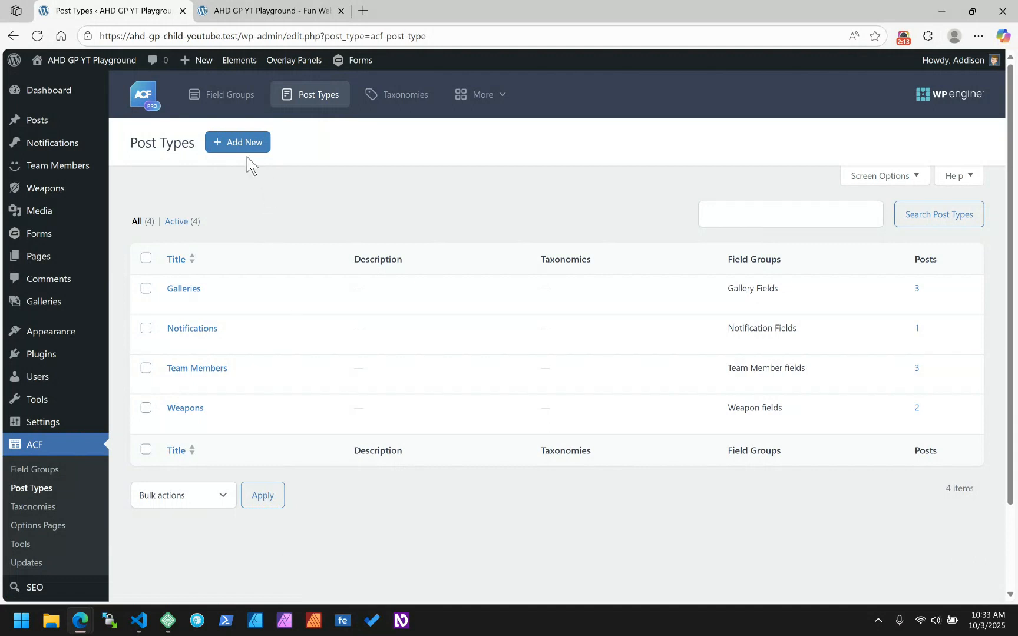
# Look over the site's front-end home page, and return to the ACF post types list.
pyautogui.moveTo(37, 389)
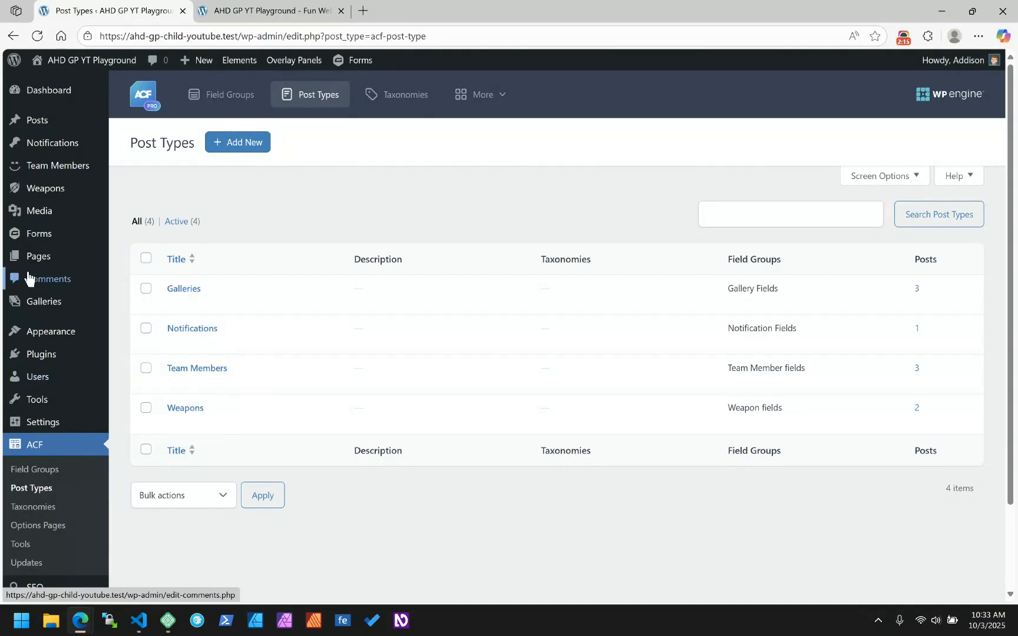
pyautogui.click(284, 11)
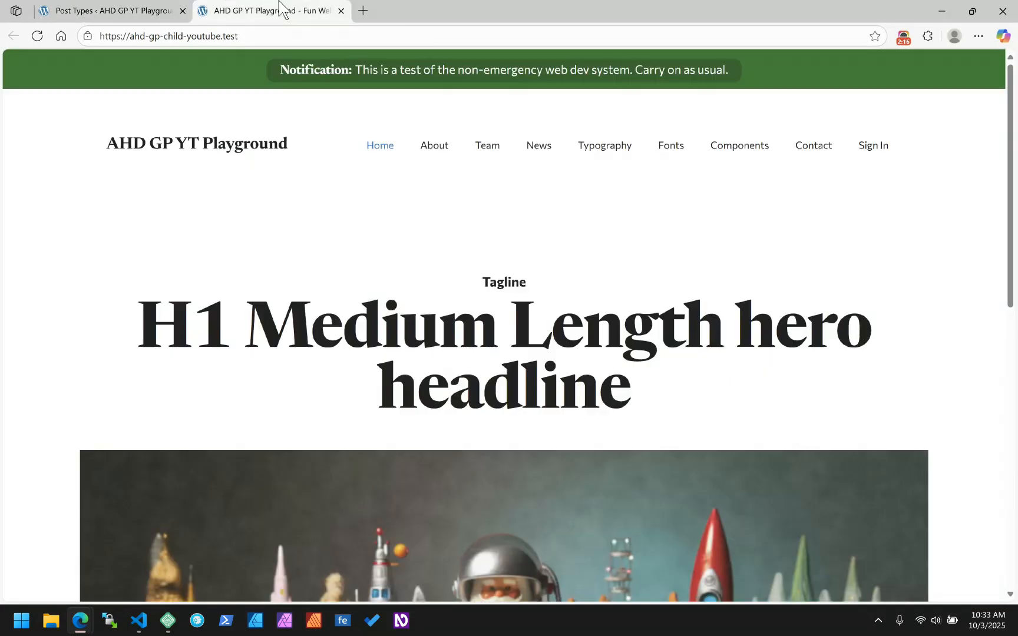
pyautogui.scroll(-5, 404, 235)
pyautogui.scroll(10, 404, 234)
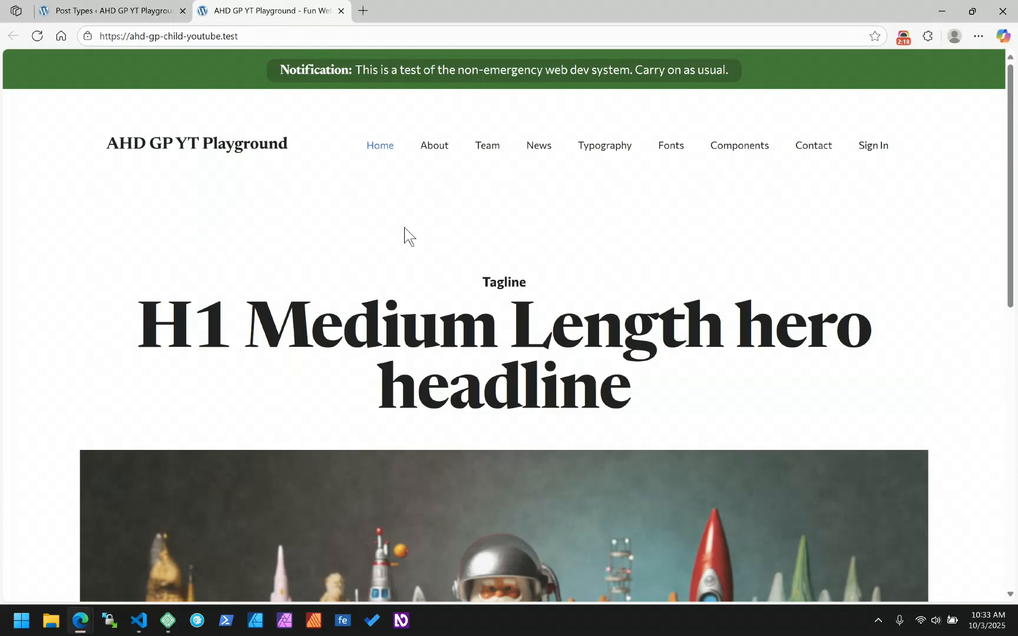
pyautogui.click(148, 11)
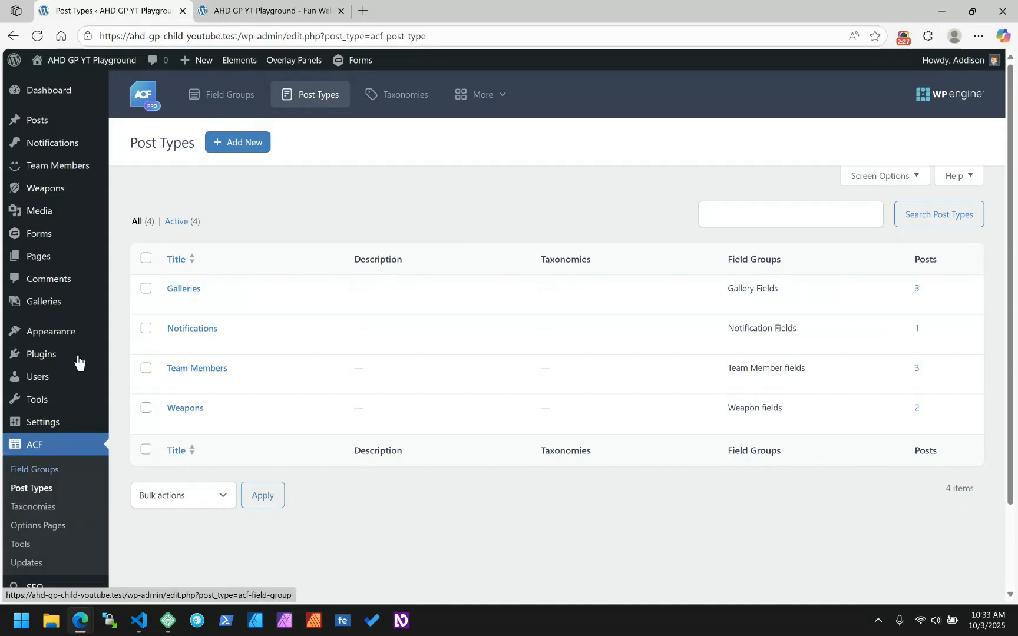
# Start a new post type with plural and singular labels "Ghost Gear" and the key "ghost-gear".
pyautogui.click(235, 150)
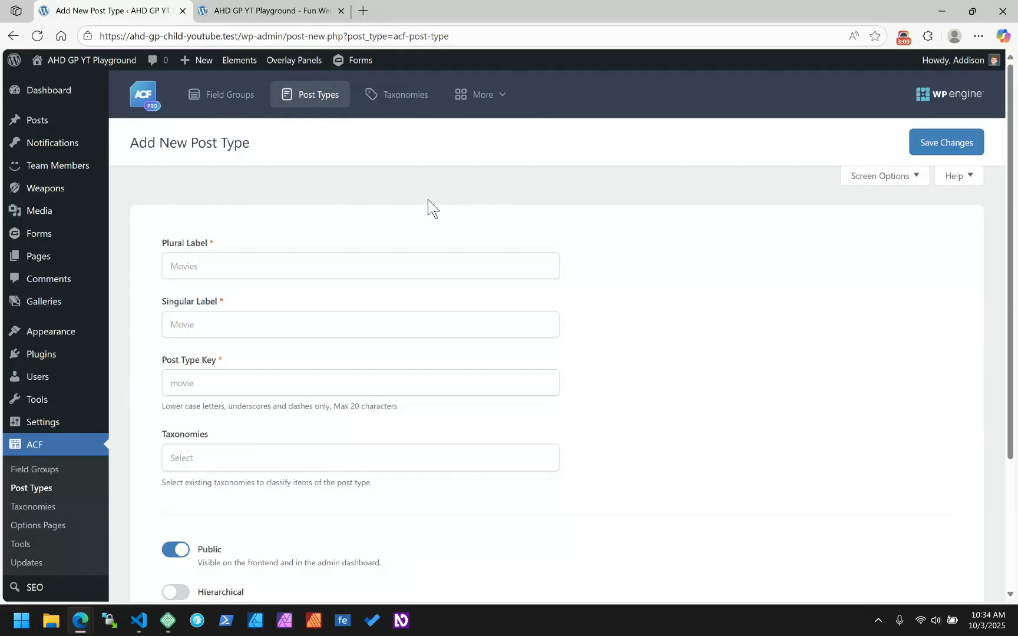
pyautogui.click(252, 257)
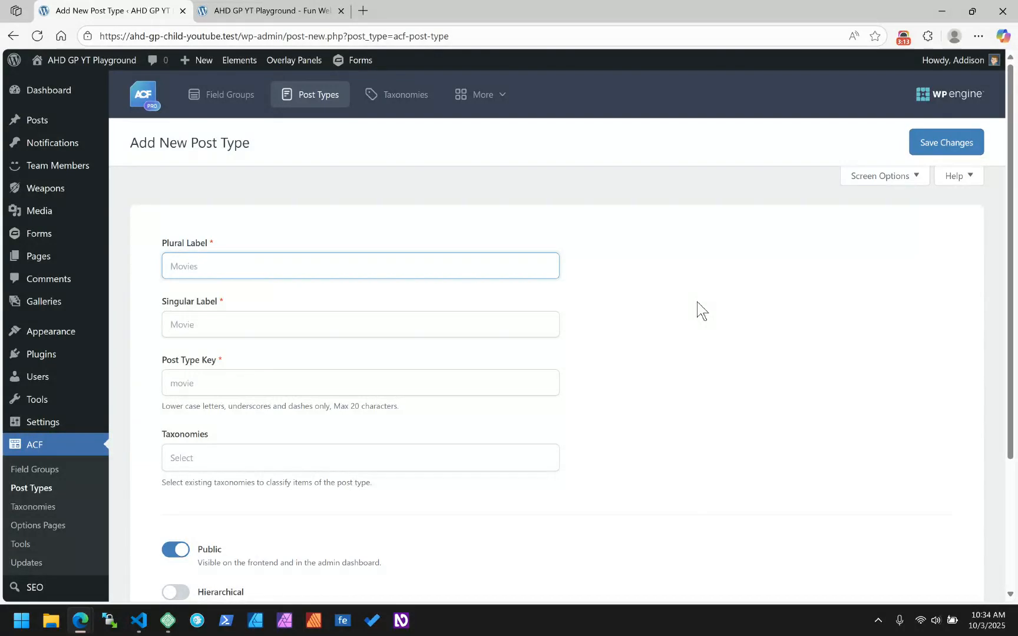
pyautogui.write('Ghost Gear')
pyautogui.click(262, 326)
pyautogui.write('Ghost Gear')
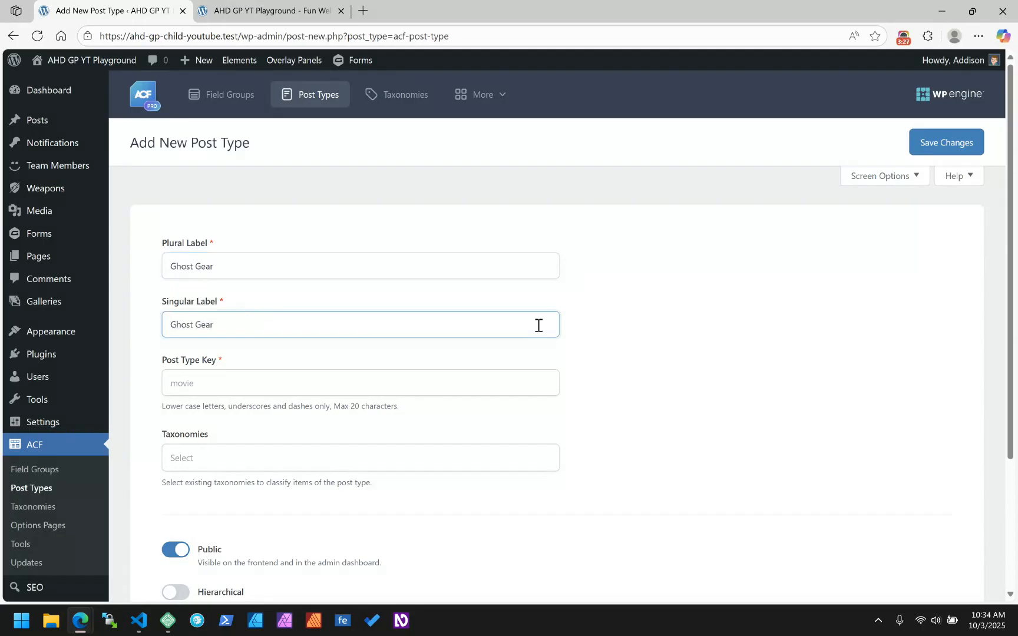
pyautogui.press('Tab')
pyautogui.click(182, 395)
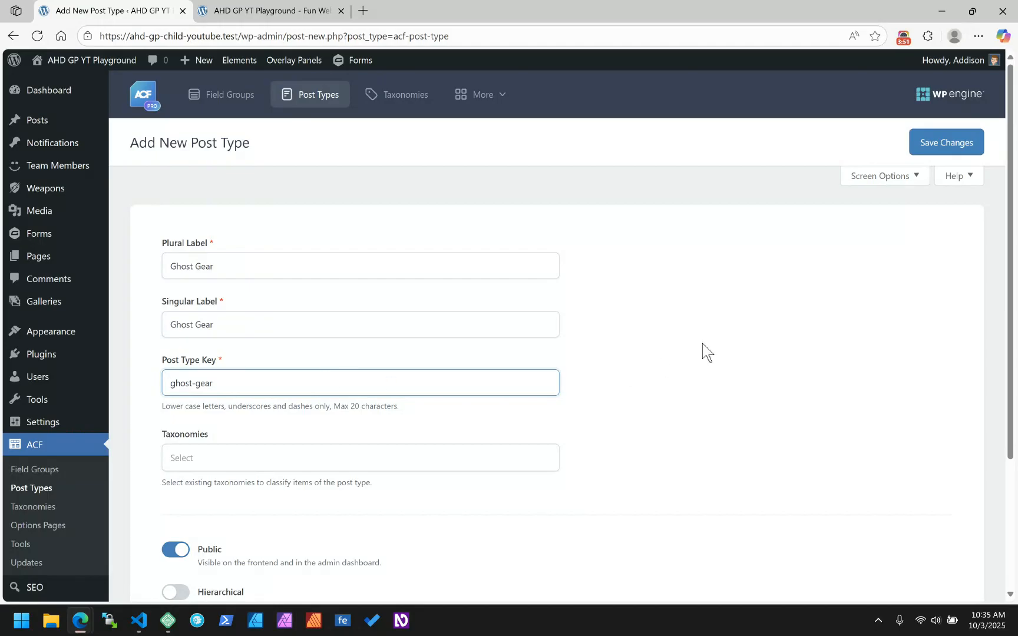
# Enable Advanced Configuration for the Ghost Gear post type.
pyautogui.scroll(-3, 701, 352)
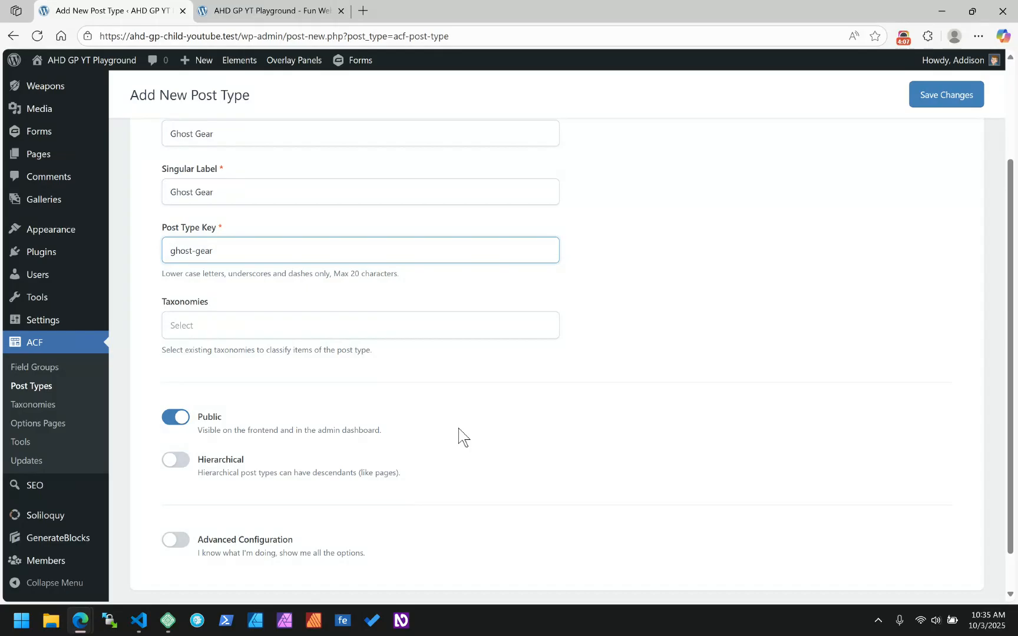
pyautogui.scroll(-1, 459, 437)
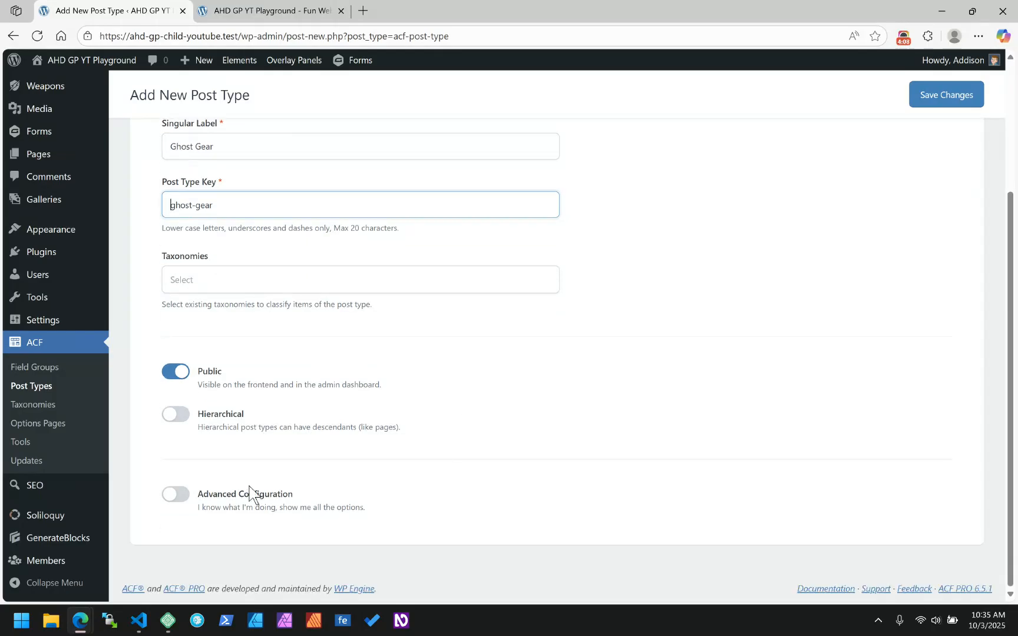
pyautogui.click(175, 494)
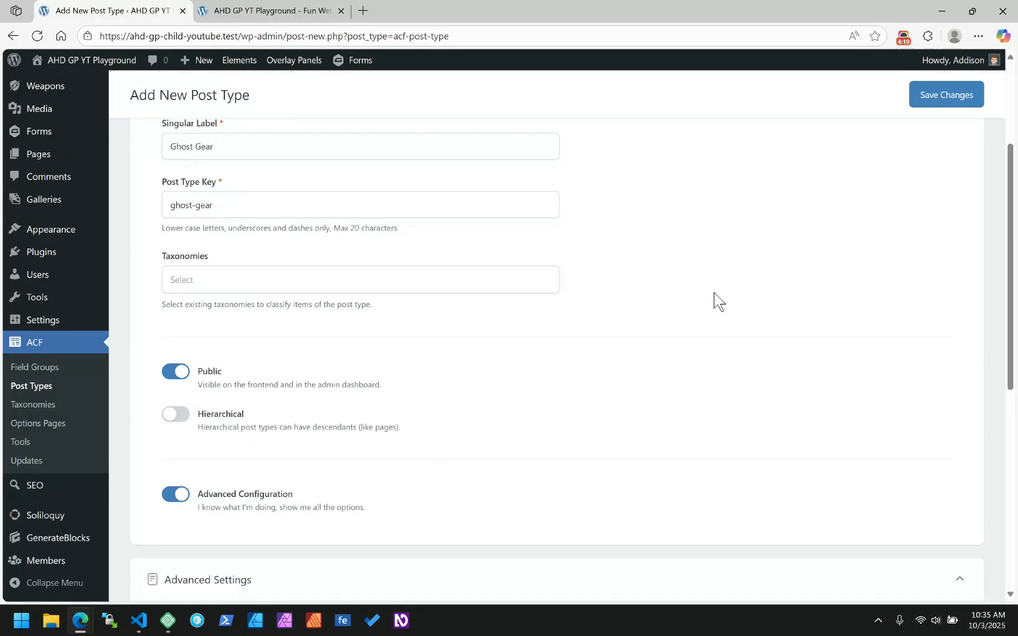
pyautogui.scroll(-6, 657, 307)
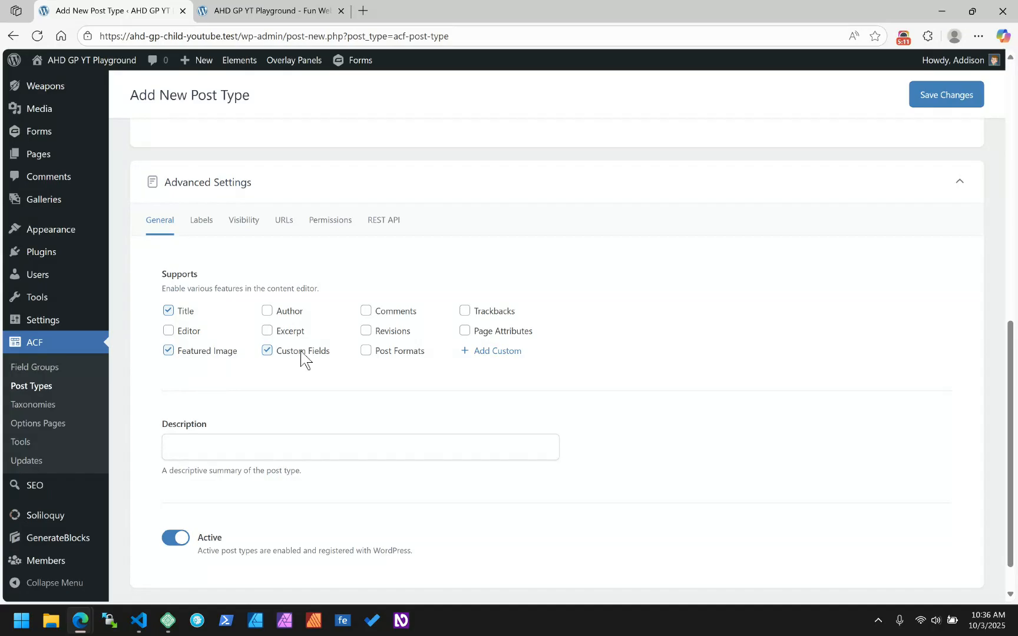
# Enter "A list of ghostbustin' gear" as the post type's description in the general advanced settings.
pyautogui.scroll(3, 294, 295)
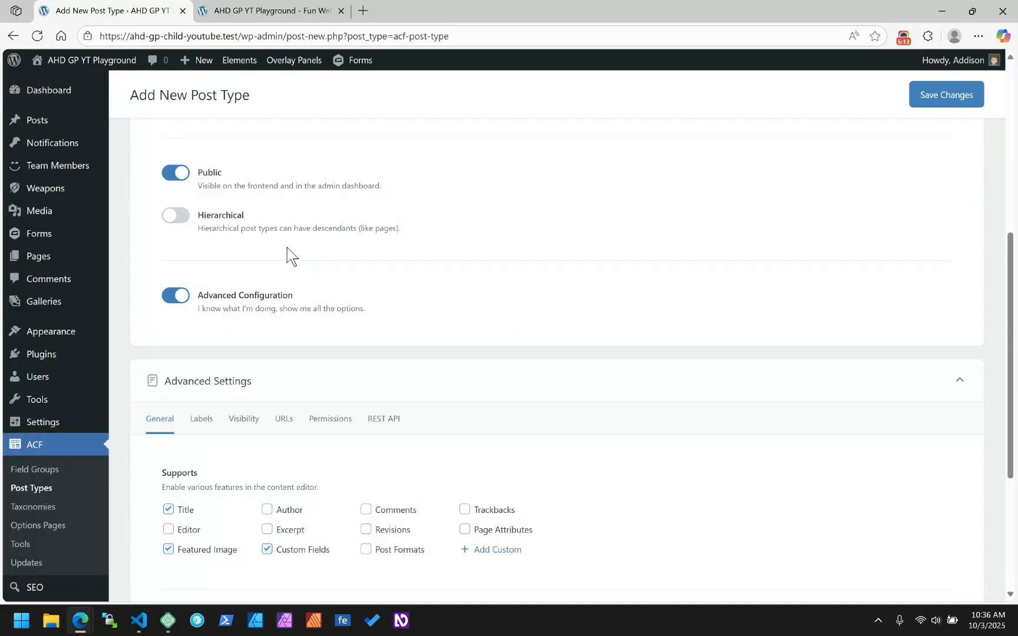
pyautogui.scroll(5, 215, 289)
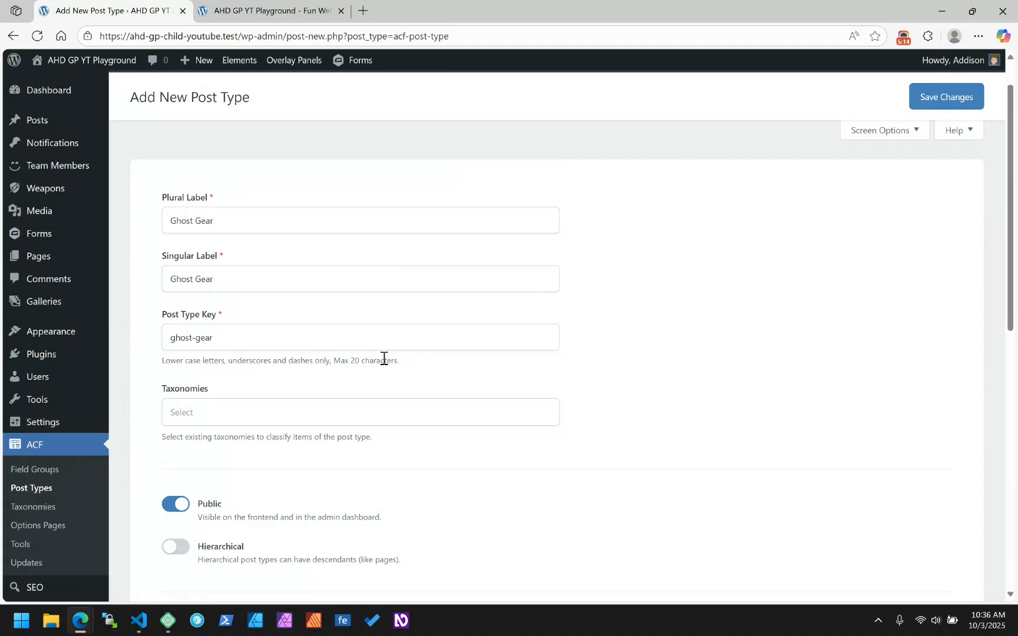
pyautogui.scroll(-10, 385, 359)
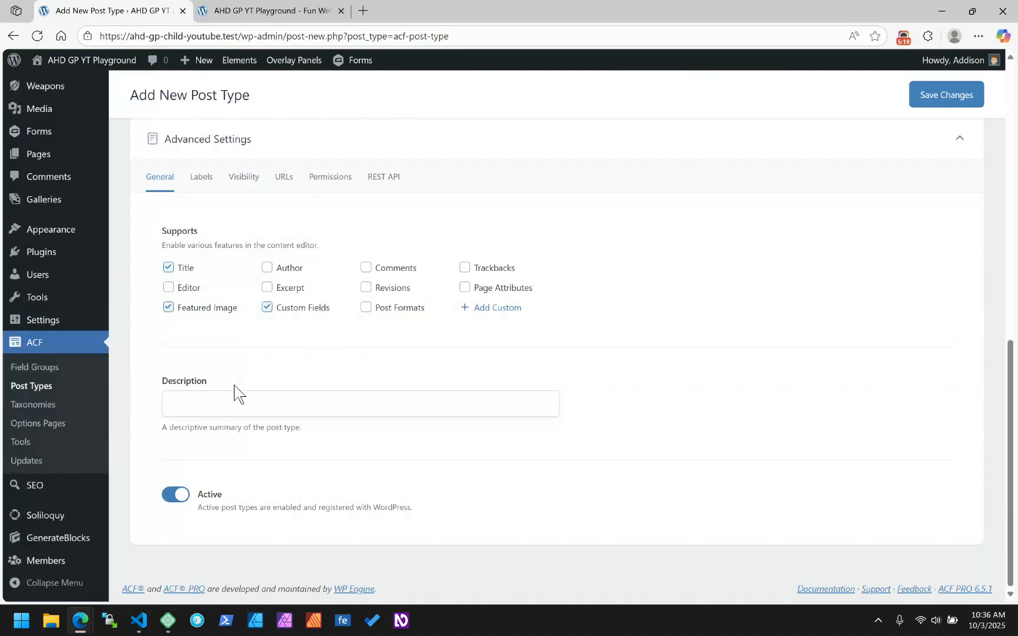
pyautogui.click(390, 402)
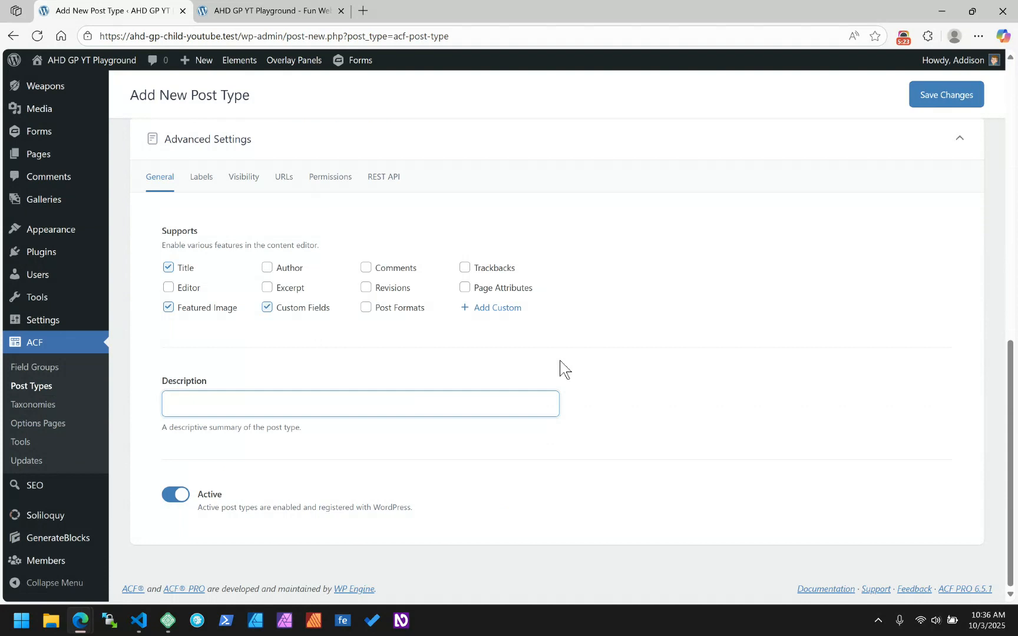
pyautogui.write('A list of ghostbus')
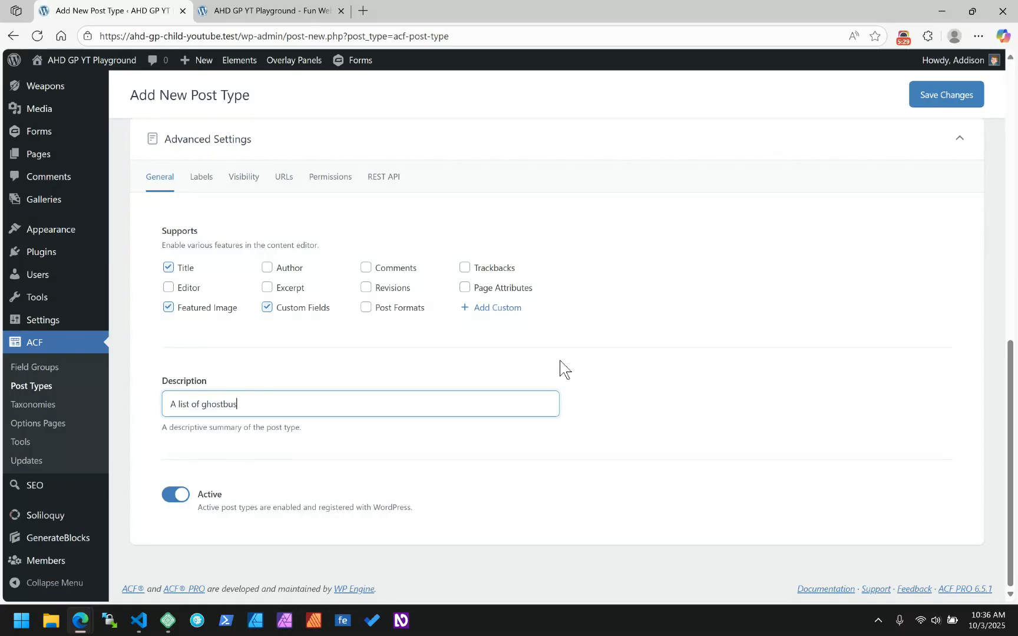
pyautogui.write("tin' gear")
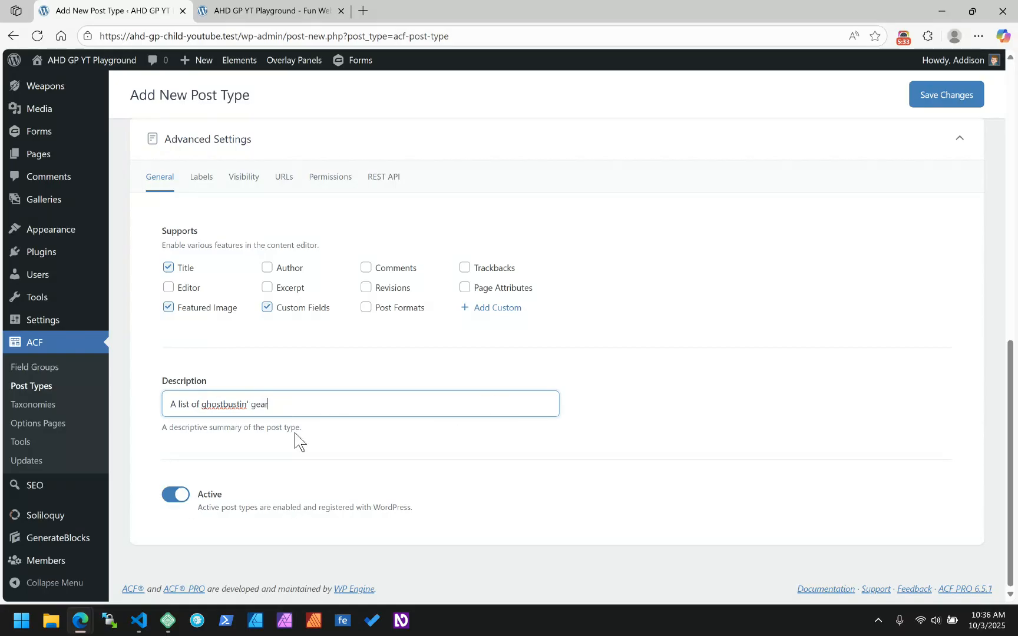
# Open the post type's advanced label settings and review the labels from Menu Name through the featured image entries.
pyautogui.scroll(5, 301, 441)
pyautogui.click(201, 442)
pyautogui.scroll(-5, 500, 406)
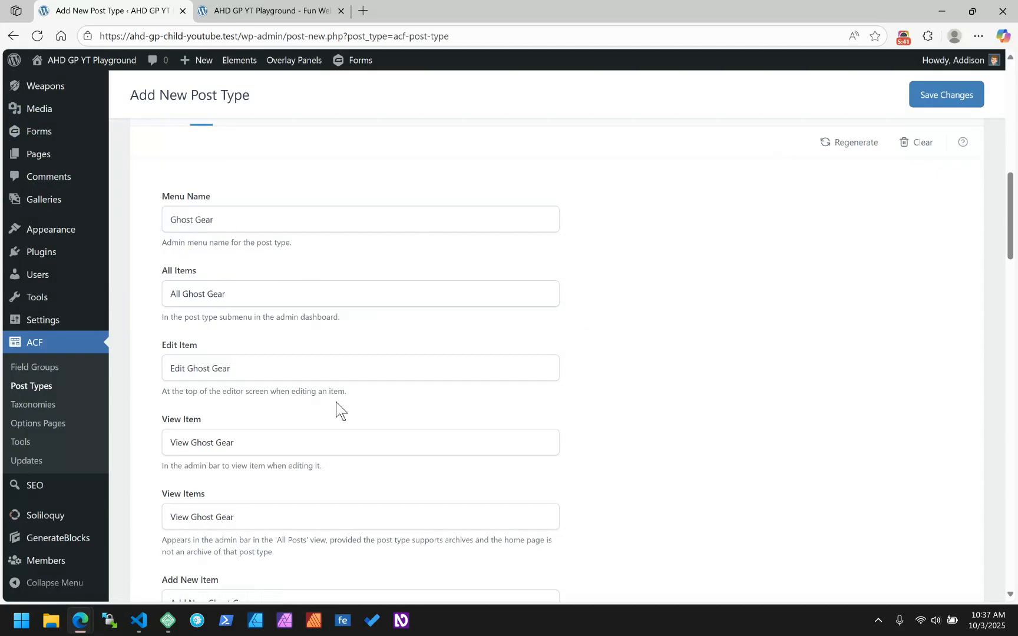
pyautogui.scroll(10, 336, 401)
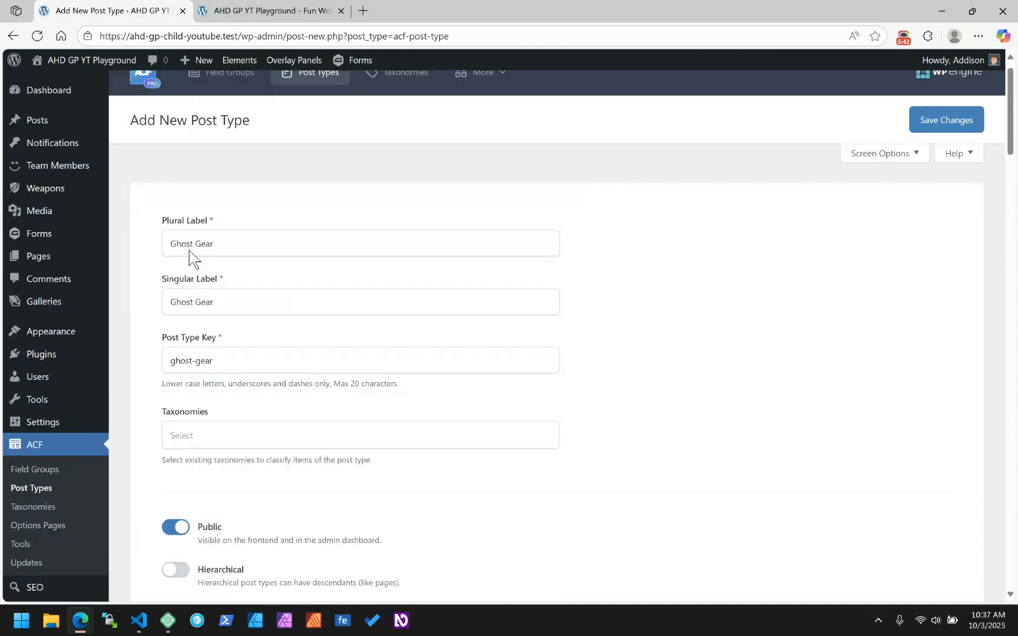
pyautogui.scroll(-12, 316, 339)
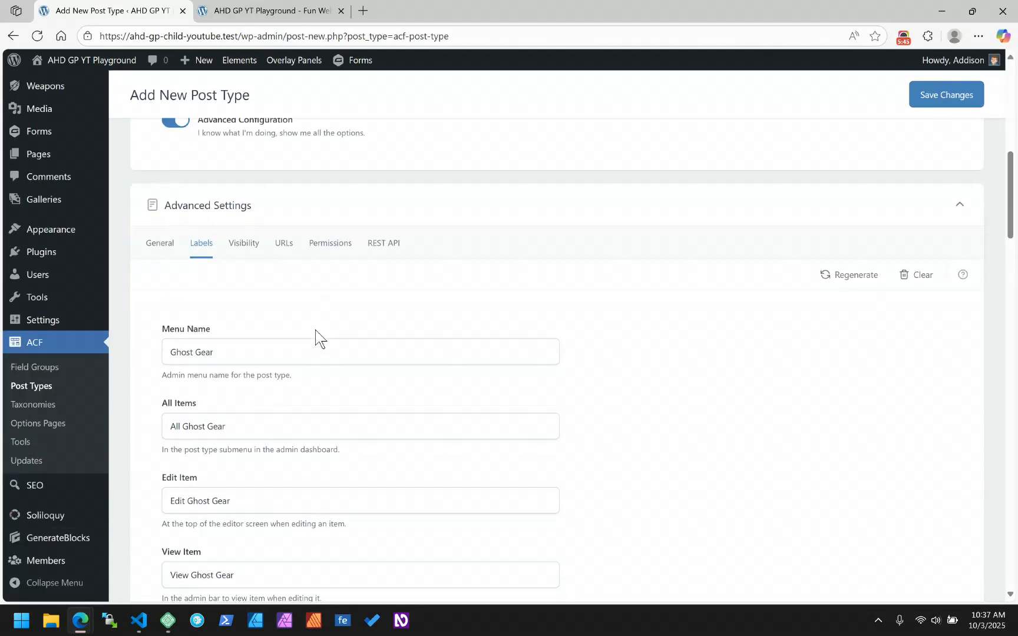
pyautogui.scroll(-5, 404, 369)
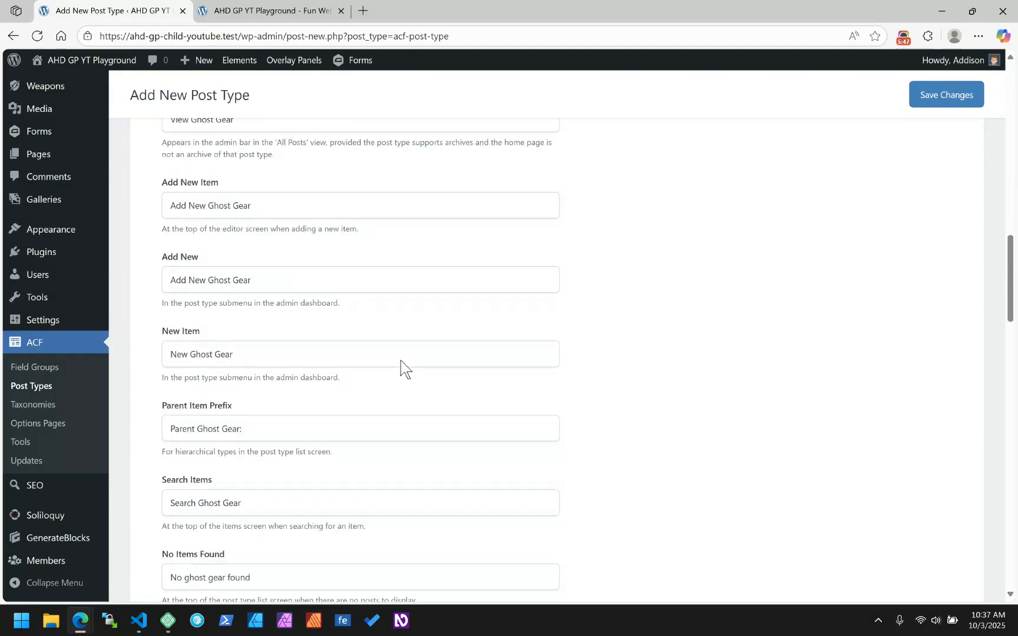
pyautogui.scroll(-5, 255, 292)
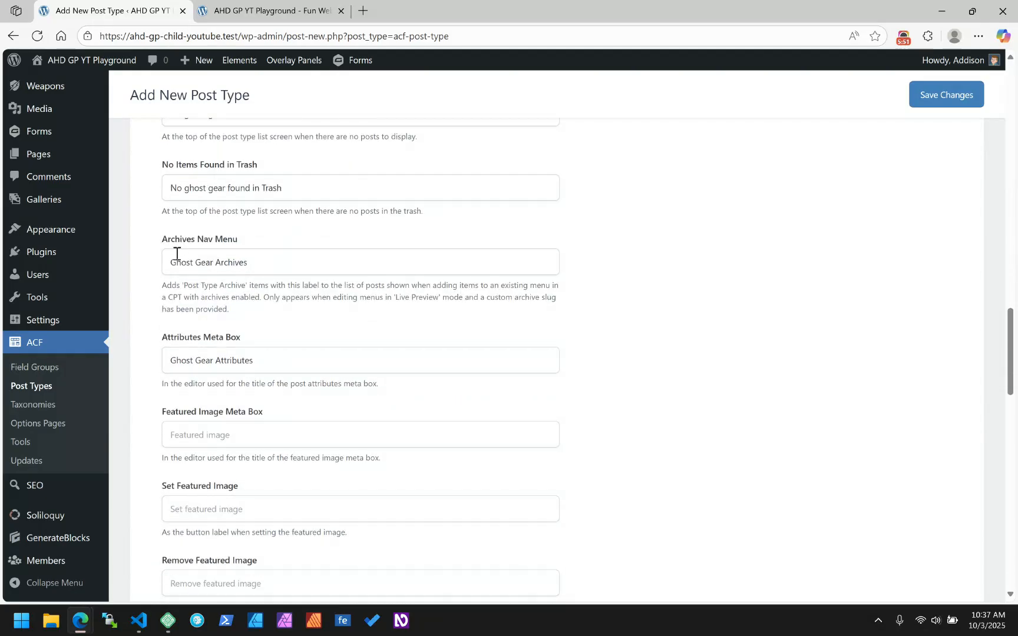
pyautogui.scroll(-2, 188, 294)
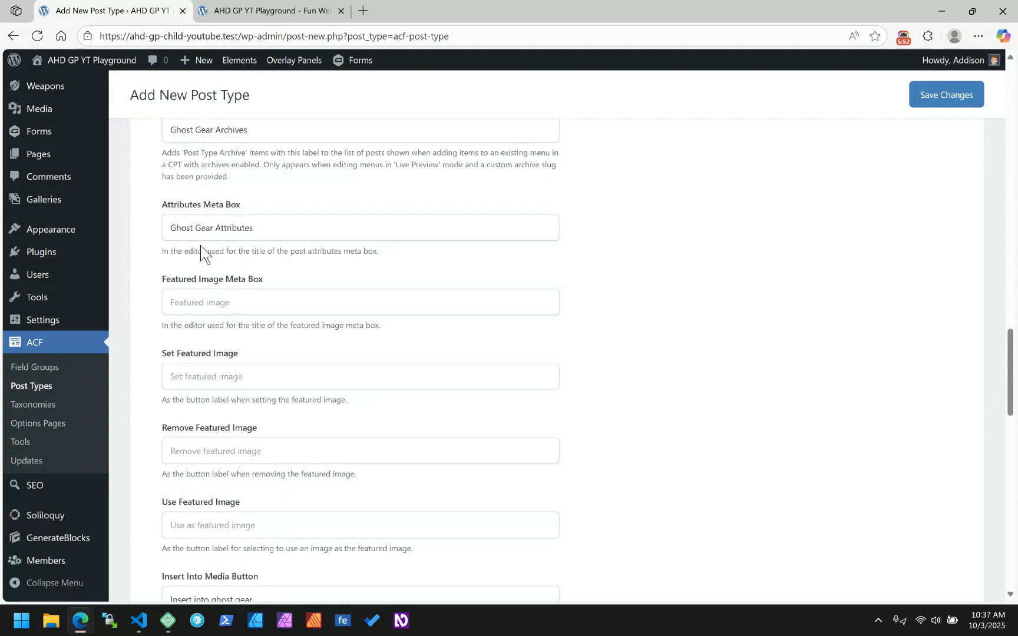
# Set the Featured Image Meta Box label to "Gear Image" and the Set Featured Image label to "Set gear image".
pyautogui.click(187, 303)
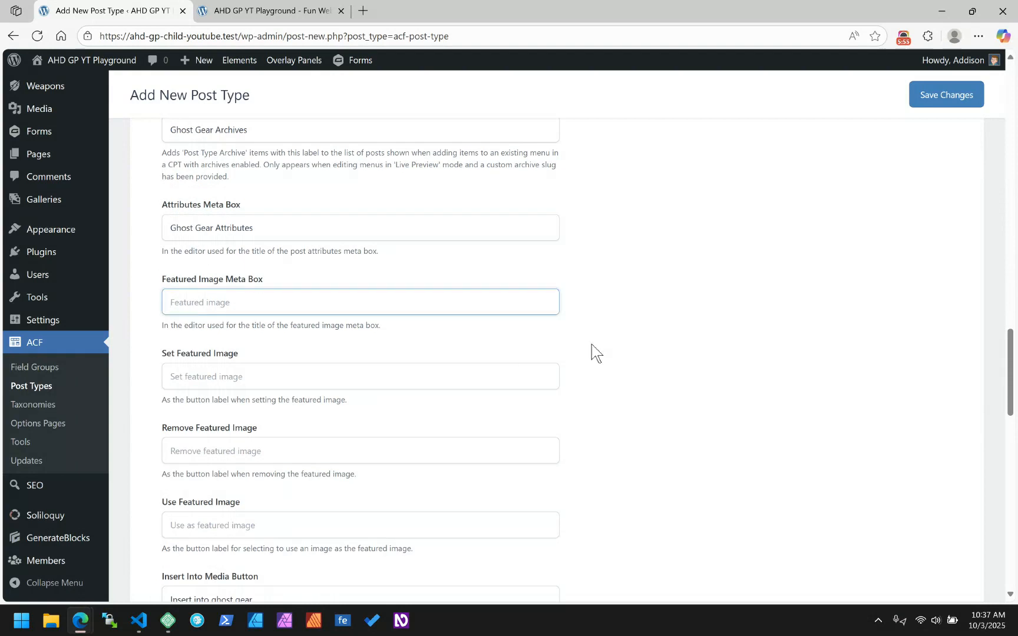
pyautogui.write('Gear Iimage')
pyautogui.press('BackSpace')
pyautogui.press('BackSpace')
pyautogui.press('BackSpace')
pyautogui.press('BackSpace')
pyautogui.press('BackSpace')
pyautogui.write('mage')
pyautogui.press('Tab')
pyautogui.write('Set gear image')
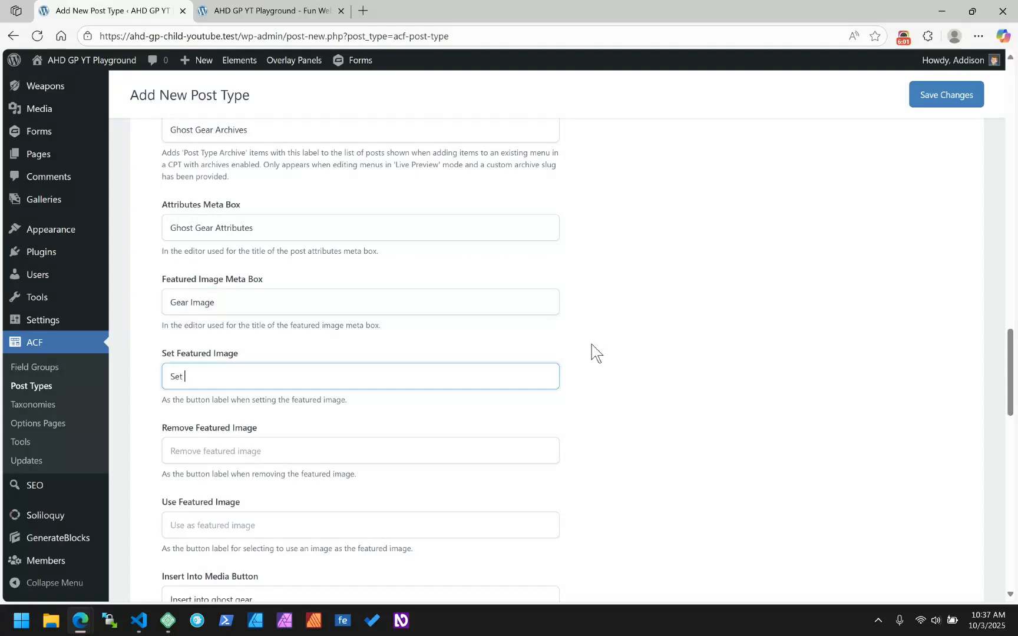
# Set the Remove Featured Image label to "Remove gear image" and the Use Featured Image label to "Use as gear image".
pyautogui.press('Tab')
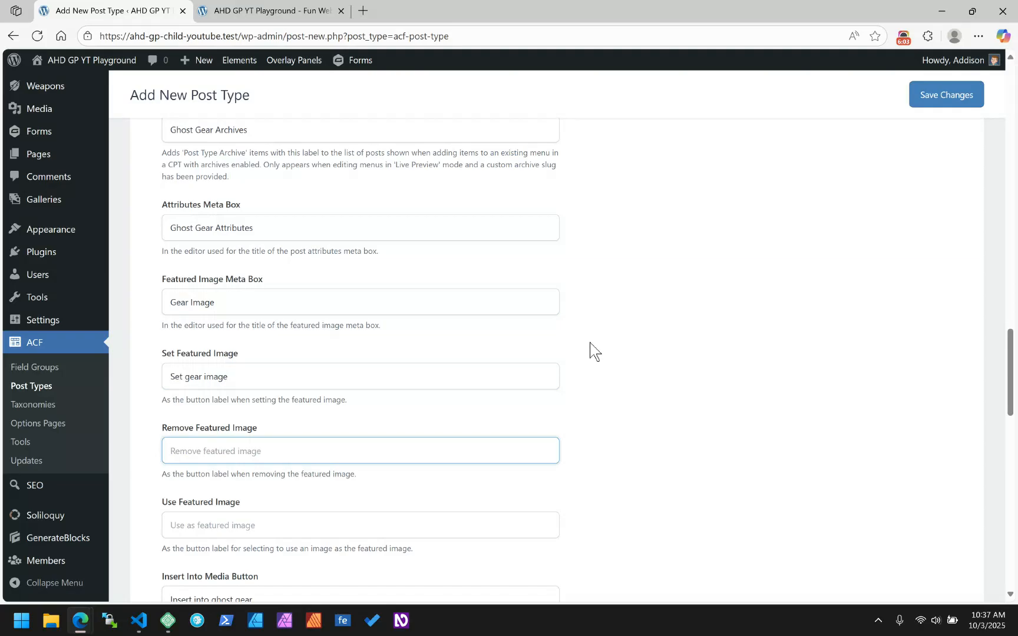
pyautogui.write('Remove gear image')
pyautogui.press('Tab')
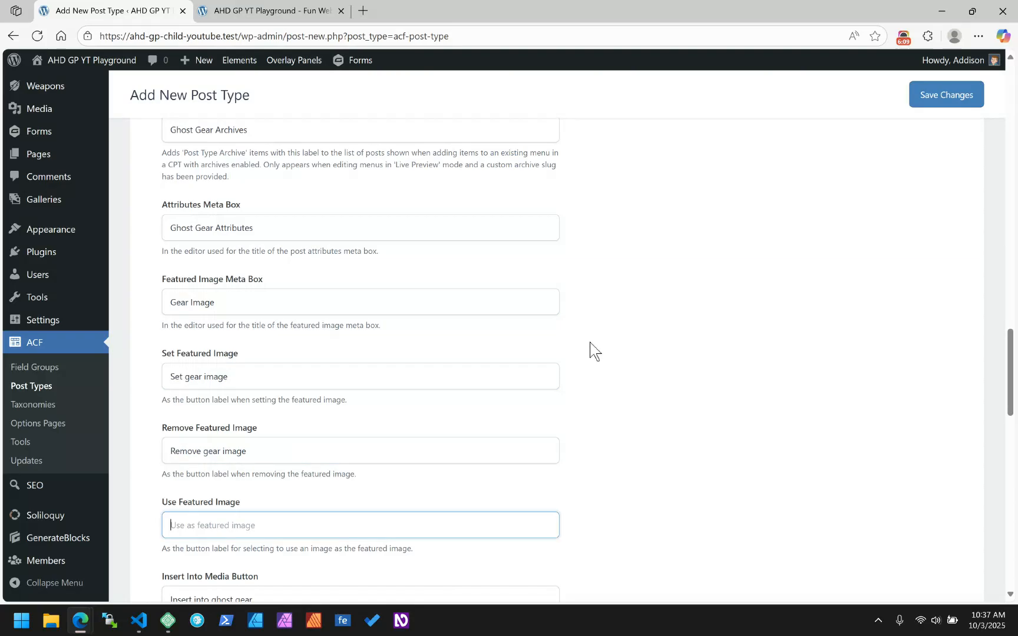
pyautogui.write('Use as gear image')
pyautogui.scroll(1, 591, 350)
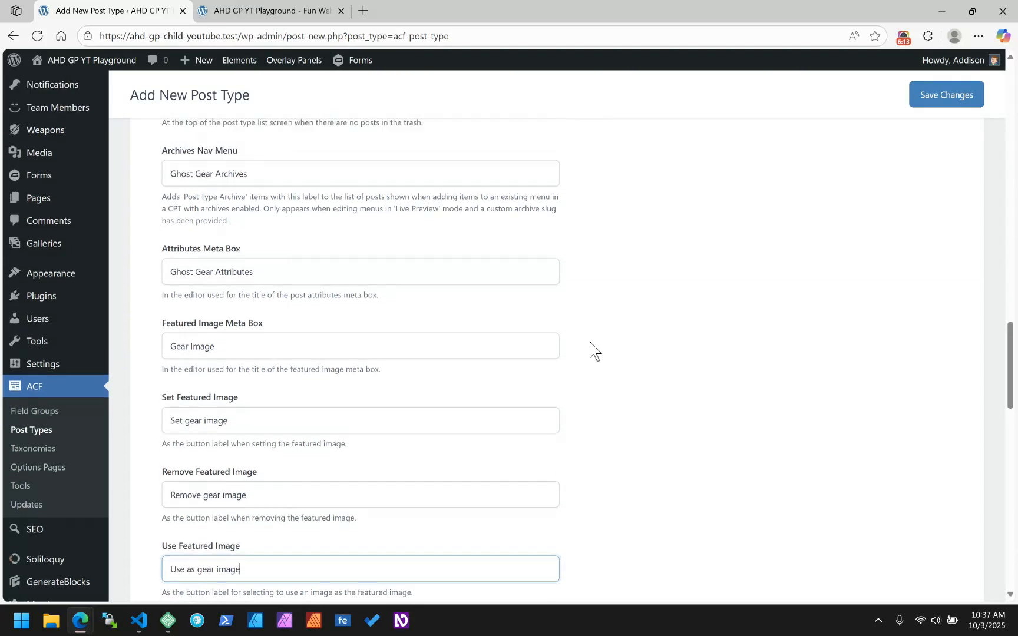
# Set the Title Placeholder label to "Add name ghost gear item".
pyautogui.scroll(-3, 678, 380)
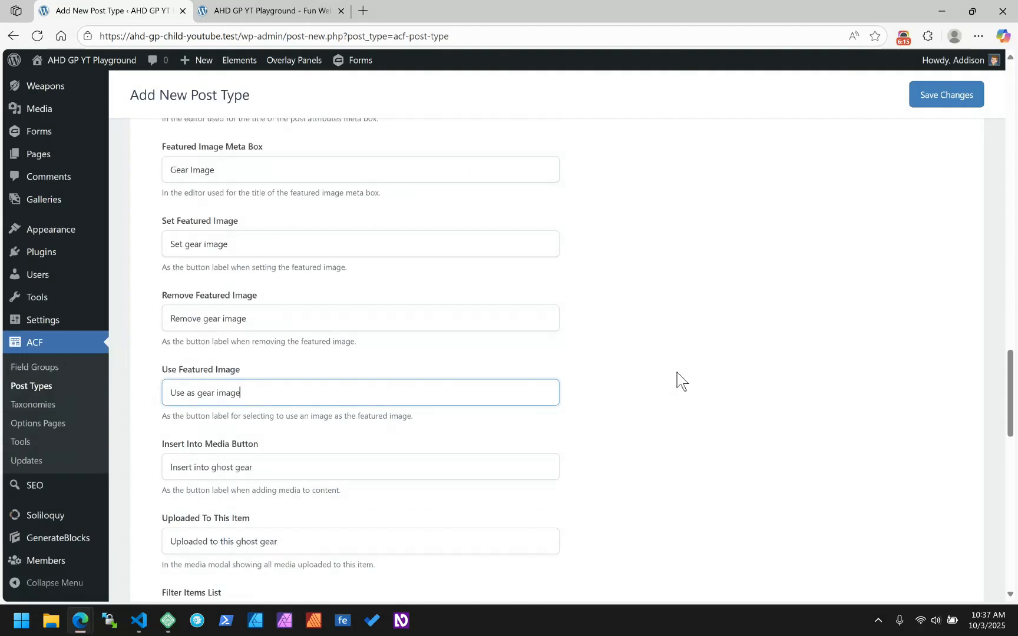
pyautogui.scroll(-2, 677, 380)
pyautogui.scroll(-7, 677, 380)
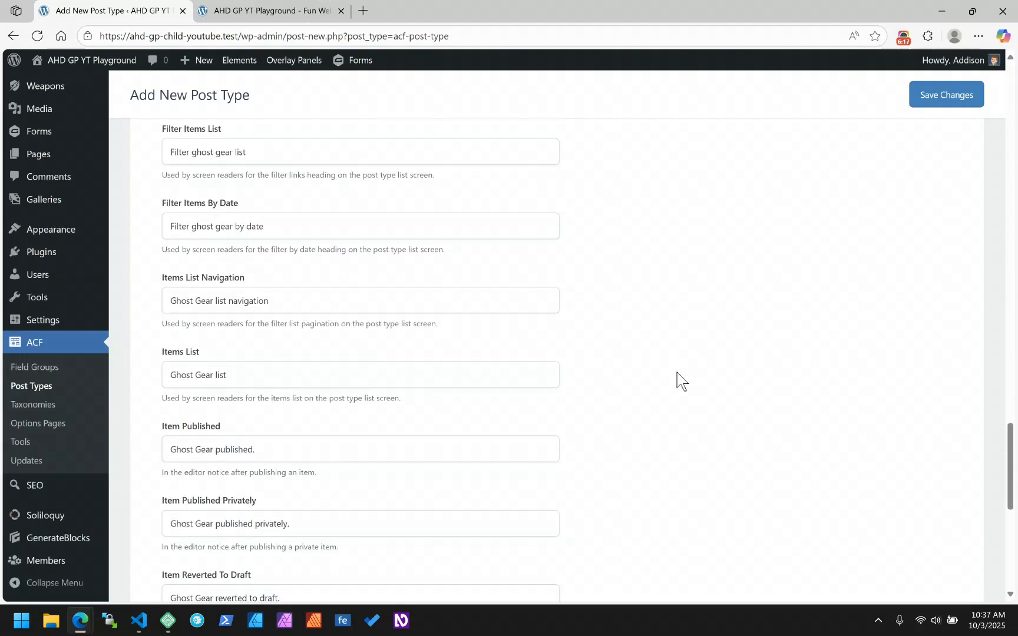
pyautogui.scroll(-4, 678, 380)
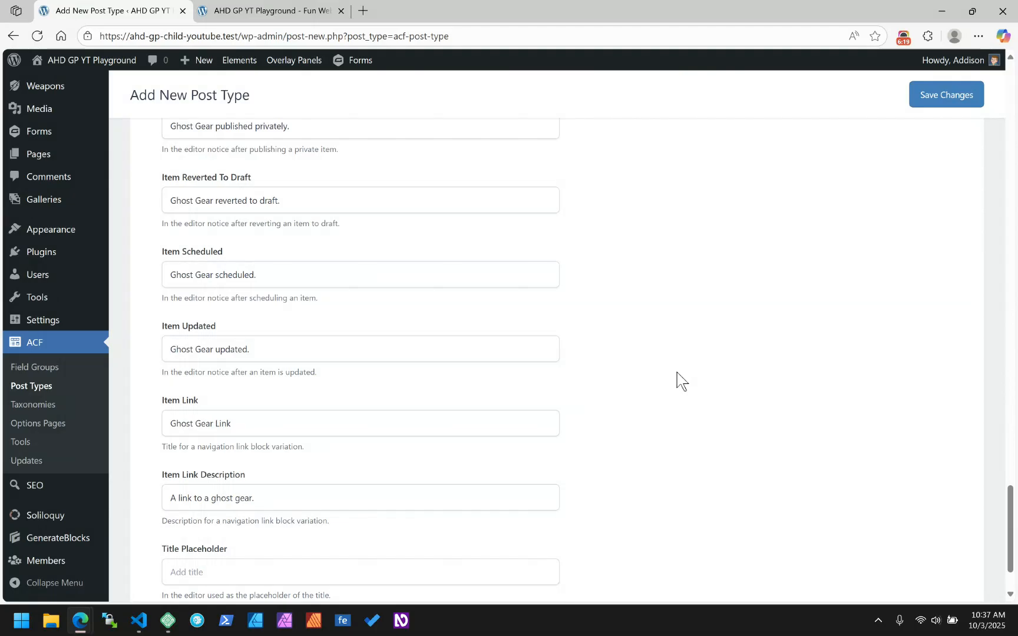
pyautogui.scroll(-2, 679, 381)
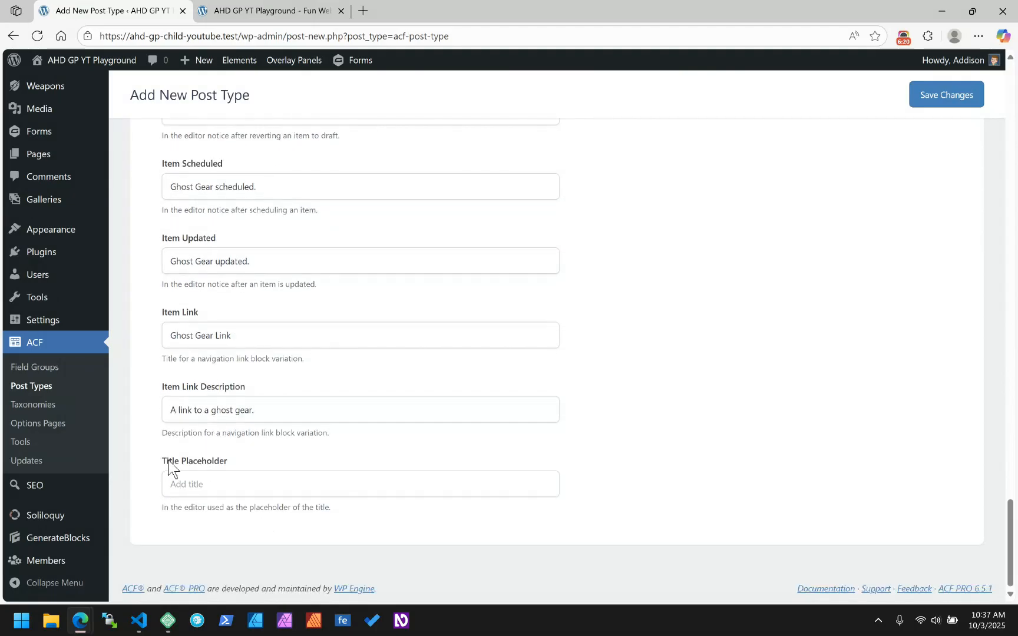
pyautogui.click(200, 485)
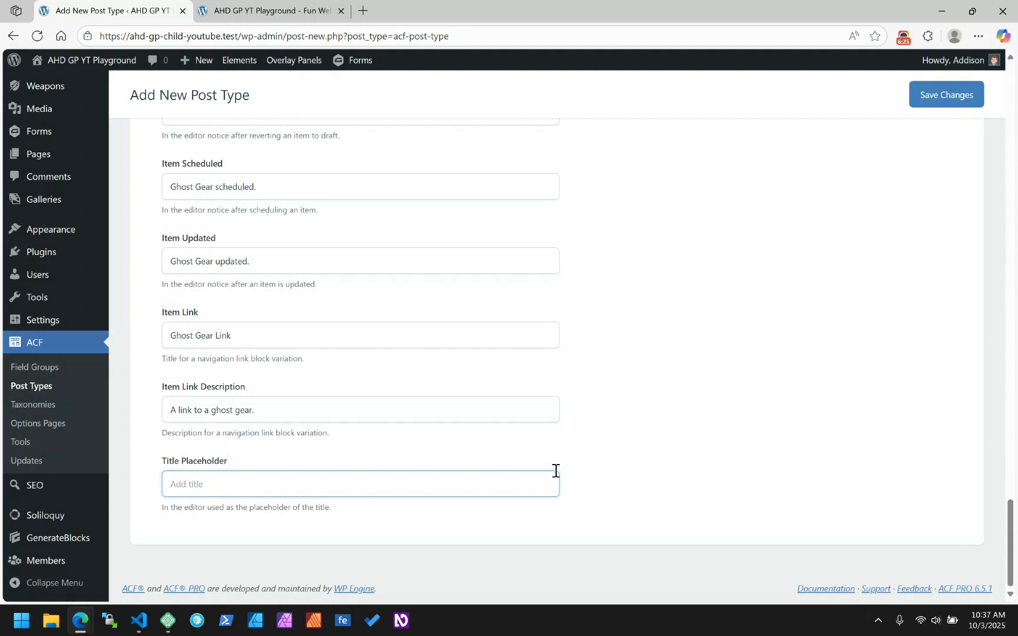
pyautogui.write('Add ')
pyautogui.write('gear nm')
pyautogui.hotkey('ctrl', 'BackSpace')
pyautogui.hotkey('ctrl', 'BackSpace')
pyautogui.write('name ghost gear item')
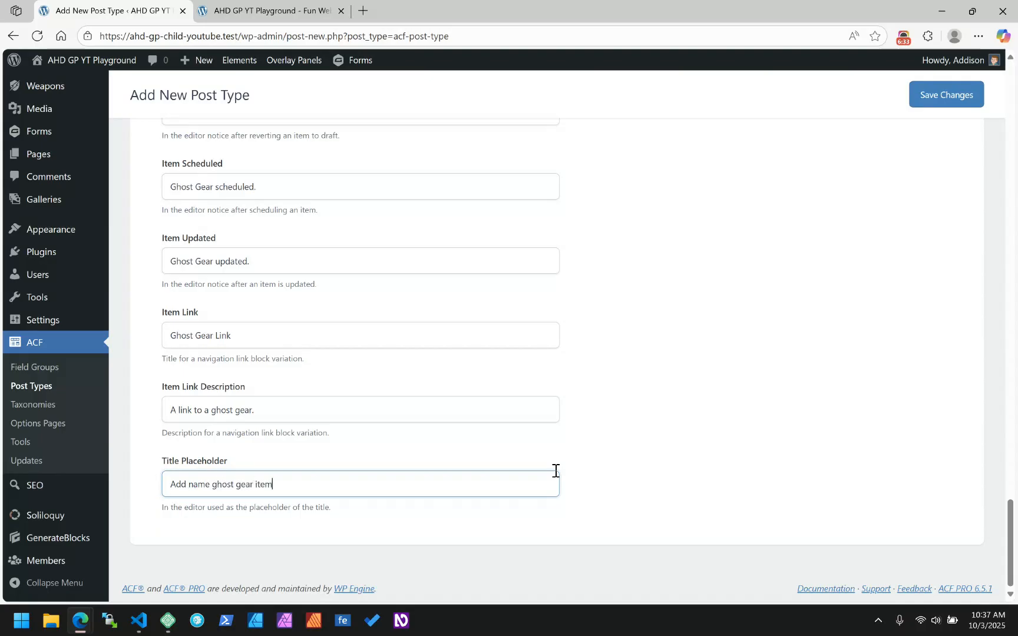
# Open the post type's advanced visibility settings and set the Menu Position to 7.
pyautogui.scroll(20, 656, 389)
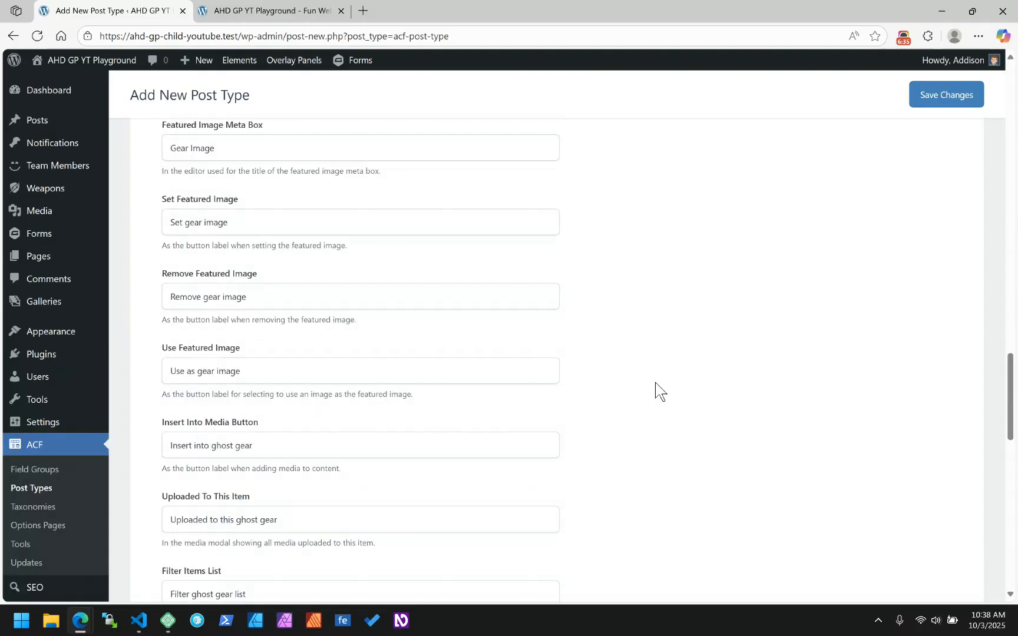
pyautogui.scroll(13, 656, 389)
pyautogui.scroll(-6, 656, 390)
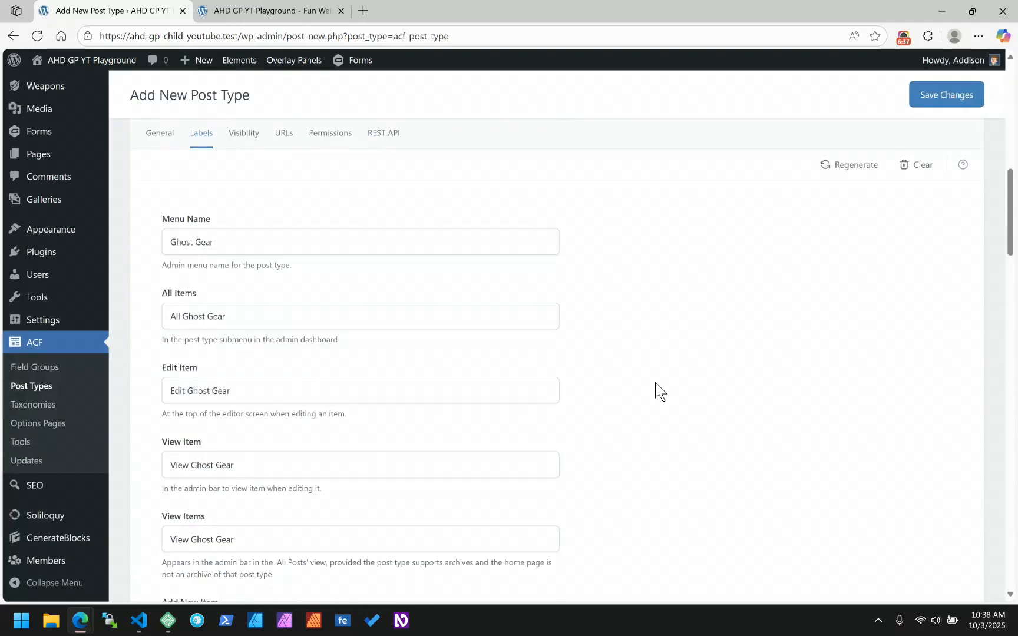
pyautogui.scroll(3, 622, 382)
pyautogui.click(238, 332)
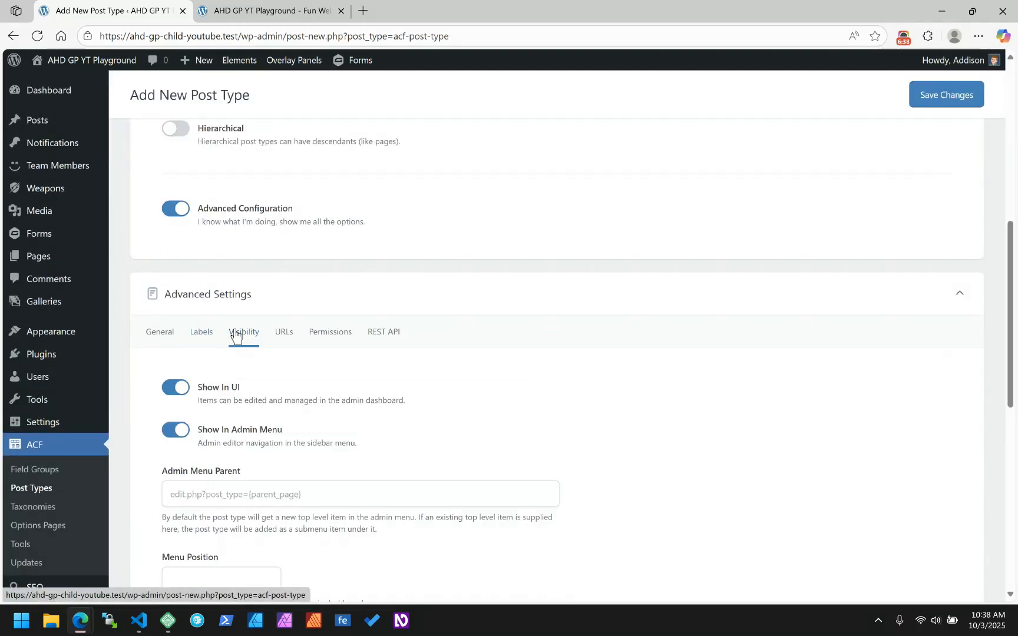
pyautogui.scroll(-1, 519, 319)
pyautogui.scroll(-3, 519, 319)
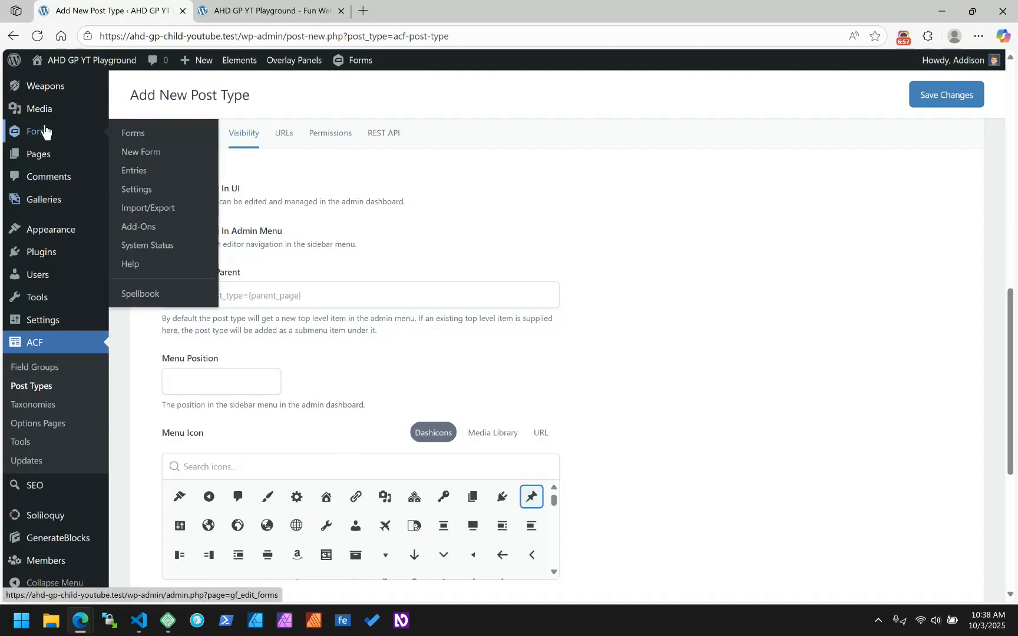
pyautogui.moveTo(42, 167)
pyautogui.scroll(-2, 353, 297)
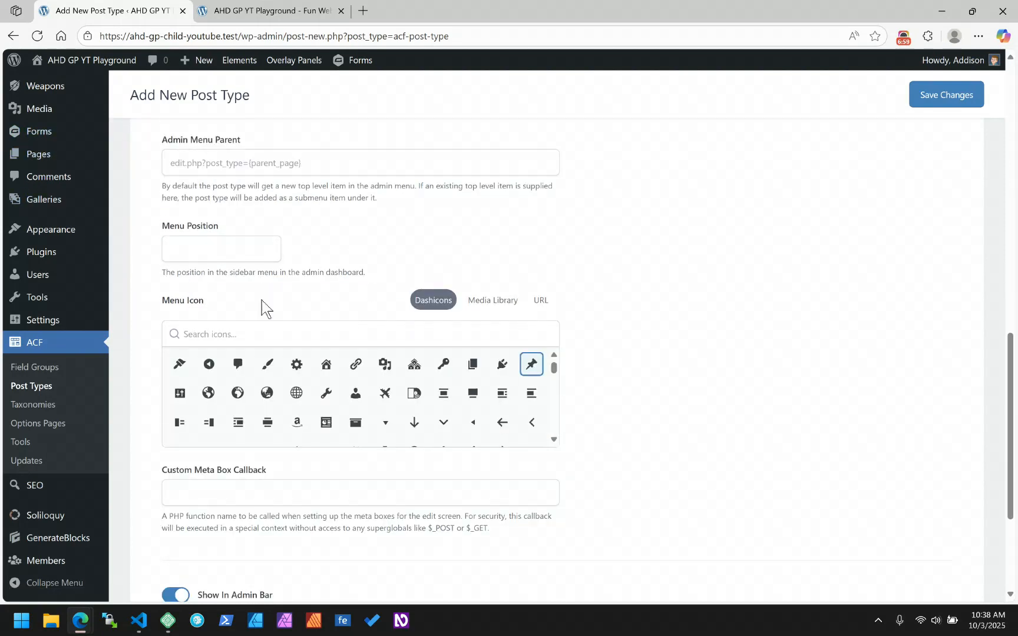
pyautogui.click(208, 243)
pyautogui.write('5')
# Look at the Media Library and URL sources for the menu icon, and return to Dashicons.
pyautogui.scroll(-2, 667, 286)
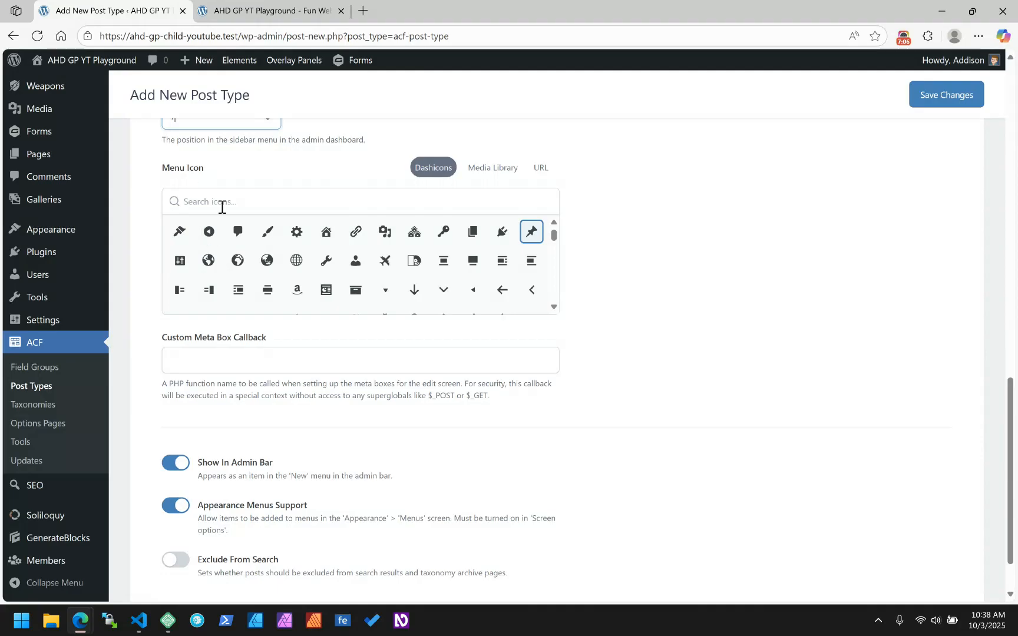
pyautogui.click(498, 168)
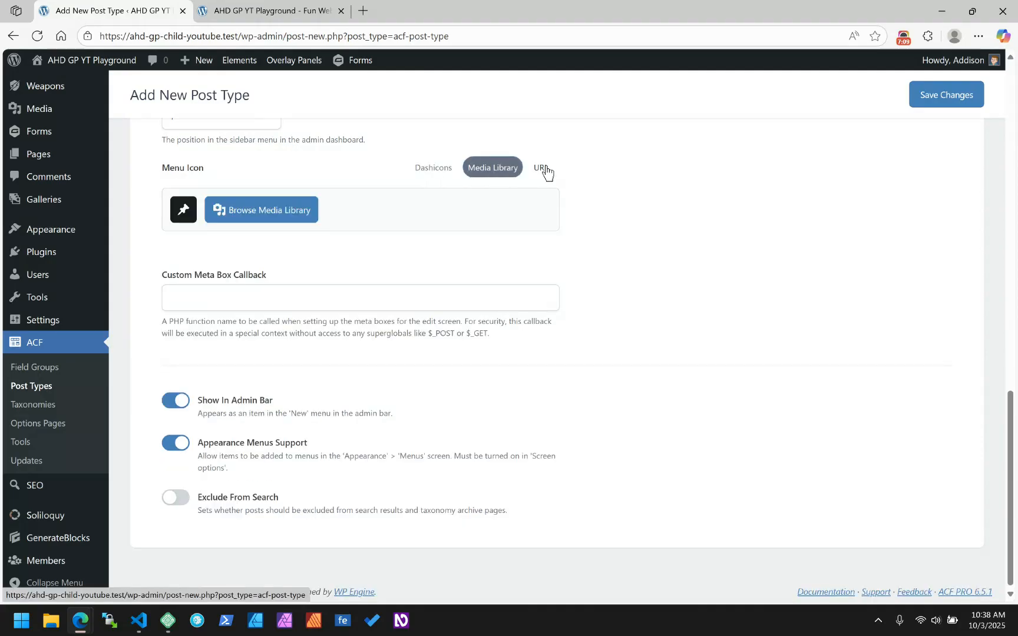
pyautogui.click(541, 168)
pyautogui.click(431, 170)
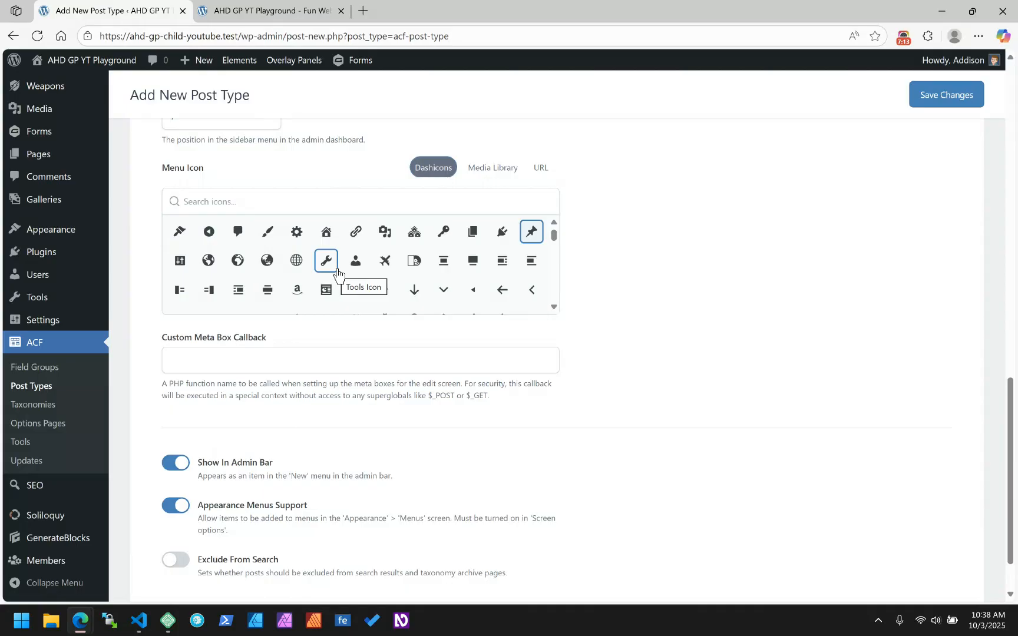
# Search the Dashicons for "gloo" and clear the search.
pyautogui.click(250, 193)
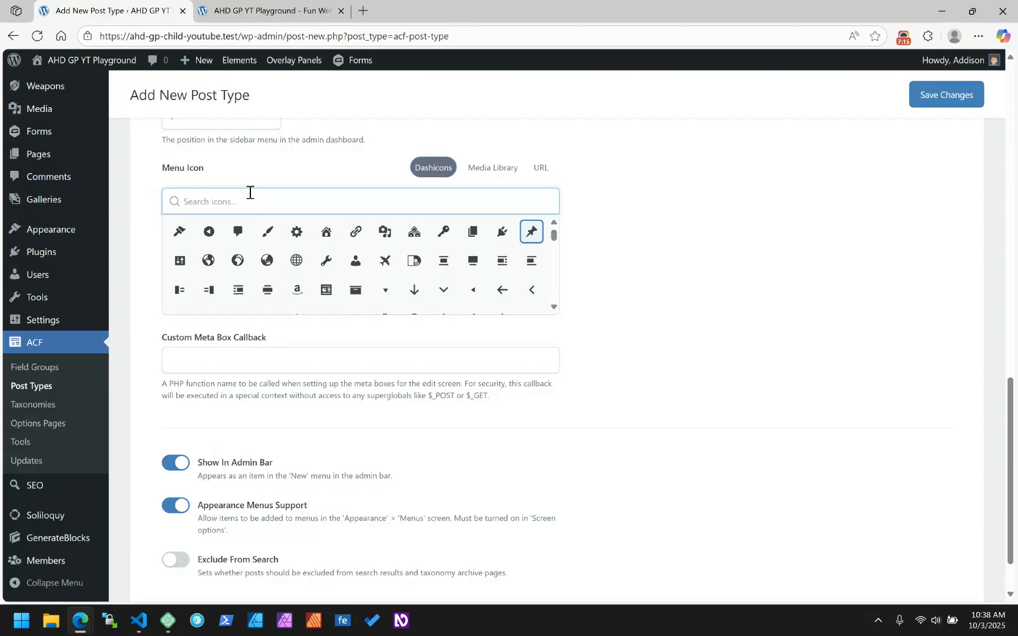
pyautogui.write('gloo')
pyautogui.press('BackSpace')
pyautogui.press('BackSpace')
pyautogui.press('BackSpace')
pyautogui.press('BackSpace')
# Browse the whole Dashicons list for a suitable menu icon for the post type.
pyautogui.scroll(-1, 75, 442)
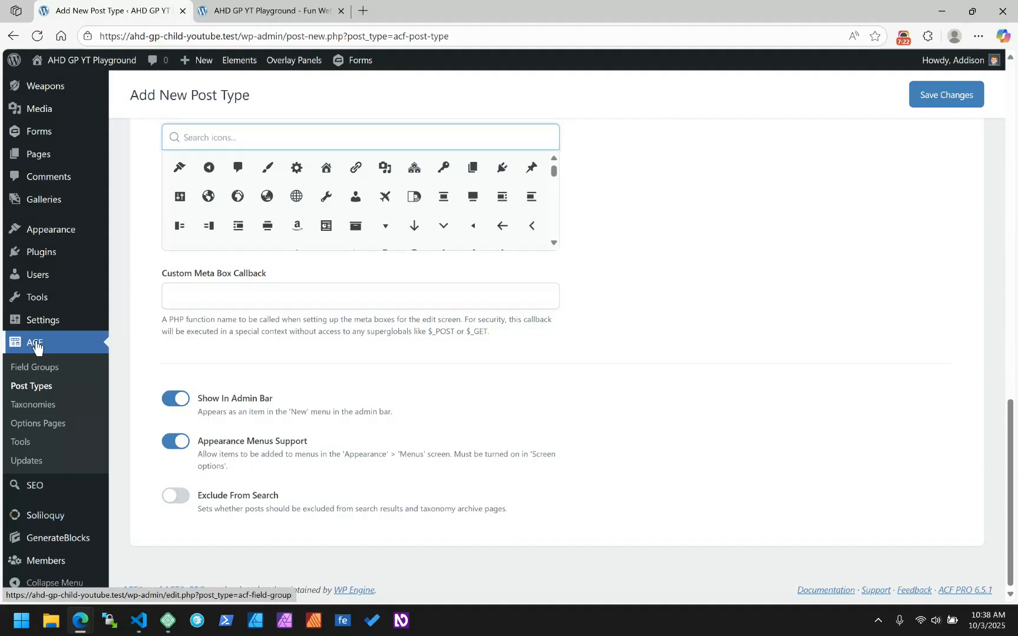
pyautogui.scroll(3, 23, 413)
pyautogui.moveTo(26, 411)
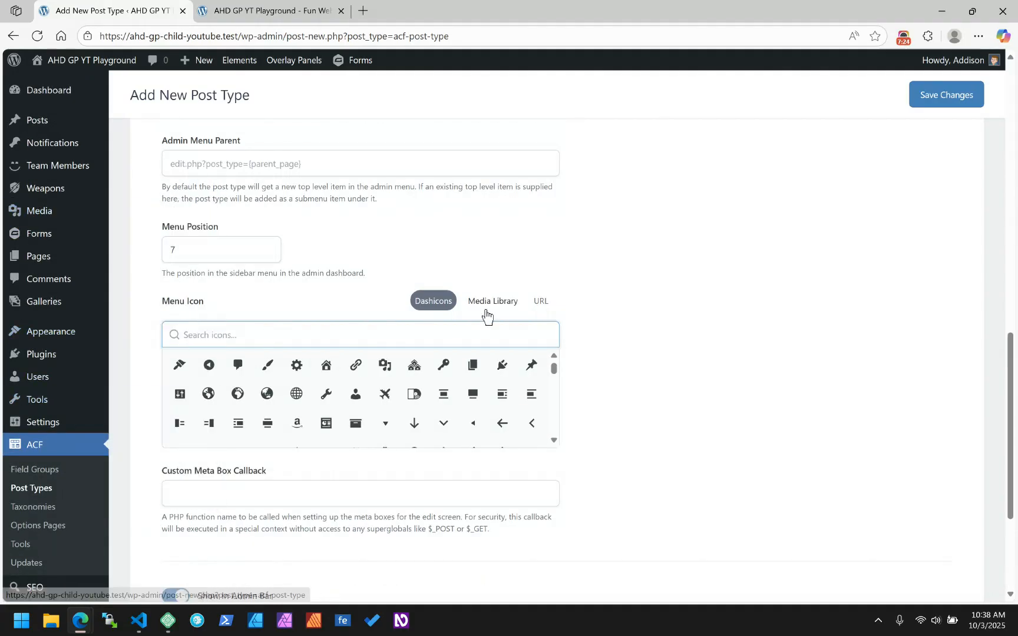
pyautogui.scroll(-1, 471, 388)
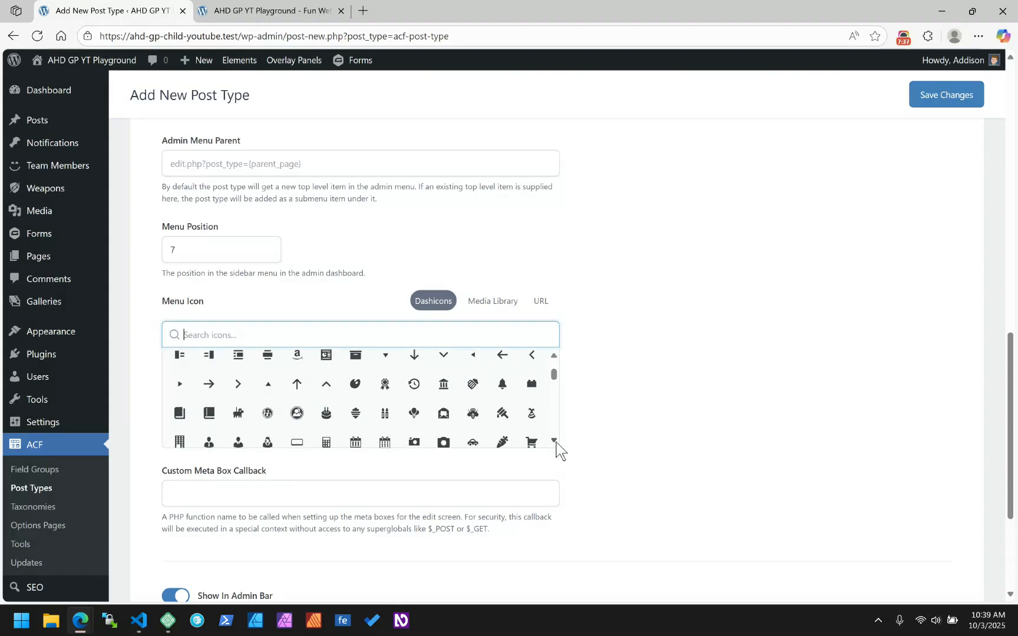
pyautogui.click(557, 443)
pyautogui.click(553, 441)
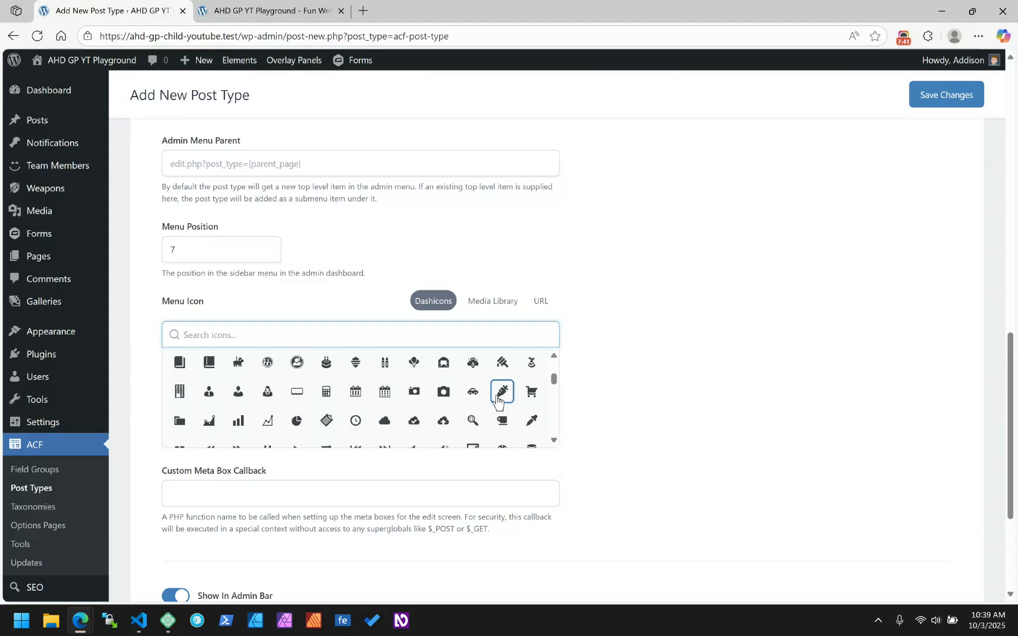
pyautogui.click(554, 441)
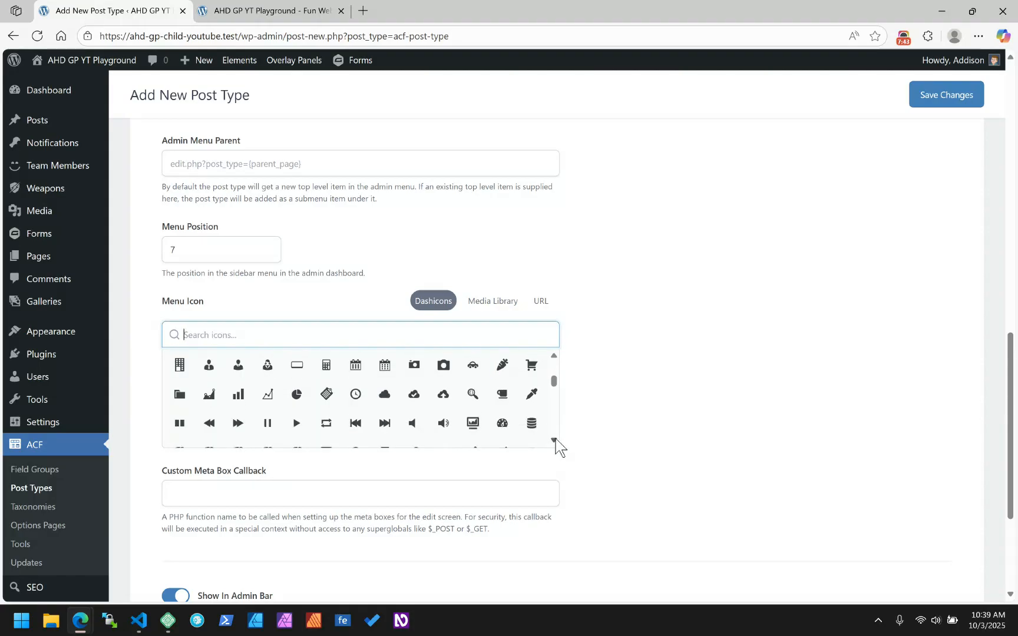
pyautogui.click(554, 441)
pyautogui.click(554, 441)
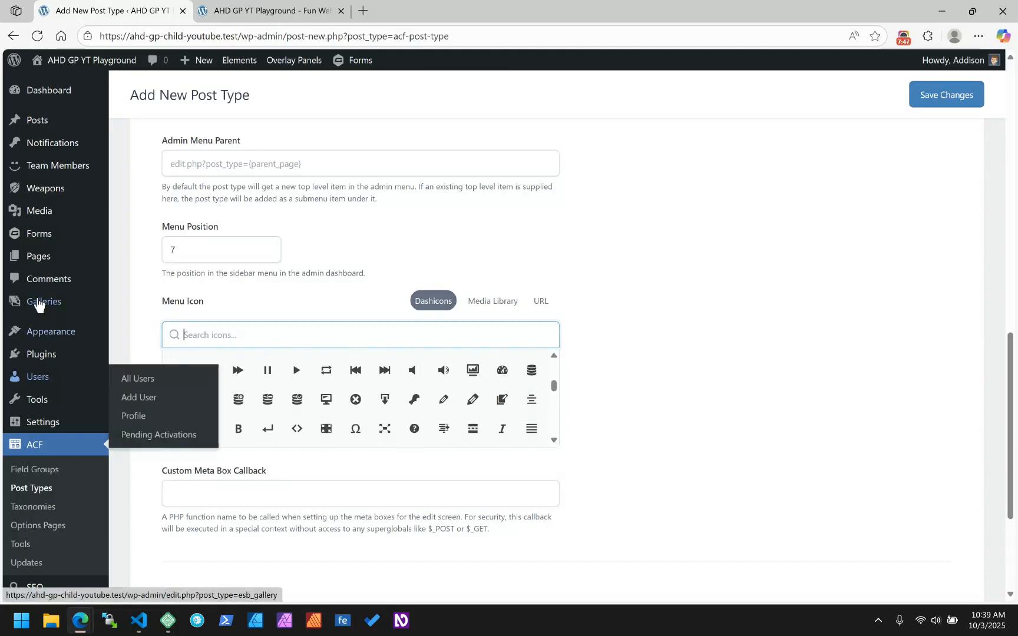
pyautogui.scroll(-3, 23, 457)
pyautogui.scroll(3, 24, 457)
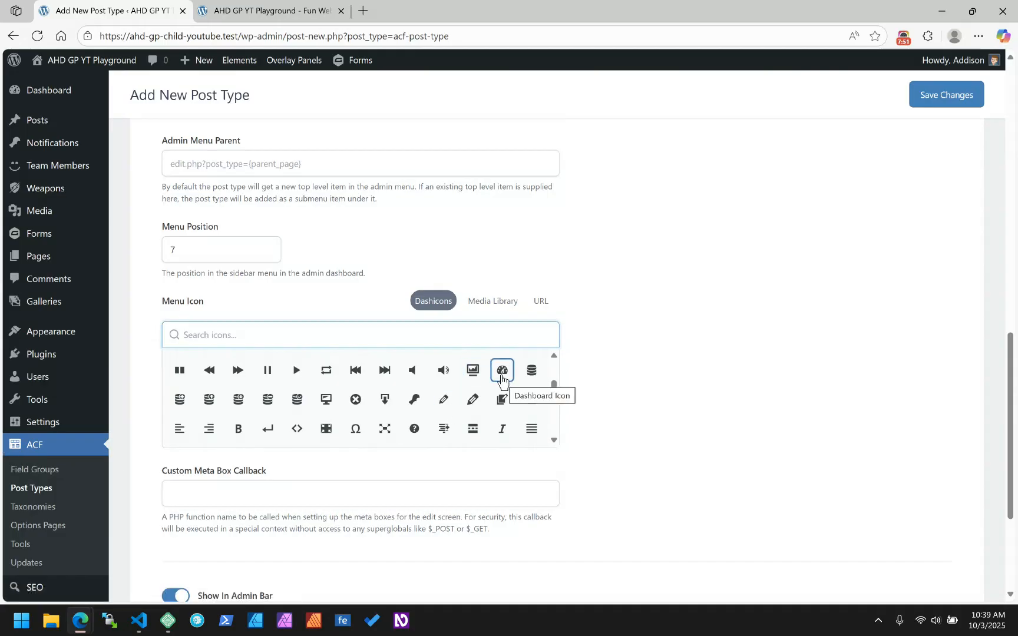
pyautogui.click(554, 440)
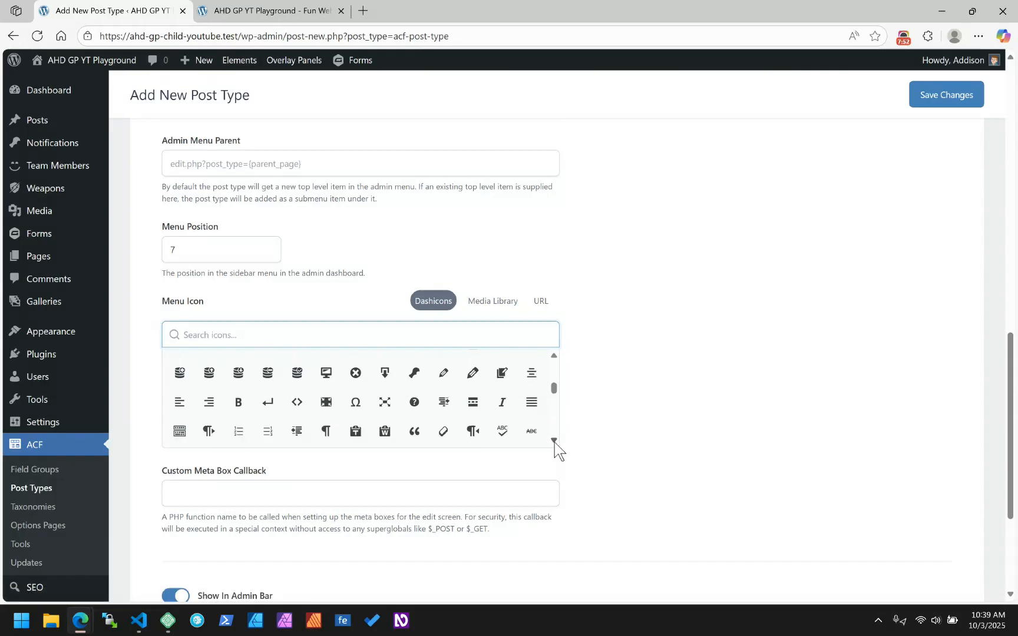
pyautogui.click(554, 440)
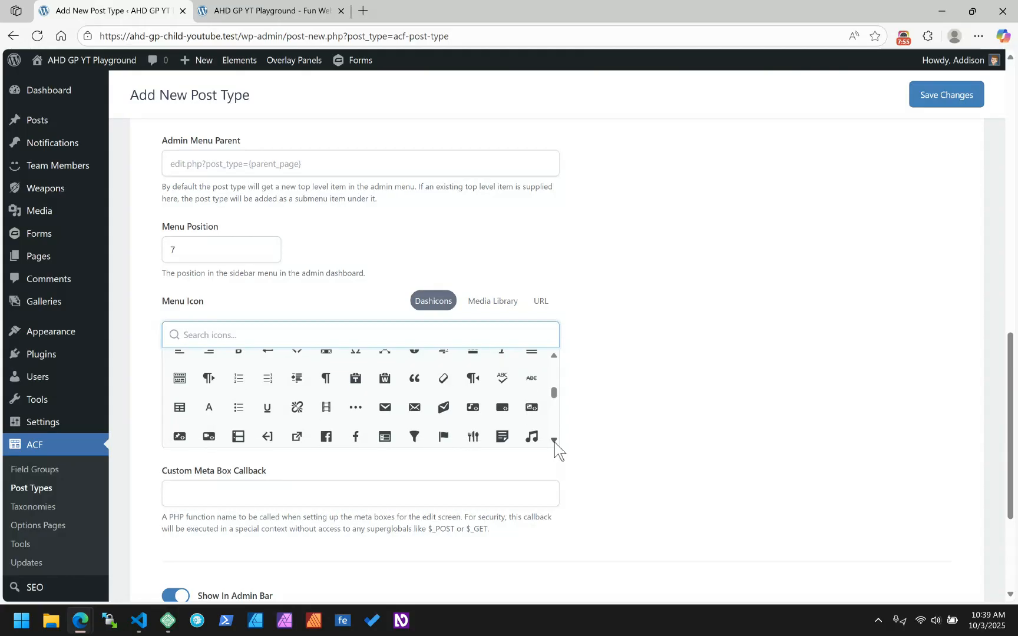
pyautogui.click(554, 441)
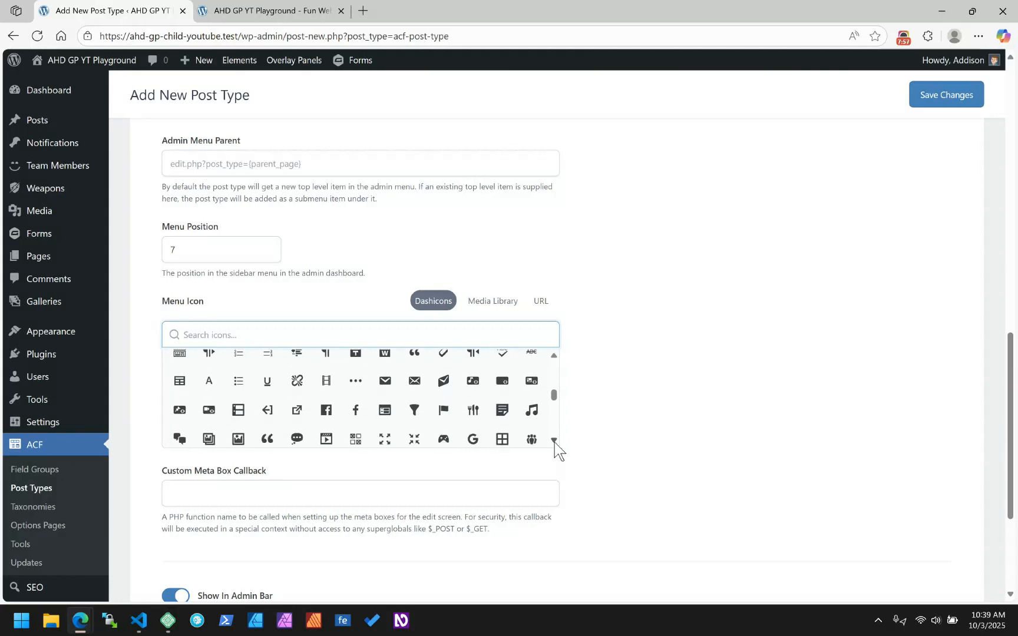
pyautogui.click(554, 440)
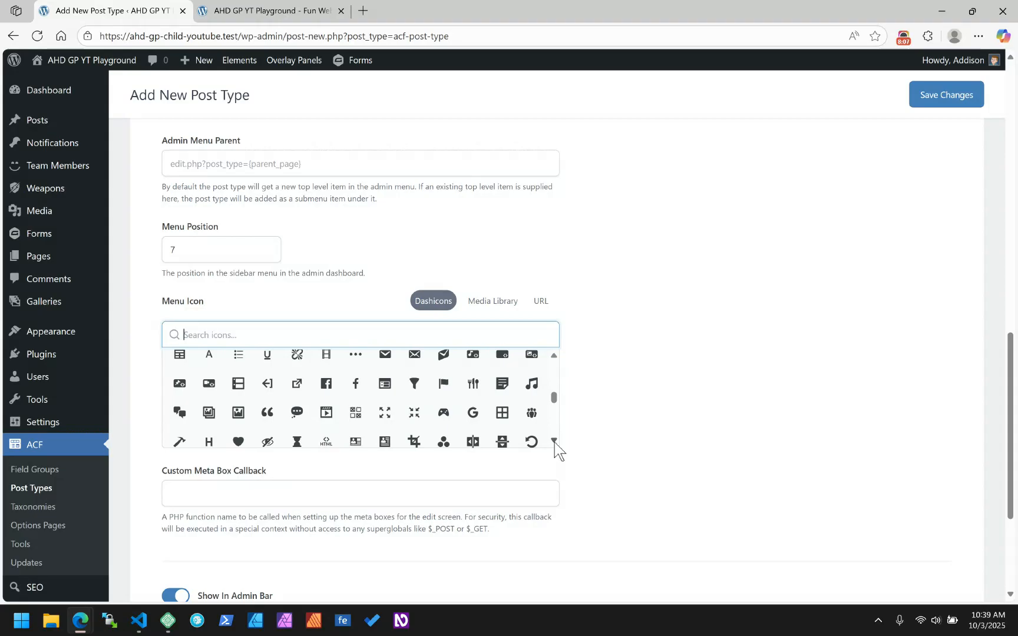
pyautogui.click(555, 442)
pyautogui.click(554, 442)
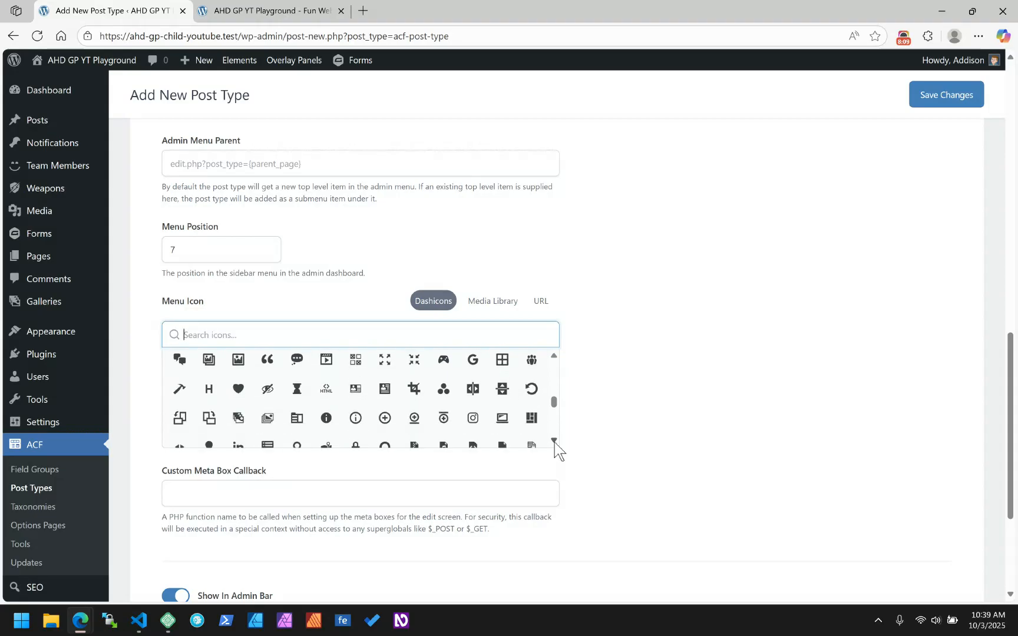
pyautogui.click(554, 442)
pyautogui.click(554, 442)
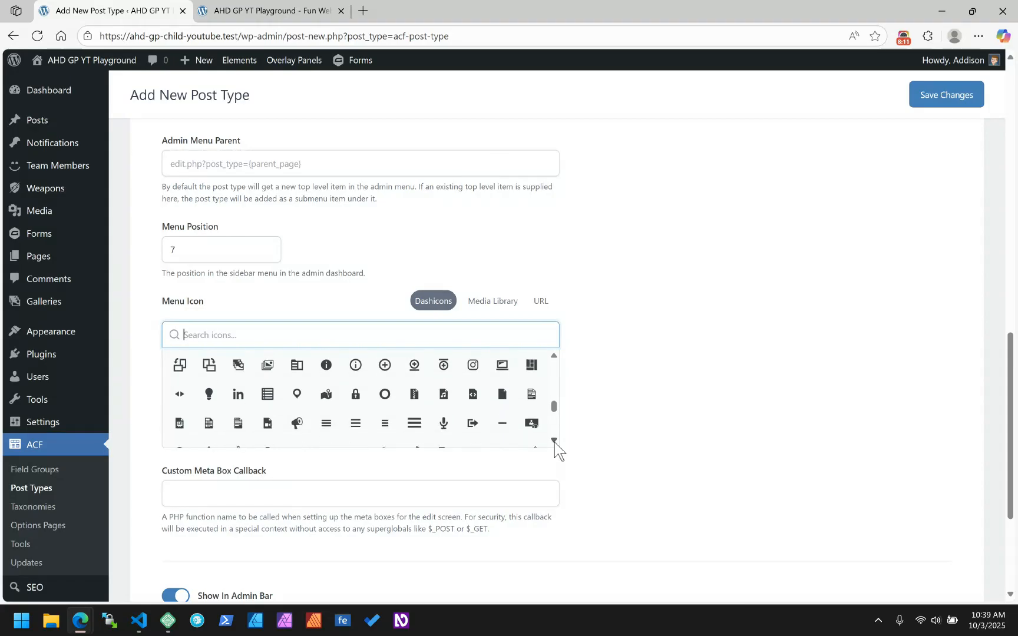
pyautogui.click(554, 442)
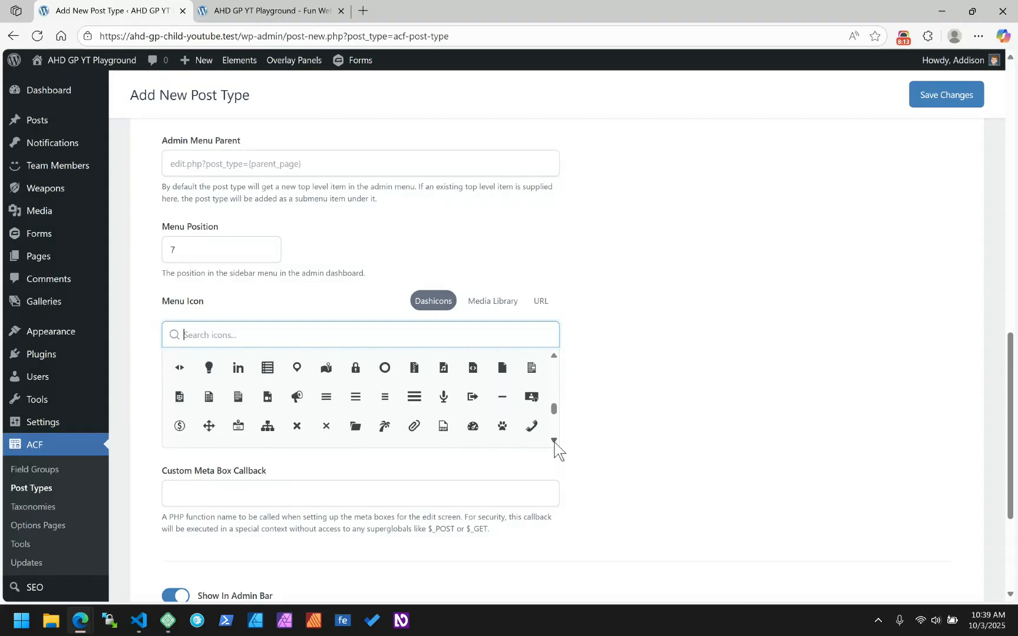
pyautogui.click(554, 441)
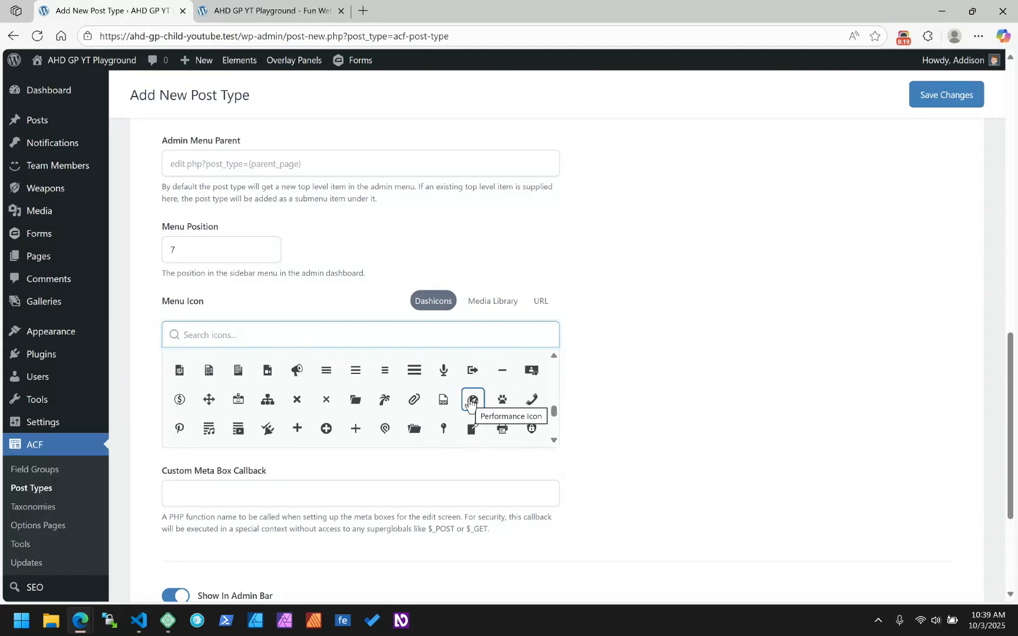
pyautogui.click(554, 441)
pyautogui.click(554, 440)
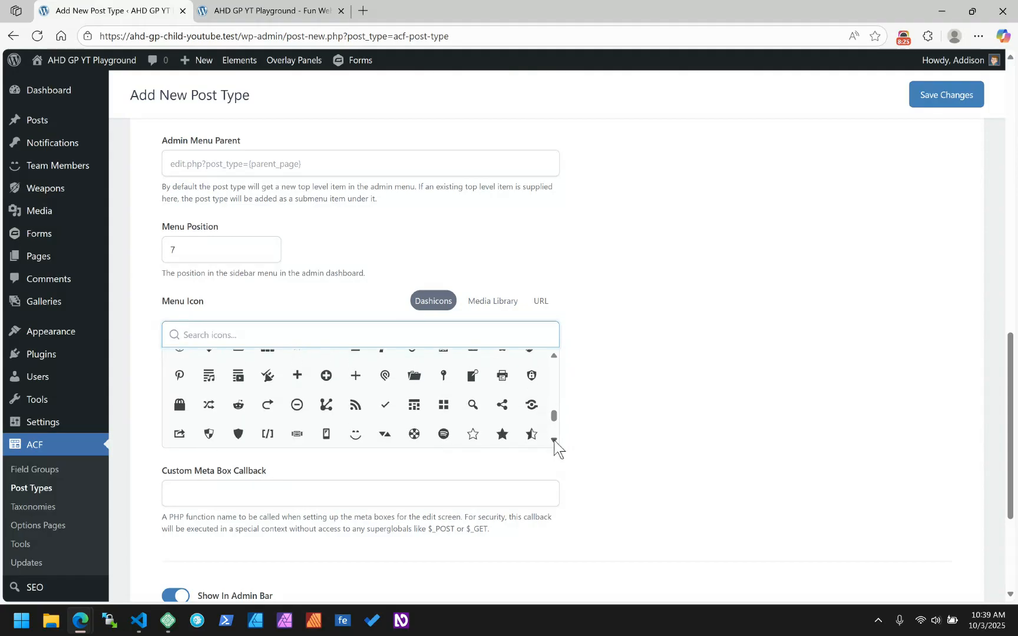
pyautogui.click(554, 441)
pyautogui.click(554, 441)
pyautogui.click(553, 441)
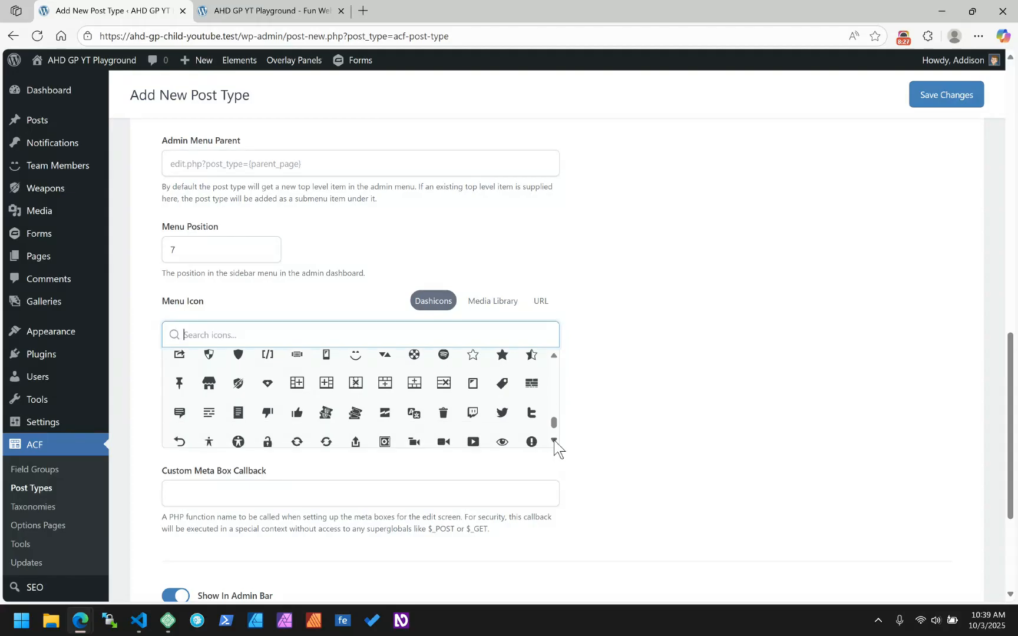
pyautogui.click(554, 441)
pyautogui.click(554, 441)
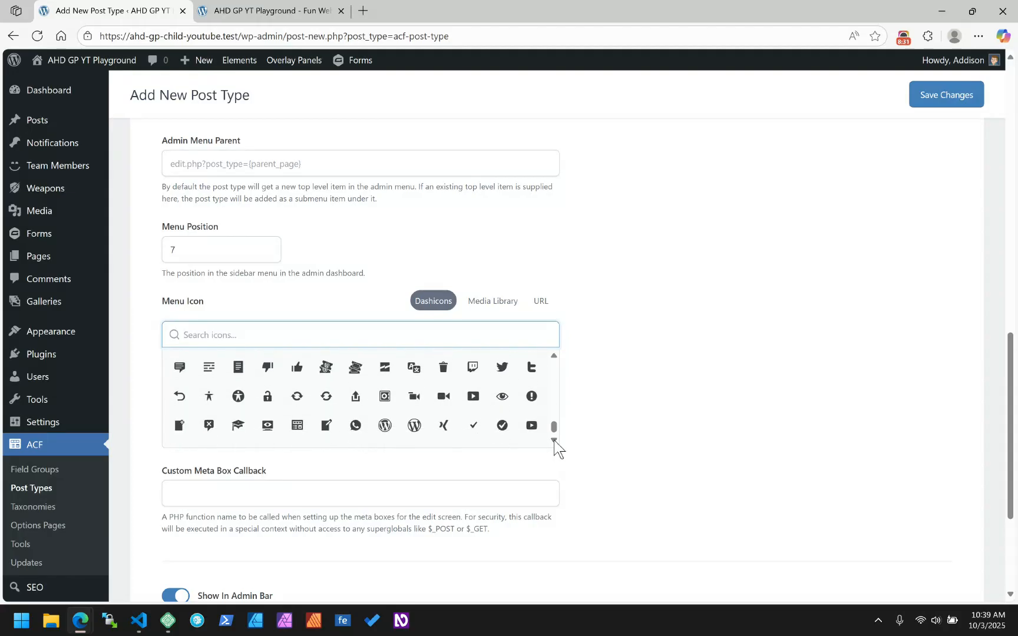
# Go back up through the Dashicons and choose the Performance icon as the menu icon.
pyautogui.click(555, 356)
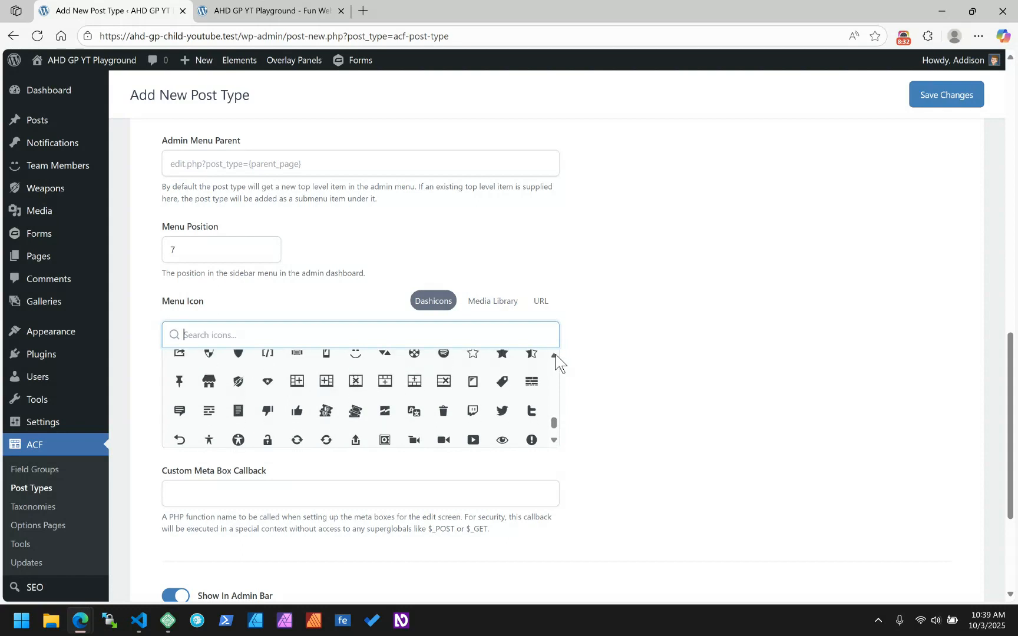
pyautogui.click(555, 356)
pyautogui.click(555, 356)
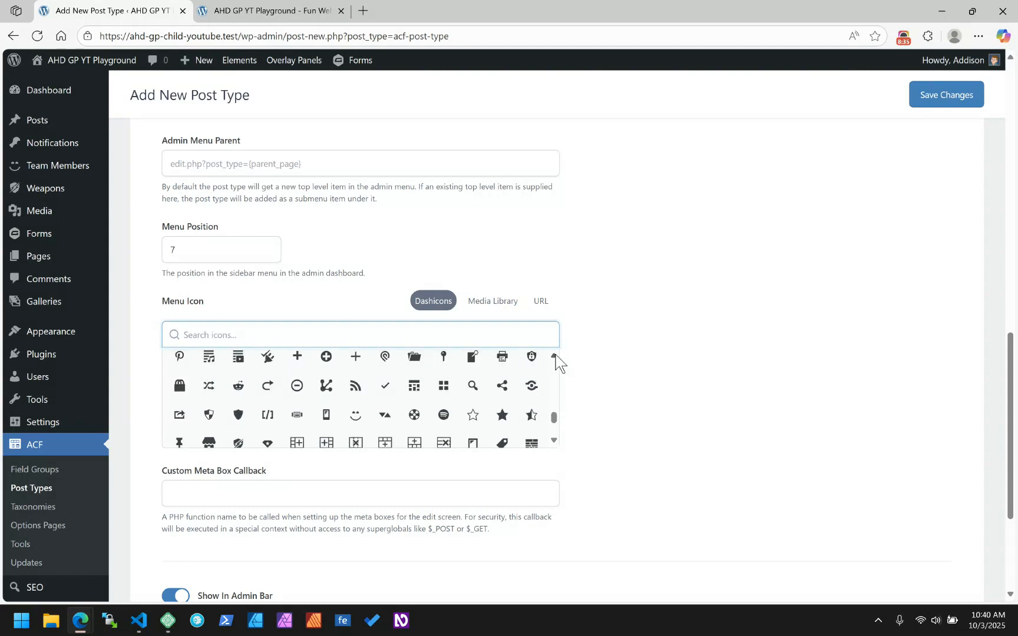
pyautogui.click(555, 356)
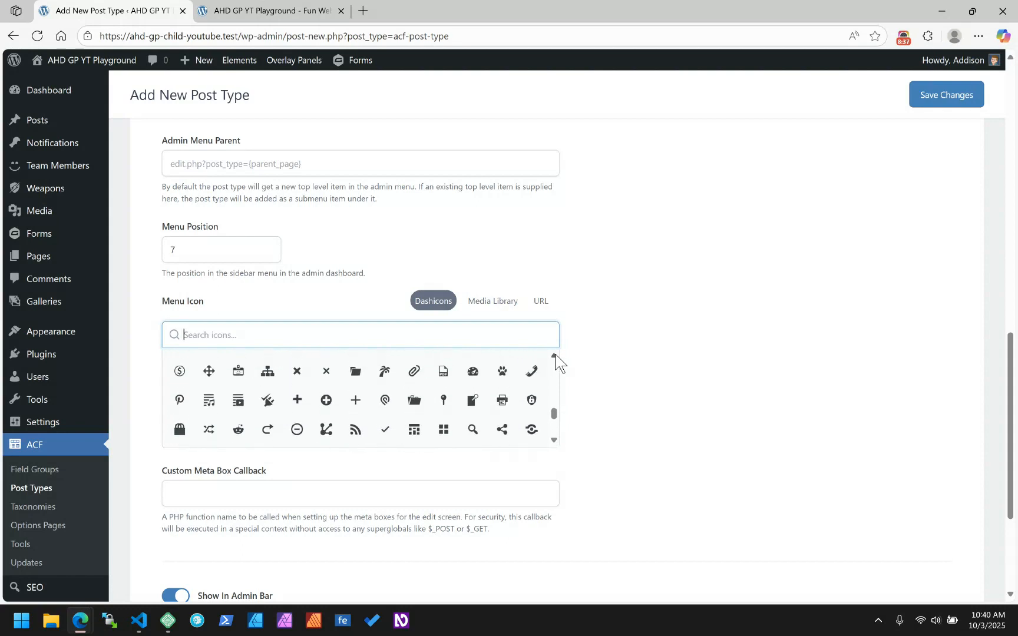
pyautogui.click(555, 356)
pyautogui.click(473, 407)
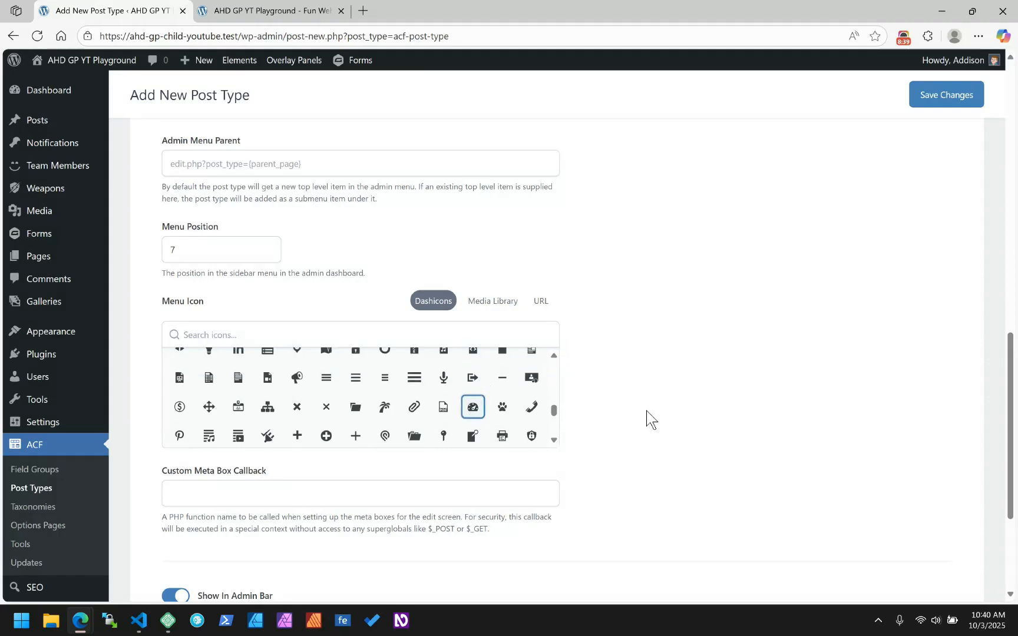
# Review the remaining visibility settings, from Custom Meta Box Callback through Show In Admin Bar, Appearance Menus Support and Exclude From Search.
pyautogui.scroll(-3, 647, 422)
pyautogui.scroll(3, 648, 421)
pyautogui.scroll(-2, 648, 393)
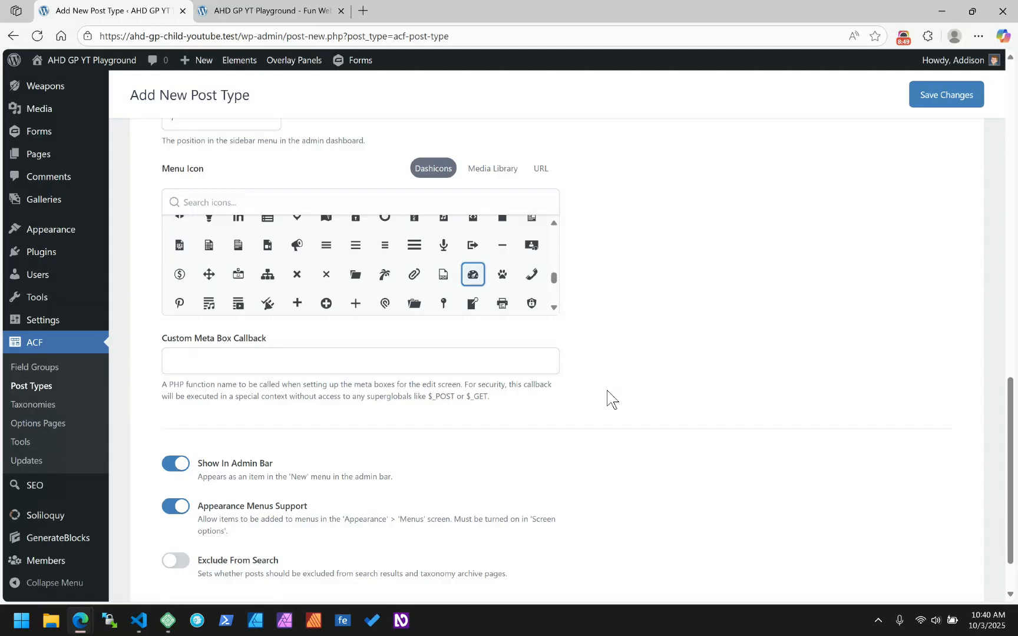
pyautogui.scroll(-1, 383, 377)
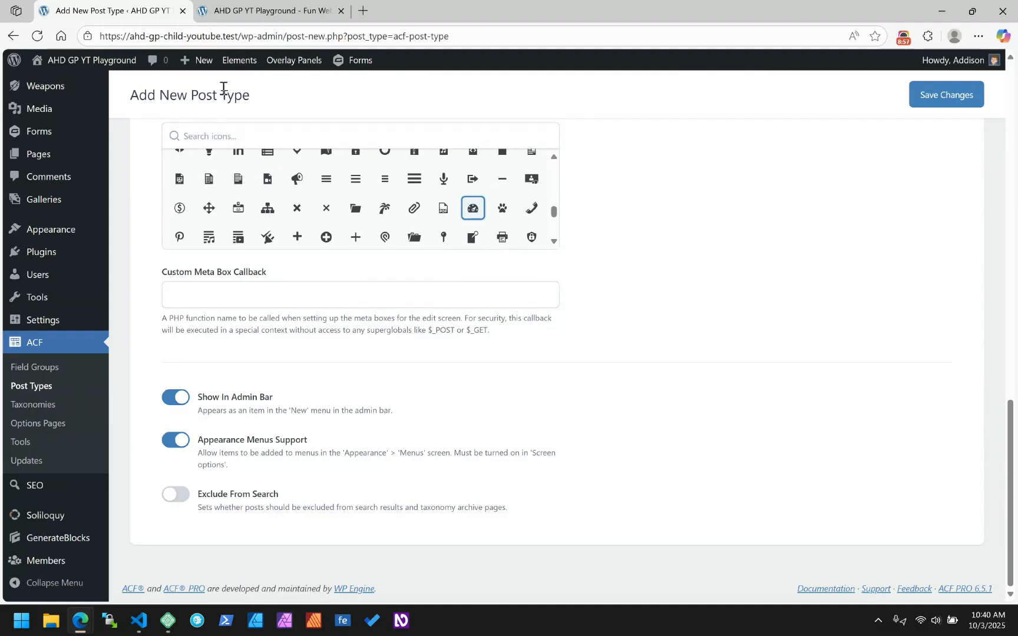
pyautogui.moveTo(201, 65)
pyautogui.moveTo(50, 229)
# Go through the post type's URL settings and enable Archive.
pyautogui.scroll(8, 599, 456)
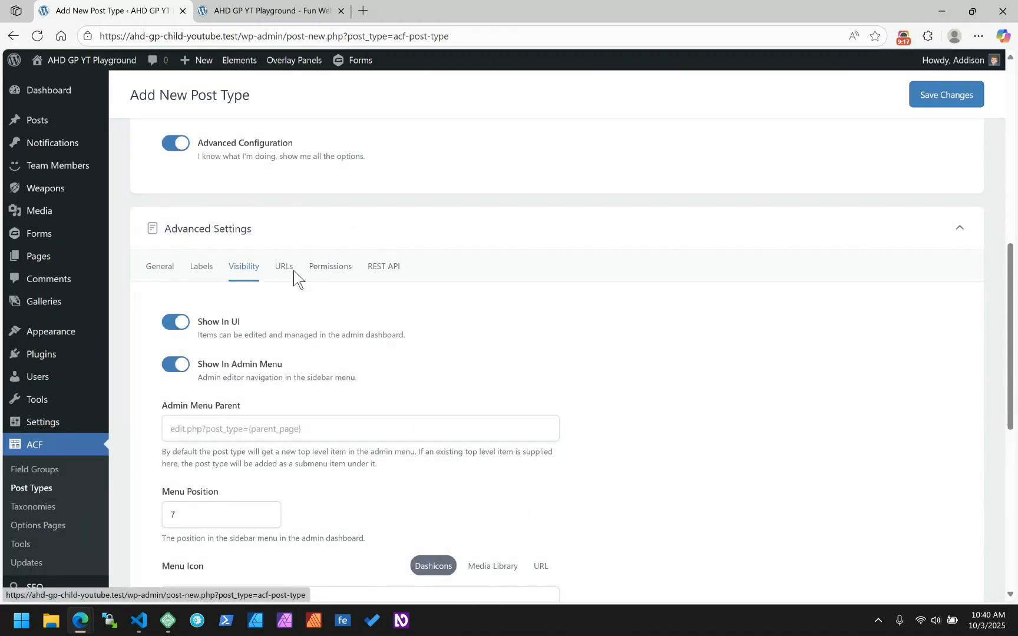
pyautogui.click(283, 267)
pyautogui.scroll(-2, 482, 327)
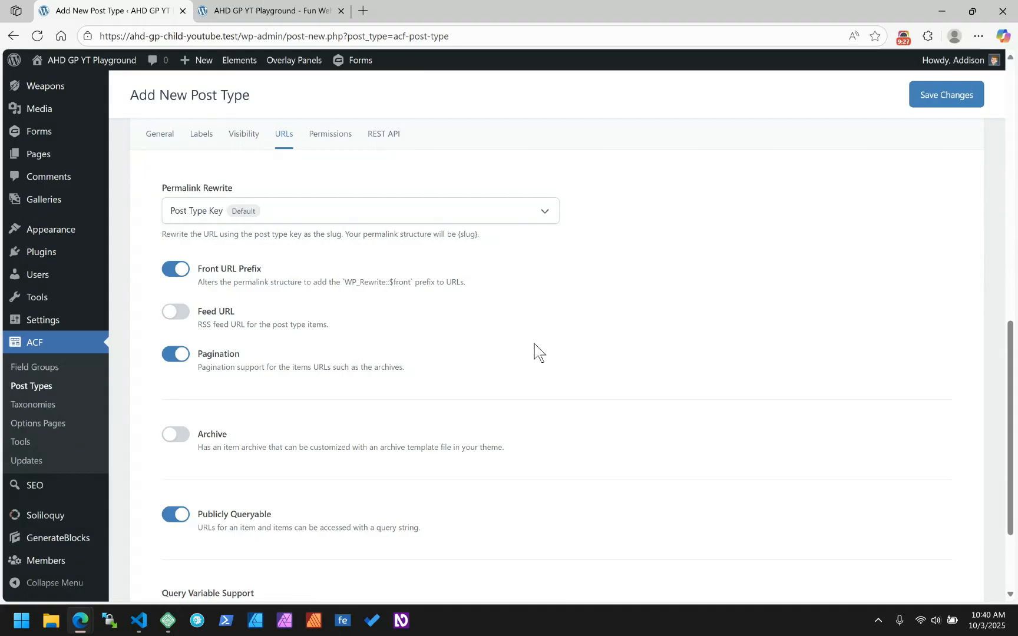
pyautogui.scroll(-3, 534, 344)
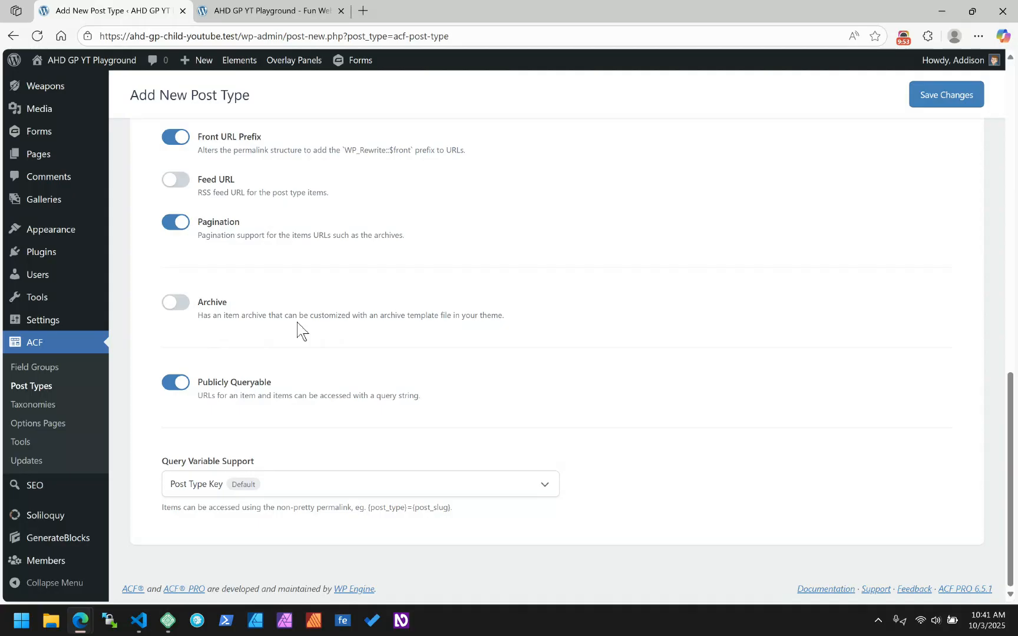
pyautogui.click(174, 305)
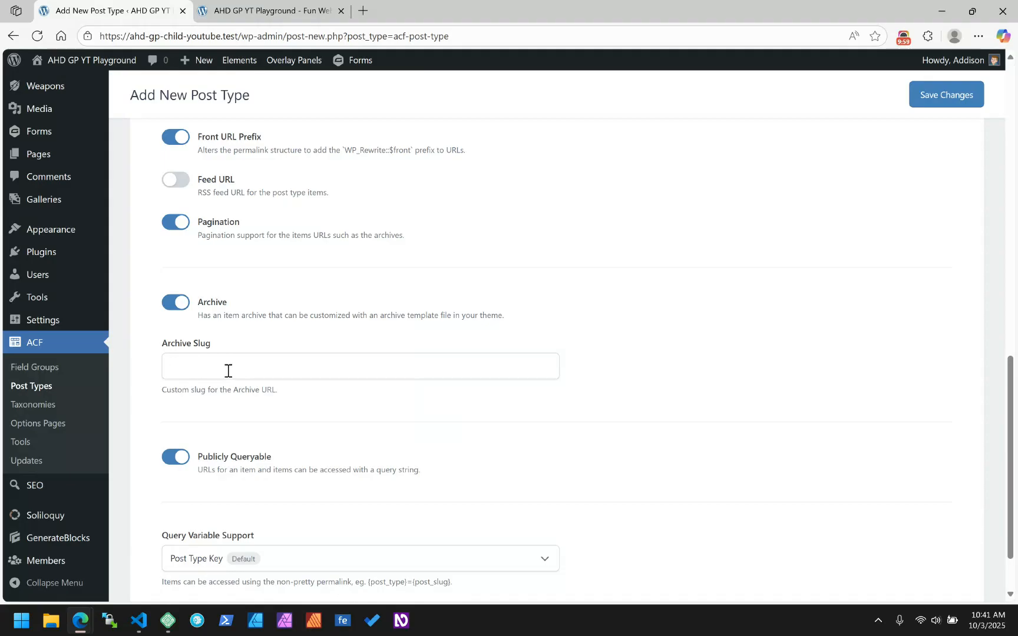
# Check the Post Type Key and try "gear" as the custom archive slug, clearing the field again.
pyautogui.scroll(10, 228, 371)
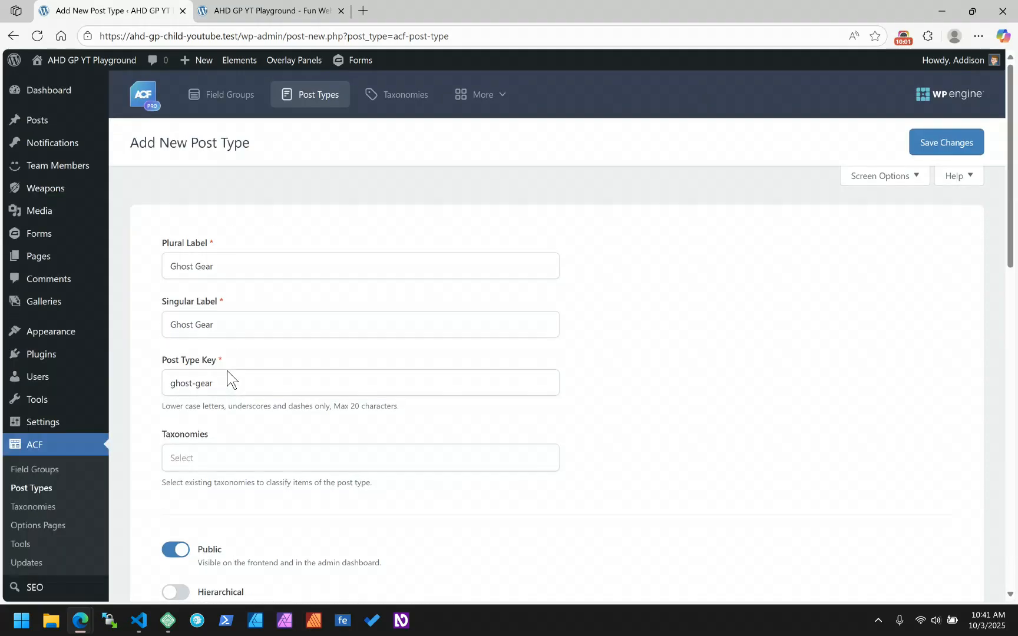
pyautogui.moveTo(227, 381); pyautogui.dragTo(165, 383)
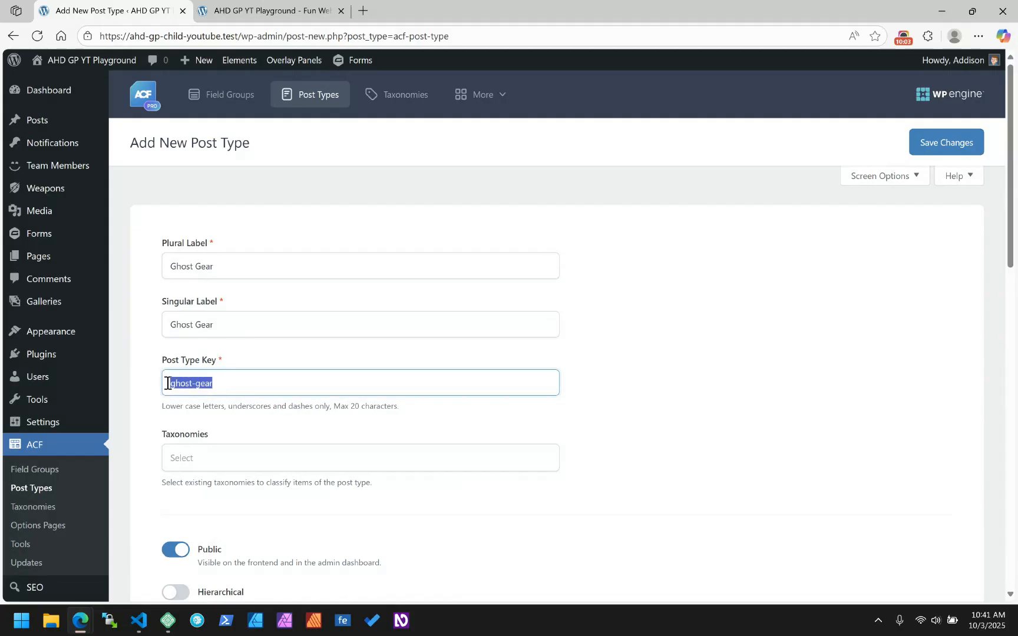
pyautogui.scroll(-10, 216, 387)
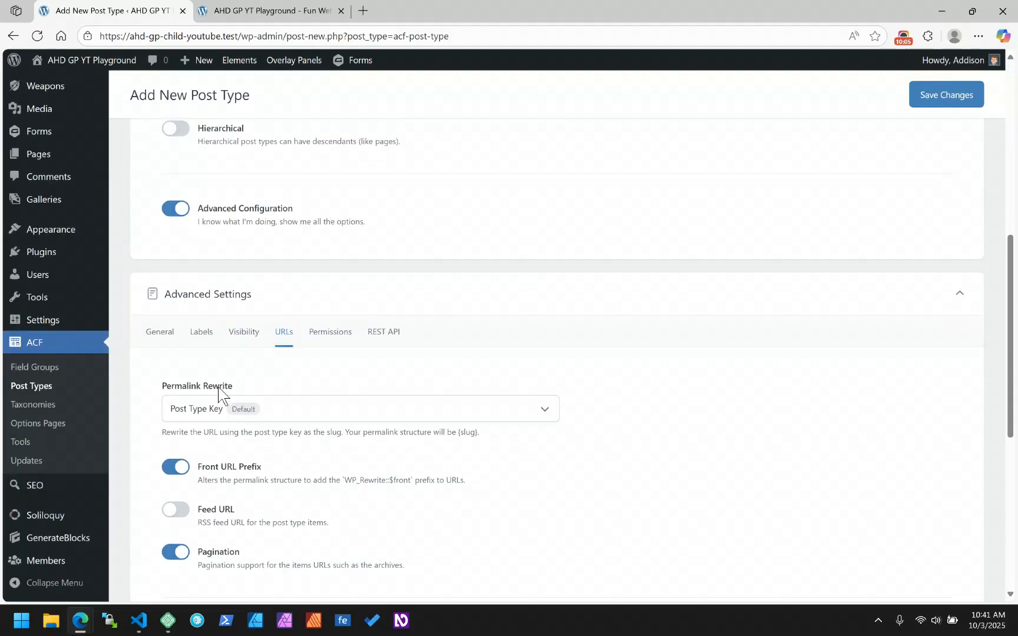
pyautogui.scroll(-3, 223, 396)
pyautogui.click(202, 364)
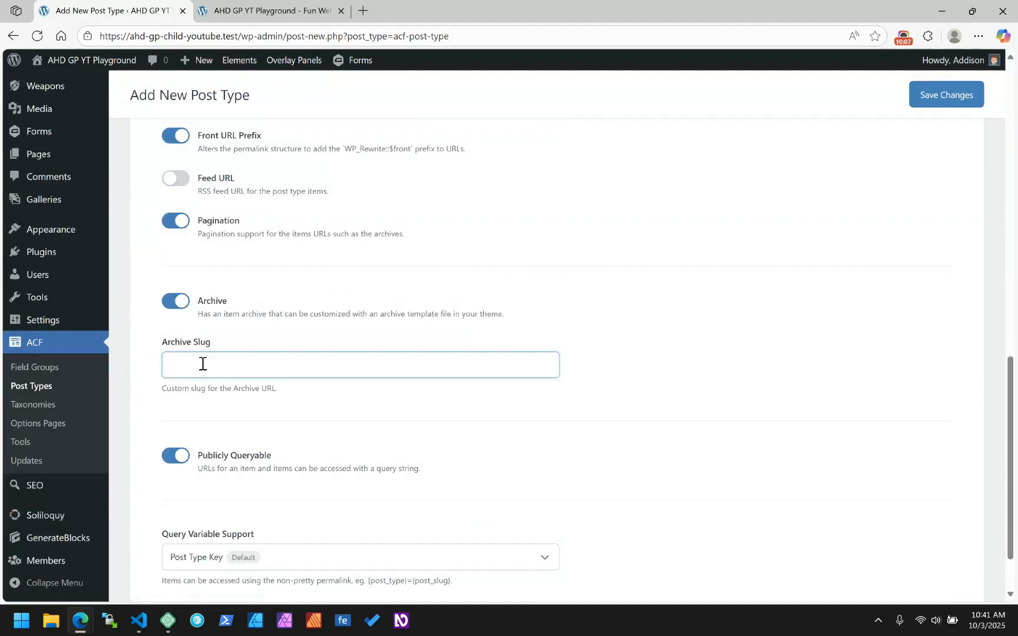
pyautogui.write('gear')
pyautogui.press('BackSpace')
pyautogui.press('BackSpace')
pyautogui.press('BackSpace')
# Load the site's /ghost-gear address in the front-end browser tab and return to the post type settings.
pyautogui.click(274, 10)
pyautogui.click(241, 36)
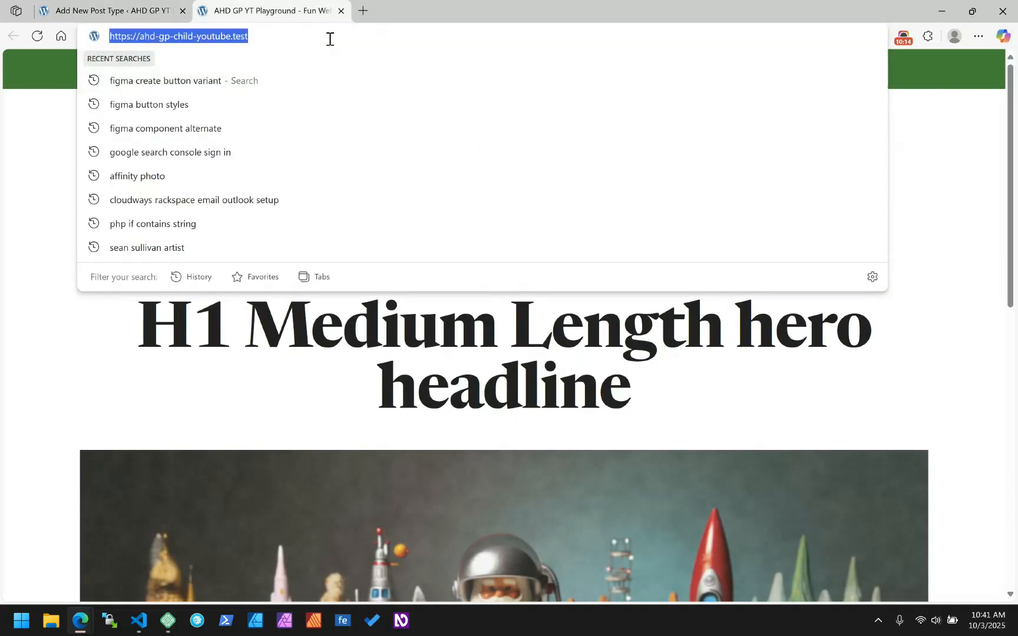
pyautogui.click(330, 39)
pyautogui.write('/')
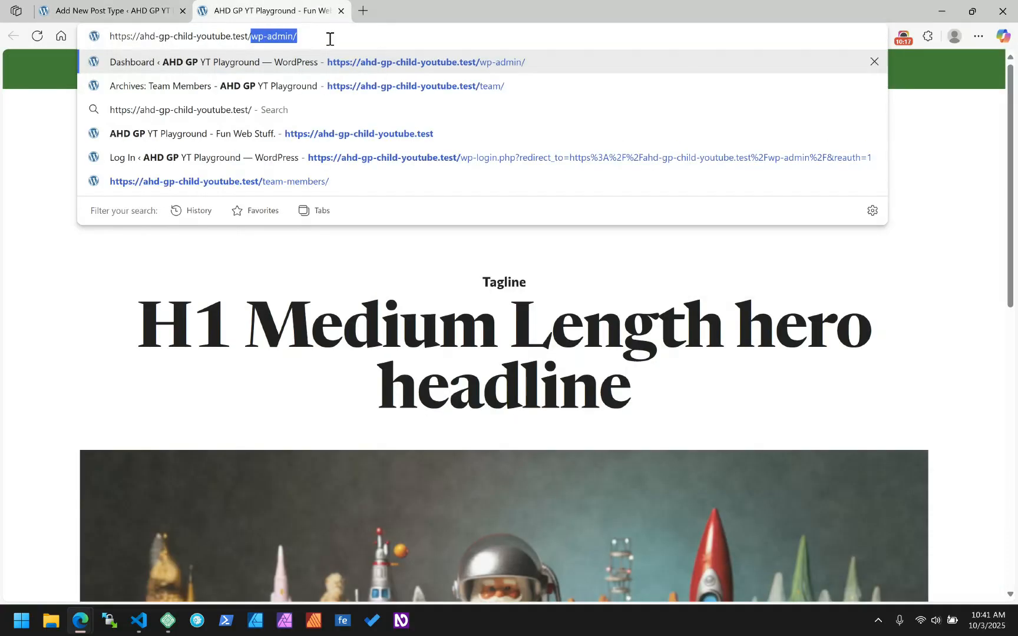
pyautogui.write('ghost-head')
pyautogui.press('BackSpace')
pyautogui.press('BackSpace')
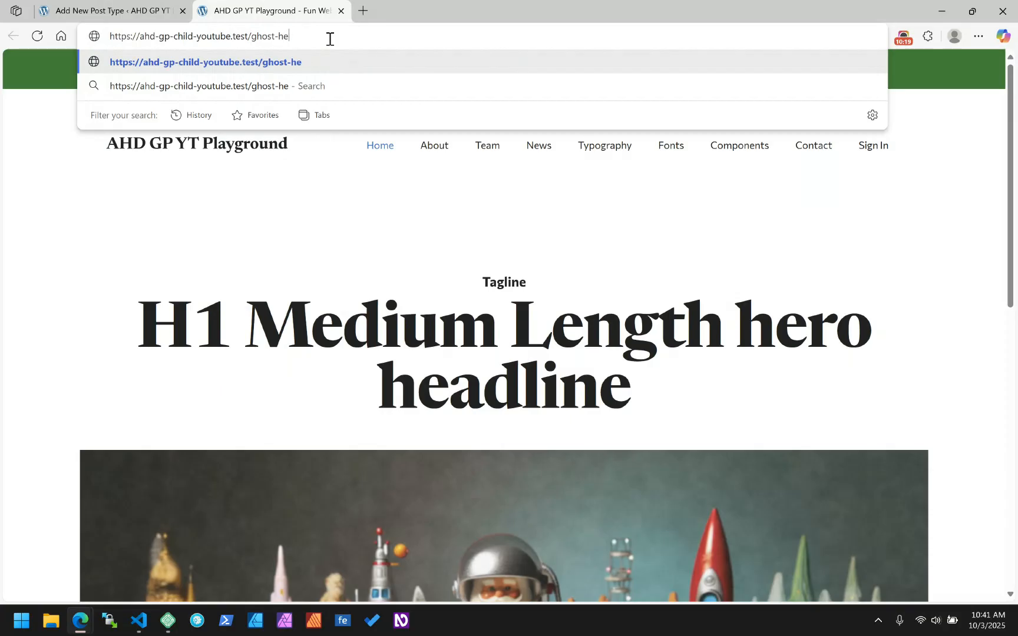
pyautogui.press('BackSpace')
pyautogui.press('BackSpace')
pyautogui.write('gear')
pyautogui.press('Return')
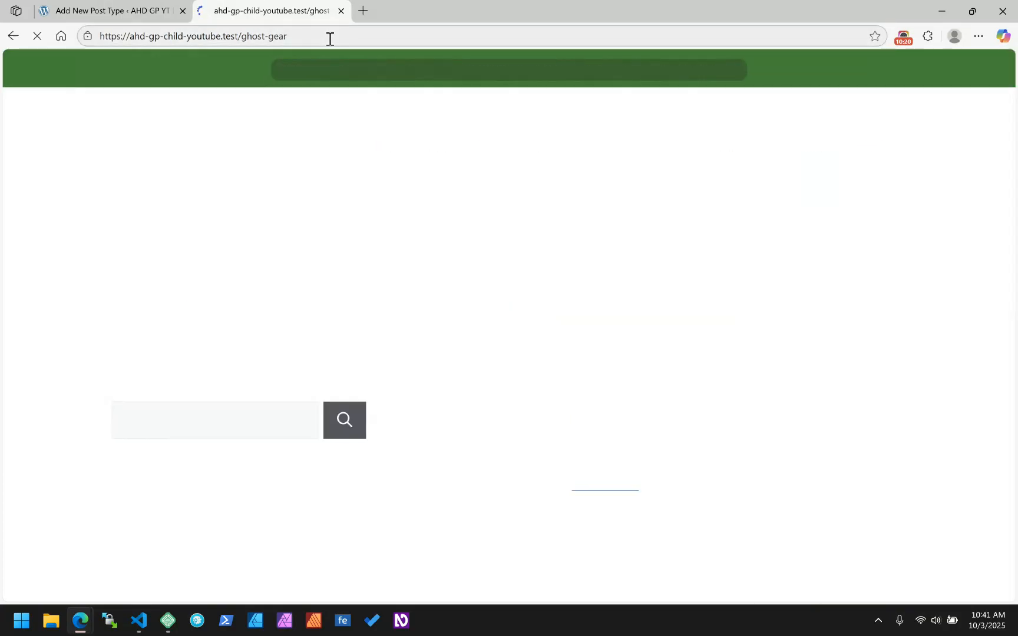
pyautogui.click(80, 10)
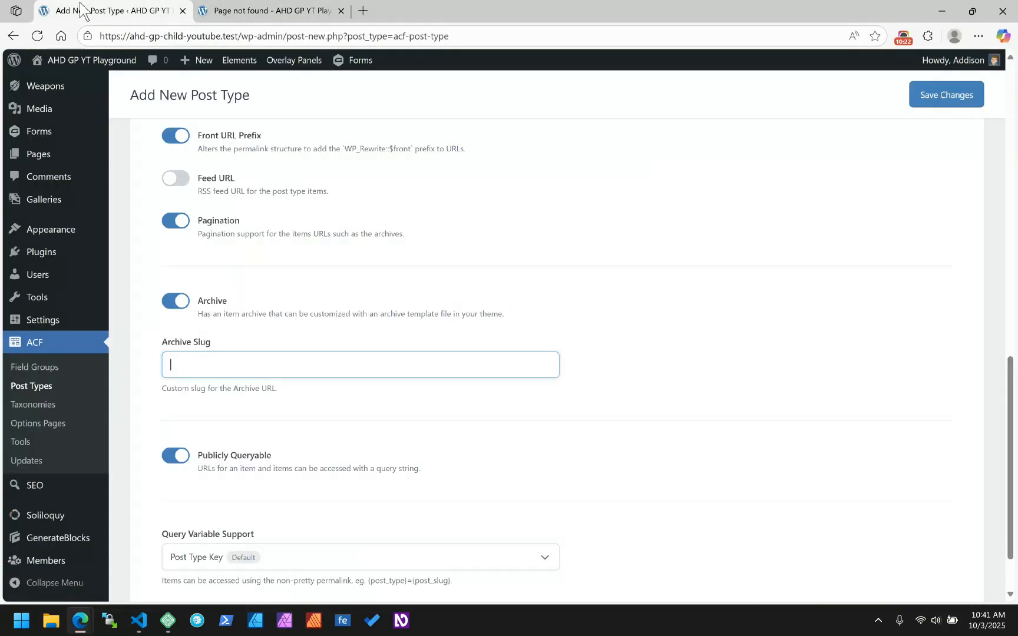
# Look through the Query Variable Support options, trying No Query Variable Support and switching back to Post Type Key.
pyautogui.scroll(-2, 597, 342)
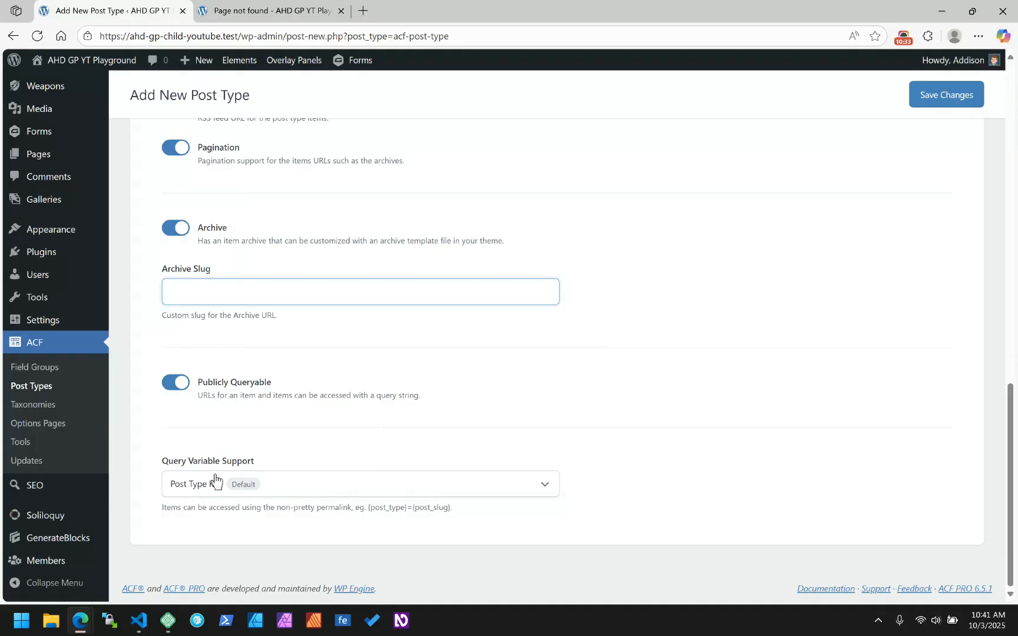
pyautogui.click(291, 484)
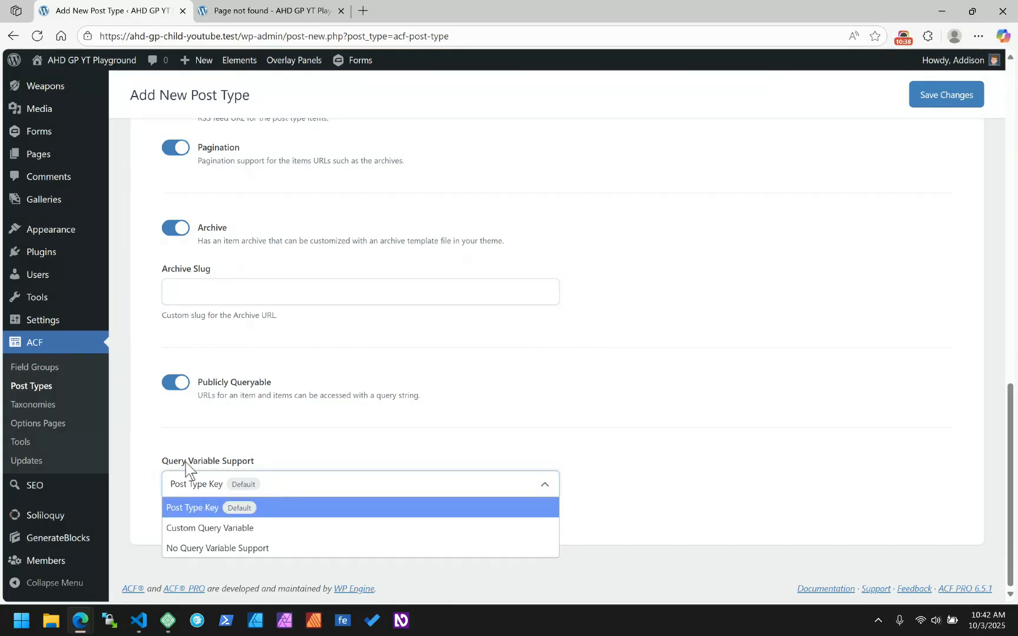
pyautogui.click(285, 478)
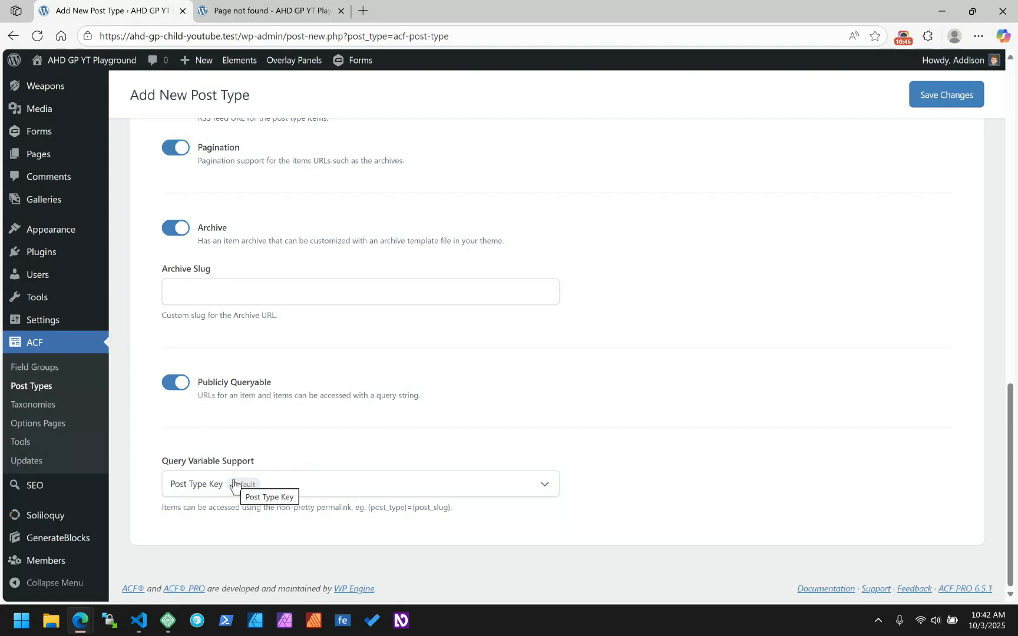
pyautogui.click(204, 487)
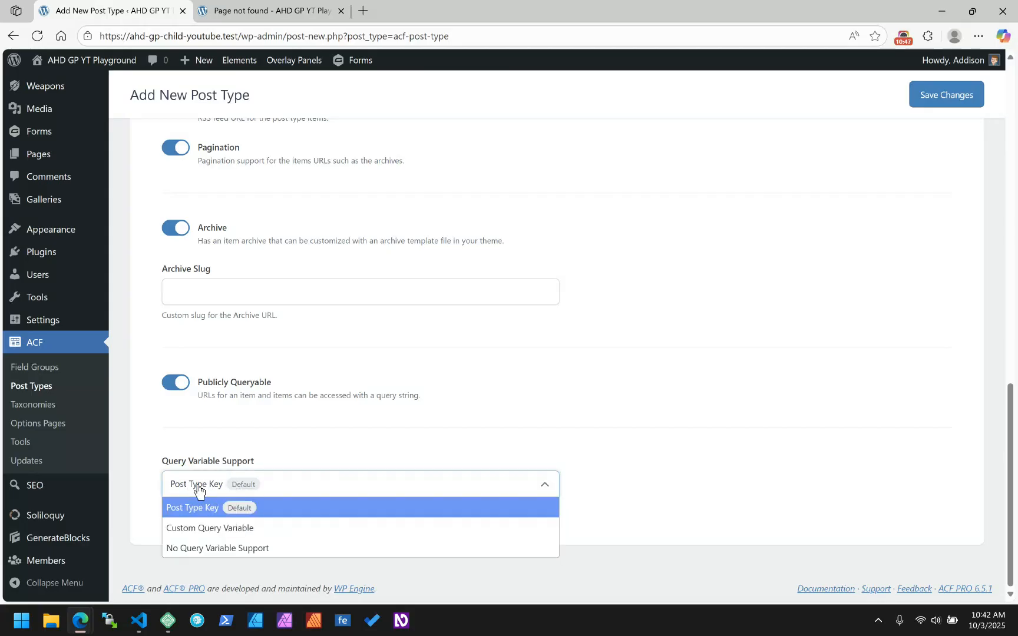
pyautogui.click(277, 449)
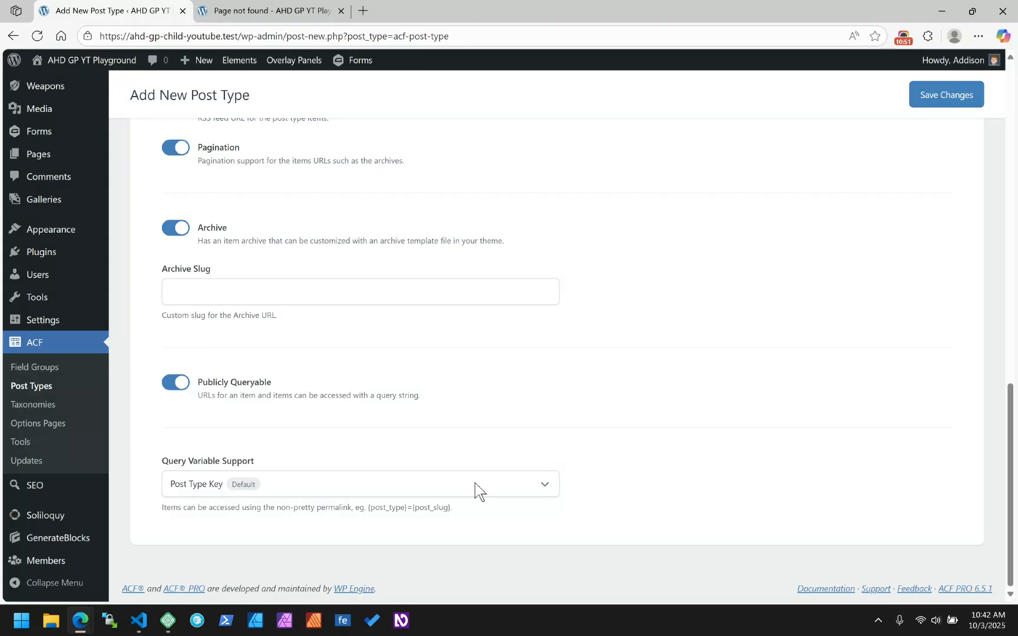
pyautogui.click(251, 490)
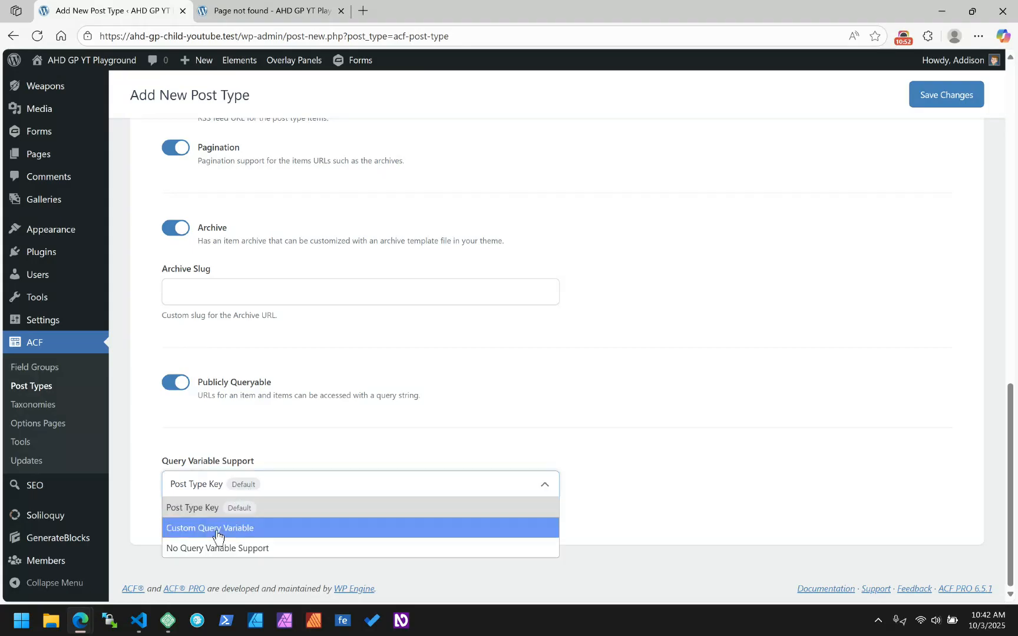
pyautogui.click(215, 553)
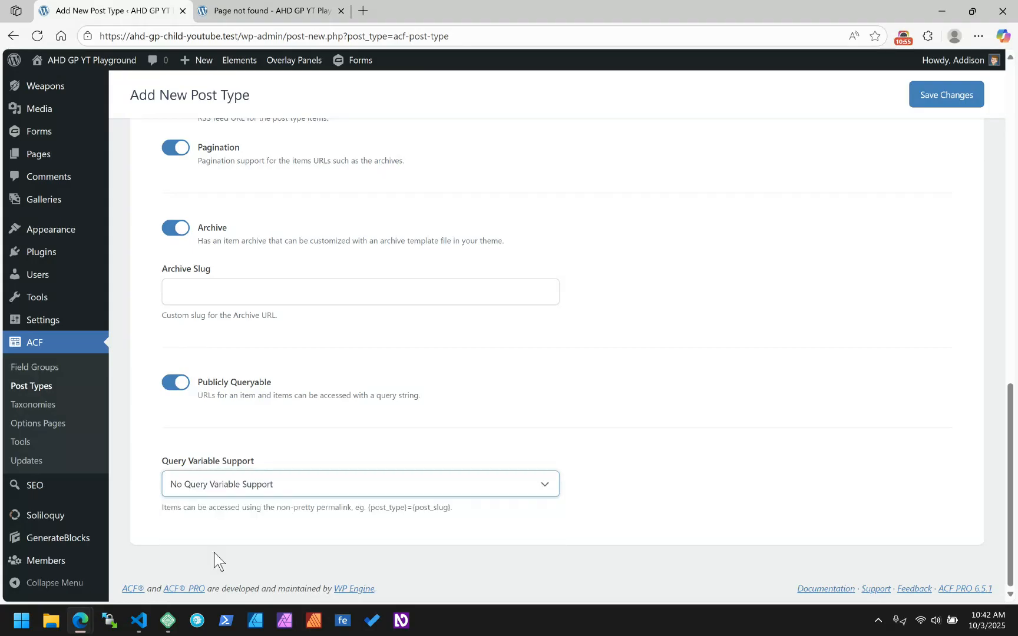
pyautogui.click(221, 488)
pyautogui.click(205, 509)
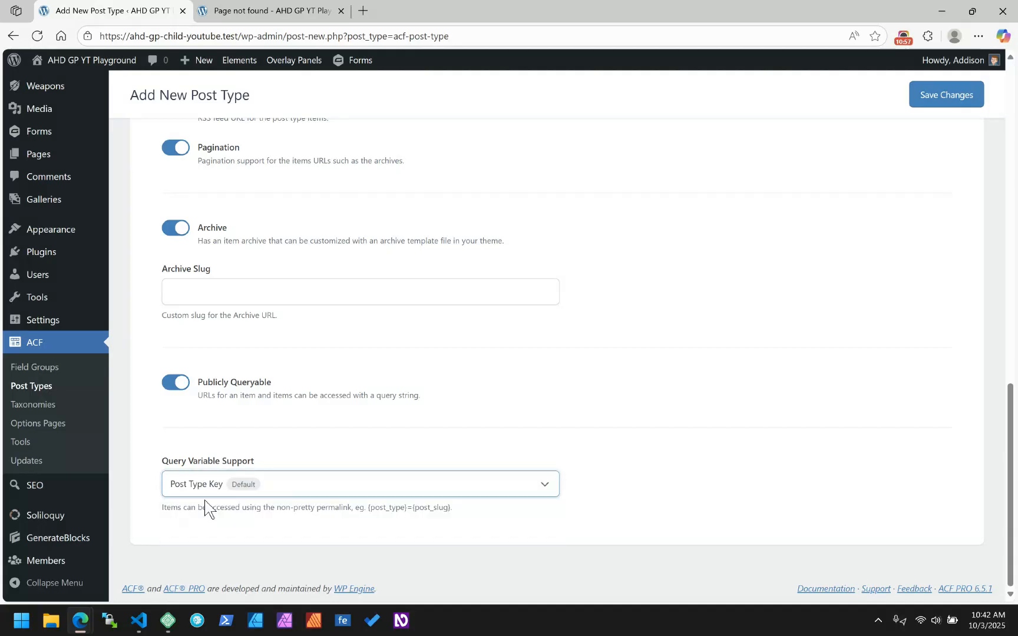
# Review the Permissions settings, switching Rename Capabilities on to see its capability name fields and off again.
pyautogui.scroll(5, 392, 405)
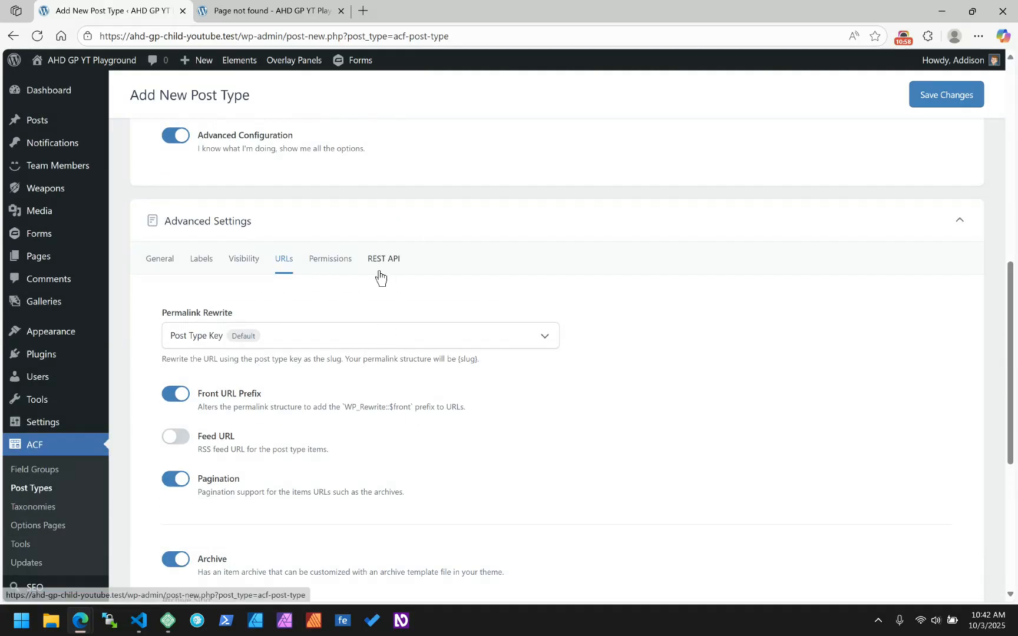
pyautogui.click(338, 258)
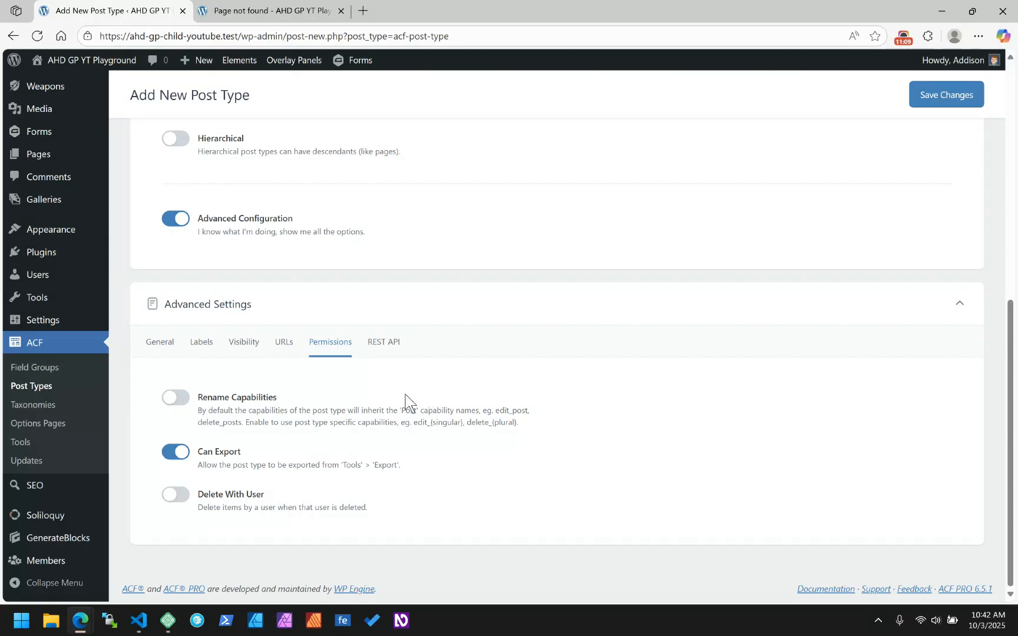
pyautogui.click(175, 399)
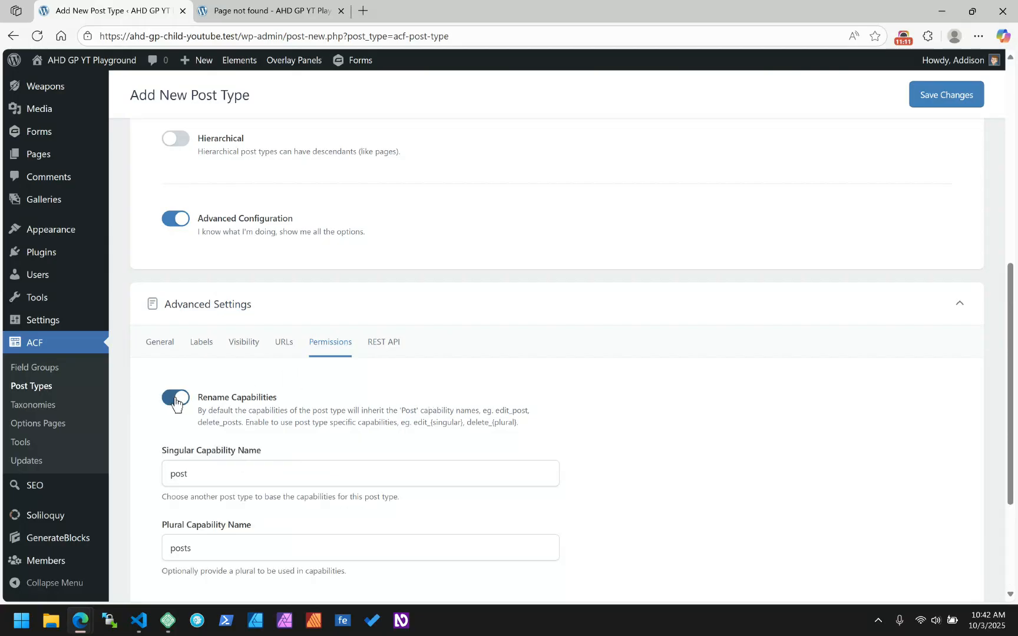
pyautogui.click(175, 398)
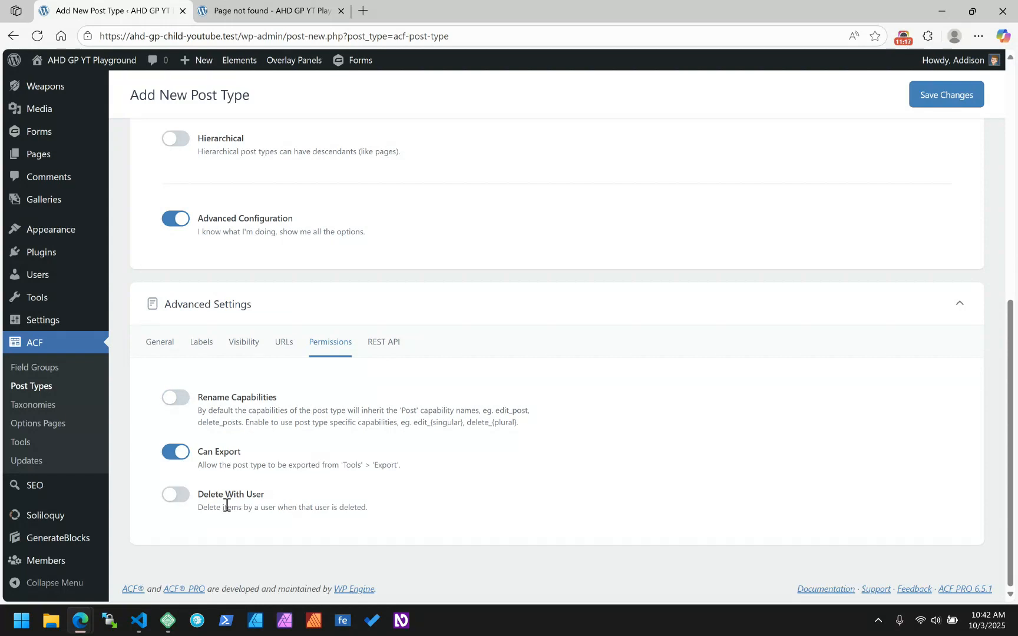
# Review the REST API settings and save the new Ghost Gear post type.
pyautogui.click(389, 345)
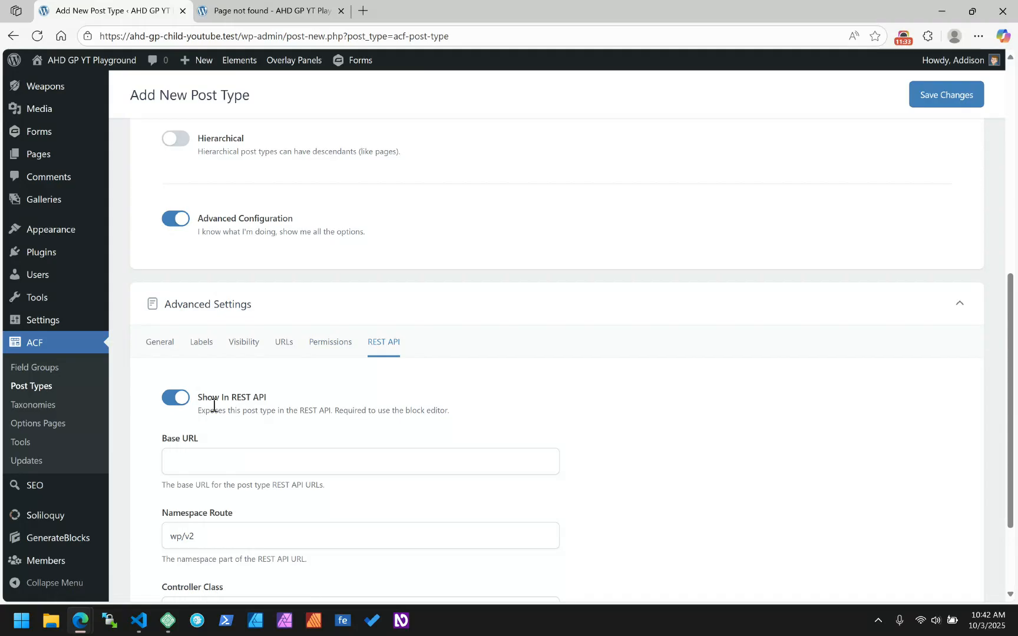
pyautogui.scroll(-2, 528, 363)
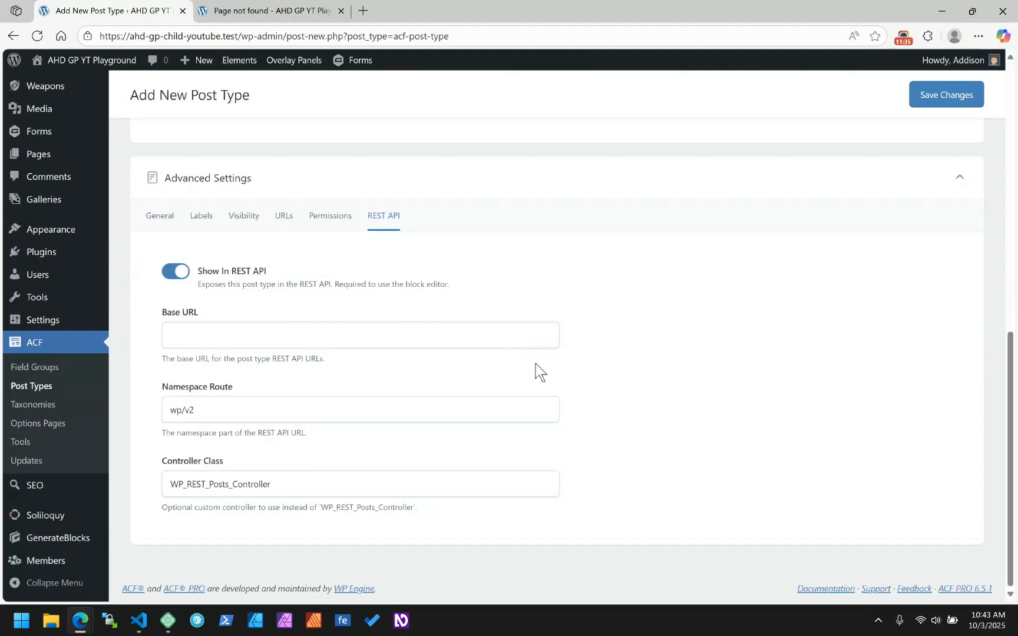
pyautogui.scroll(7, 649, 370)
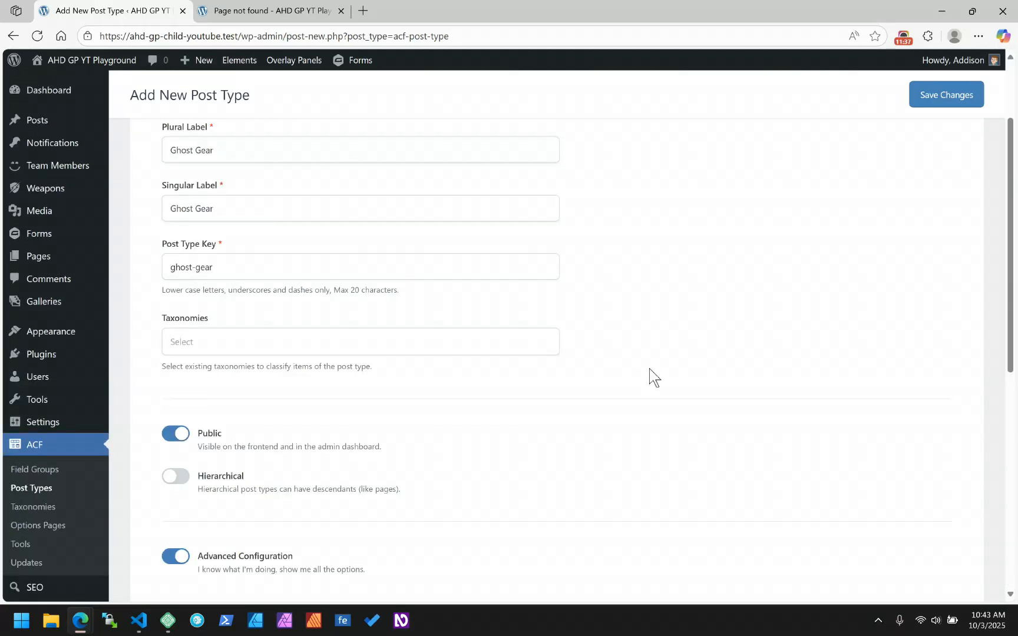
pyautogui.scroll(2, 649, 369)
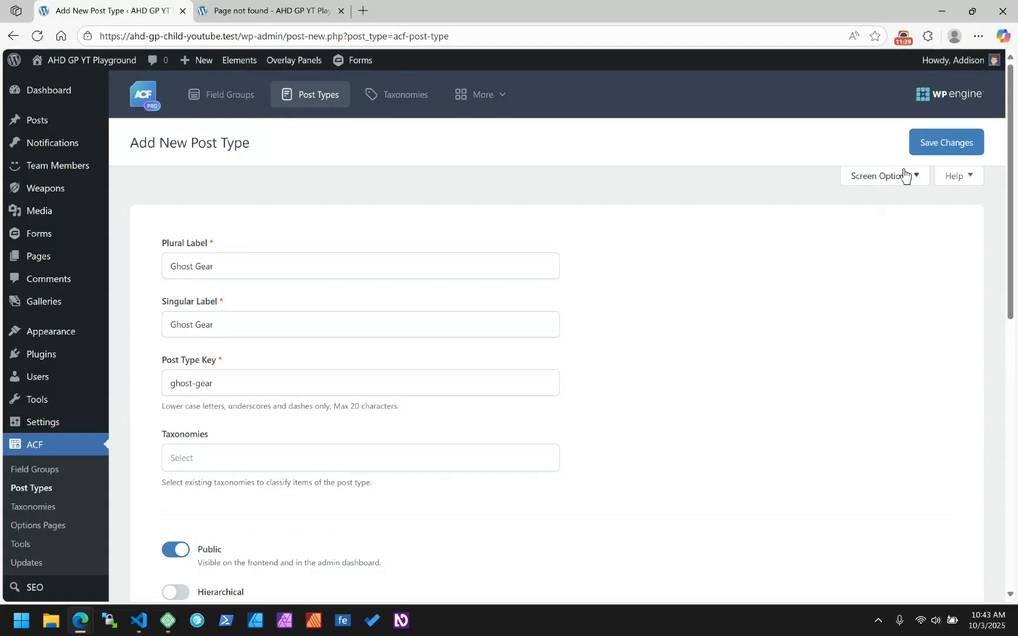
pyautogui.click(950, 144)
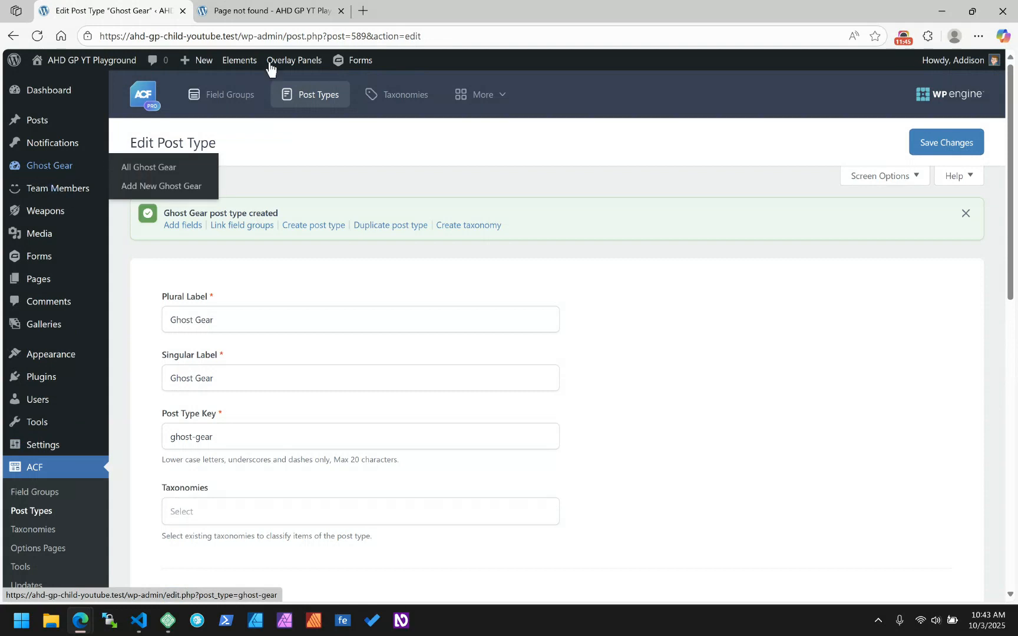
# Reload the site's /ghost-gear archive page and return to the post type's edit page.
pyautogui.click(277, 14)
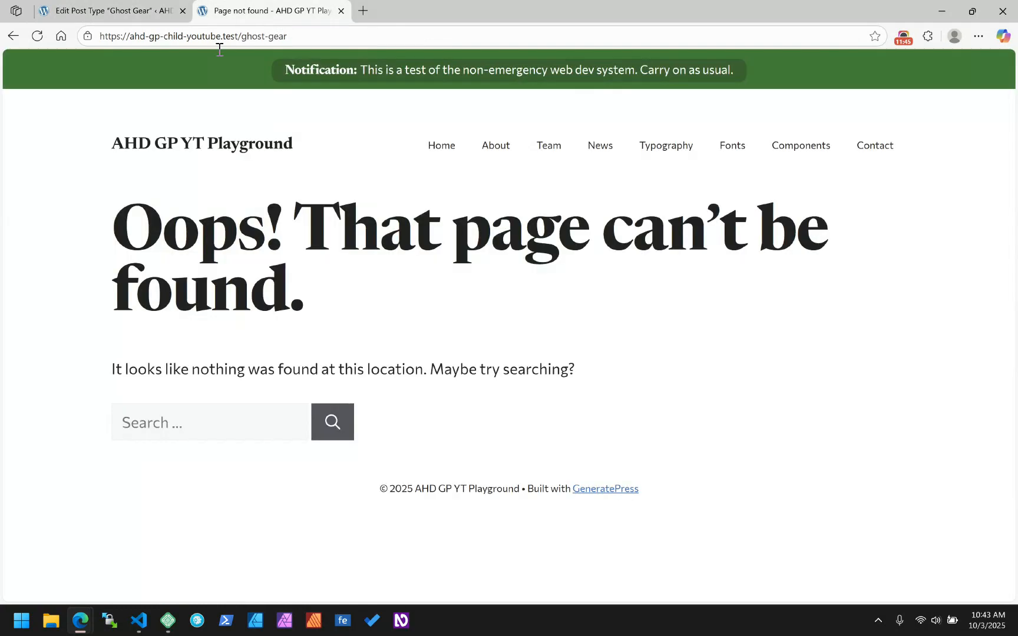
pyautogui.click(37, 36)
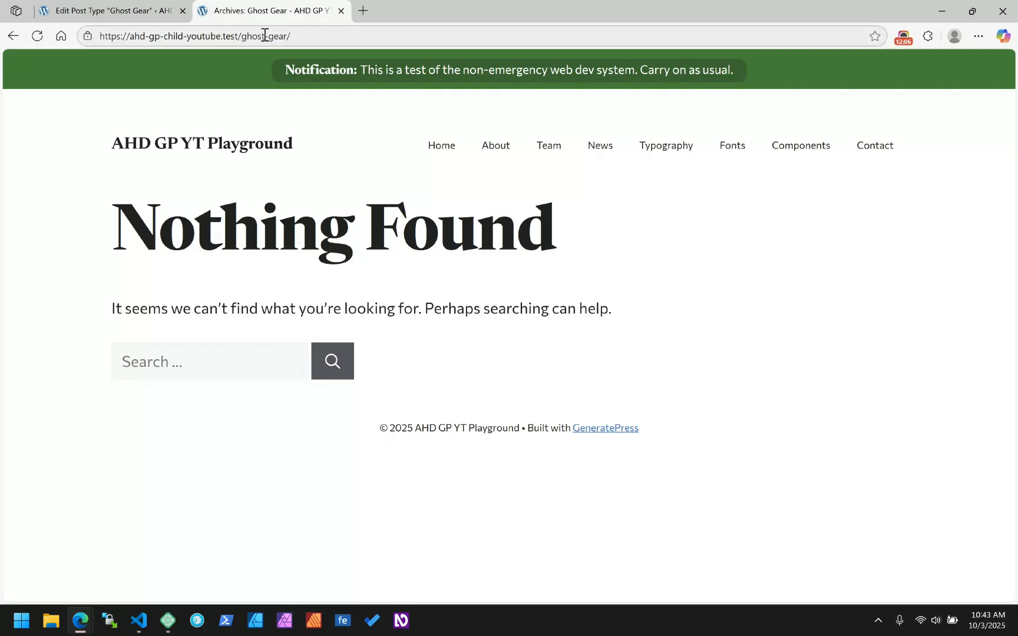
pyautogui.click(145, 20)
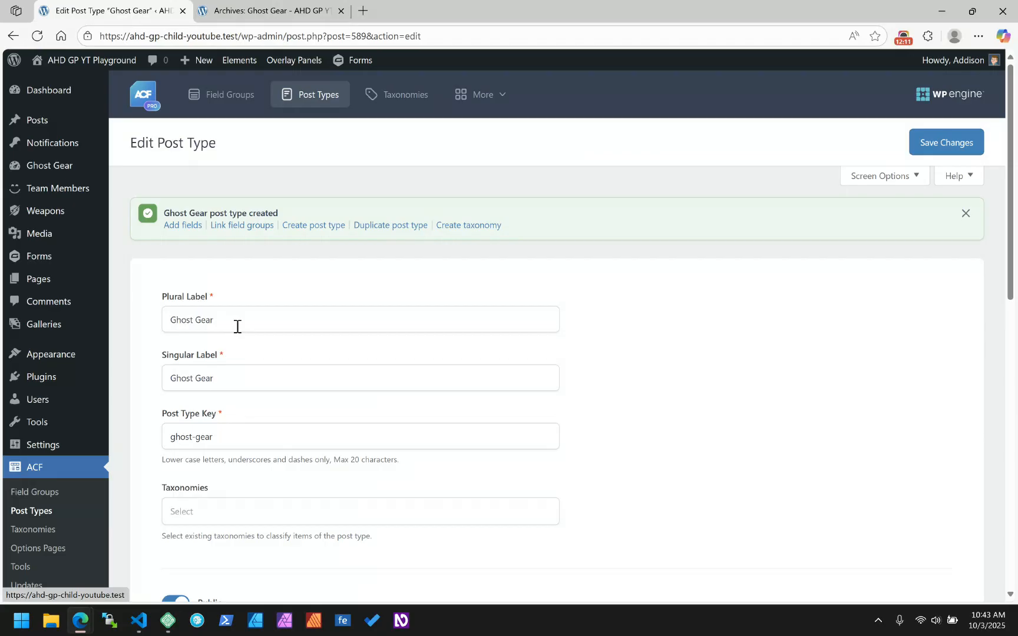
pyautogui.scroll(-1, 237, 327)
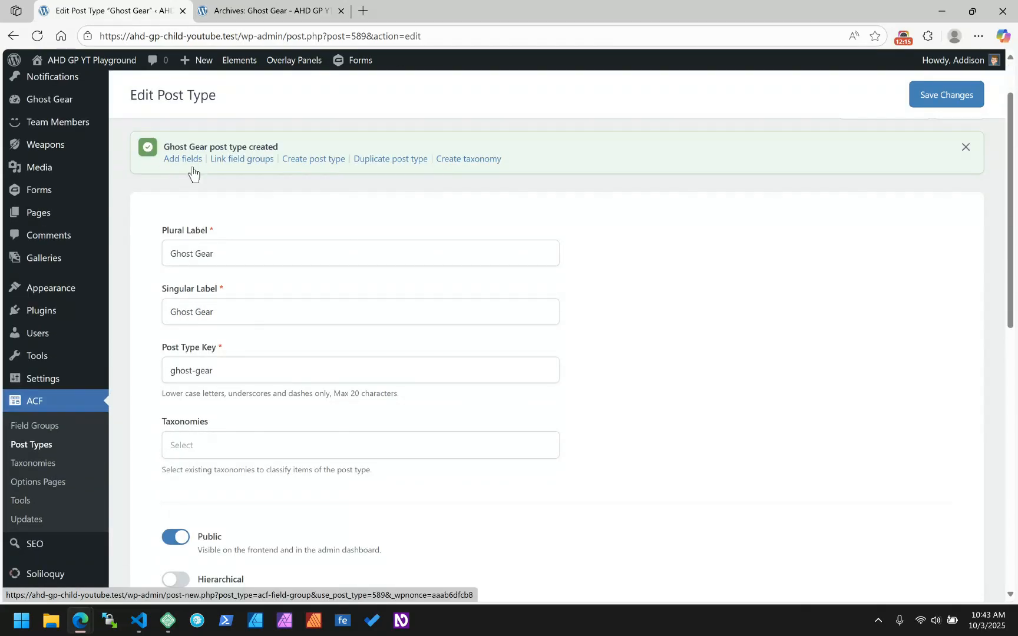
pyautogui.scroll(-2, 188, 200)
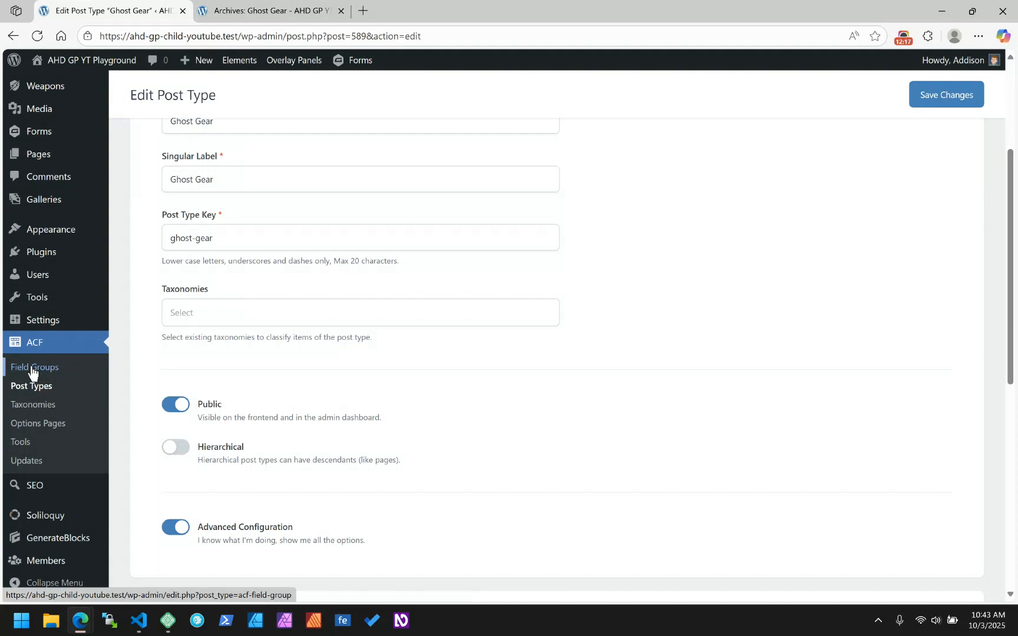
# Start a new ACF field group titled "Ghost Gear Data".
pyautogui.scroll(3, 118, 300)
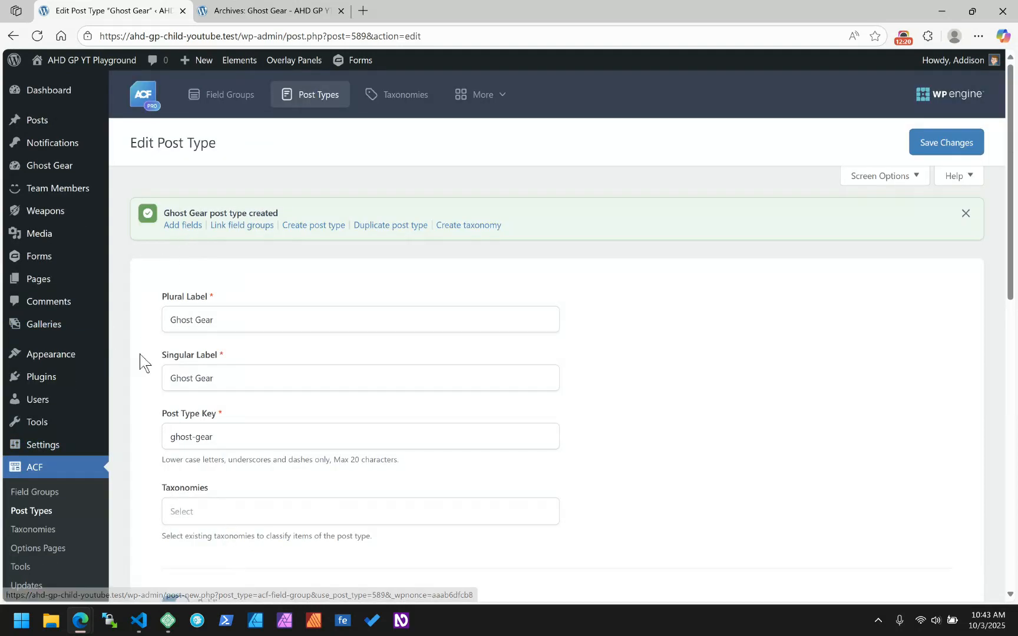
pyautogui.scroll(-2, 107, 366)
pyautogui.scroll(3, 132, 359)
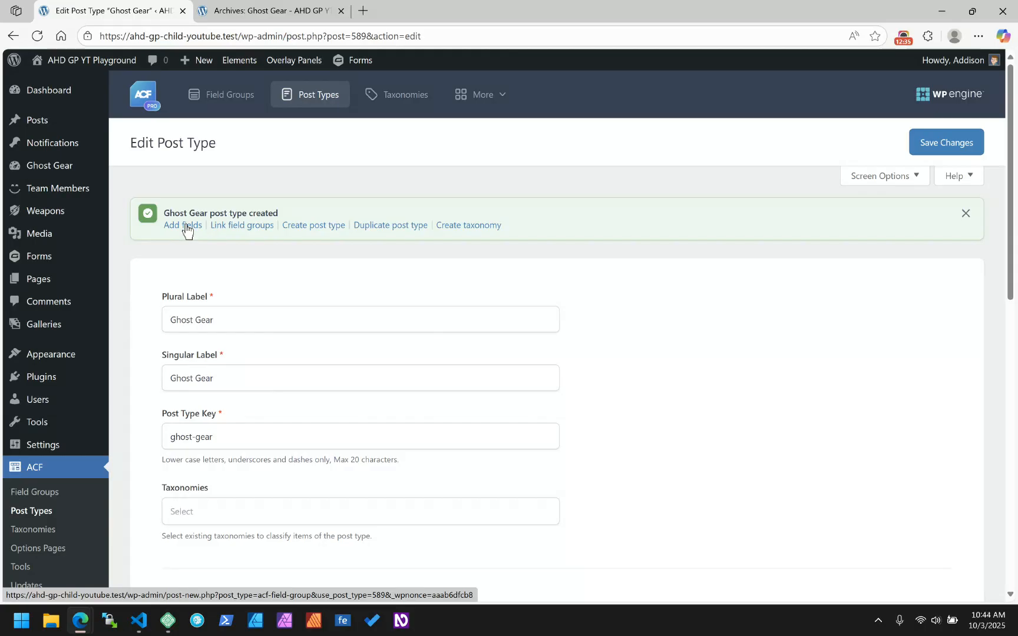
pyautogui.scroll(-3, 188, 271)
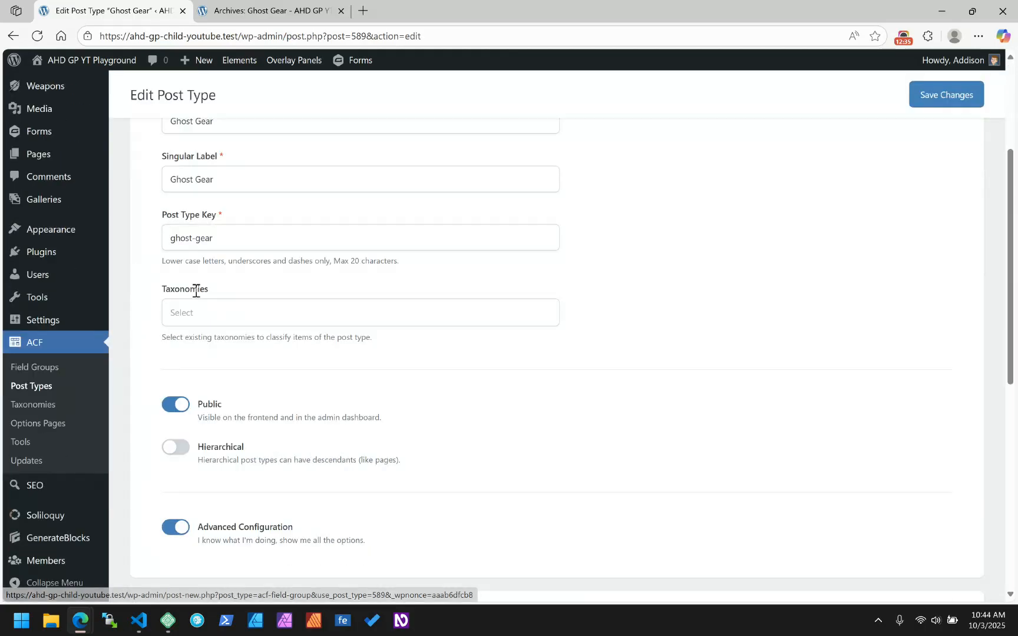
pyautogui.click(40, 373)
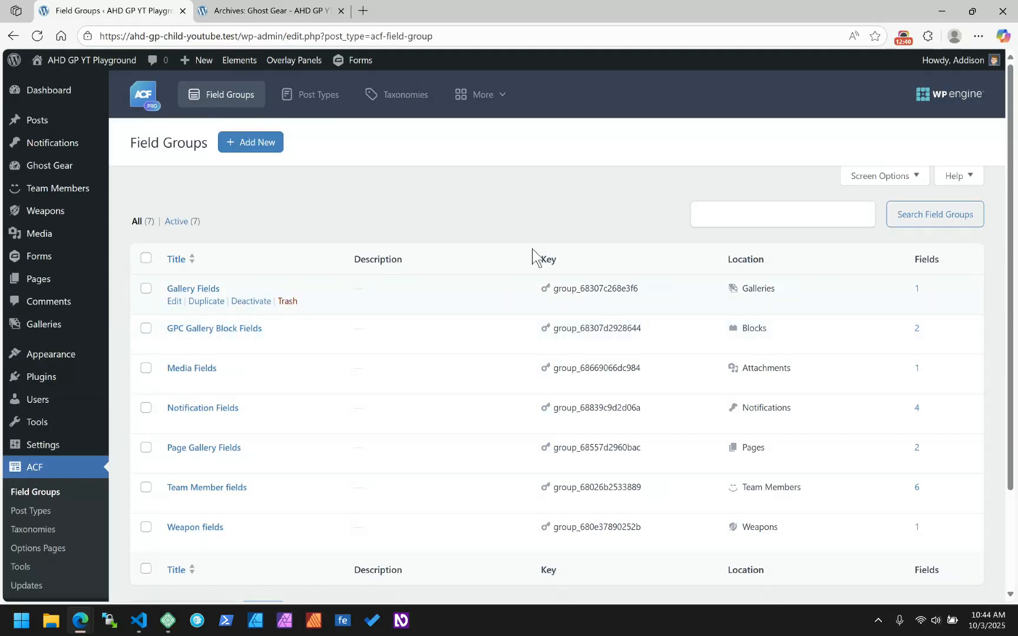
pyautogui.click(265, 143)
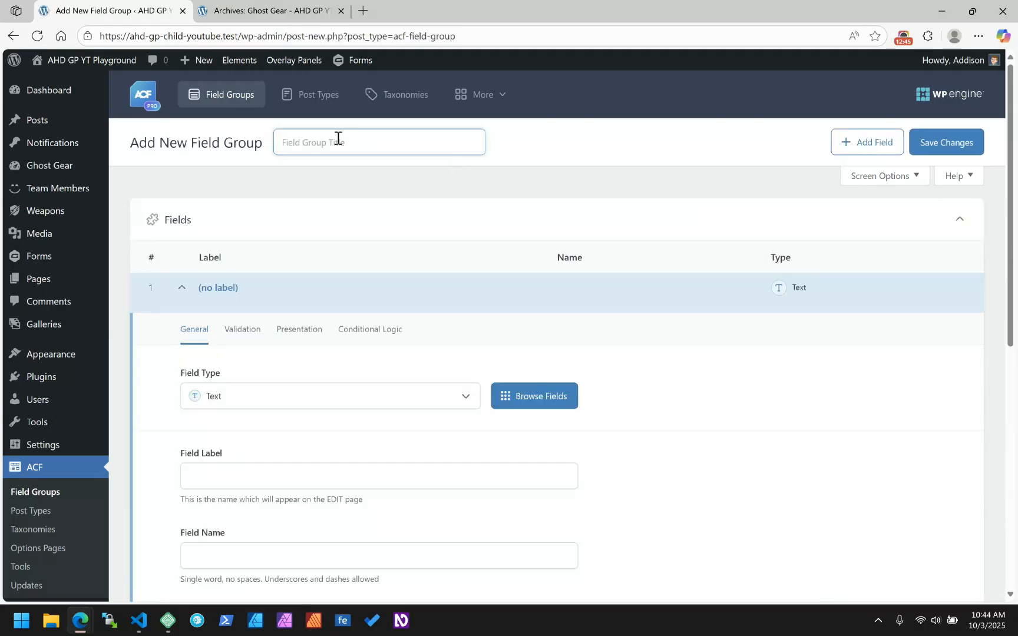
pyautogui.write('Ghost Gear Data')
# Set the field group's location rule to show when Post Type is equal to Ghost Gear.
pyautogui.scroll(-10, 415, 219)
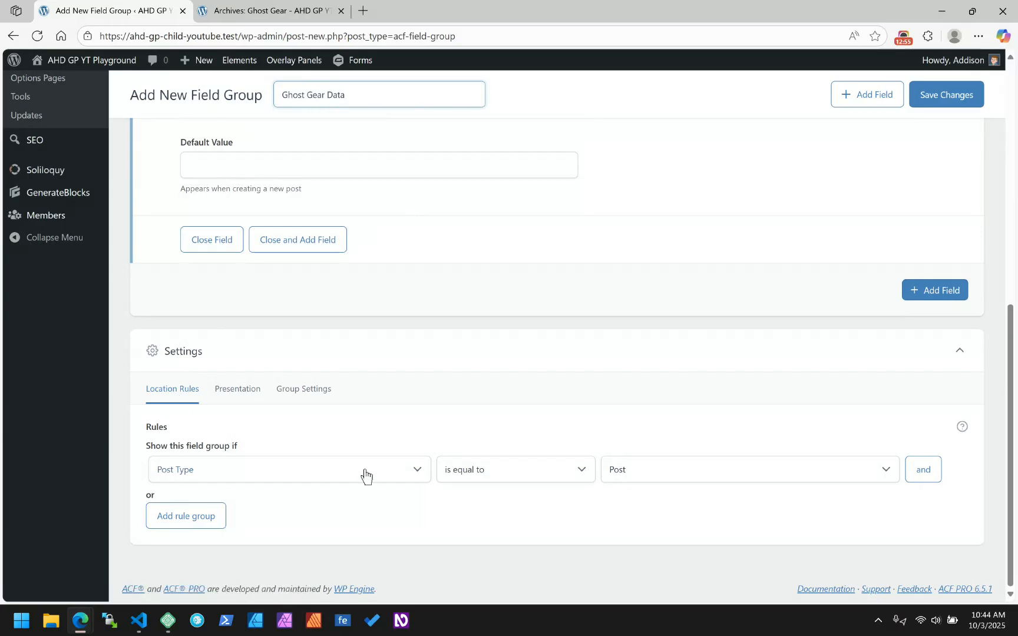
pyautogui.click(659, 472)
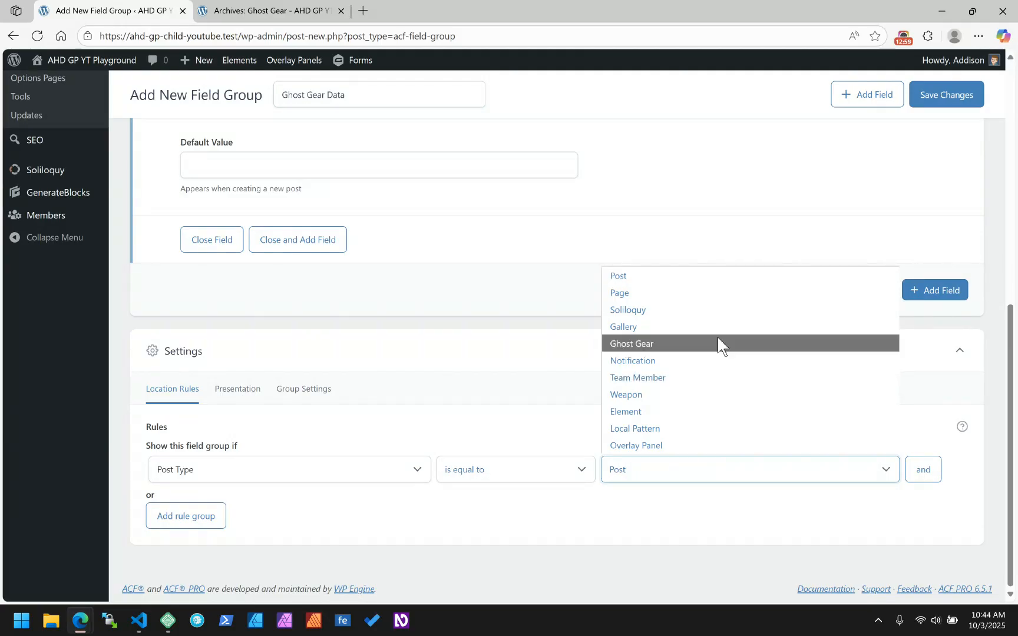
pyautogui.click(640, 344)
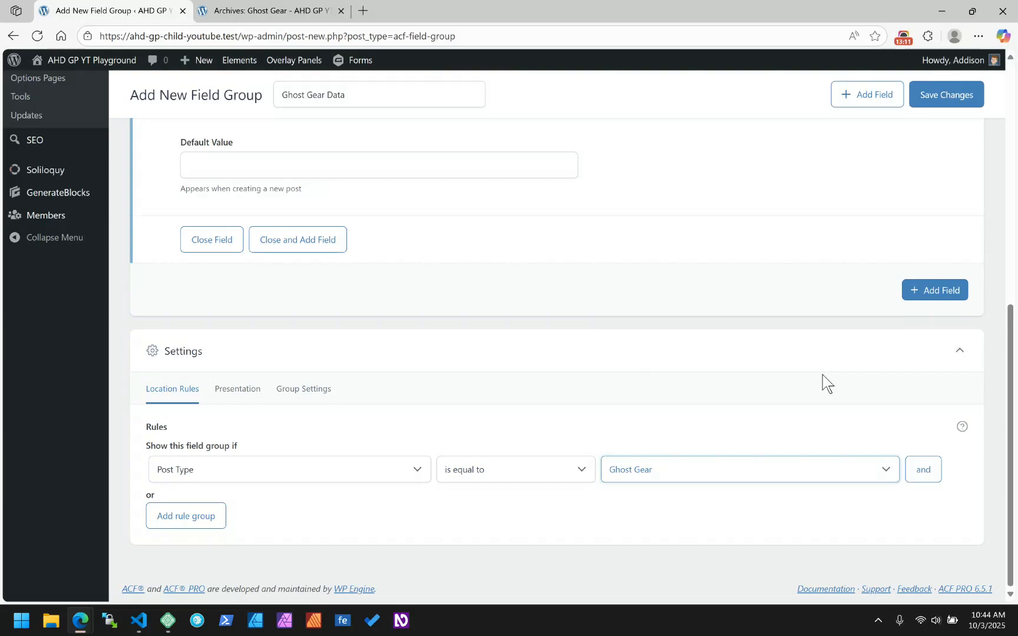
# Review the location rule's available post types, the Ghost Gear admin entries and the unnamed first field's settings.
pyautogui.scroll(8, 804, 377)
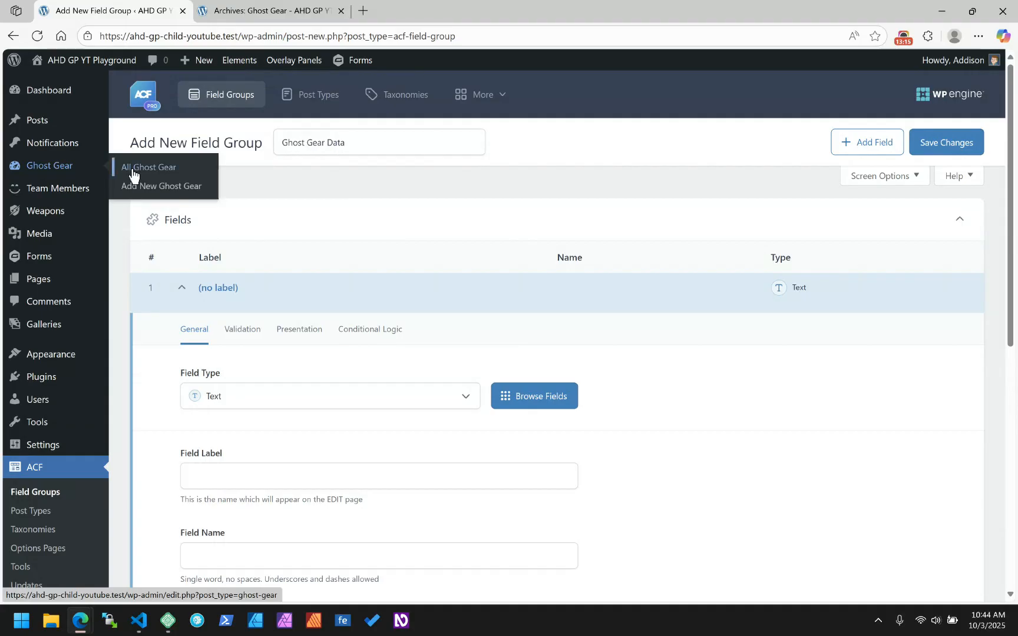
pyautogui.scroll(-3, 265, 265)
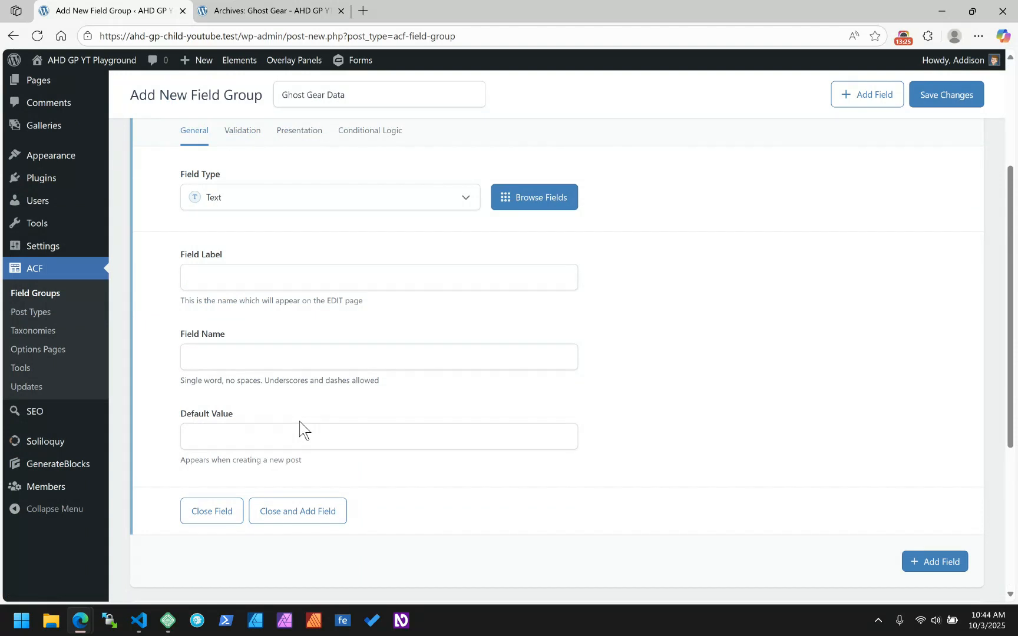
pyautogui.scroll(-5, 597, 424)
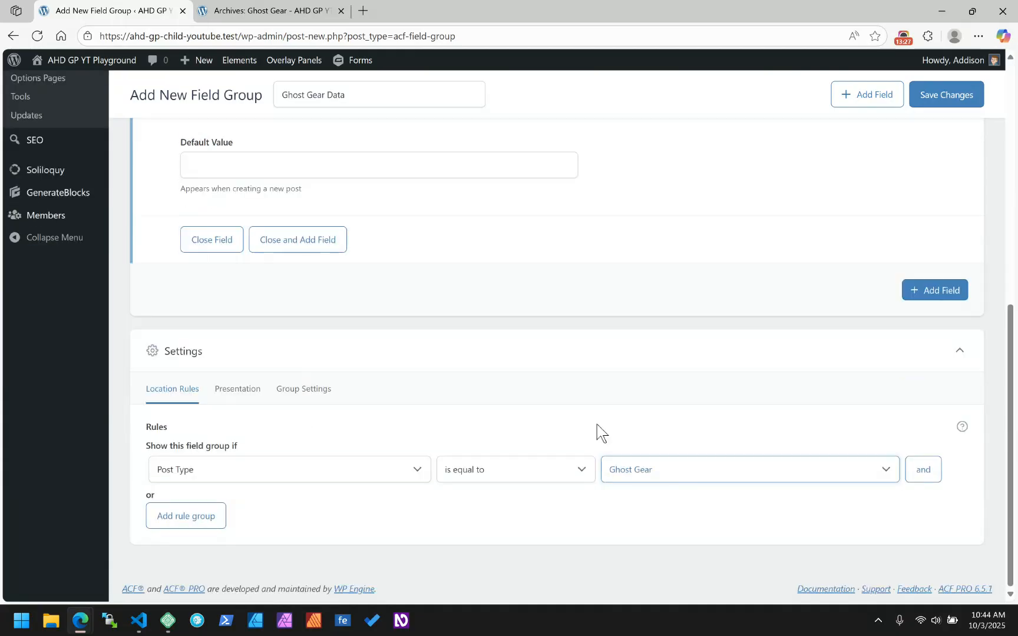
pyautogui.click(652, 473)
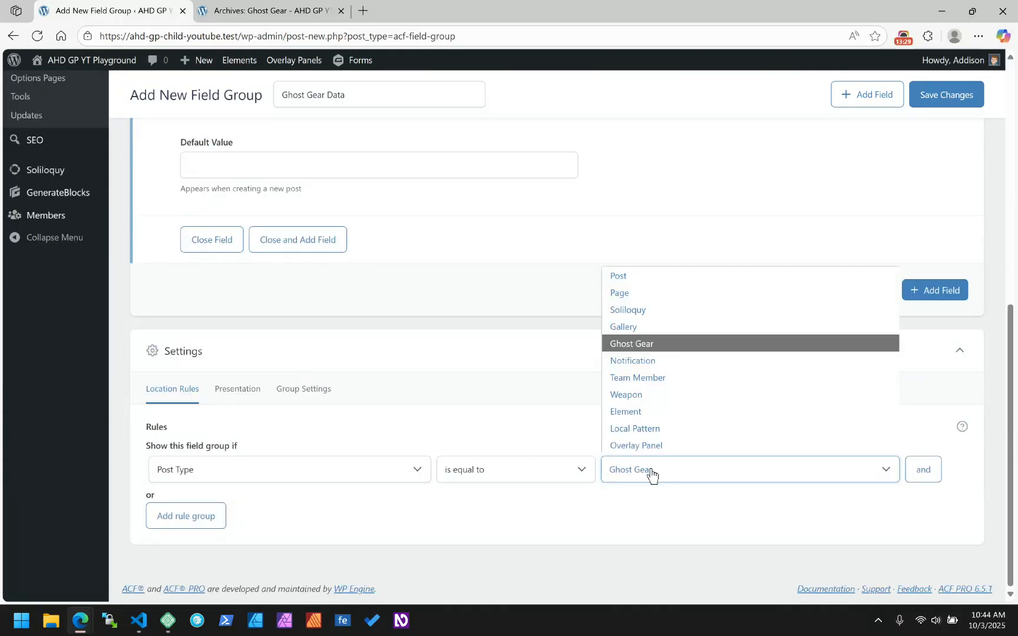
pyautogui.click(704, 529)
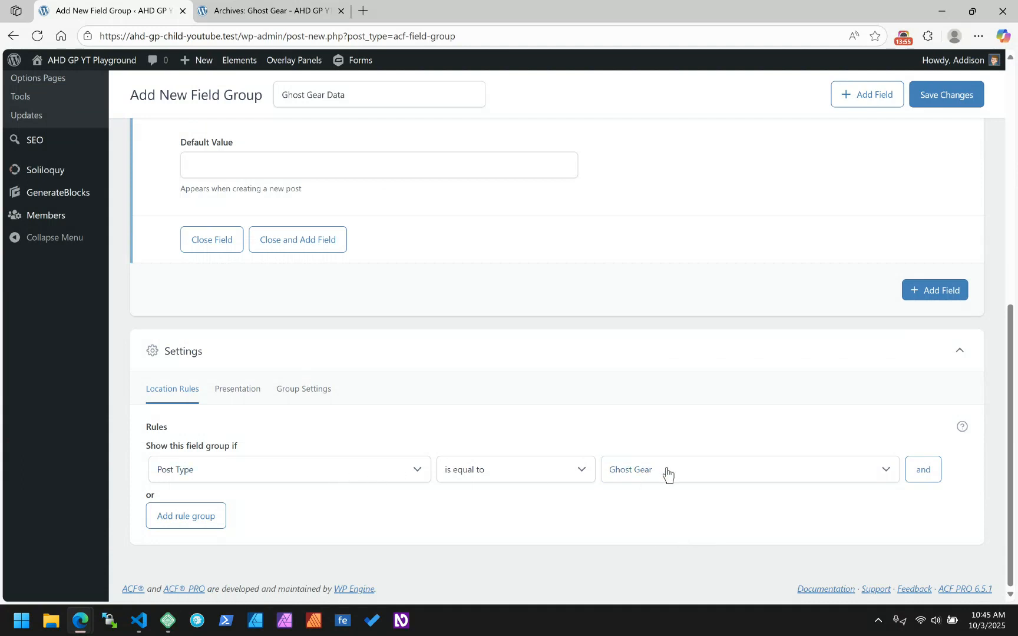
pyautogui.scroll(10, 667, 475)
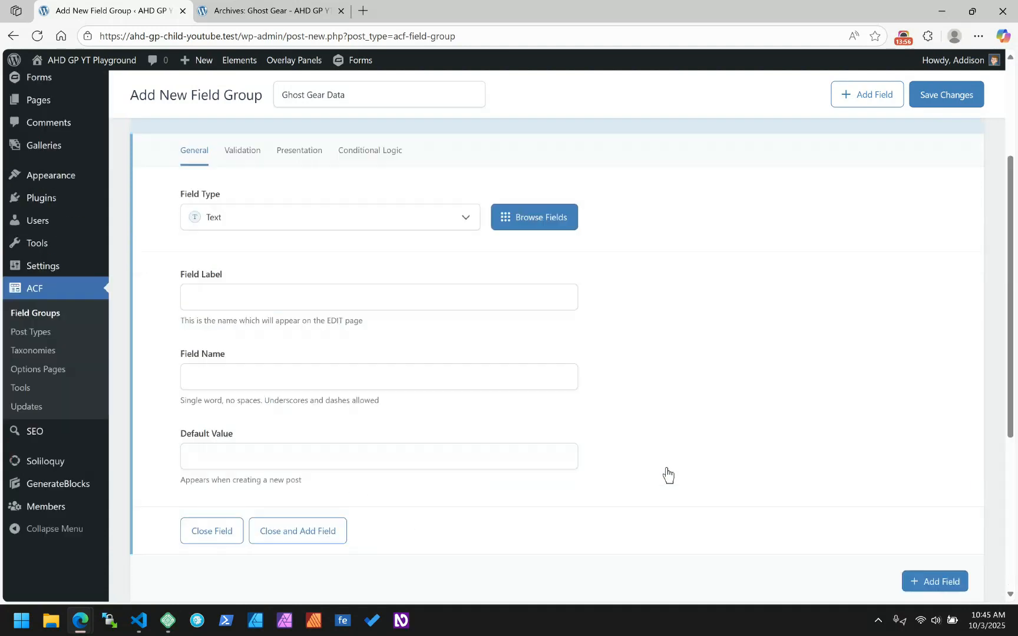
pyautogui.moveTo(43, 171)
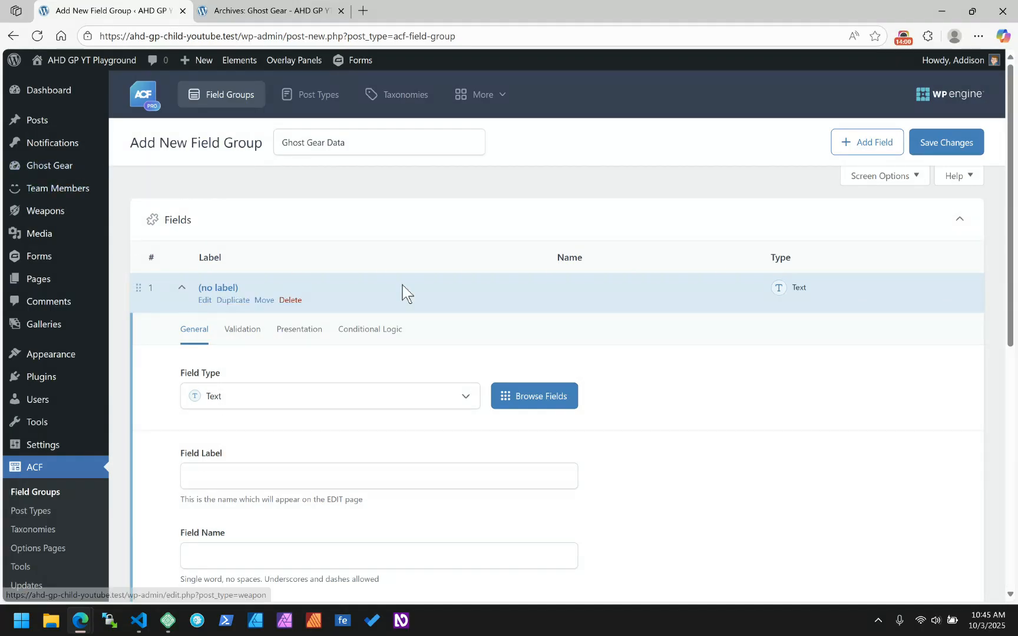
pyautogui.scroll(-7, 405, 291)
pyautogui.scroll(-1, 405, 291)
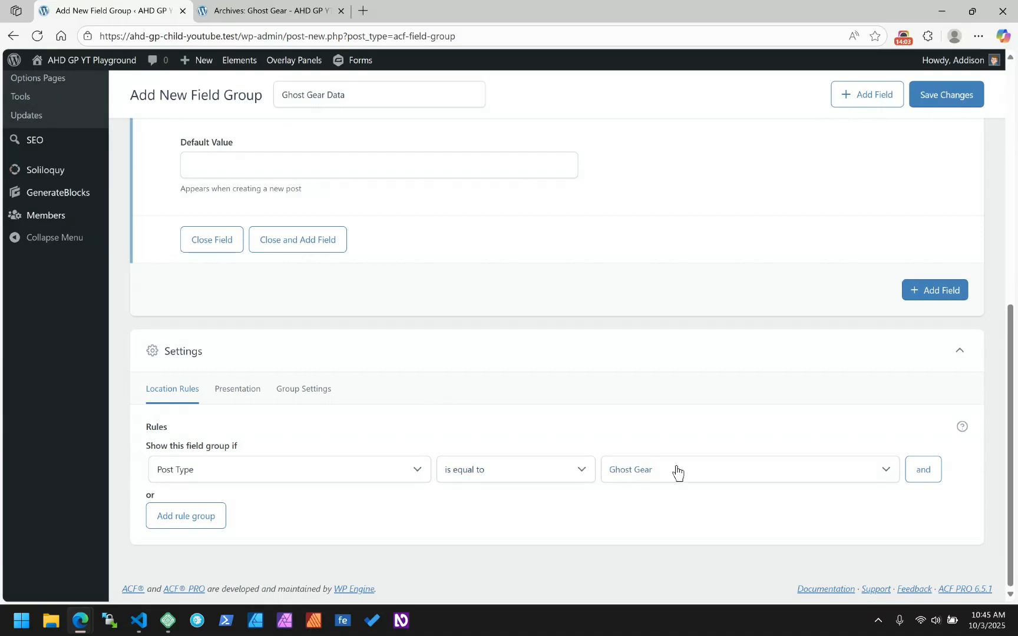
pyautogui.scroll(8, 675, 472)
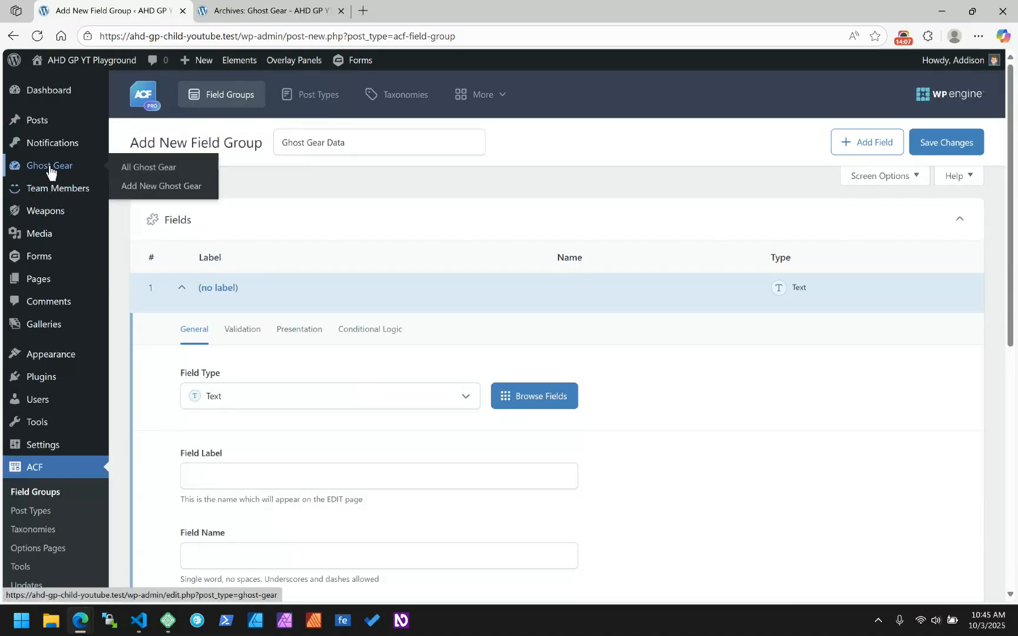
pyautogui.scroll(-6, 443, 312)
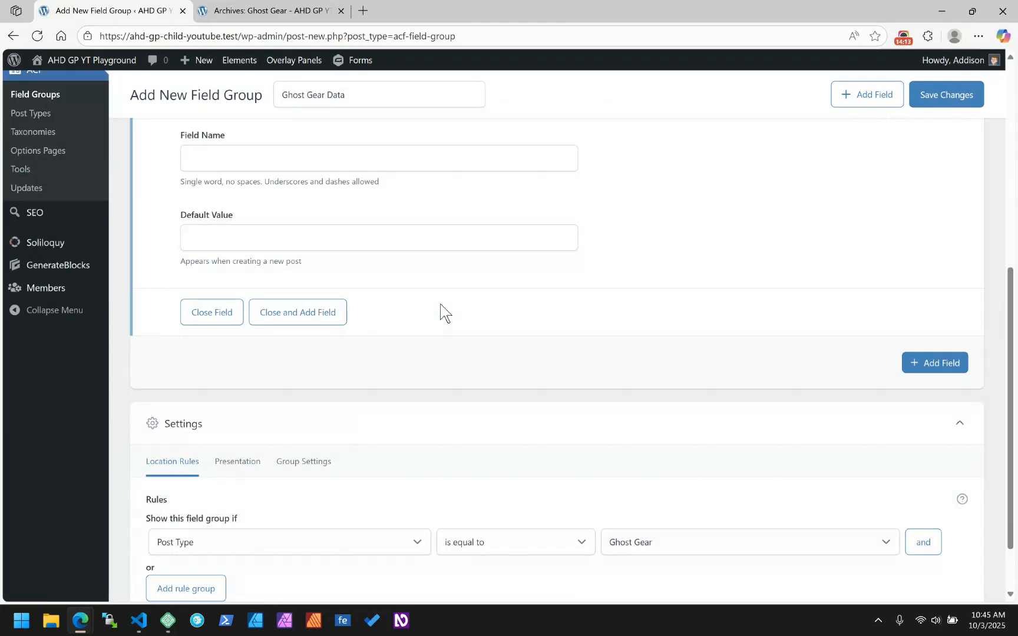
pyautogui.scroll(7, 446, 276)
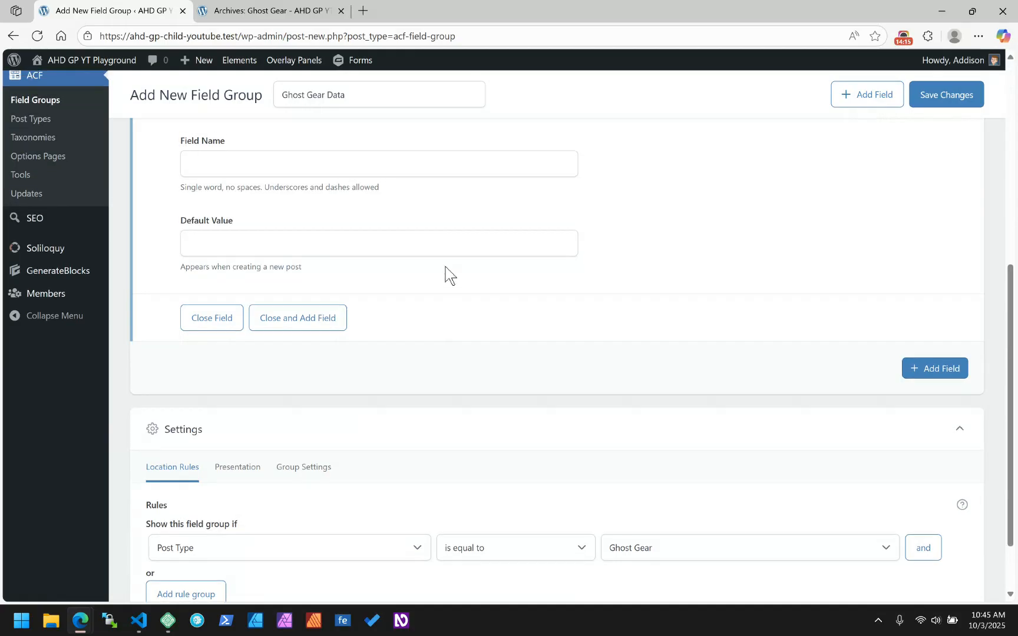
# Label the first text field "Item Quick Description" and set its field name to gg_quick_description.
pyautogui.scroll(-2, 446, 275)
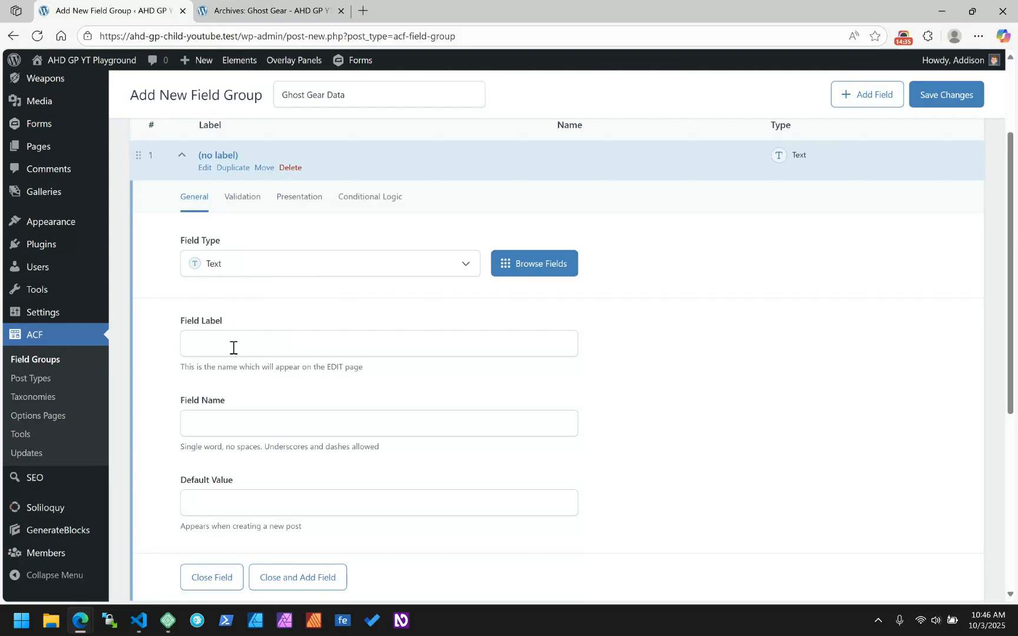
pyautogui.click(233, 348)
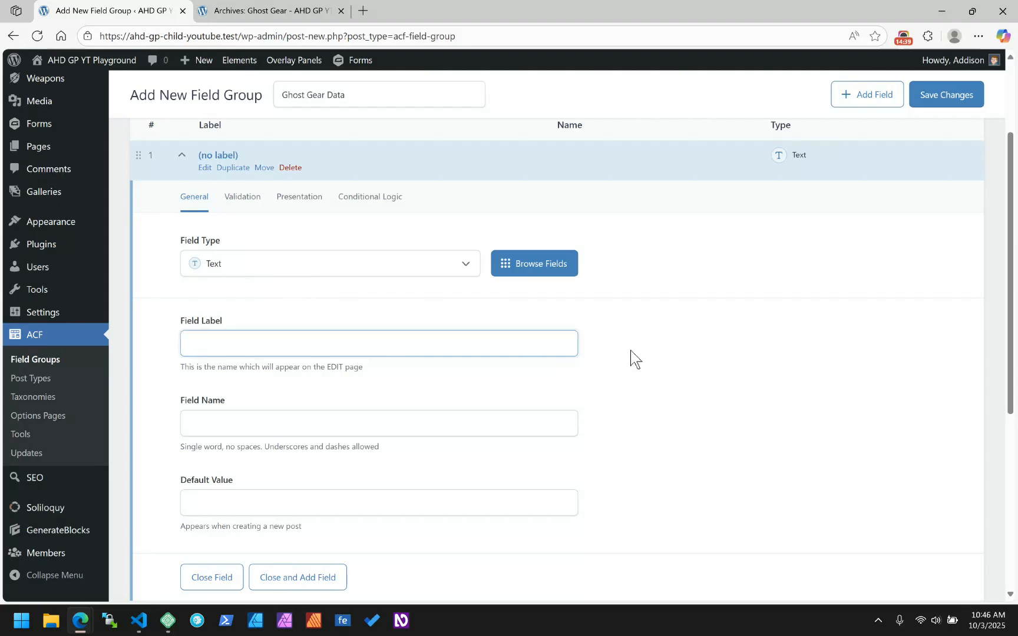
pyautogui.write('Item Quick Diescription')
pyautogui.press('Tab')
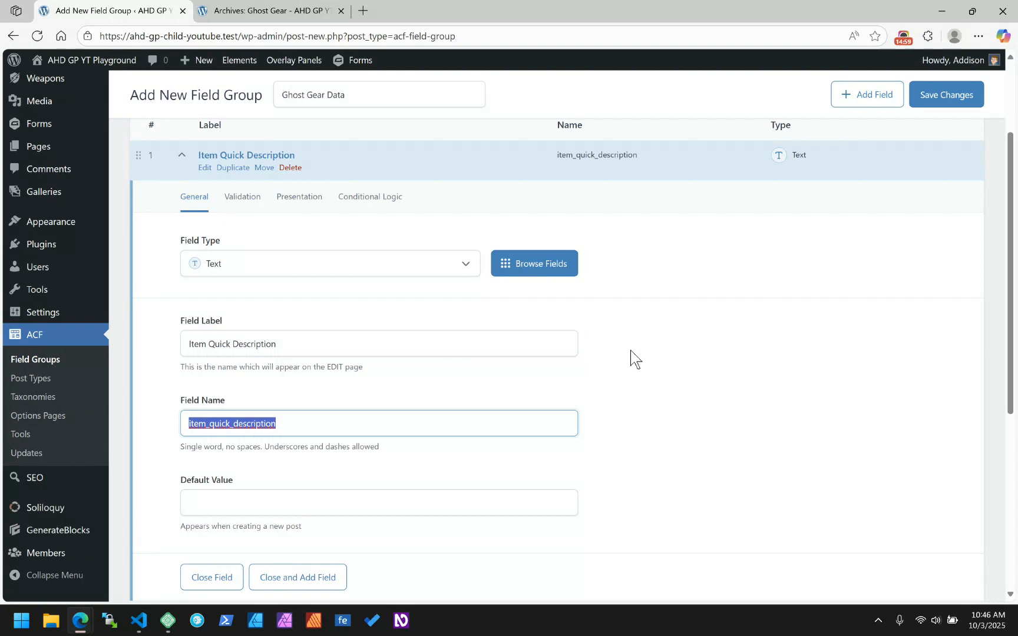
pyautogui.write('gg')
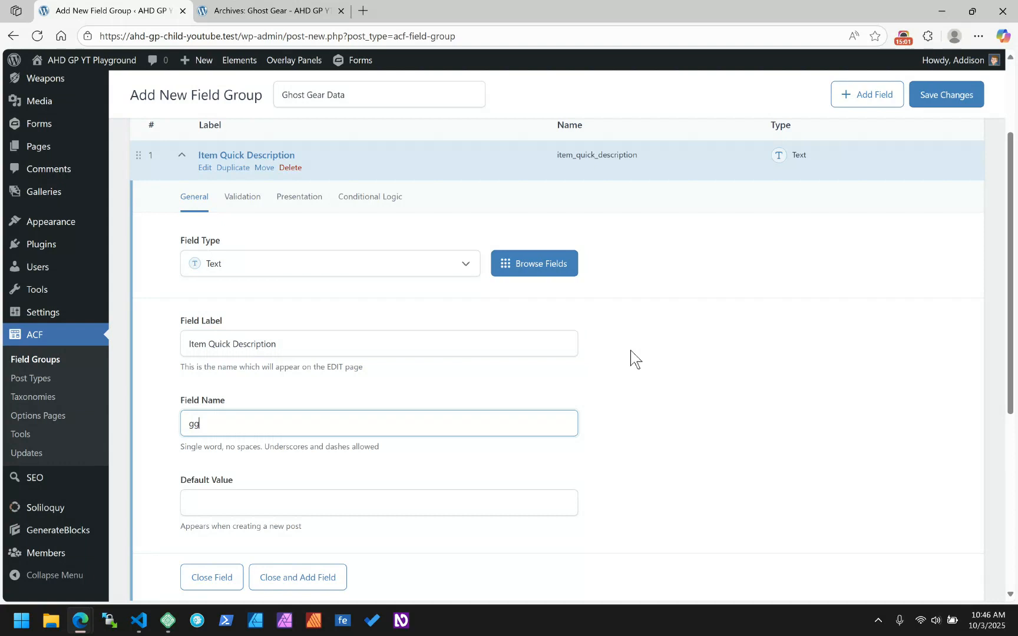
pyautogui.write('_')
pyautogui.write('quick_description')
pyautogui.moveTo(282, 425); pyautogui.dragTo(167, 446)
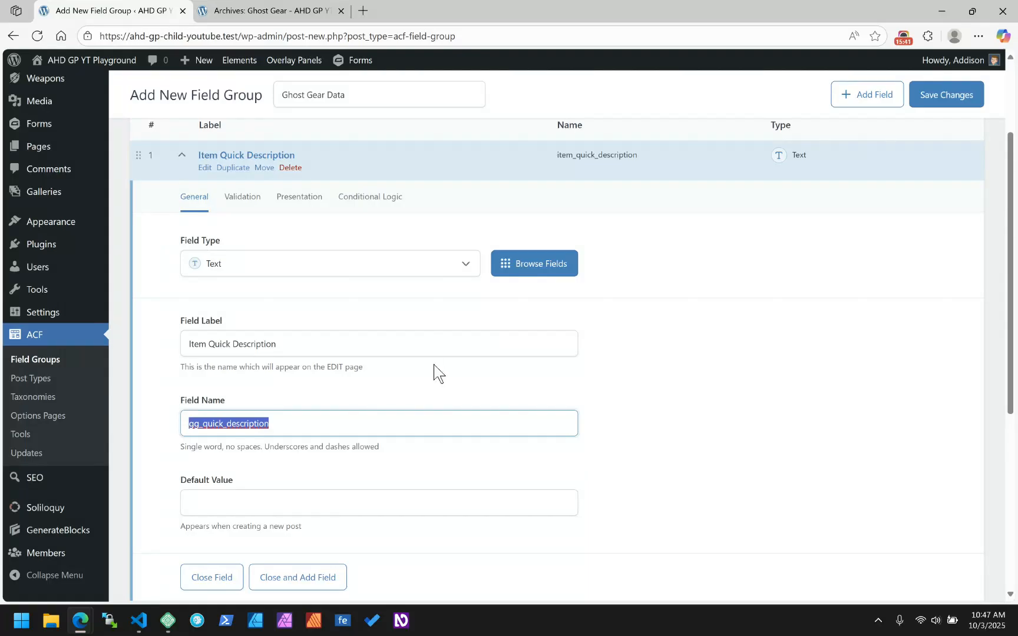
# Leave the default value of Item Quick Description blank and make the field required in its validation settings.
pyautogui.scroll(-3, 358, 305)
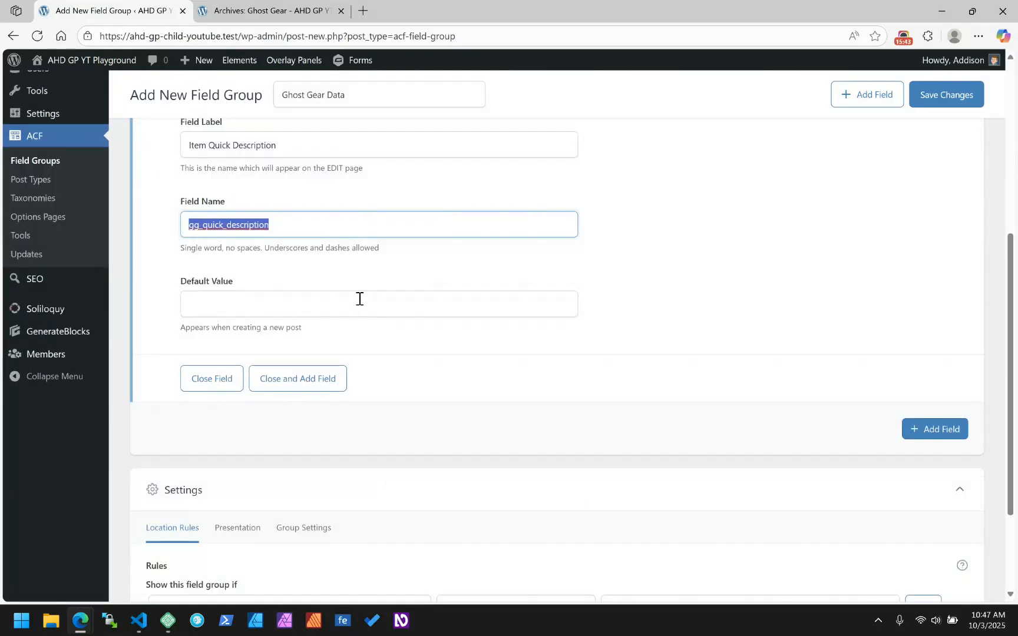
pyautogui.click(226, 296)
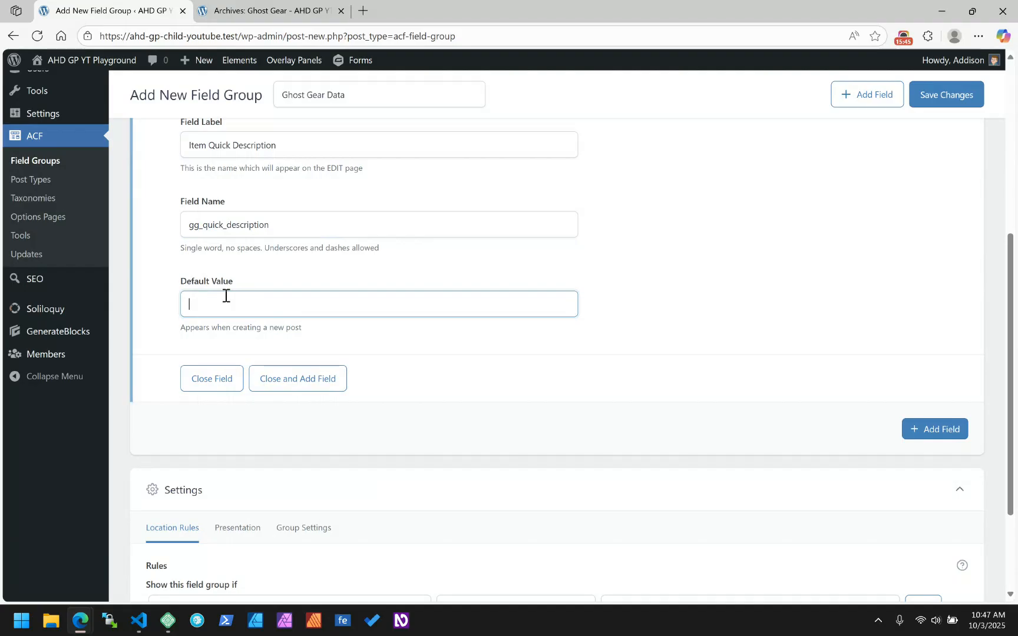
pyautogui.scroll(4, 226, 297)
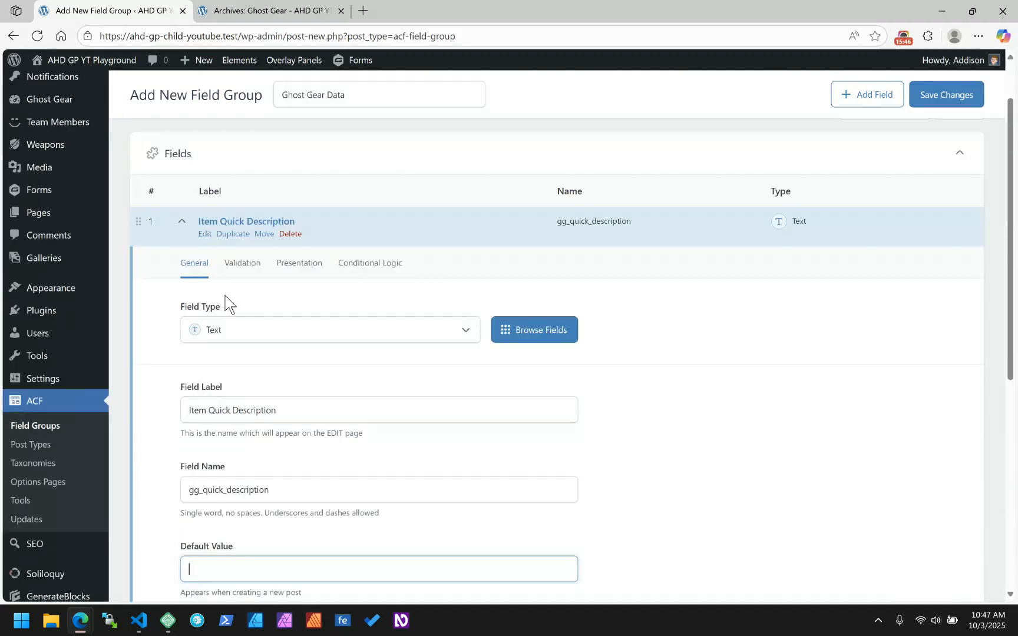
pyautogui.click(243, 266)
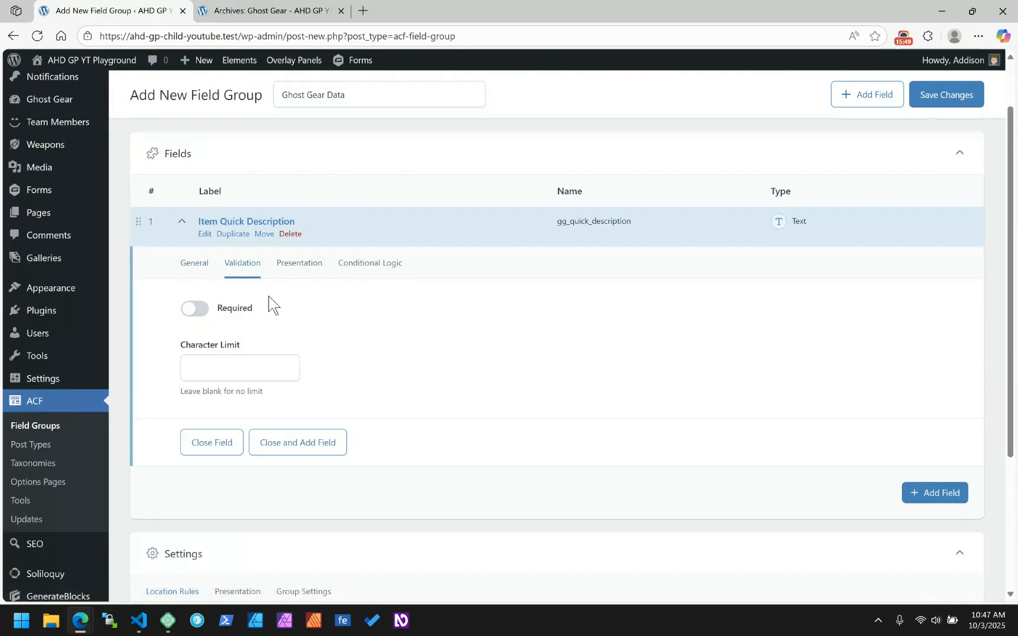
pyautogui.click(203, 307)
# Review the field's presentation settings, switching Allow Access to Value in Editor UI on and back off.
pyautogui.click(297, 266)
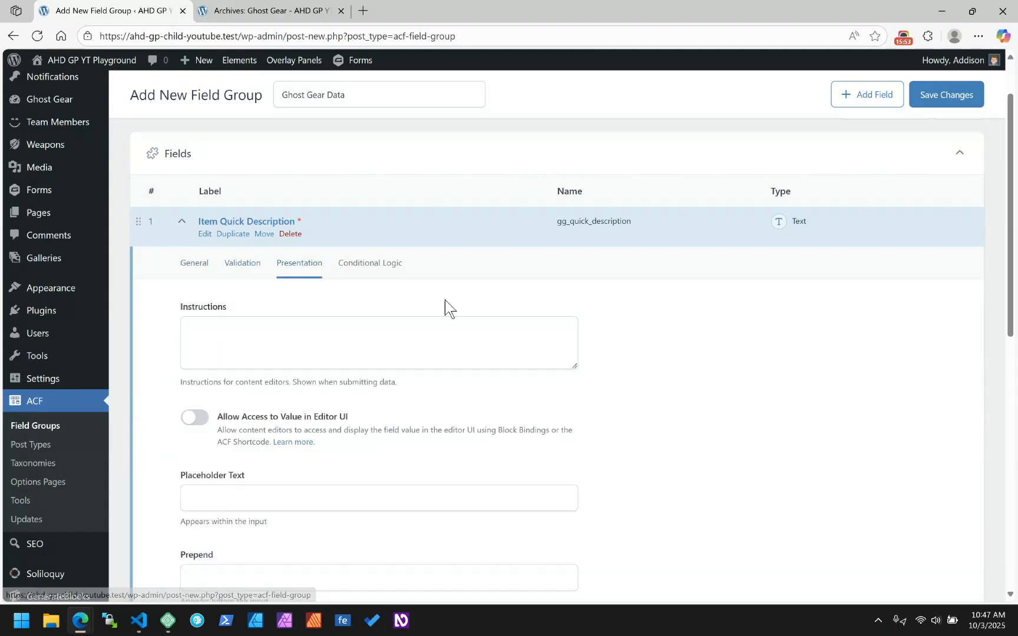
pyautogui.click(250, 335)
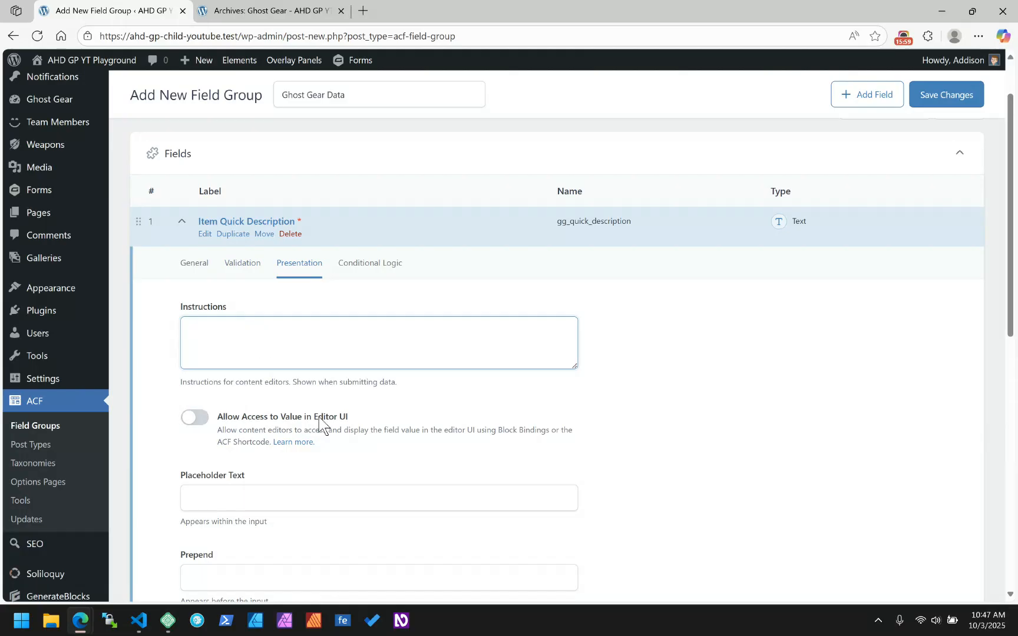
pyautogui.click(195, 420)
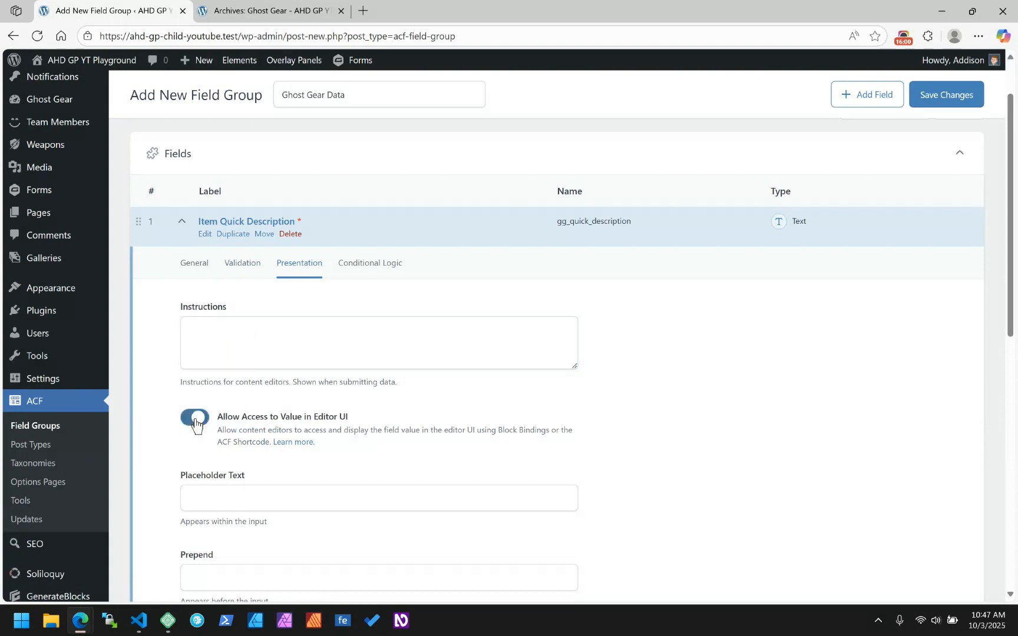
pyautogui.click(195, 420)
# Set the Item Quick Description field's placeholder text to "This is a piece of ghost bustin' gear".
pyautogui.scroll(-2, 259, 430)
pyautogui.click(197, 365)
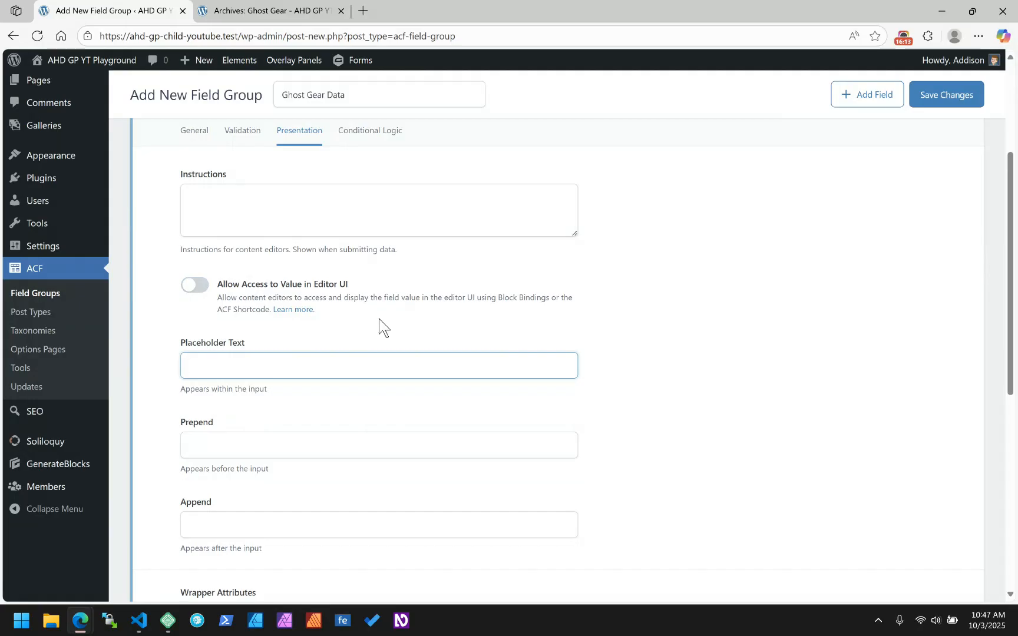
pyautogui.write("This is a piece of ghost bustin' gear")
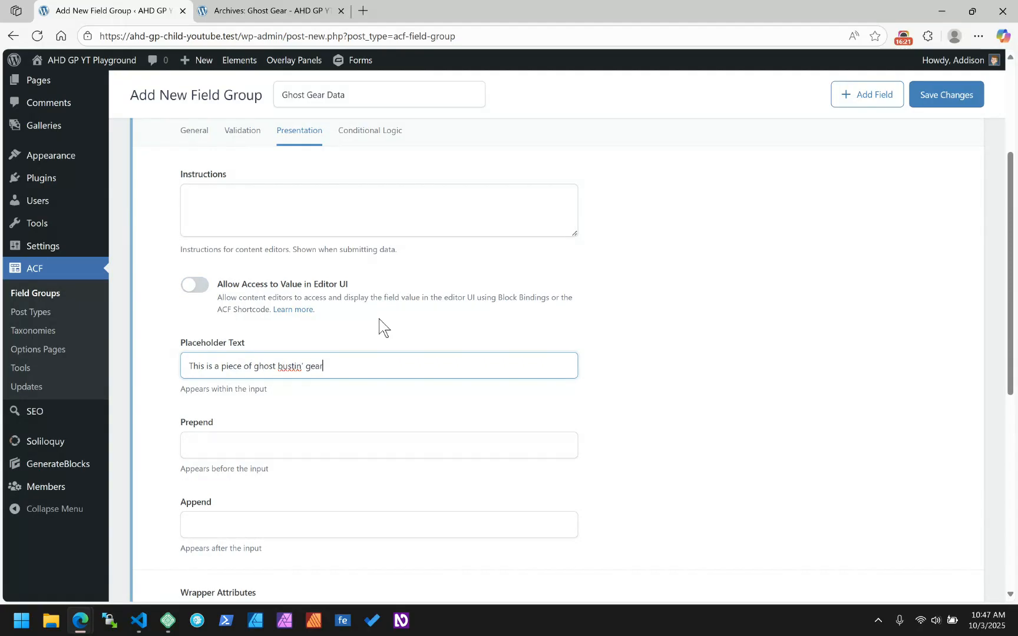
pyautogui.scroll(-3, 546, 371)
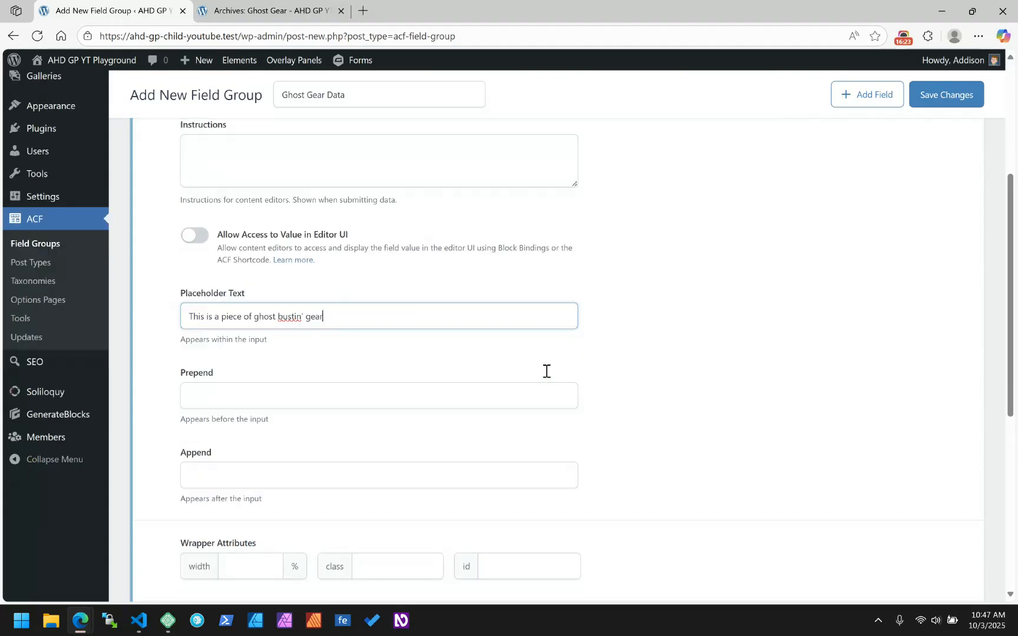
pyautogui.scroll(1, 305, 251)
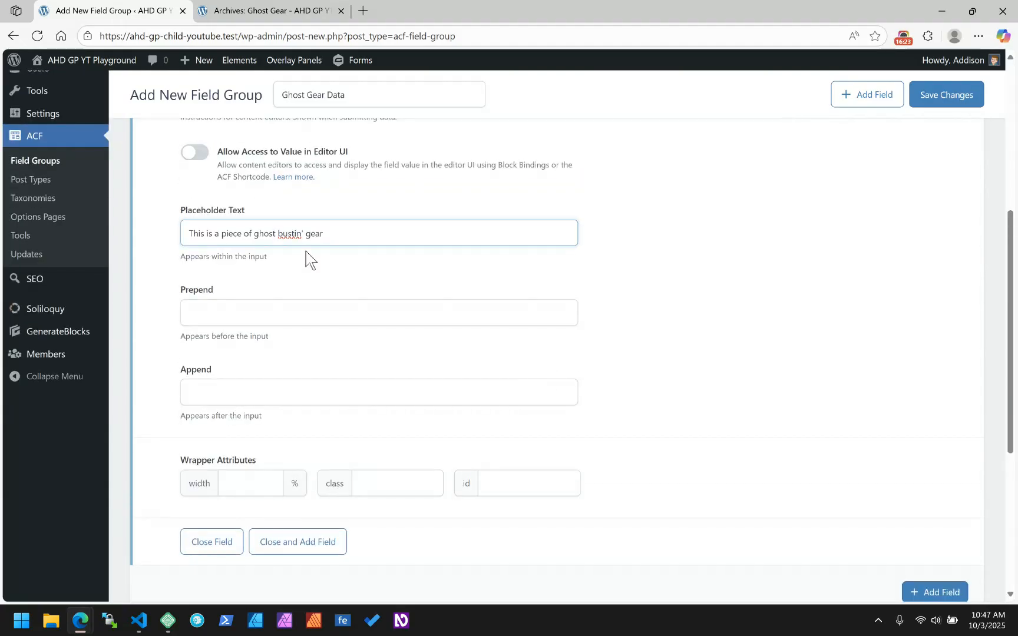
# Try a $ prefix in the Item Quick Description field's Prepend setting, look over its wrapper attributes, and clear the prefix again.
pyautogui.click(220, 307)
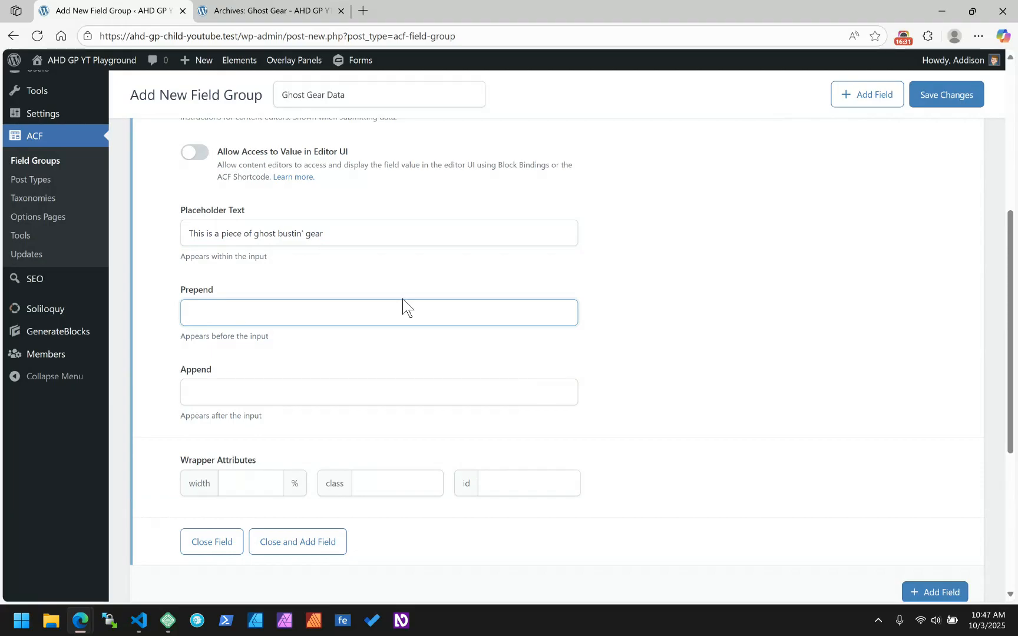
pyautogui.write('$')
pyautogui.doubleClick(199, 484)
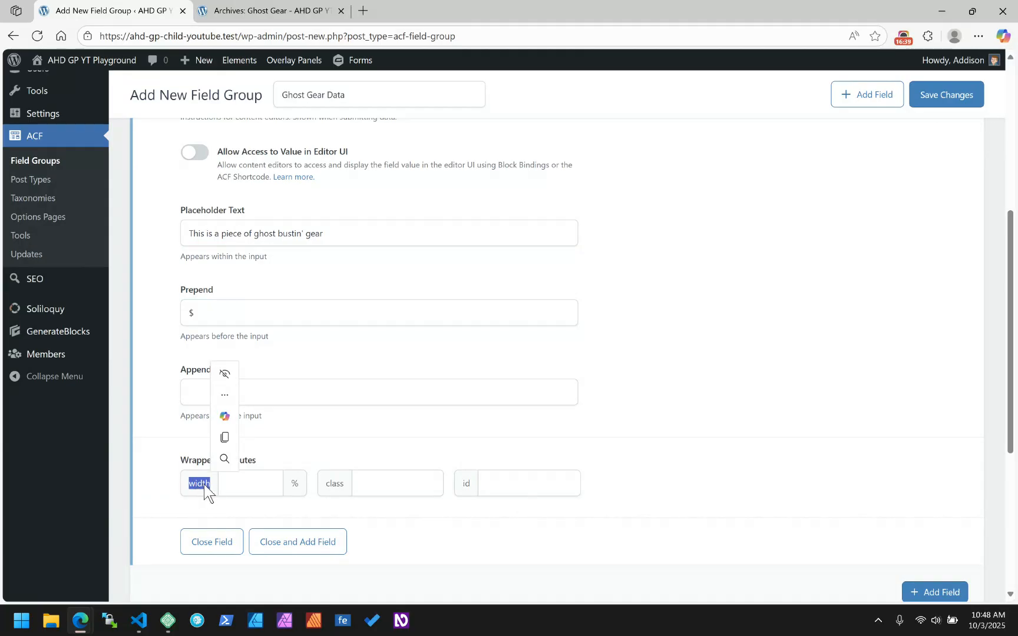
pyautogui.click(297, 485)
pyautogui.doubleClick(295, 485)
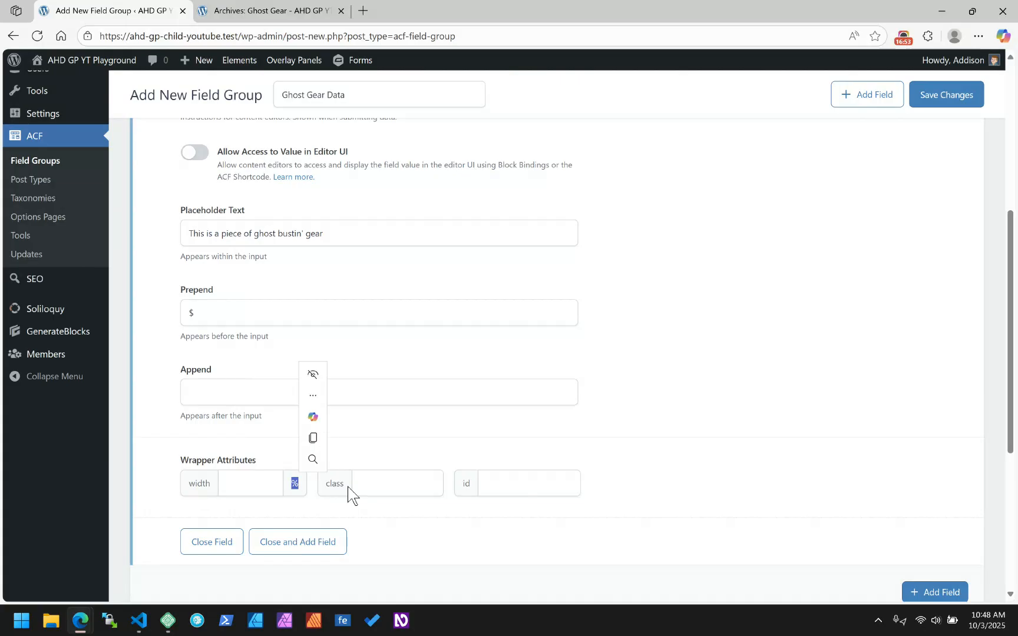
pyautogui.click(213, 318)
pyautogui.press('BackSpace')
# Try conditional logic on the Item Quick Description field, view the fields available for its rule, and switch it back off.
pyautogui.scroll(2, 667, 368)
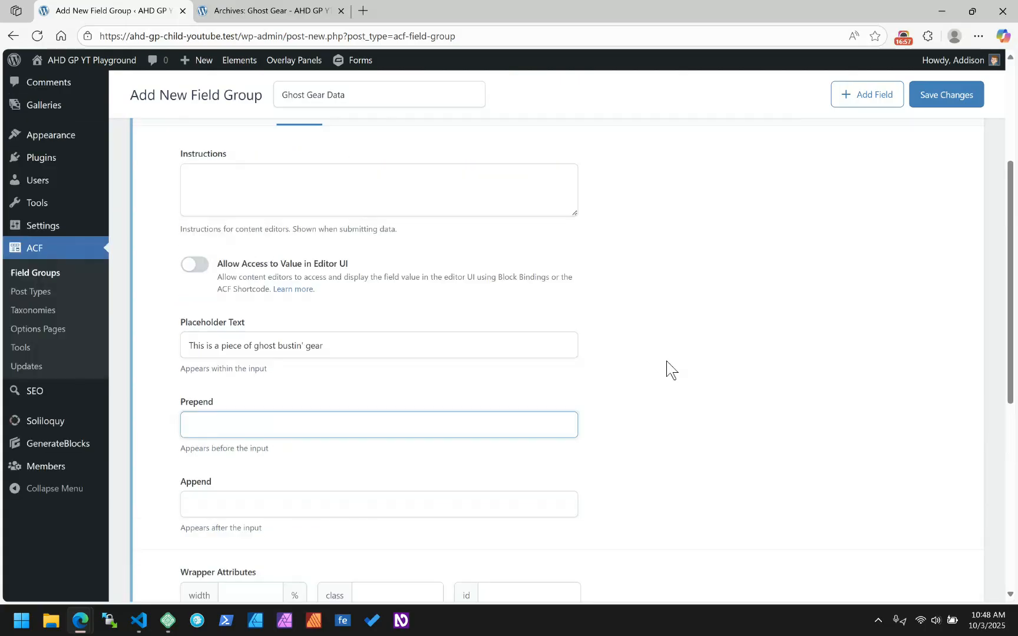
pyautogui.scroll(4, 668, 368)
pyautogui.click(372, 331)
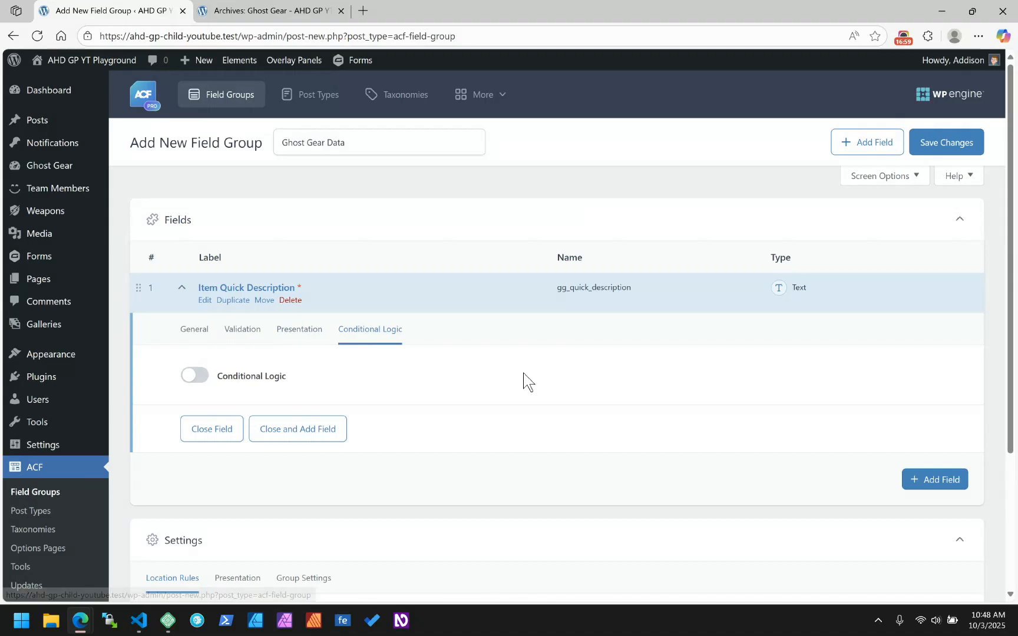
pyautogui.click(203, 379)
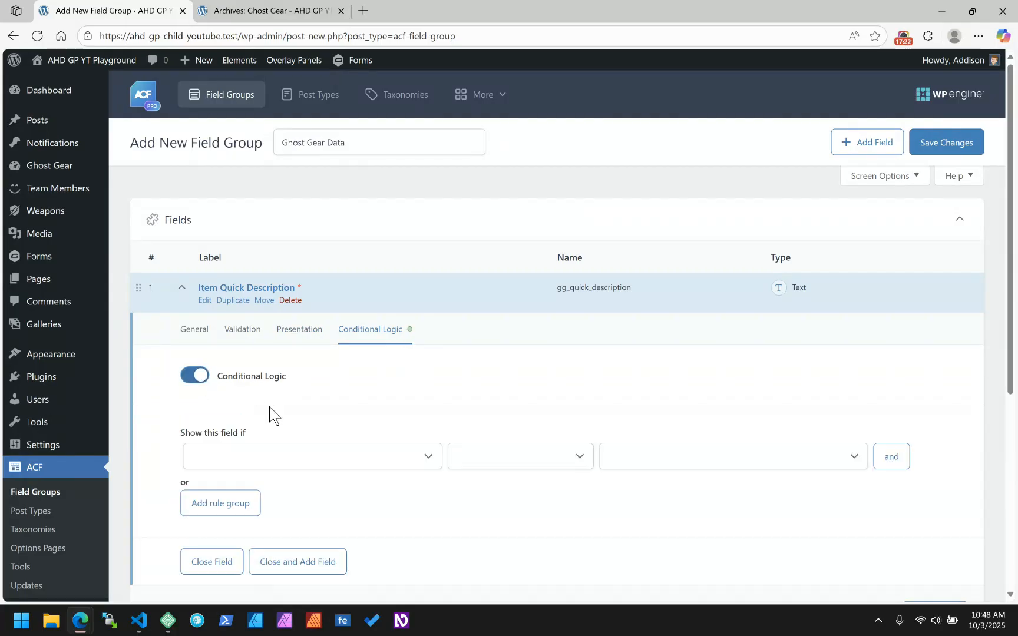
pyautogui.click(245, 452)
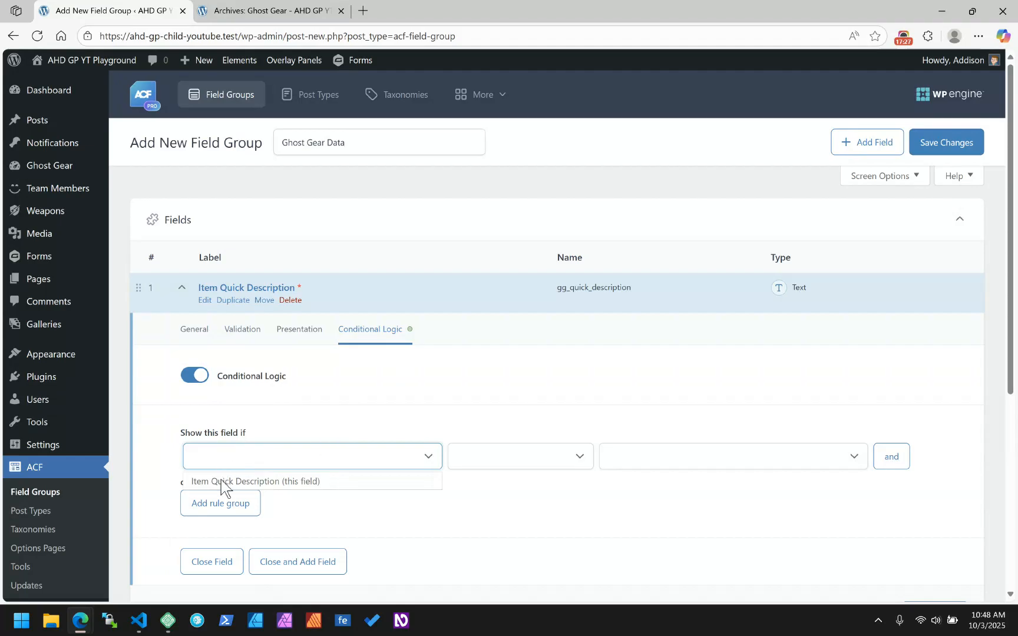
pyautogui.click(195, 377)
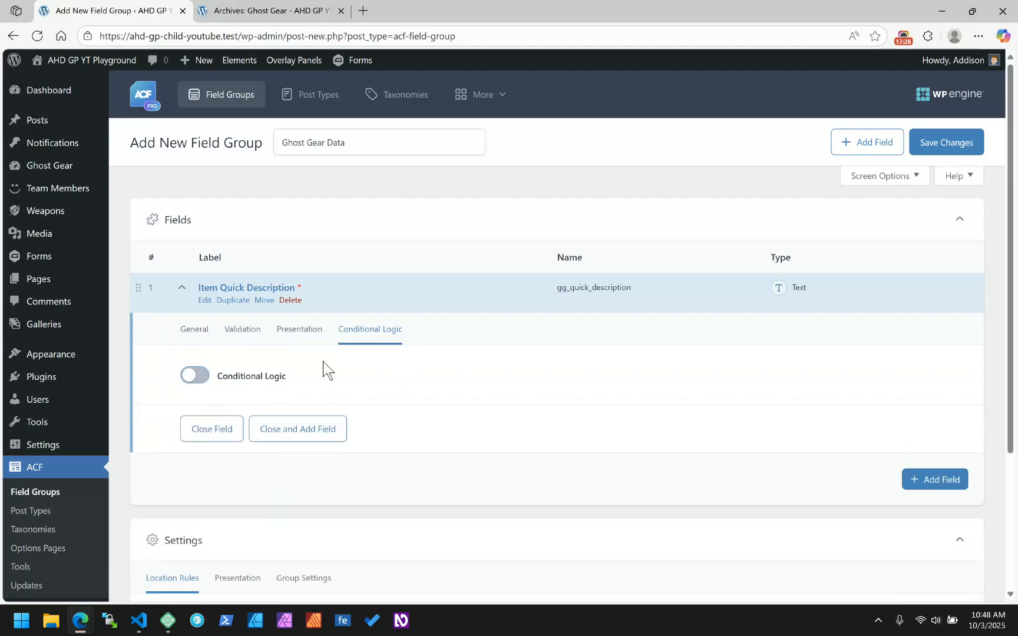
# Review the general settings of the Item Quick Description field and collapse it.
pyautogui.click(200, 332)
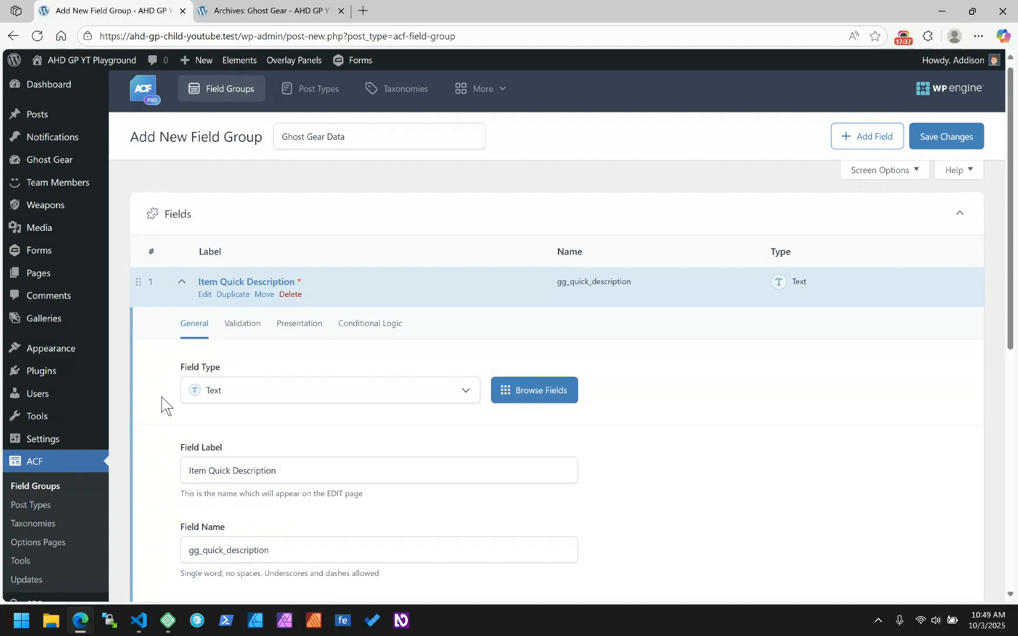
pyautogui.scroll(-5, 163, 407)
pyautogui.scroll(5, 162, 407)
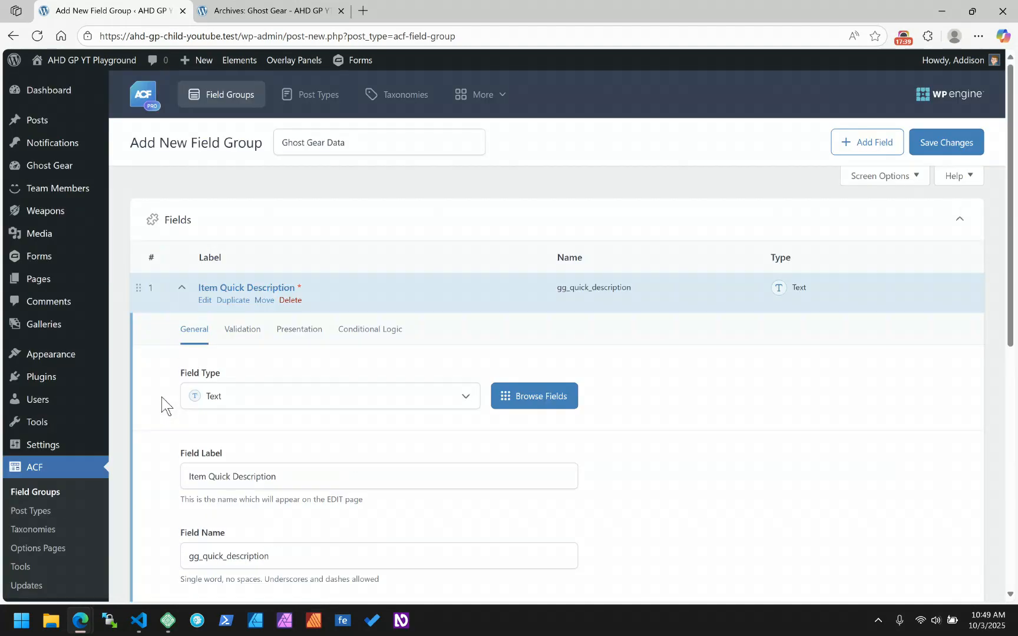
pyautogui.click(182, 293)
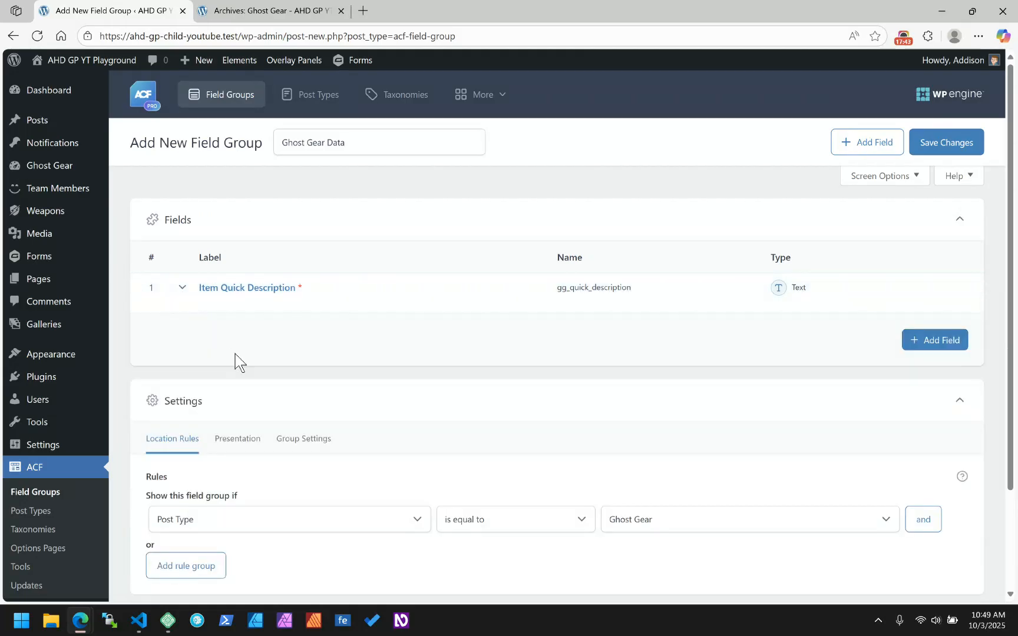
# Add a second field to the Ghost Gear Data group and set its field type to WYSIWYG Editor.
pyautogui.click(944, 348)
pyautogui.click(255, 441)
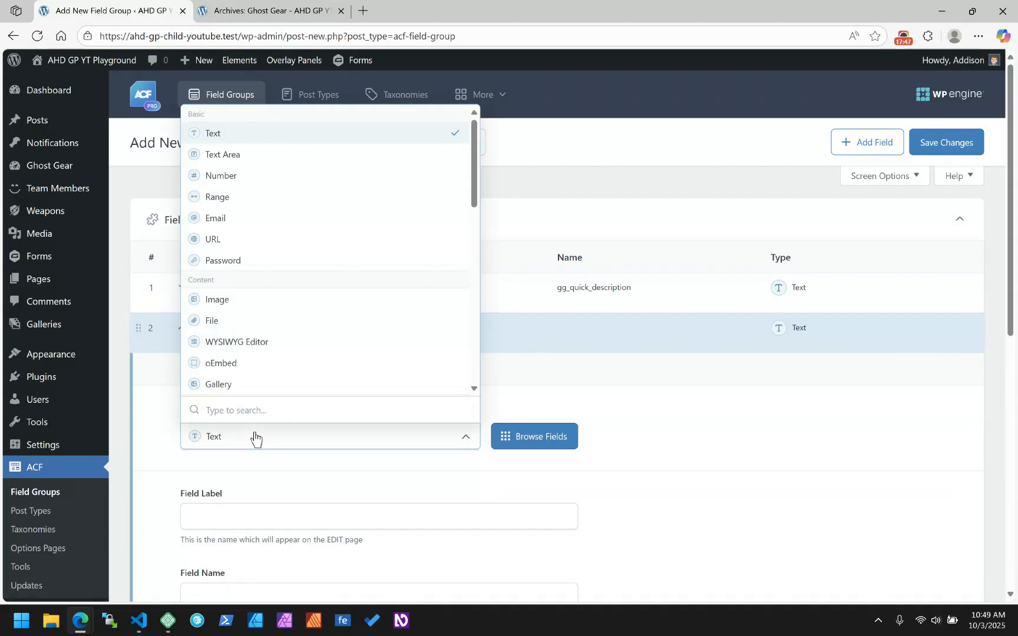
pyautogui.write('wy')
pyautogui.click(242, 389)
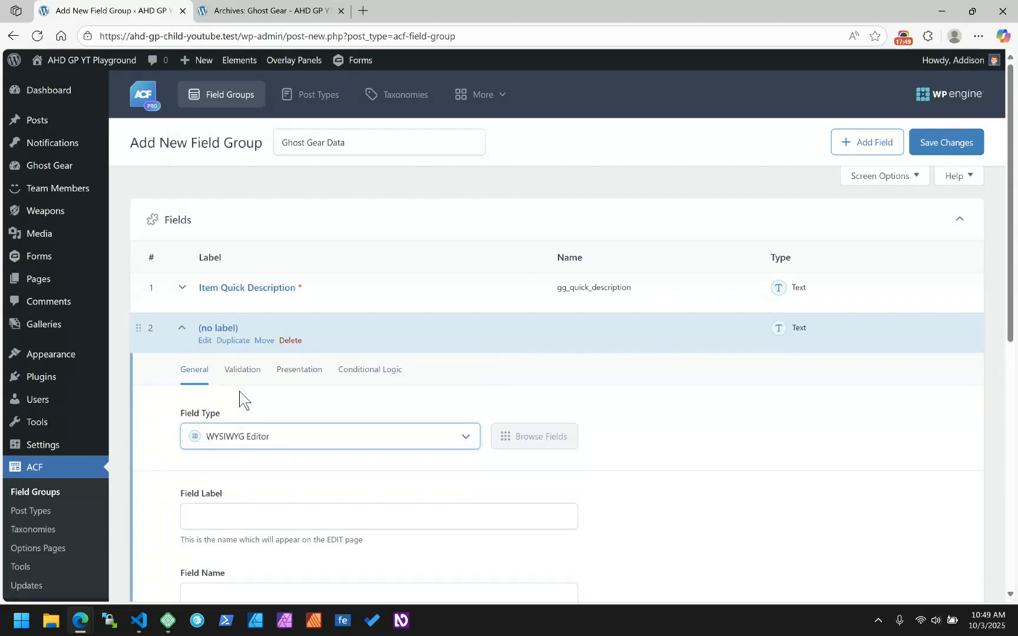
# Label the WYSIWYG Editor field "Item Full Description".
pyautogui.scroll(-2, 329, 393)
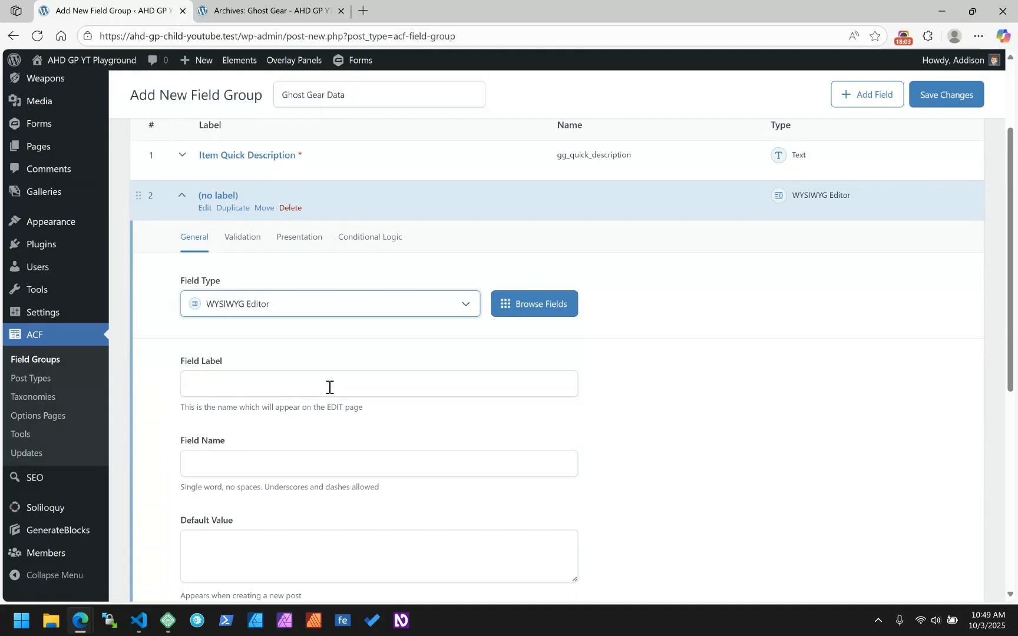
pyautogui.click(244, 380)
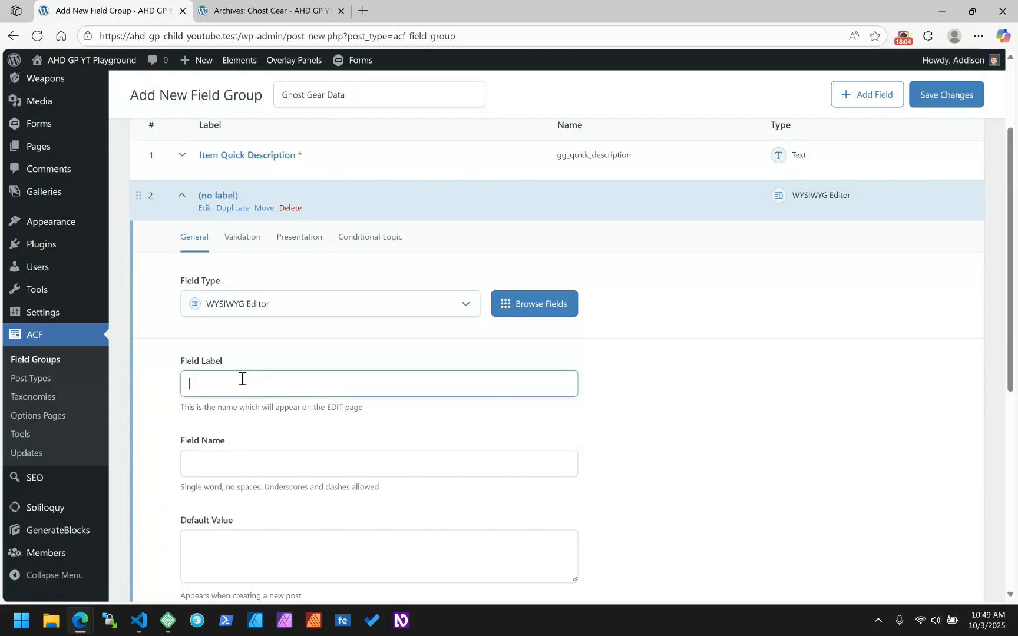
pyautogui.write('Item D')
pyautogui.write('escription')
pyautogui.press('Left')
pyautogui.press('Left')
pyautogui.press('Left')
pyautogui.press('Left')
pyautogui.press('Left')
pyautogui.press('Left')
pyautogui.press('Left')
pyautogui.press('Left')
pyautogui.press('Left')
pyautogui.press('Left')
pyautogui.press('Left')
pyautogui.write('Full')
# Set the field name of Item Full Description to gg_full_description.
pyautogui.click(195, 464)
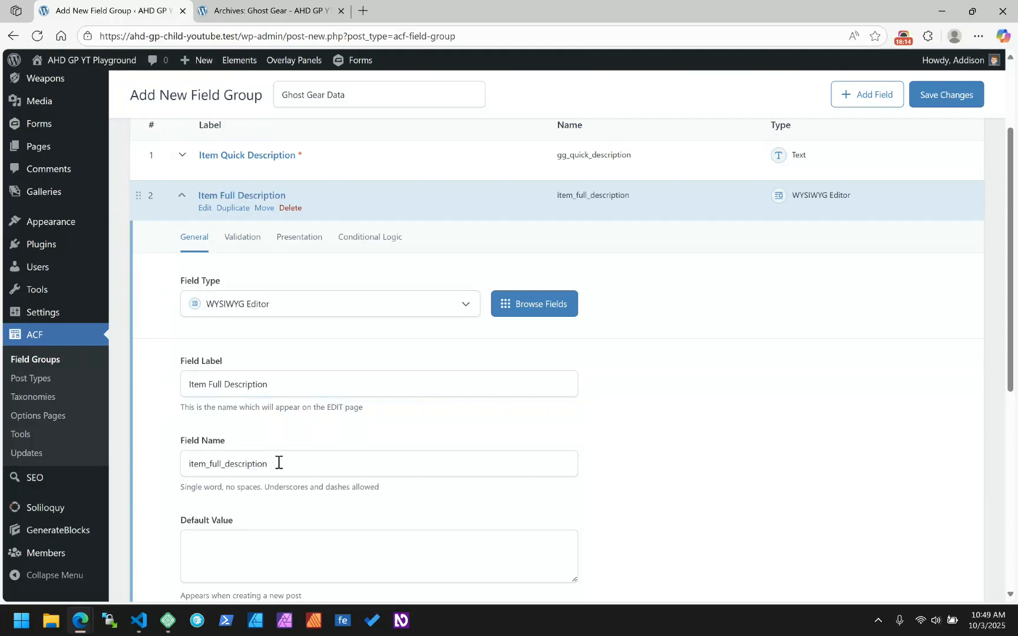
pyautogui.moveTo(207, 466); pyautogui.dragTo(180, 470)
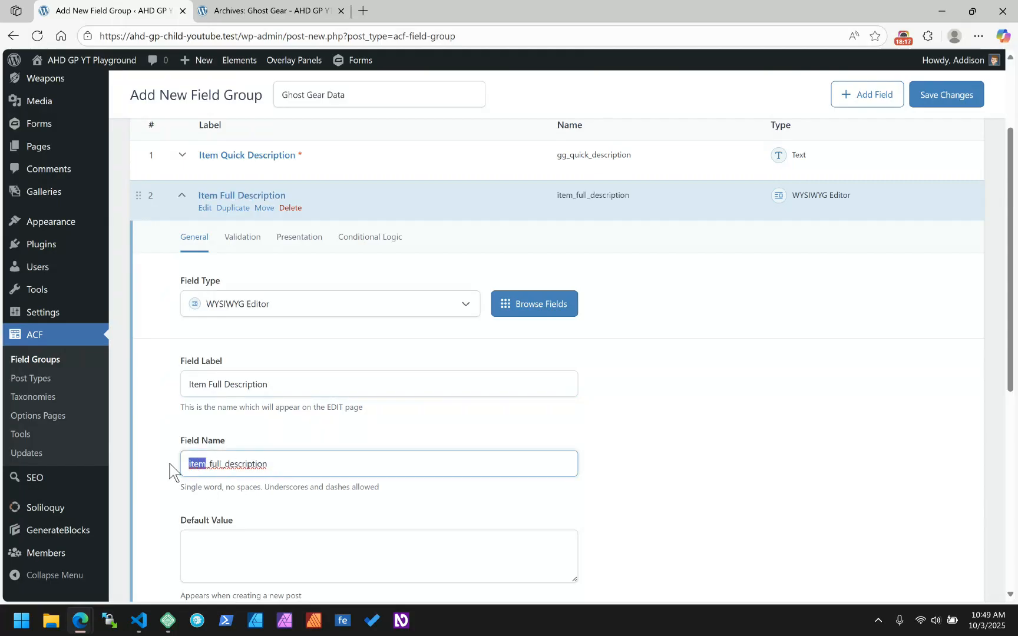
pyautogui.write('gg')
# Leave Item Full Description's default value blank and make the field required in its validation settings.
pyautogui.scroll(-2, 165, 457)
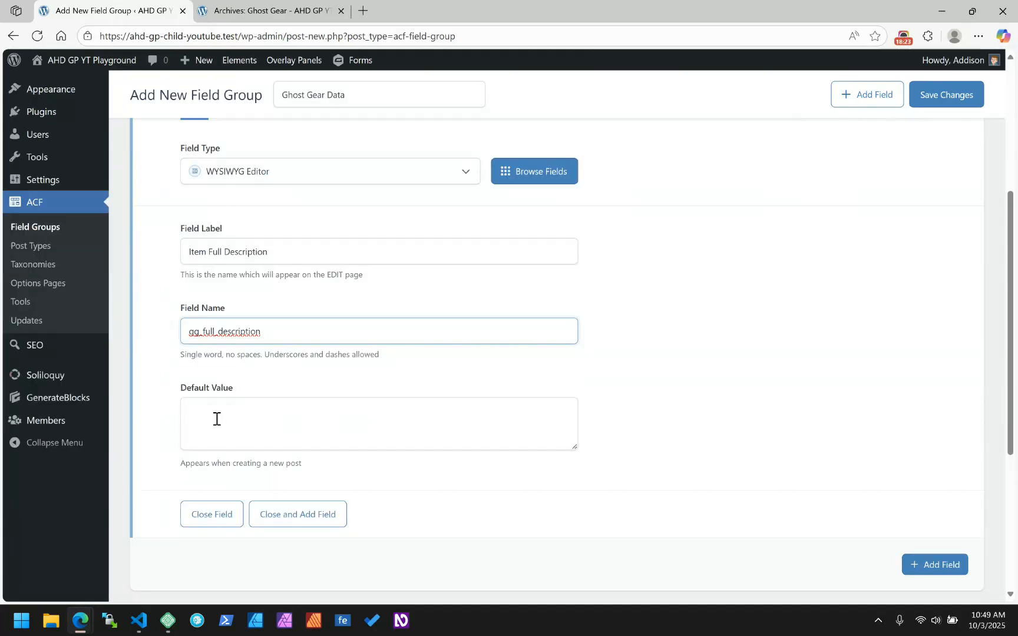
pyautogui.scroll(4, 214, 418)
pyautogui.scroll(-5, 215, 420)
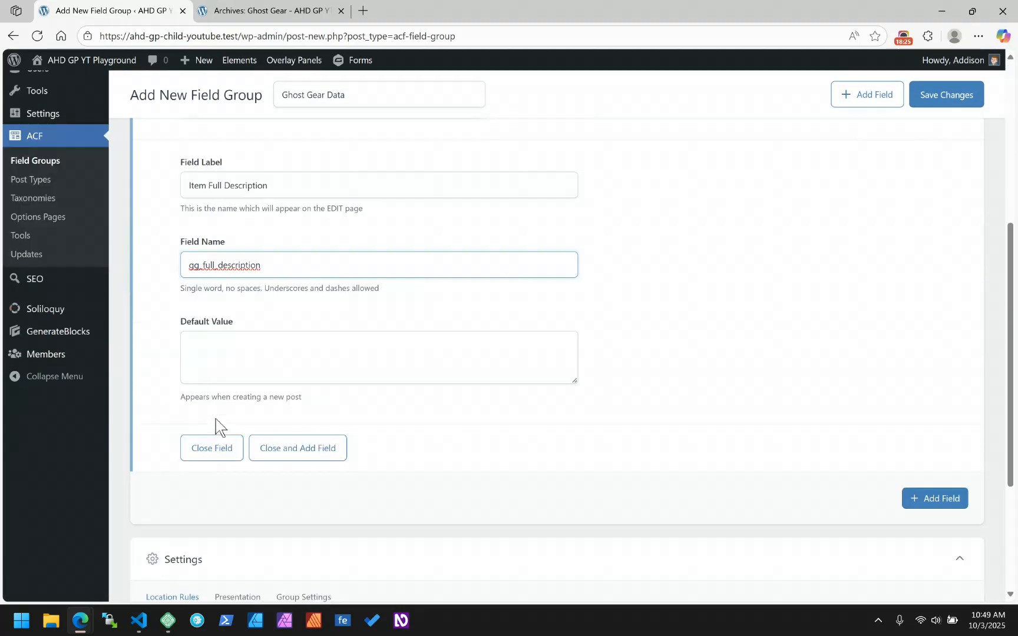
pyautogui.scroll(2, 218, 425)
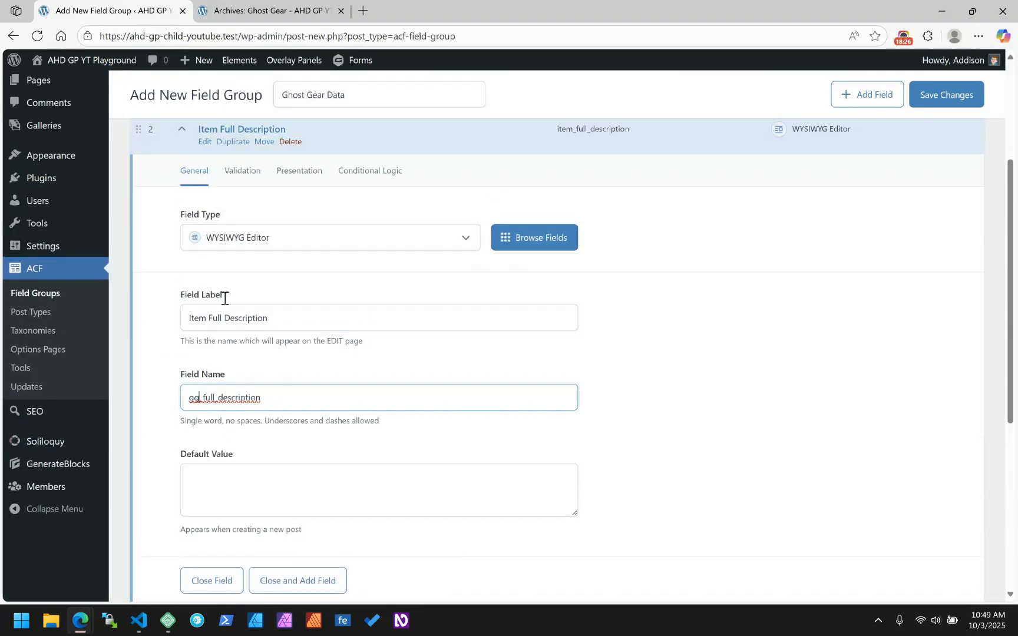
pyautogui.click(242, 179)
pyautogui.click(194, 217)
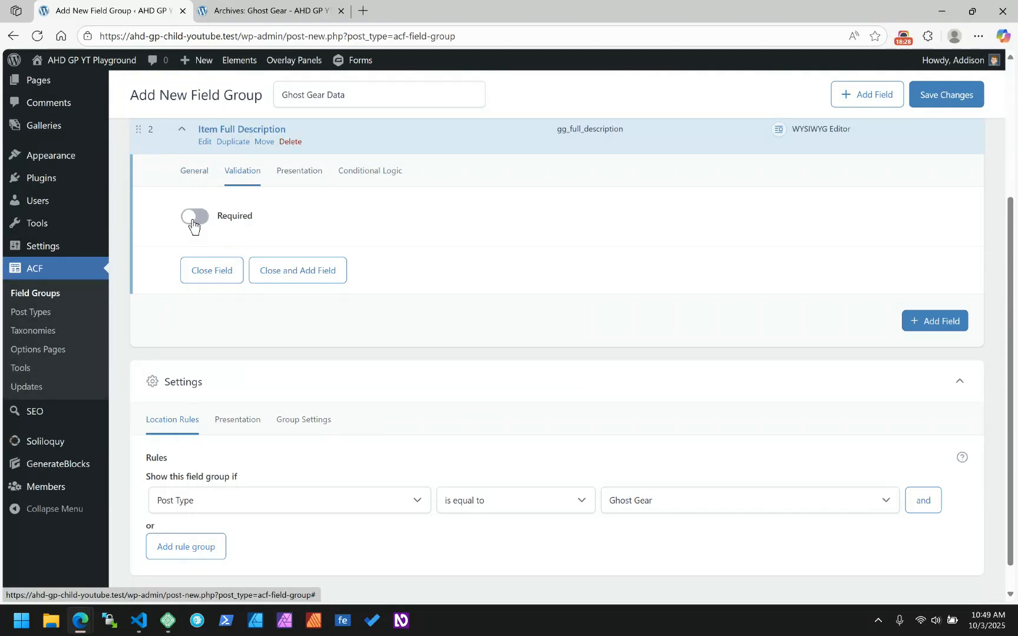
# Turn off Show Media Upload Buttons in Item Full Description's presentation settings and review its Tabs and Toolbar options.
pyautogui.click(291, 174)
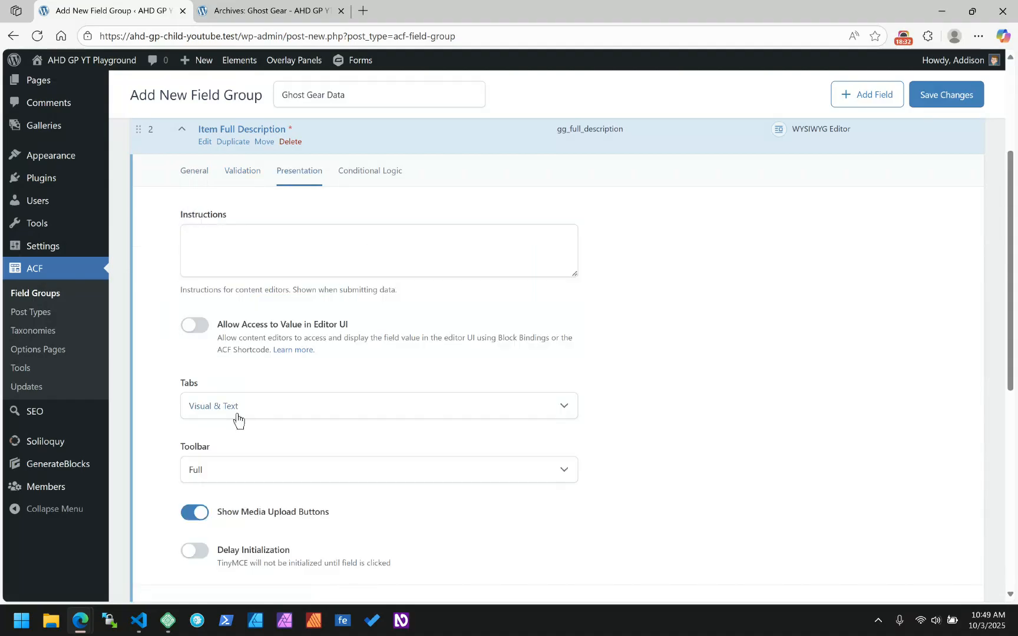
pyautogui.scroll(-1, 177, 395)
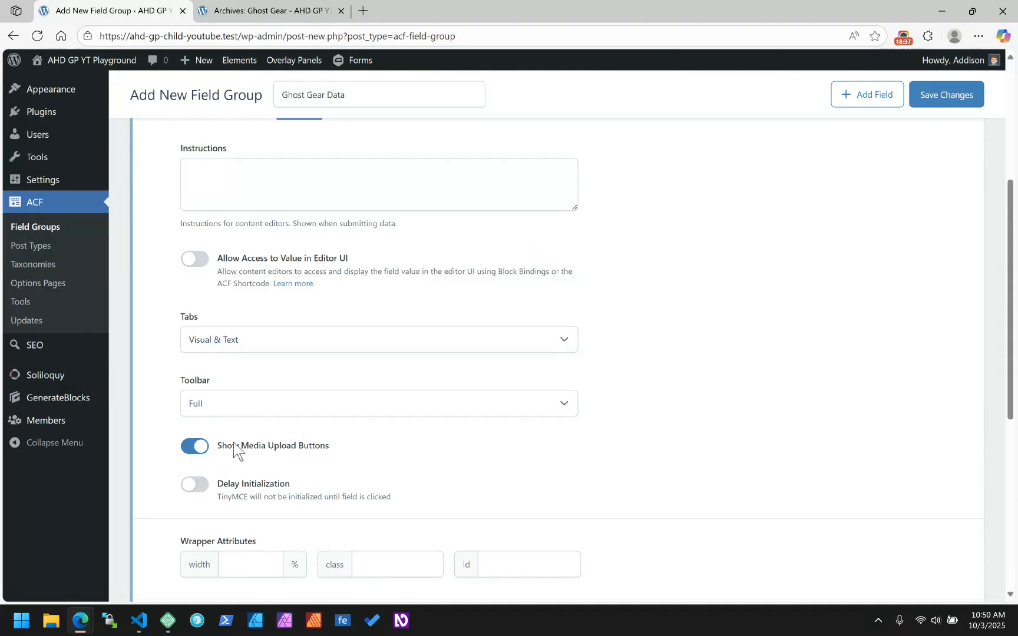
pyautogui.click(195, 449)
pyautogui.click(218, 341)
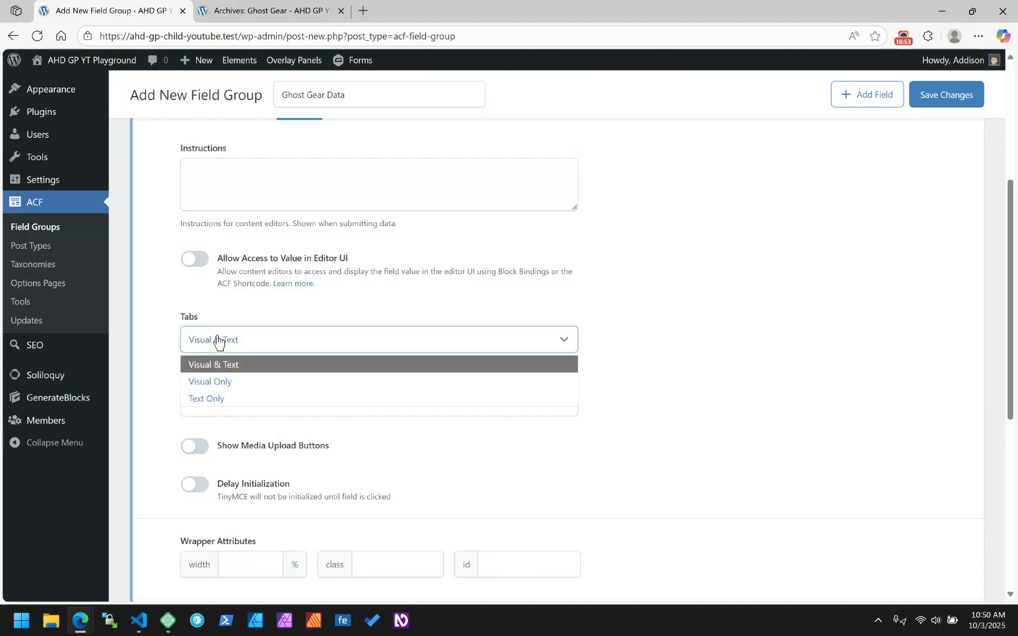
pyautogui.click(218, 341)
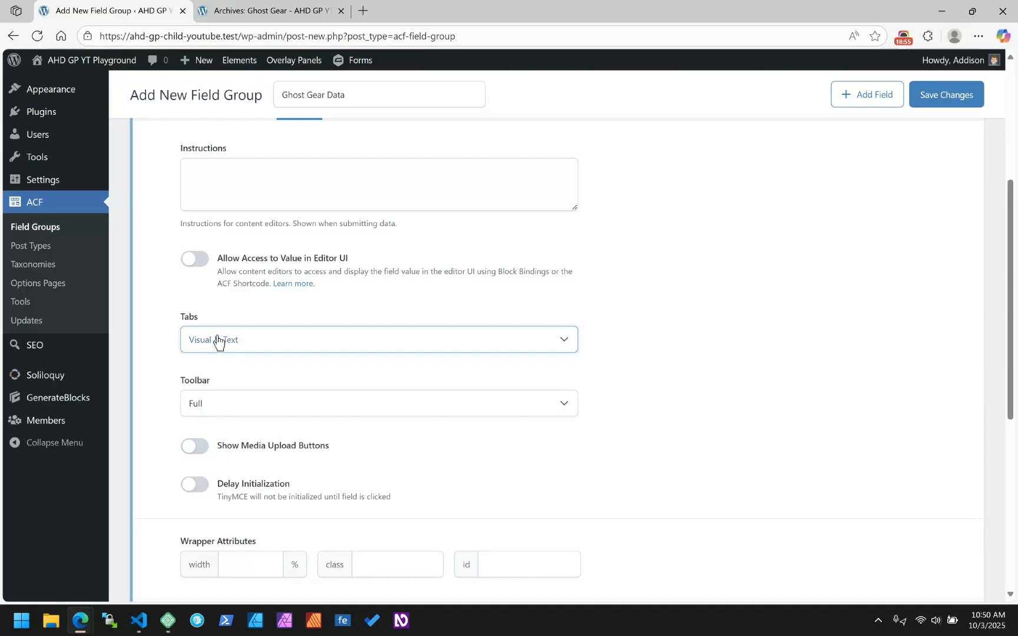
pyautogui.click(206, 409)
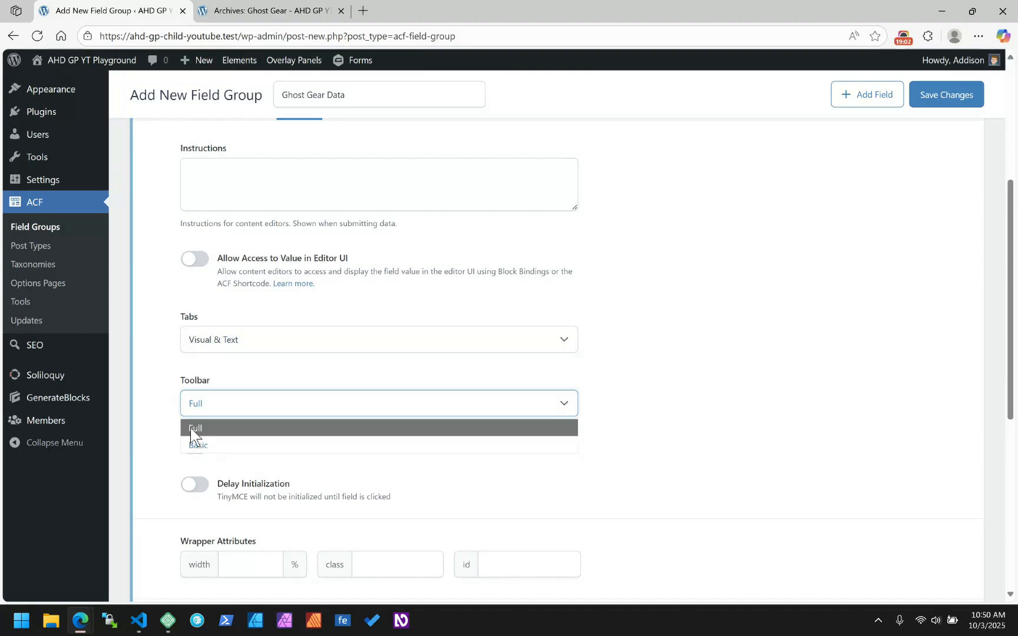
pyautogui.click(183, 425)
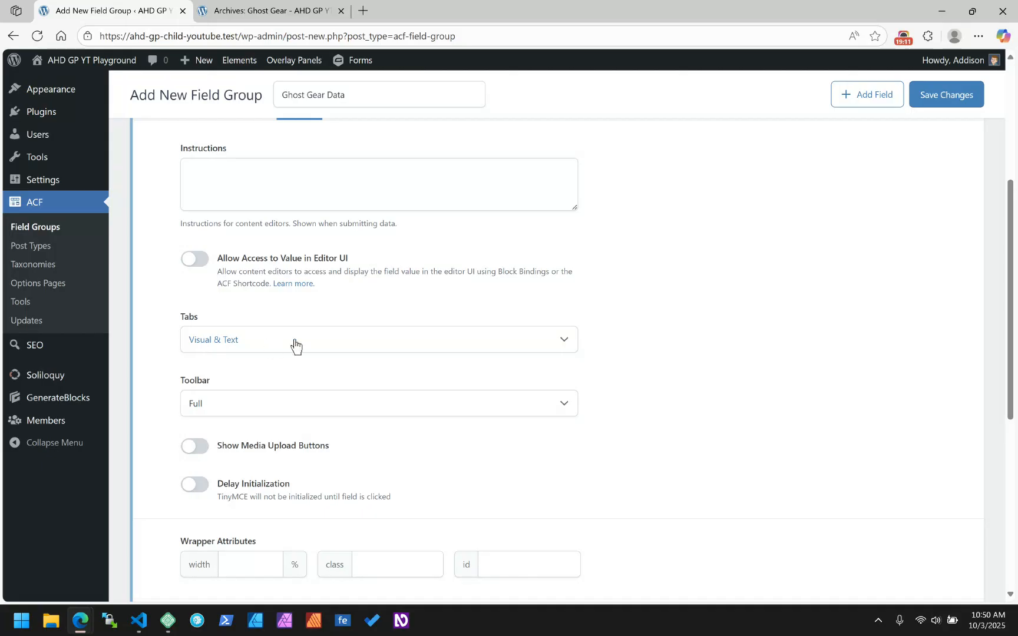
# Check the remaining presentation and conditional logic settings of Item Full Description, then collapse the field.
pyautogui.scroll(-2, 294, 348)
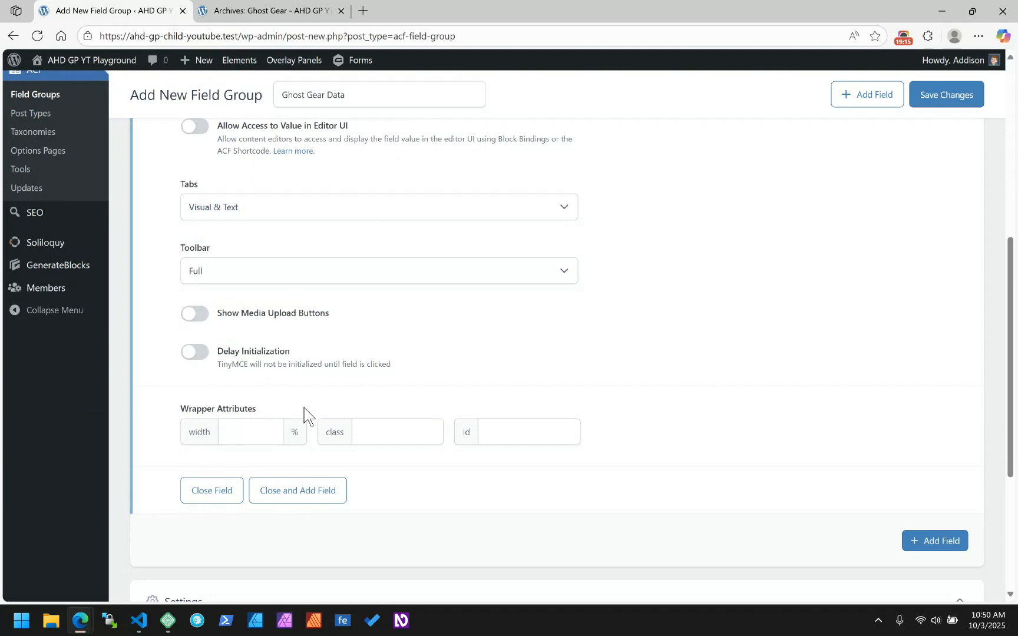
pyautogui.scroll(6, 305, 417)
pyautogui.scroll(-2, 304, 416)
pyautogui.scroll(2, 300, 417)
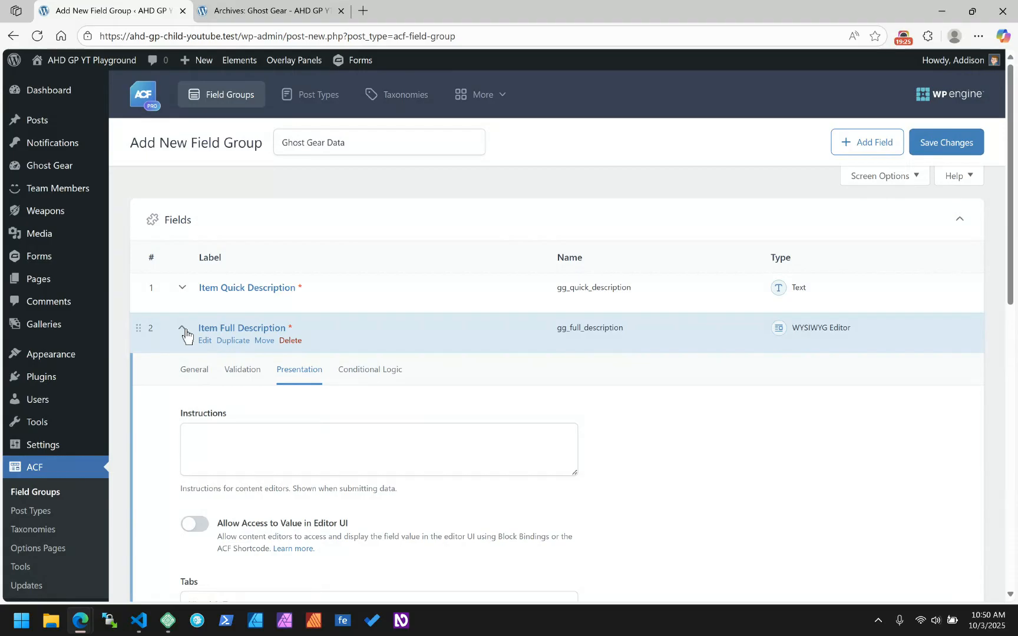
pyautogui.click(359, 376)
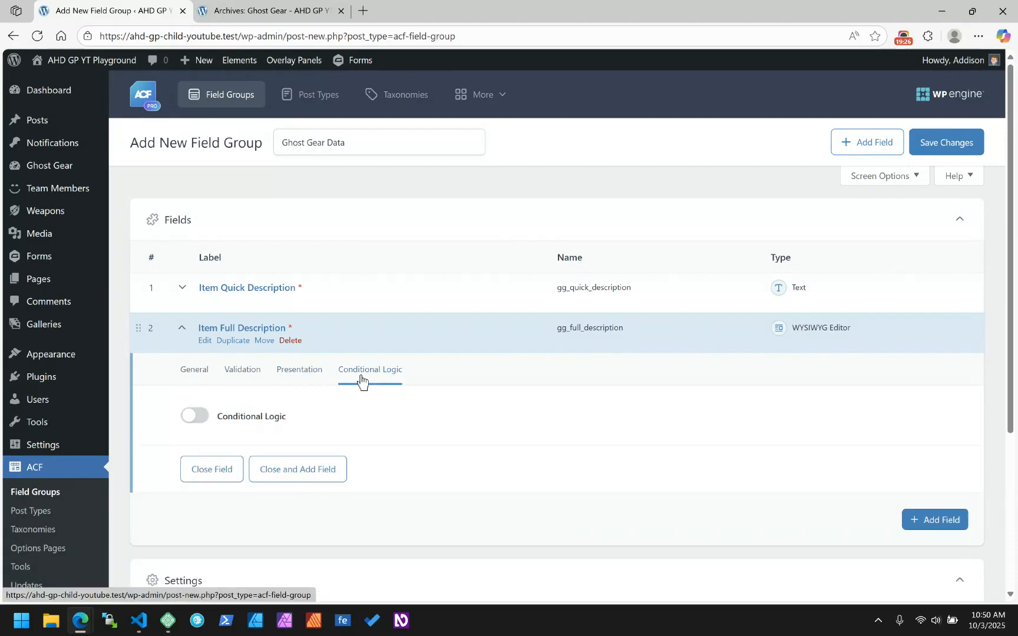
pyautogui.click(182, 330)
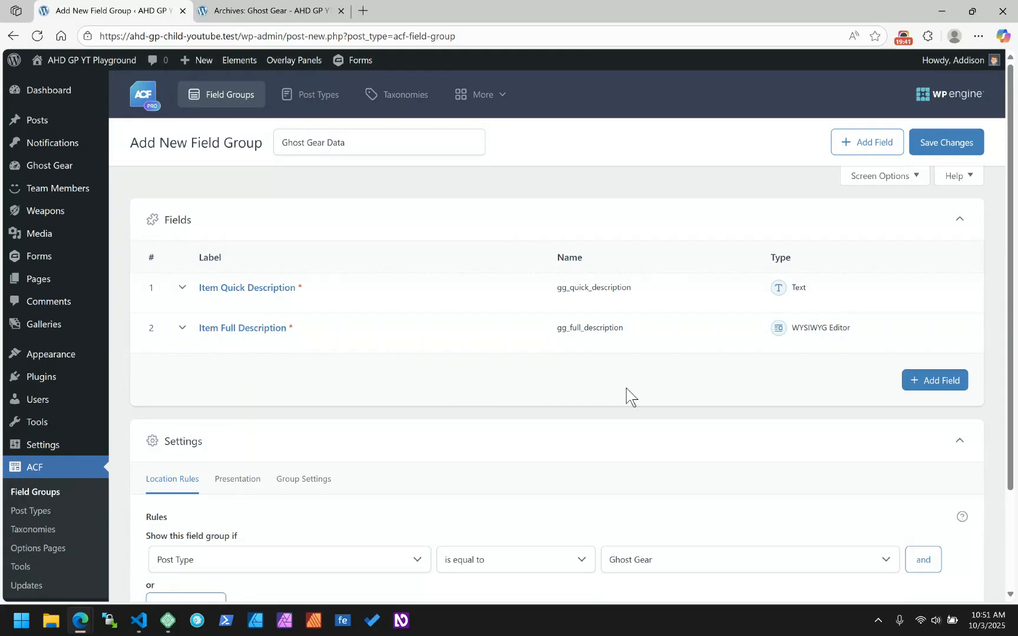
# Add a third field to the group, set its field type to oEmbed, and bring up its general settings.
pyautogui.click(917, 380)
pyautogui.click(262, 482)
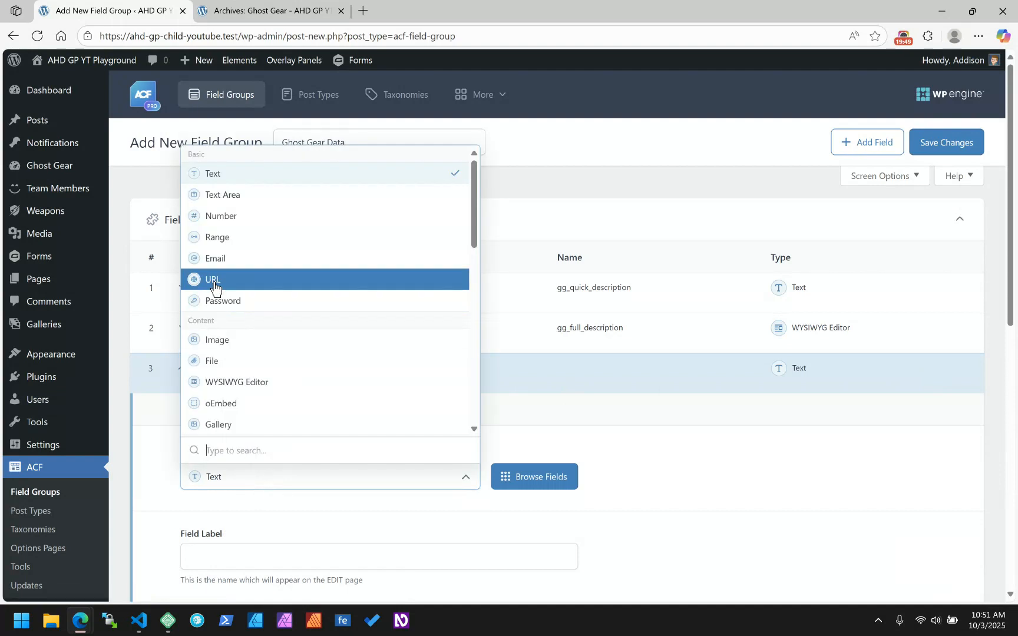
pyautogui.click(223, 406)
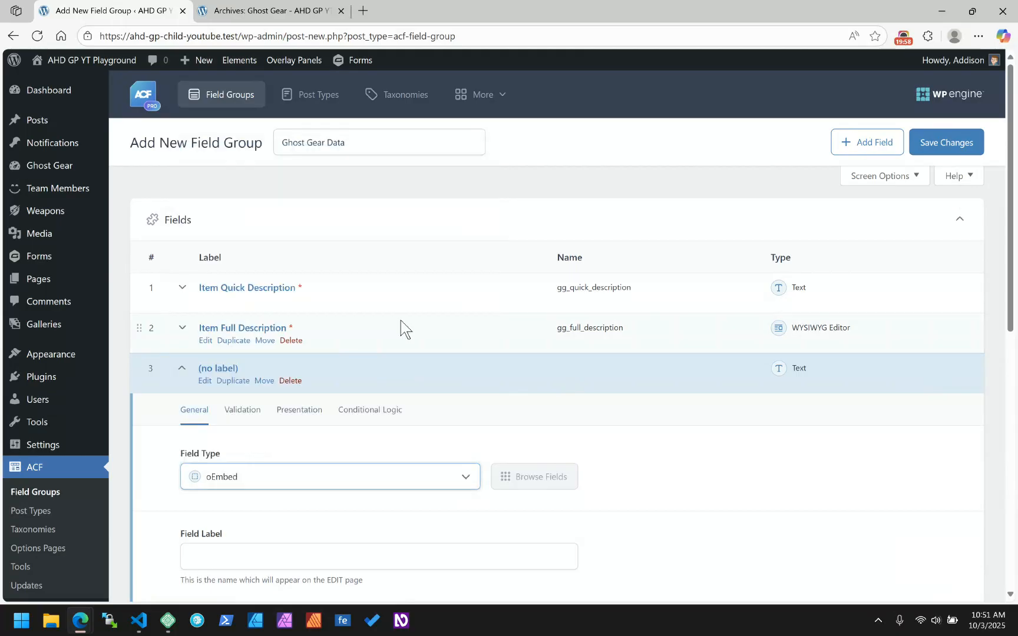
pyautogui.scroll(-3, 291, 323)
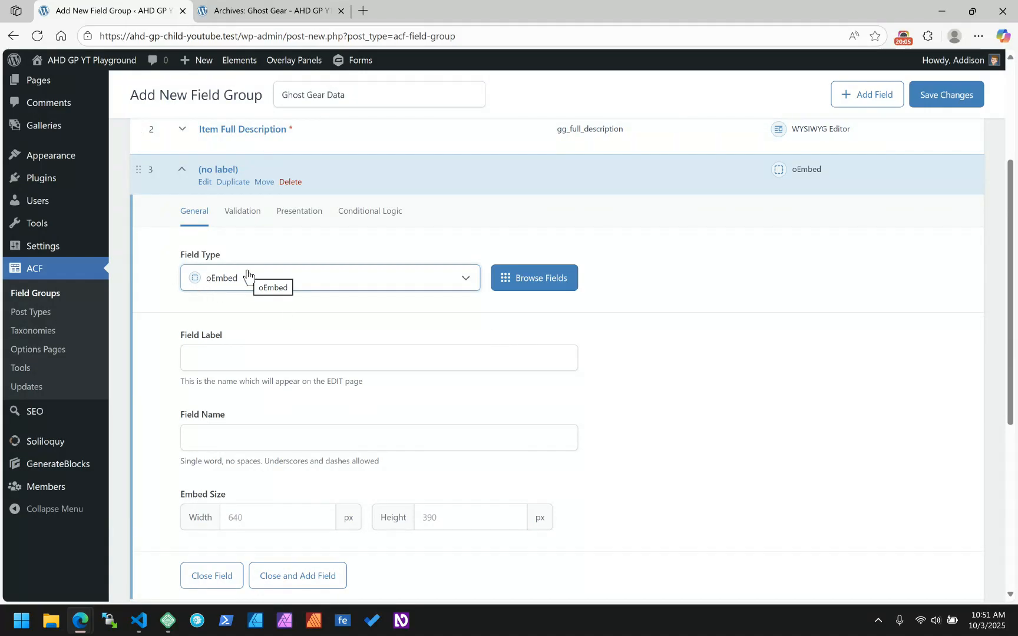
pyautogui.scroll(1, 245, 274)
pyautogui.scroll(-2, 235, 283)
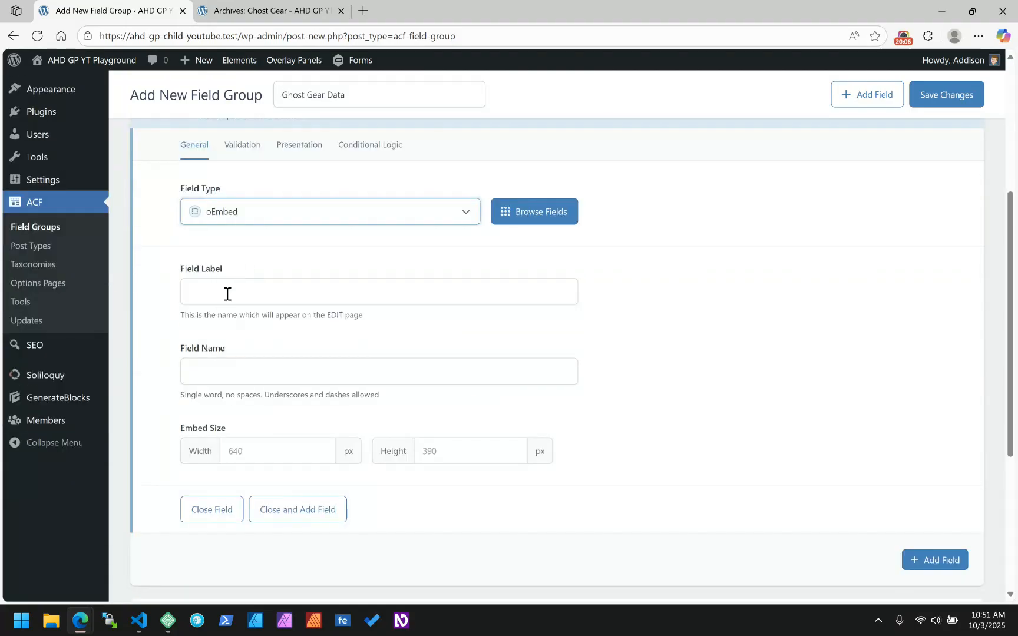
# Label the oEmbed field "Movie clip featuring this gear" and set its field name to gg_movie_clip.
pyautogui.click(227, 293)
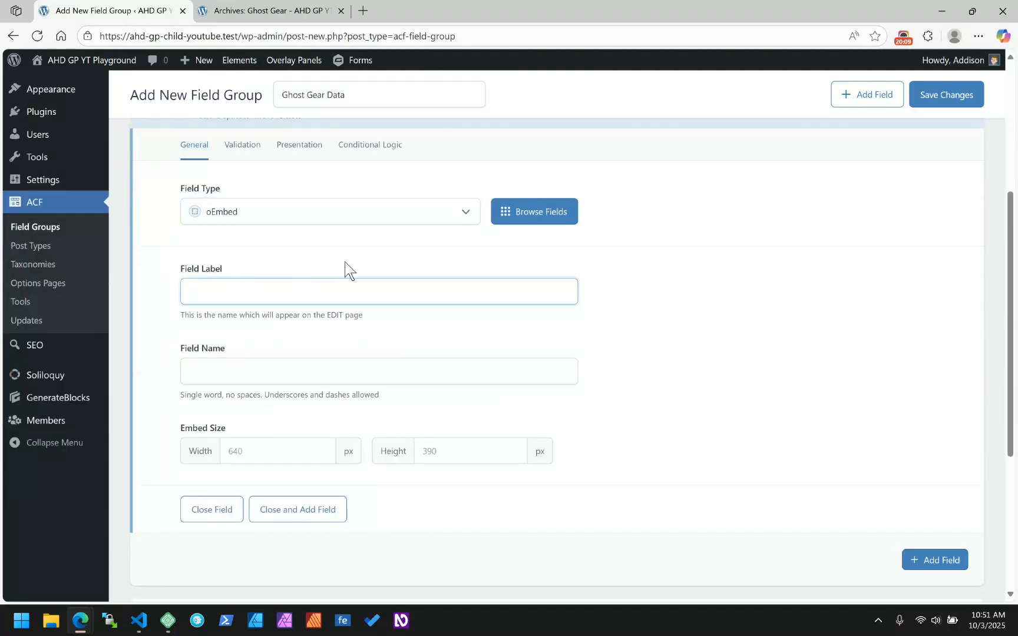
pyautogui.write('Movie')
pyautogui.write('clip featuring this gear')
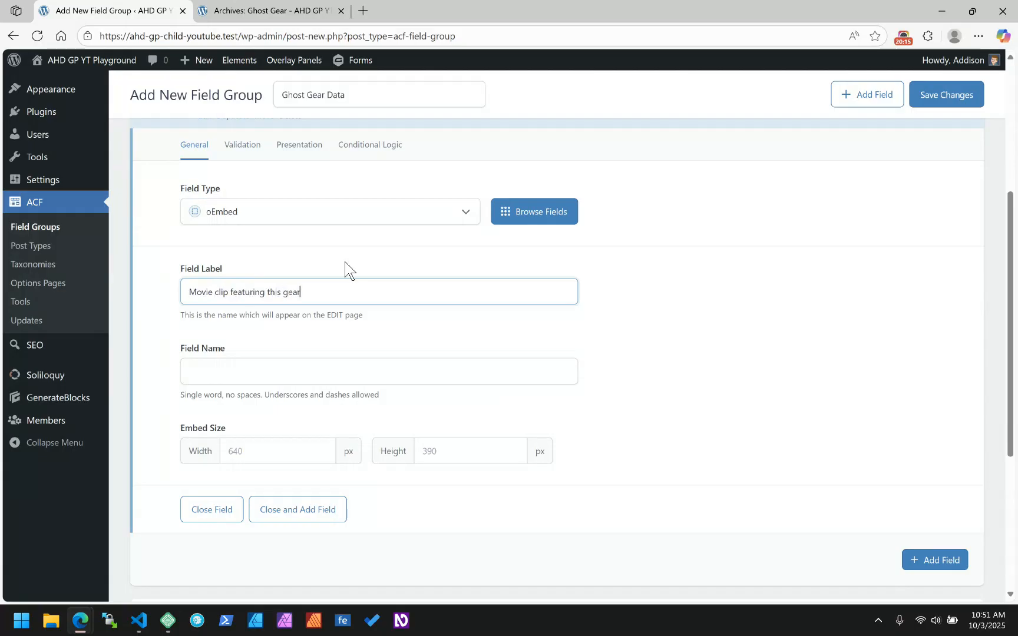
pyautogui.click(243, 371)
pyautogui.hotkey('ctrl', 'a')
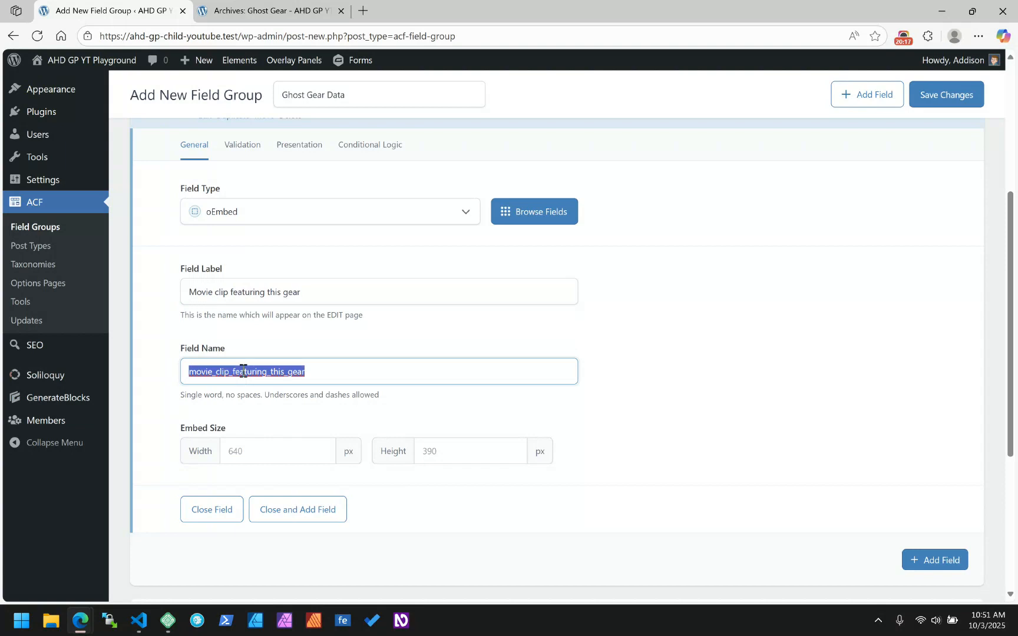
pyautogui.write('g')
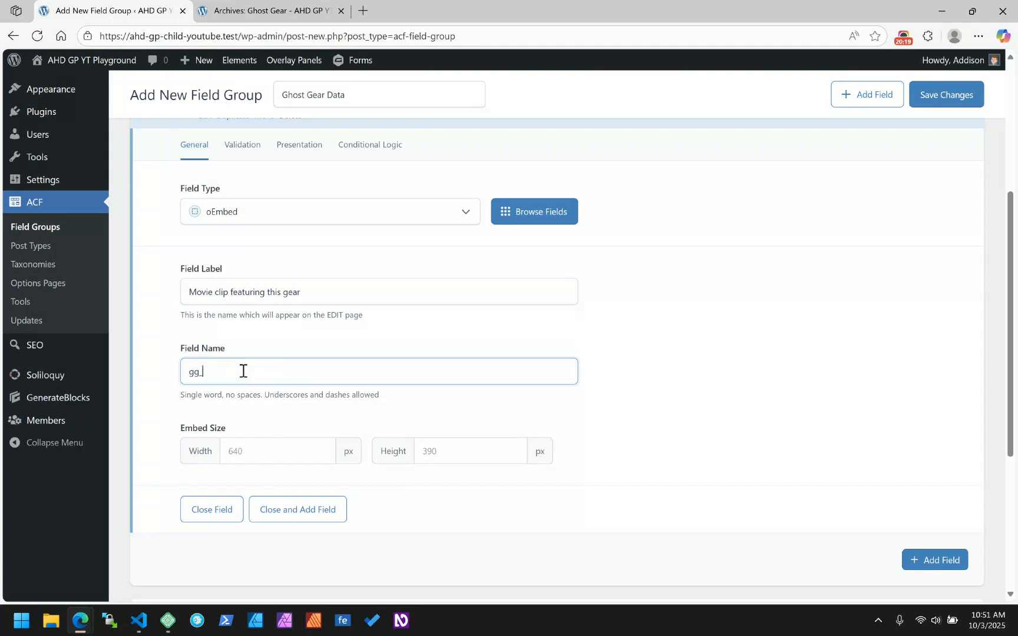
pyautogui.write('g_movie_clip')
# Review the validation and presentation settings of the movie clip field, then collapse the field.
pyautogui.scroll(3, 294, 392)
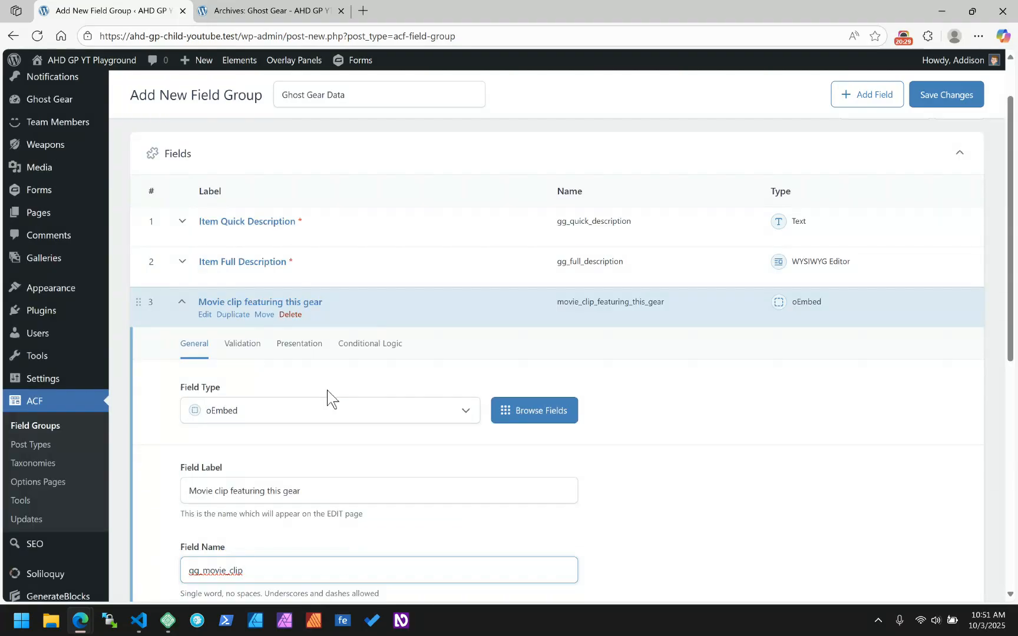
pyautogui.click(241, 343)
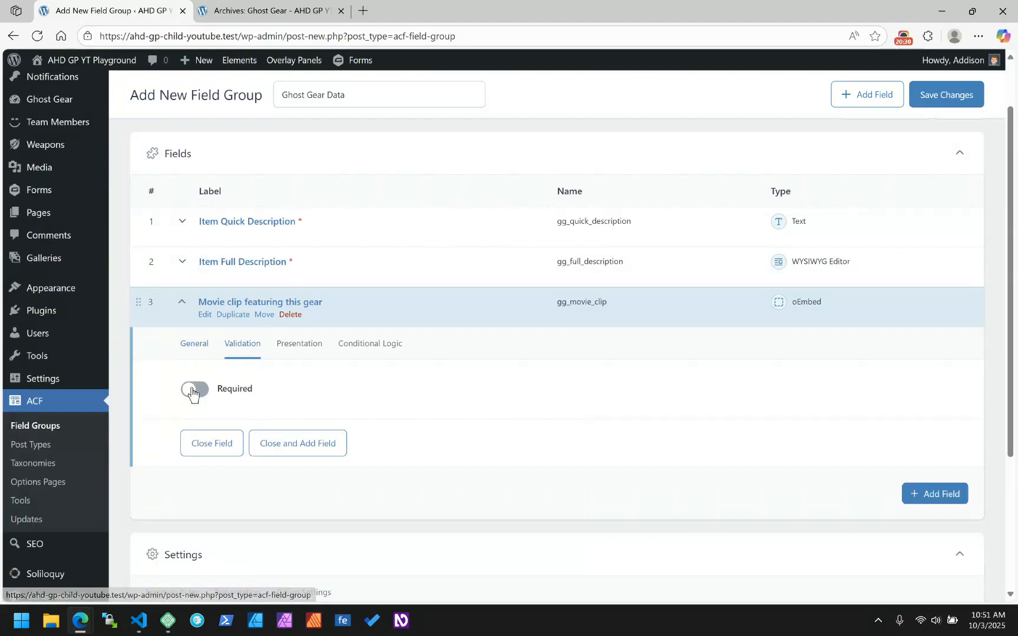
pyautogui.click(300, 345)
pyautogui.scroll(-3, 459, 382)
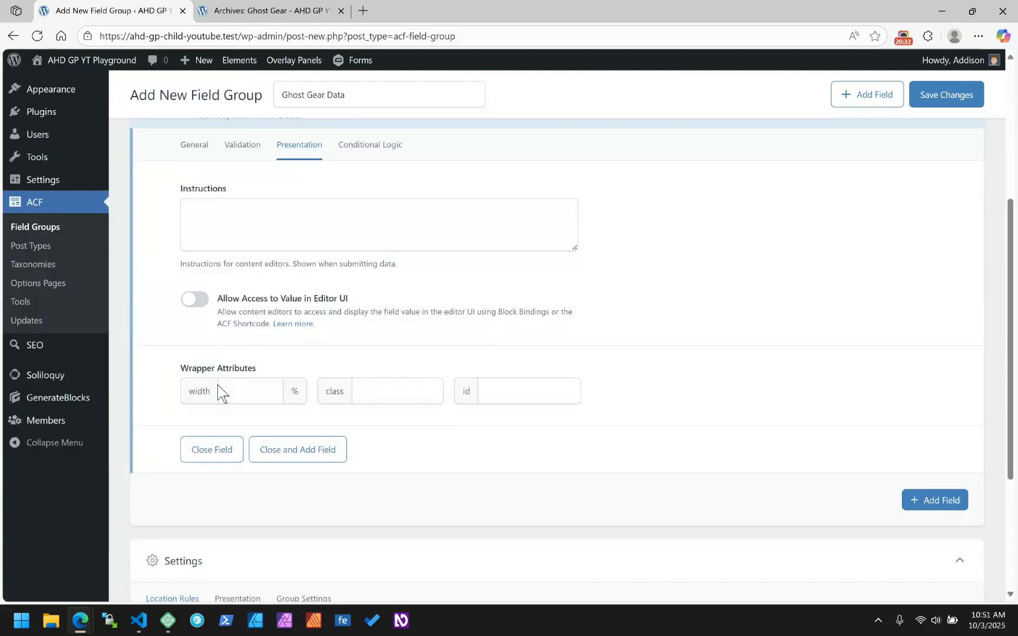
pyautogui.scroll(2, 219, 316)
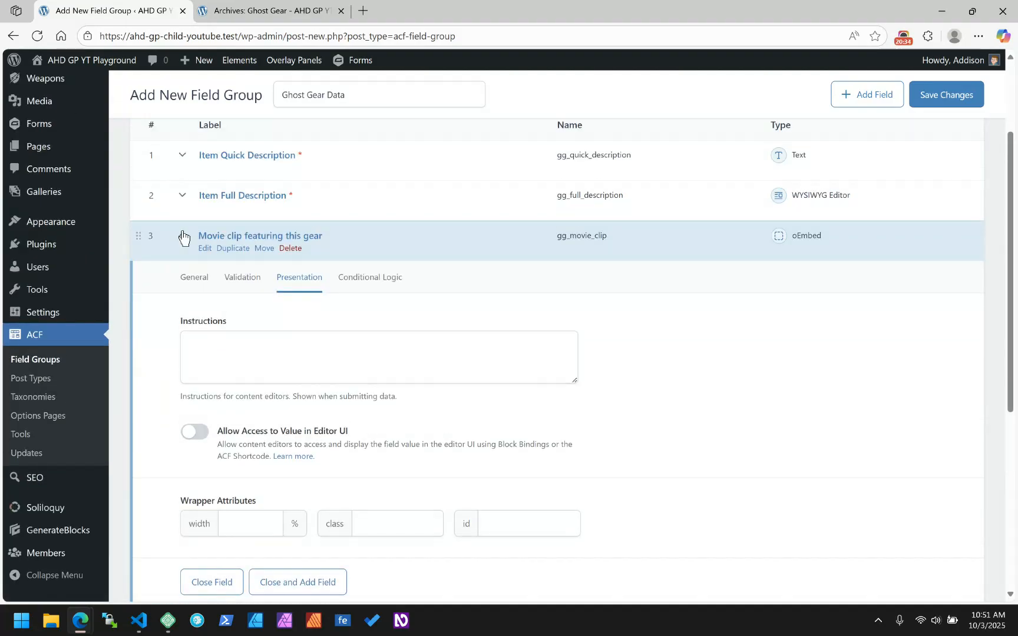
pyautogui.click(183, 237)
pyautogui.scroll(3, 483, 313)
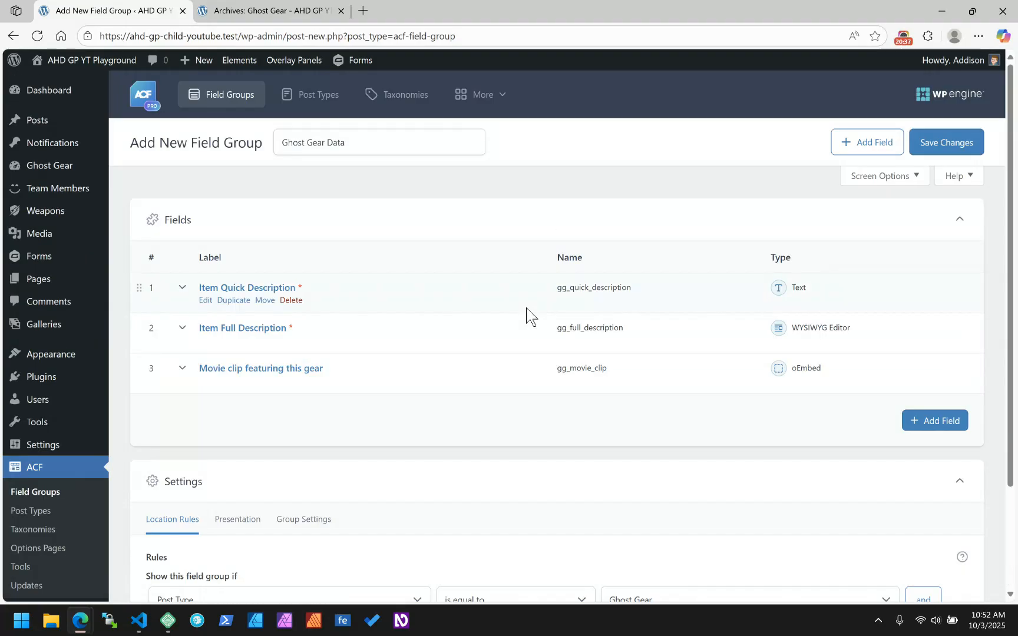
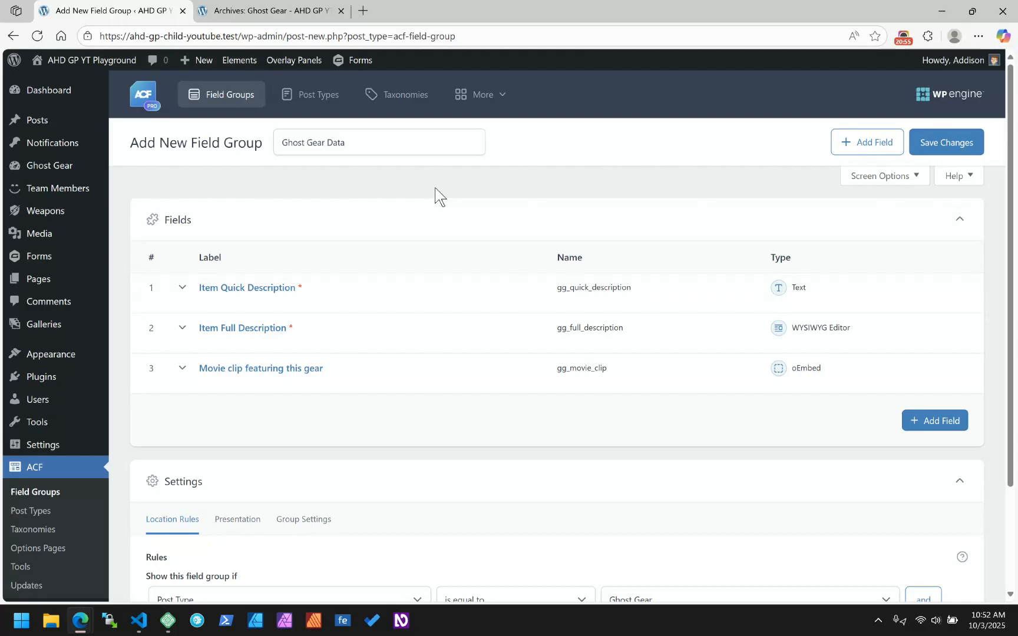
# Set the field group's position to High (after title) and enable Show in REST API in its group settings.
pyautogui.scroll(-3, 427, 298)
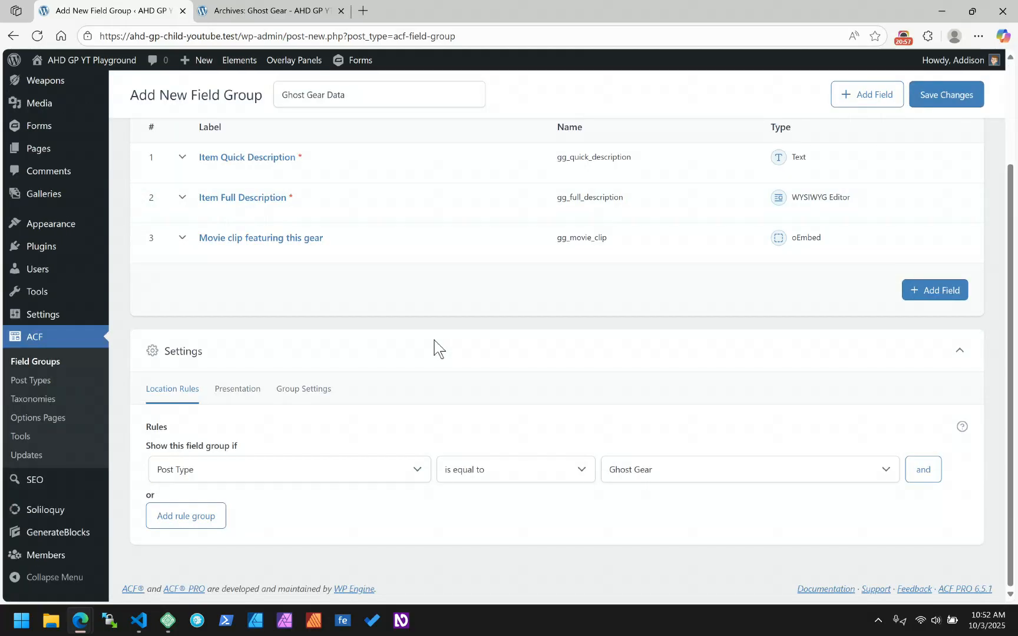
pyautogui.click(242, 391)
pyautogui.scroll(-3, 400, 332)
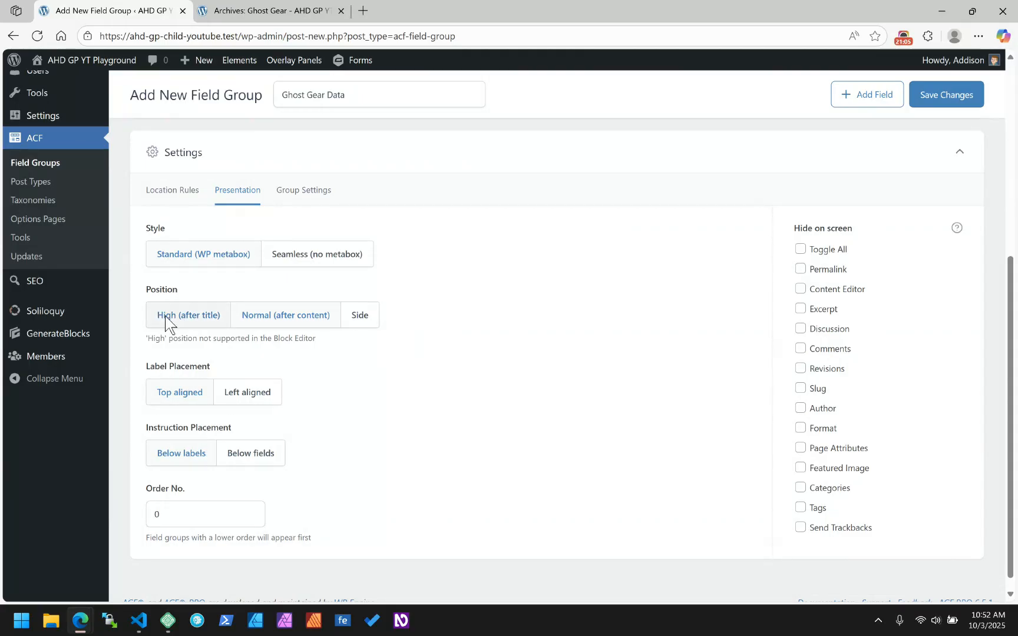
pyautogui.click(180, 318)
pyautogui.click(300, 190)
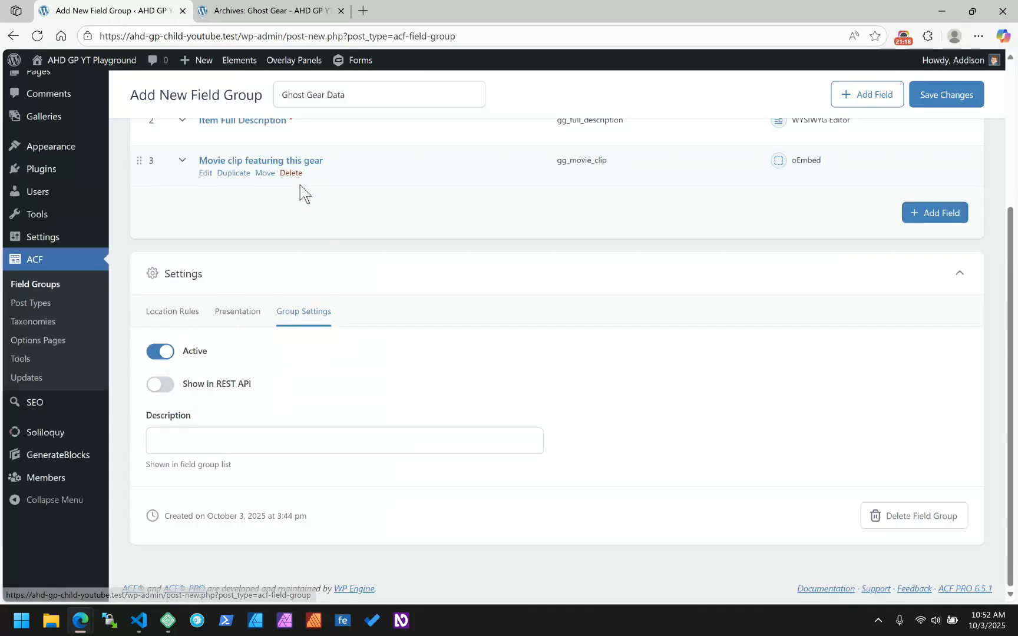
pyautogui.click(160, 386)
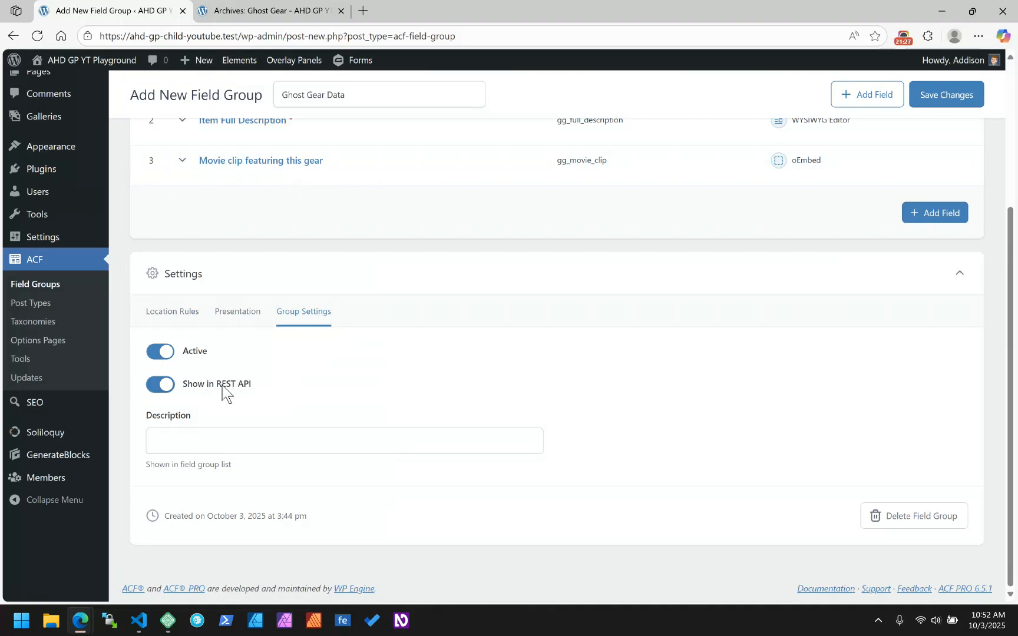
# Recheck the field group's presentation settings and location rules, then save the Ghost Gear Data group.
pyautogui.click(231, 326)
pyautogui.scroll(-3, 422, 344)
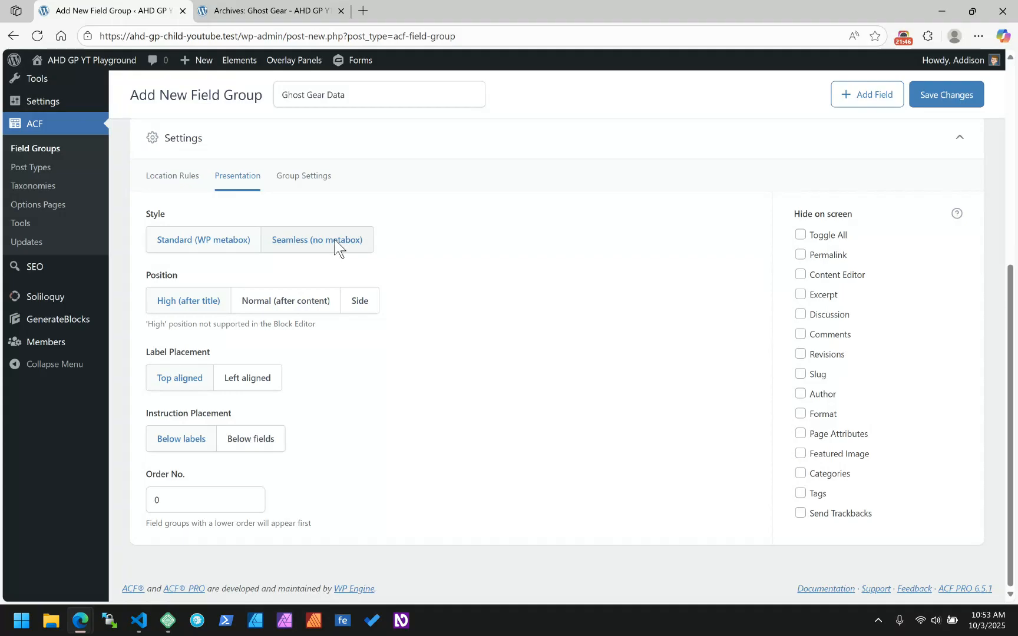
pyautogui.click(168, 176)
pyautogui.scroll(3, 506, 321)
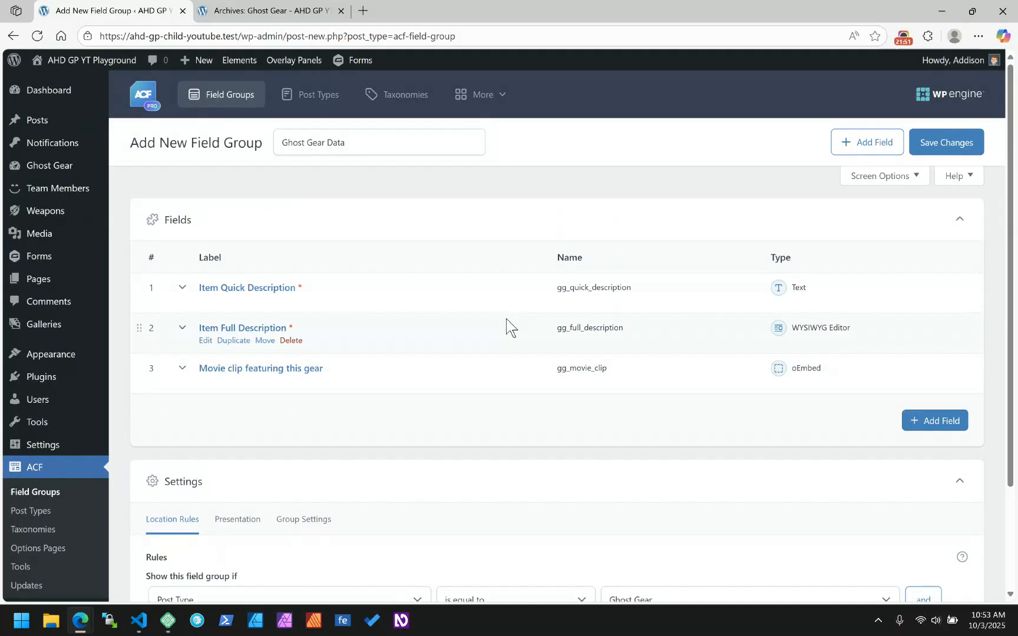
pyautogui.click(956, 141)
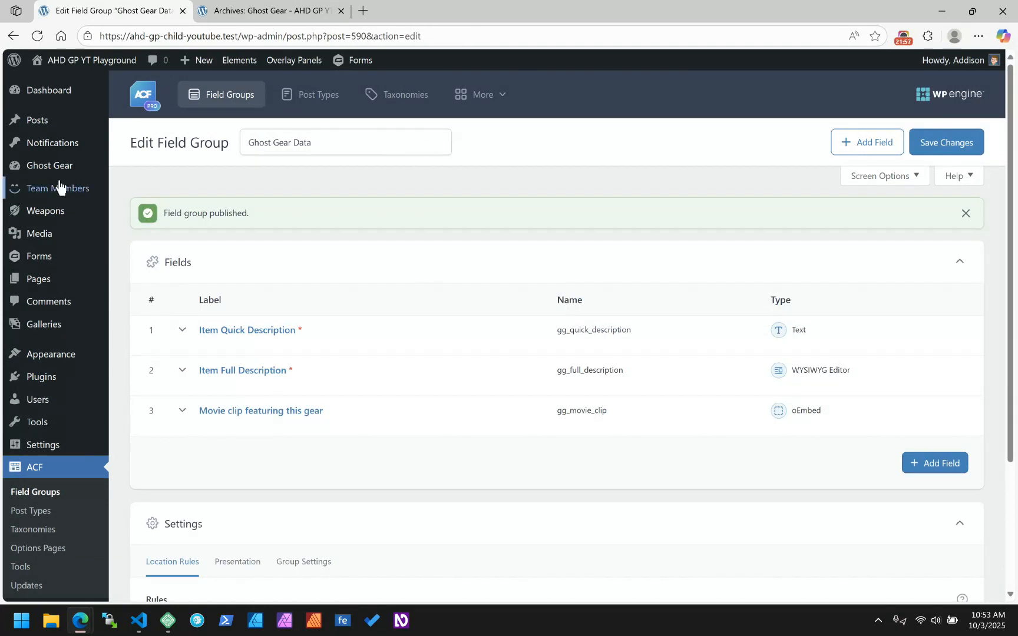
# Start a new Ghost Gear item and title it "Proton Pack".
pyautogui.moveTo(44, 175)
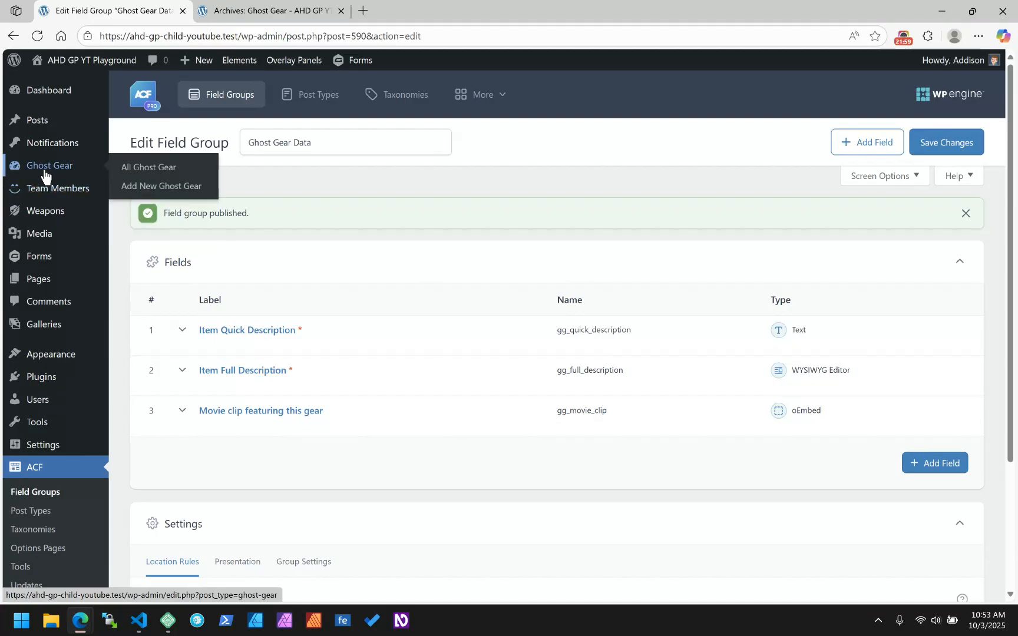
pyautogui.click(43, 169)
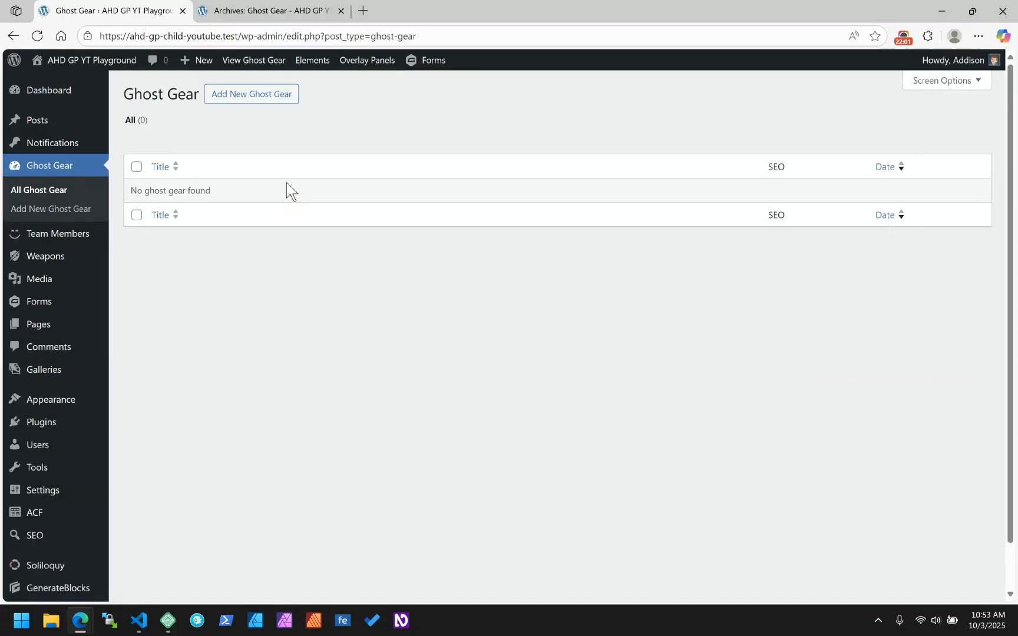
pyautogui.click(268, 96)
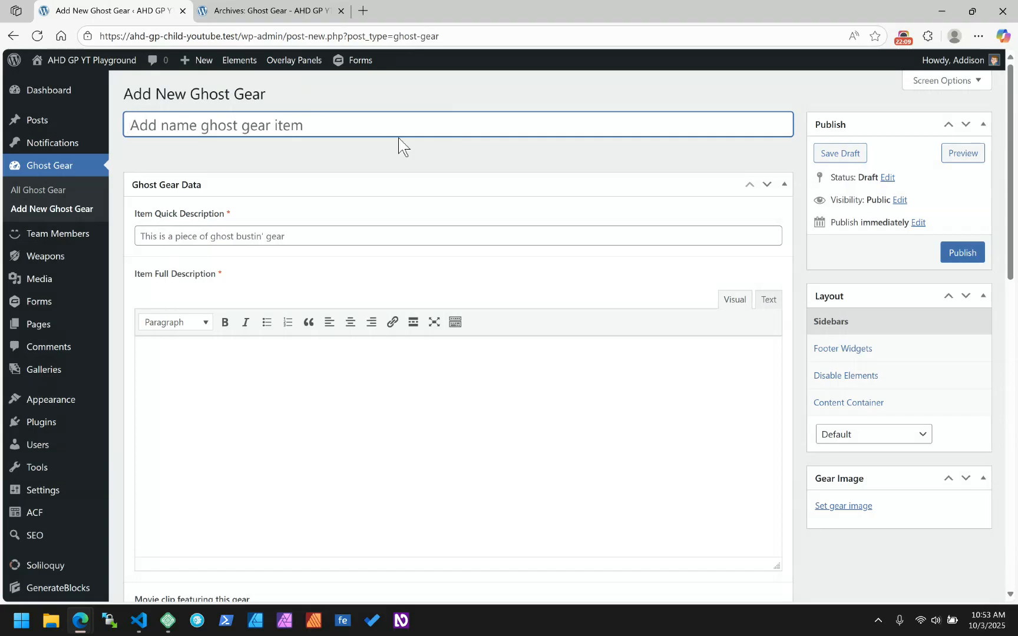
pyautogui.write('Proton Pack')
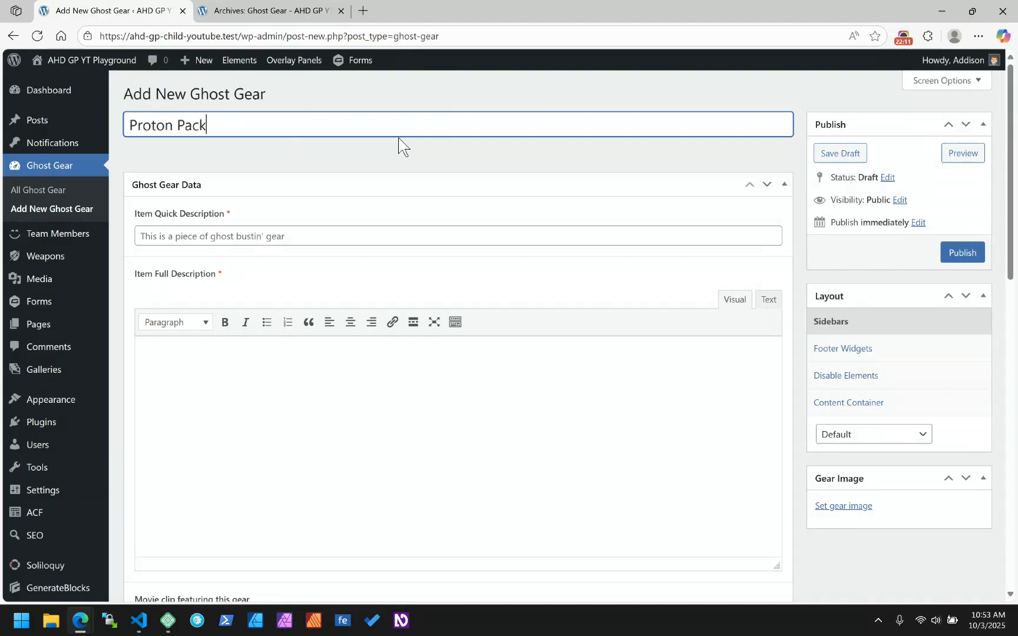
# Enter "The proton pack is used to wrangle the ghost in preparation to trap." as the Item Quick Description.
pyautogui.click(315, 238)
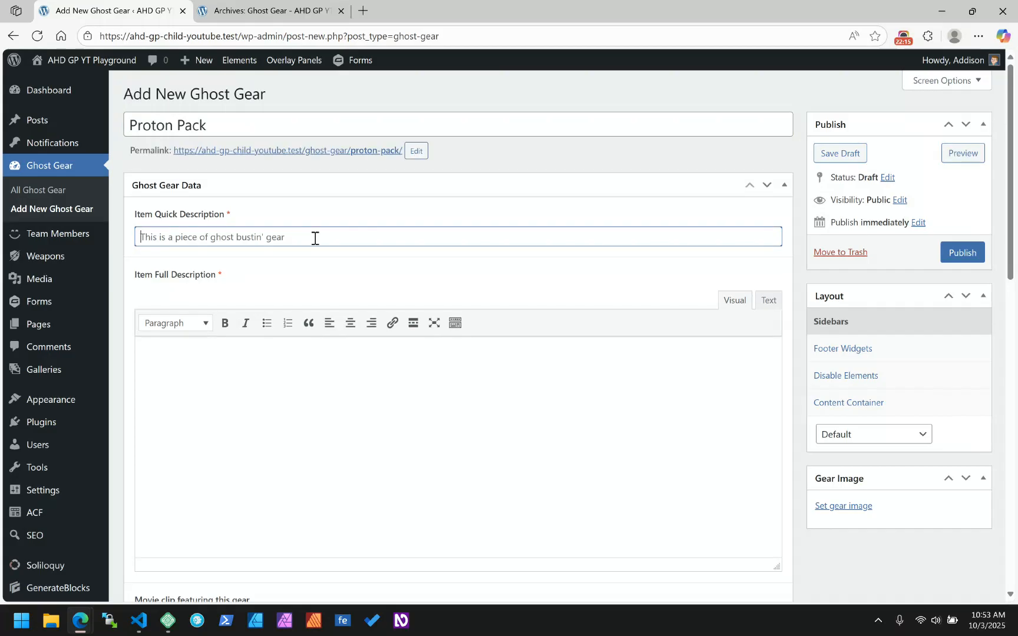
pyautogui.write('The proton pack allows')
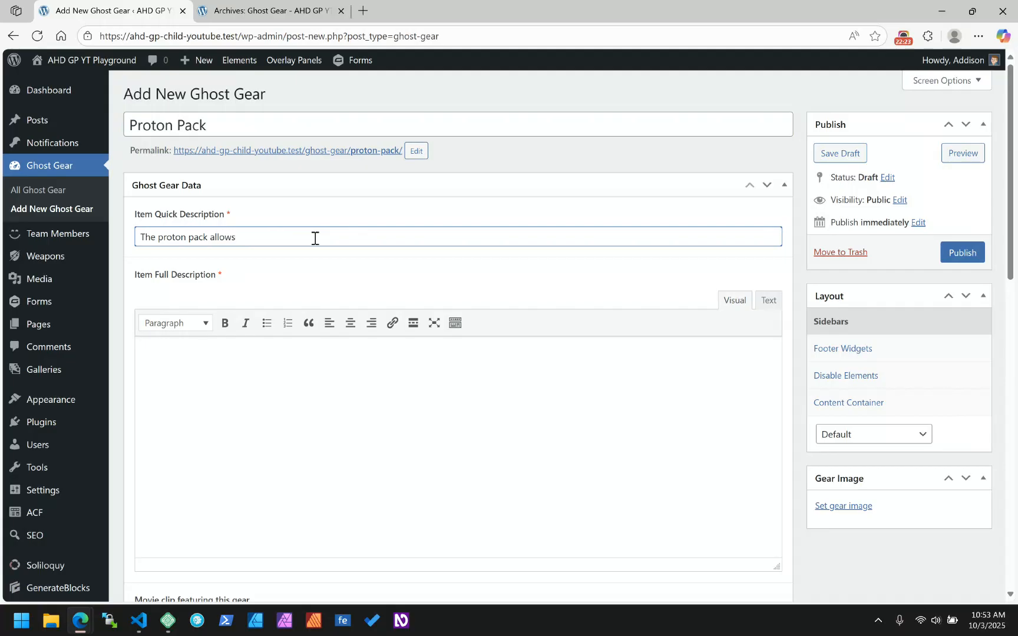
pyautogui.press('BackSpace')
pyautogui.press('BackSpace')
pyautogui.press('BackSpace')
pyautogui.write('is u')
pyautogui.write('sed to wngle')
pyautogui.write('gle t')
pyautogui.write('he g')
pyautogui.write('host in preparation to trap.')
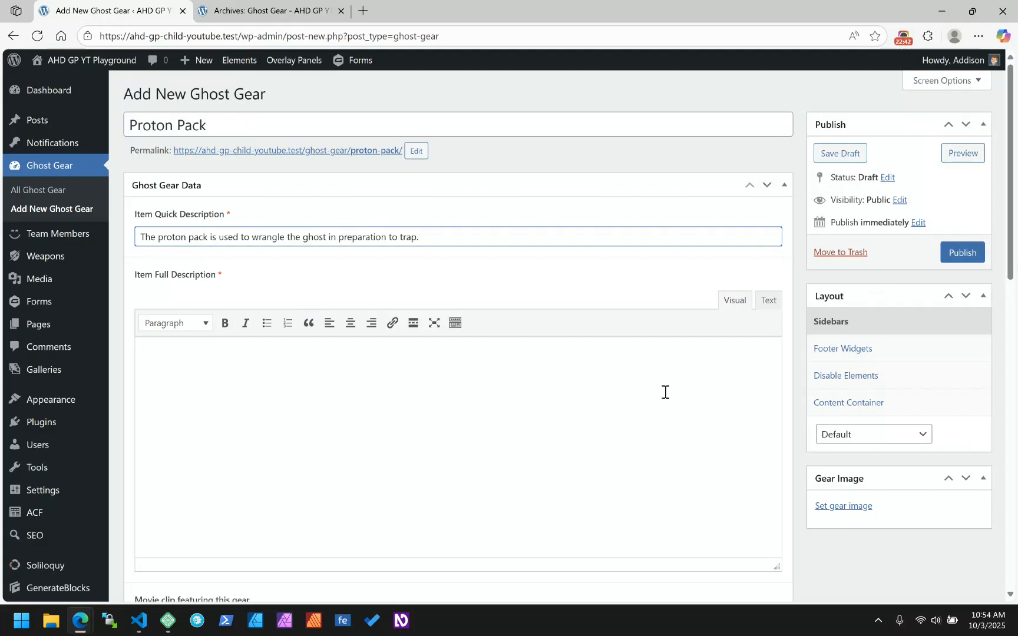
pyautogui.scroll(-5, 665, 391)
pyautogui.scroll(-4, 665, 392)
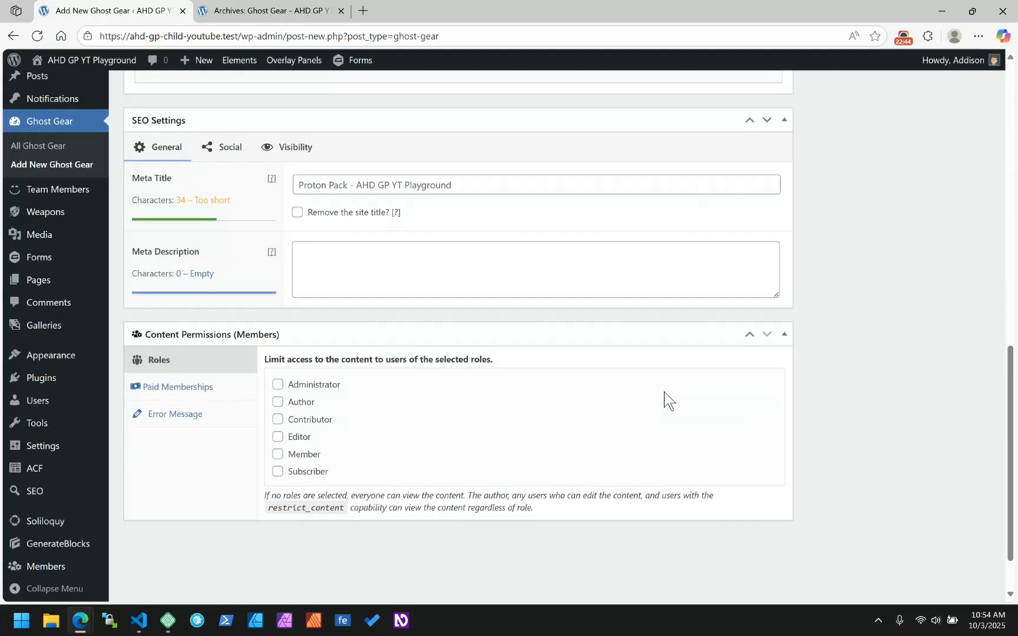
pyautogui.scroll(3, 665, 392)
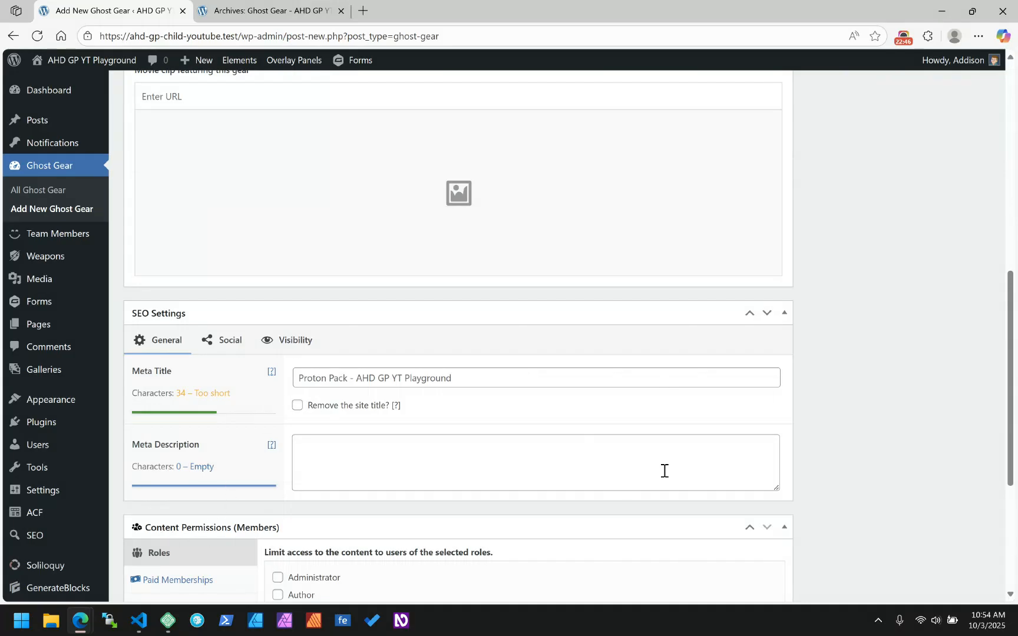
pyautogui.scroll(7, 776, 385)
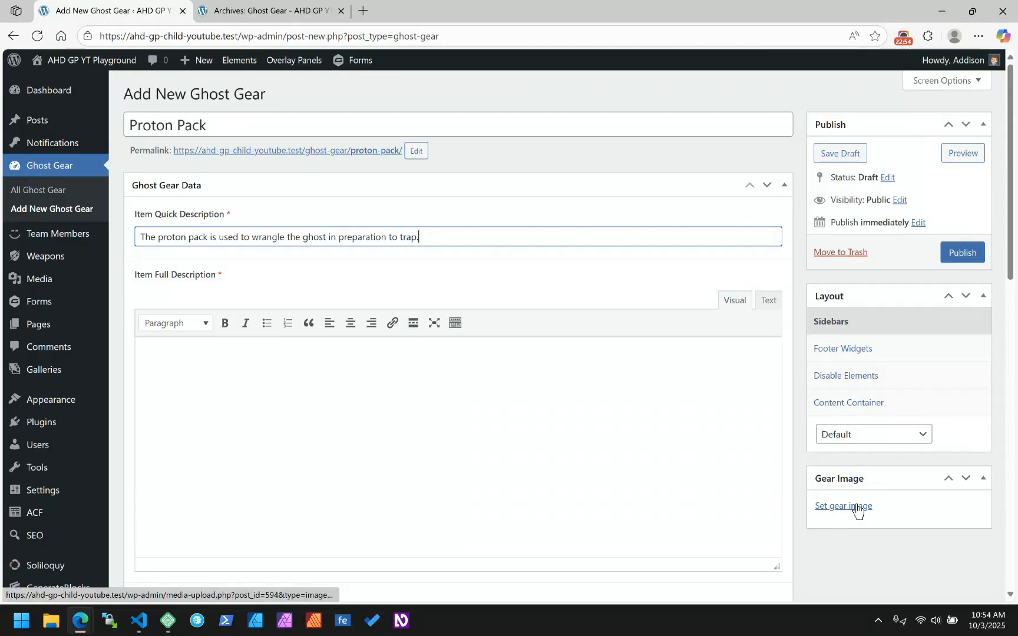
pyautogui.click(271, 363)
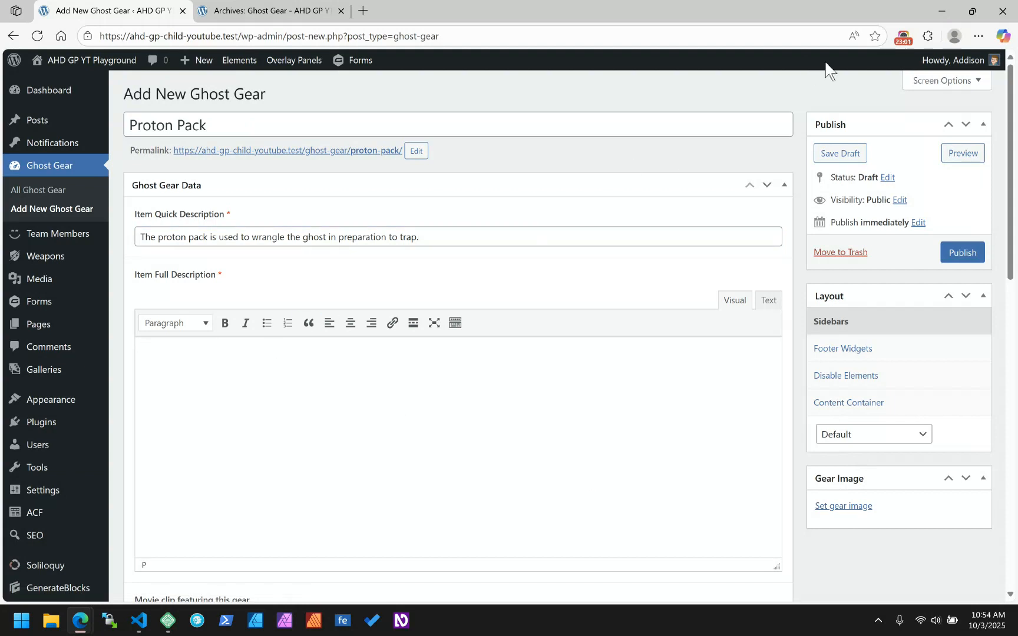
pyautogui.click(907, 37)
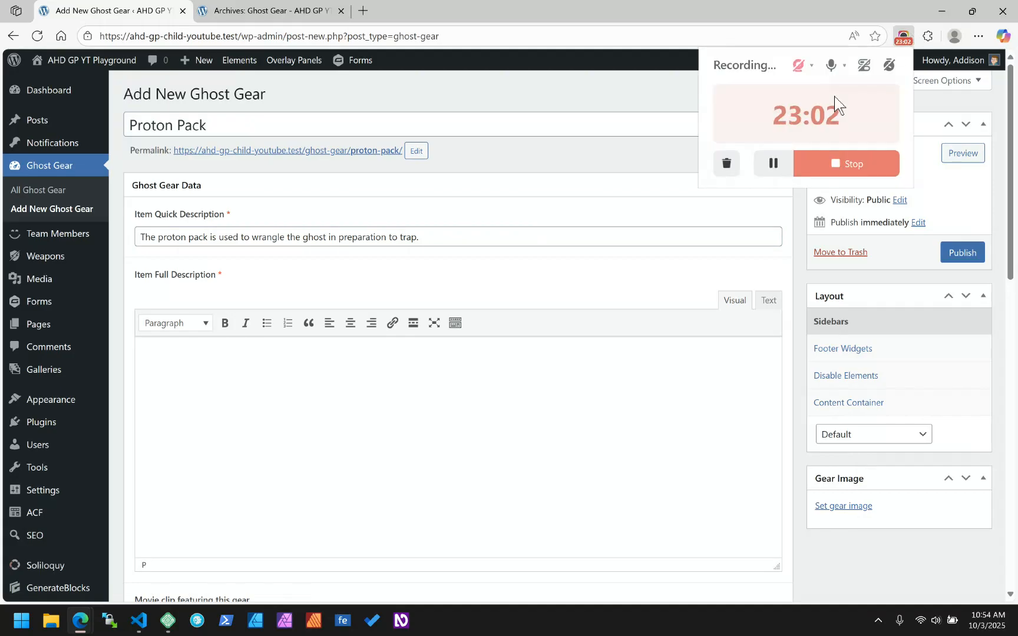
pyautogui.click(773, 163)
pyautogui.click(773, 164)
# Fill Item Full Description with the paragraph starting "The proton pack is a fictional energy-based capture device" and remove its [1] citation marker.
pyautogui.scroll(-3, 574, 297)
pyautogui.click(330, 253)
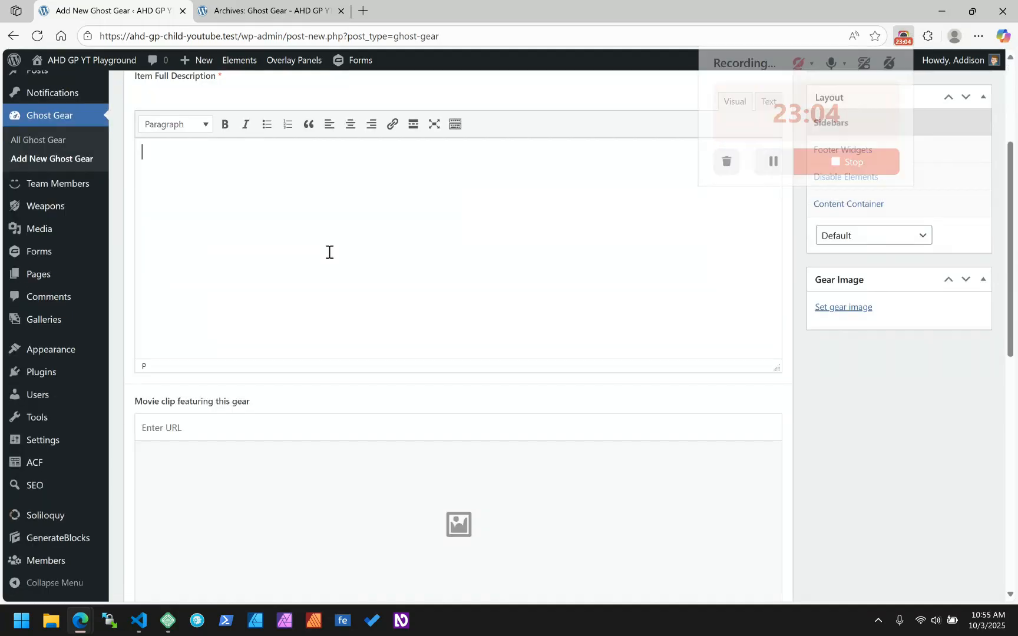
pyautogui.write('The proton pack is a fictional energy-based capture device, used for controlling and lassoing ghosts in the Ghostbusters universe.[1] First depicted in the film Ghostbusters, it has a hand-held wand ("Neutrona Wand" or particle thrower) connected to a backpack-sized nuclear accelerator. It controls a stream of highly focused and radially polarized protons that electrostatically controls the negatively charged energy of a ghost, allowing it to be held in the stream.')
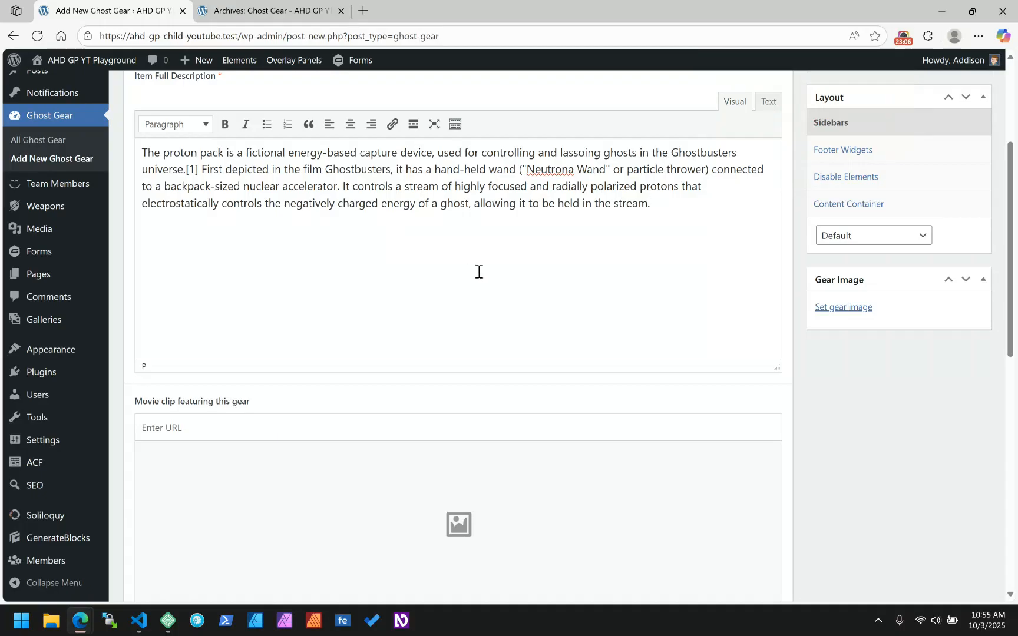
pyautogui.scroll(2, 480, 274)
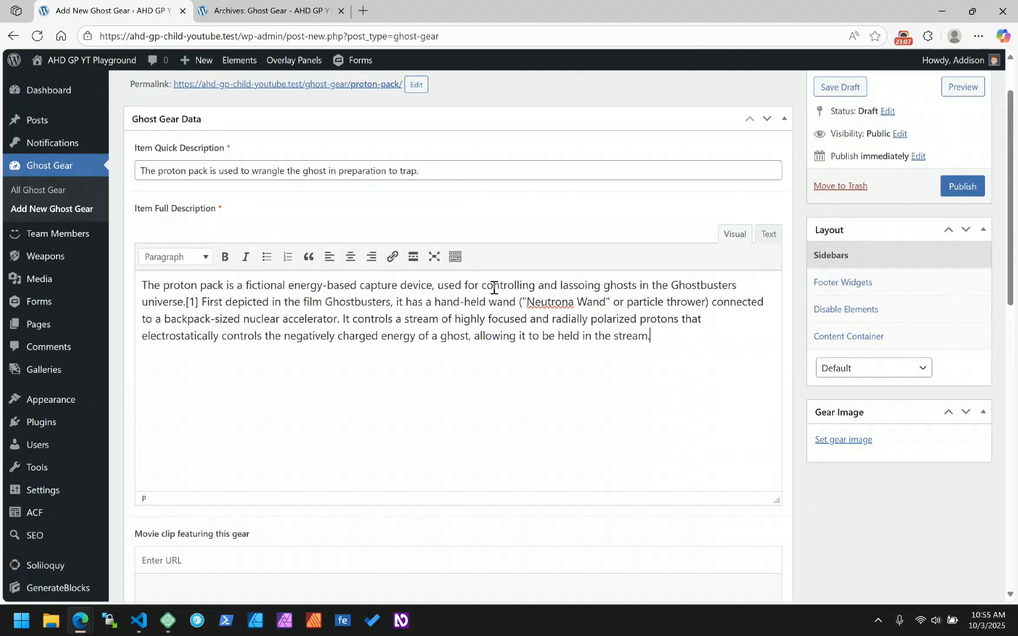
pyautogui.click(199, 303)
pyautogui.press('BackSpace')
pyautogui.press('BackSpace')
pyautogui.press('BackSpace')
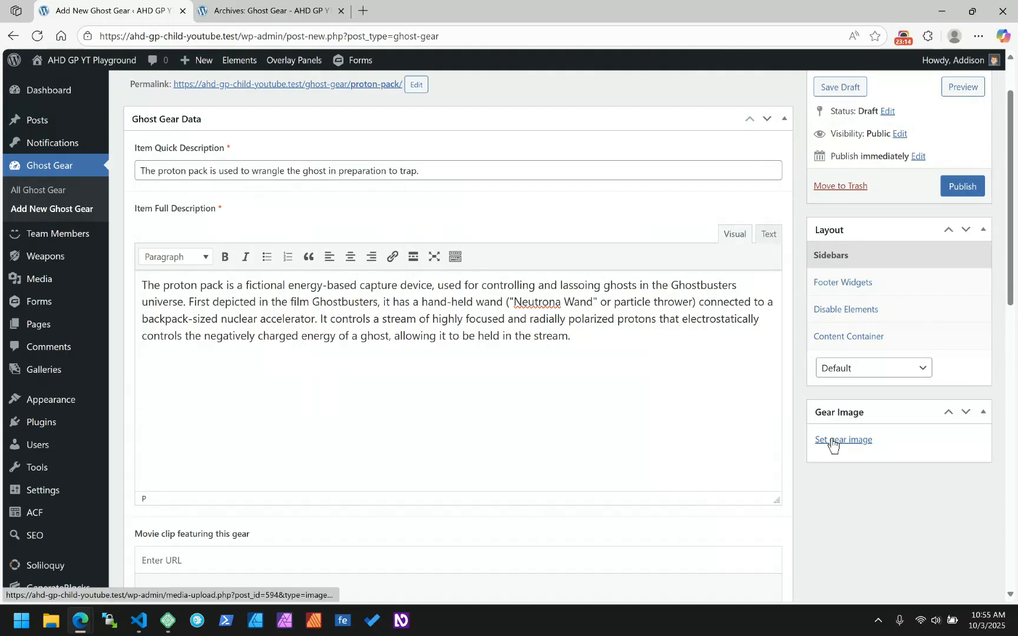
pyautogui.scroll(-3, 610, 434)
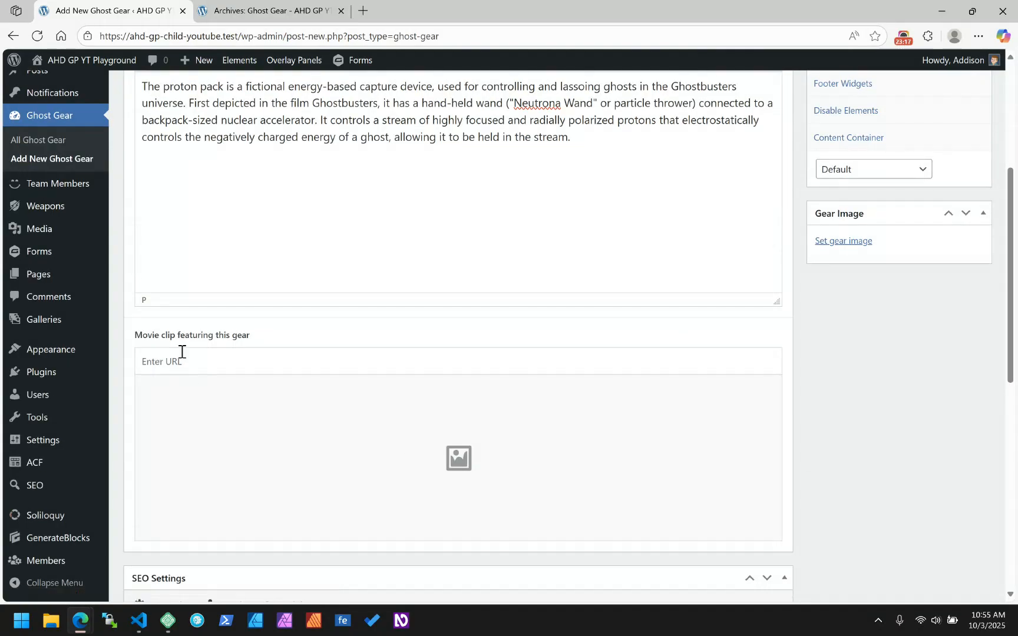
pyautogui.scroll(5, 902, 400)
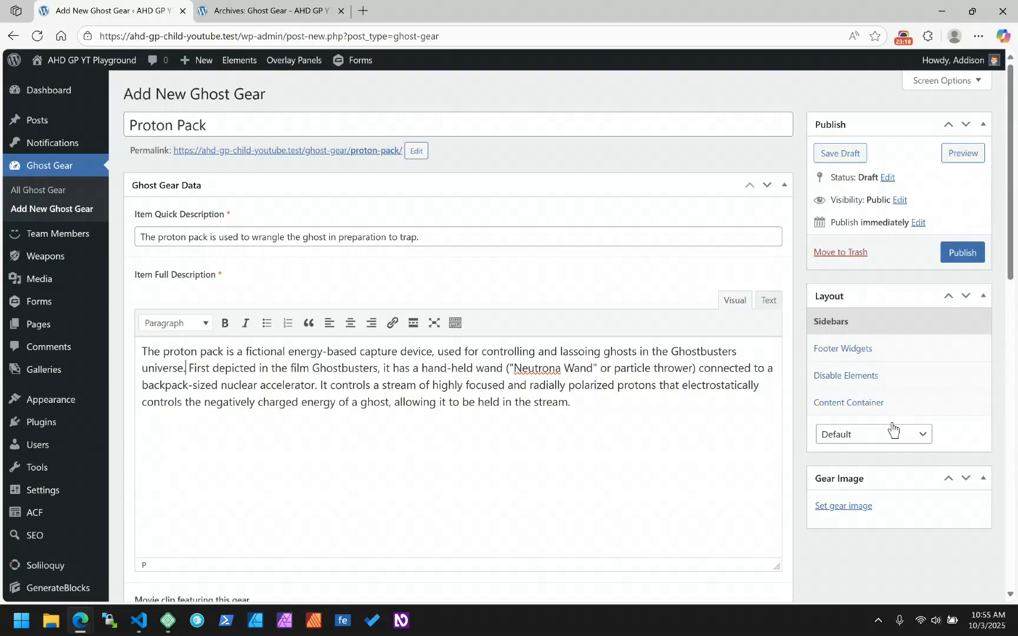
# Upload Proton-pack-and-DO-ghost-4-Copy__web.webp from the Desktop folder for use as the gear image.
pyautogui.click(844, 505)
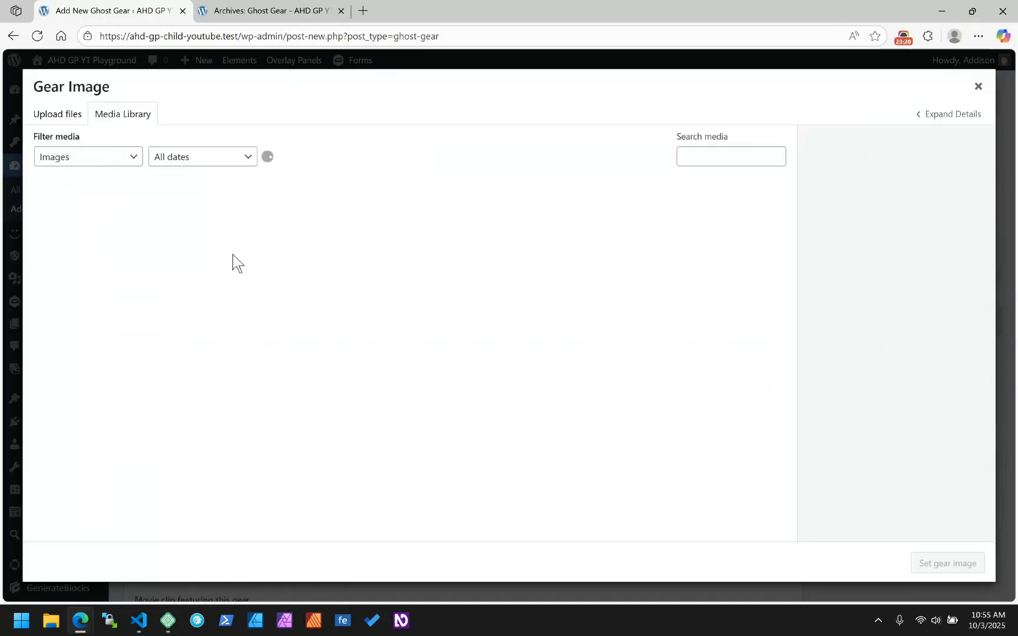
pyautogui.click(50, 121)
pyautogui.click(489, 322)
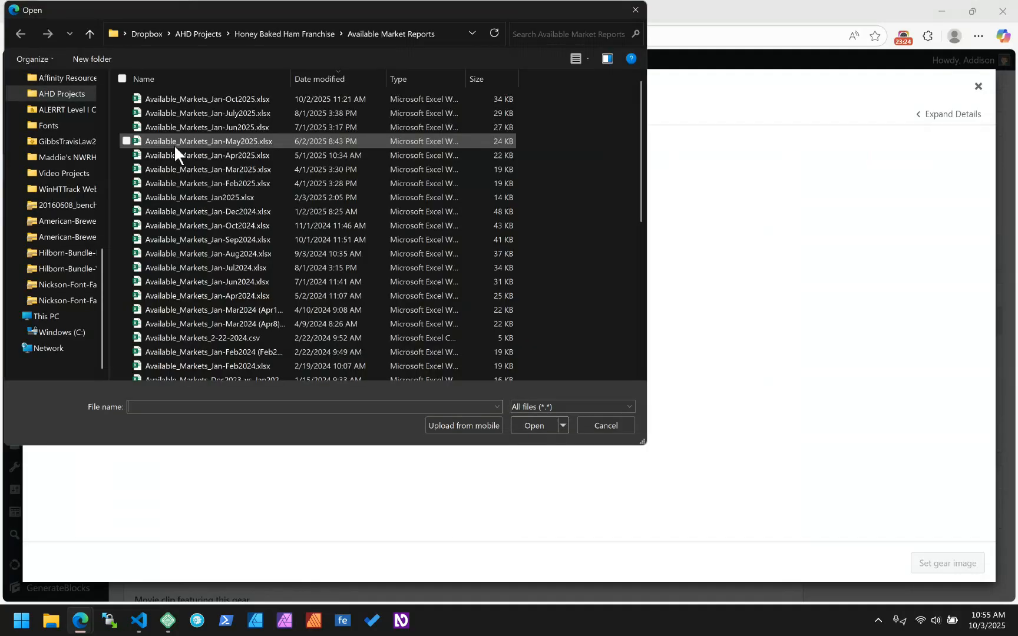
pyautogui.scroll(3, 59, 141)
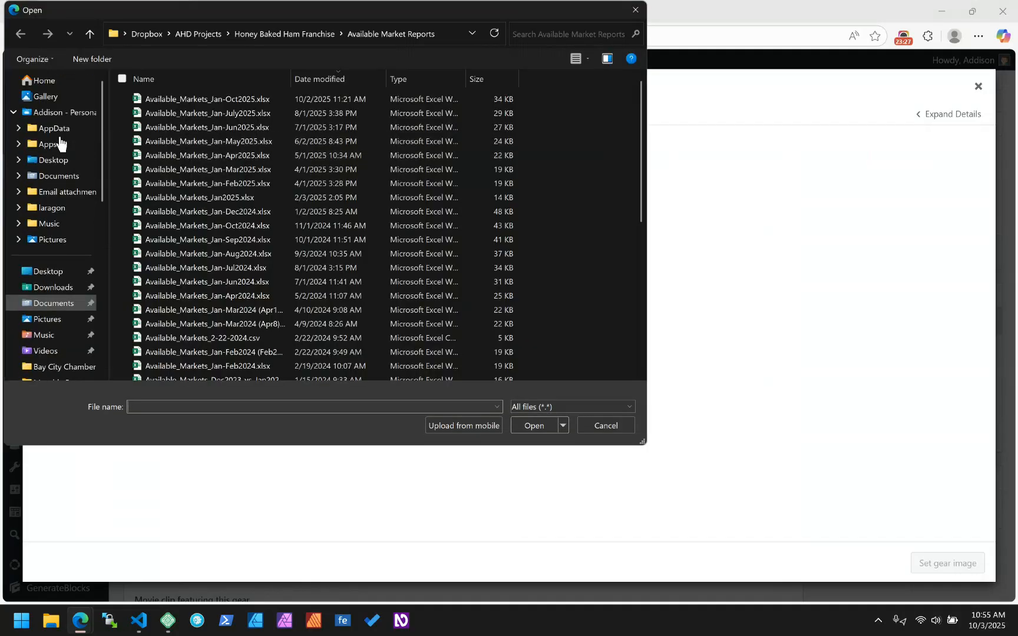
pyautogui.click(44, 272)
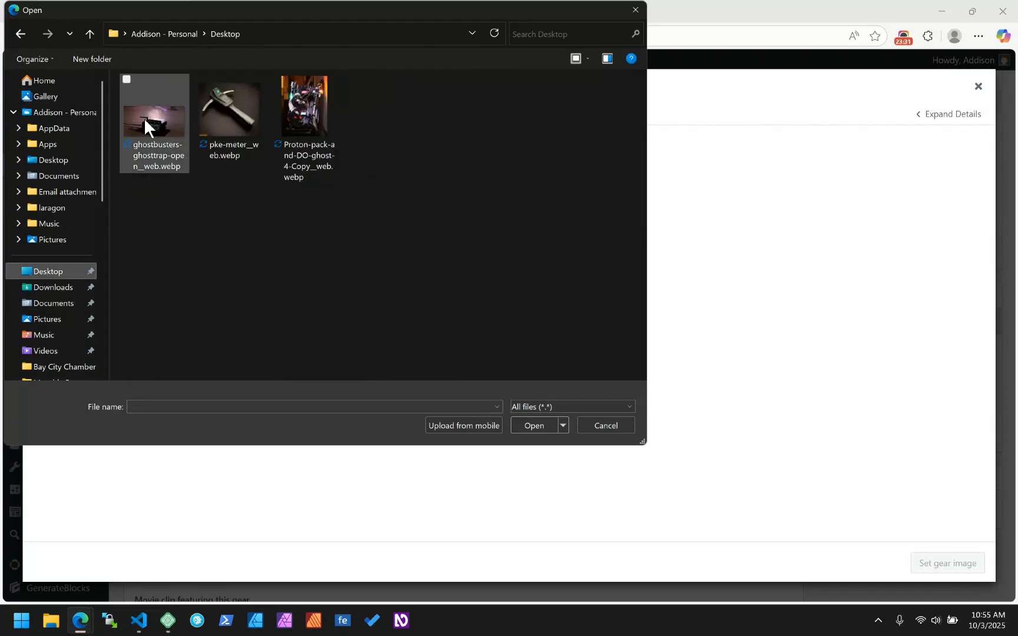
pyautogui.doubleClick(313, 111)
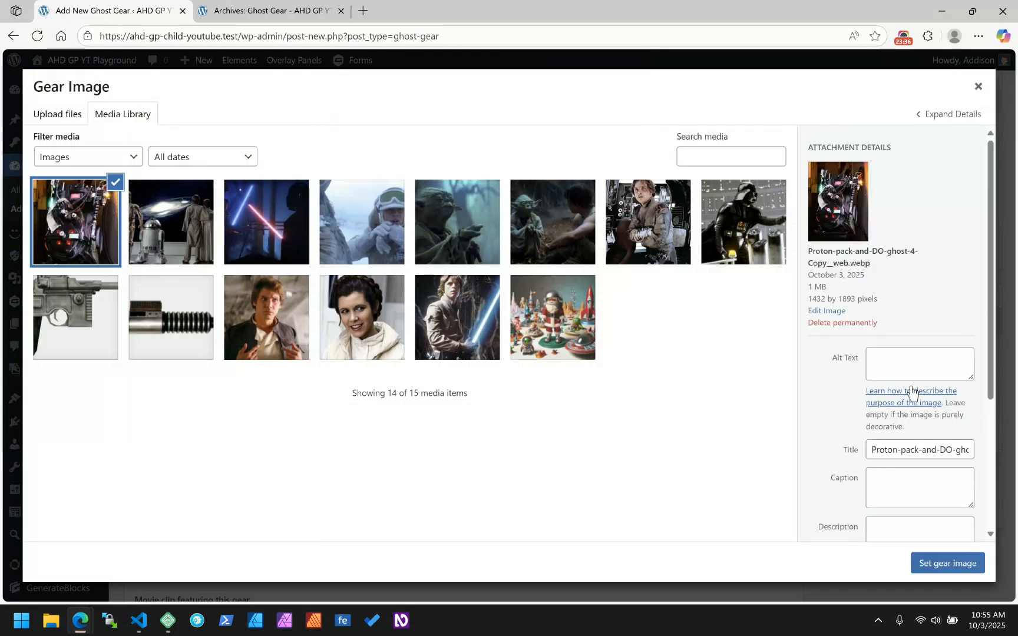
# Give the uploaded image the alt text "Proton pack", clear its title, and set it as the gear image.
pyautogui.click(902, 367)
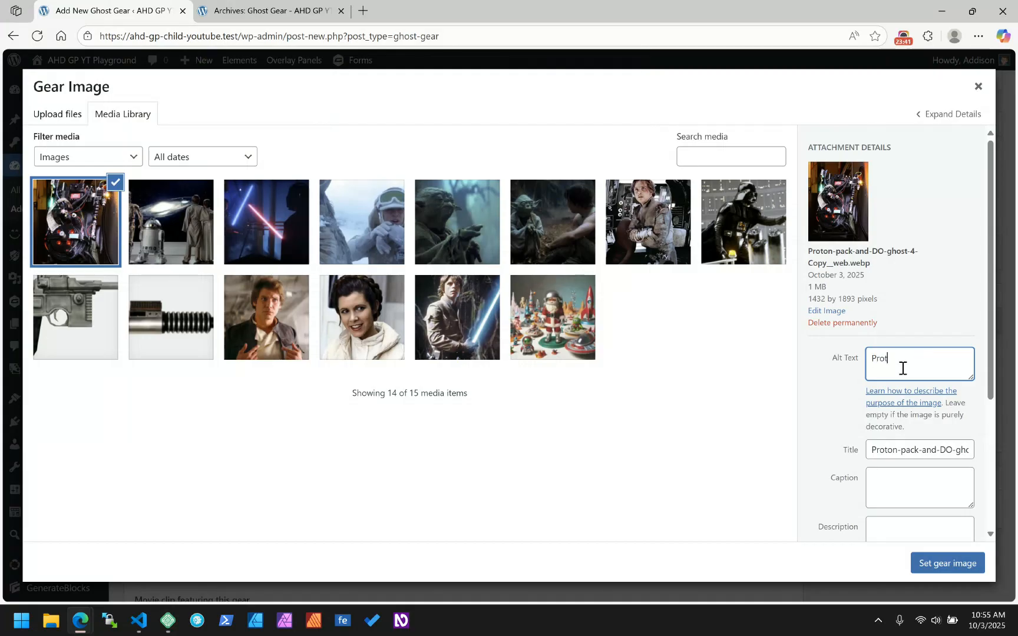
pyautogui.write('Protn')
pyautogui.press('BackSpace')
pyautogui.write('on pack')
pyautogui.press('Tab')
pyautogui.press('Tab')
pyautogui.press('BackSpace')
pyautogui.press('Tab')
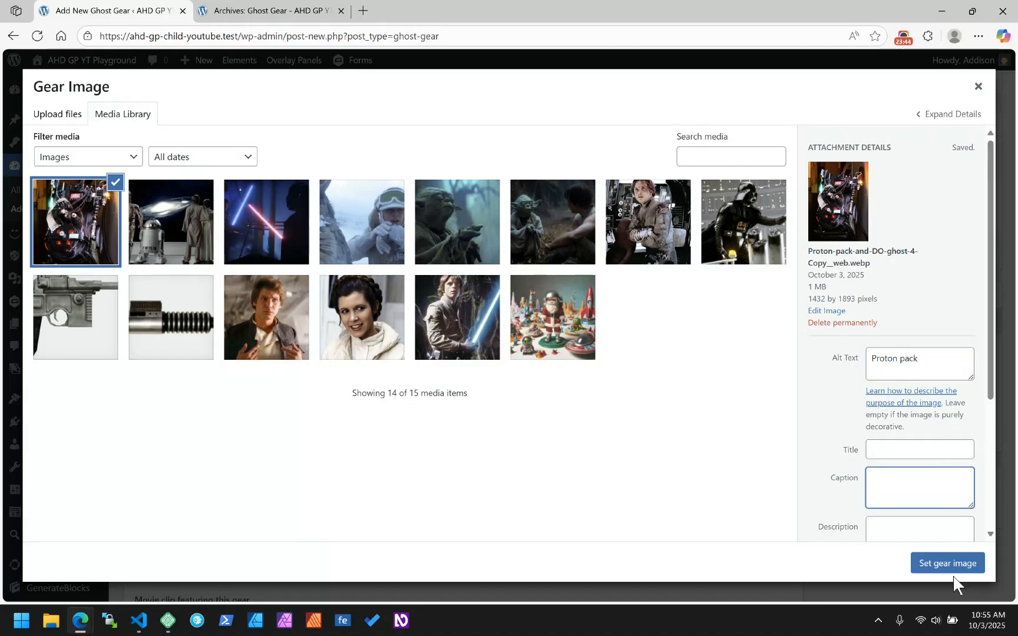
pyautogui.click(953, 561)
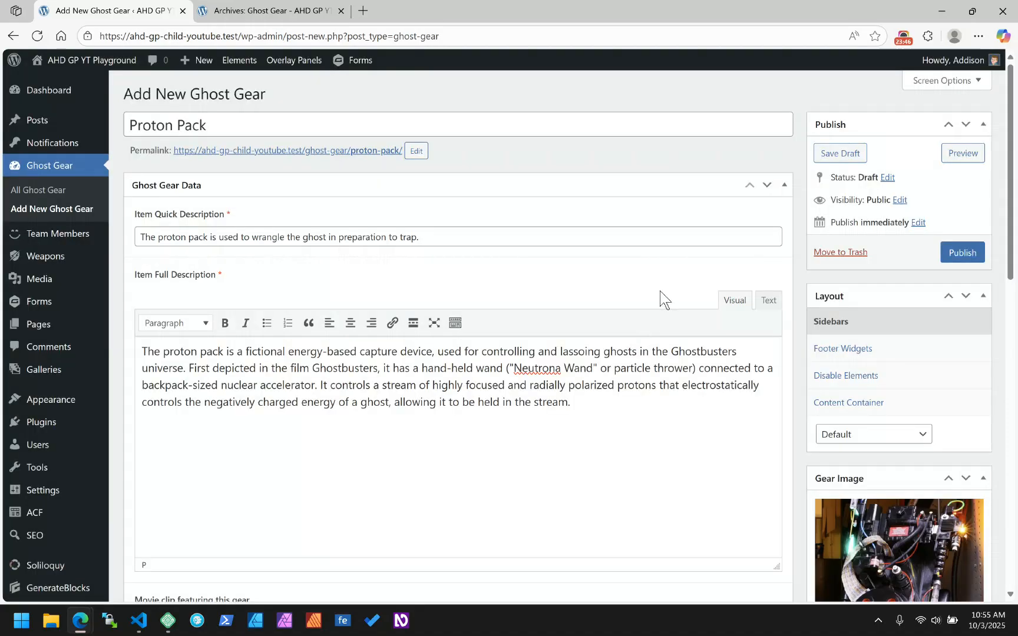
# Publish the Proton Pack item and reload the Ghost Gear archive page in the other browser tab.
pyautogui.click(958, 252)
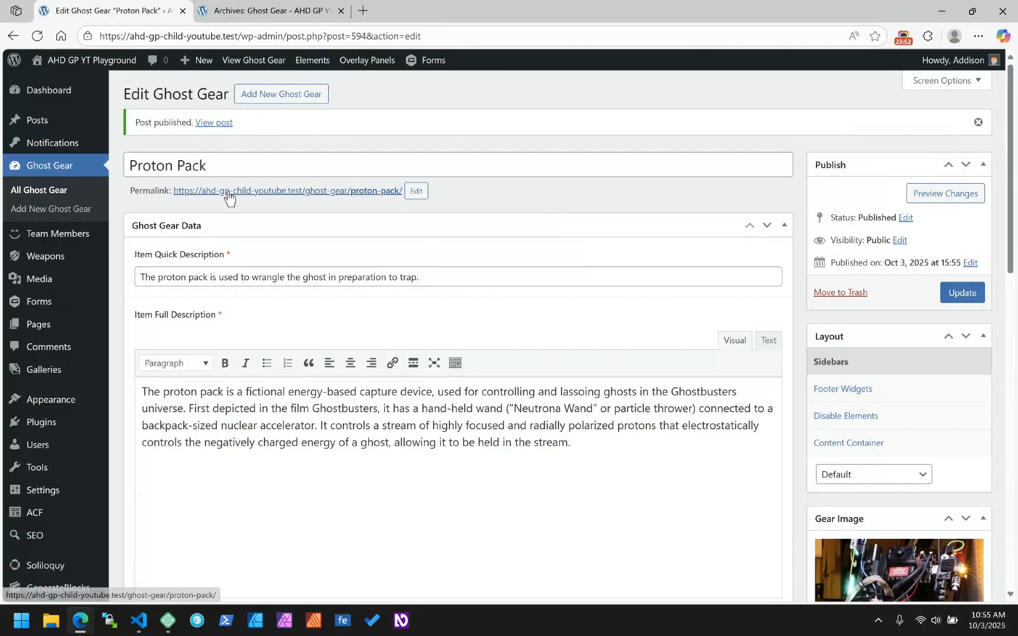
pyautogui.rightClick(267, 192)
pyautogui.click(266, 13)
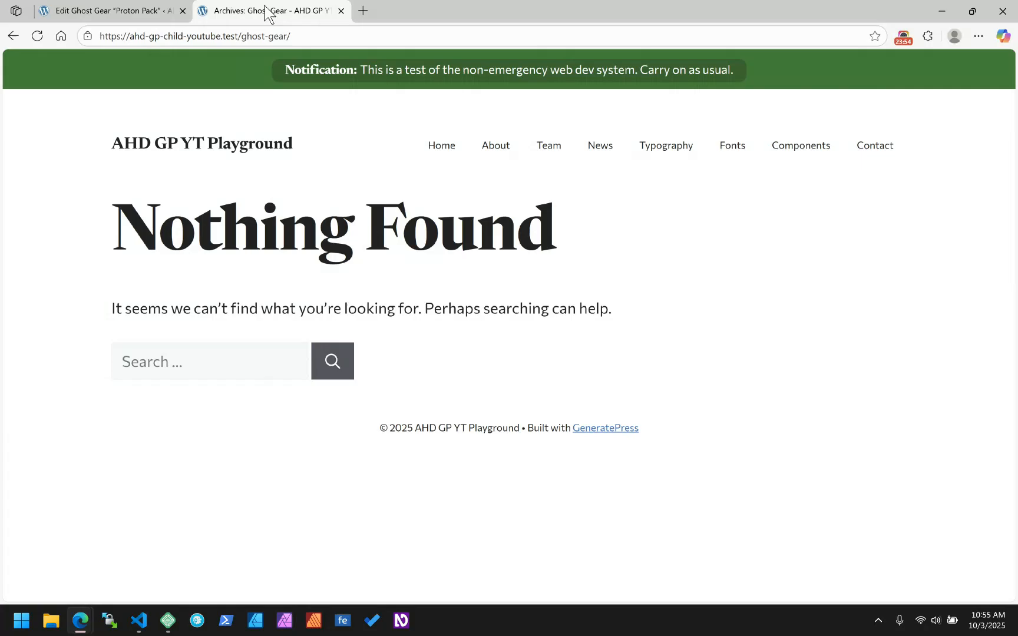
pyautogui.click(36, 36)
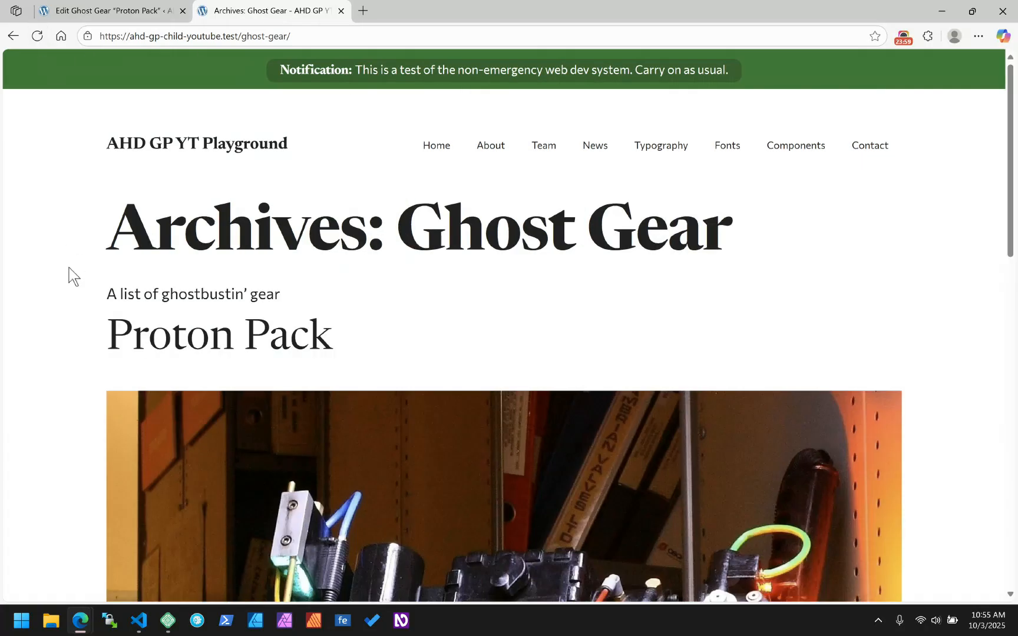
# Check the archive description and Proton Pack entry on the Ghost Gear archive, then review the item's single page.
pyautogui.moveTo(284, 298); pyautogui.dragTo(103, 301)
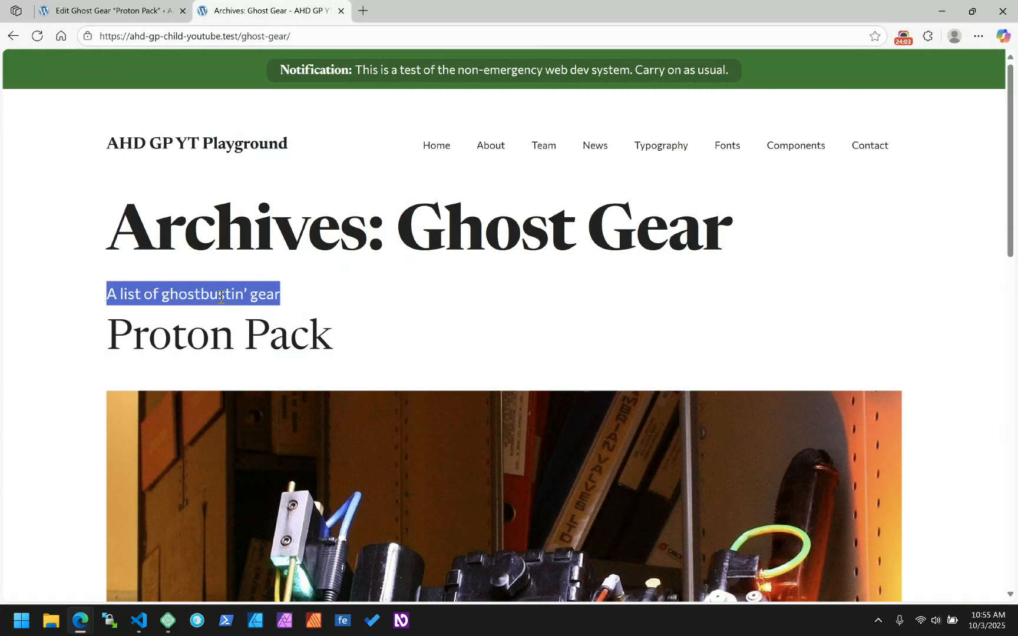
pyautogui.click(168, 295)
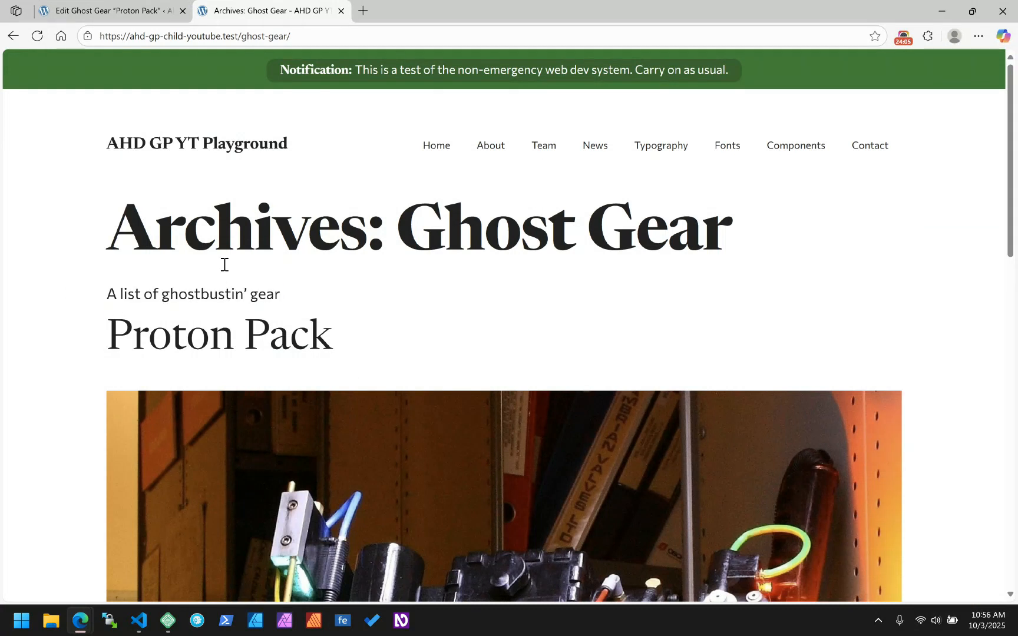
pyautogui.scroll(-5, 103, 382)
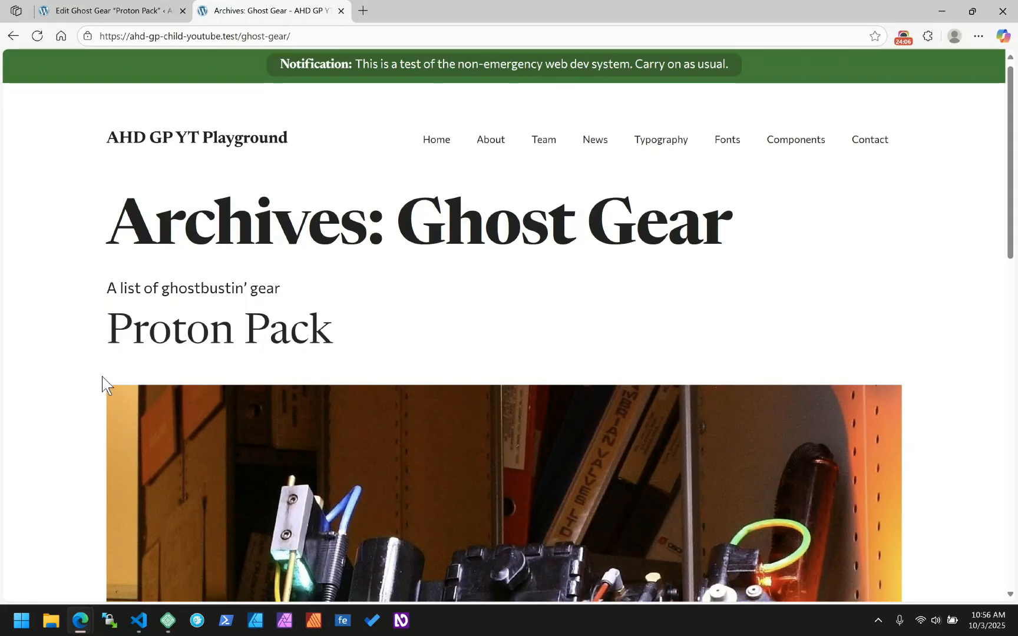
pyautogui.scroll(-5, 103, 386)
pyautogui.scroll(10, 118, 393)
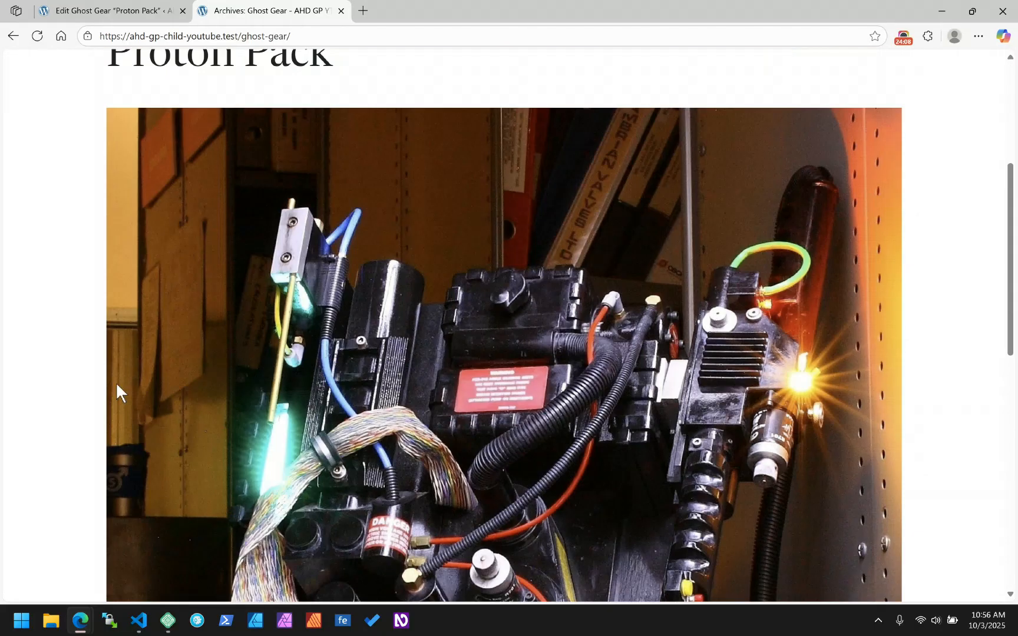
pyautogui.click(293, 357)
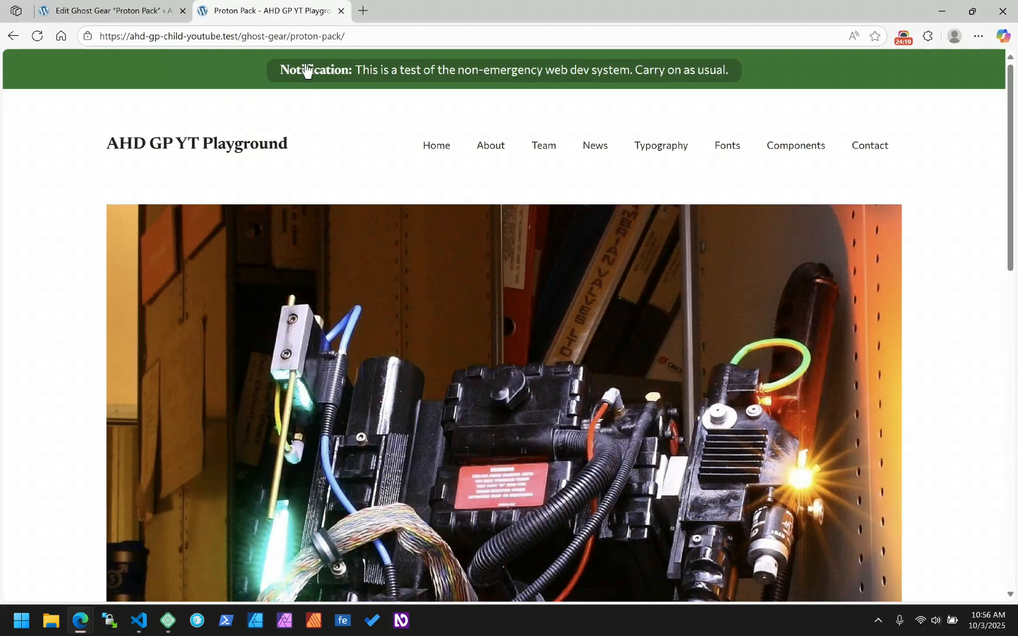
pyautogui.scroll(-10, 271, 353)
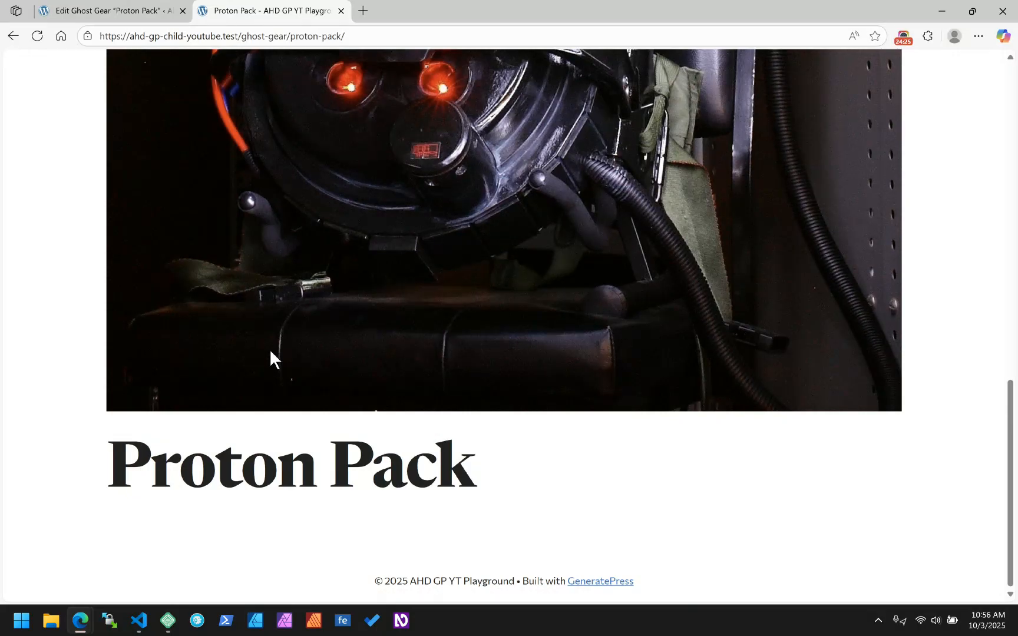
pyautogui.scroll(10, 331, 348)
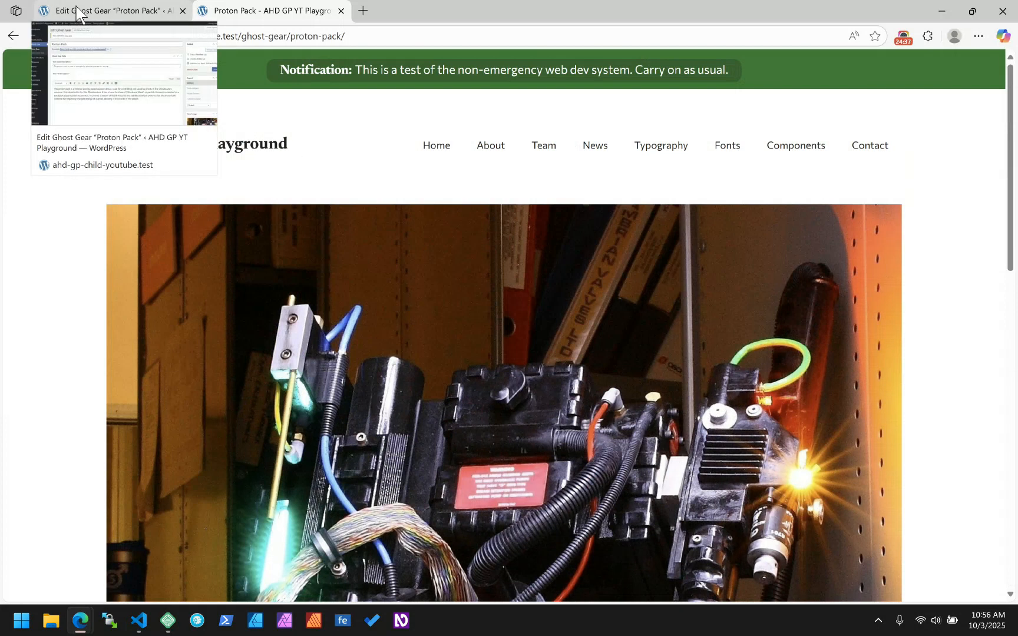
# Return to the Ghost Gear archive and examine its ghost-gear URL slug and page heading.
pyautogui.click(13, 36)
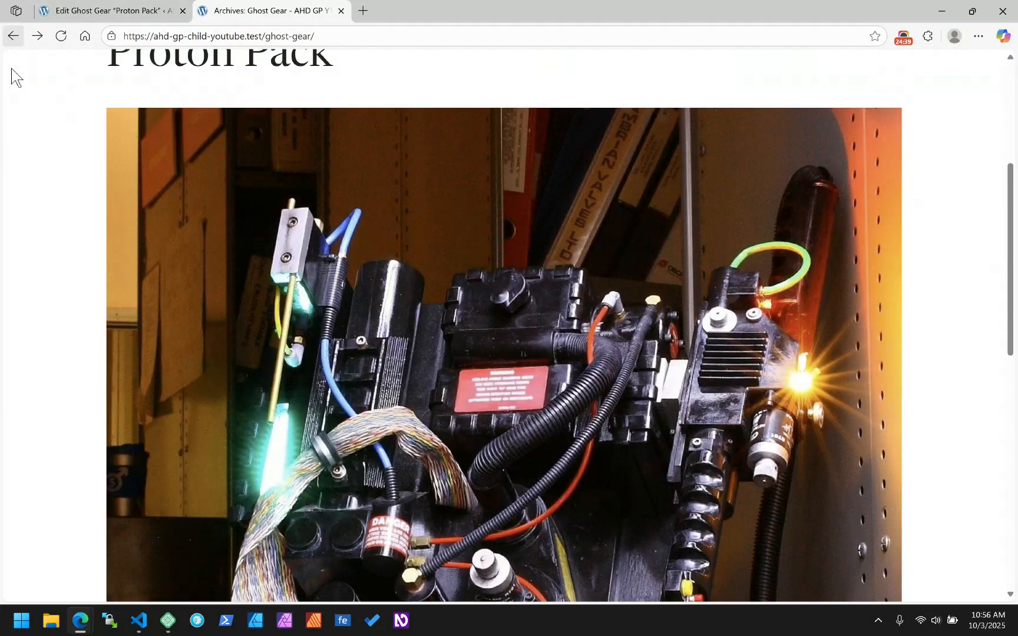
pyautogui.scroll(5, 337, 87)
pyautogui.moveTo(312, 38); pyautogui.dragTo(267, 32)
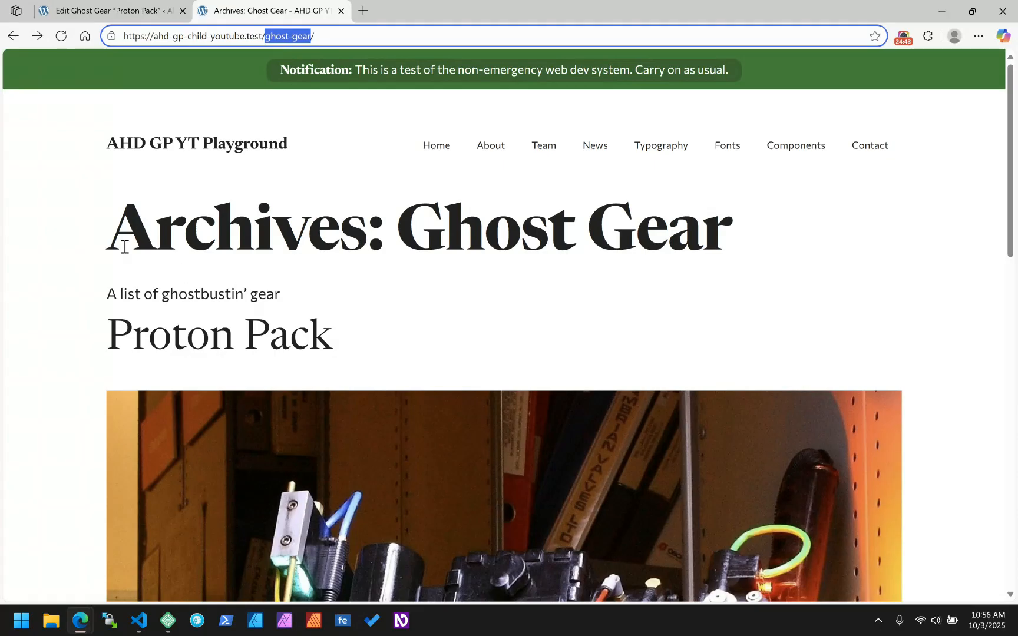
pyautogui.moveTo(112, 236); pyautogui.dragTo(740, 229)
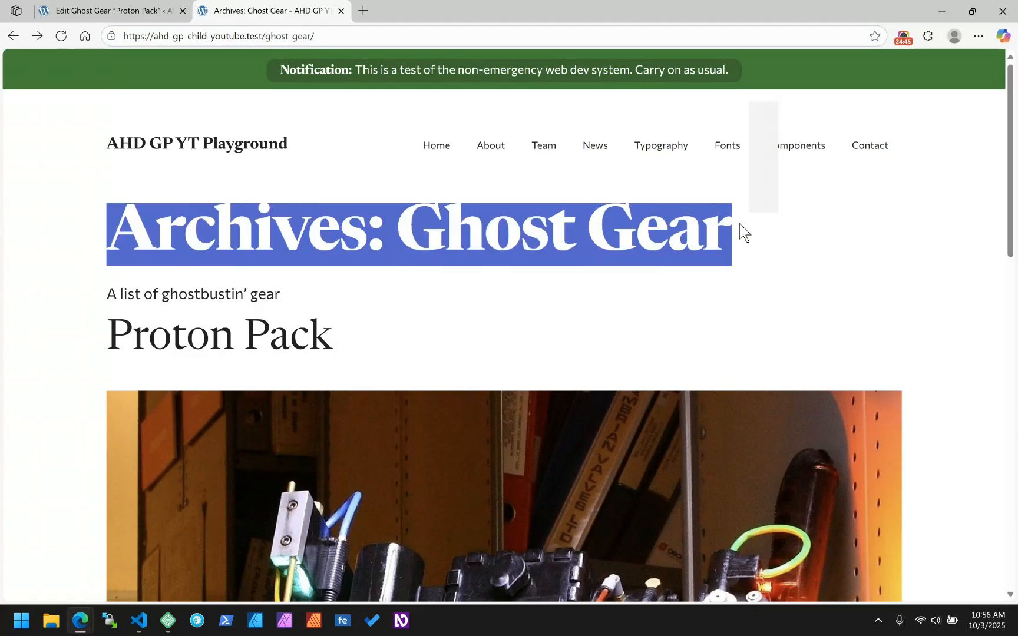
pyautogui.click(338, 38)
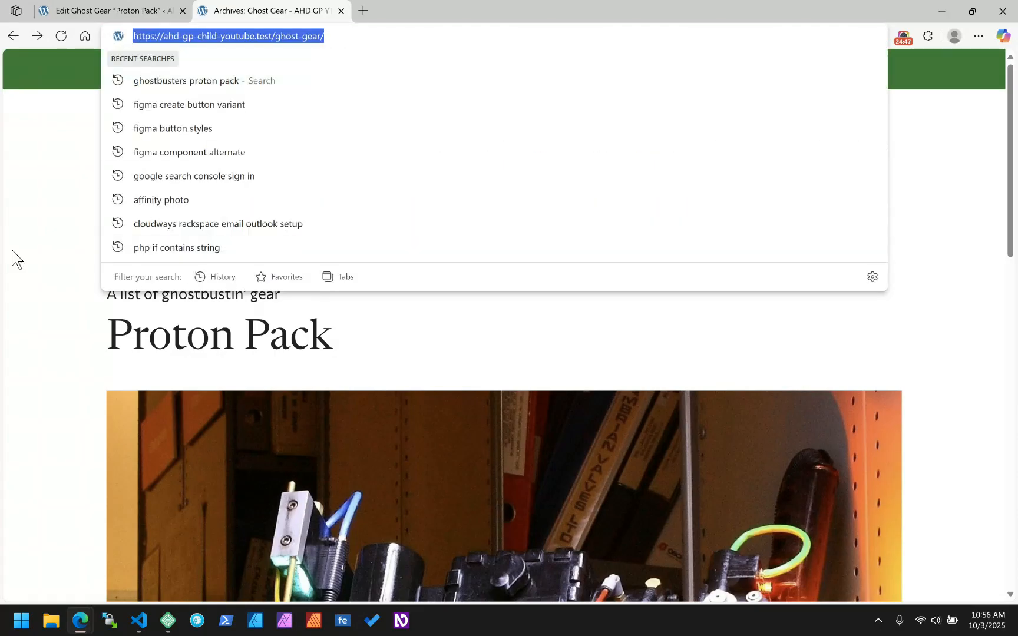
pyautogui.click(47, 267)
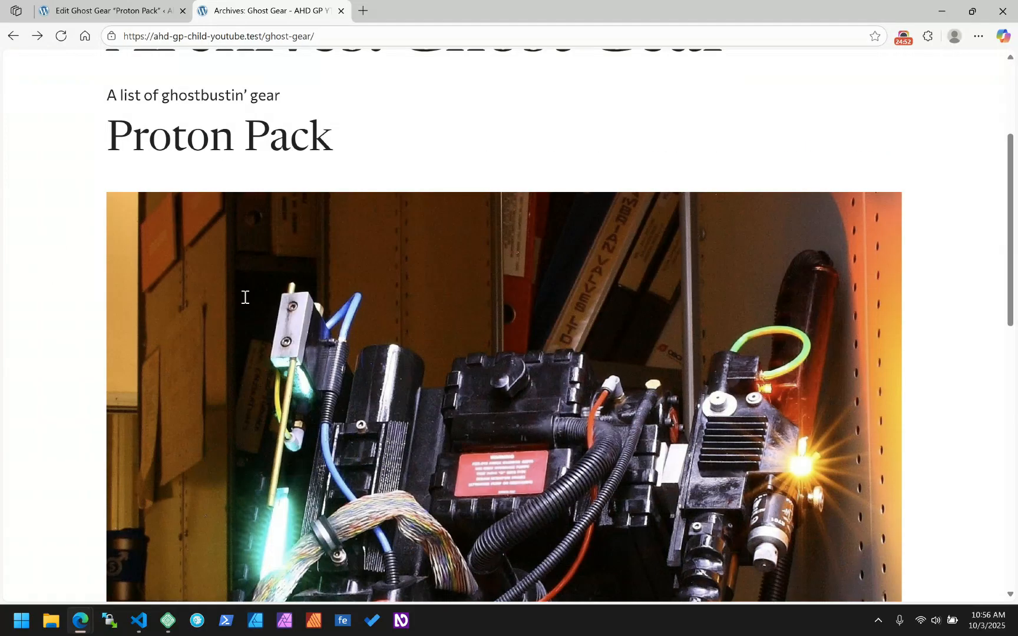
# Inspect the ghost-gear part of the Proton Pack page's URL, then go back to the item's edit screen.
pyautogui.scroll(-3, 246, 298)
pyautogui.click(275, 170)
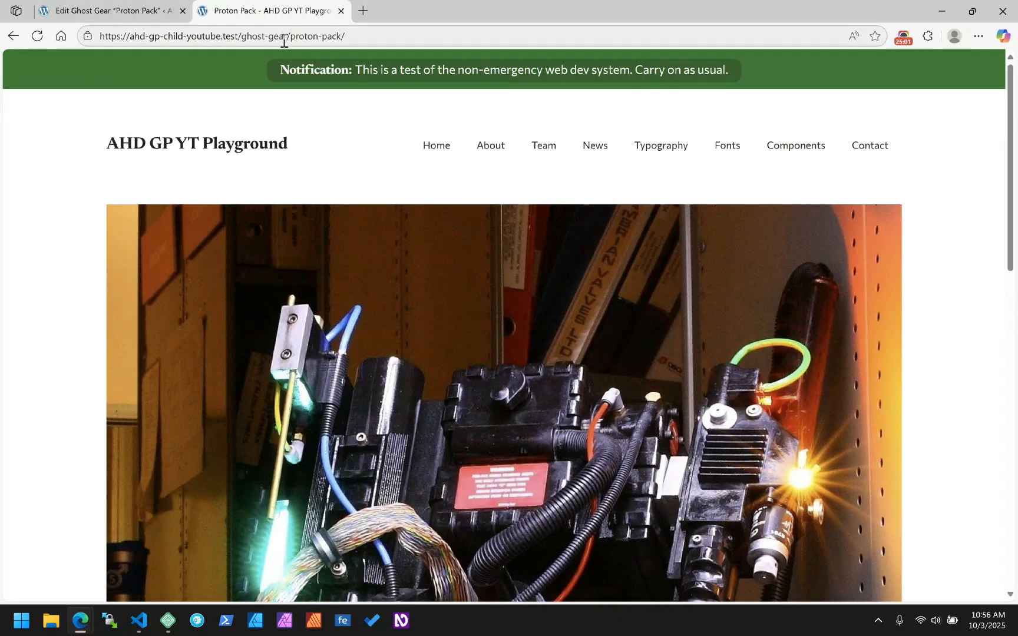
pyautogui.moveTo(287, 36); pyautogui.dragTo(241, 37)
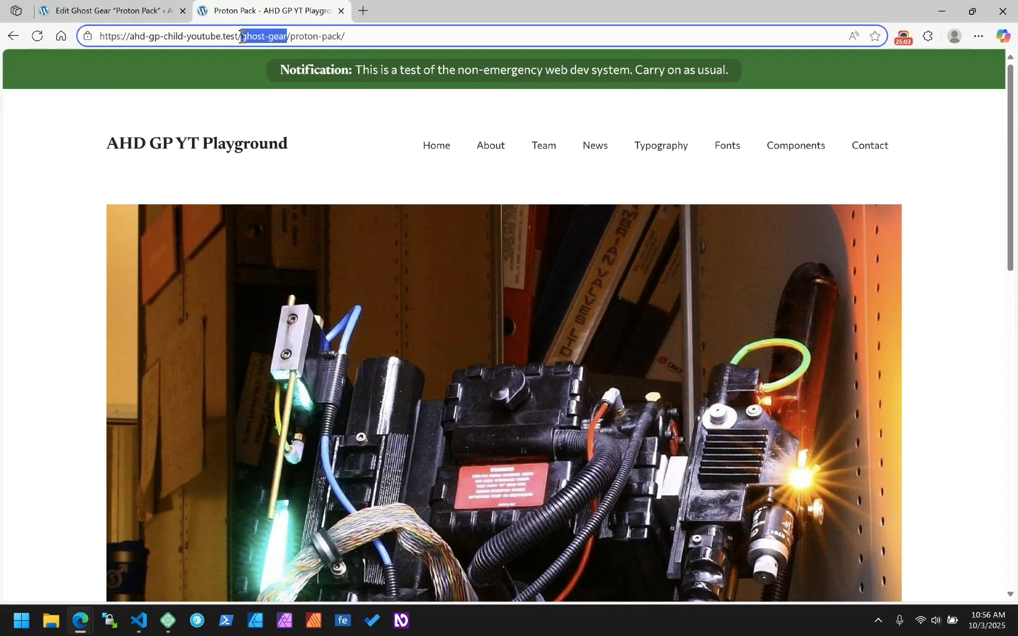
pyautogui.click(13, 36)
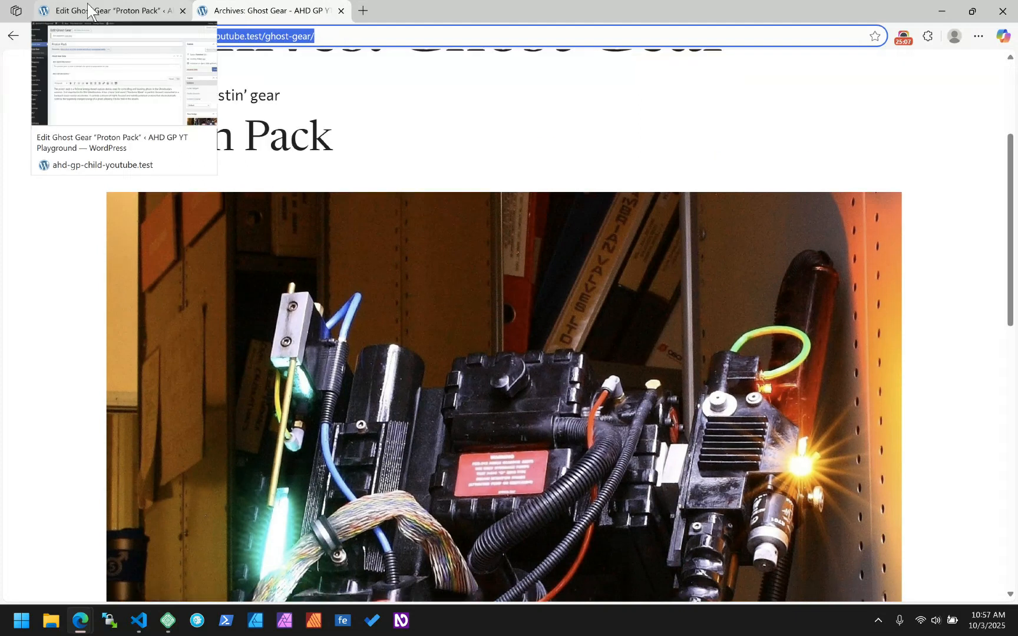
pyautogui.click(87, 3)
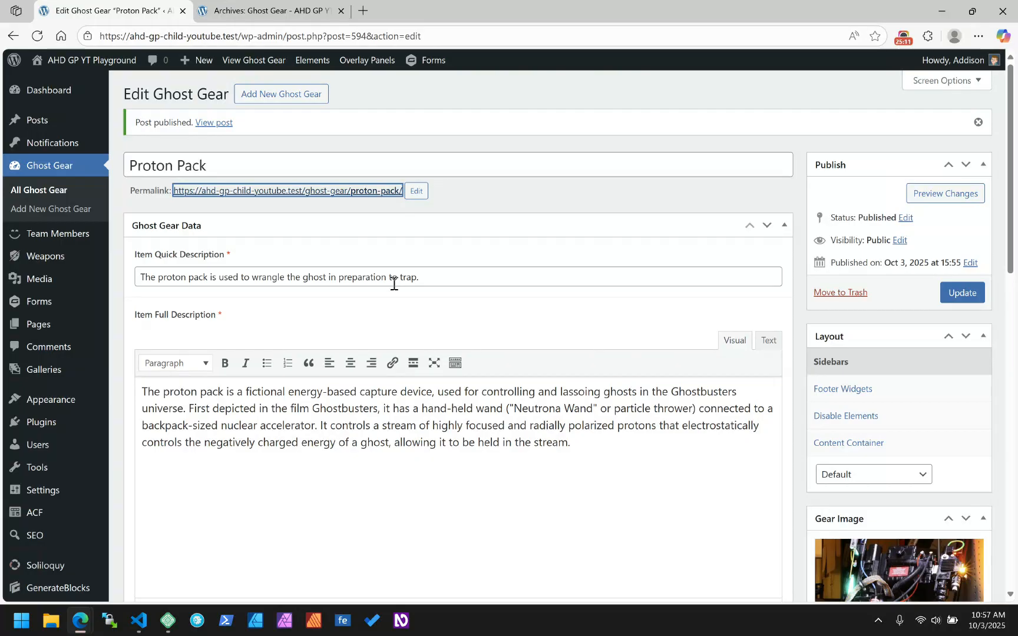
pyautogui.click(520, 192)
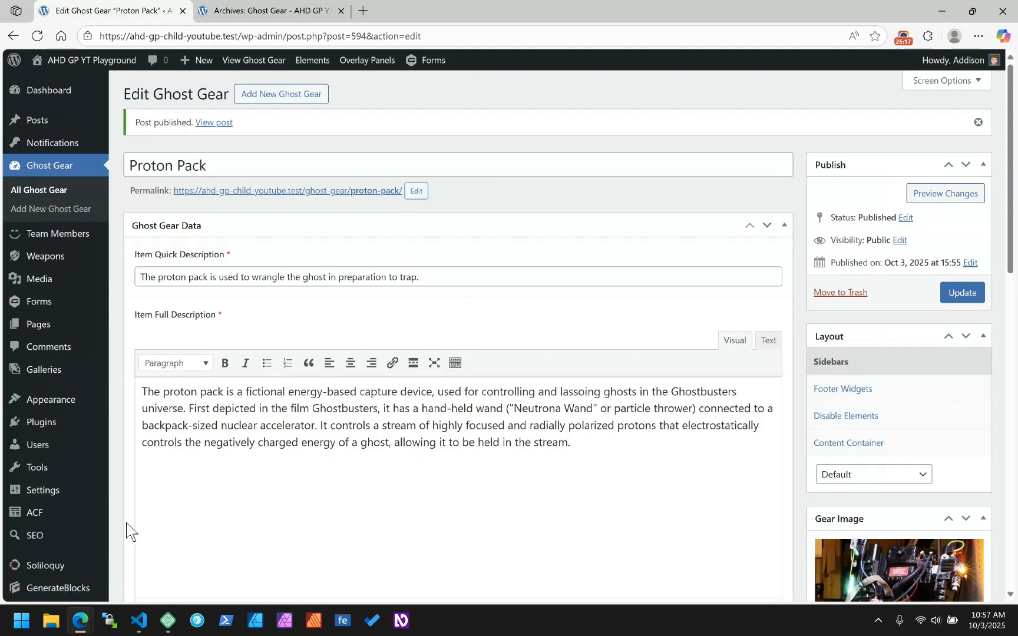
# Switch to the Visual Studio Code window for the site and open functions.php from the generatepress-child theme folder.
pyautogui.click(139, 621)
pyautogui.click(546, 255)
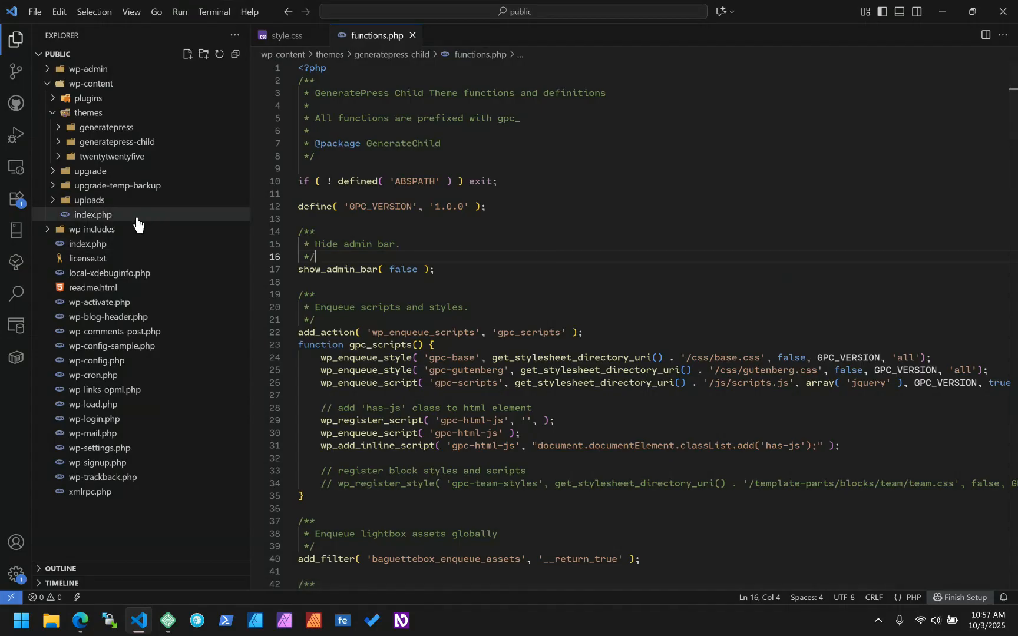
pyautogui.click(57, 143)
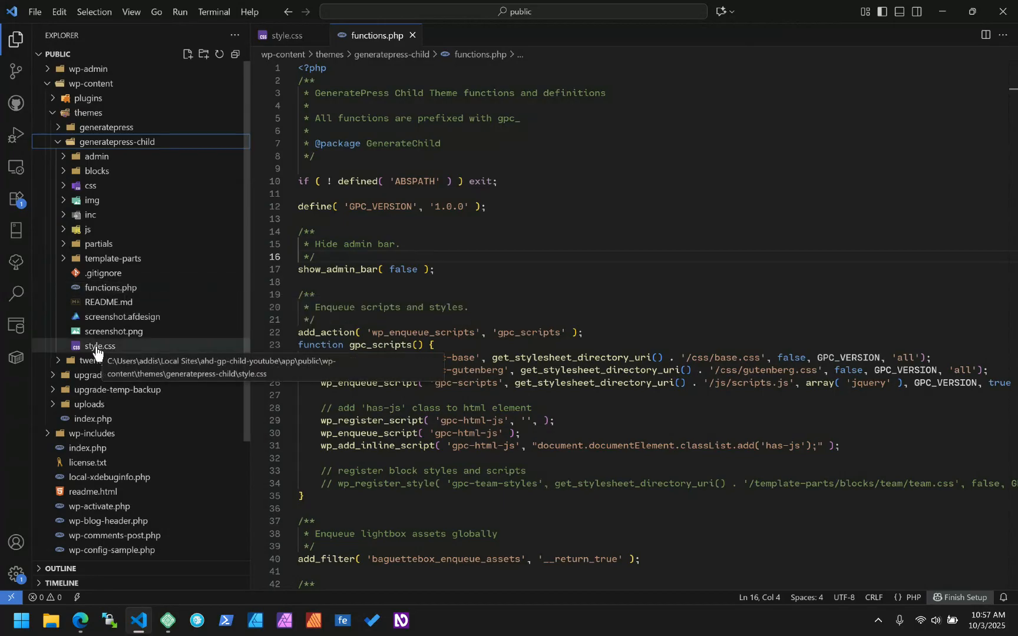
pyautogui.click(105, 293)
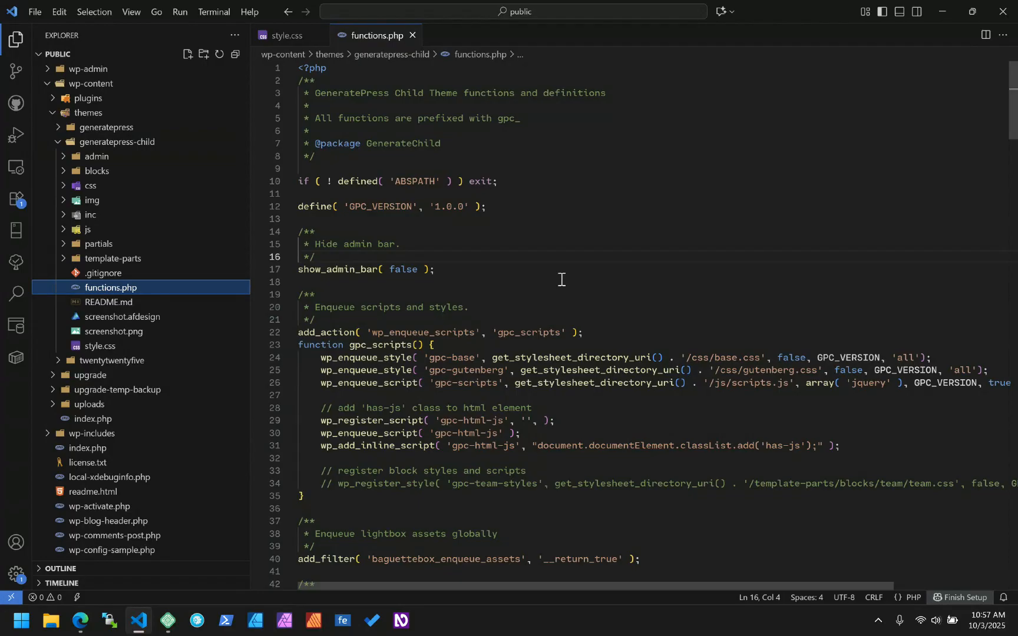
# Find the generatepress.php include near the end of functions.php and expand the child theme's inc folder.
pyautogui.scroll(-20, 562, 280)
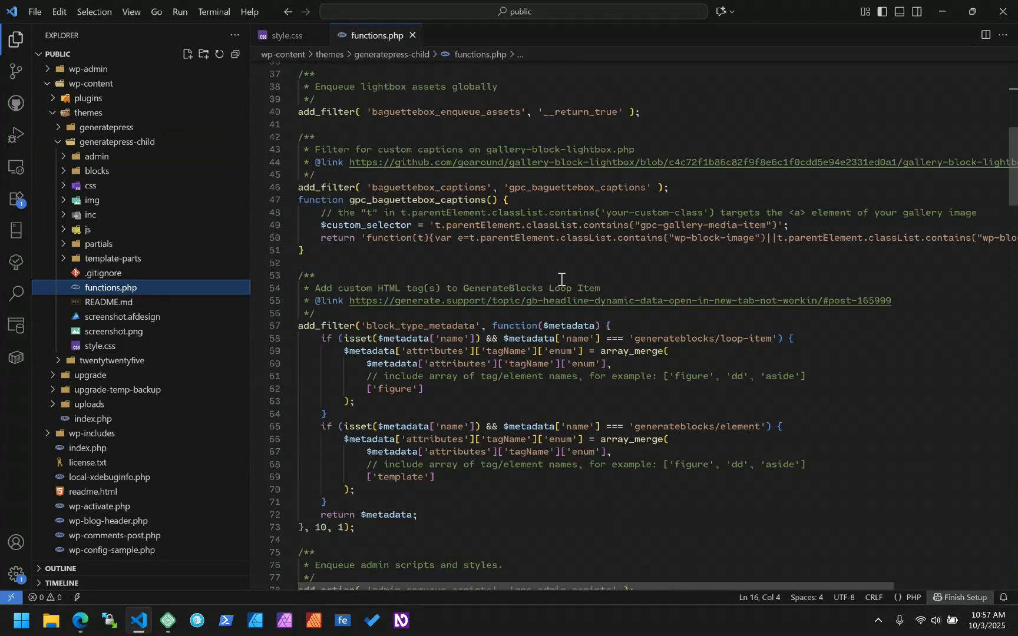
pyautogui.scroll(-20, 562, 279)
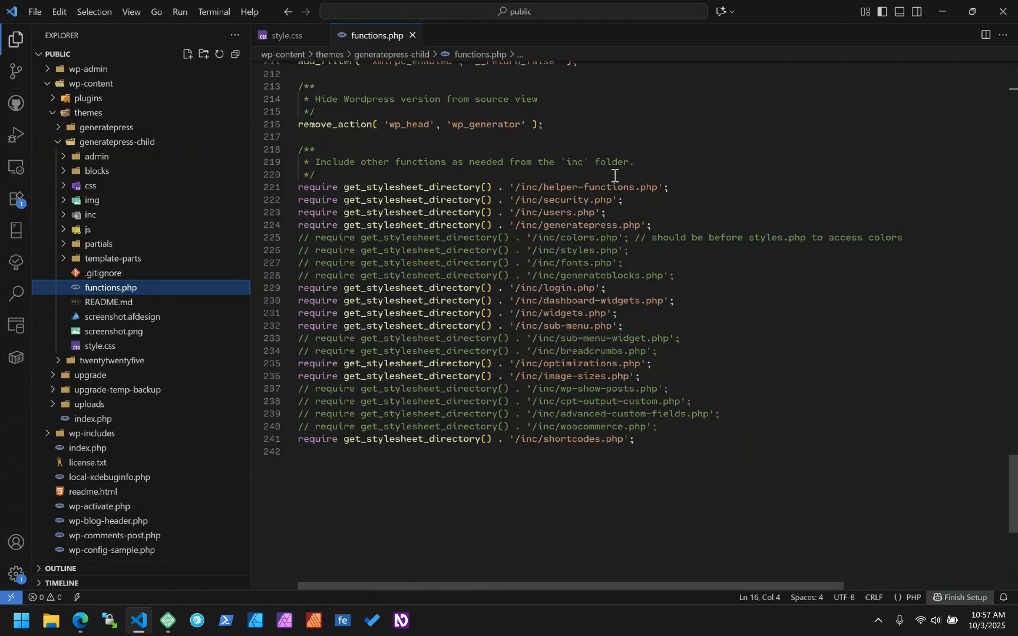
pyautogui.doubleClick(562, 227)
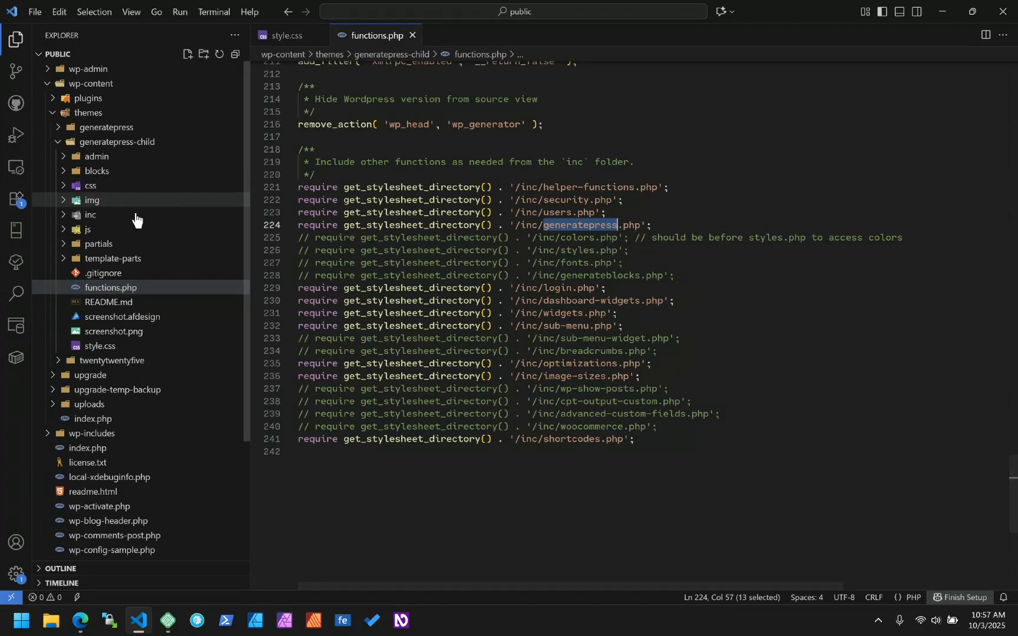
pyautogui.click(63, 216)
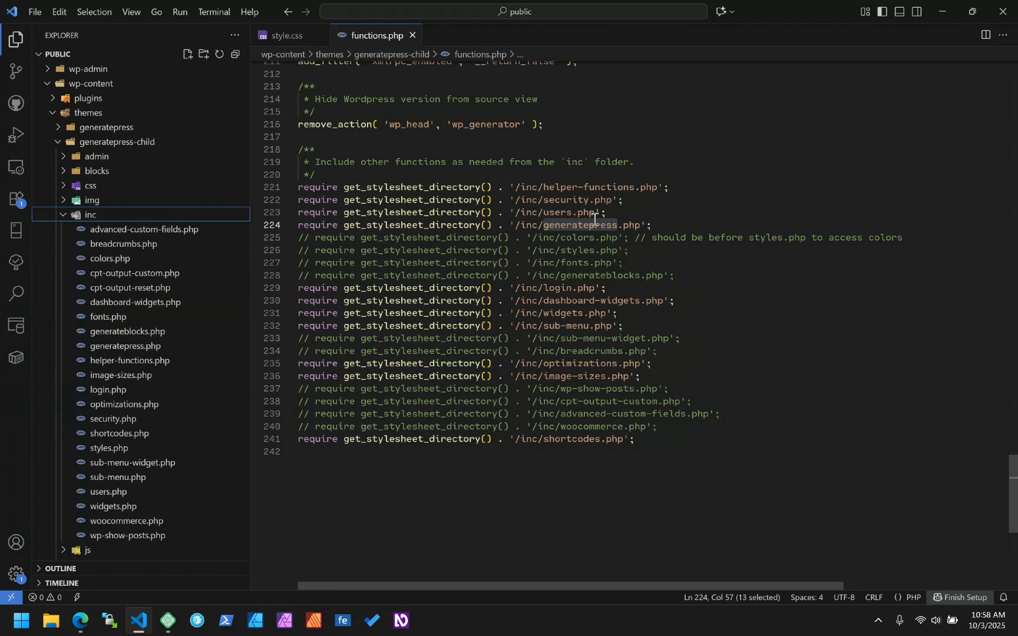
# Open generatepress.php from the inc folder and examine the gpc_remove_meta_boxes function with its add_meta_boxes hook and layout options meta box.
pyautogui.moveTo(409, 221)
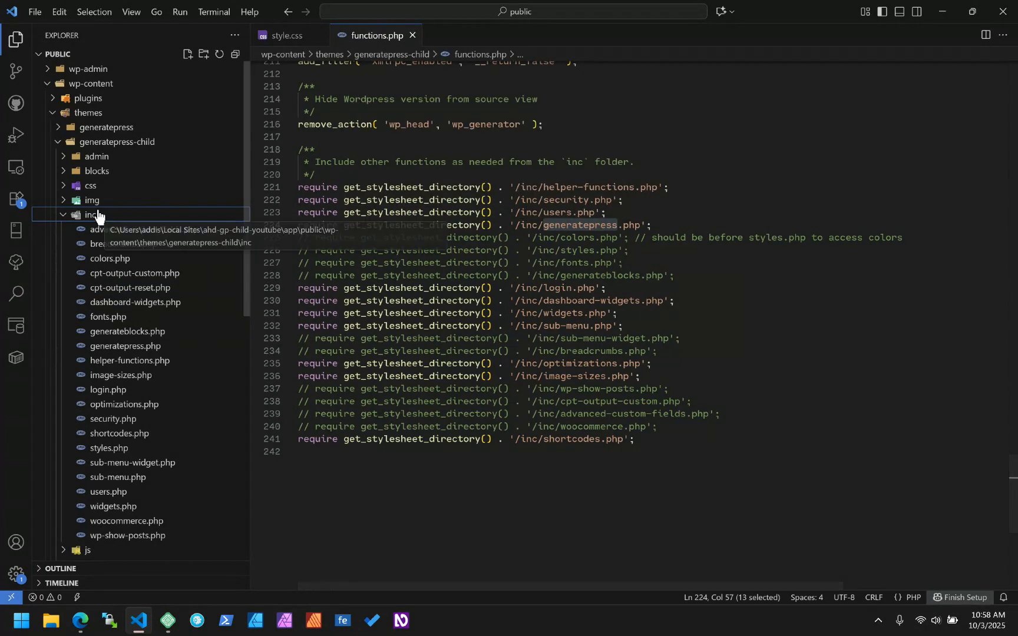
pyautogui.click(130, 347)
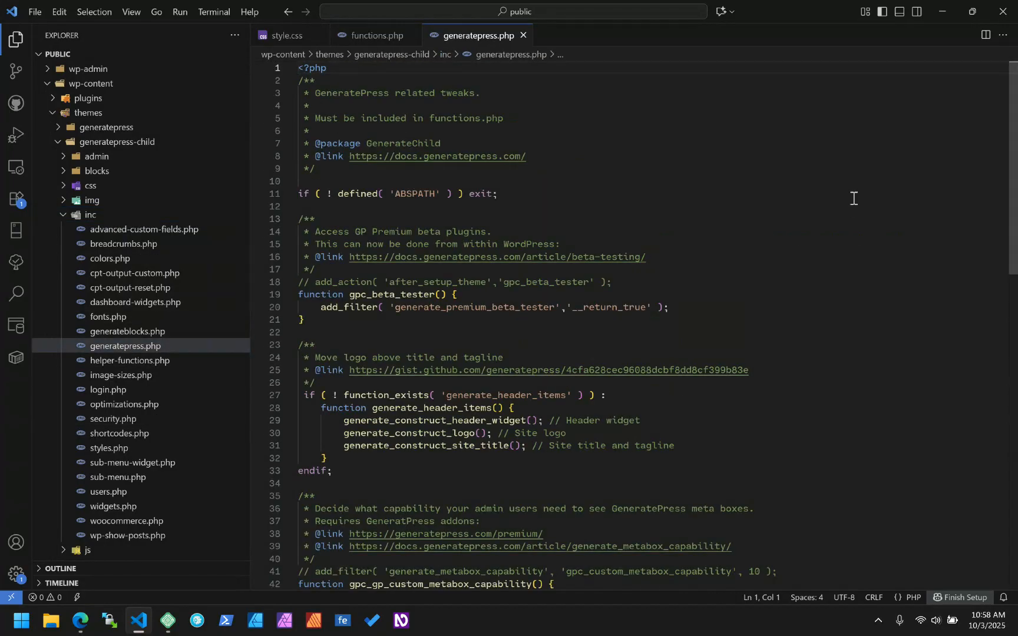
pyautogui.scroll(-9, 854, 199)
pyautogui.scroll(-3, 853, 199)
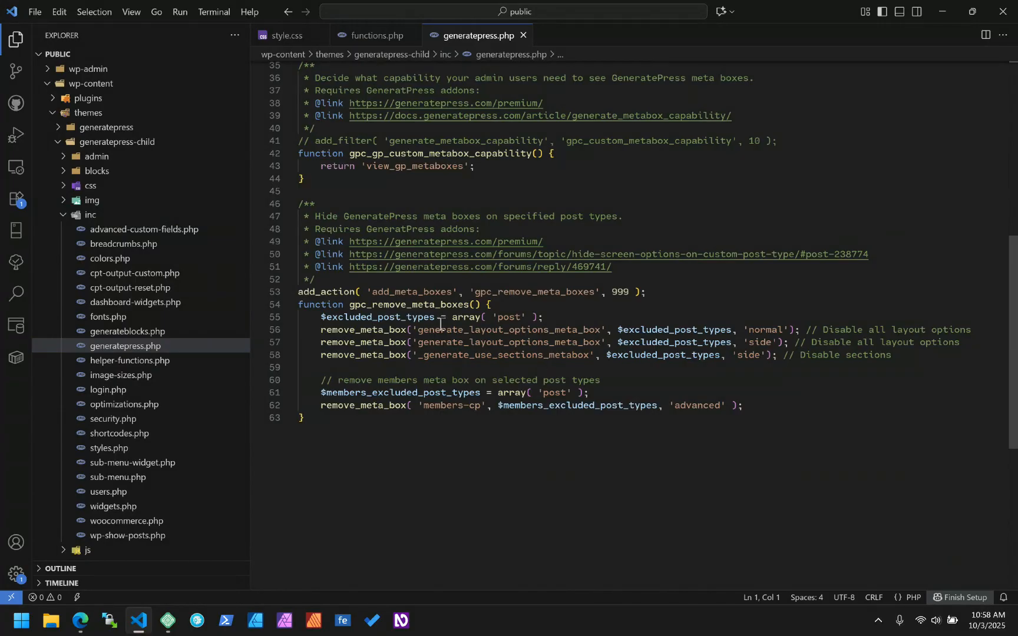
pyautogui.doubleClick(414, 293)
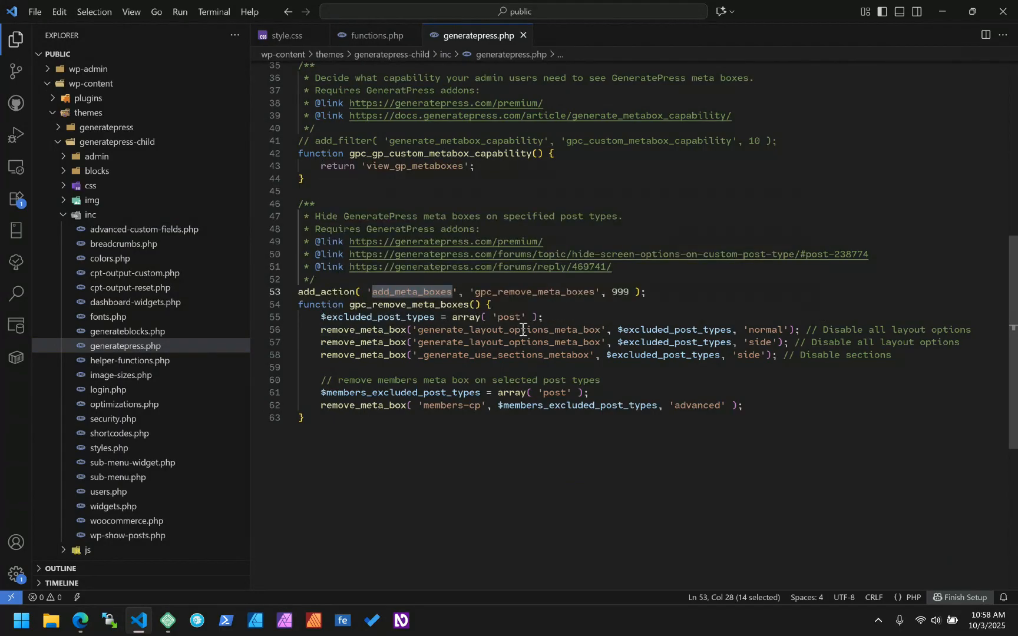
pyautogui.doubleClick(450, 331)
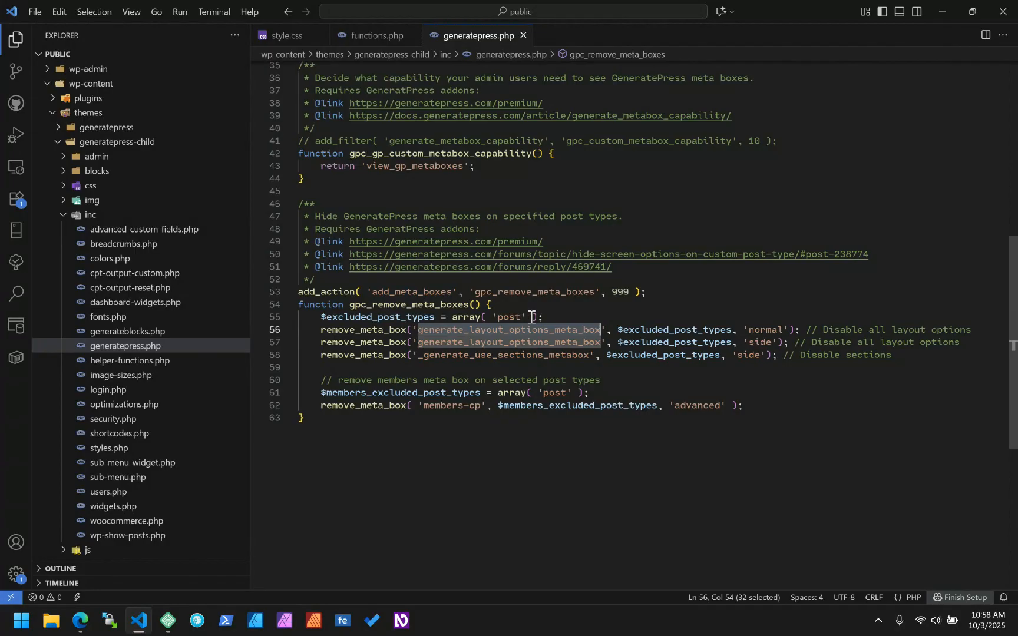
# Add 'ghost-gear' after 'post' in the $excluded_post_types array and save generatepress.php.
pyautogui.doubleClick(367, 319)
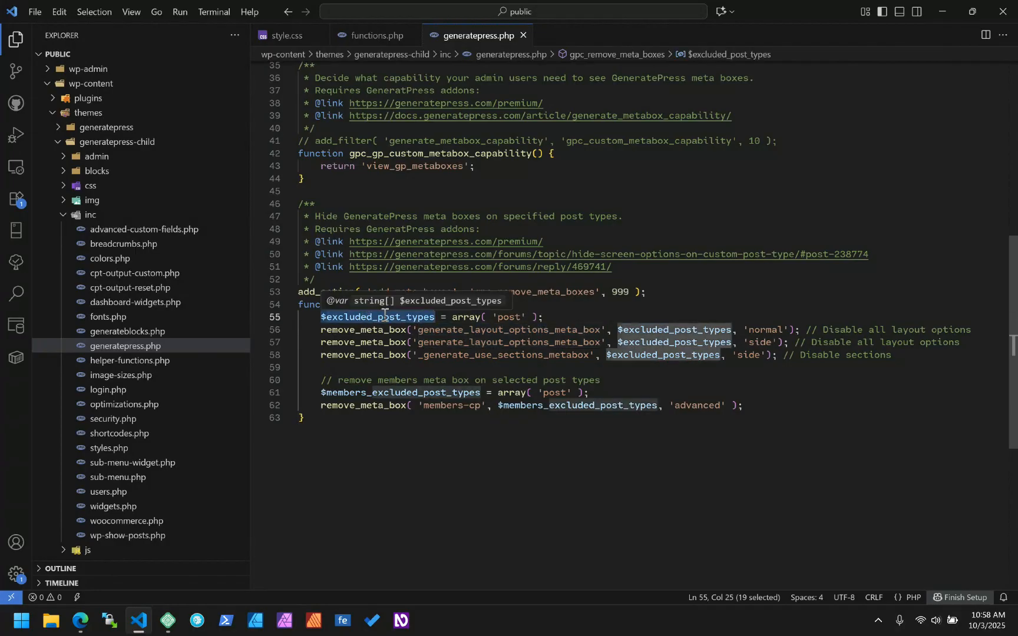
pyautogui.click(528, 318)
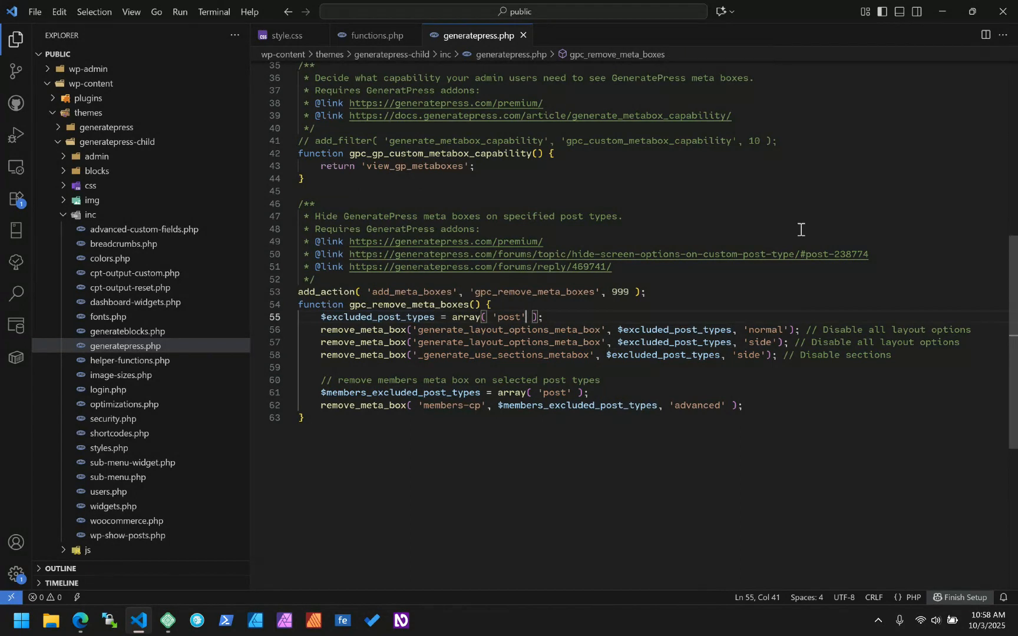
pyautogui.write(", 'h")
pyautogui.press('BackSpace')
pyautogui.write('ghost-gear')
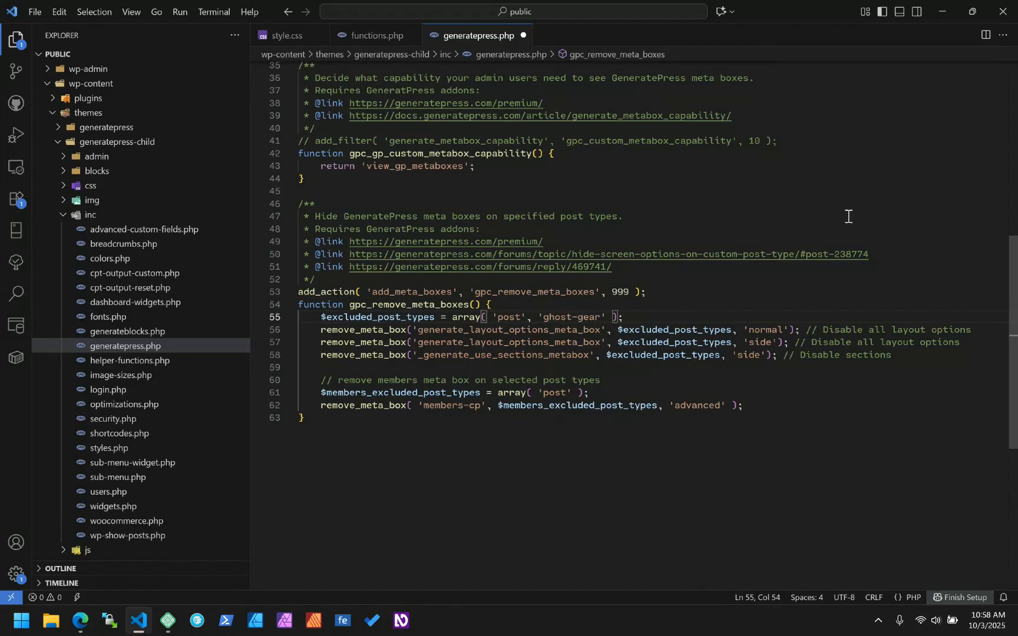
pyautogui.click(850, 305)
pyautogui.hotkey('ctrl', 's')
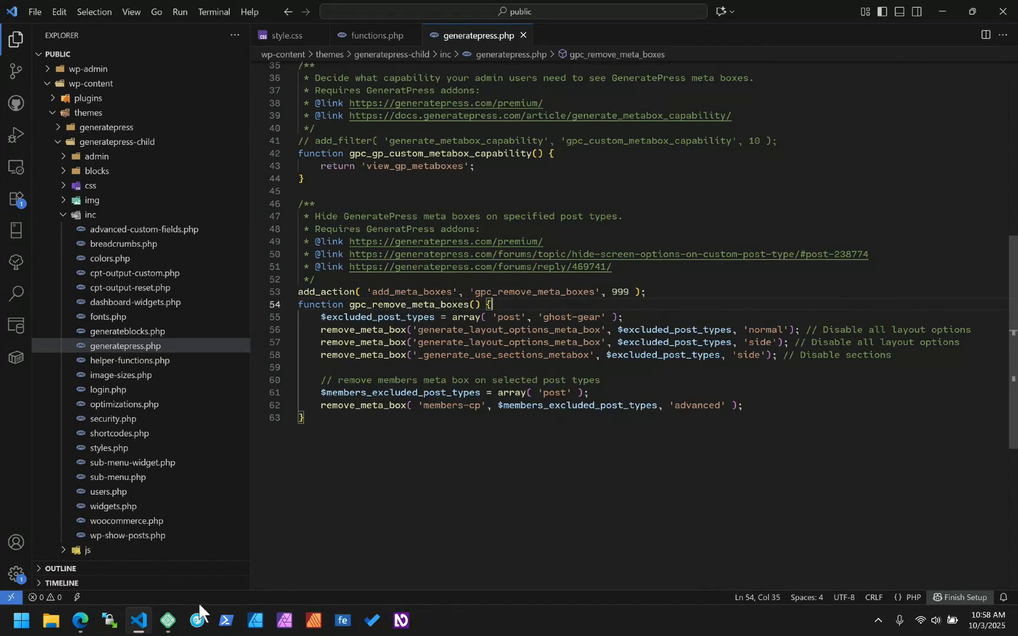
# Switch to the browser, reload the Proton Pack edit screen and check its Layout and Content Permissions meta boxes.
pyautogui.moveTo(81, 623)
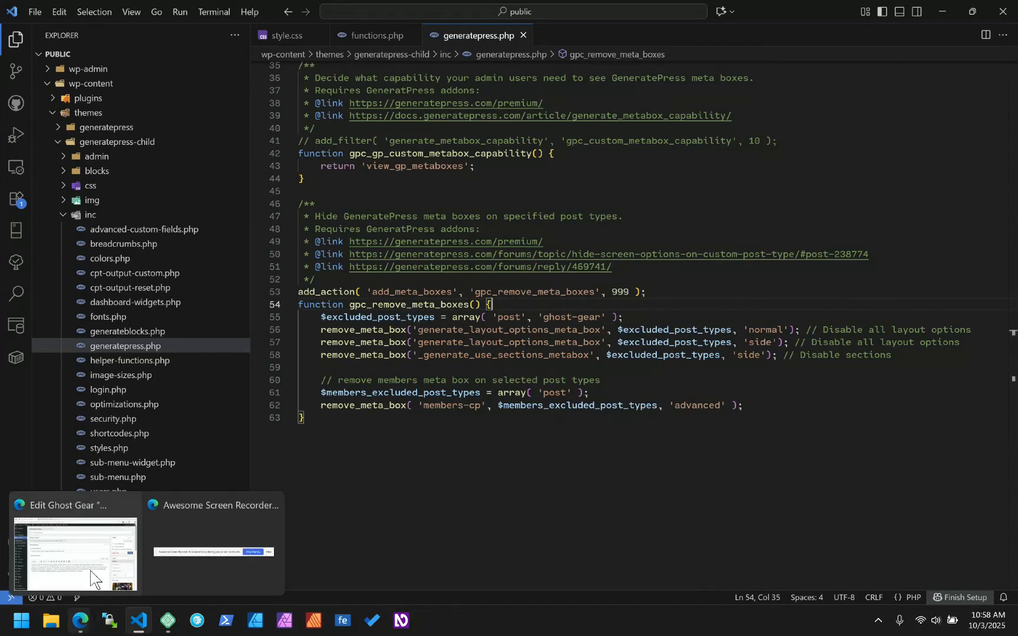
pyautogui.click(76, 557)
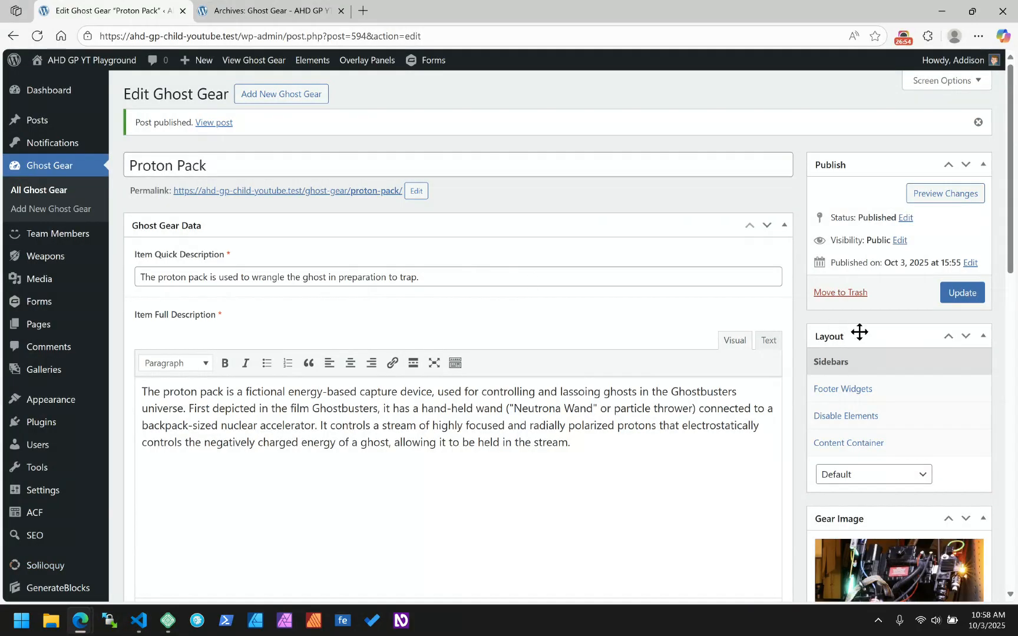
pyautogui.moveTo(859, 334)
pyautogui.mouseDown()
pyautogui.moveTo(875, 330)
pyautogui.moveTo(866, 350)
pyautogui.moveTo(872, 336)
pyautogui.mouseUp()
pyautogui.click(36, 38)
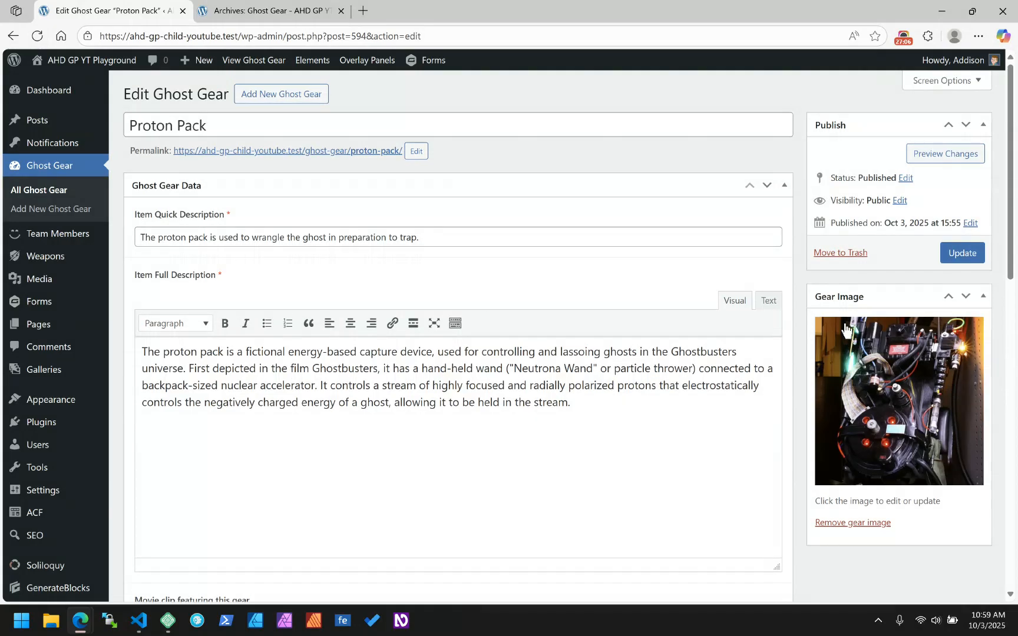
pyautogui.scroll(-10, 844, 327)
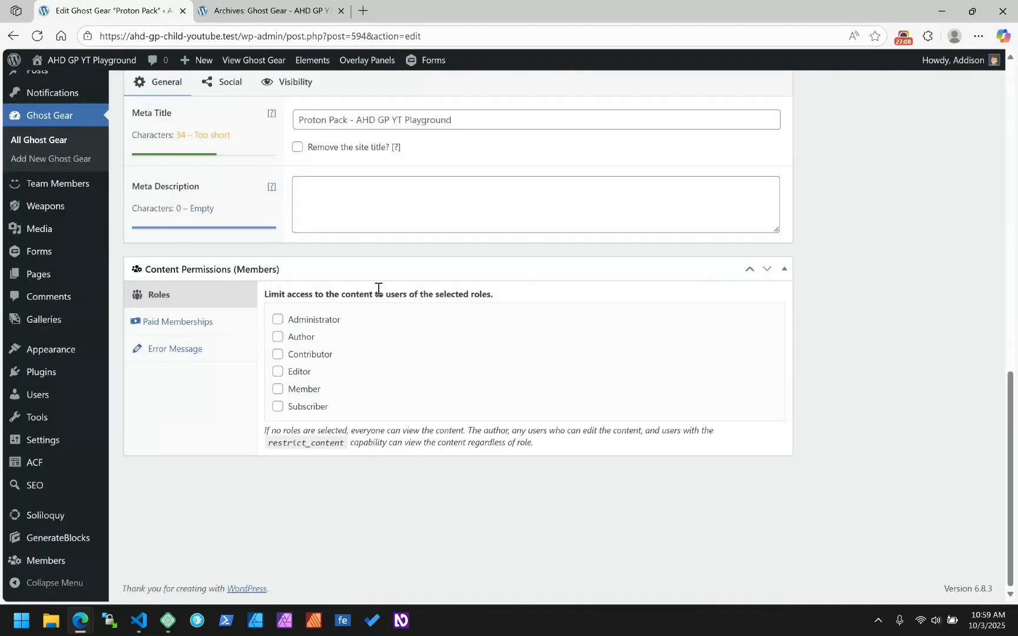
# Switch back to Visual Studio Code and find the 'members-cp' ID in the last remove_meta_box call.
pyautogui.hotkey('alt', 'Tab')
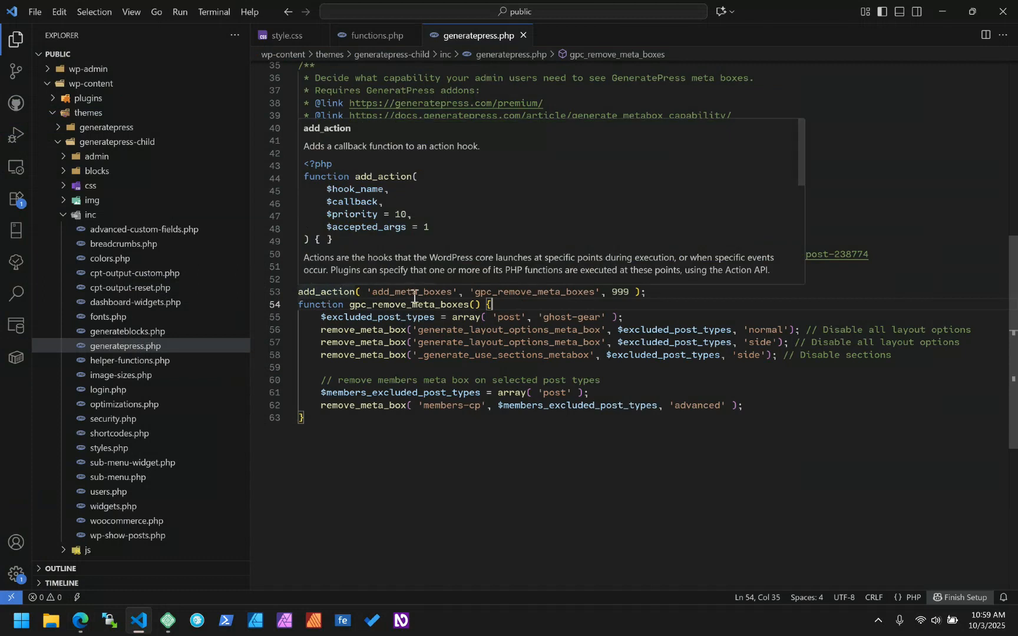
pyautogui.moveTo(344, 296)
pyautogui.moveTo(349, 409)
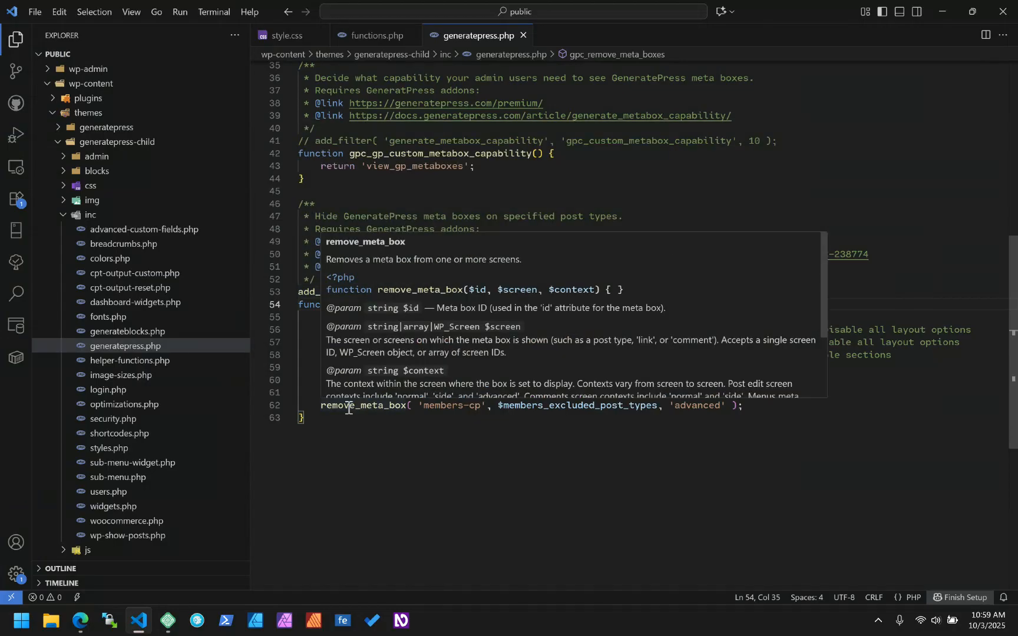
pyautogui.click(458, 405)
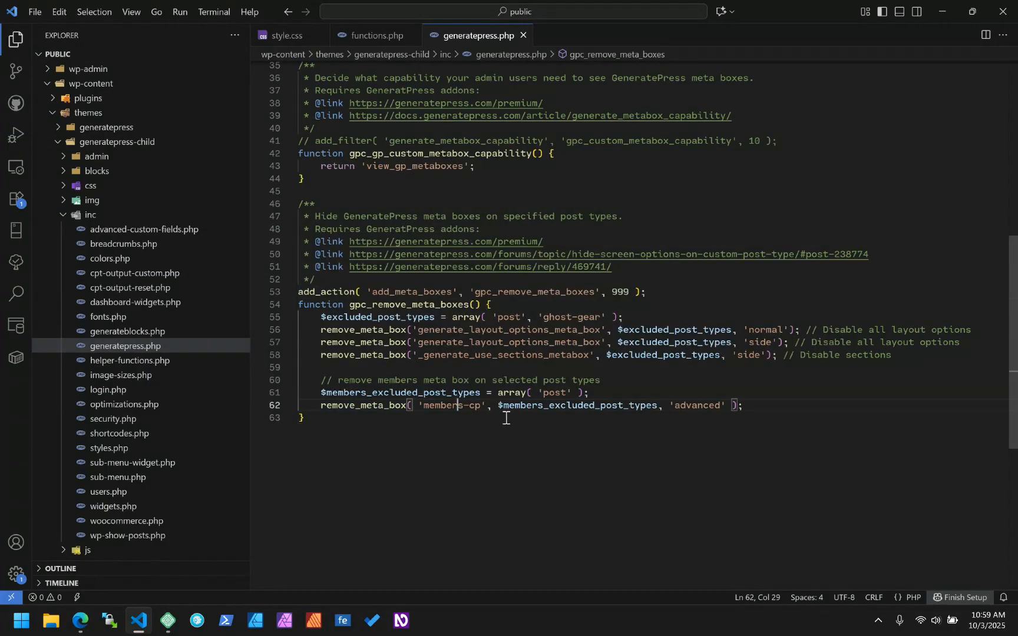
# In the browser, inspect the Content Permissions (Members) box and examine the id attribute of its container div.
pyautogui.hotkey('alt', 'Tab')
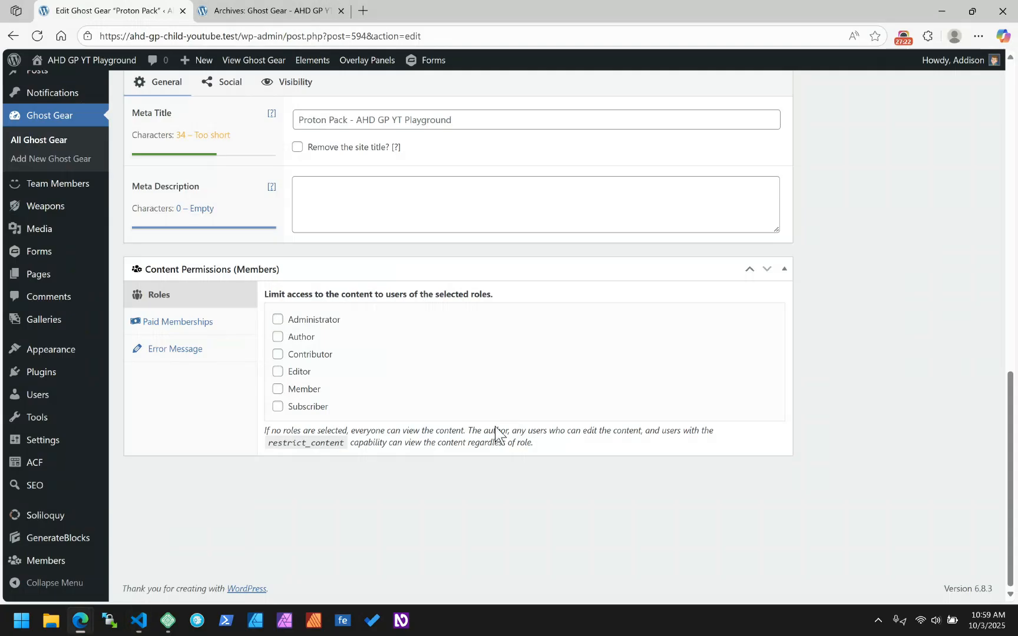
pyautogui.rightClick(260, 268)
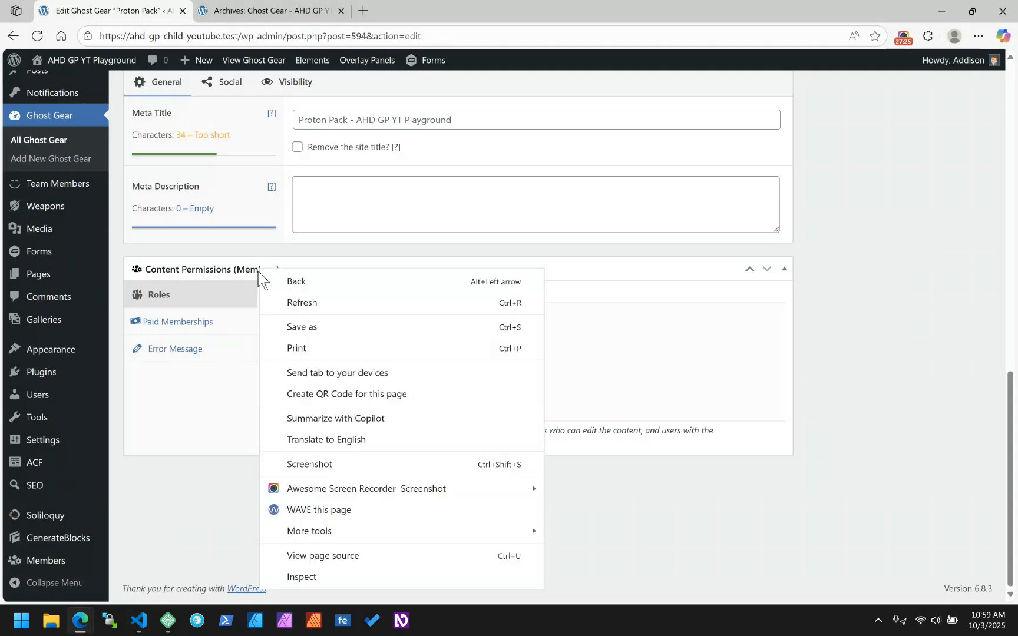
pyautogui.click(303, 578)
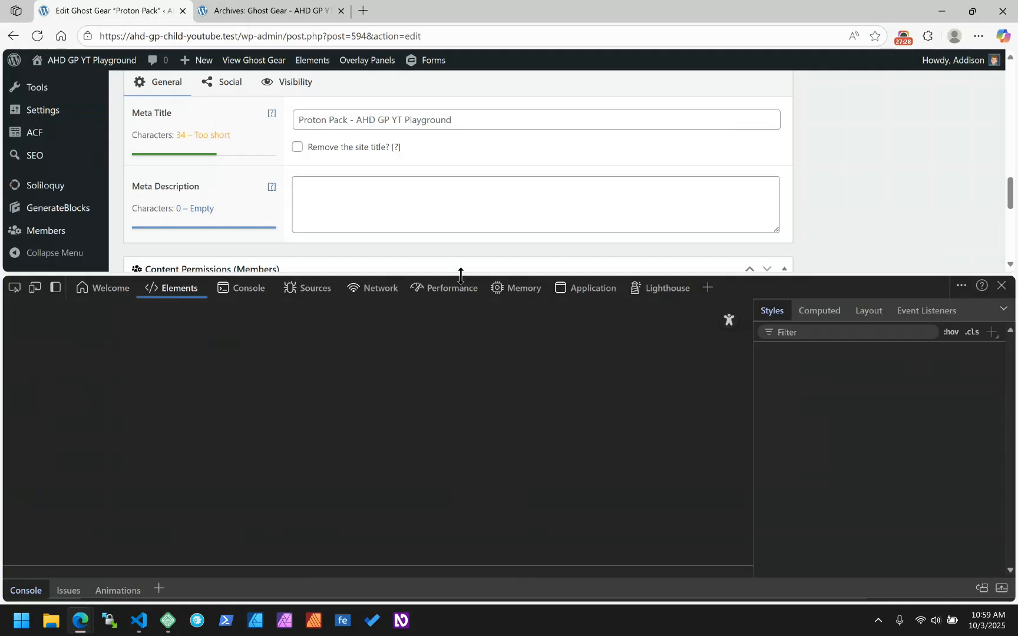
pyautogui.moveTo(462, 275); pyautogui.dragTo(459, 328)
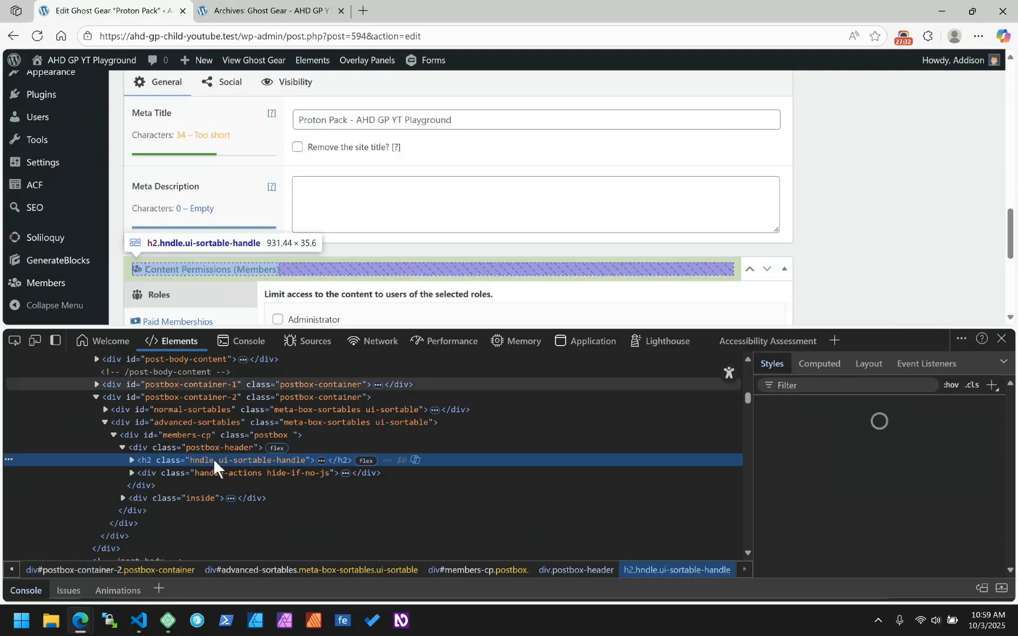
pyautogui.click(175, 435)
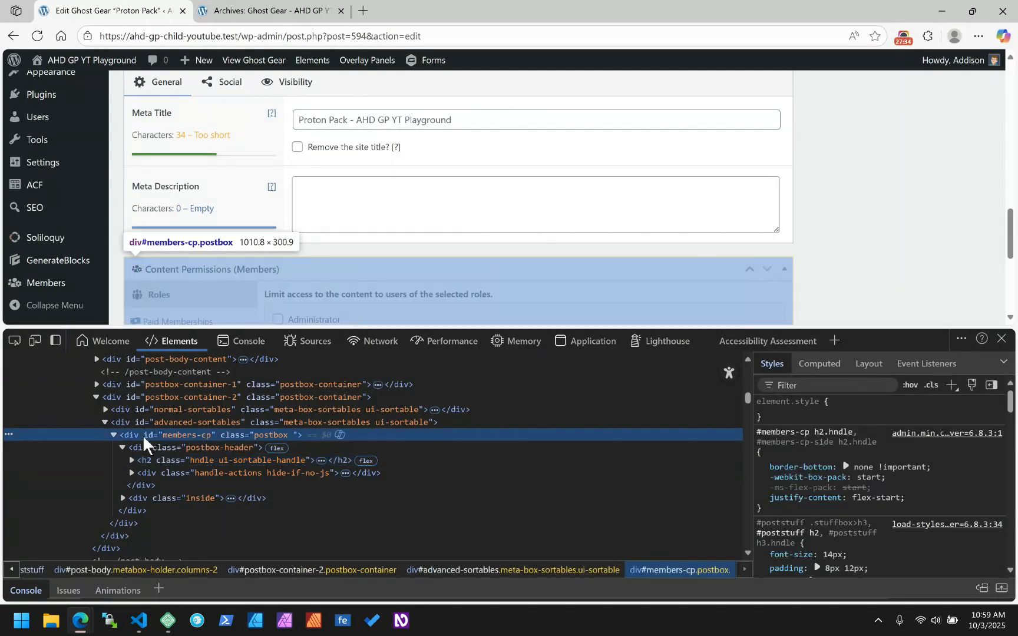
pyautogui.doubleClick(185, 436)
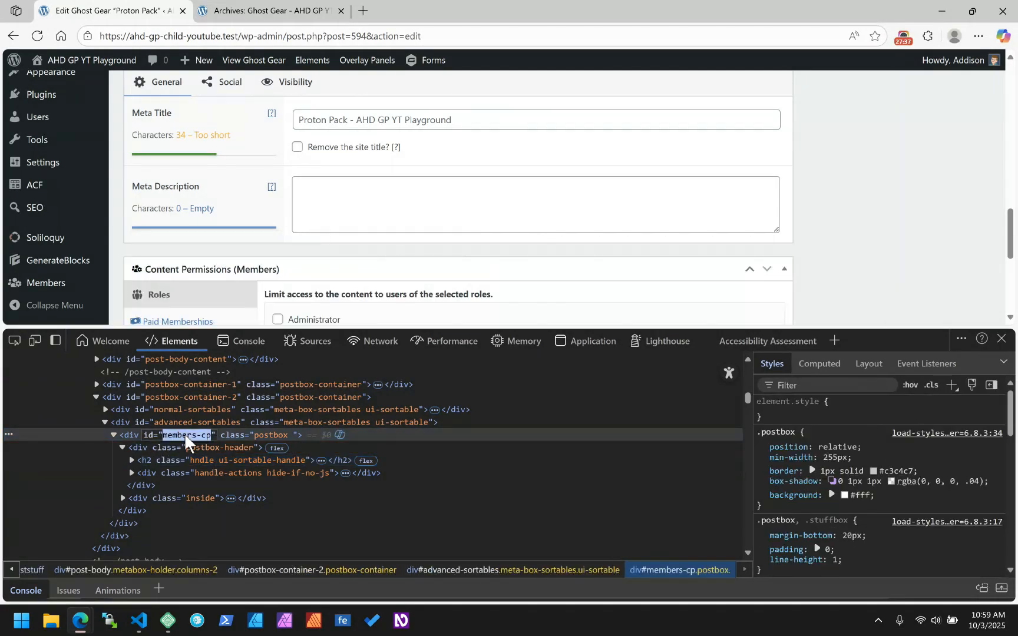
# Back in Visual Studio Code, add 'ghost-gear' to the $members_excluded_post_types array and save generatepress.php.
pyautogui.hotkey('alt', 'Tab')
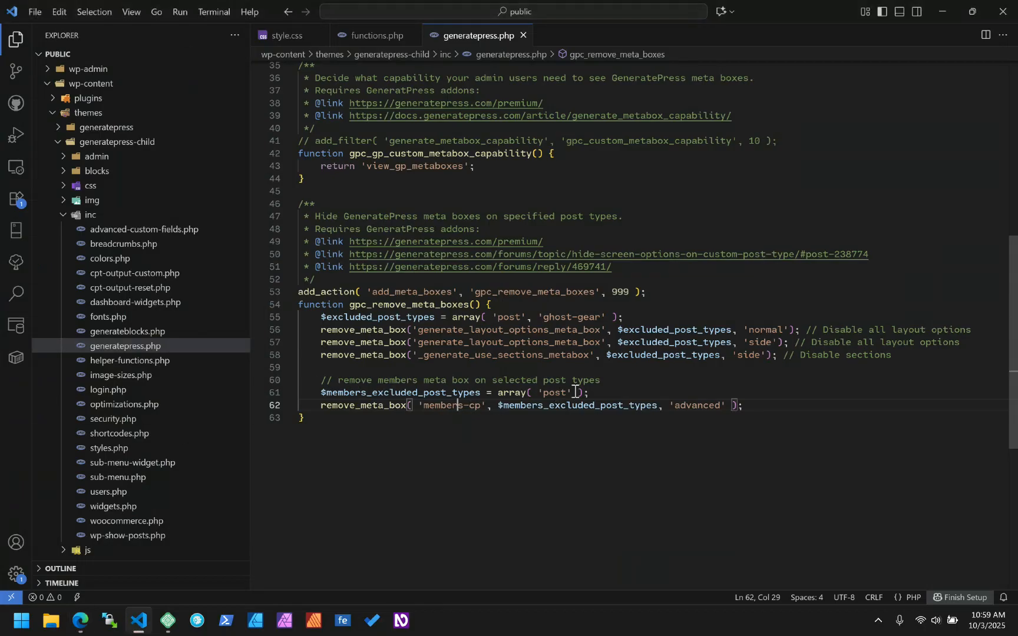
pyautogui.click(571, 393)
pyautogui.write(", 'h")
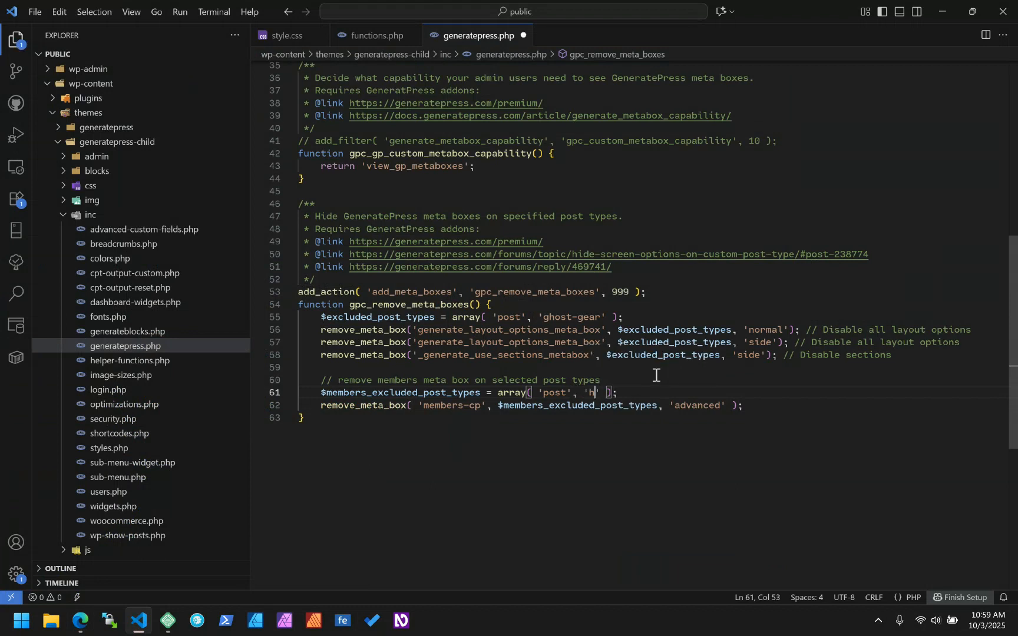
pyautogui.press('BackSpace')
pyautogui.write('ghost-gear')
pyautogui.press('End')
pyautogui.doubleClick(387, 397)
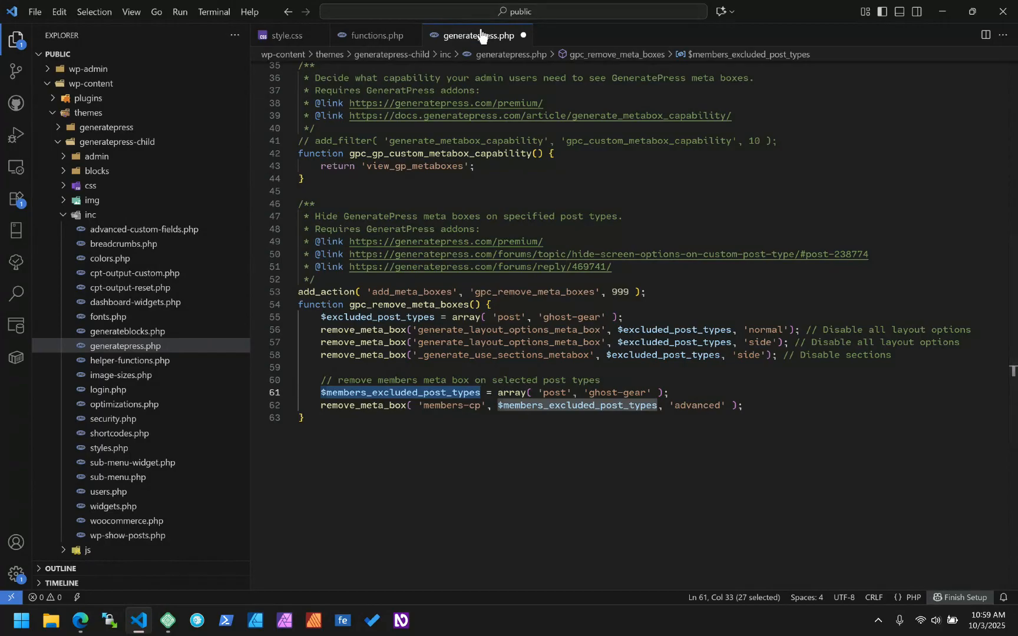
pyautogui.scroll(6, 560, 311)
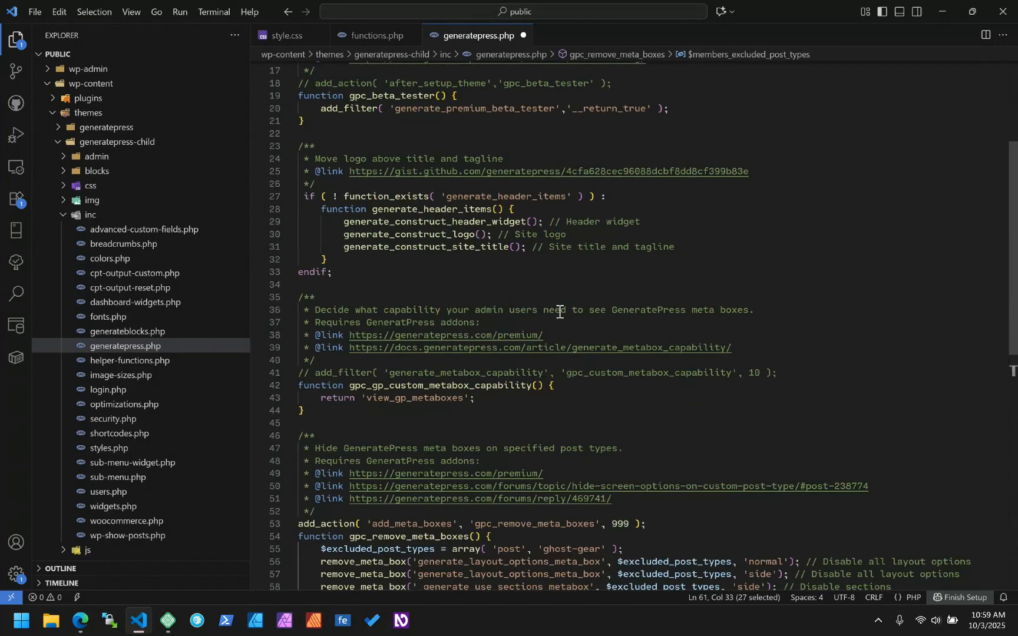
pyautogui.scroll(4, 560, 317)
pyautogui.scroll(-11, 551, 319)
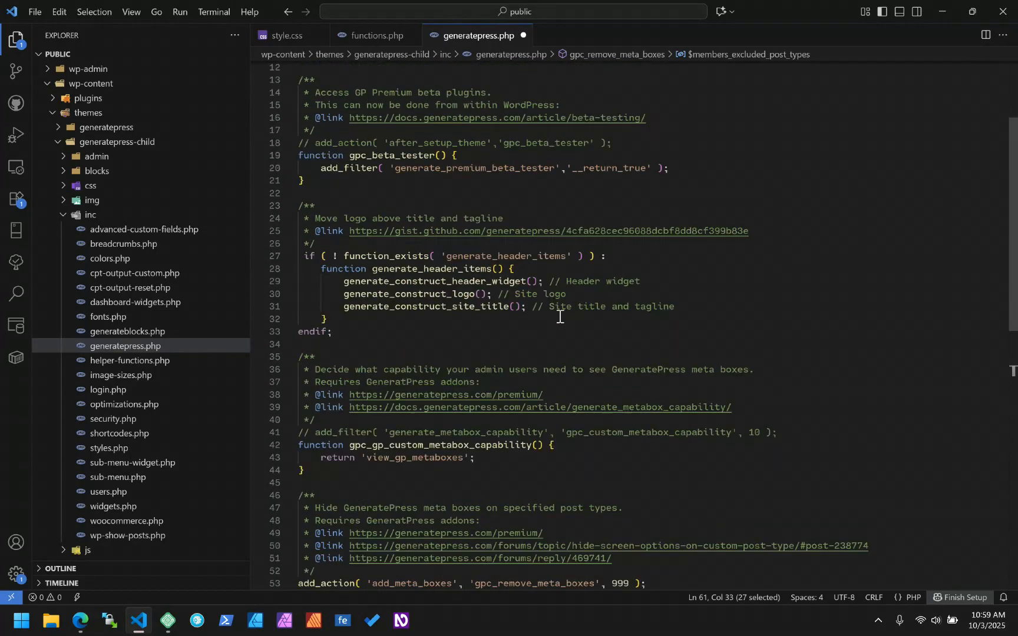
pyautogui.click(780, 406)
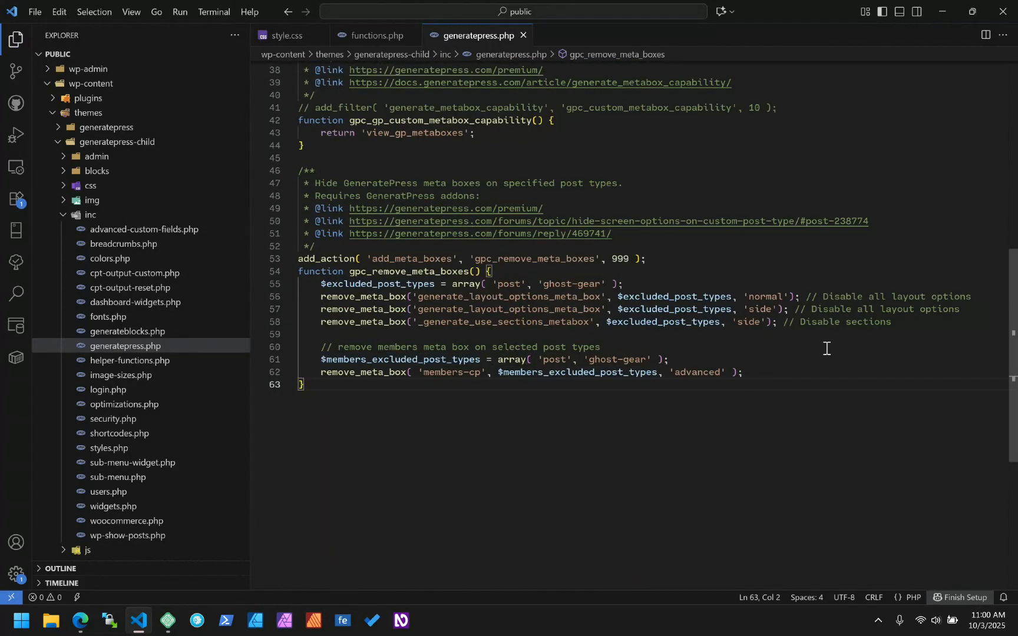
# Return to the browser, reload the Proton Pack edit screen without the developer tools and examine its Screen Options.
pyautogui.moveTo(80, 625)
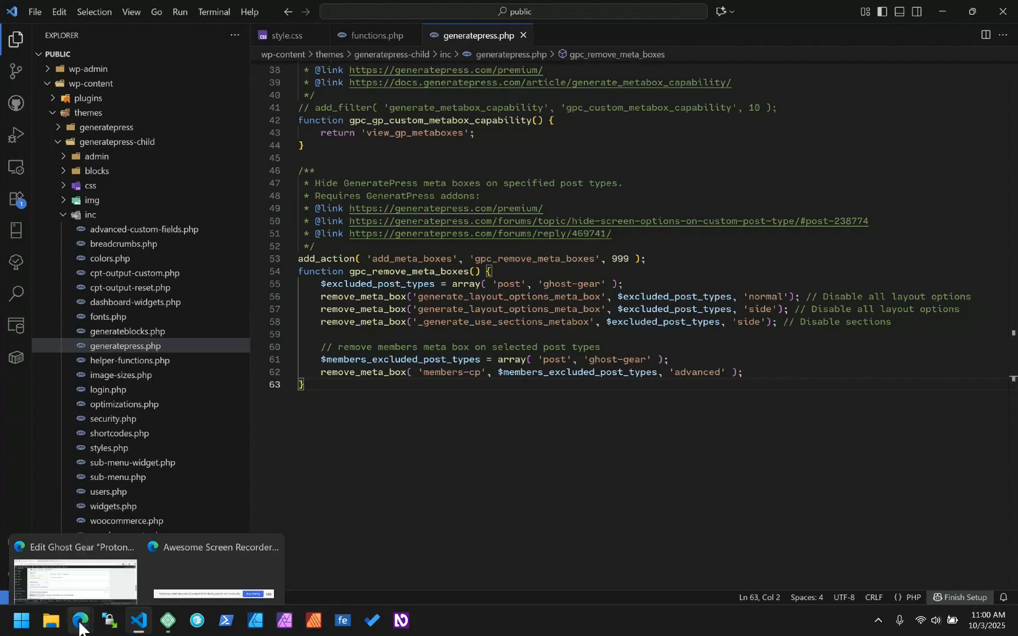
pyautogui.click(111, 562)
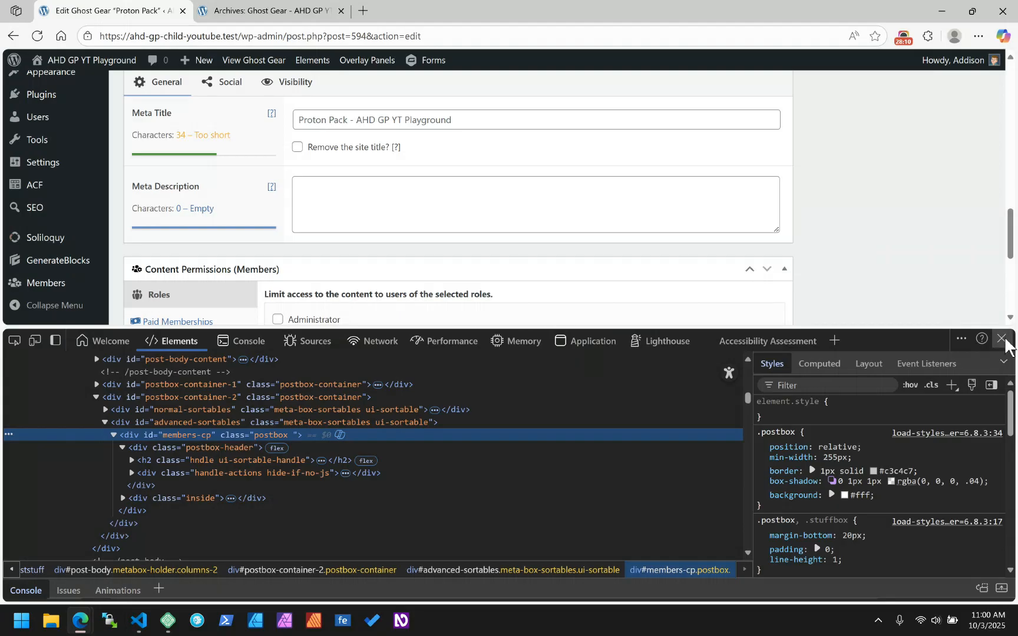
pyautogui.click(1002, 339)
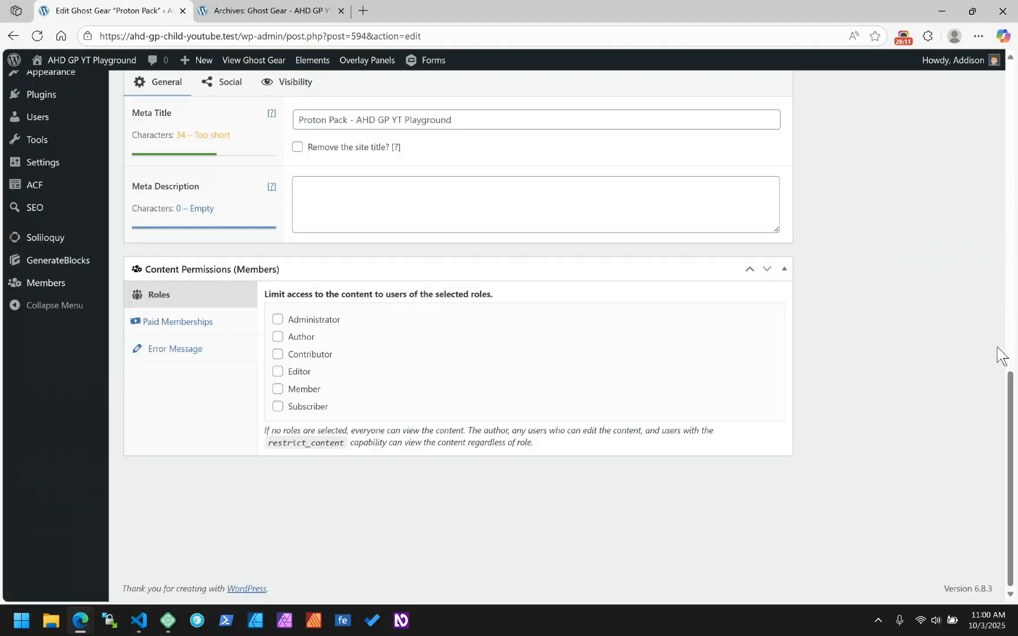
pyautogui.click(37, 37)
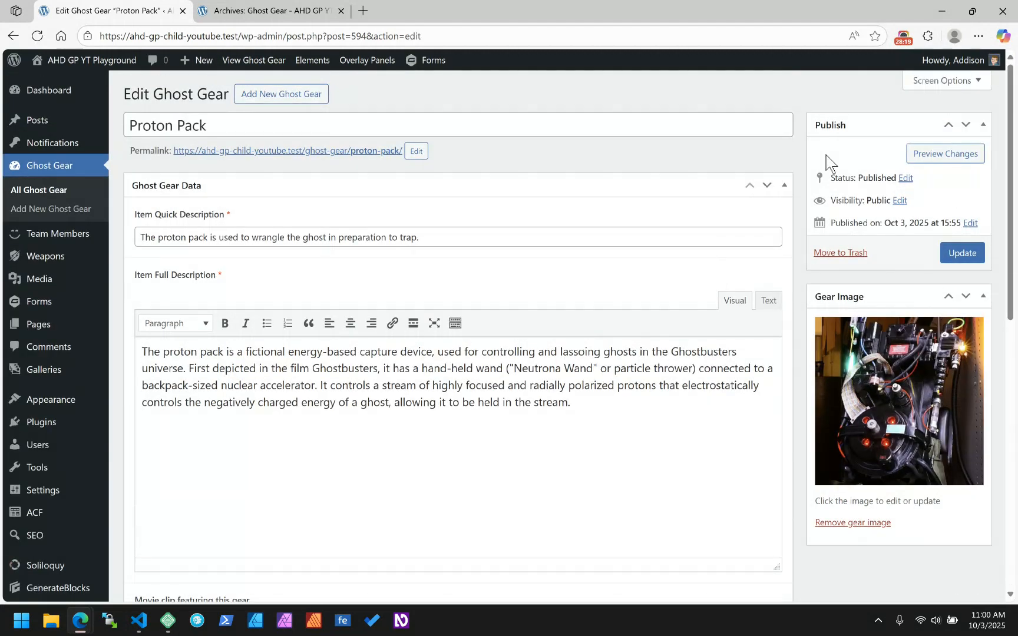
pyautogui.click(945, 81)
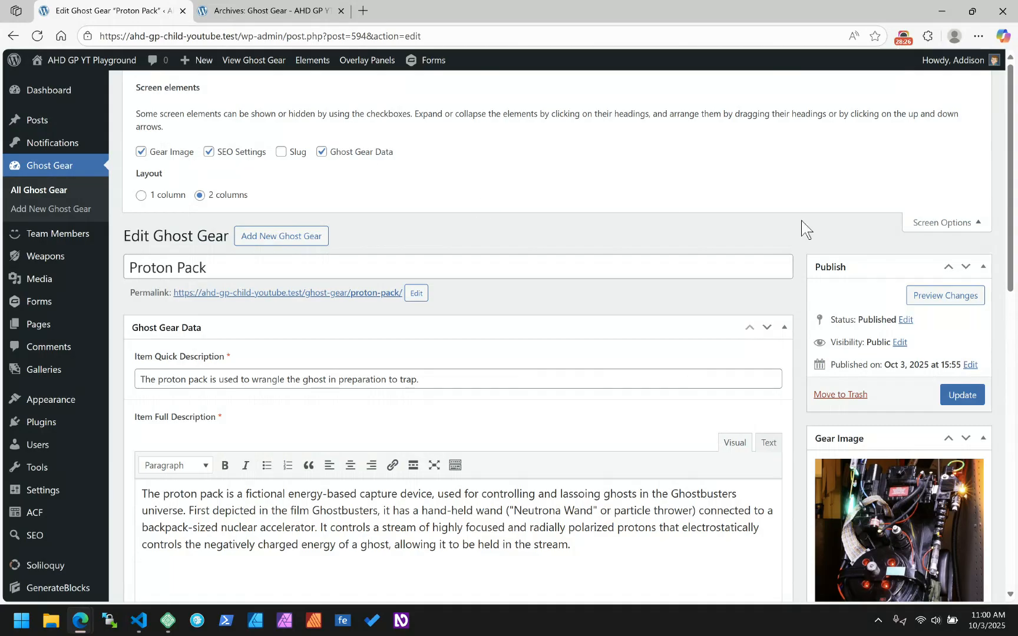
pyautogui.click(942, 223)
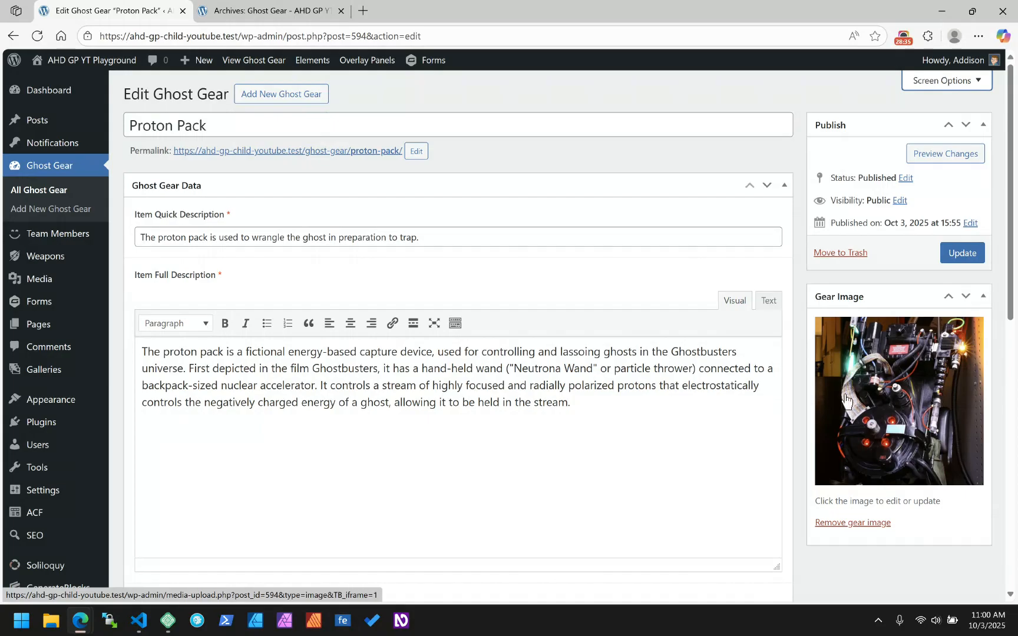
pyautogui.click(896, 41)
pyautogui.click(773, 164)
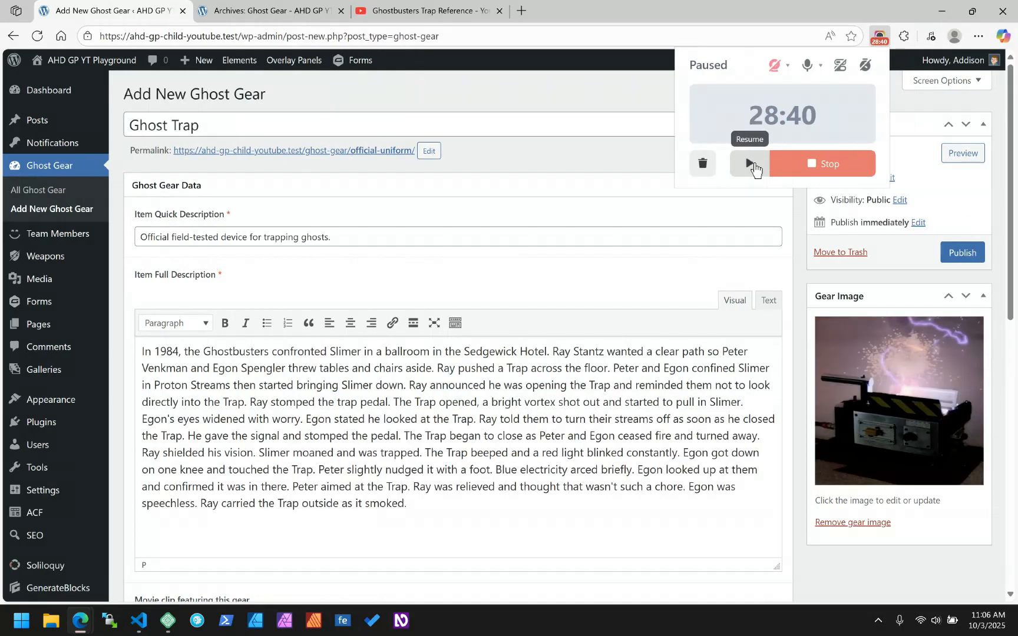
pyautogui.click(751, 165)
pyautogui.click(587, 159)
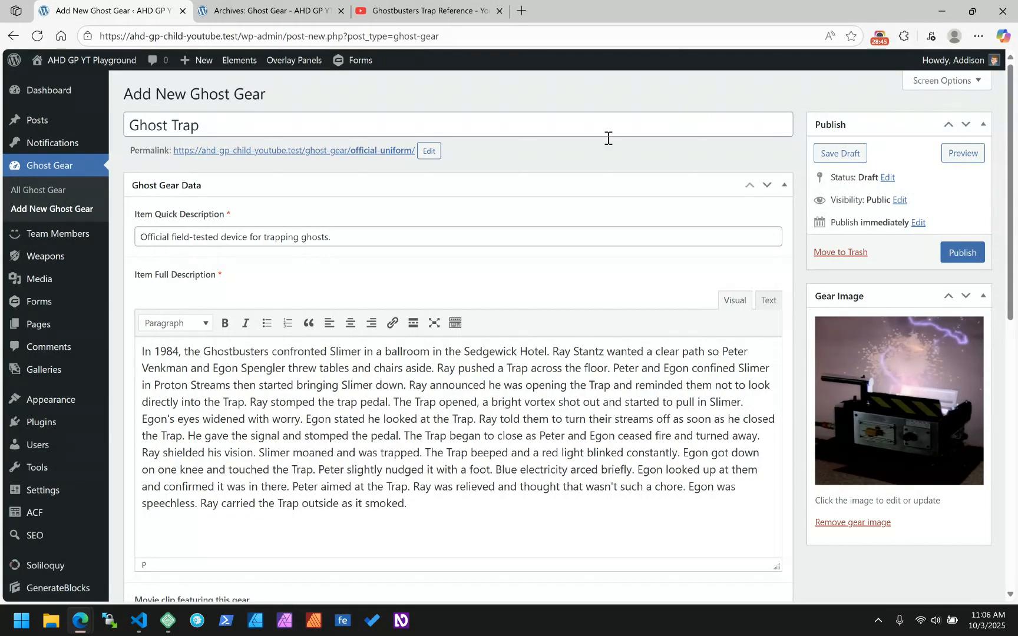
# Copy the share link of the Ghostbusters Trap Reference video on YouTube and paste it as Ghost Trap's movie clip URL.
pyautogui.scroll(-4, 488, 212)
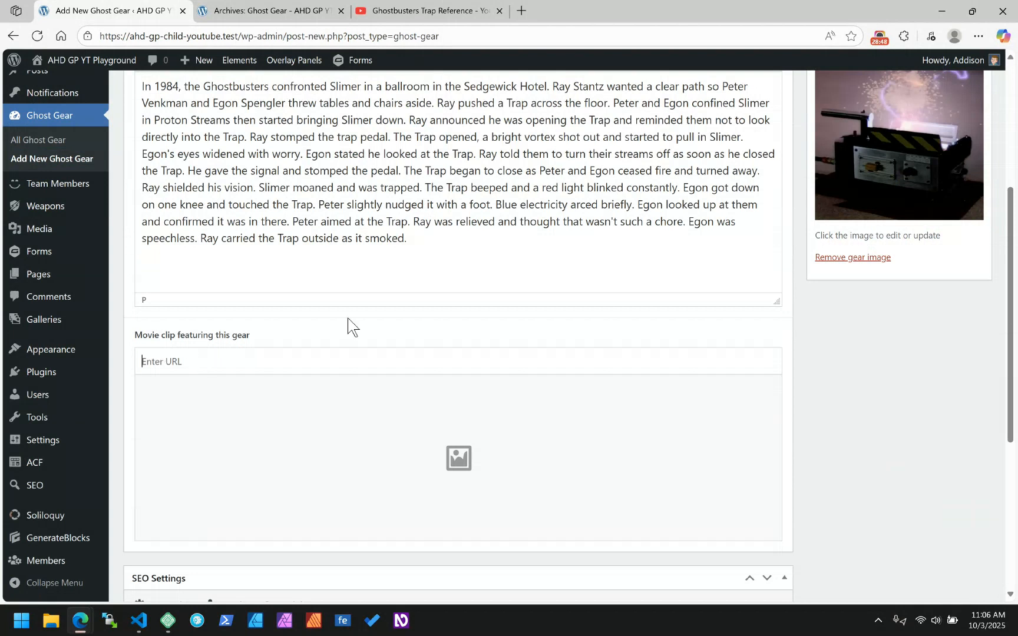
pyautogui.scroll(-1, 351, 327)
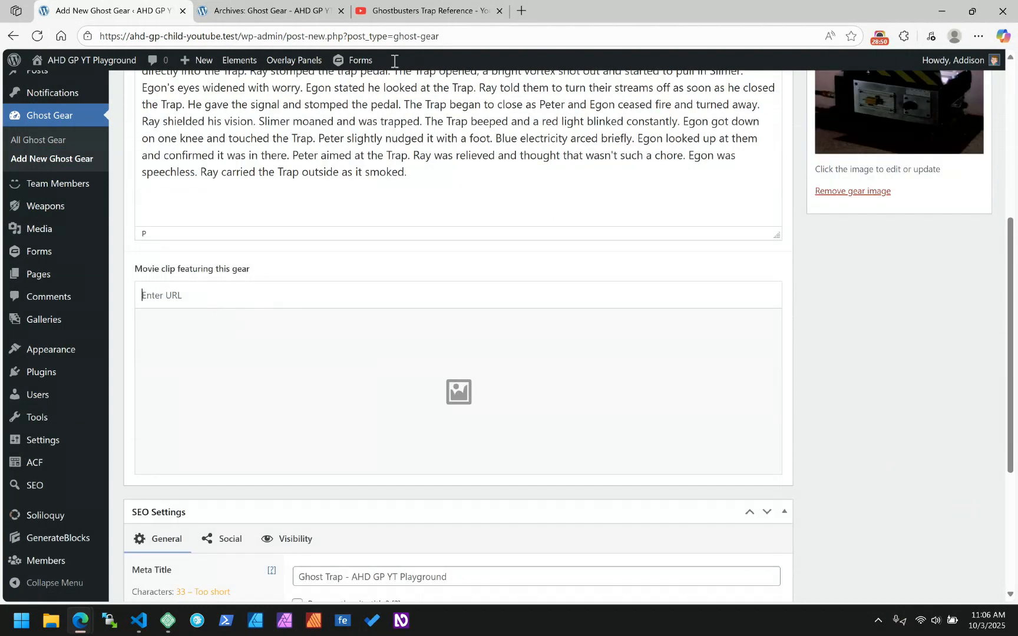
pyautogui.click(441, 10)
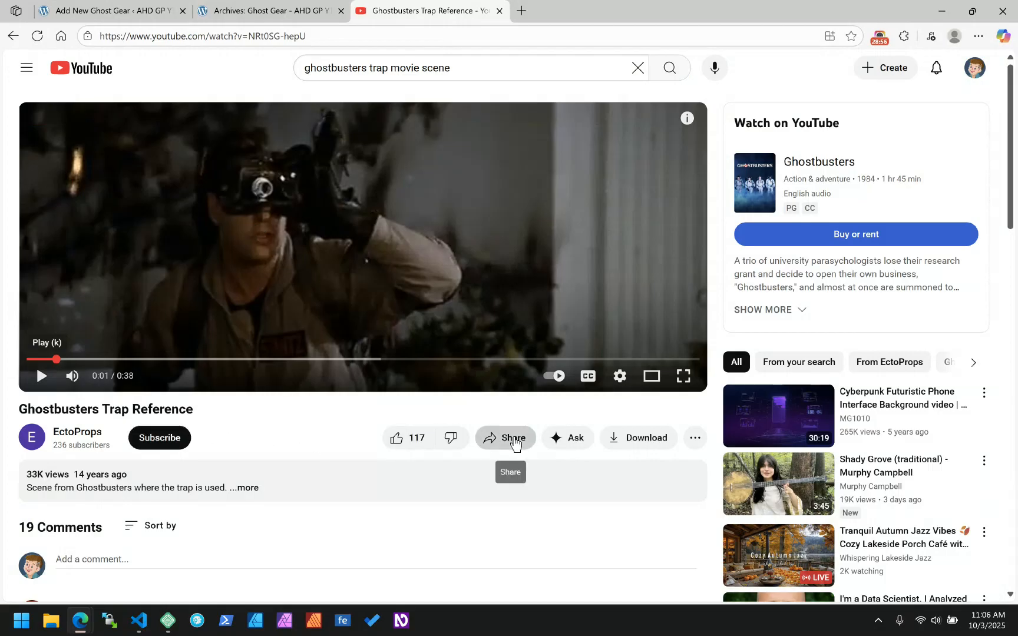
pyautogui.click(514, 444)
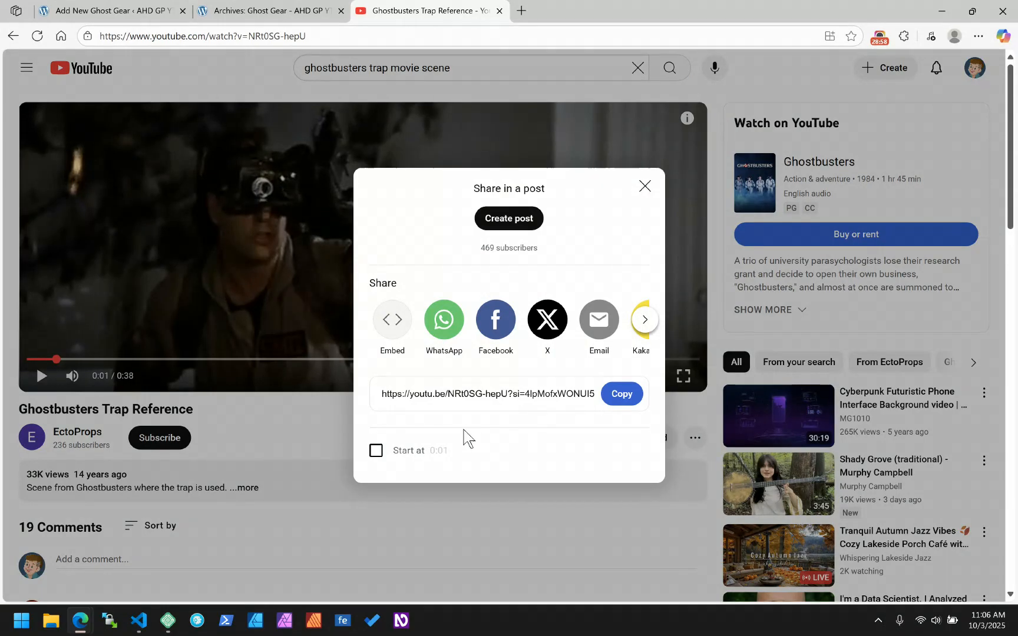
pyautogui.click(623, 395)
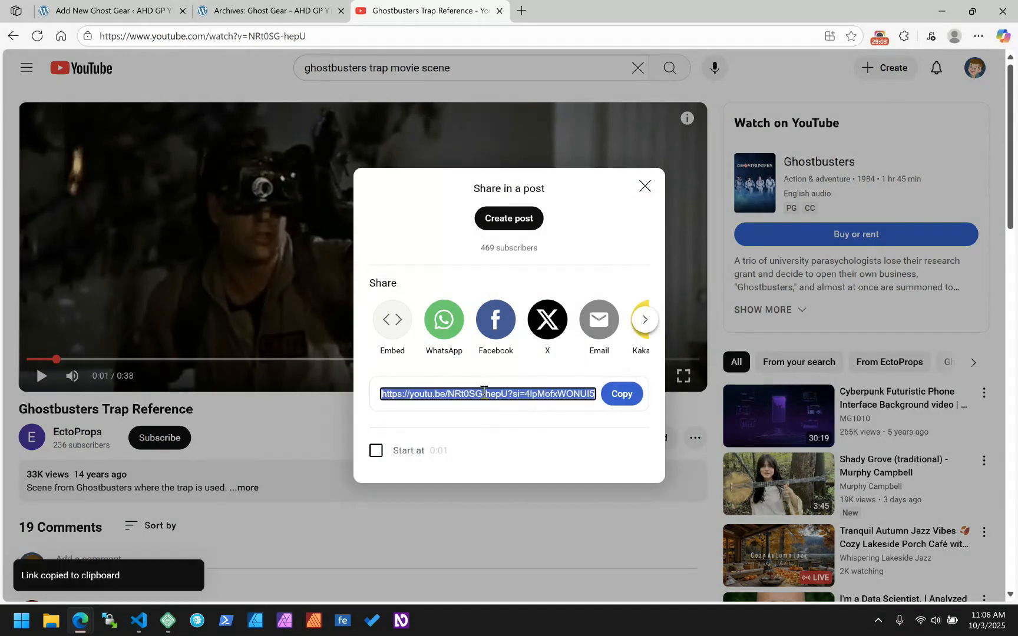
pyautogui.click(143, 11)
pyautogui.hotkey('ctrl', 'v')
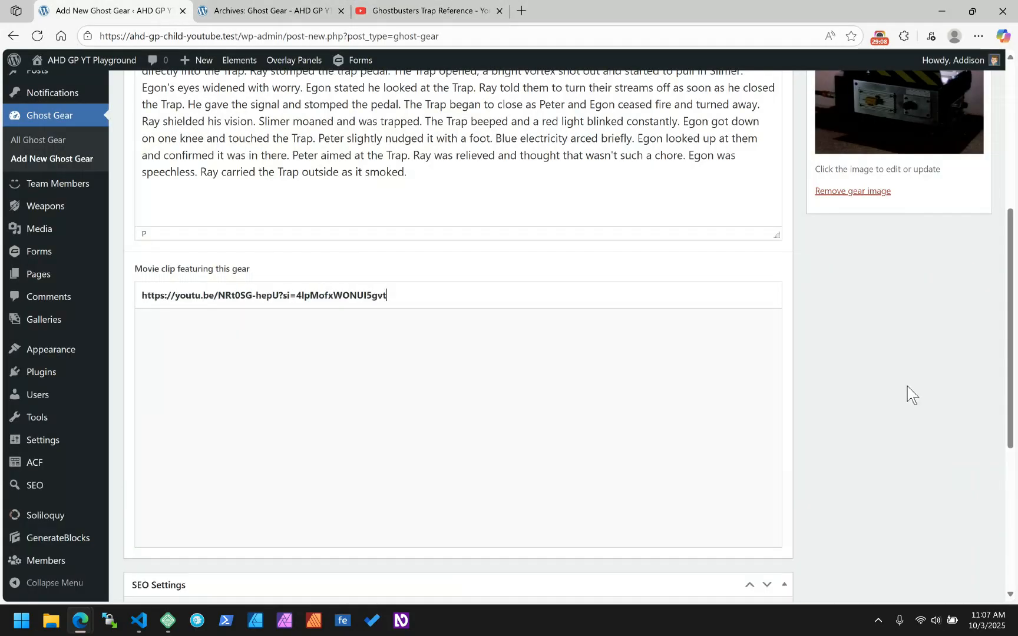
pyautogui.scroll(-2, 908, 386)
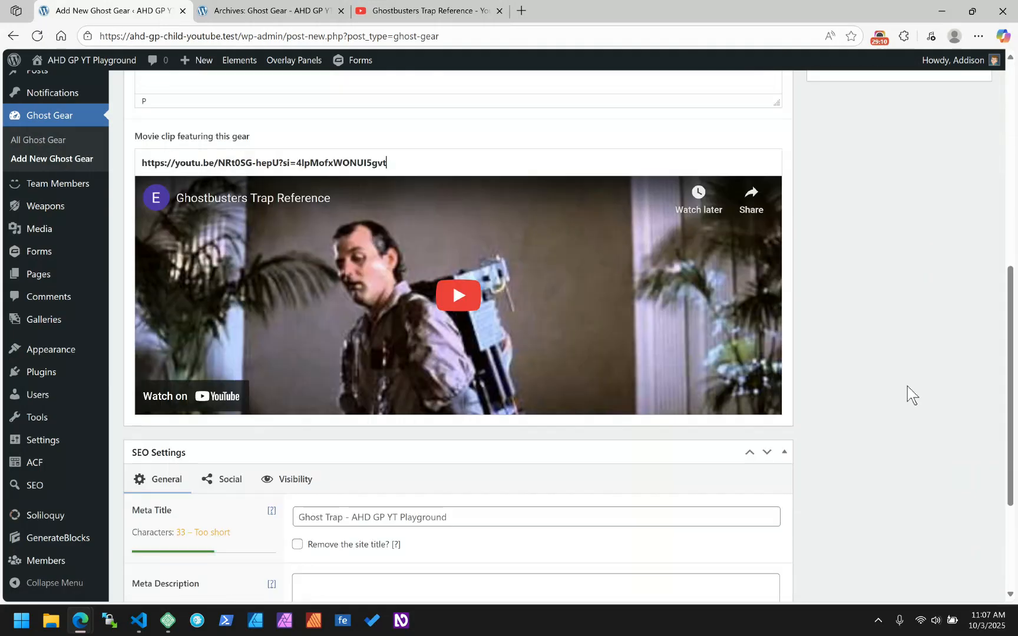
# Publish the Ghost Trap gear item and close the YouTube page.
pyautogui.scroll(3, 908, 386)
pyautogui.scroll(4, 907, 386)
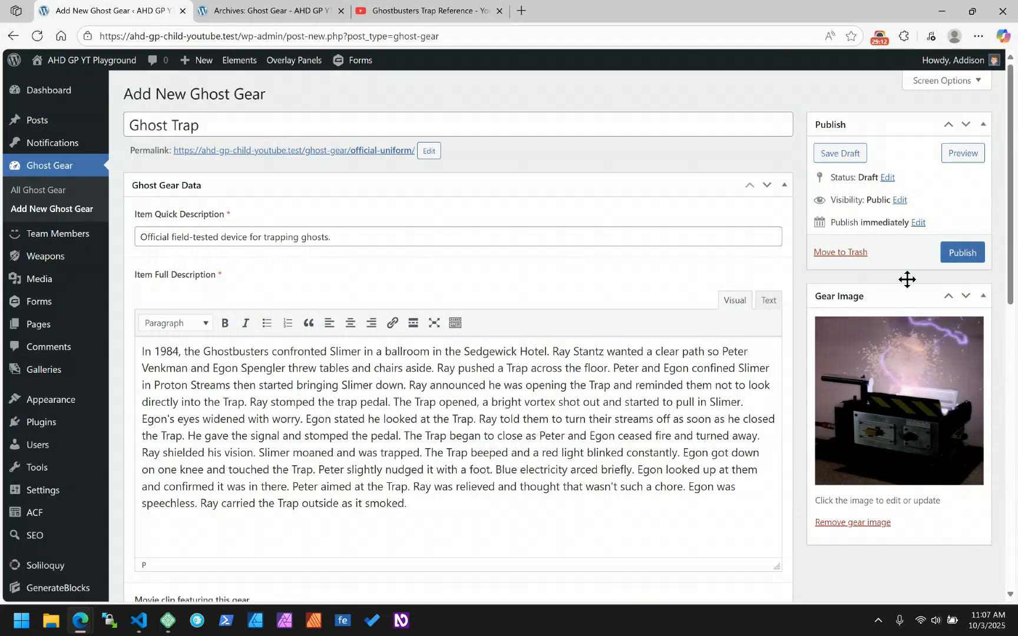
pyautogui.click(960, 253)
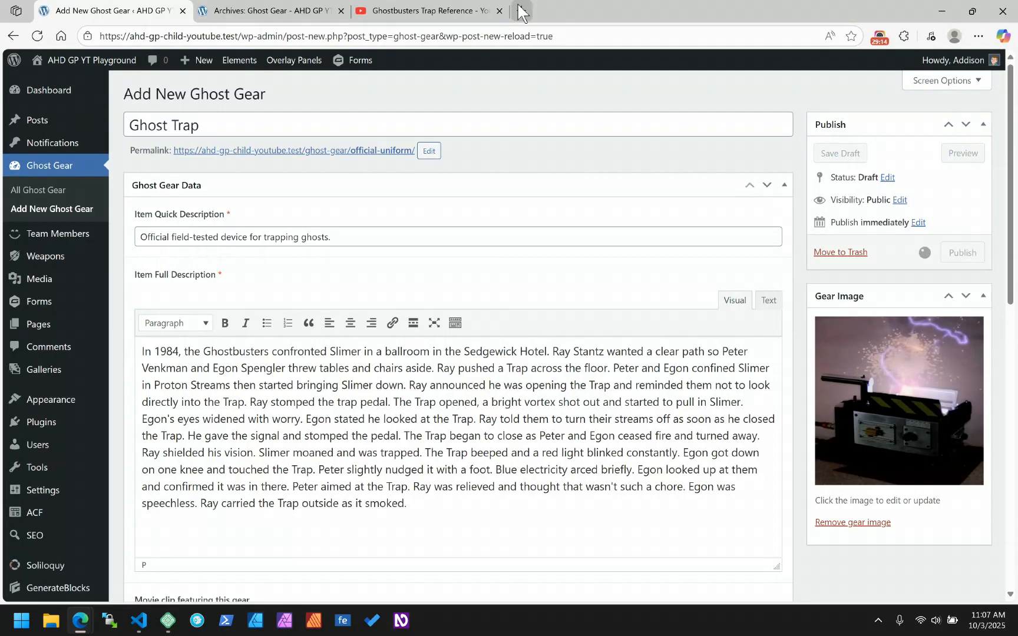
pyautogui.click(500, 11)
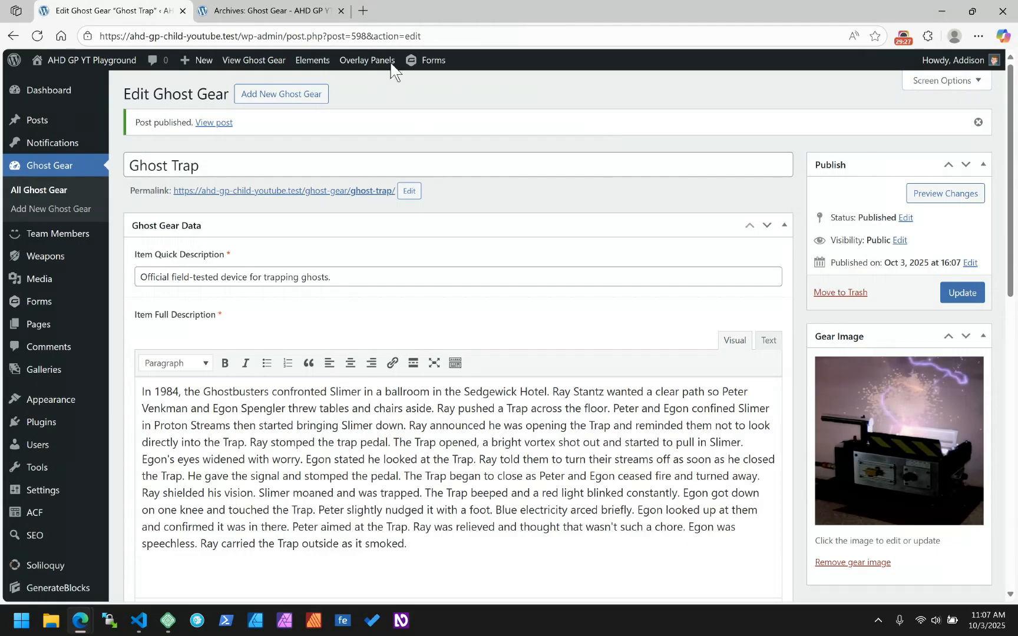
# Switch to the front-end Ghost Gear archive page to examine its item listing.
pyautogui.click(316, 18)
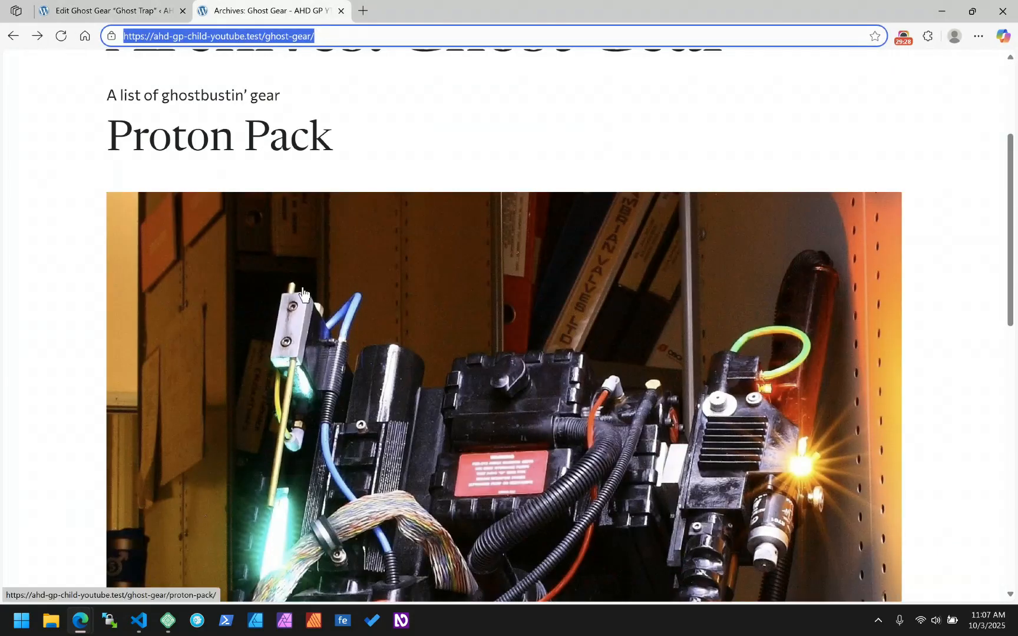
# Reload the Ghost Gear archive page, review its listed items, and view the Ghost Trap single page.
pyautogui.click(62, 36)
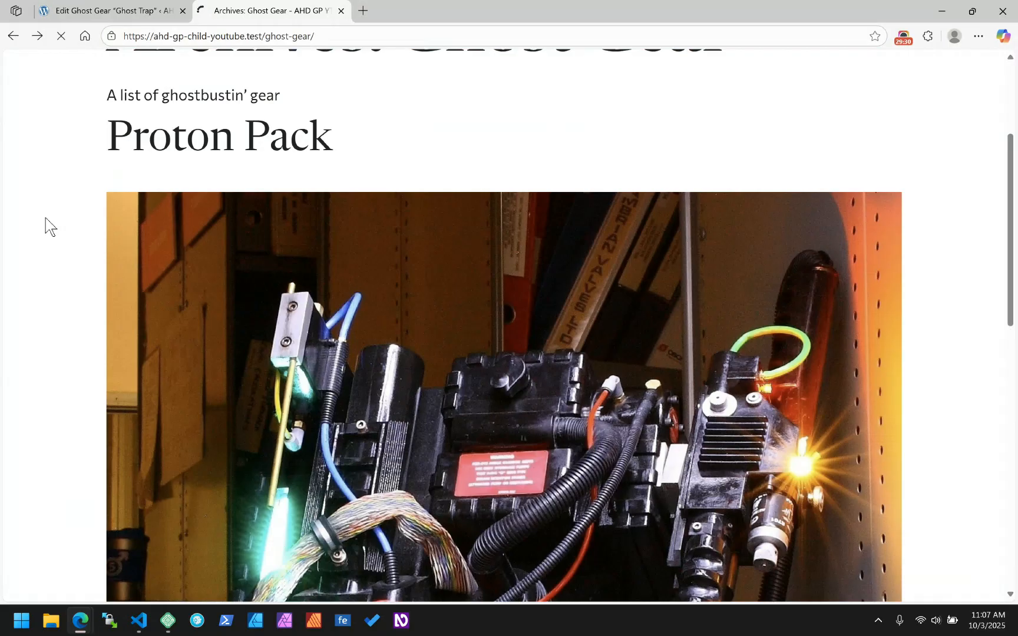
pyautogui.scroll(-20, 223, 296)
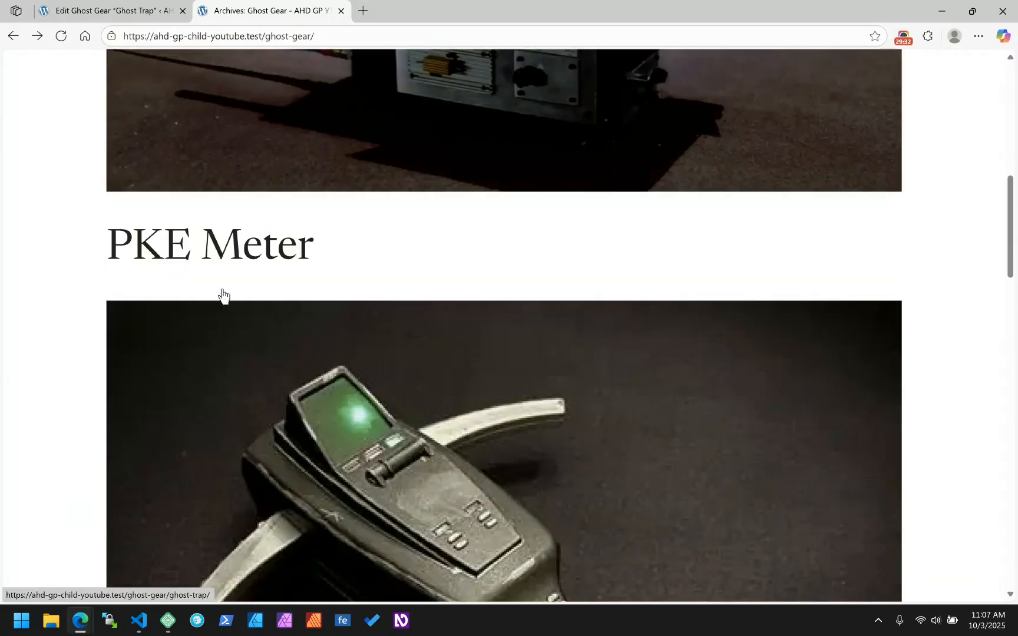
pyautogui.scroll(5, 222, 296)
pyautogui.scroll(20, 222, 292)
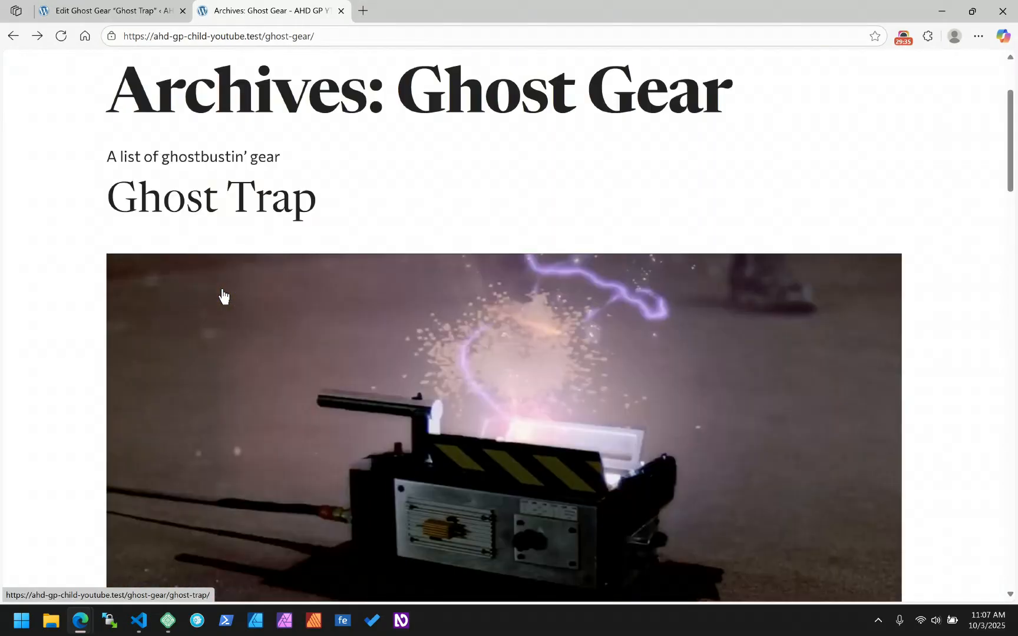
pyautogui.click(378, 312)
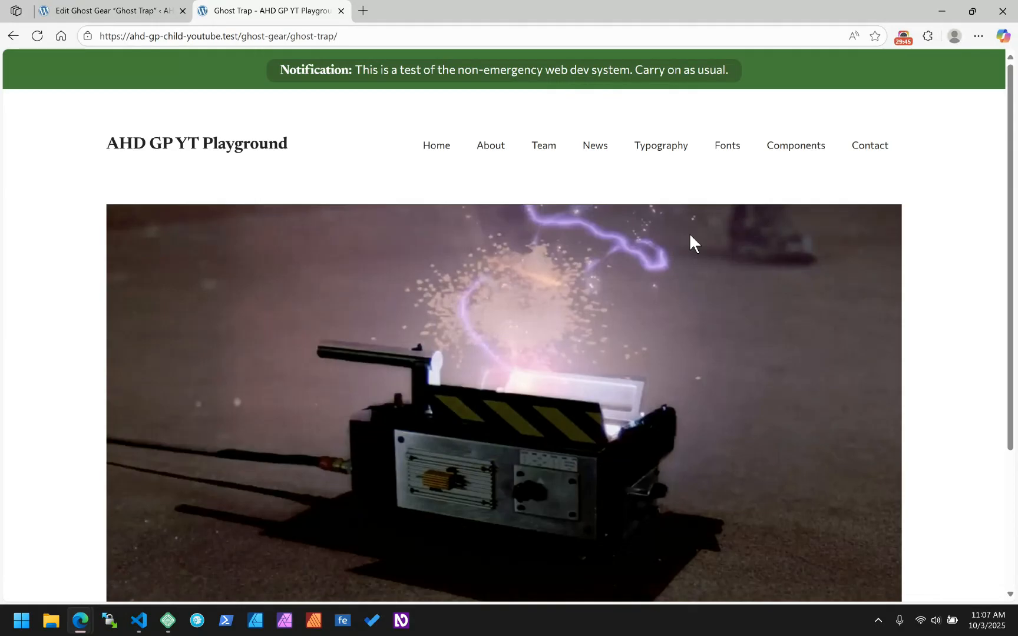
# Go to the site's Elements list from the admin and check the types of the team archive and single templates.
pyautogui.click(102, 5)
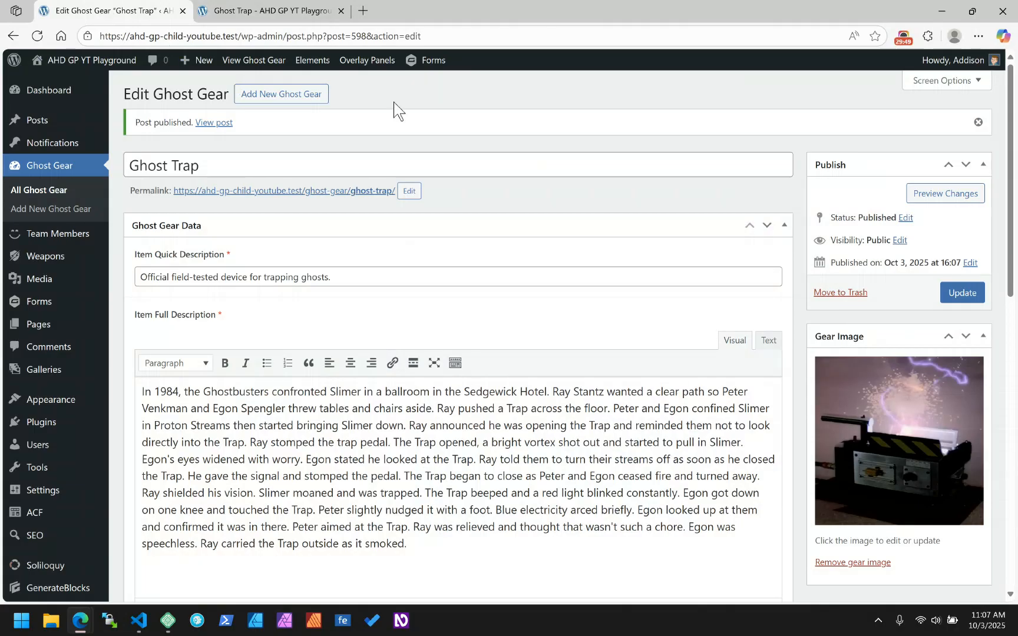
pyautogui.click(315, 61)
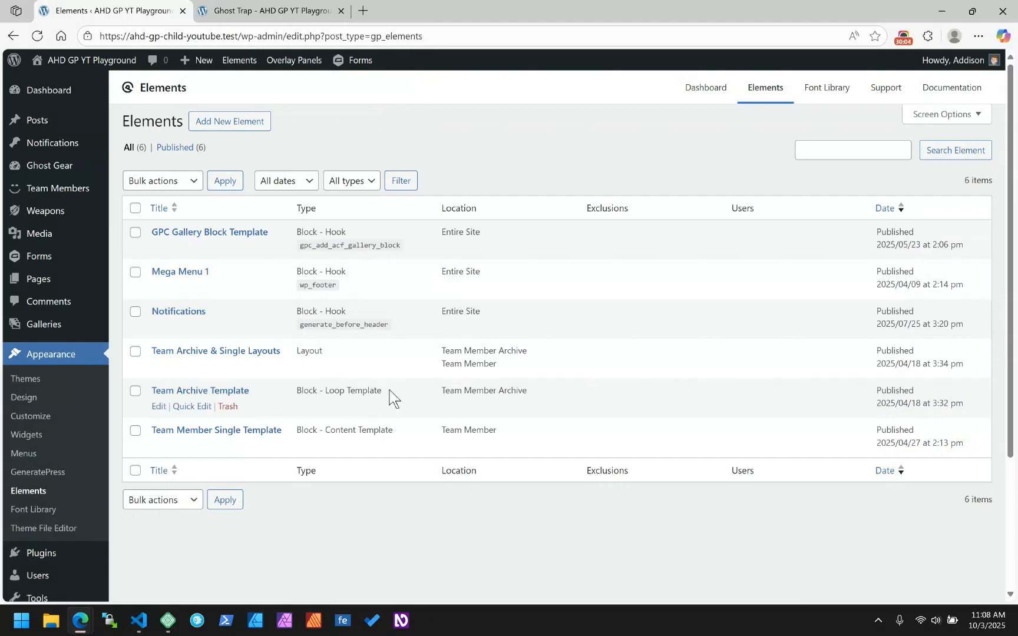
pyautogui.moveTo(382, 392); pyautogui.dragTo(325, 392)
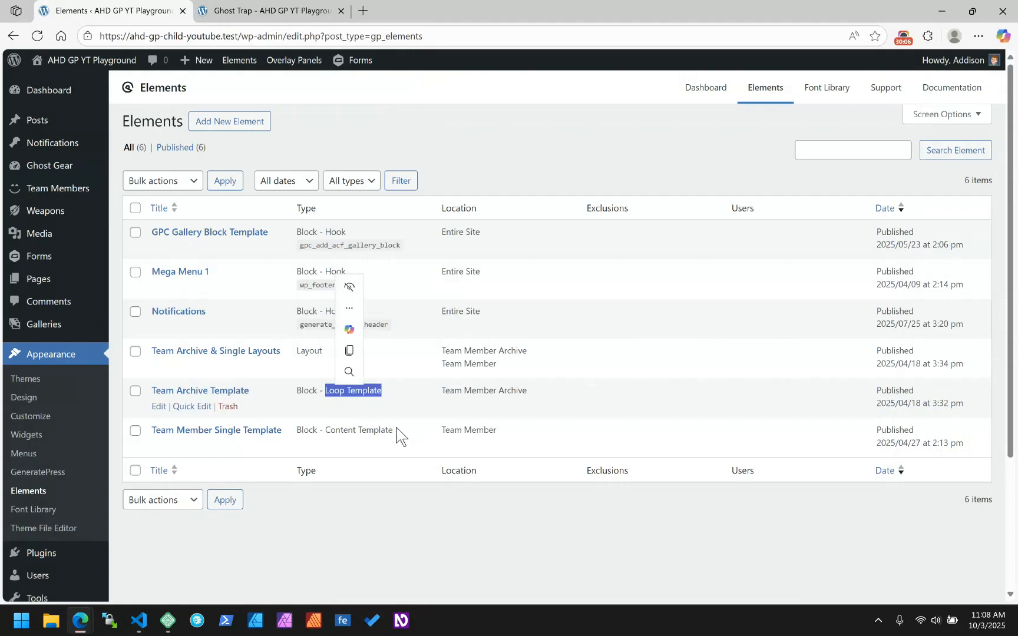
pyautogui.moveTo(389, 430); pyautogui.dragTo(327, 436)
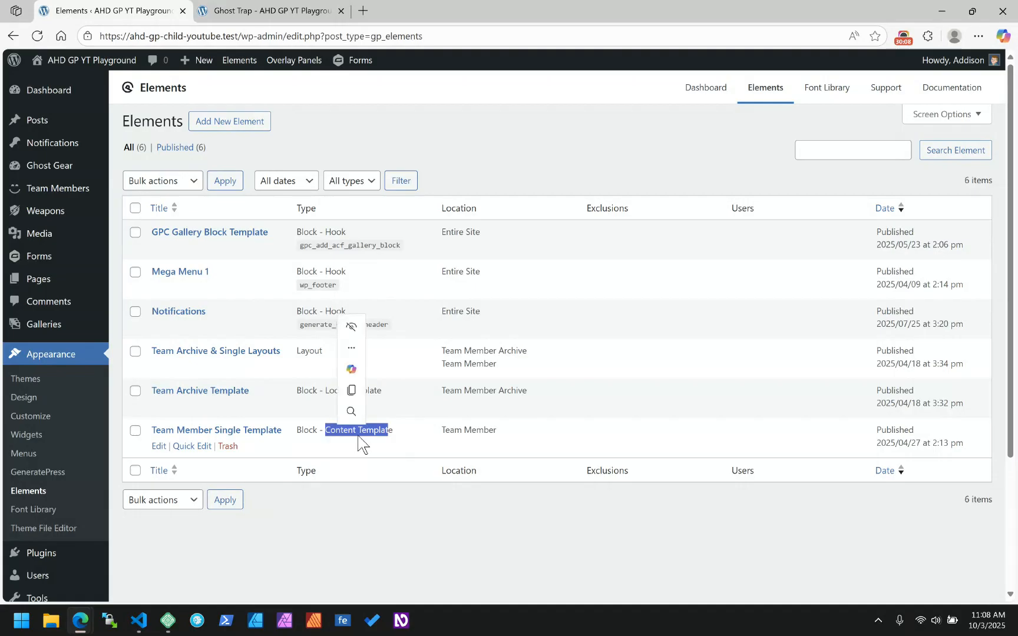
pyautogui.click(404, 433)
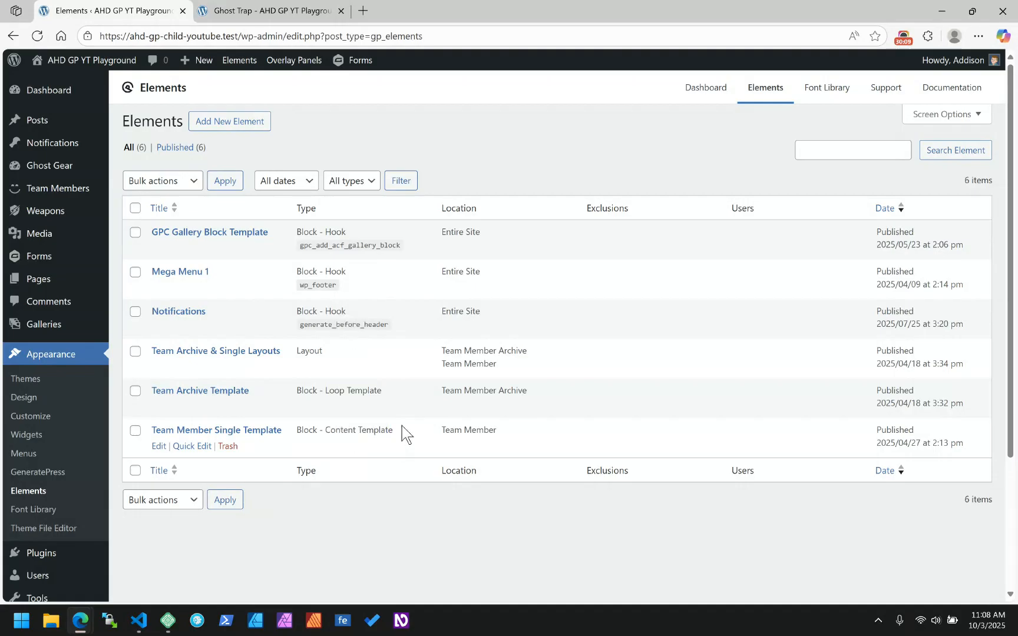
# Create a new element of type Block.
pyautogui.click(231, 123)
pyautogui.click(486, 347)
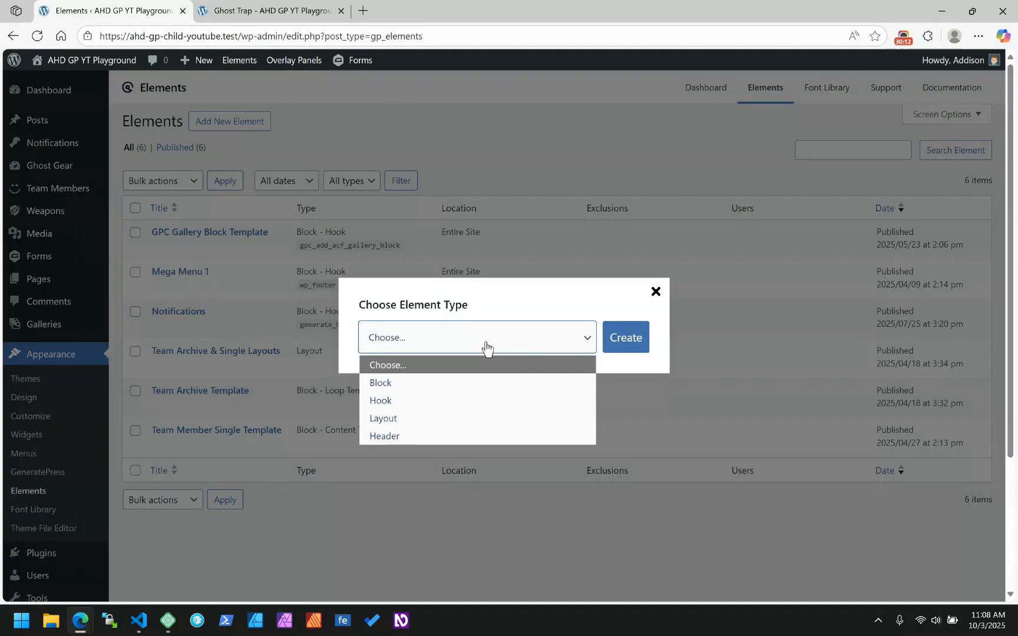
pyautogui.click(415, 386)
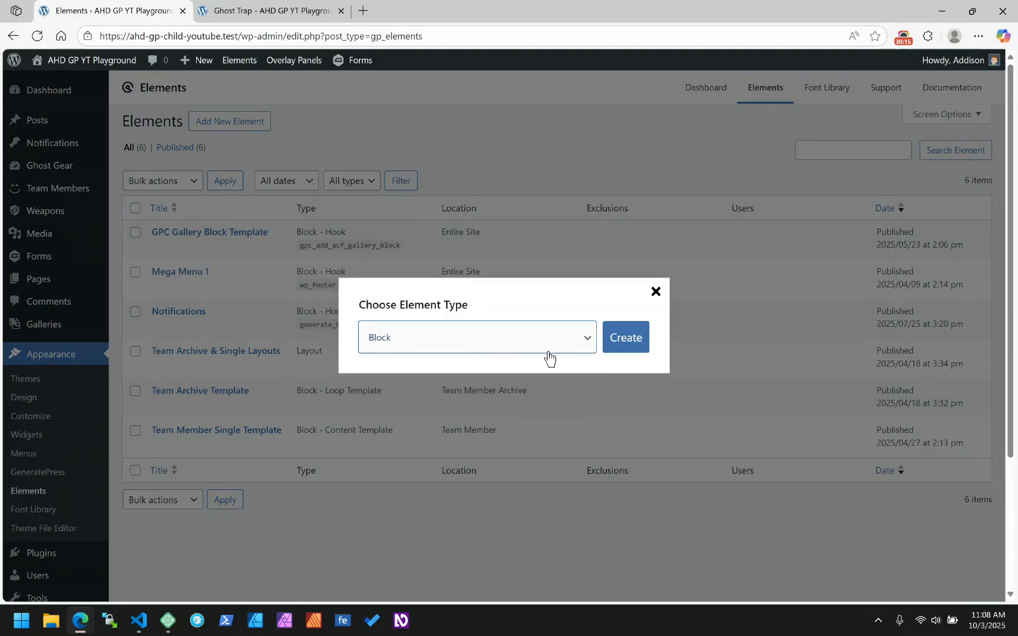
pyautogui.click(628, 339)
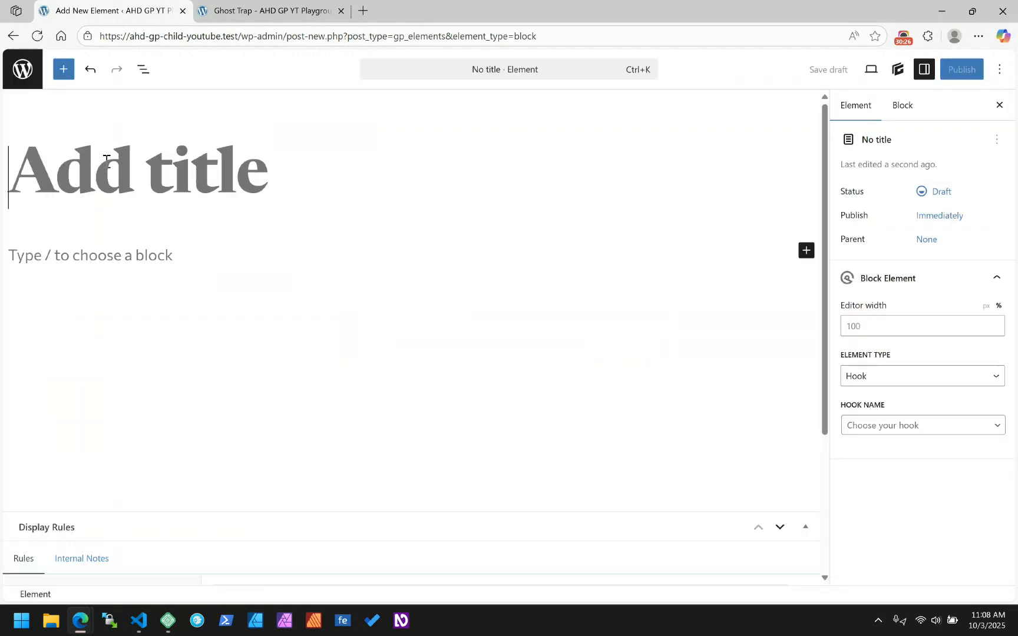
# Title the new element "Ghost Gear Archive Template".
pyautogui.write('Ghost Ge')
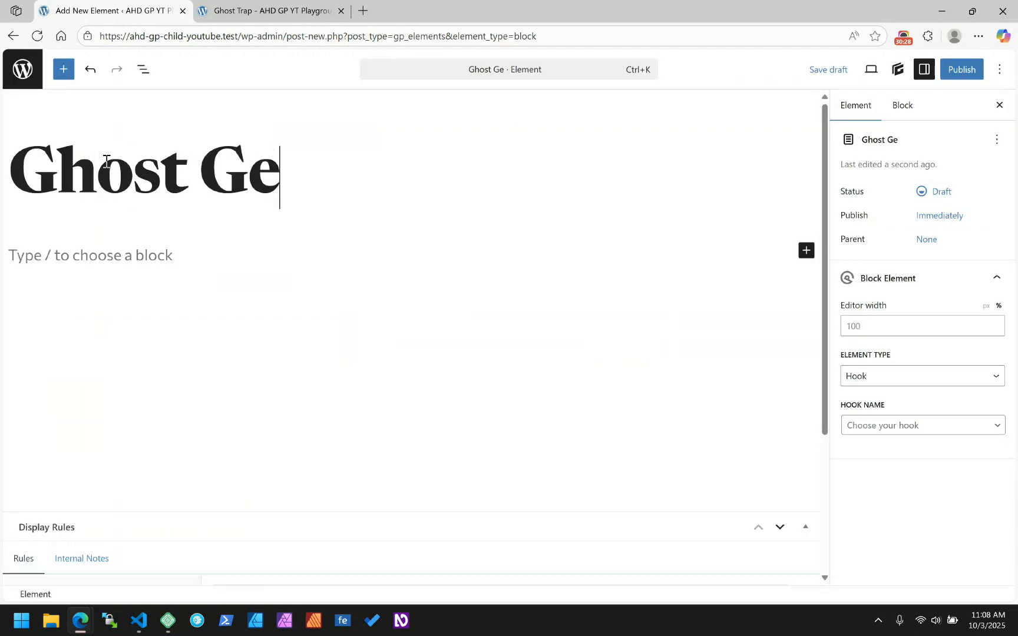
pyautogui.write('ar Archive')
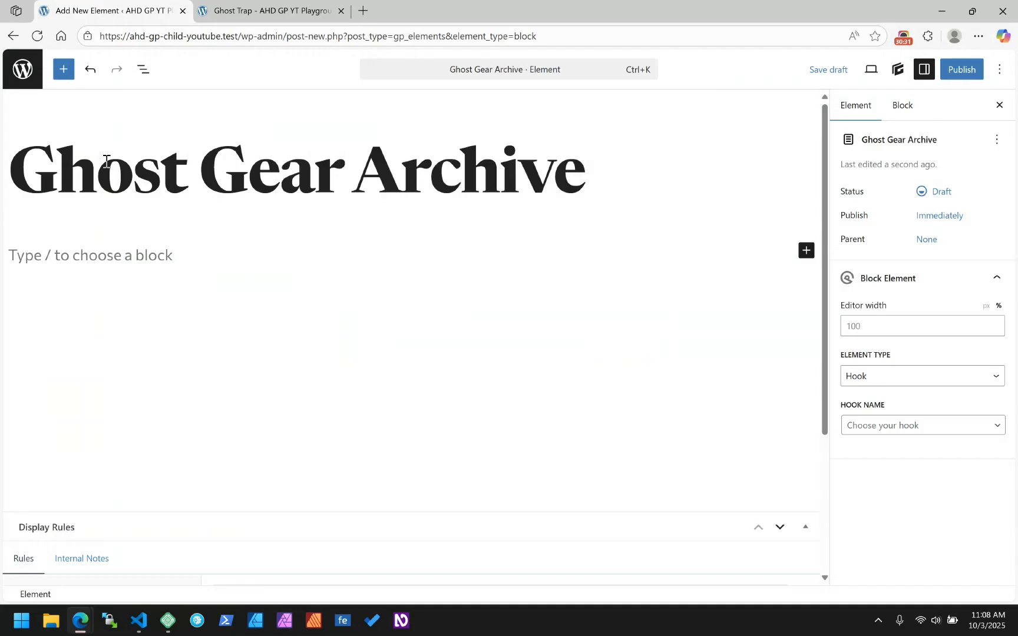
pyautogui.write(' Template')
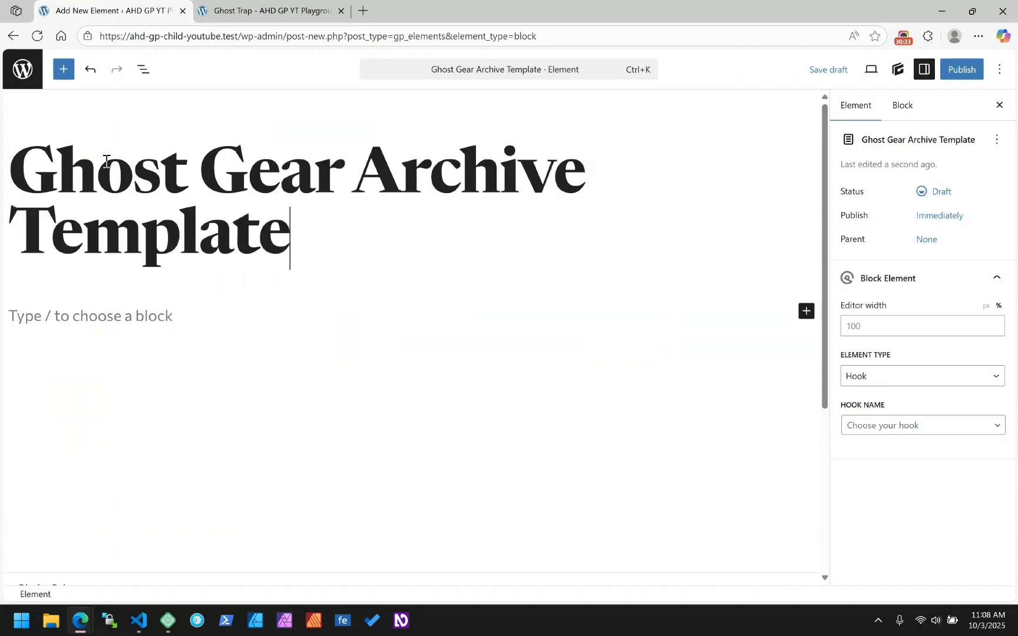
pyautogui.click(130, 324)
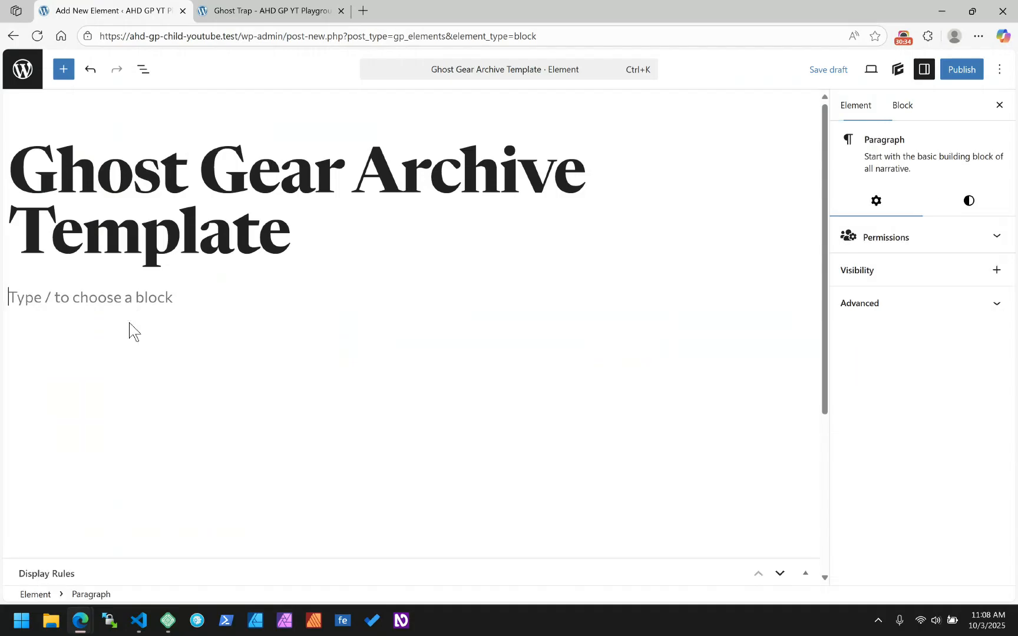
# Set the element's display rule location to Ghost Gear Archive.
pyautogui.scroll(-4, 375, 382)
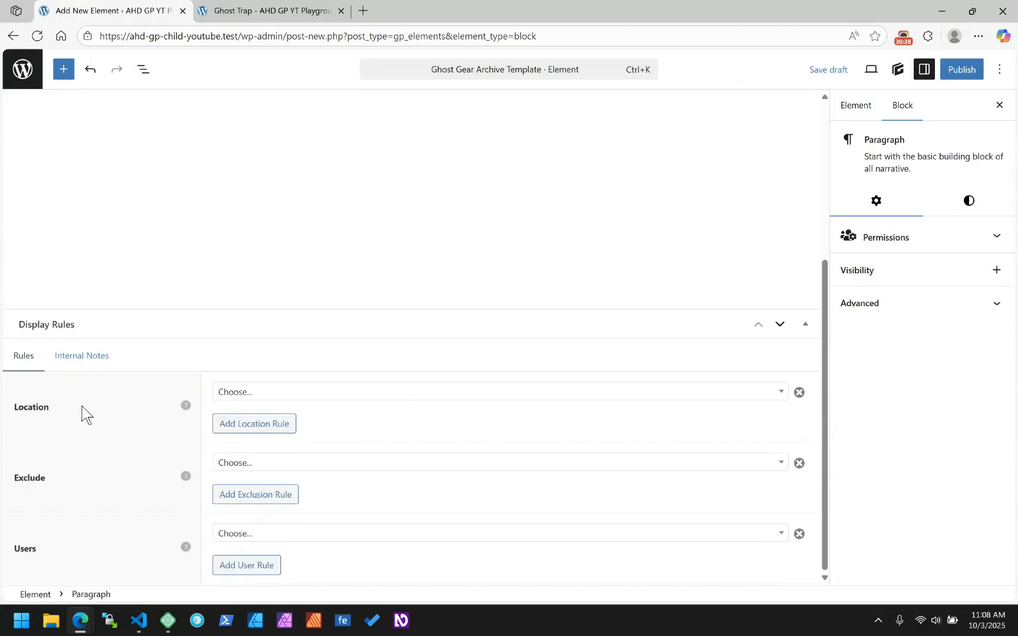
pyautogui.click(245, 393)
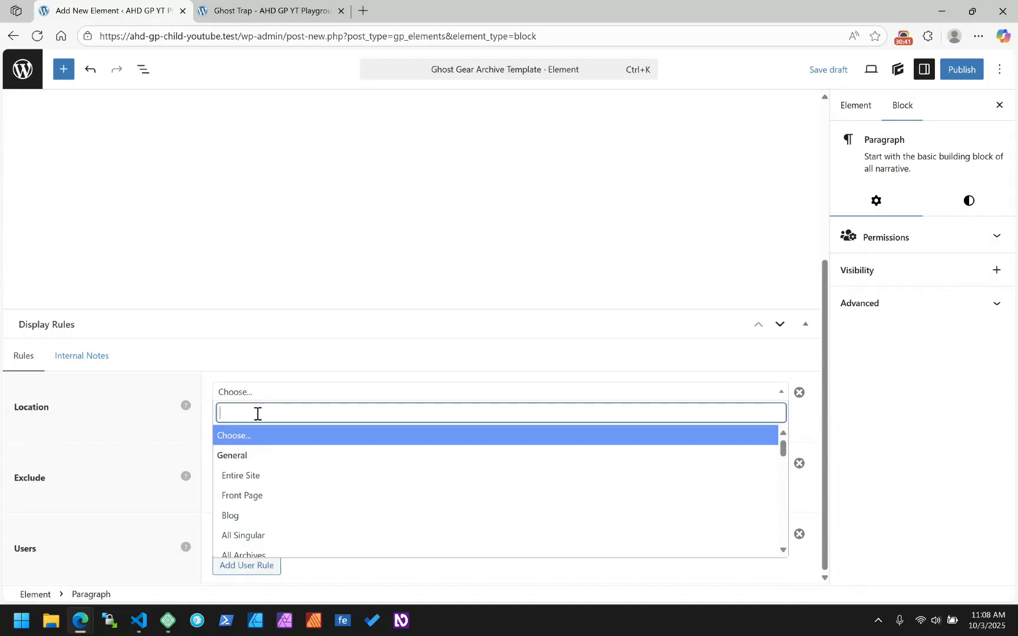
pyautogui.write('ghost')
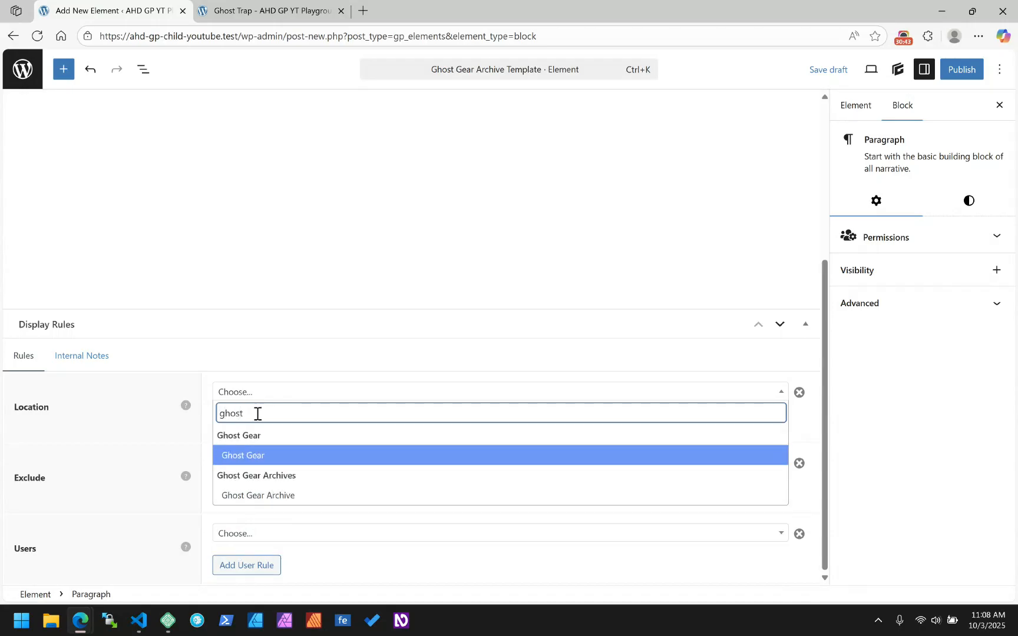
pyautogui.press('Down')
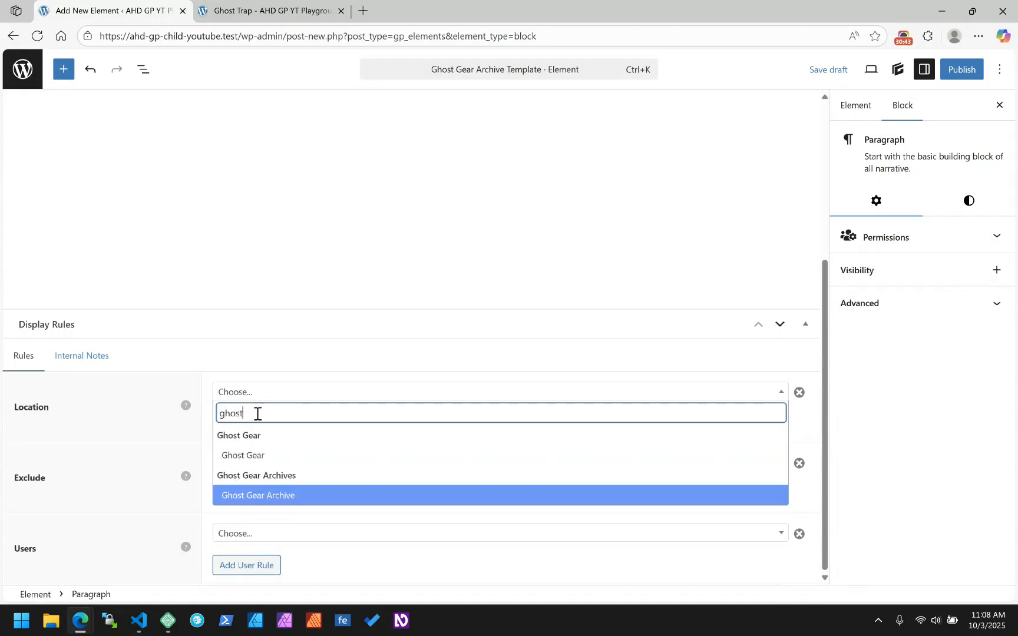
pyautogui.click(253, 496)
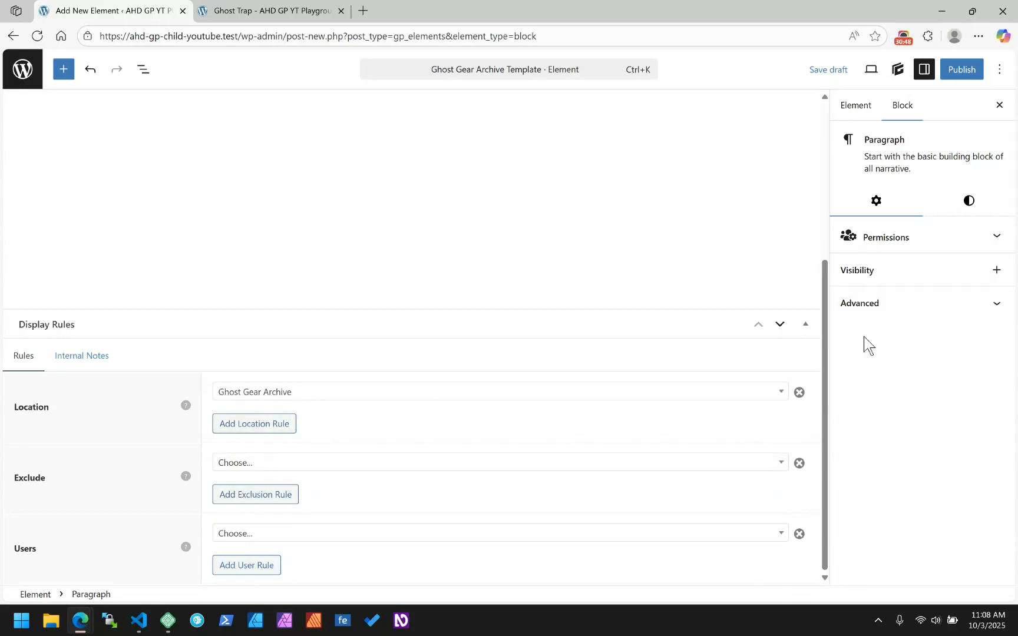
# Change the block element's type to Loop Template.
pyautogui.click(854, 109)
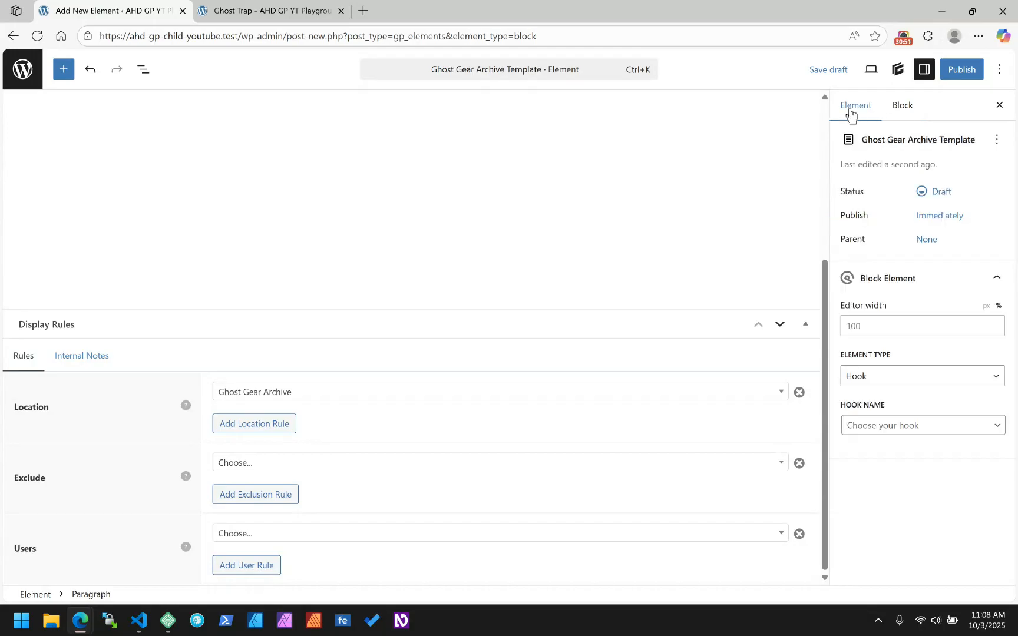
pyautogui.click(865, 380)
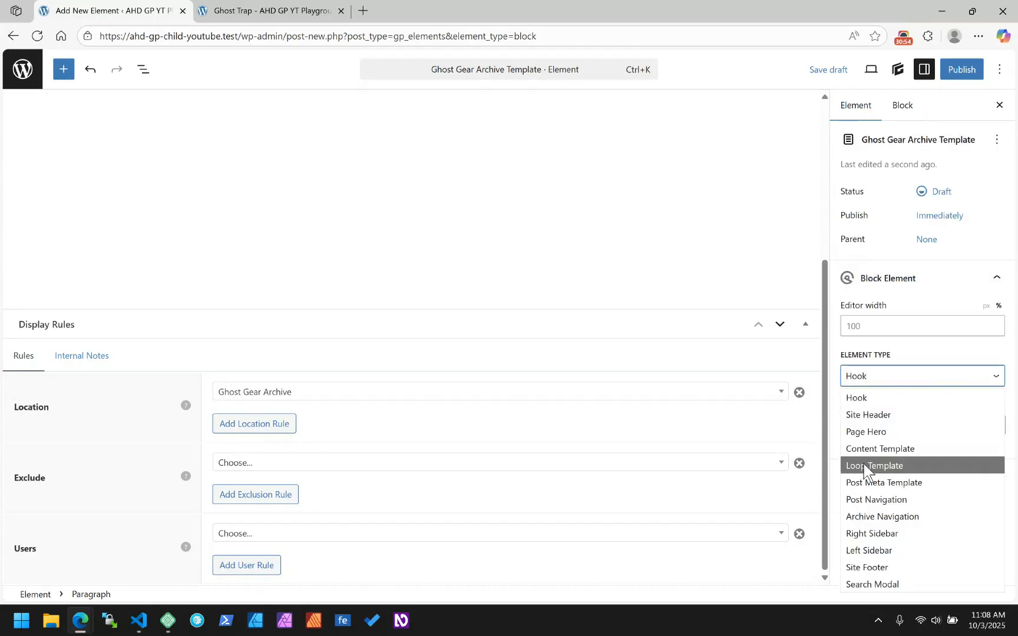
pyautogui.click(883, 465)
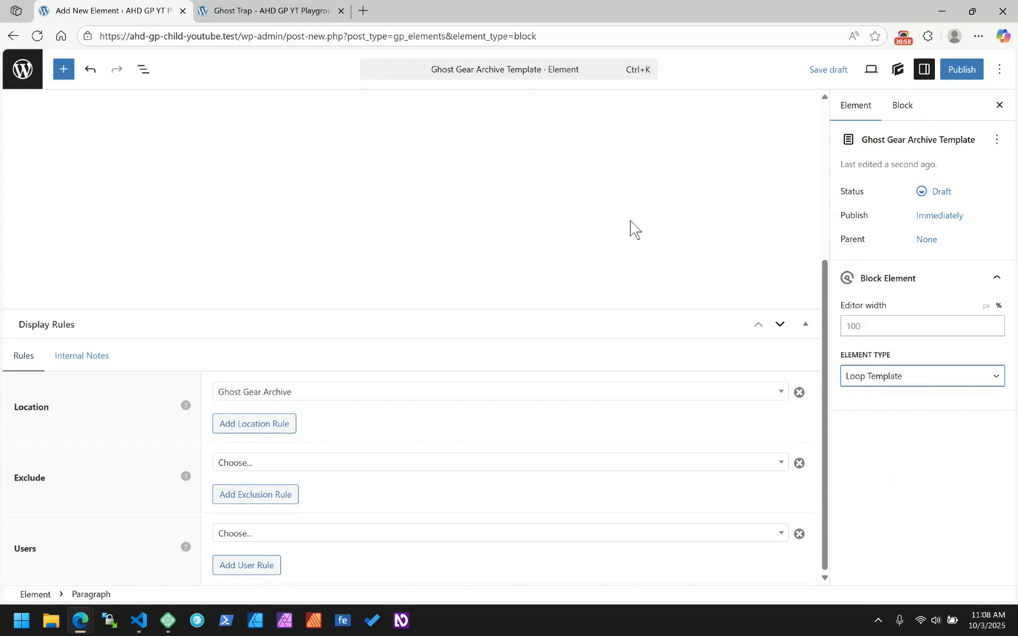
# Insert a Query block in the element's empty content area and start it with a blank layout.
pyautogui.click(115, 297)
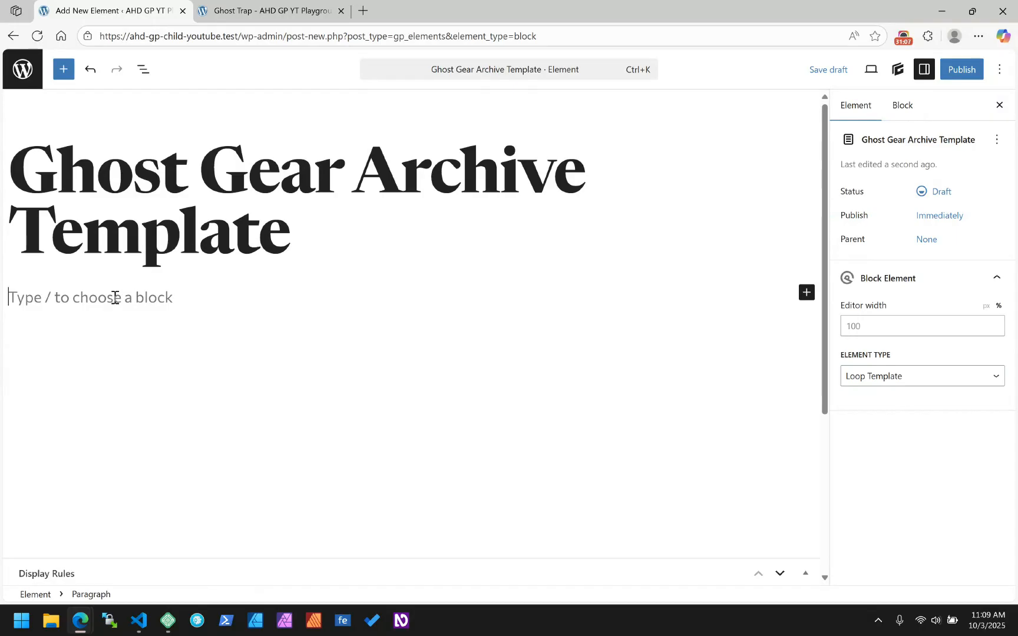
pyautogui.write('/')
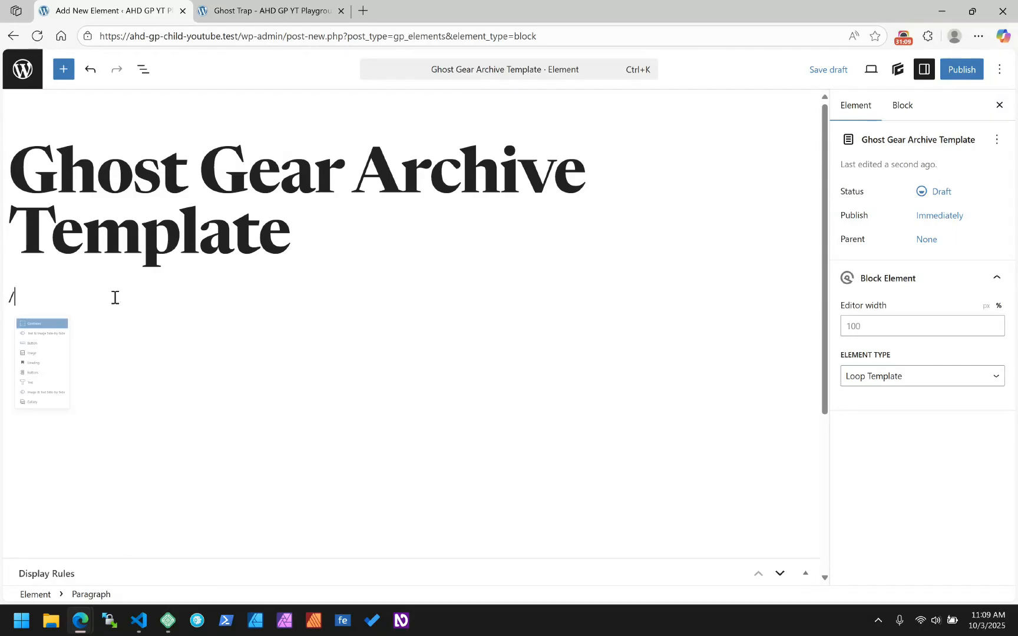
pyautogui.write('qu')
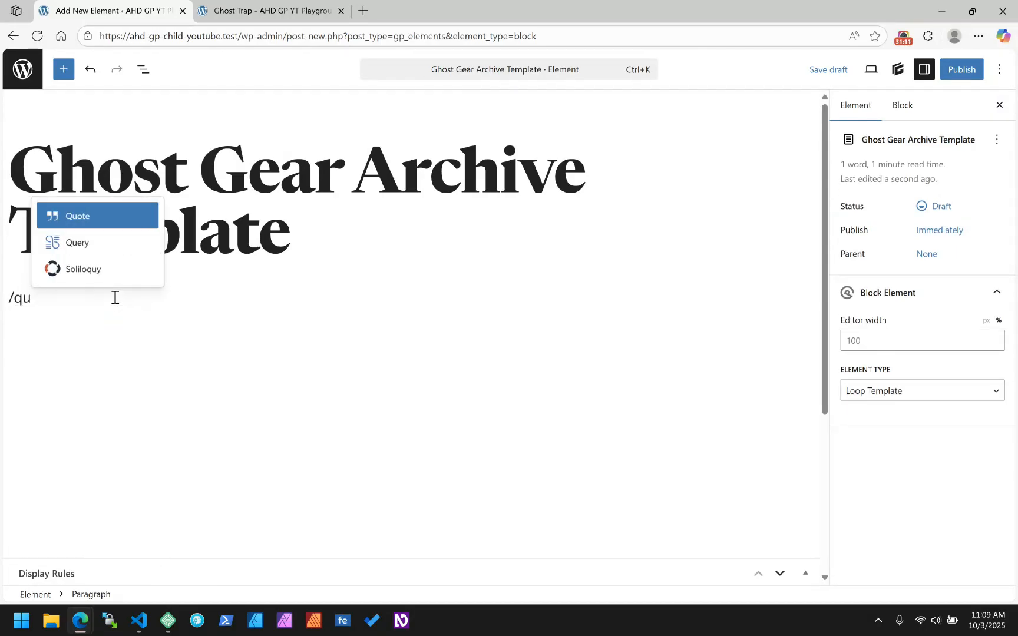
pyautogui.press('Down')
pyautogui.press('Return')
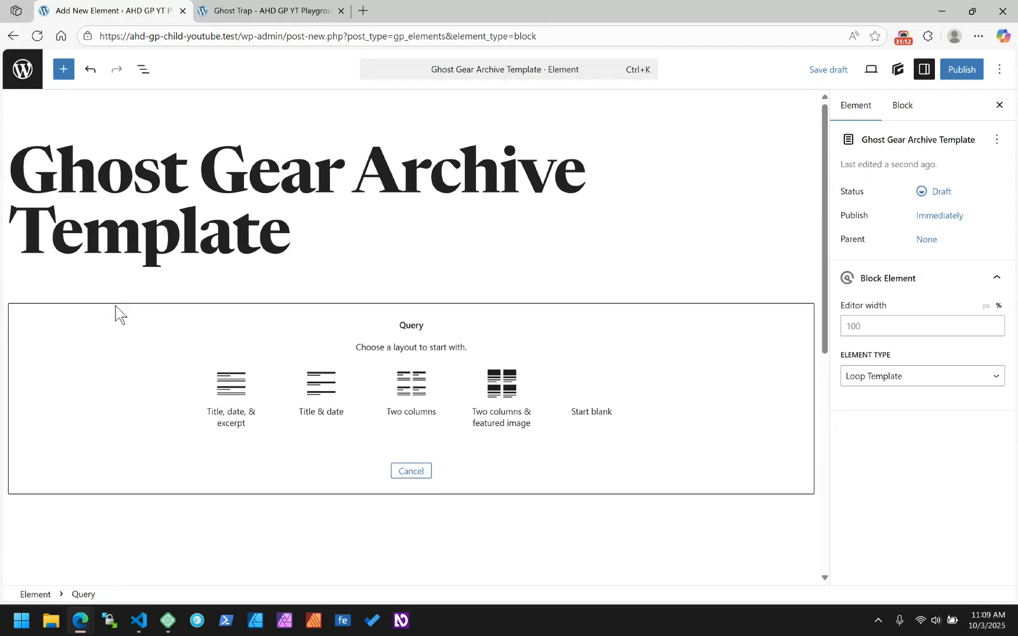
pyautogui.click(598, 380)
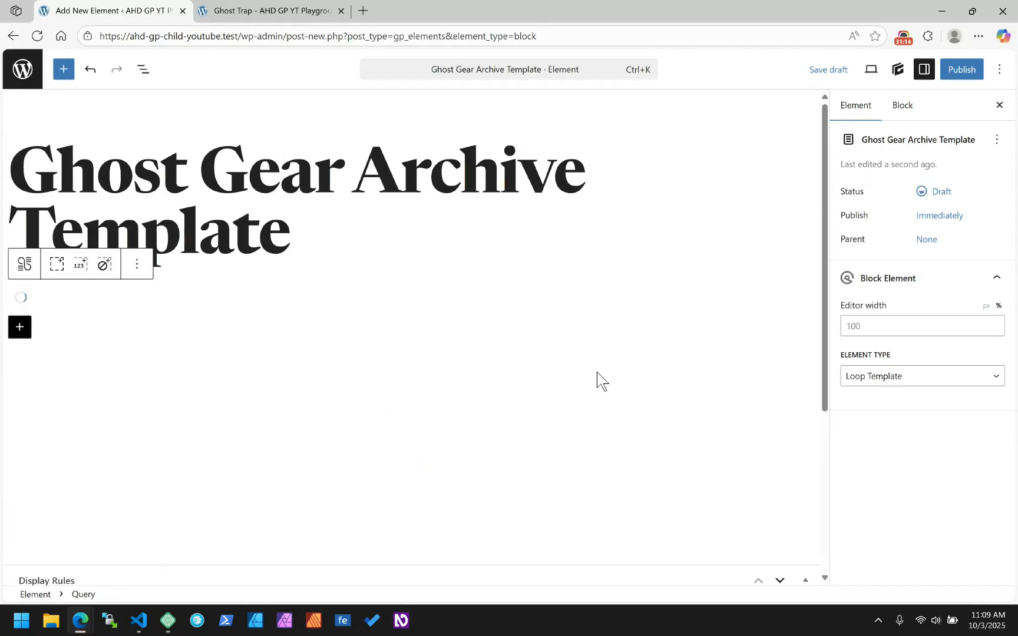
# Expand the Query block's structure and add a GenerateBlocks Image block inside its Loop Item.
pyautogui.click(143, 69)
pyautogui.click(13, 135)
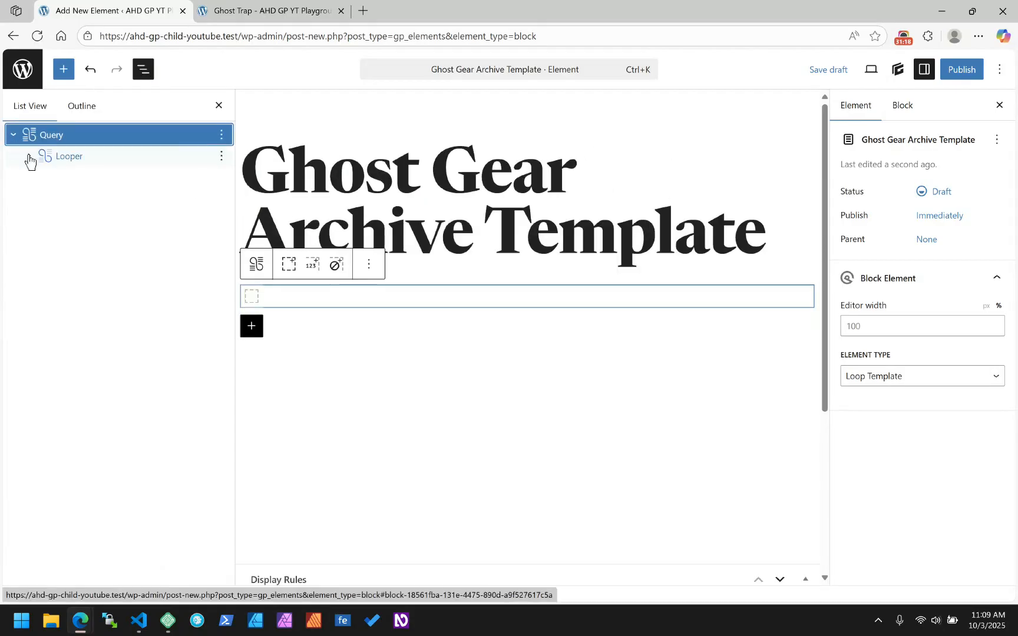
pyautogui.click(29, 157)
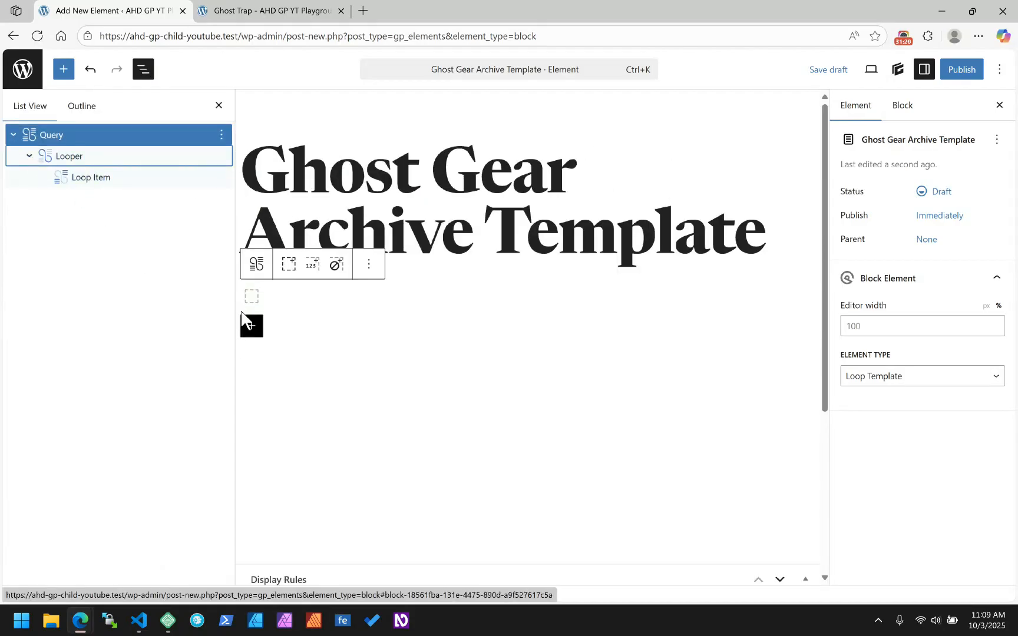
pyautogui.click(81, 172)
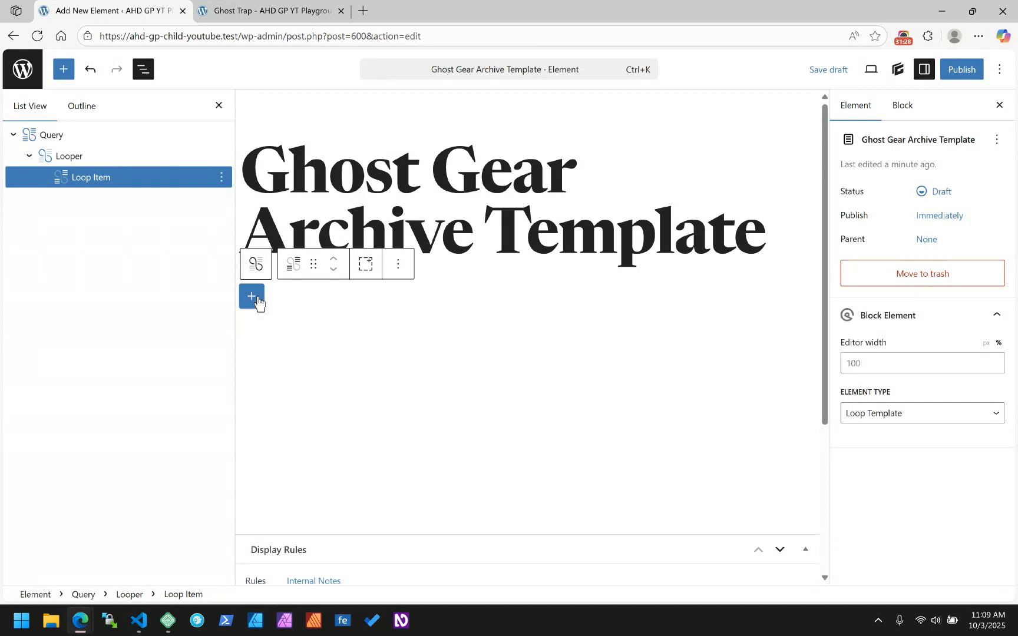
pyautogui.click(252, 299)
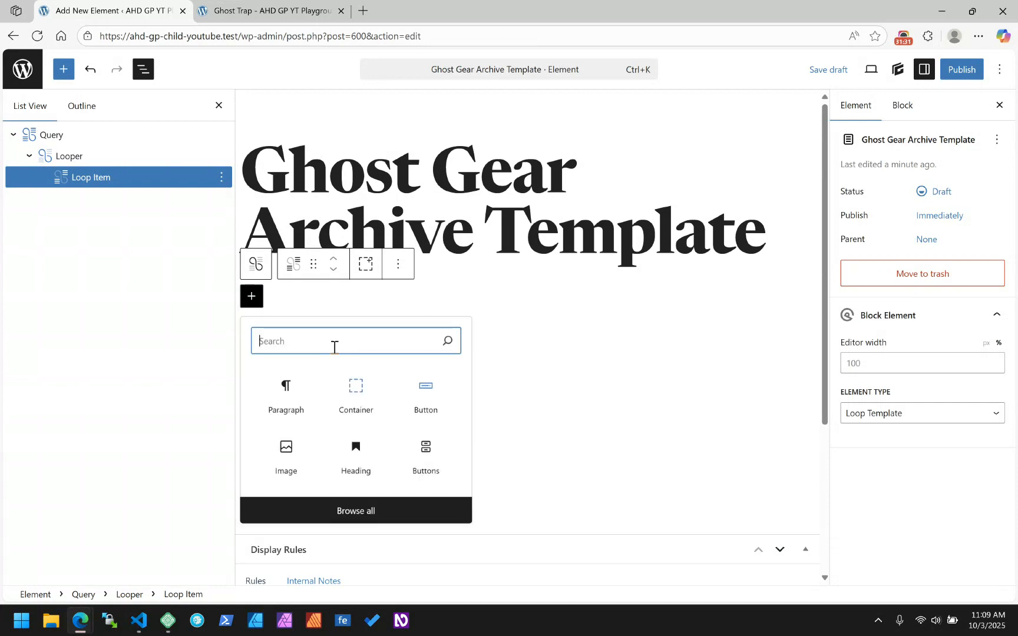
pyautogui.write('image')
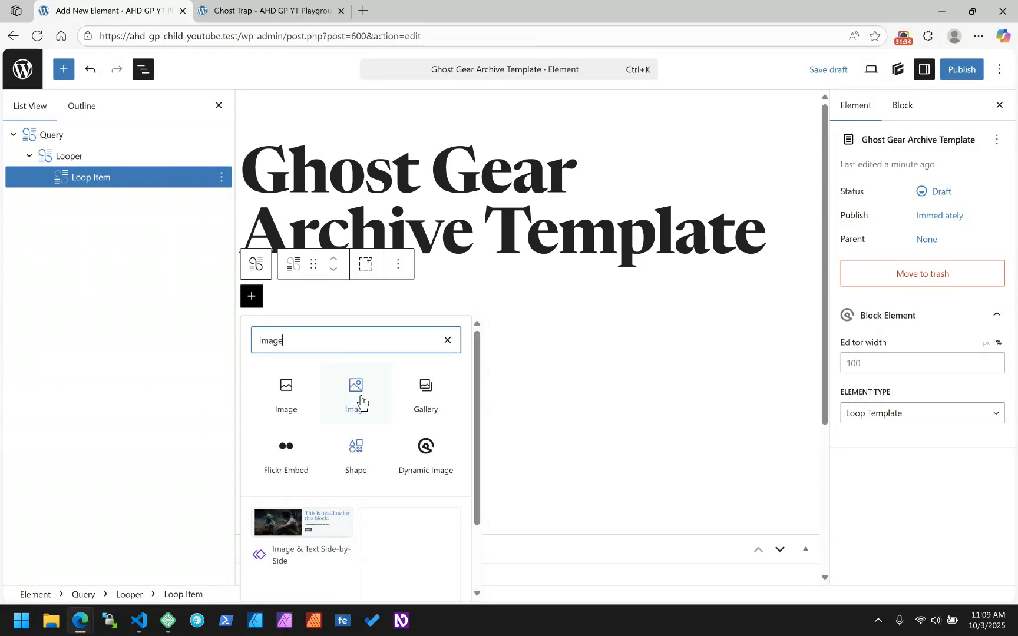
pyautogui.click(357, 407)
pyautogui.click(357, 405)
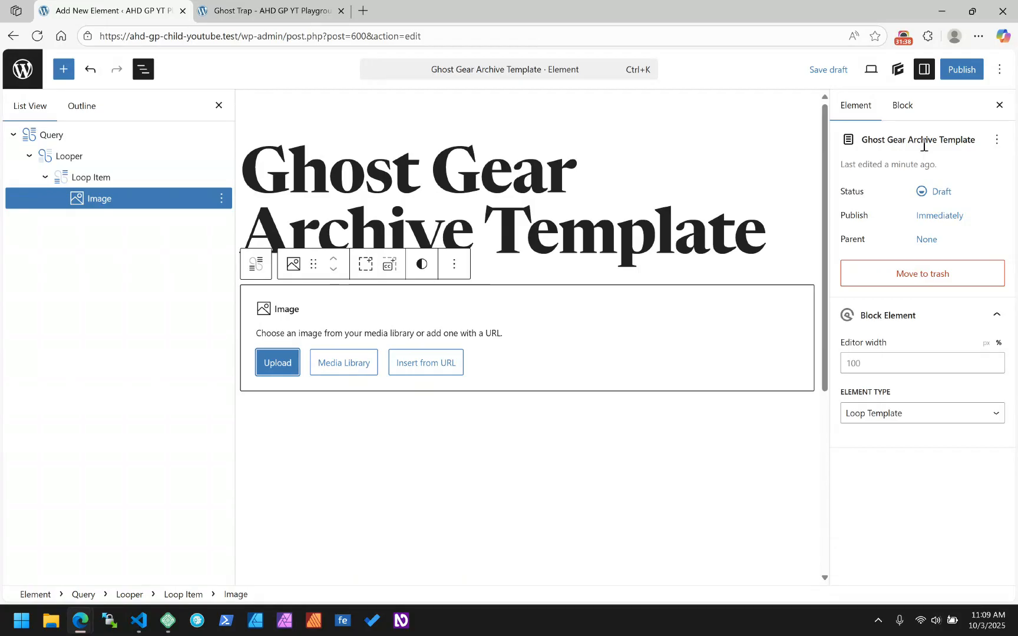
# Remove the Posts post type from the Query block, make it inherit the query from the template, and check the location rule.
pyautogui.click(902, 105)
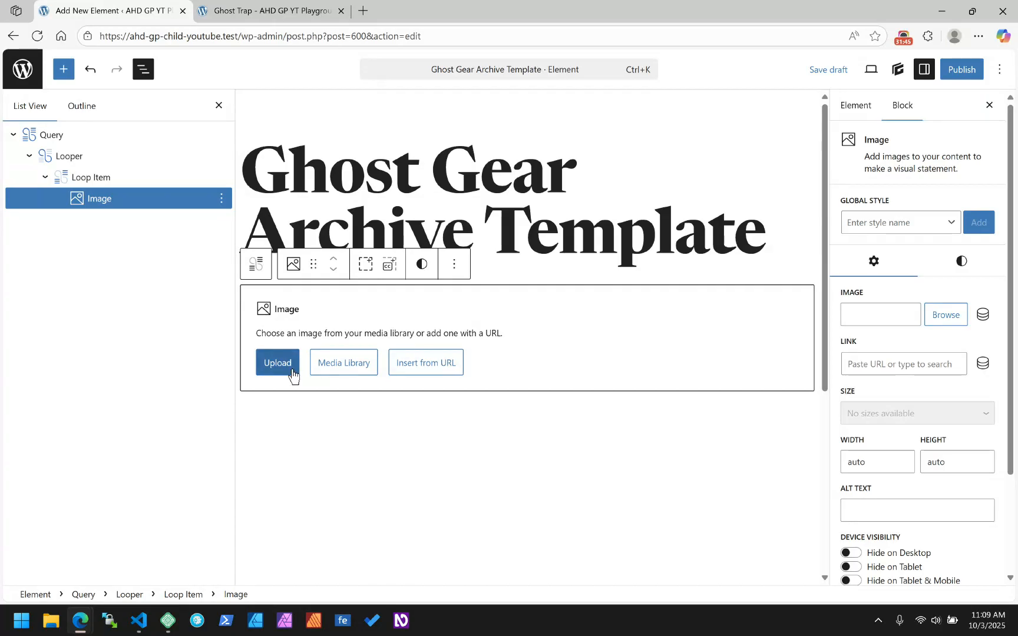
pyautogui.click(40, 135)
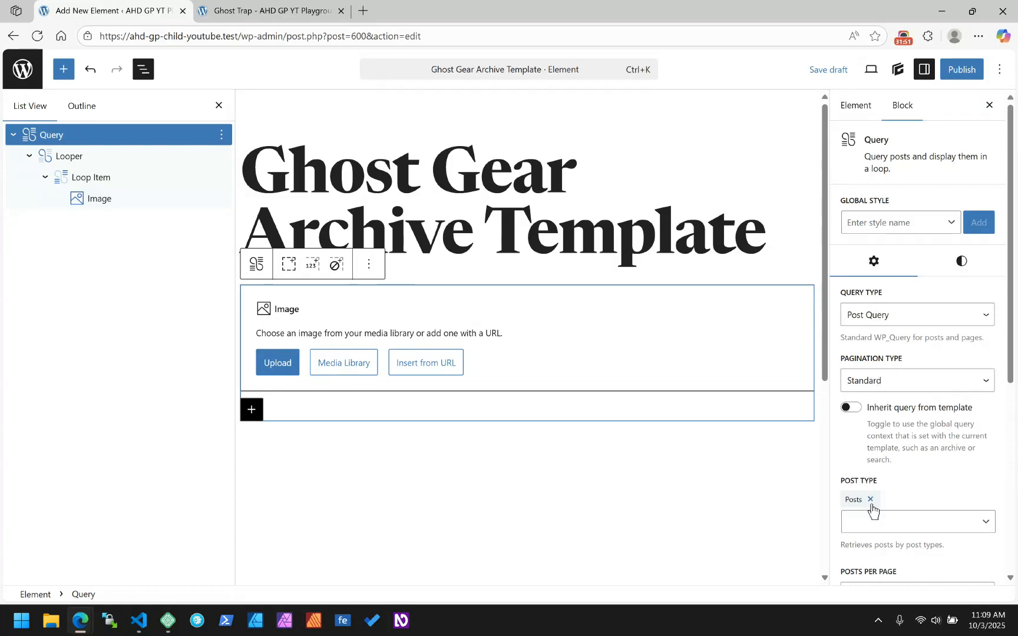
pyautogui.click(870, 499)
pyautogui.scroll(-1, 900, 444)
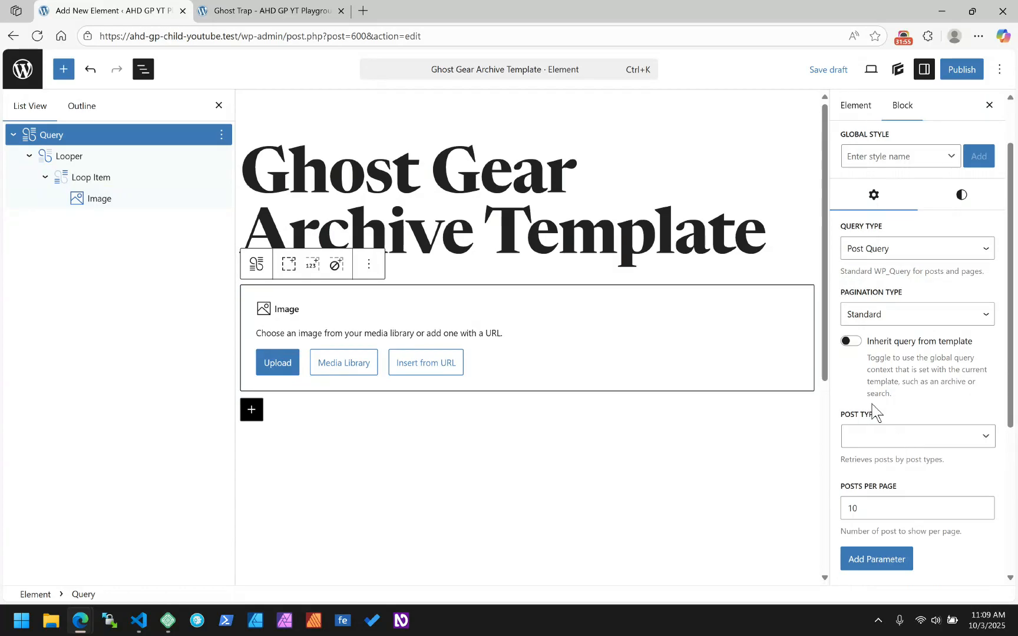
pyautogui.click(851, 343)
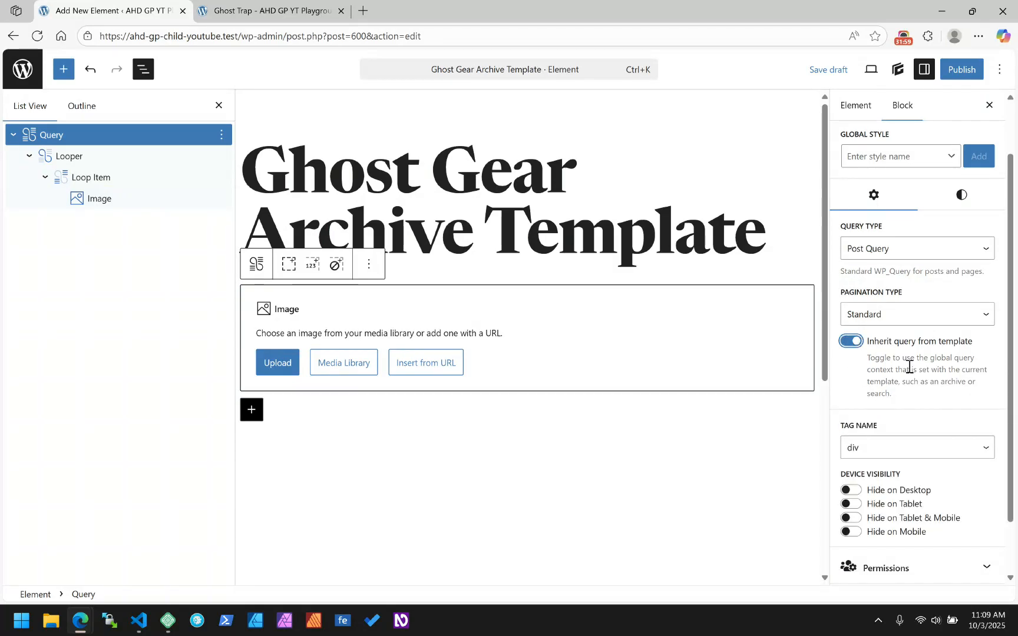
pyautogui.scroll(-5, 723, 409)
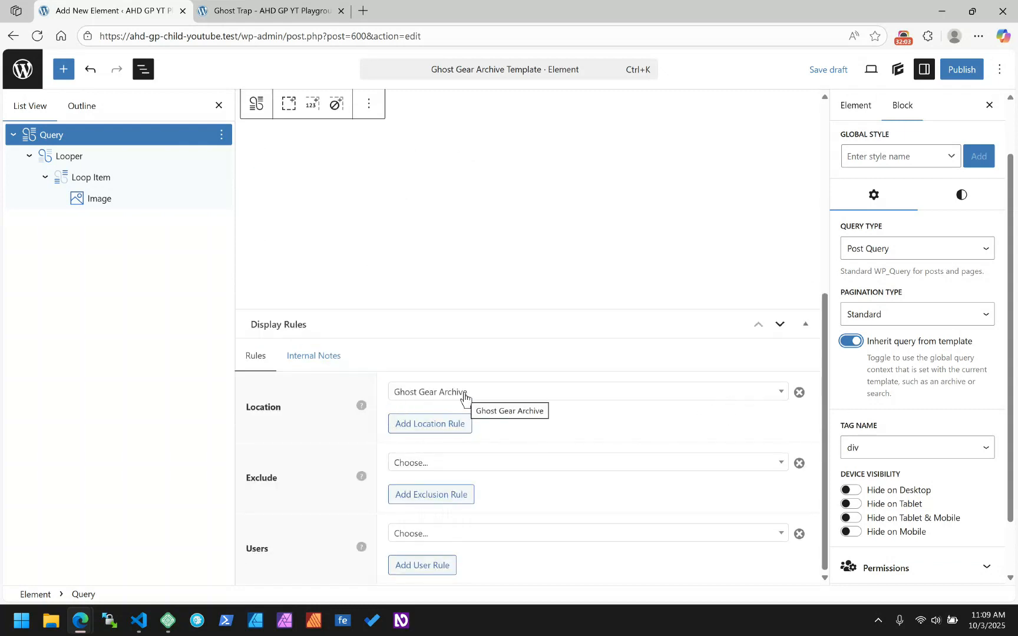
pyautogui.scroll(5, 465, 399)
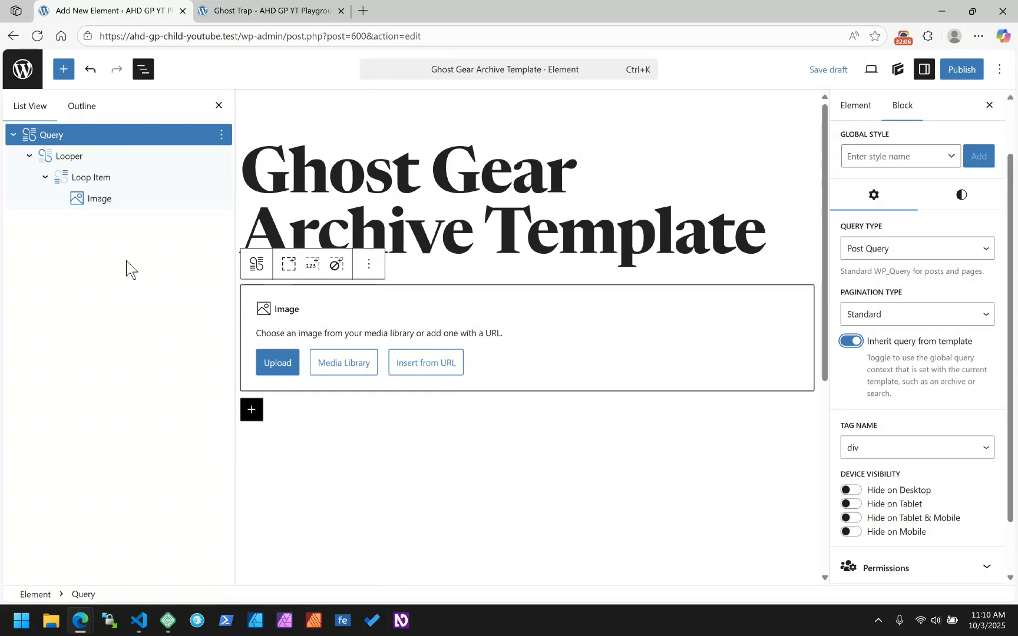
pyautogui.click(97, 199)
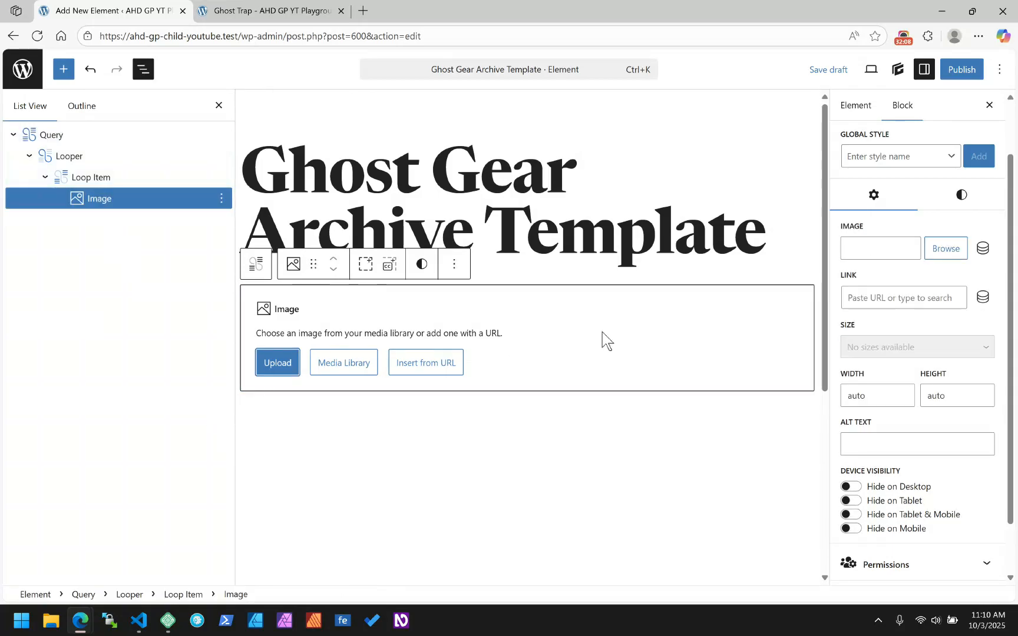
pyautogui.click(983, 248)
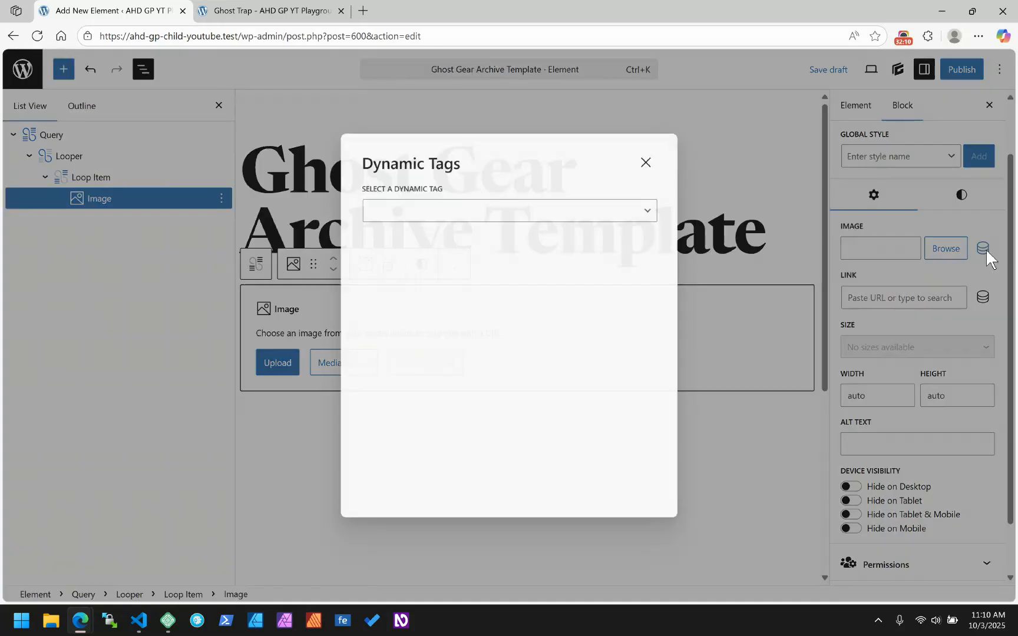
pyautogui.click(432, 212)
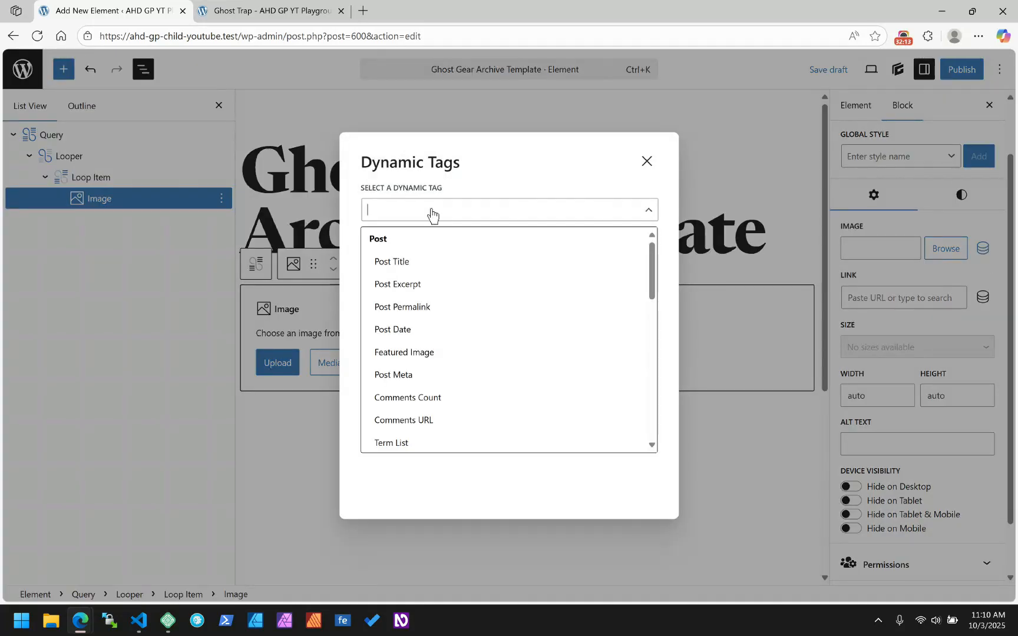
pyautogui.click(646, 162)
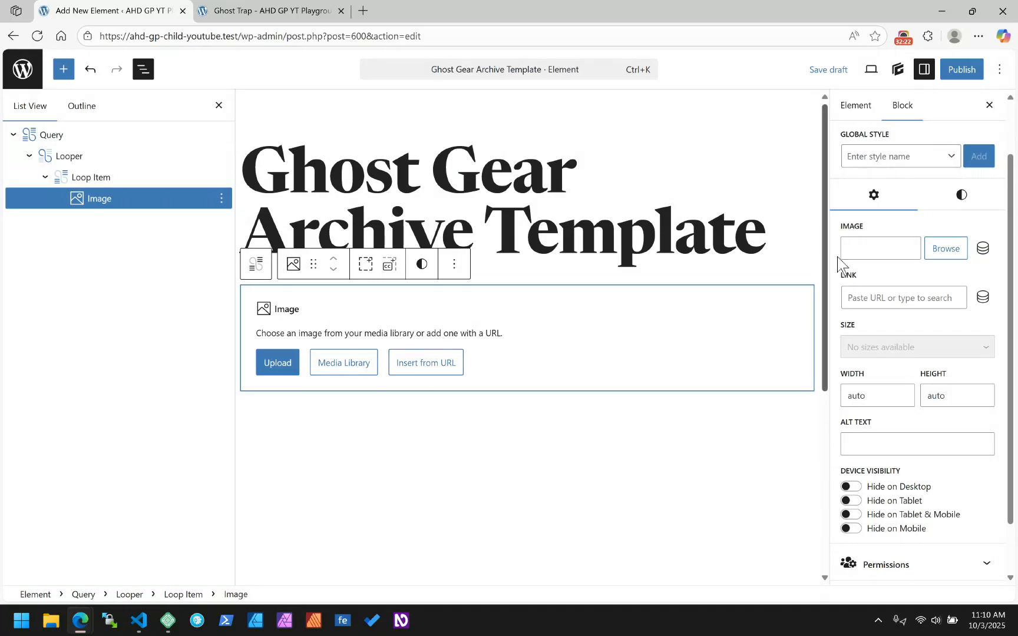
# Insert a Featured Image dynamic tag as the Image block's source, using the current post, Medium size and the url key.
pyautogui.click(982, 249)
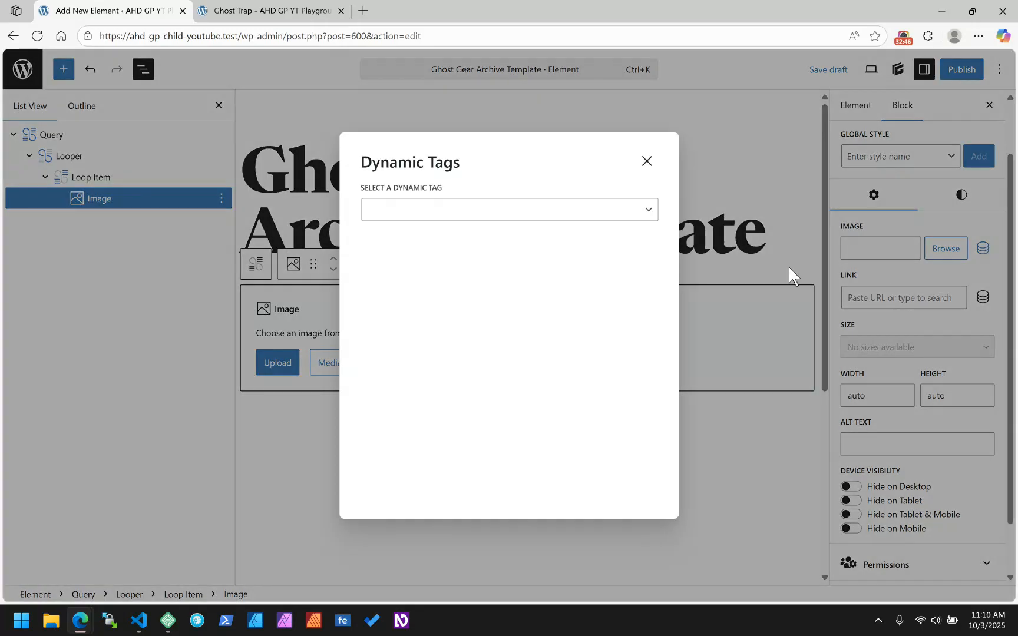
pyautogui.click(539, 210)
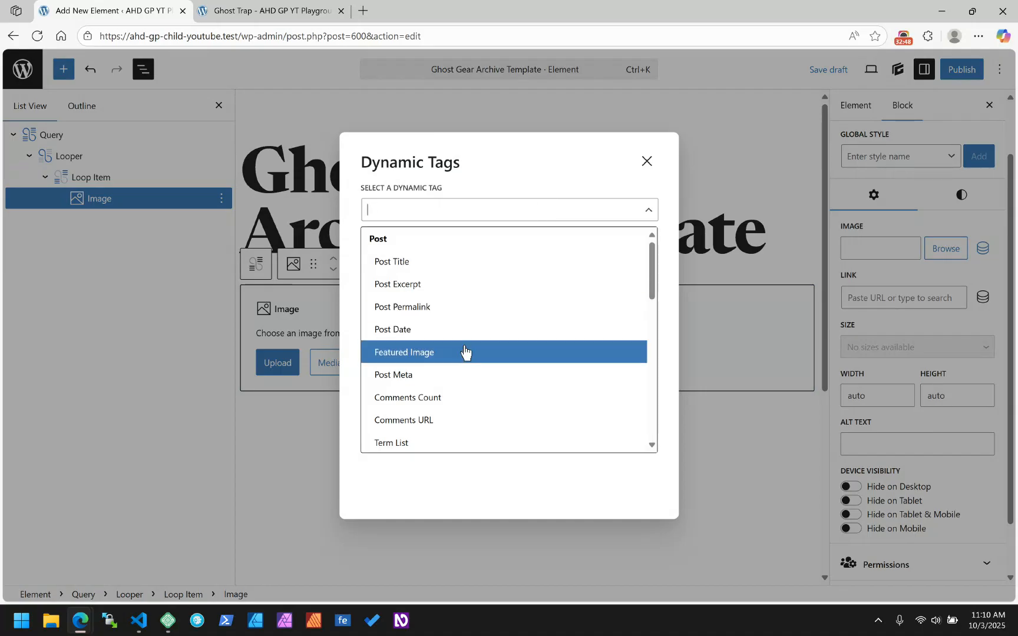
pyautogui.click(437, 353)
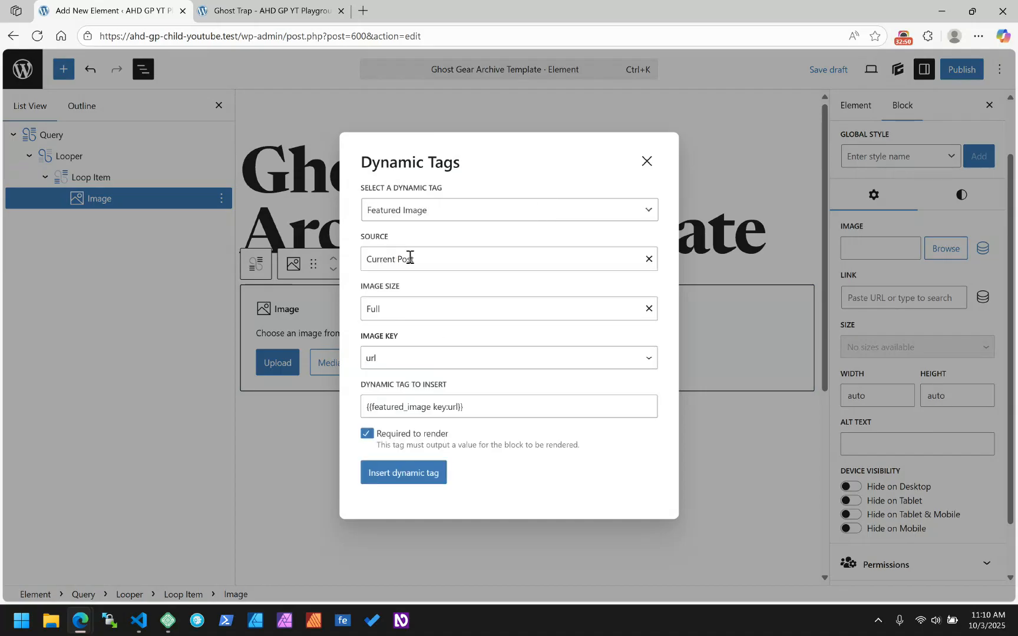
pyautogui.click(433, 307)
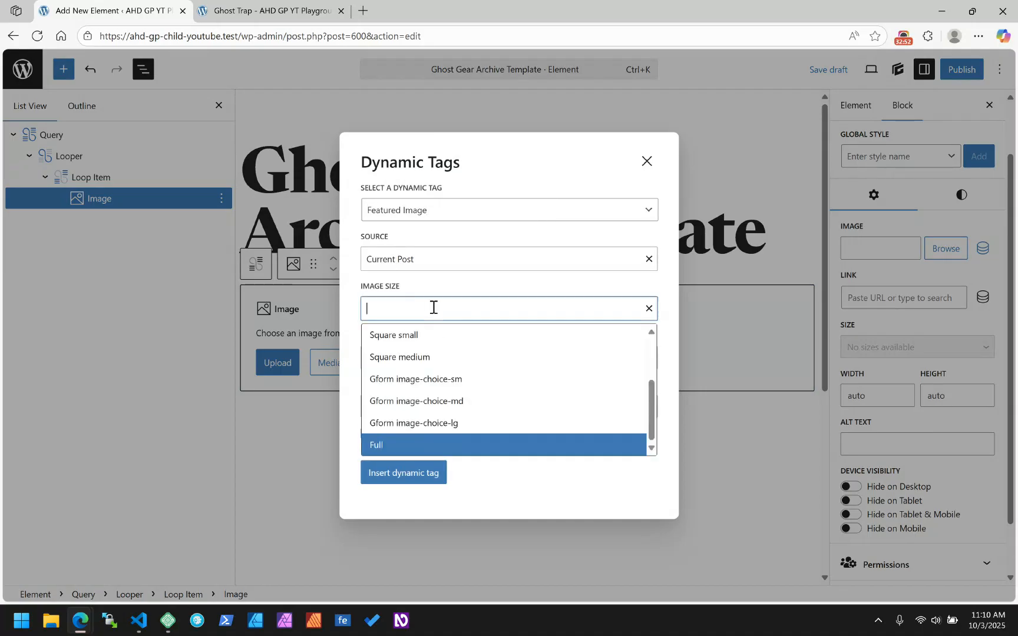
pyautogui.scroll(3, 439, 371)
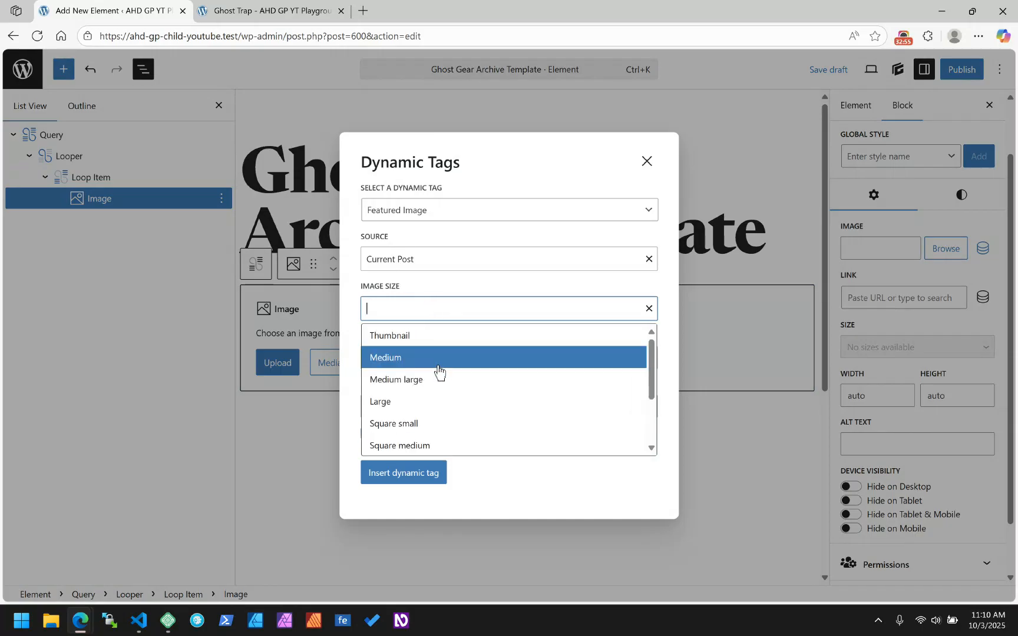
pyautogui.click(429, 365)
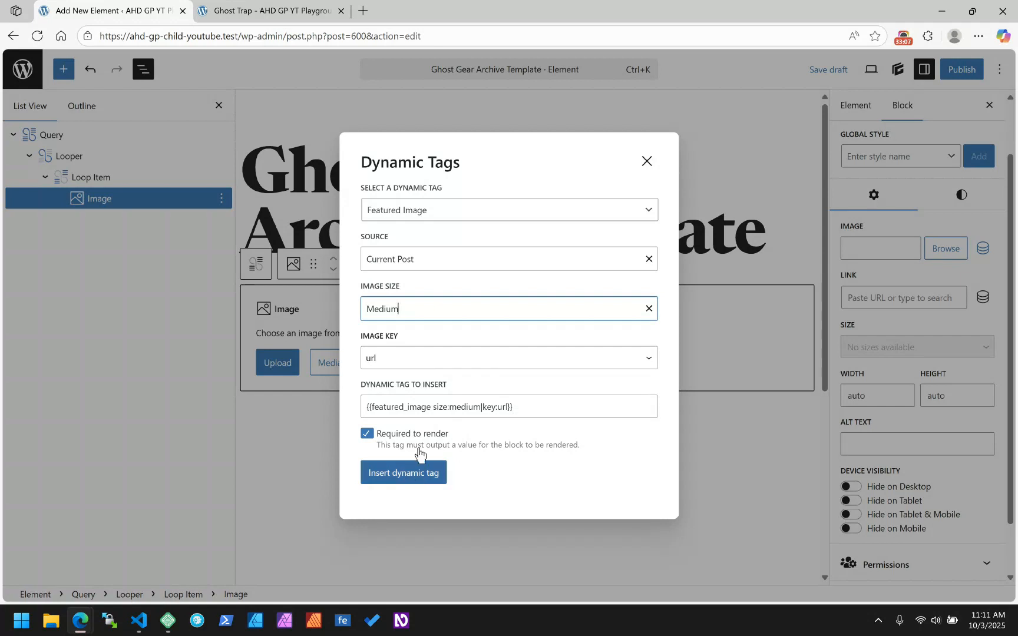
pyautogui.click(413, 364)
pyautogui.click(413, 365)
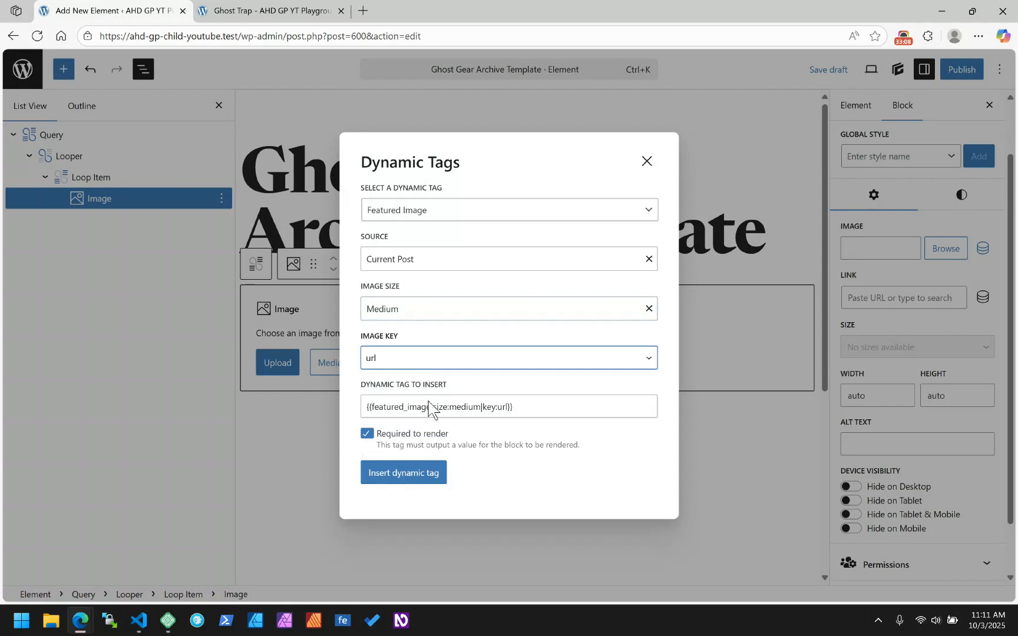
pyautogui.click(402, 473)
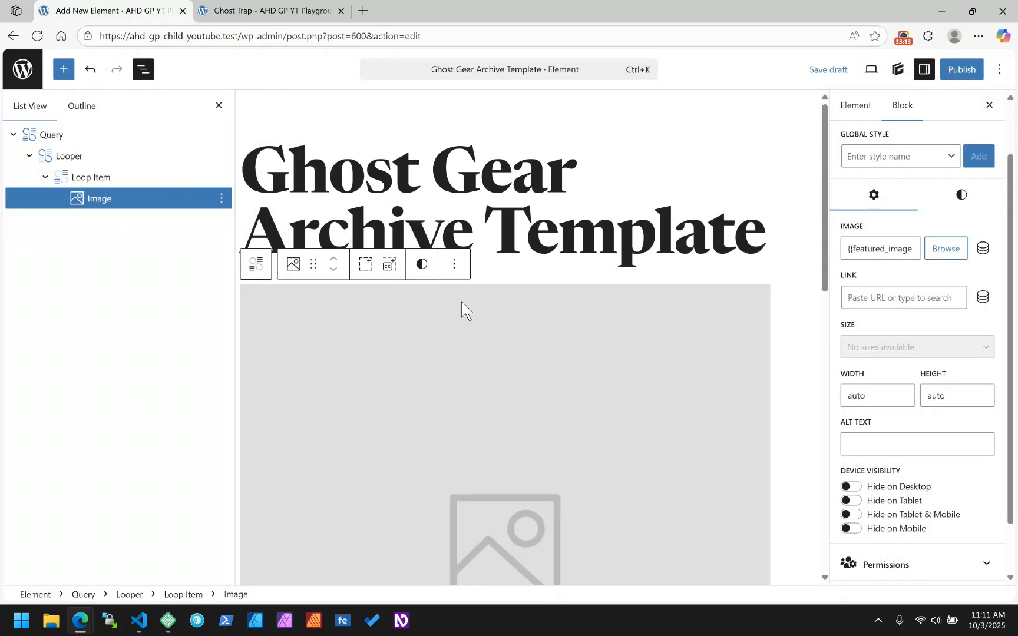
# Turn off query inheritance on the Query block and set its post type to Ghost Gear.
pyautogui.scroll(-8, 462, 302)
pyautogui.scroll(3, 462, 302)
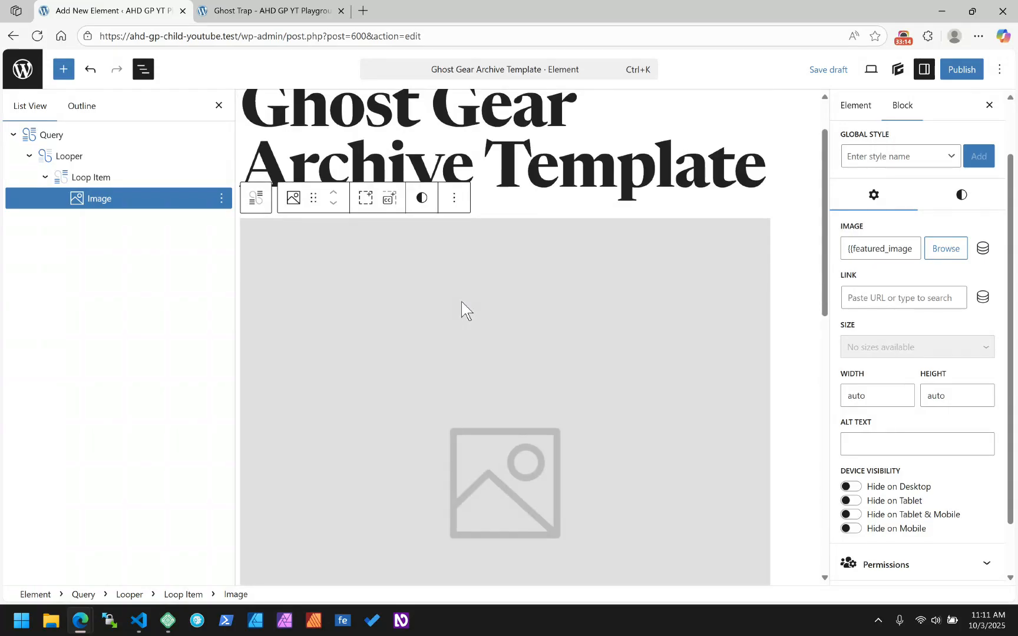
pyautogui.click(52, 134)
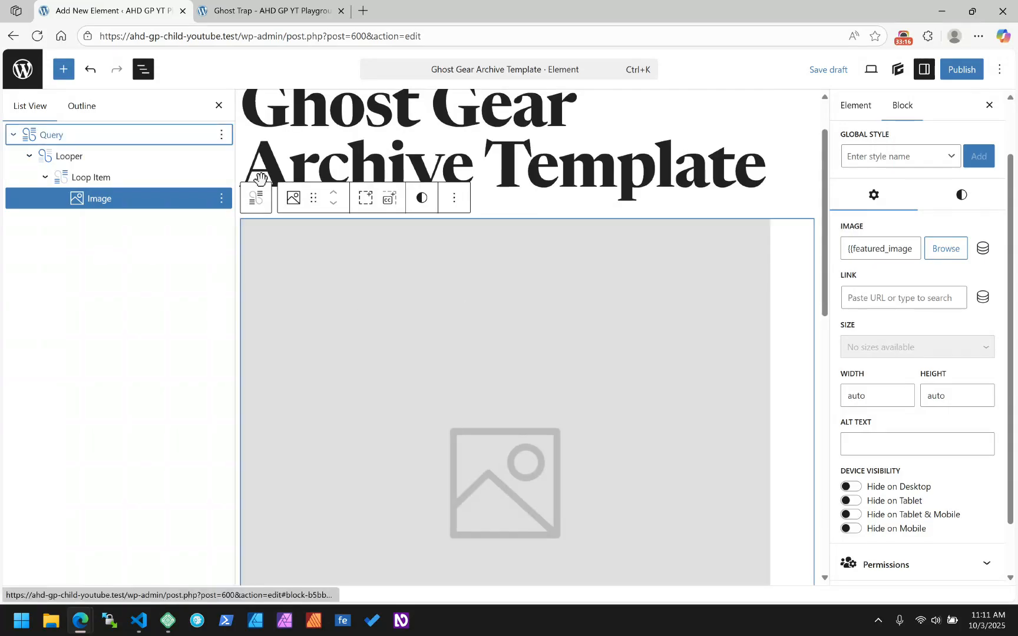
pyautogui.scroll(-1, 931, 371)
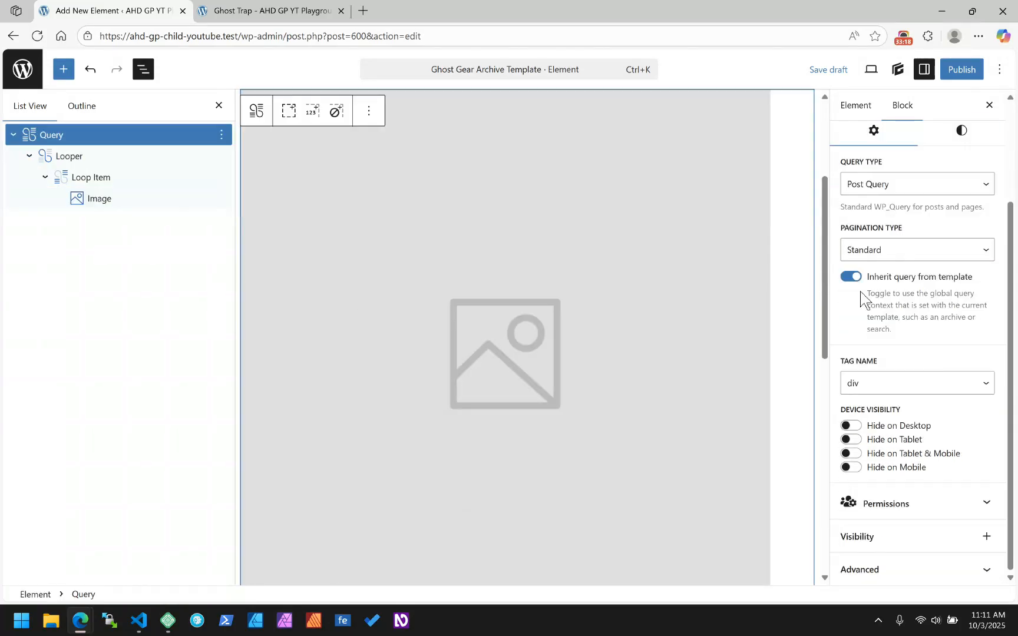
pyautogui.click(852, 277)
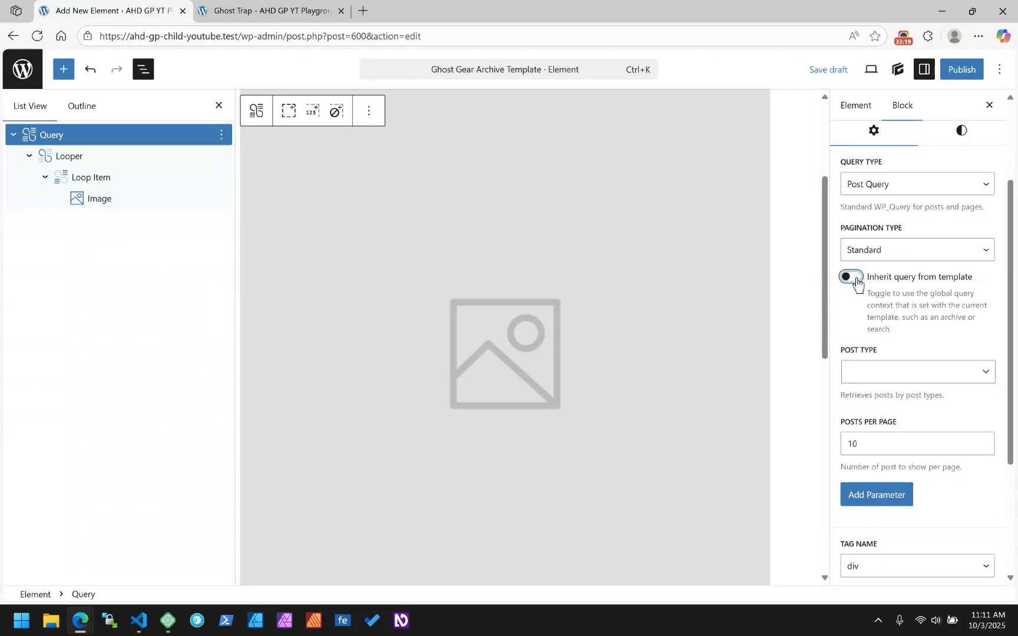
pyautogui.click(952, 375)
pyautogui.click(910, 491)
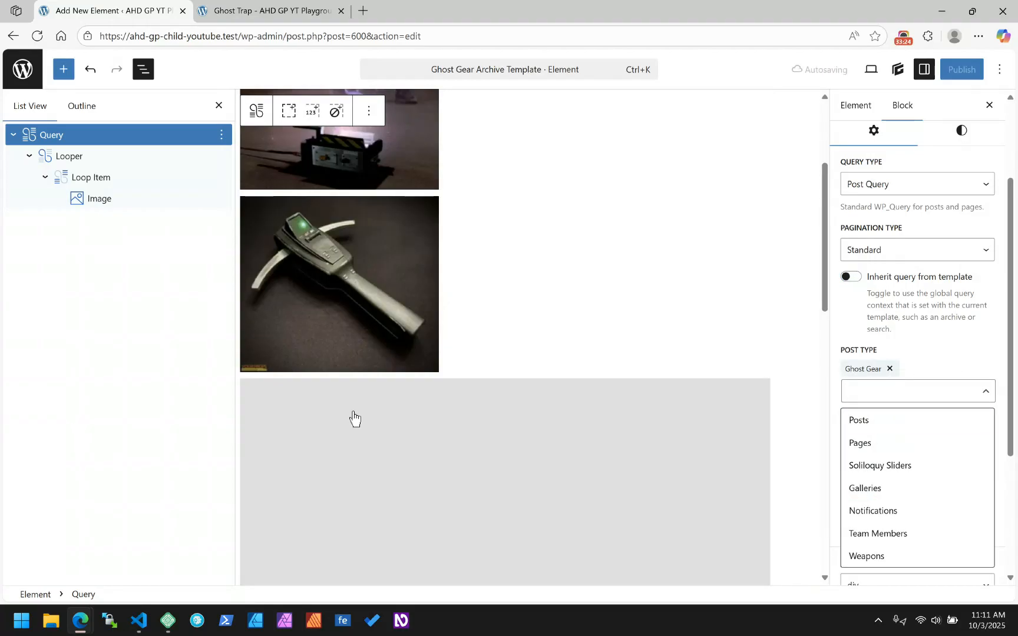
pyautogui.scroll(3, 354, 353)
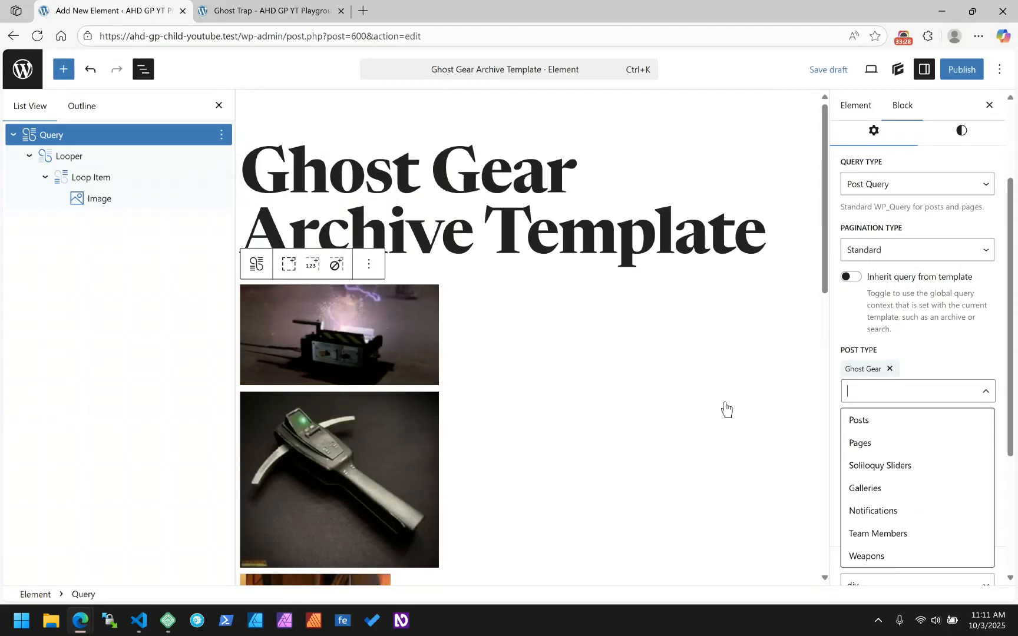
pyautogui.click(935, 351)
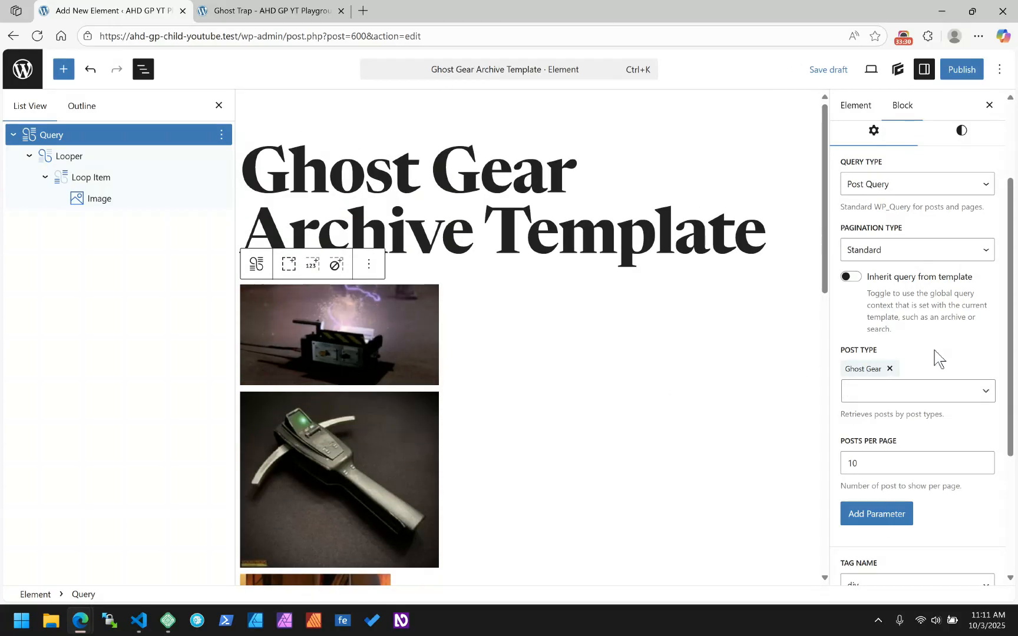
# Turn query inheritance from the template back on for the Query block and look through the loop images.
pyautogui.click(849, 277)
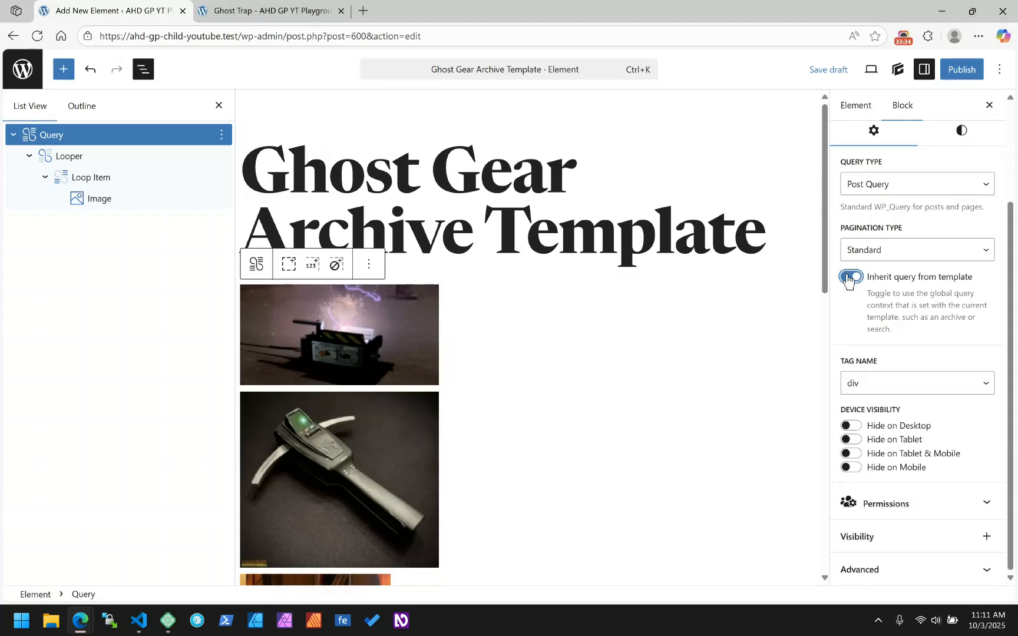
pyautogui.scroll(-9, 575, 425)
pyautogui.scroll(6, 575, 425)
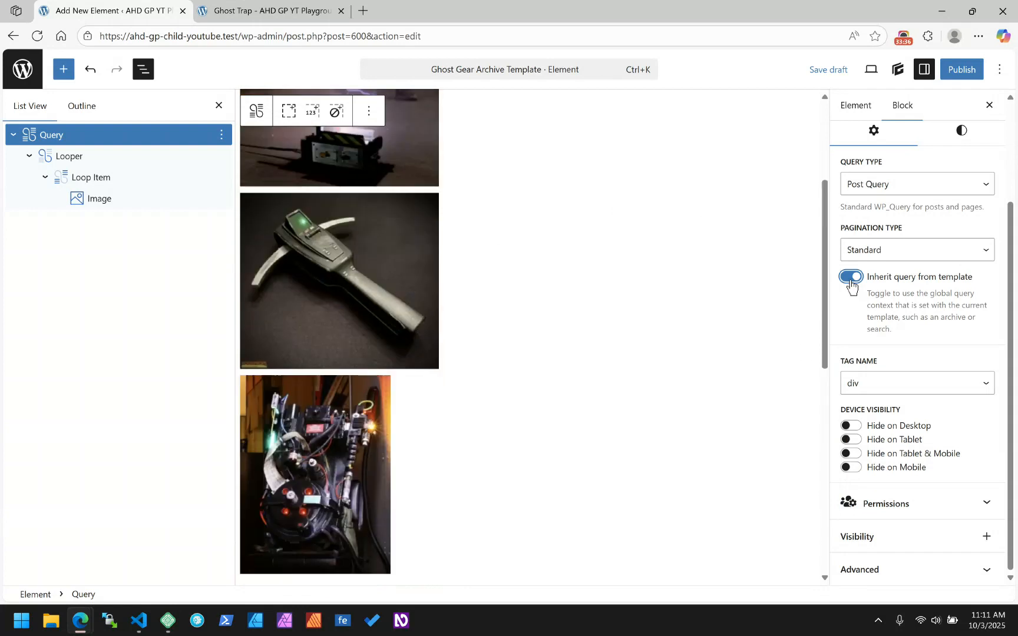
pyautogui.scroll(3, 626, 365)
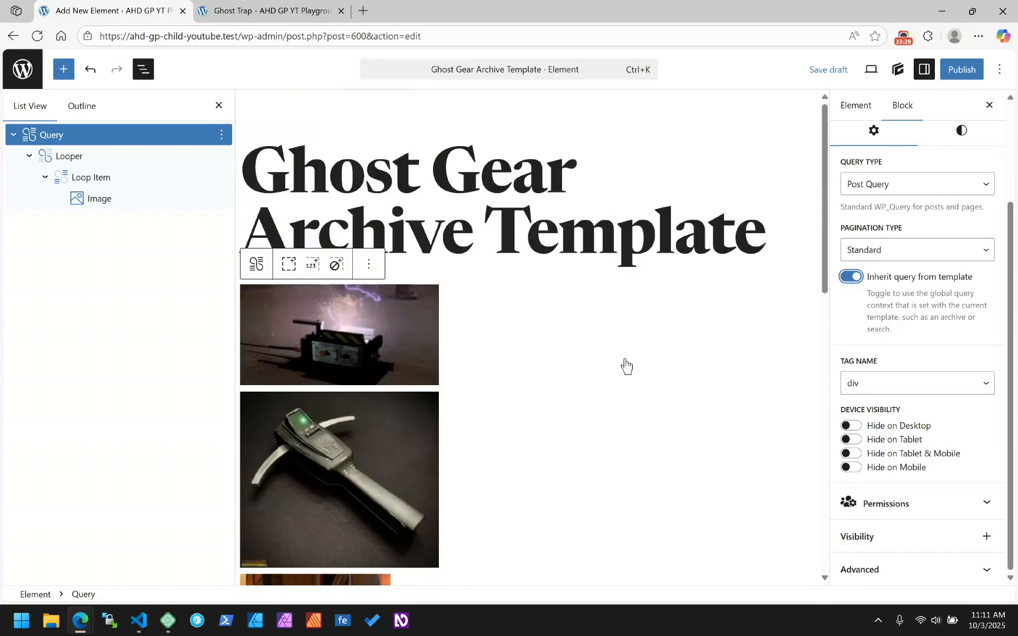
# Select the loop's Image block and expand its Advanced settings to reach the alt HTML attribute's value.
pyautogui.click(329, 316)
pyautogui.scroll(-2, 905, 312)
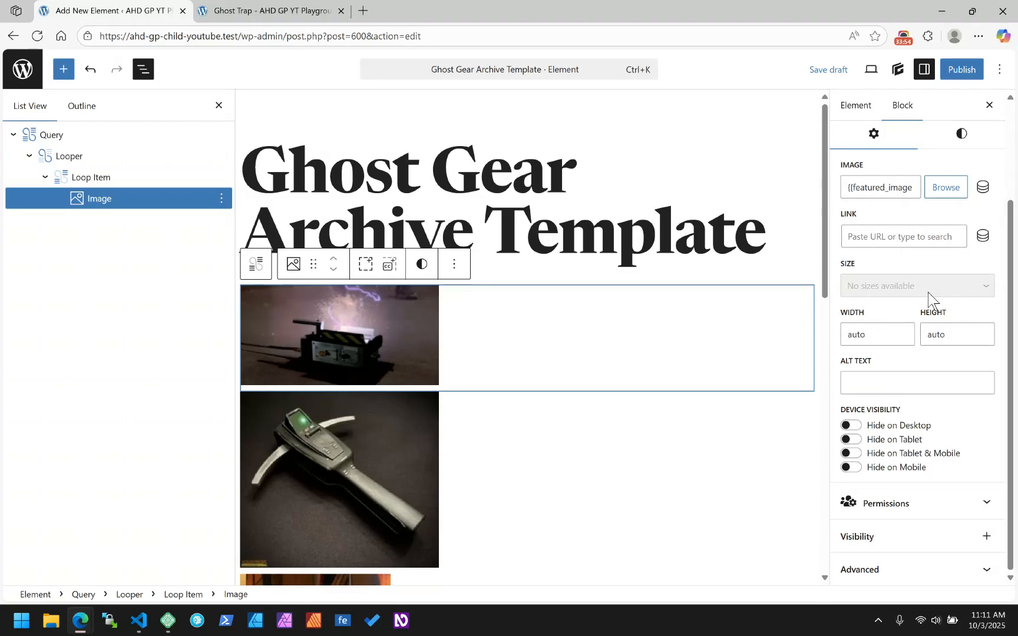
pyautogui.scroll(1, 933, 294)
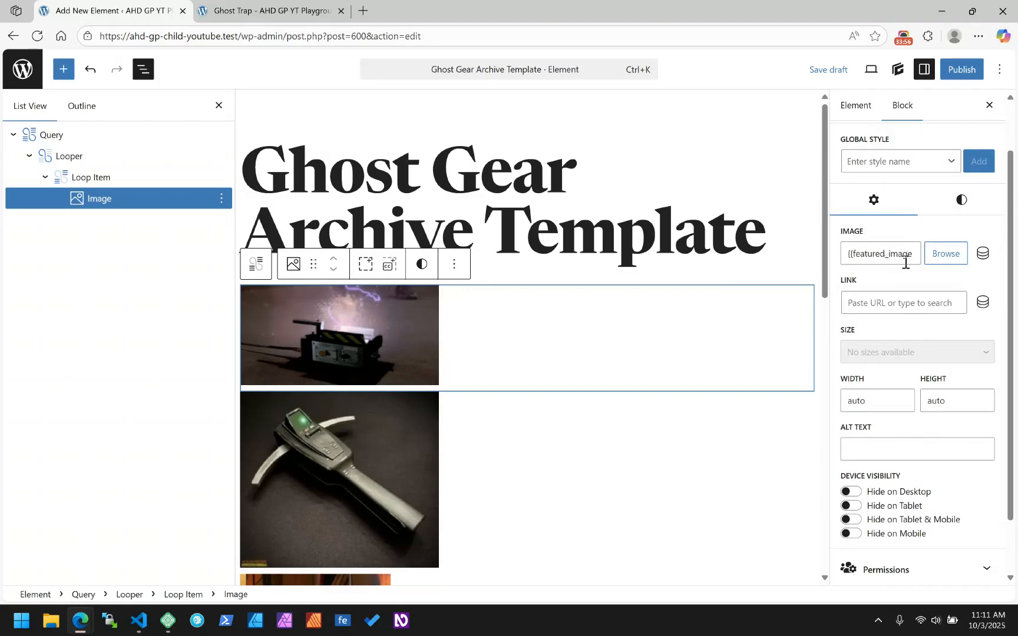
pyautogui.scroll(1, 932, 273)
pyautogui.scroll(-2, 934, 277)
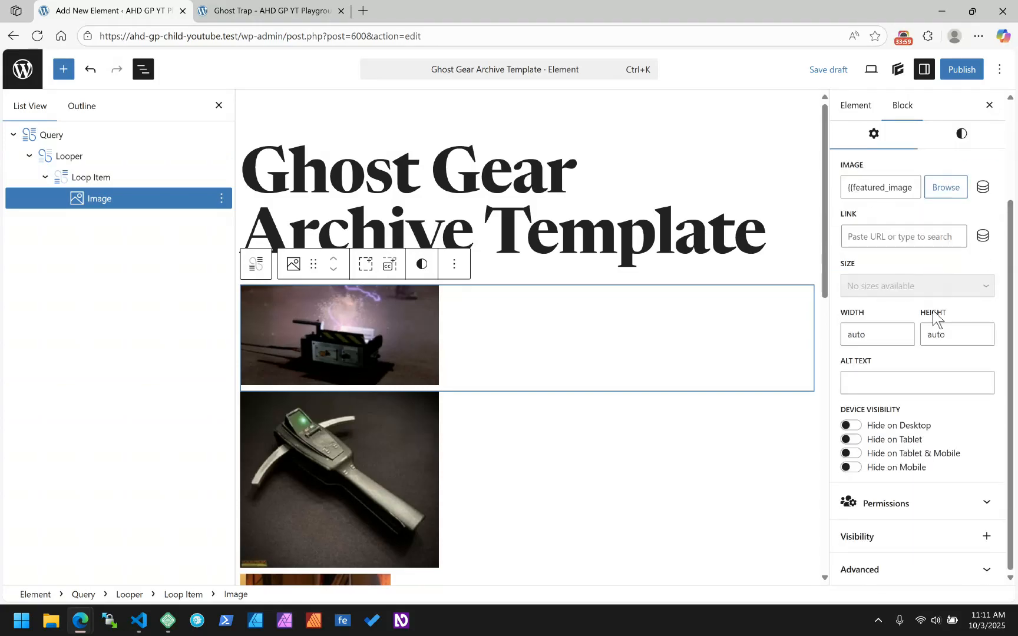
pyautogui.click(872, 569)
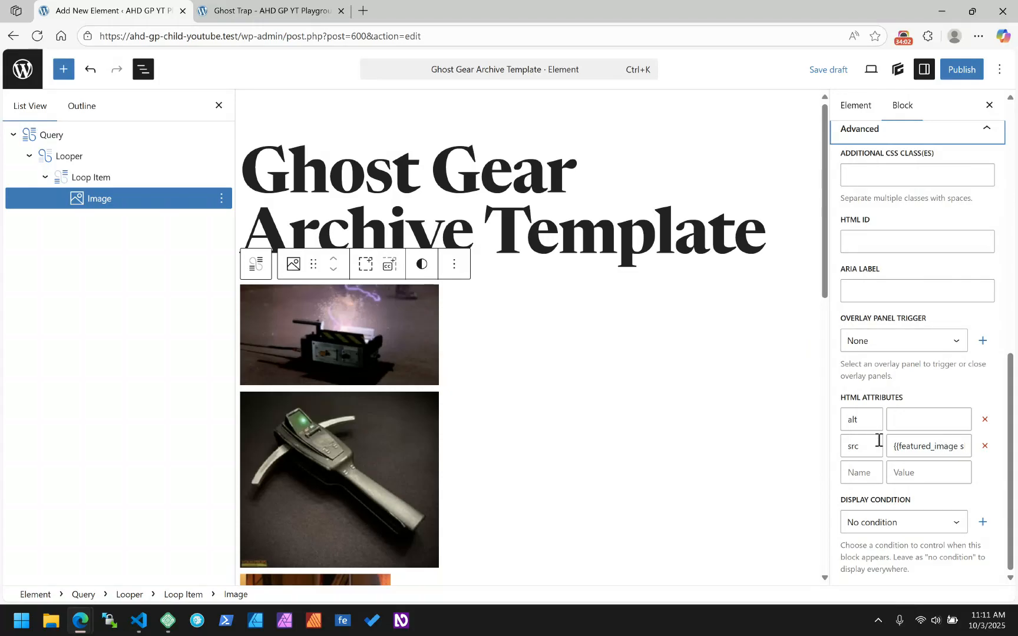
pyautogui.click(931, 415)
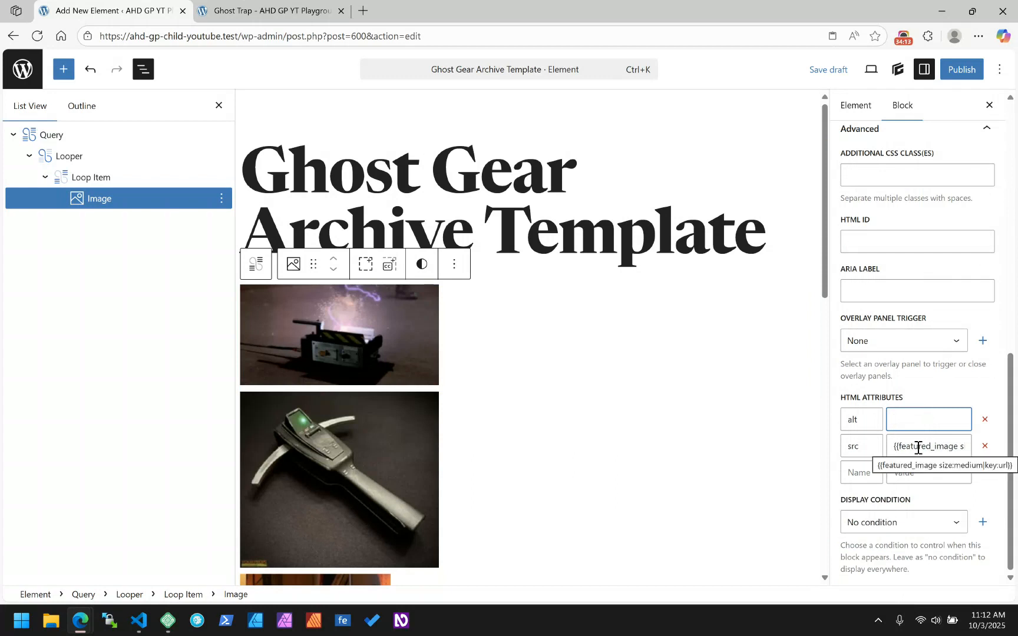
# Copy the src attribute's value {{featured_image size:medium|key:url}} into the Image block's alt attribute.
pyautogui.scroll(10, 918, 448)
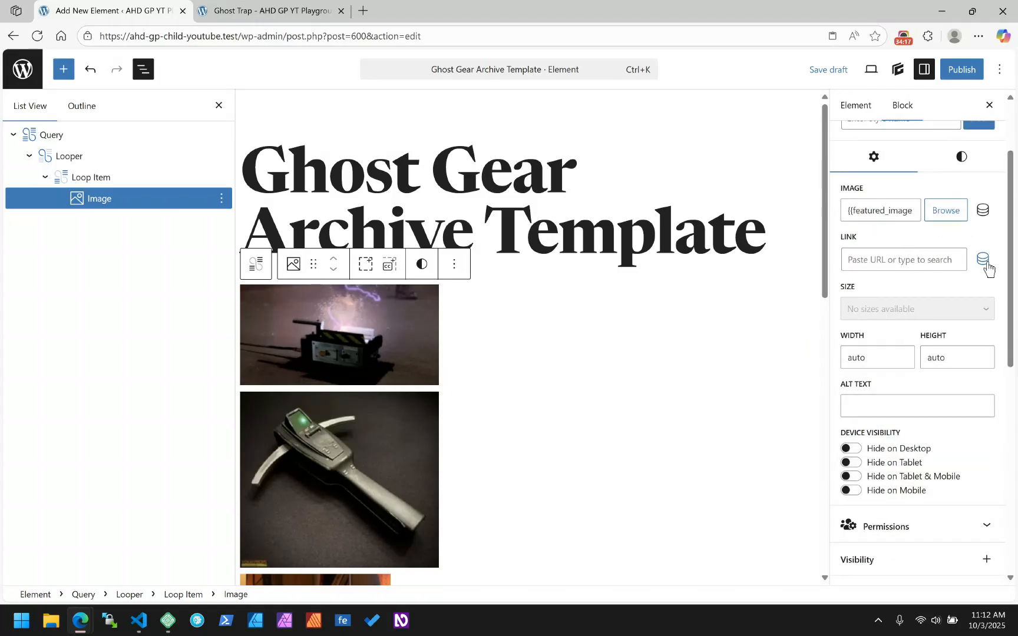
pyautogui.scroll(-4, 962, 330)
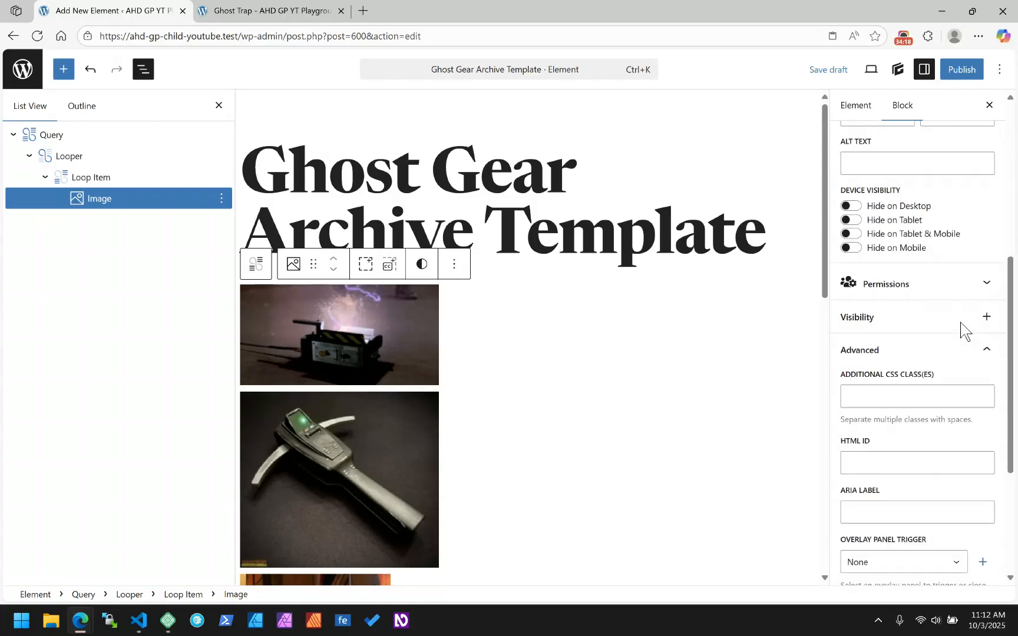
pyautogui.scroll(-3, 962, 330)
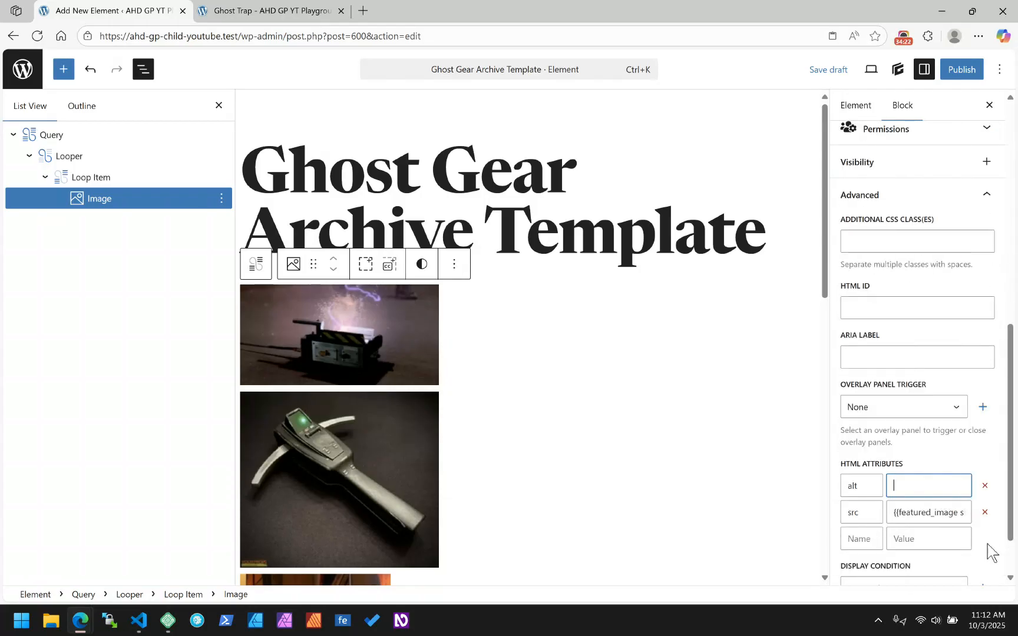
pyautogui.scroll(6, 954, 337)
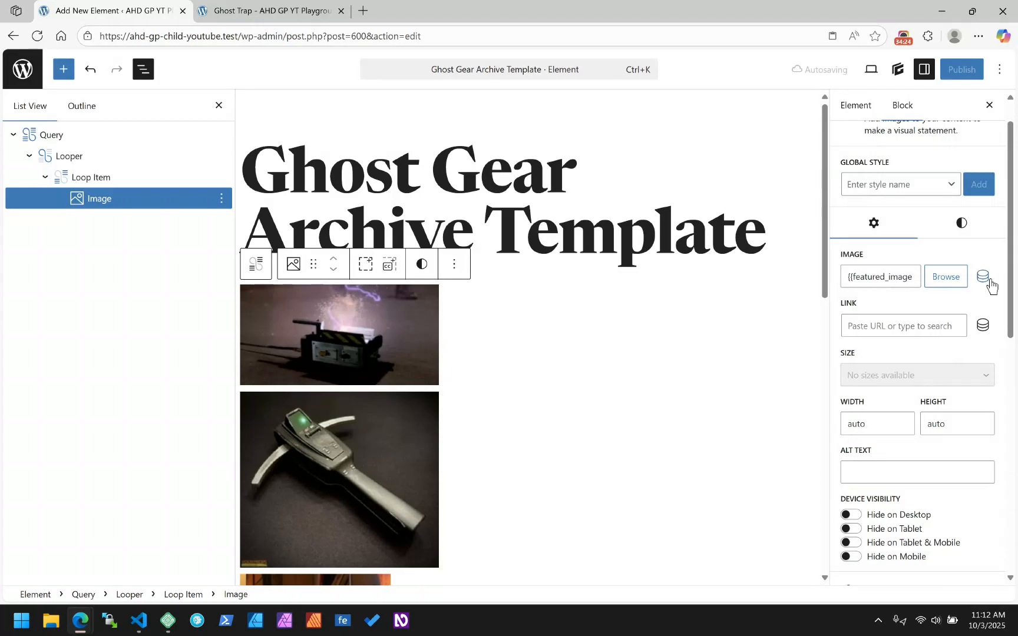
pyautogui.scroll(-6, 962, 330)
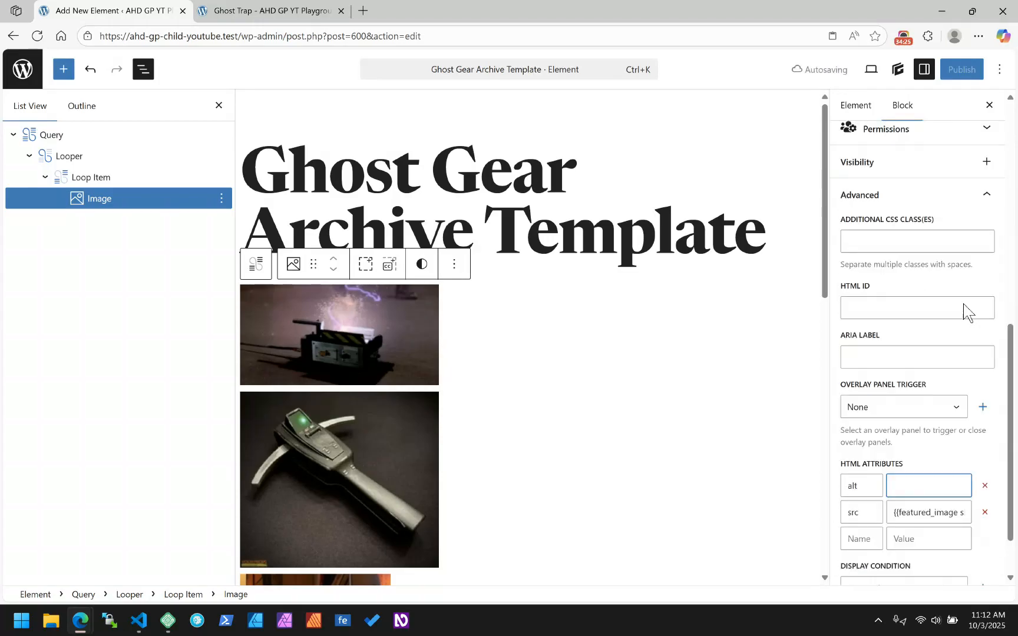
pyautogui.tripleClick(935, 510)
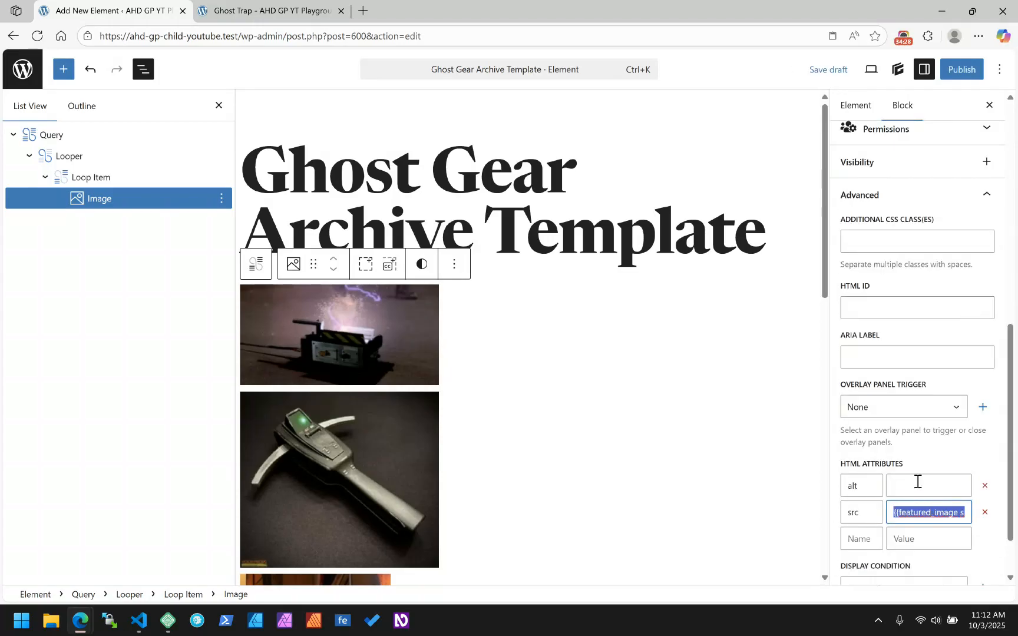
pyautogui.click(917, 481)
pyautogui.write('{{featured_image size:medium|key:url}}')
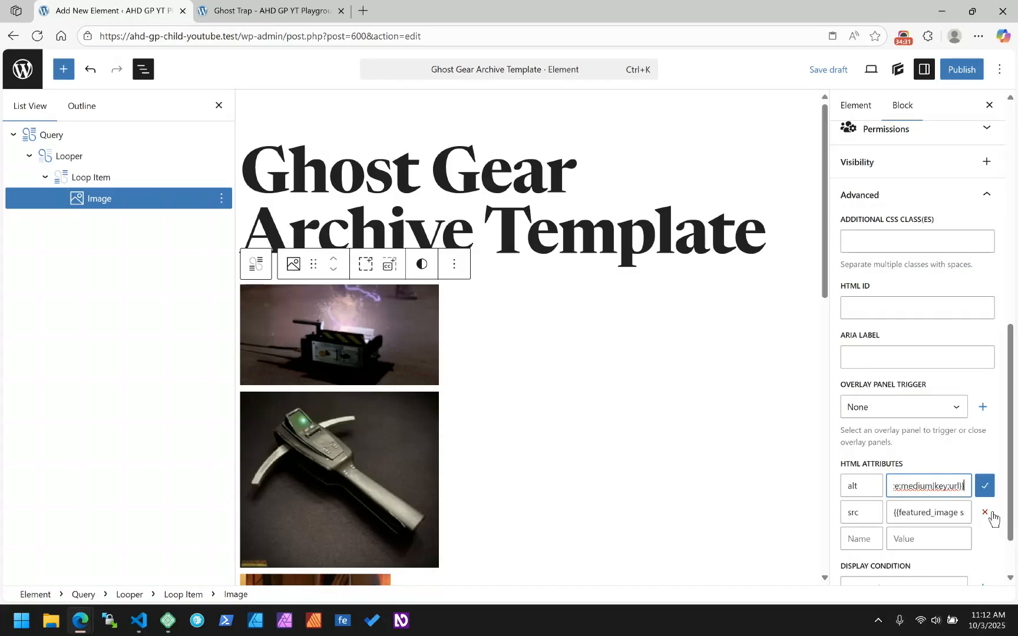
# Switch the alt attribute's tag key to alt, remove its size option so it reads {{featured_image key:alt}}, and apply it.
pyautogui.scroll(8, 994, 519)
pyautogui.scroll(-7, 994, 519)
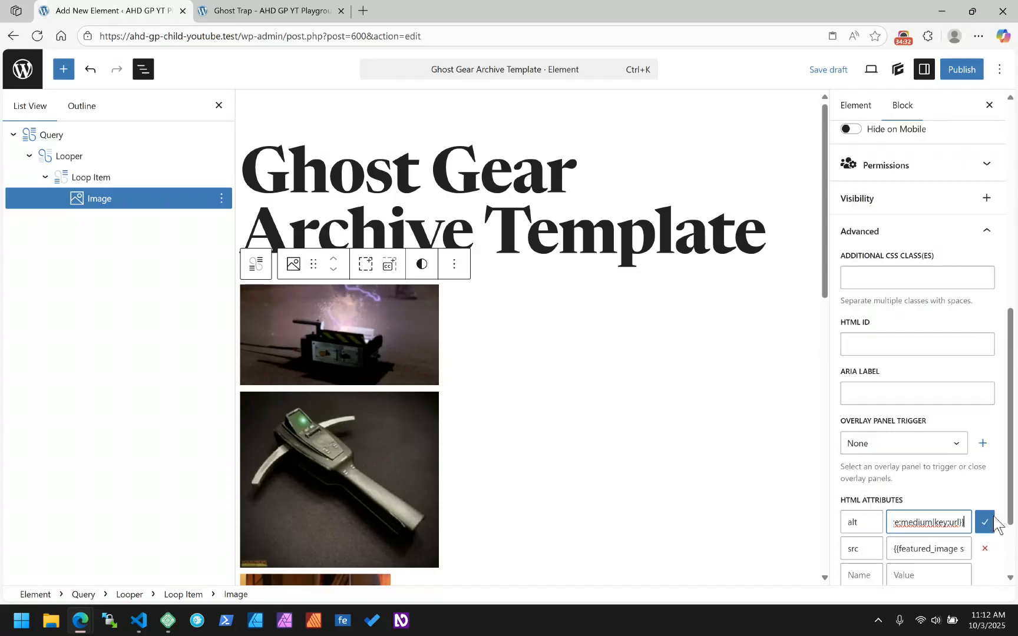
pyautogui.rightClick(952, 522)
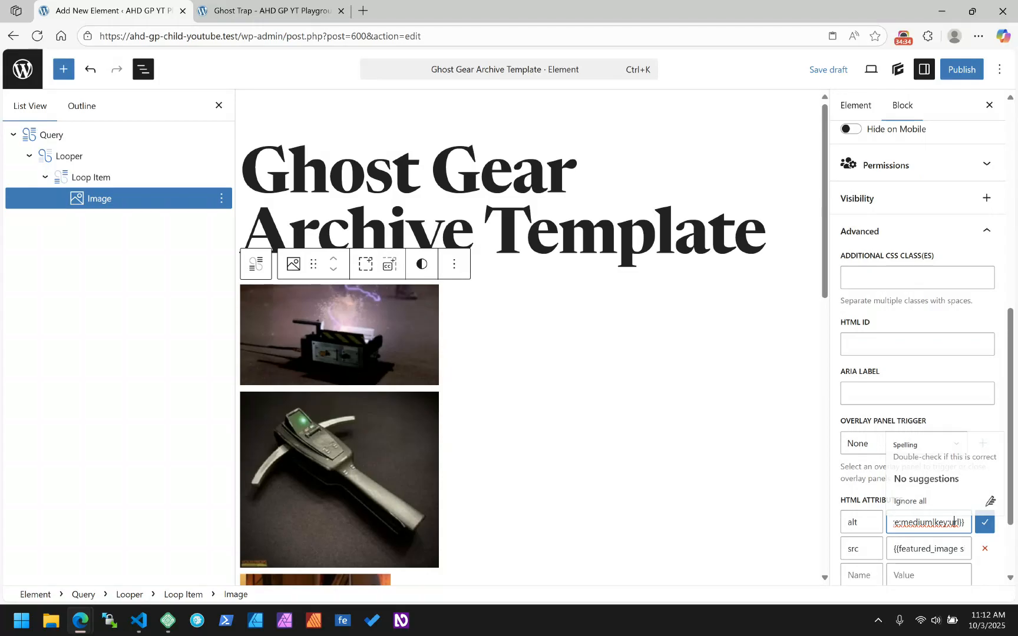
pyautogui.click(958, 522)
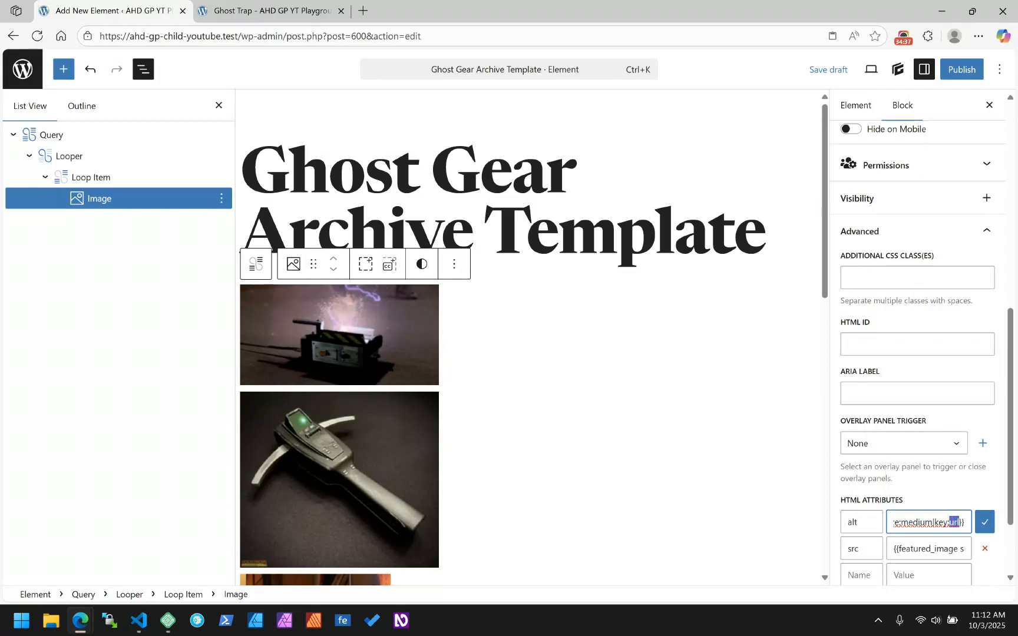
pyautogui.write('alt')
pyautogui.hotkey('ctrl', 'shift', 'Left')
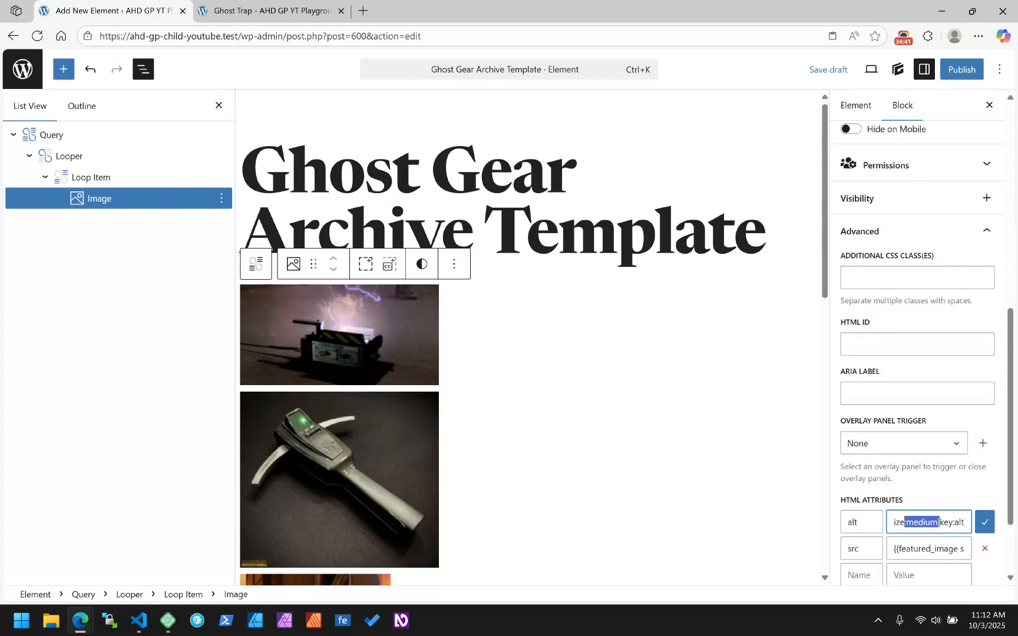
pyautogui.hotkey('ctrl', 'shift', 'Left')
pyautogui.press('BackSpace')
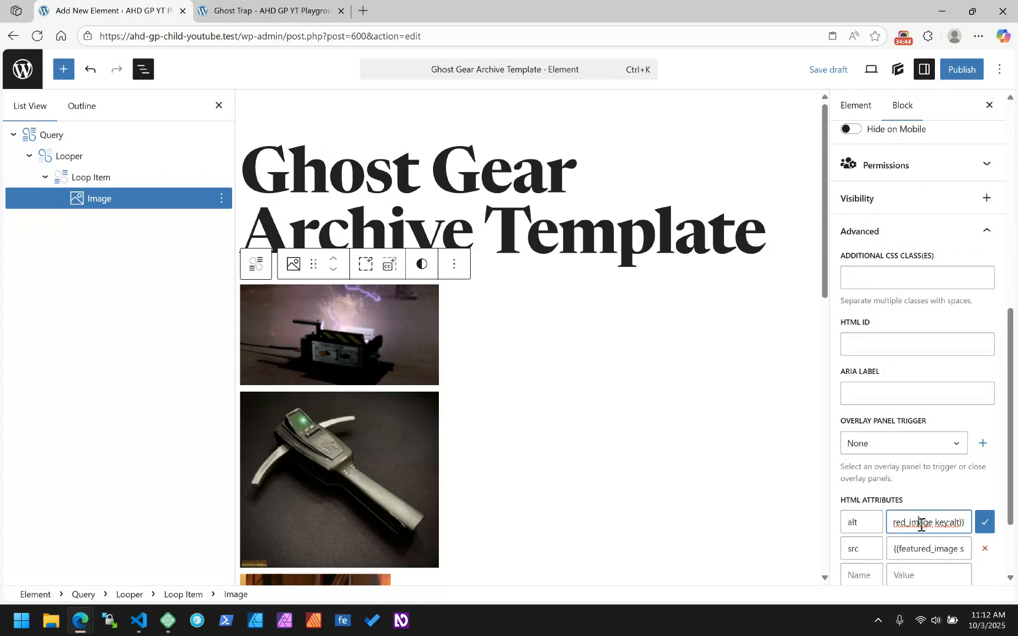
pyautogui.moveTo(921, 525); pyautogui.dragTo(868, 525)
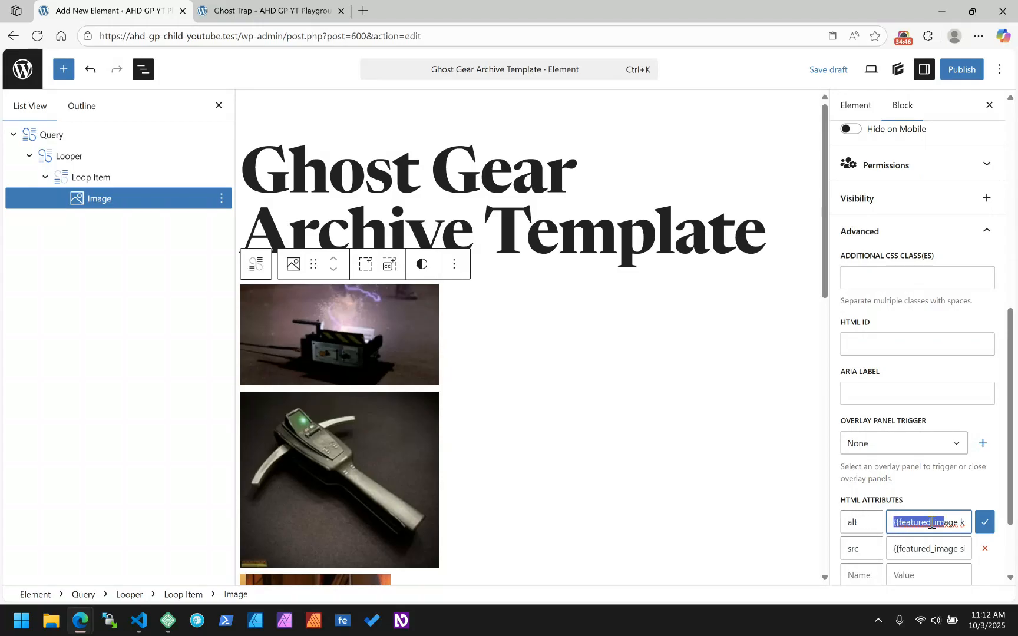
pyautogui.click(986, 527)
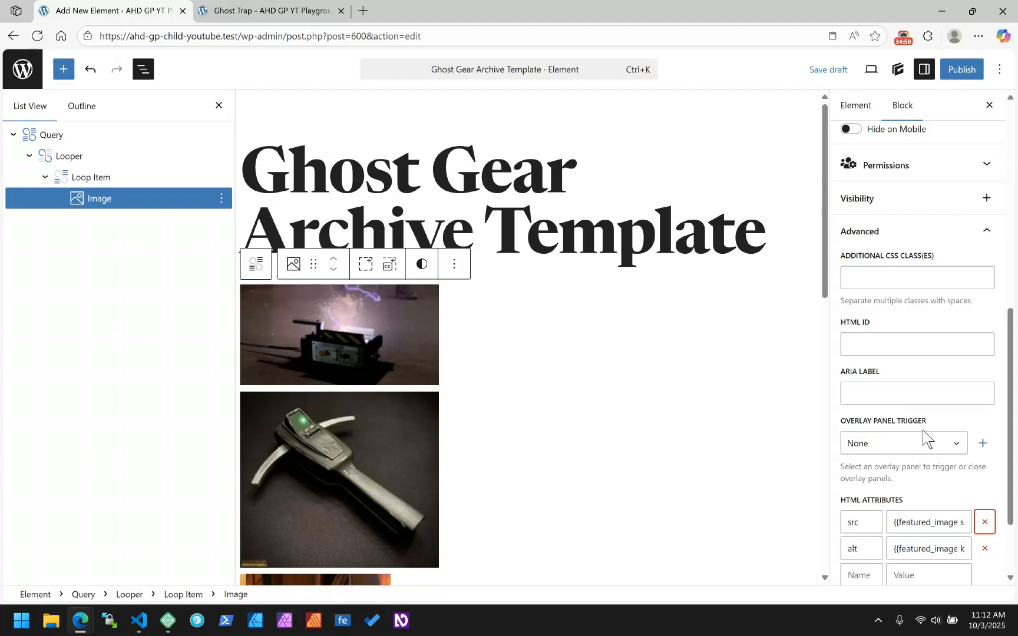
# Set the Image block's aspect ratio to 1/1 in its sizing styles and check the loop images.
pyautogui.scroll(10, 916, 418)
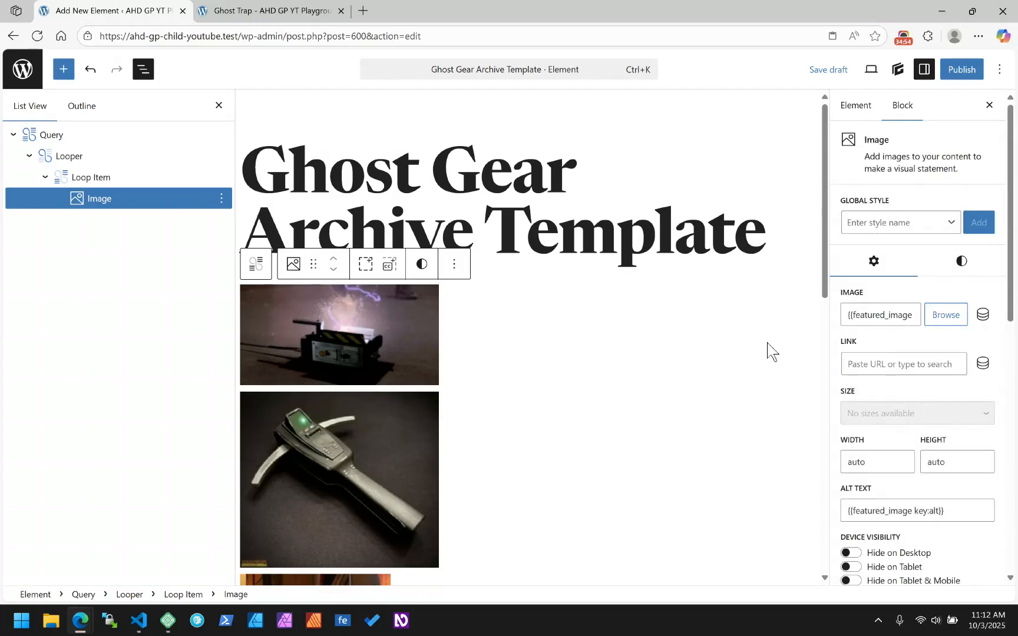
pyautogui.click(962, 263)
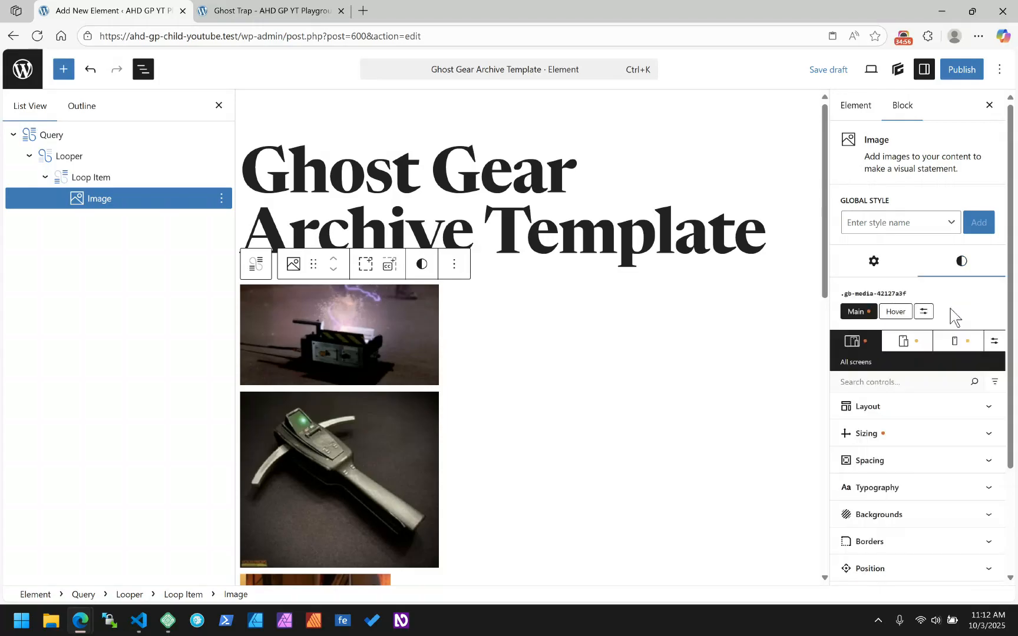
pyautogui.click(901, 437)
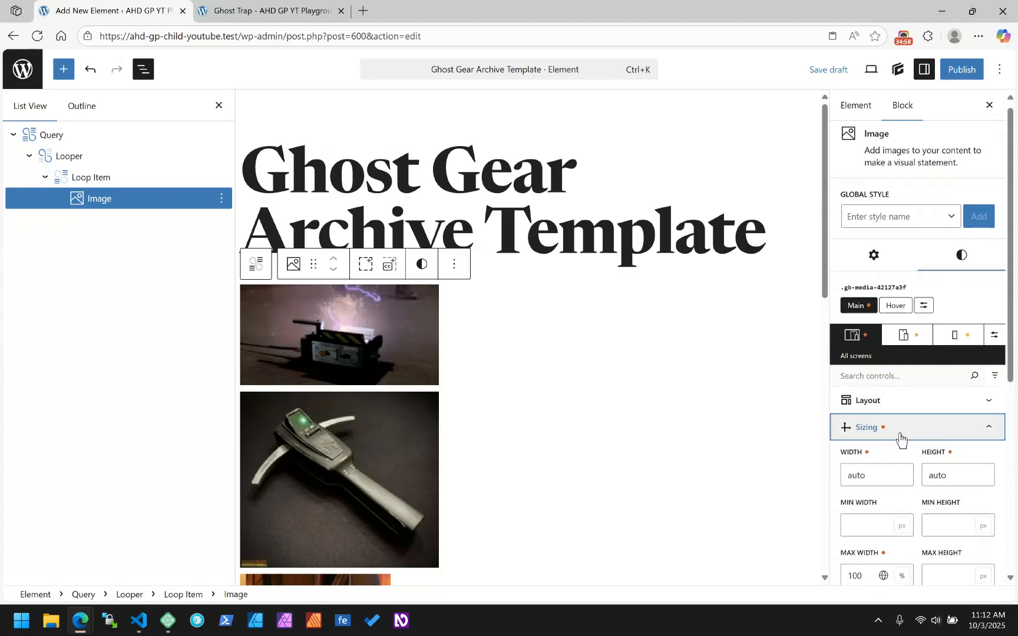
pyautogui.click(884, 433)
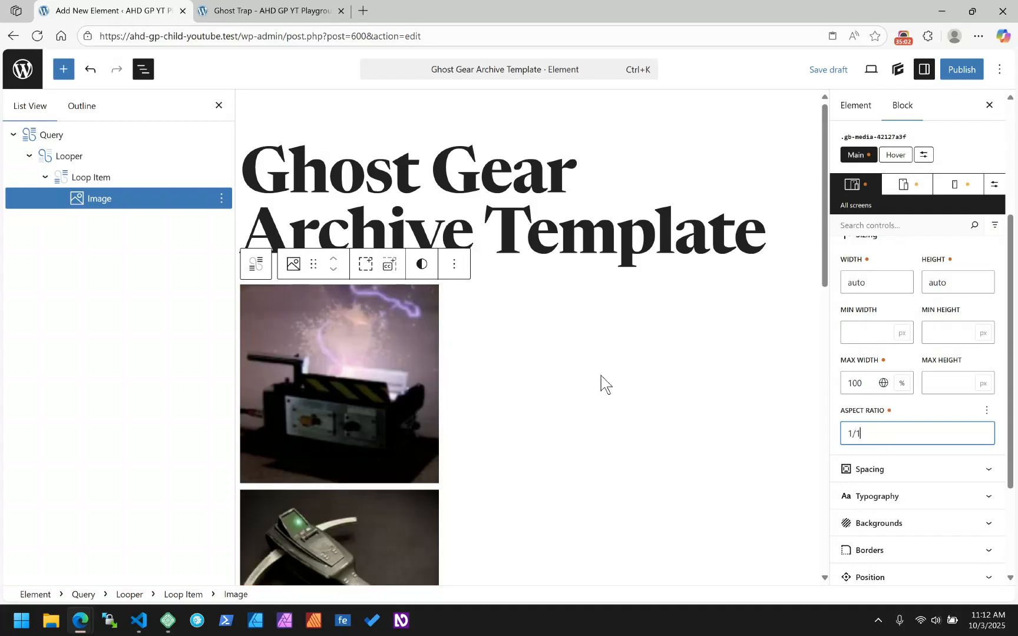
pyautogui.scroll(-4, 543, 409)
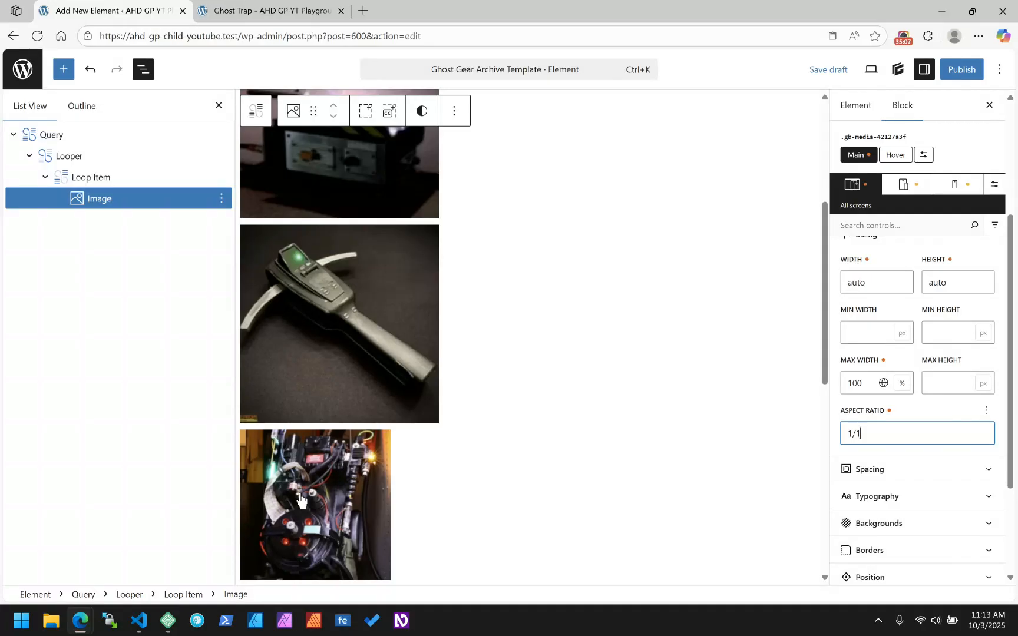
pyautogui.scroll(4, 300, 498)
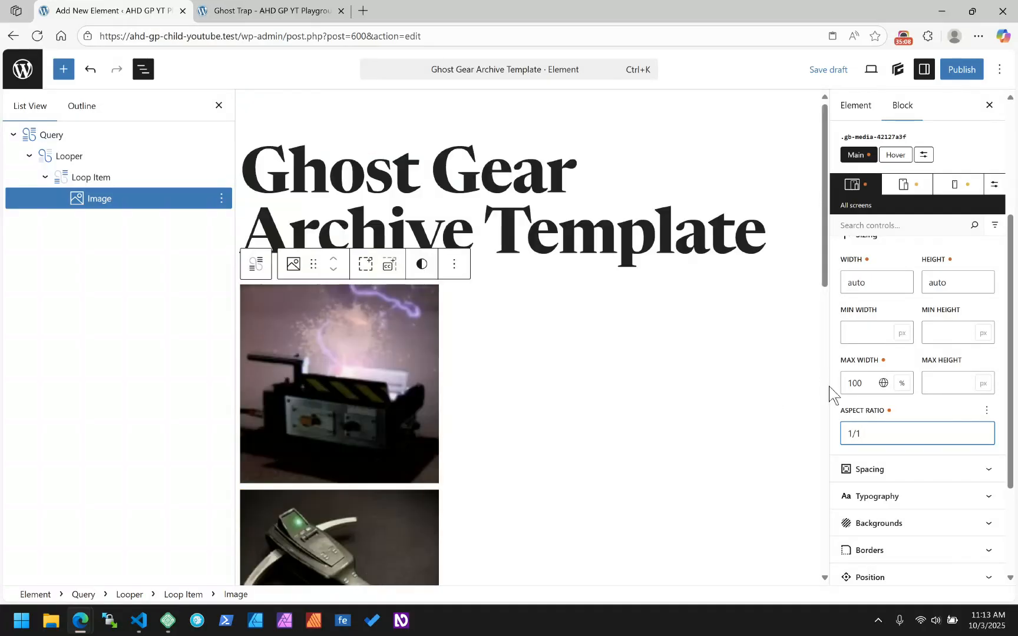
# Examine the Layout styles of the Loop Item block and its parent Looper block.
pyautogui.click(95, 176)
pyautogui.click(861, 273)
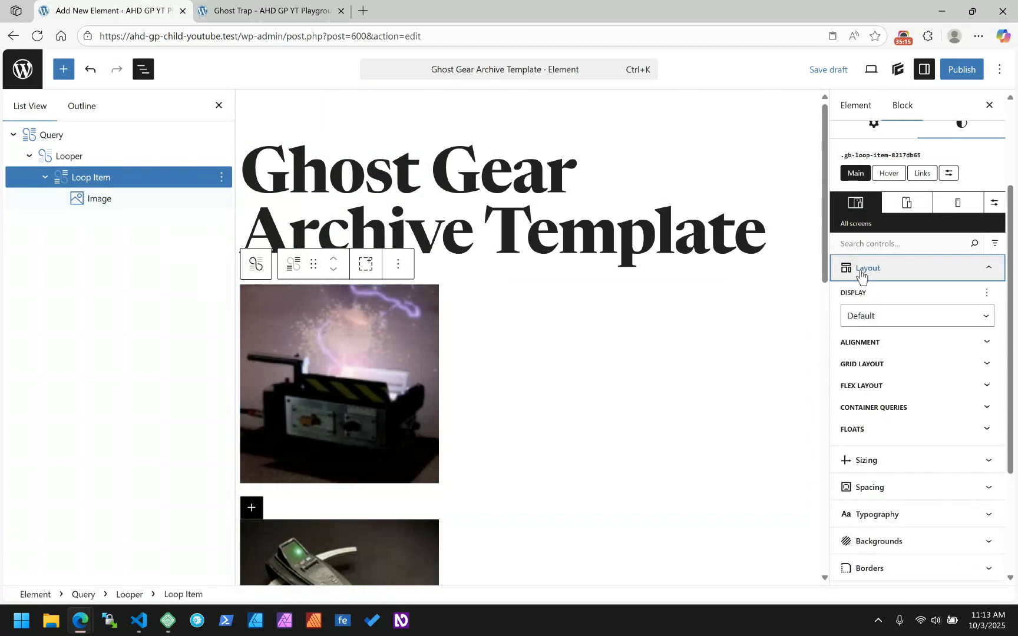
pyautogui.scroll(3, 862, 274)
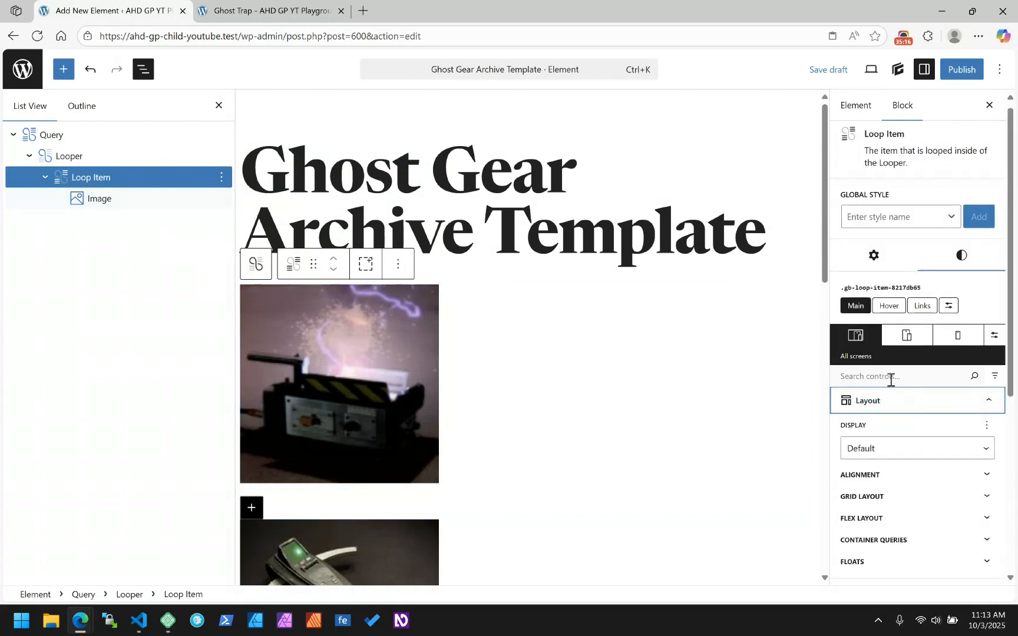
pyautogui.click(64, 157)
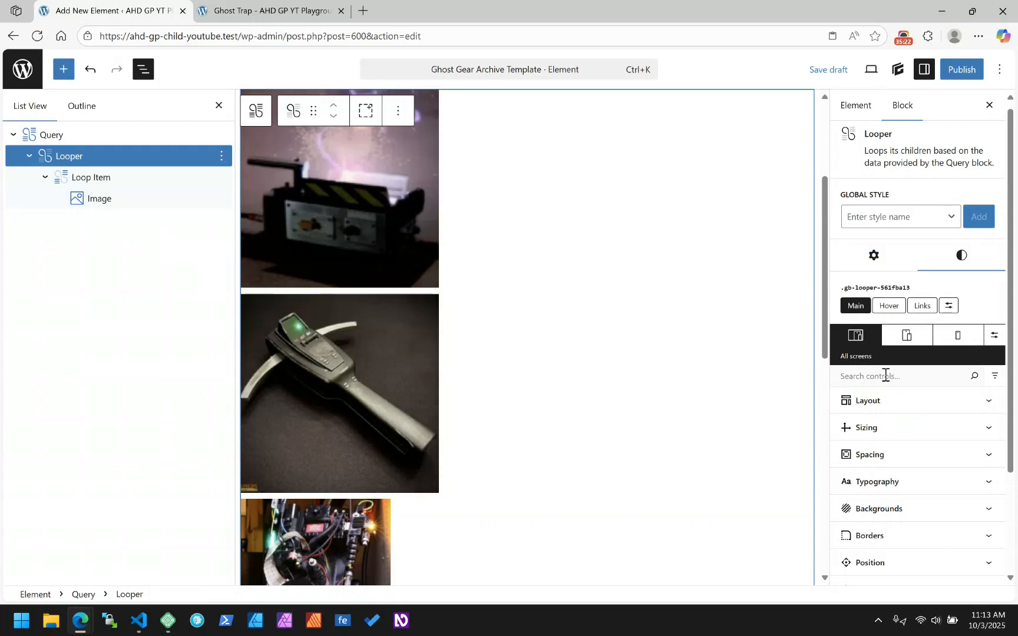
pyautogui.click(875, 410)
pyautogui.click(863, 412)
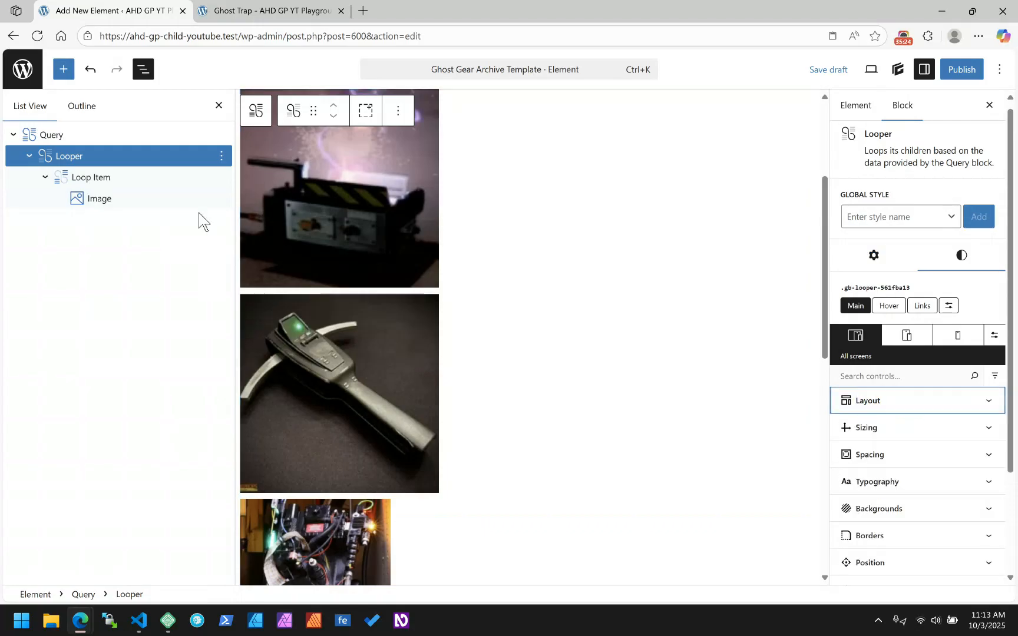
# Set the Loop Item block's display to Grid with grid template columns of 1fr 3fr.
pyautogui.click(97, 177)
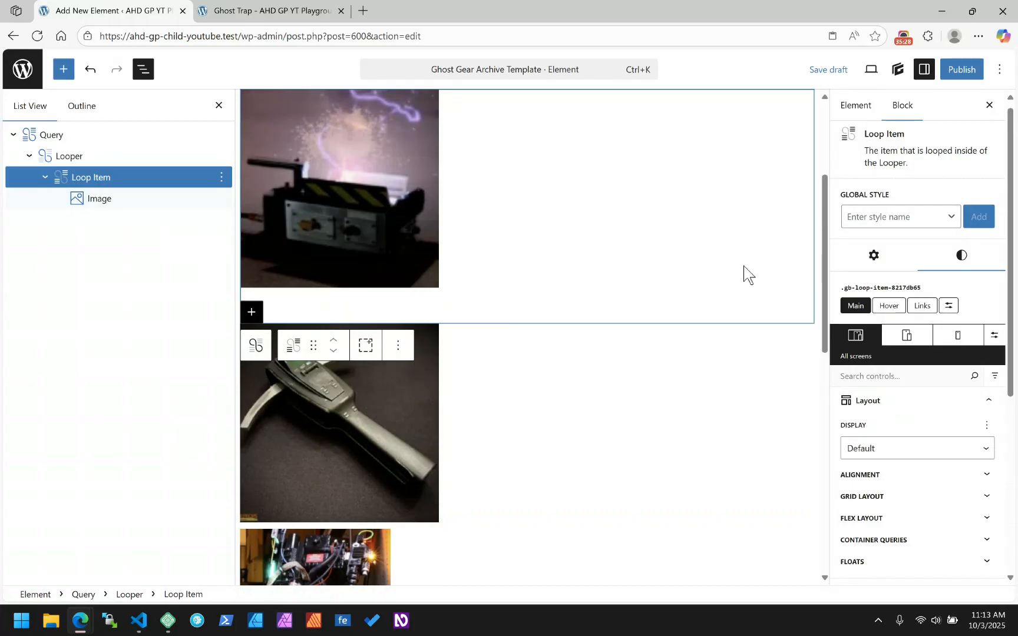
pyautogui.click(902, 464)
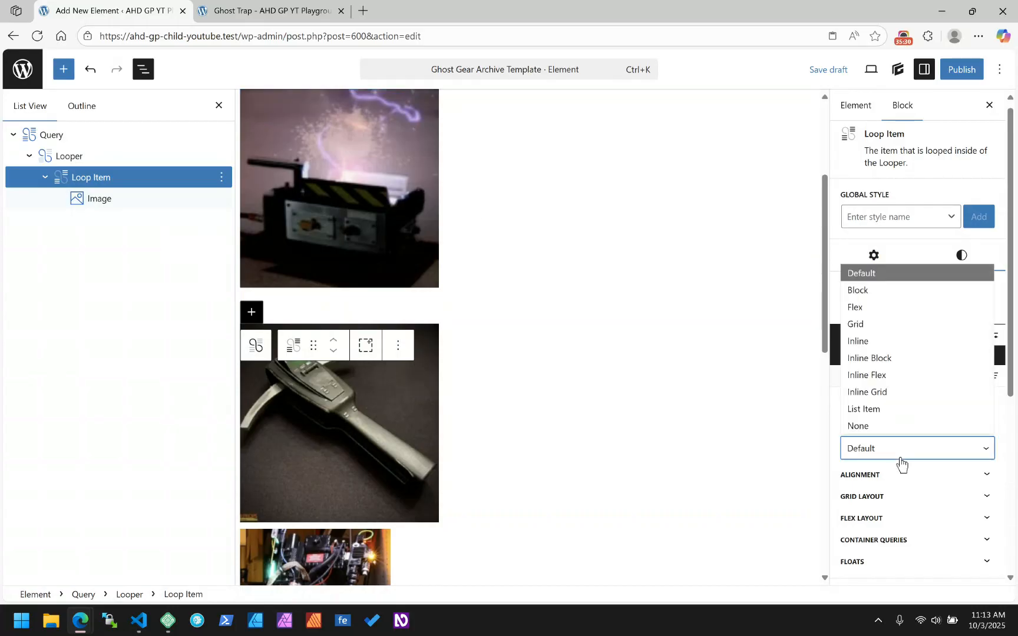
pyautogui.click(868, 324)
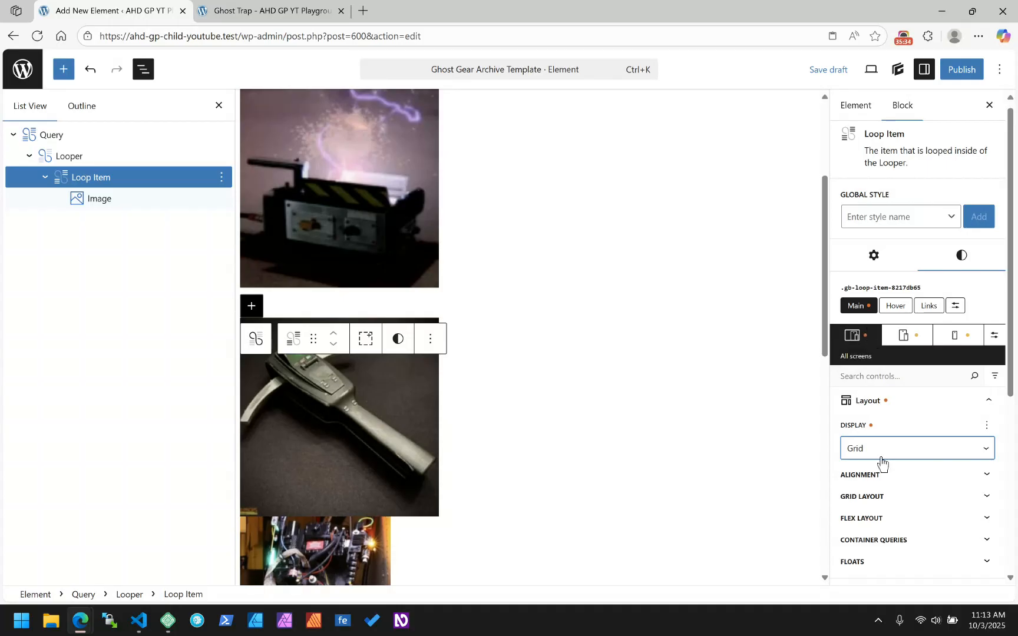
pyautogui.scroll(-3, 870, 481)
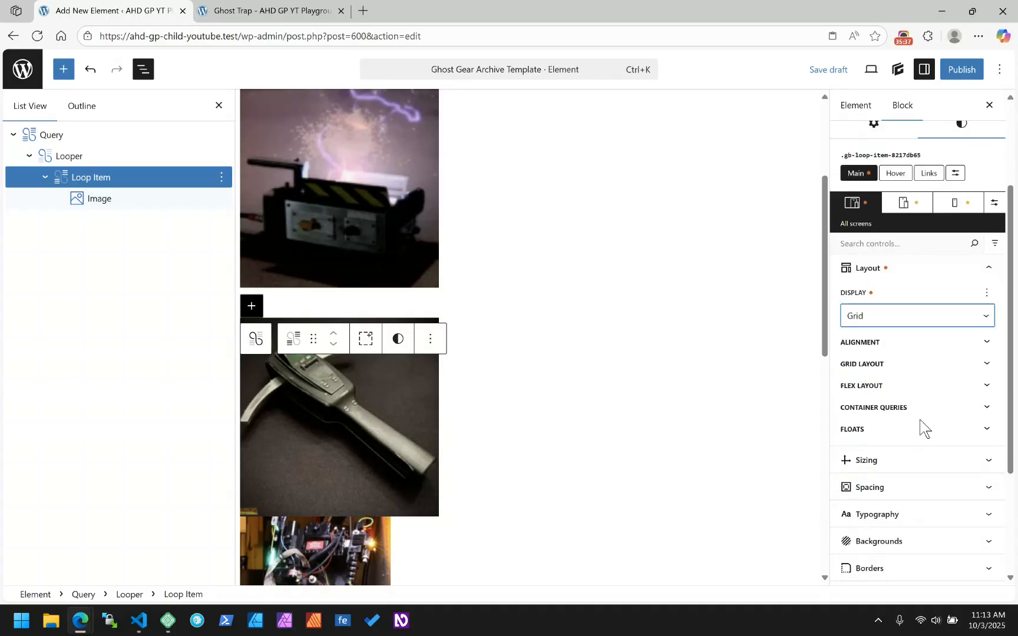
pyautogui.click(864, 365)
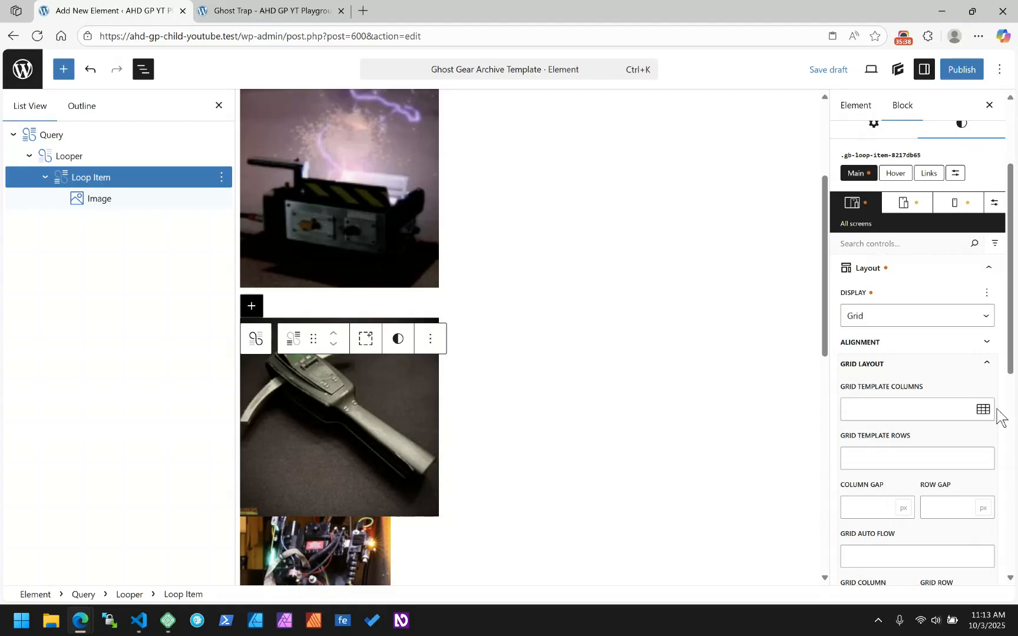
pyautogui.click(983, 410)
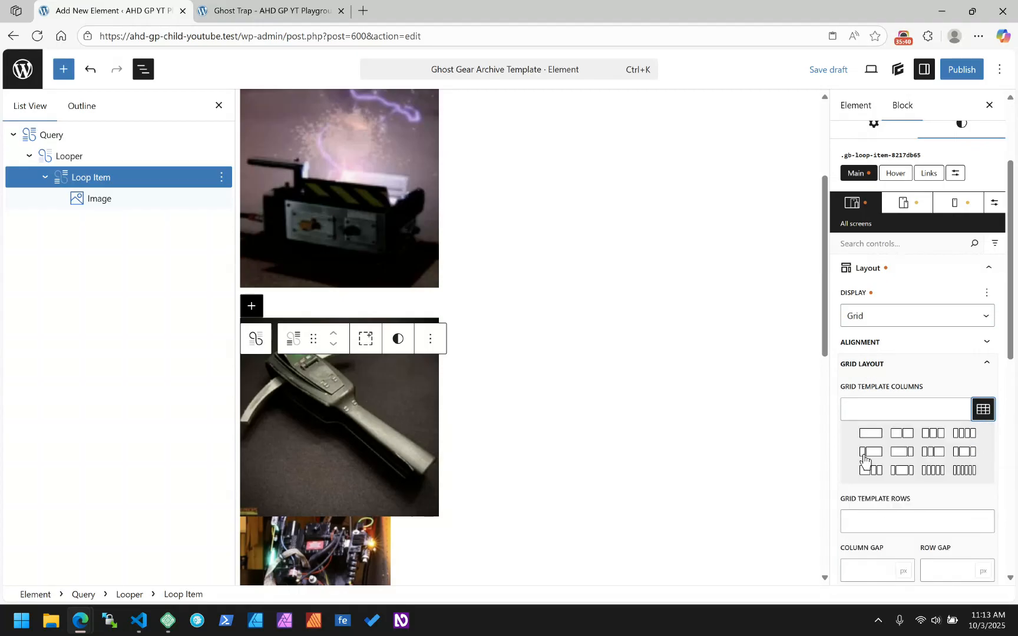
pyautogui.click(871, 452)
pyautogui.scroll(3, 453, 387)
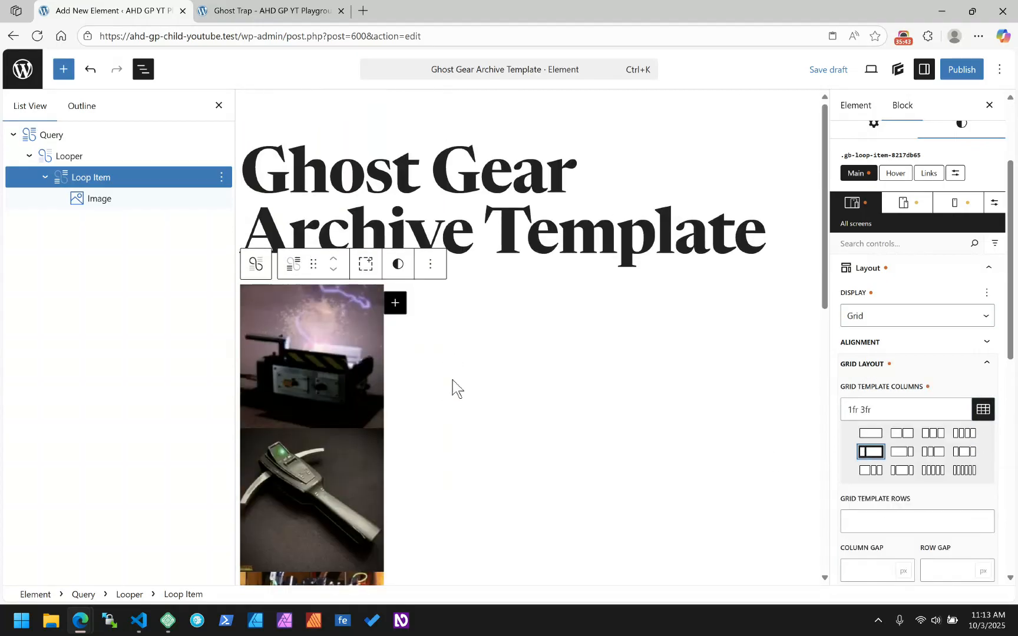
# Add a Container block after the Image block and insert a Headline block inside it.
pyautogui.click(223, 203)
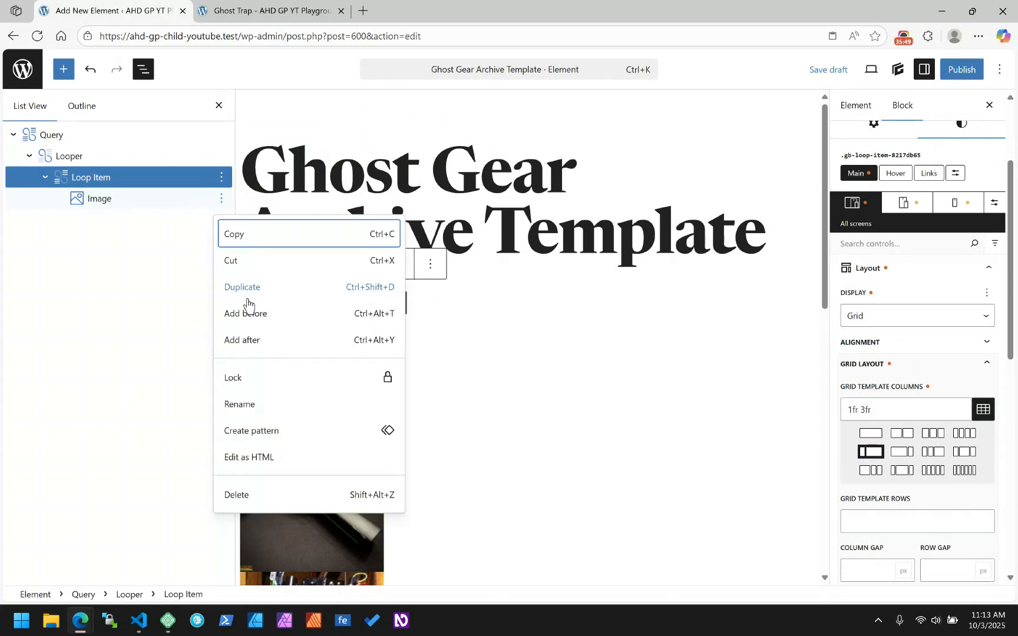
pyautogui.click(250, 340)
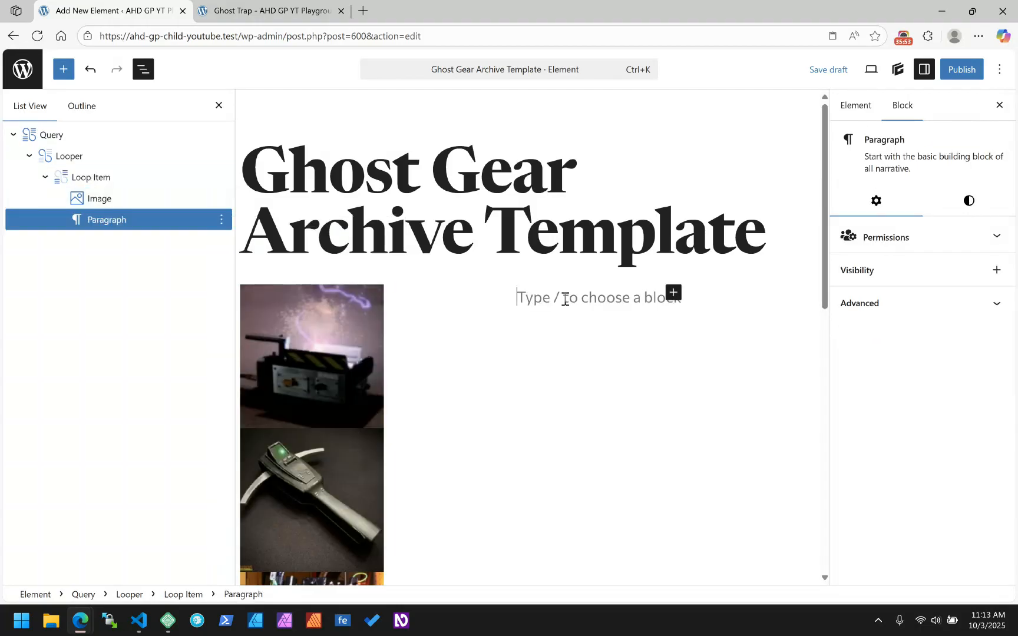
pyautogui.write('/con')
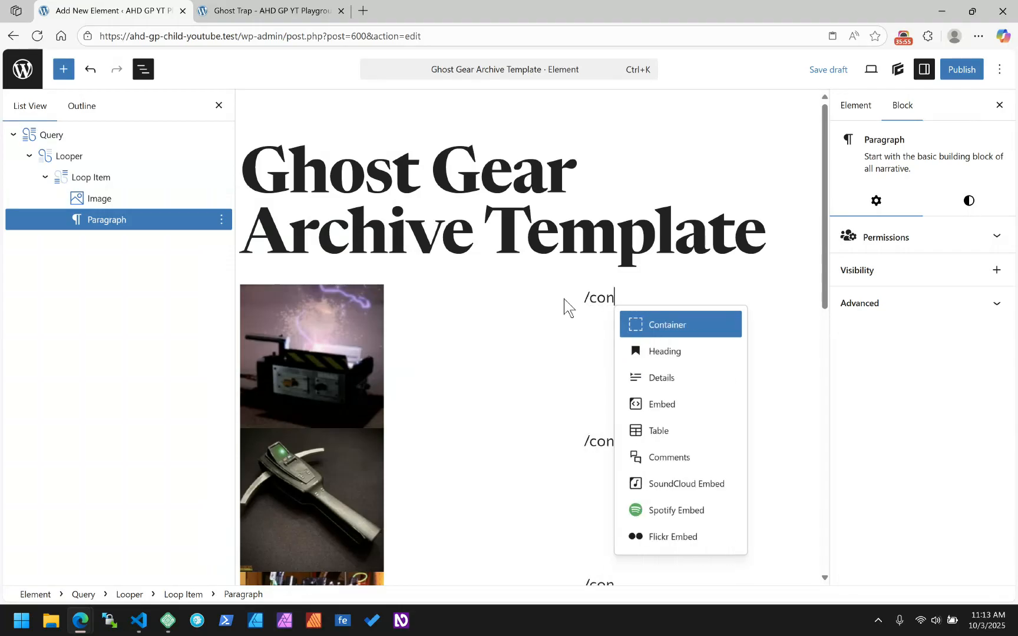
pyautogui.press('Return')
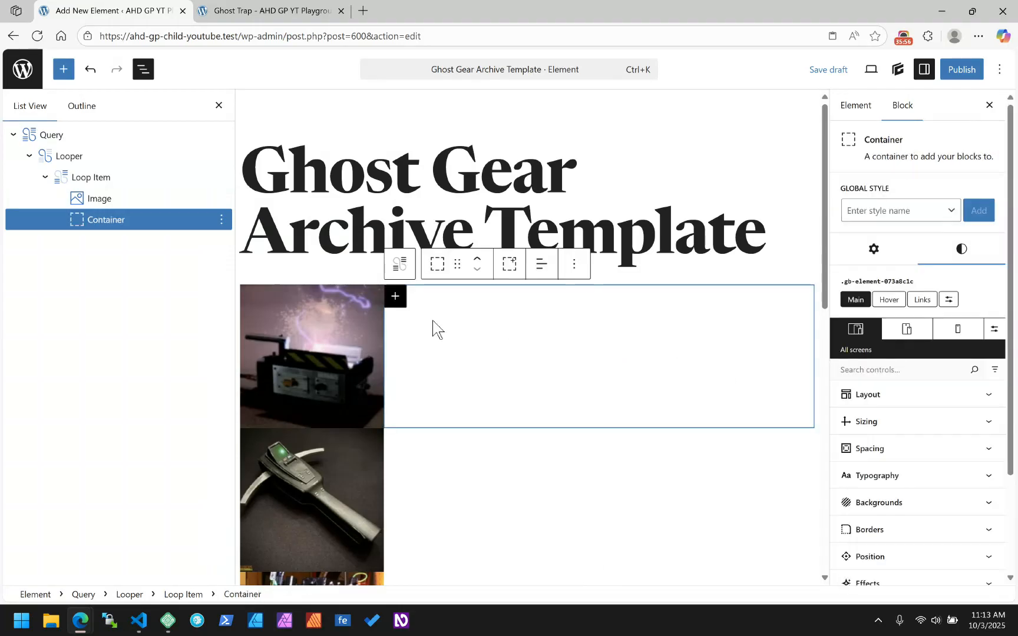
pyautogui.click(396, 297)
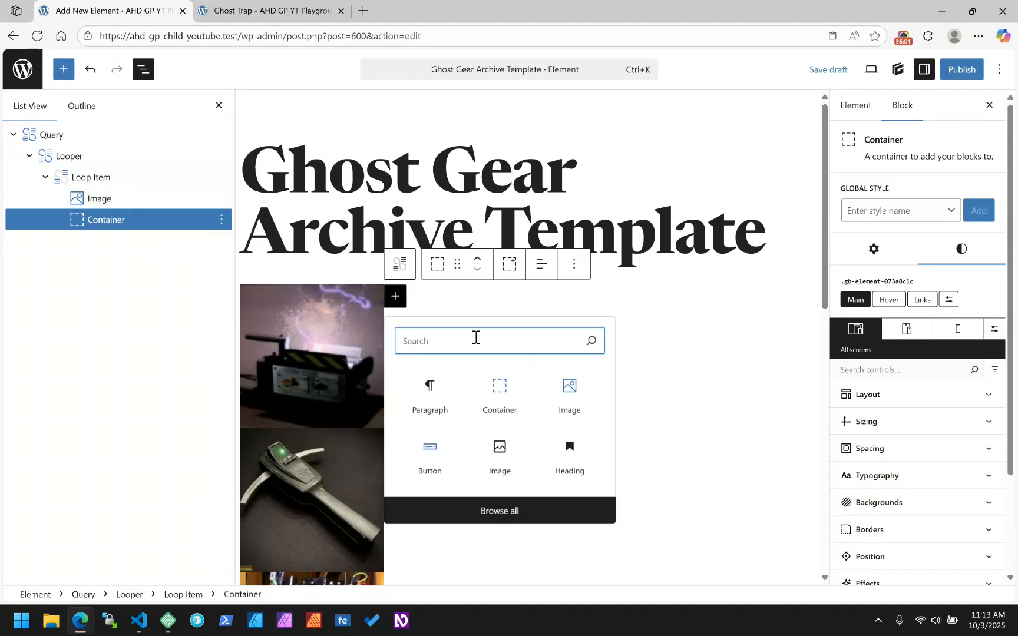
pyautogui.write('head')
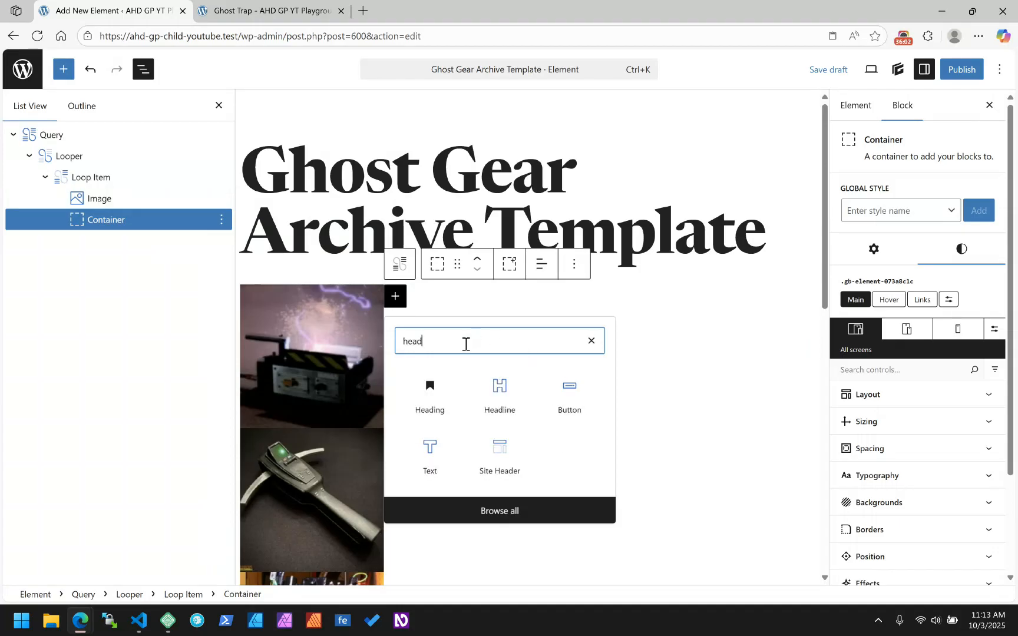
pyautogui.click(499, 391)
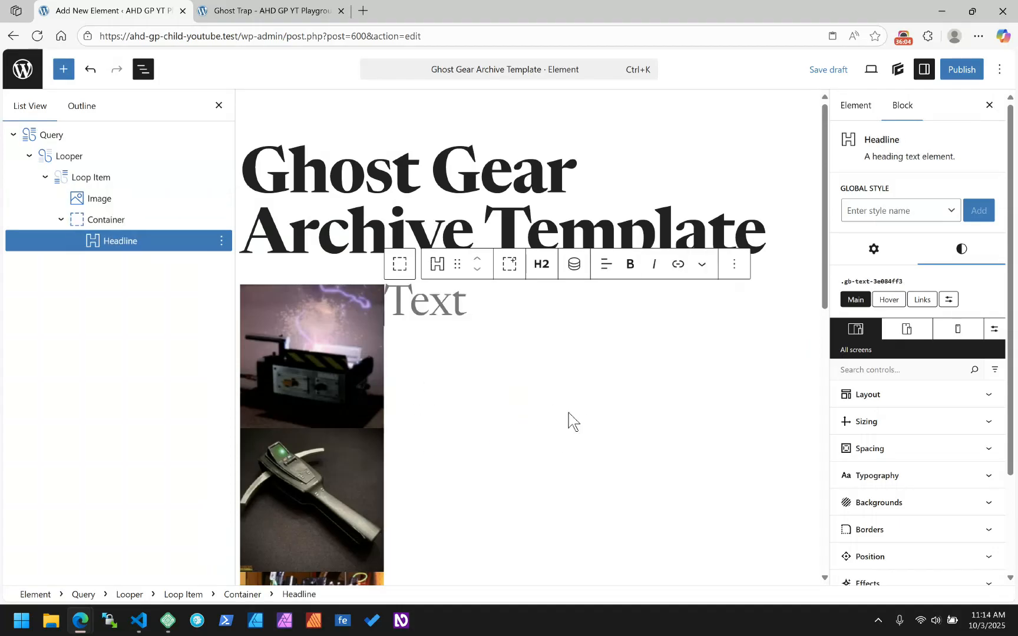
# Insert a Post Title dynamic tag linked to Post, {{post_title link:post}}, into the Headline block.
pyautogui.click(573, 266)
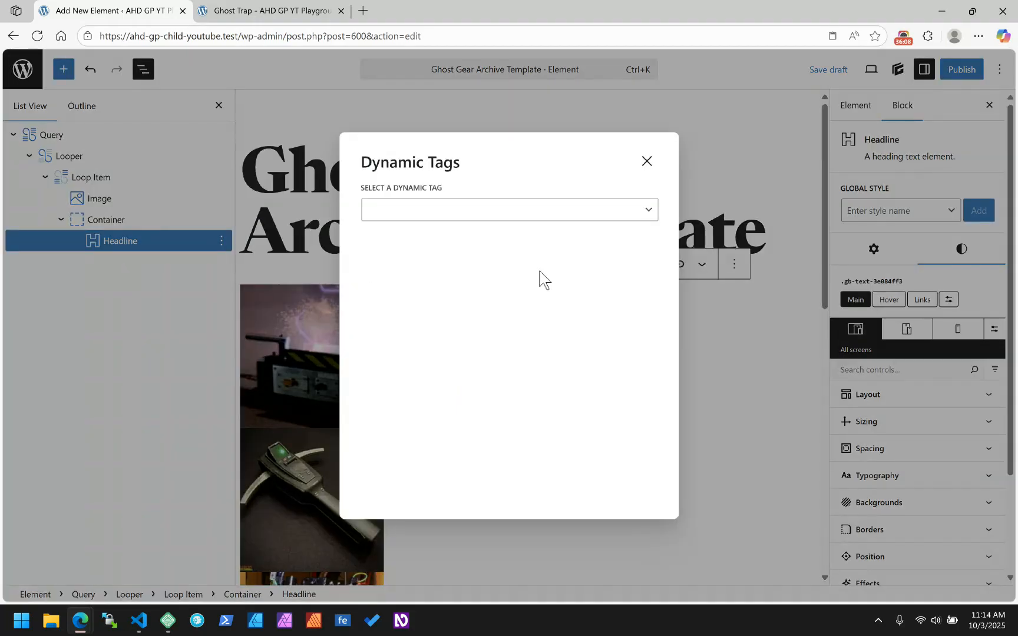
pyautogui.click(417, 212)
pyautogui.click(395, 262)
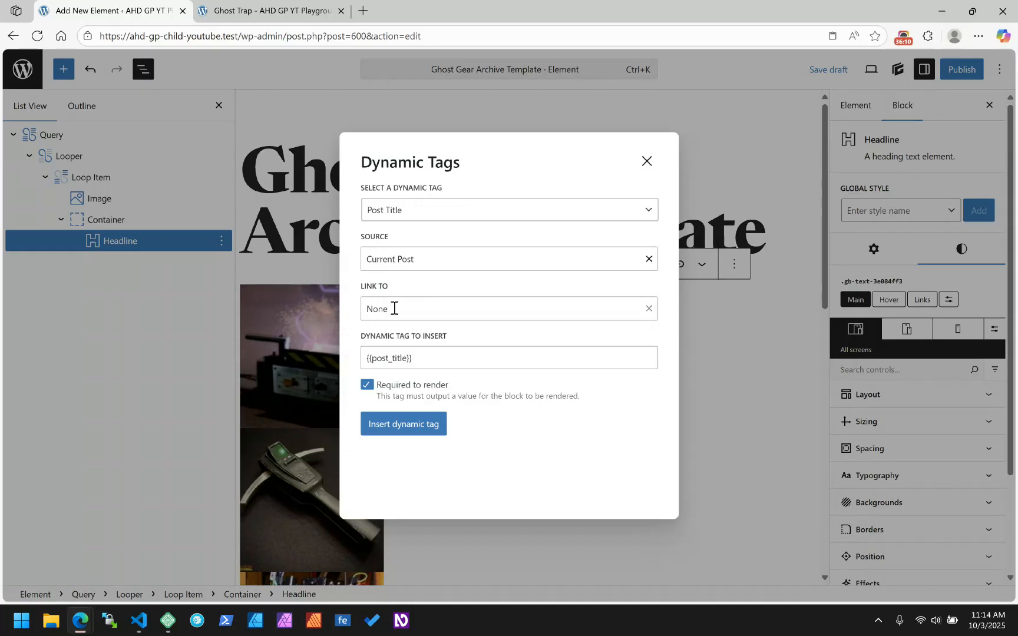
pyautogui.click(384, 308)
pyautogui.click(382, 357)
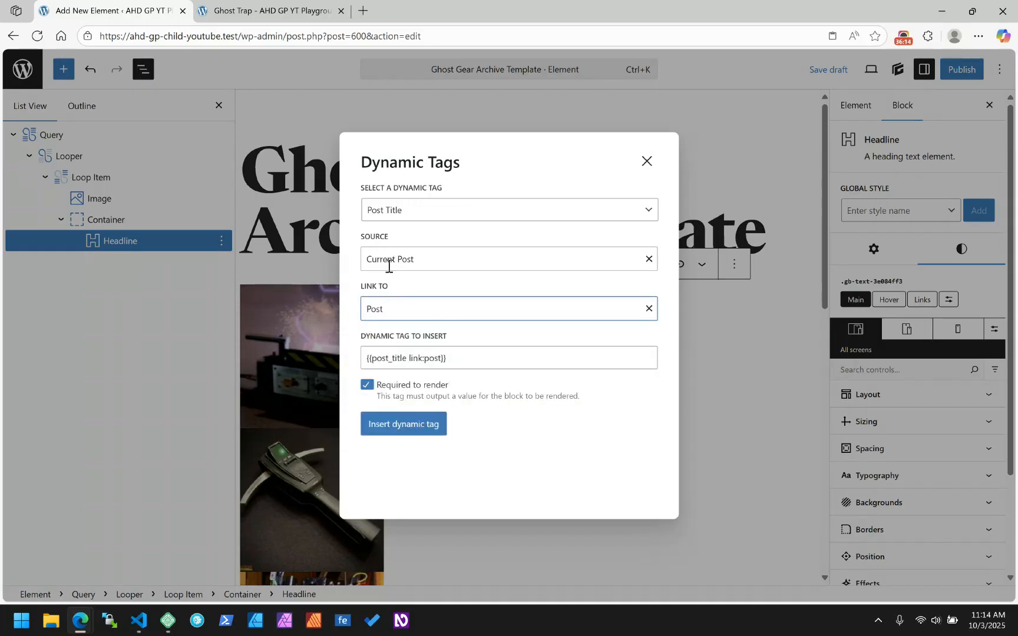
pyautogui.click(394, 434)
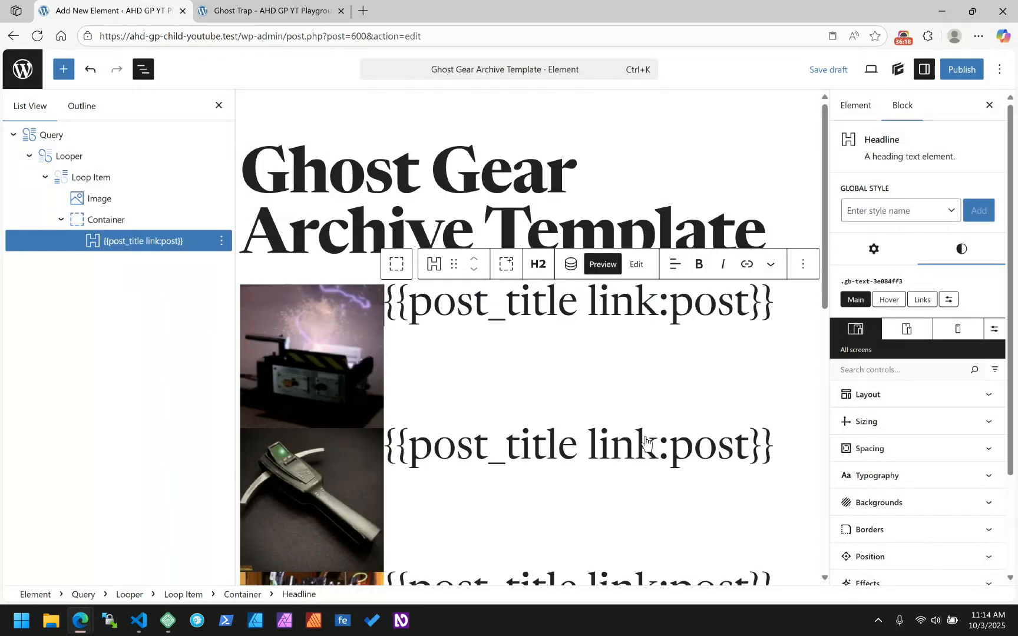
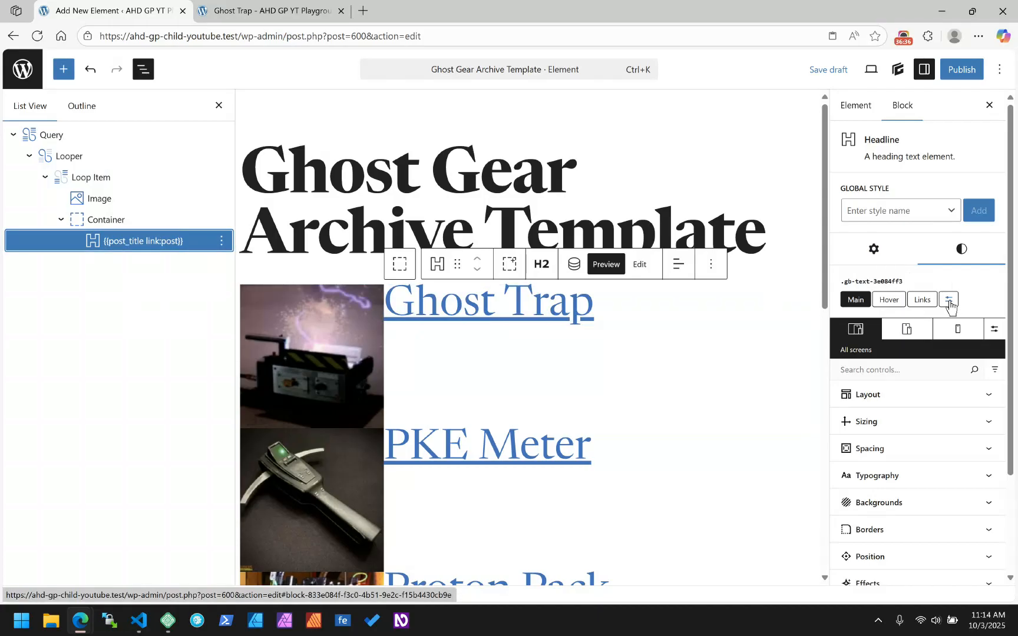
# Style the Headline's links with no text decoration and the text color var(--contrast).
pyautogui.click(929, 304)
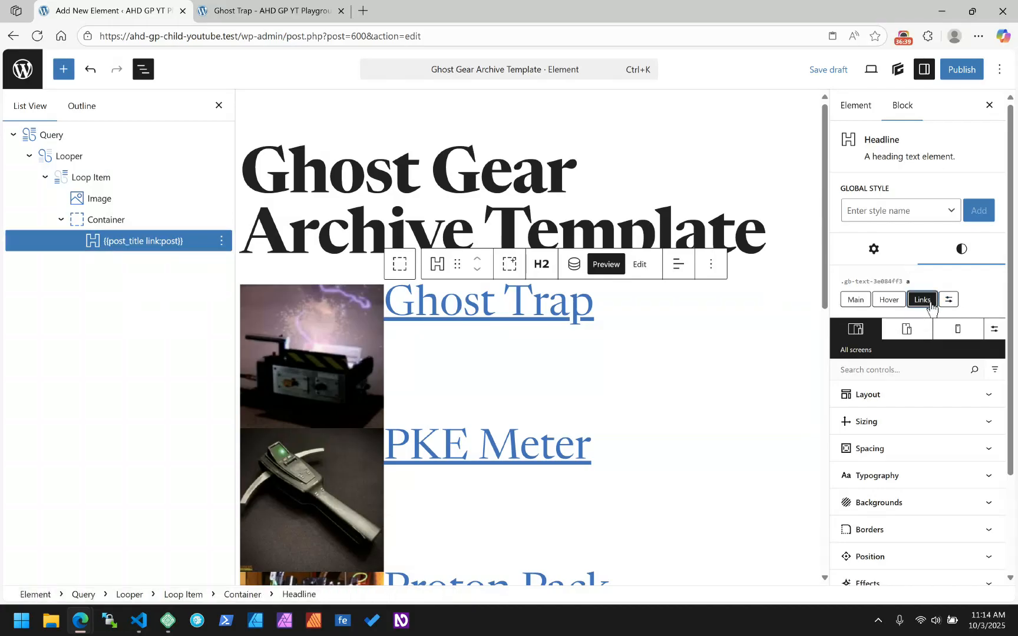
pyautogui.click(901, 478)
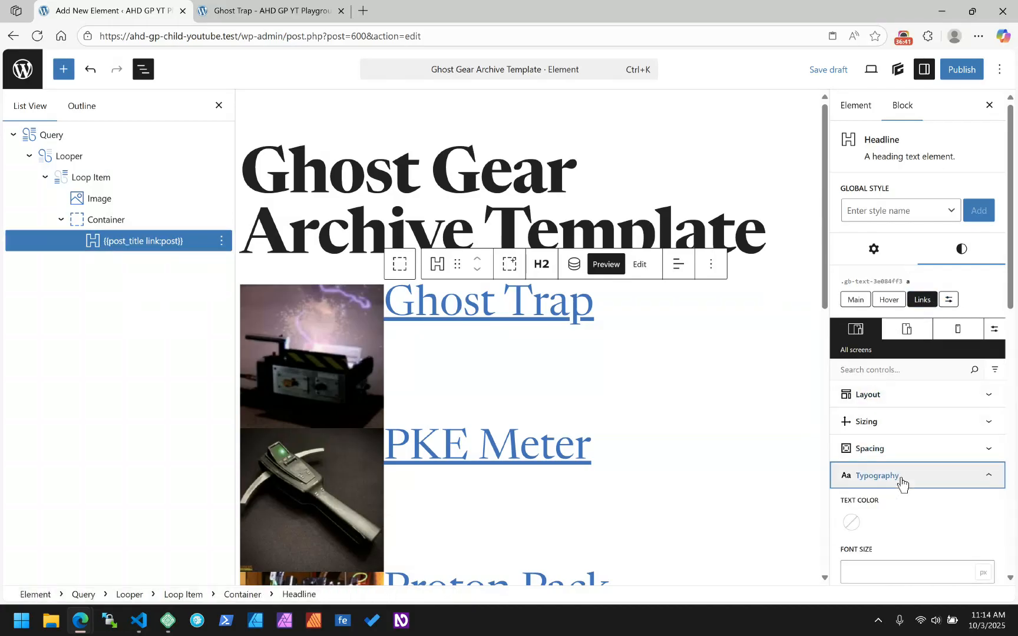
pyautogui.scroll(-6, 901, 479)
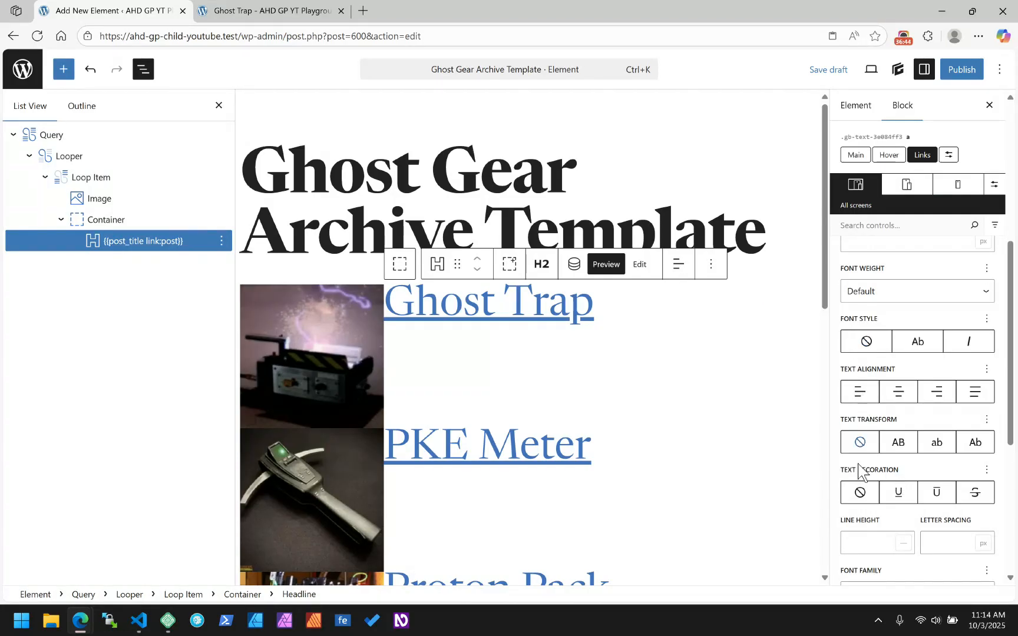
pyautogui.click(857, 500)
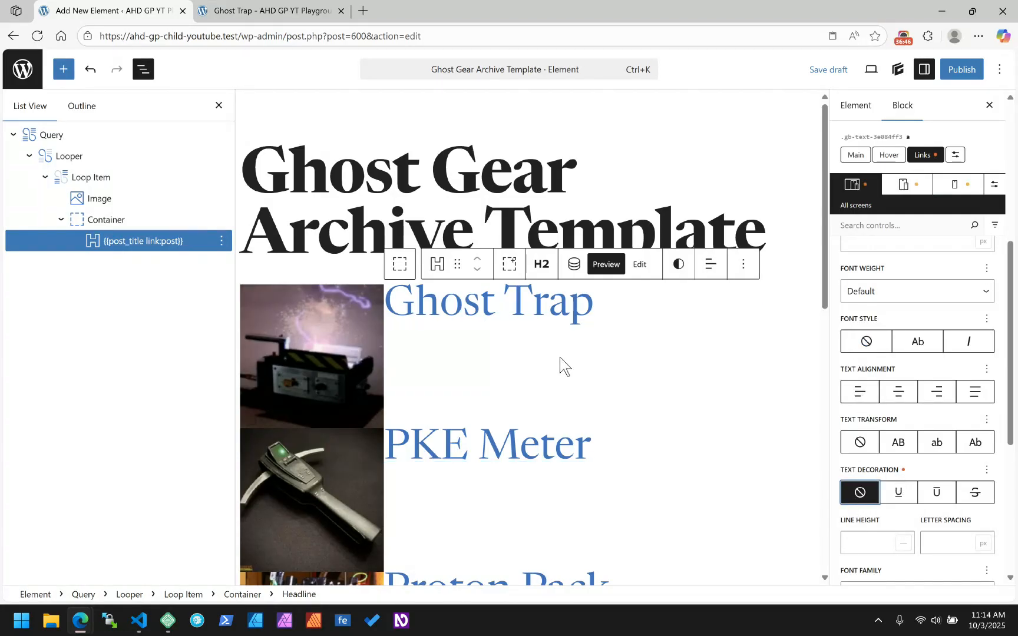
pyautogui.scroll(3, 923, 336)
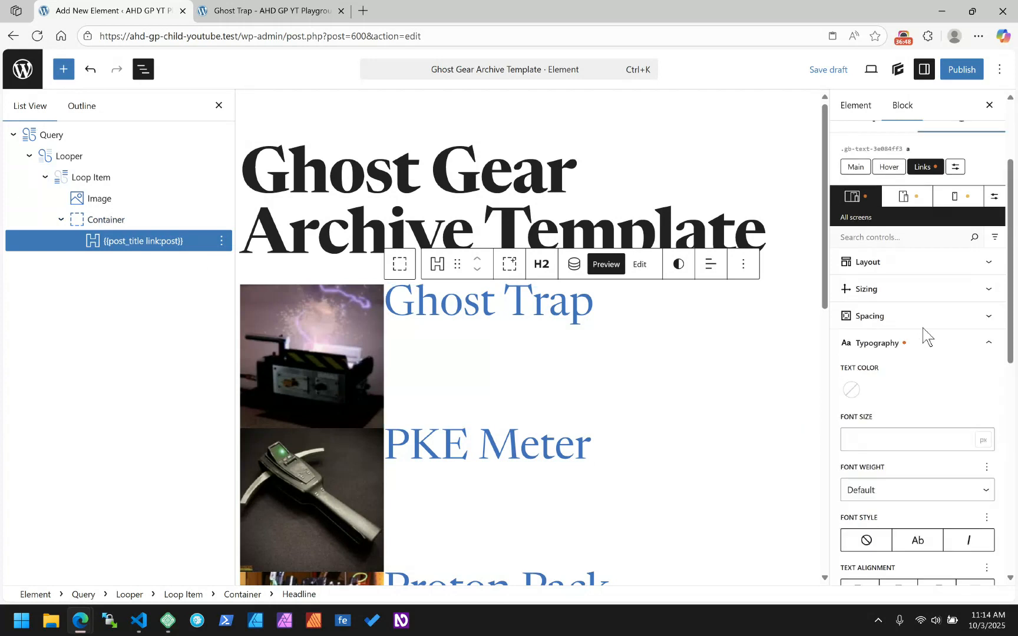
pyautogui.click(852, 391)
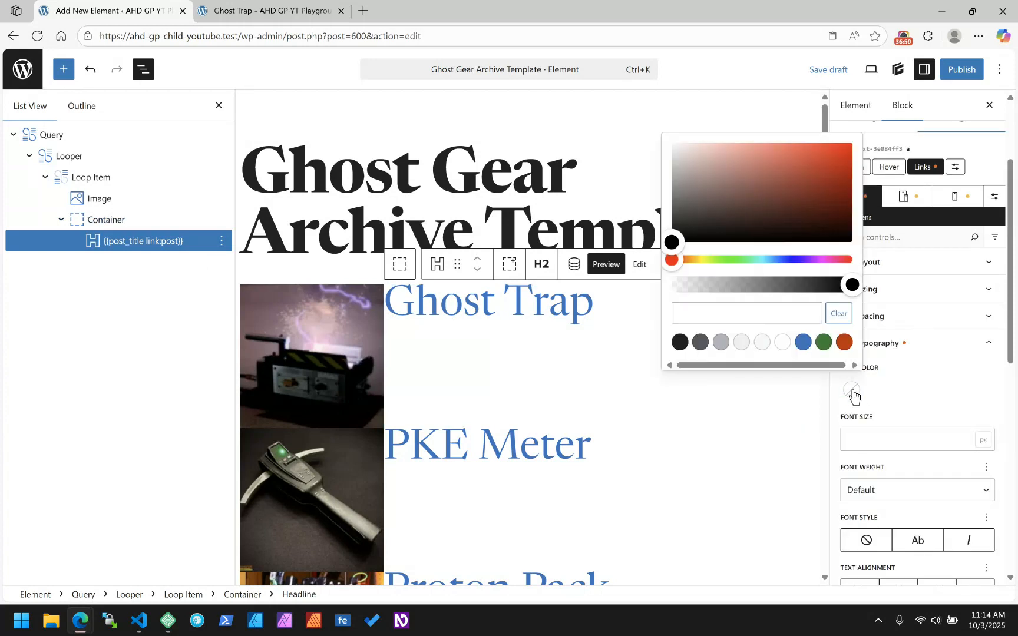
pyautogui.click(679, 342)
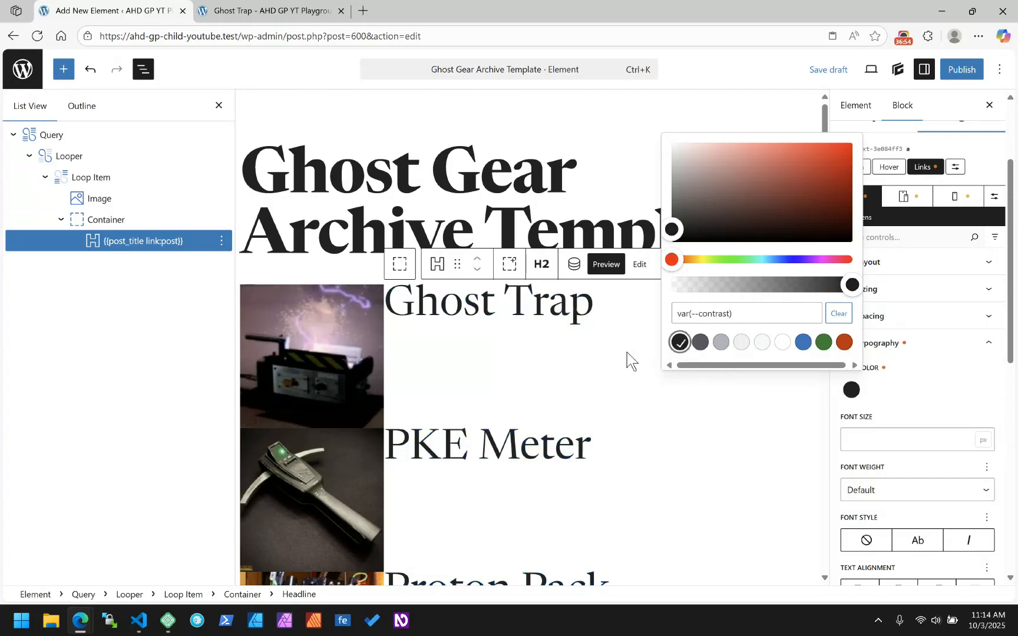
# Select the Loop Item block and open its grid column gap for editing.
pyautogui.click(89, 177)
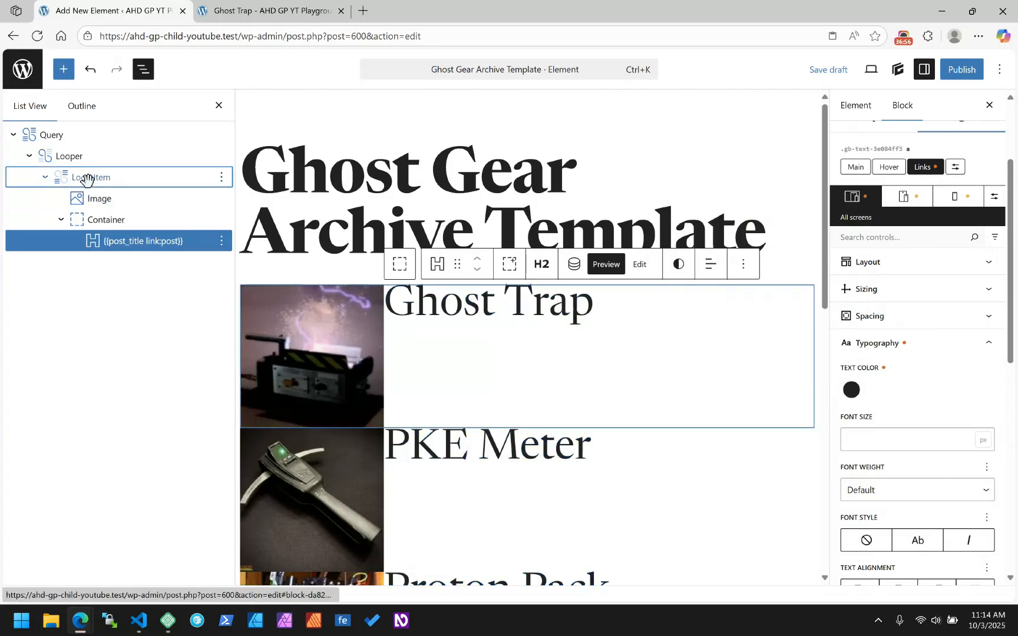
pyautogui.click(97, 177)
pyautogui.click(902, 446)
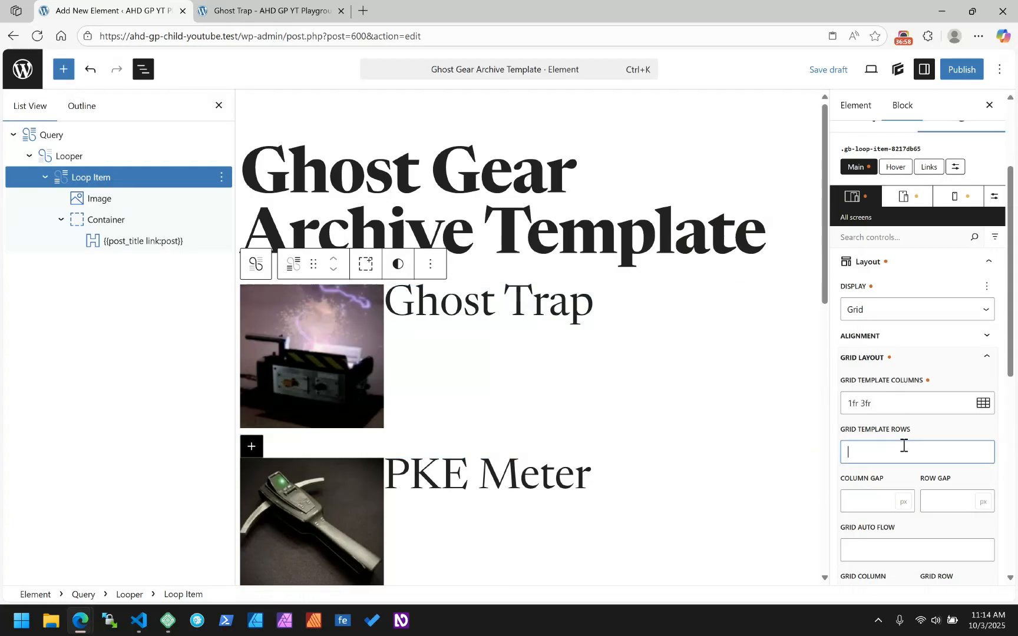
pyautogui.click(859, 503)
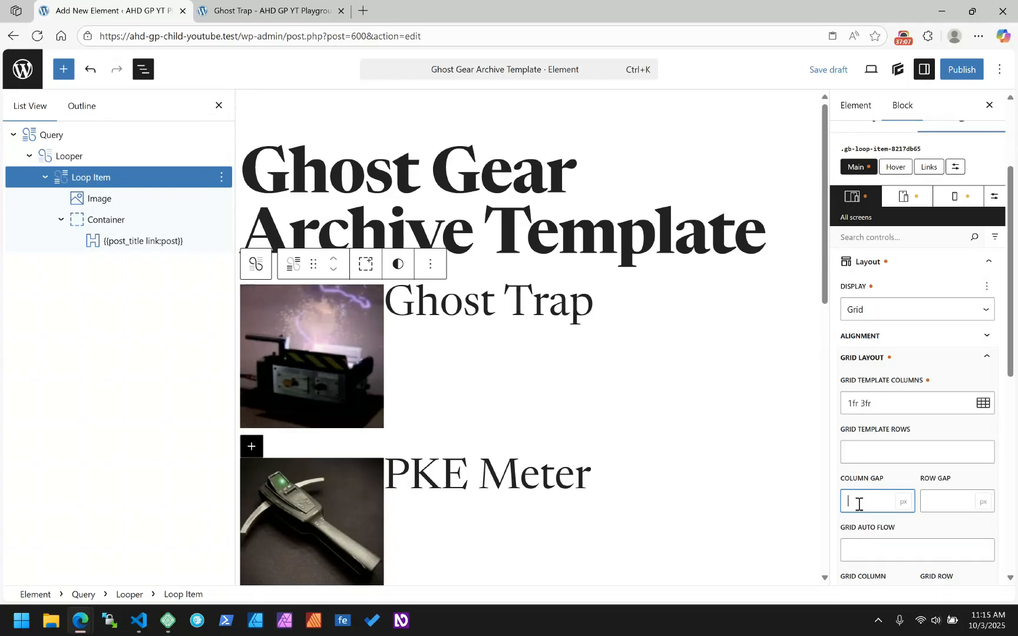
# Try a var(--space-) variable as the column gap and look in the child theme's css folder in VS Code.
pyautogui.write('va)d')
pyautogui.press('BackSpace')
pyautogui.press('BackSpace')
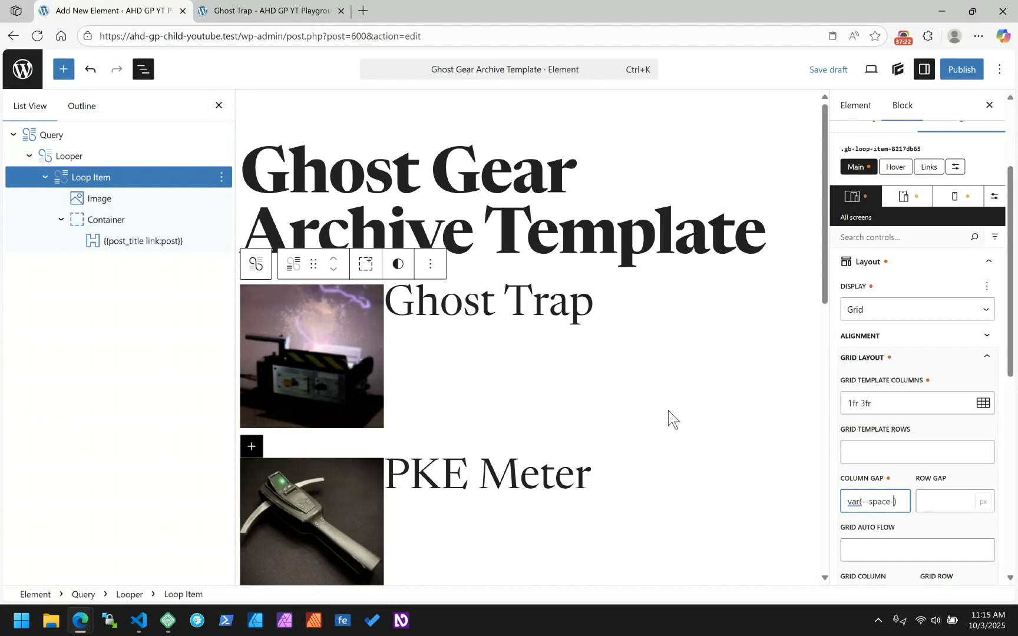
pyautogui.click(139, 621)
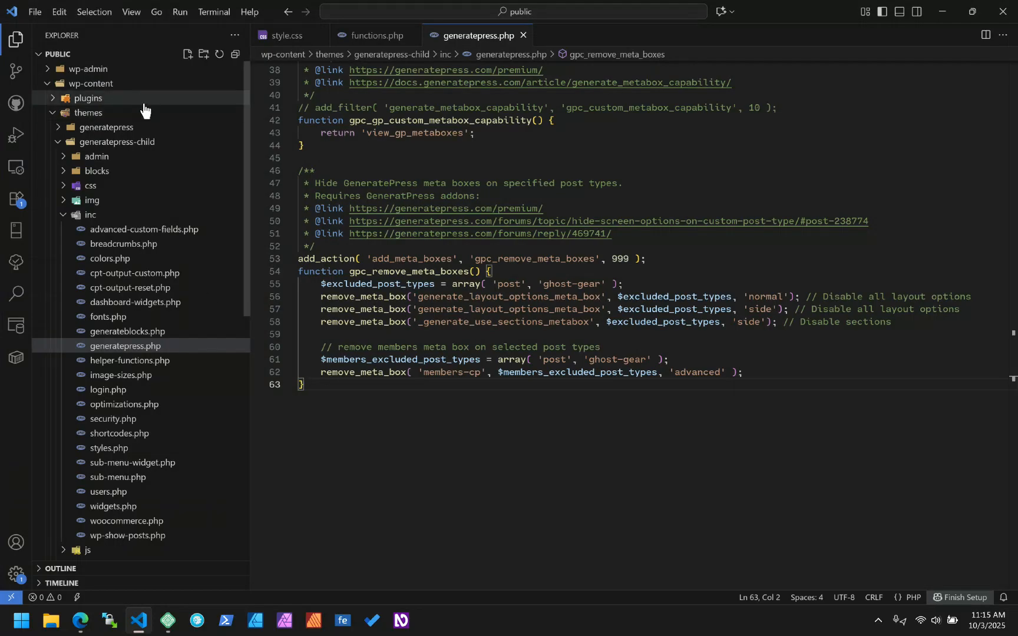
pyautogui.click(72, 187)
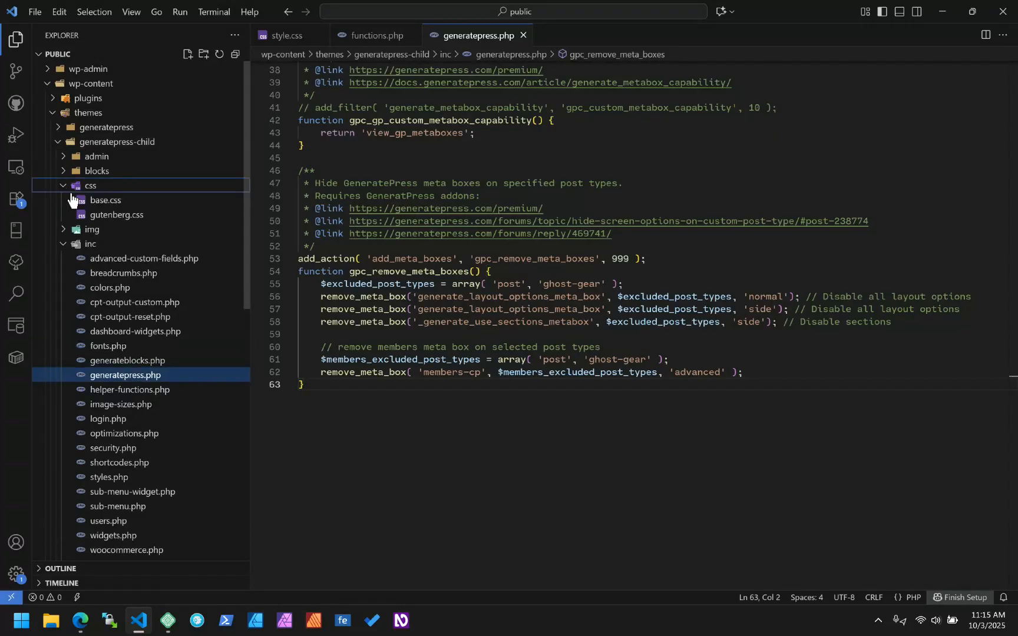
pyautogui.click(66, 189)
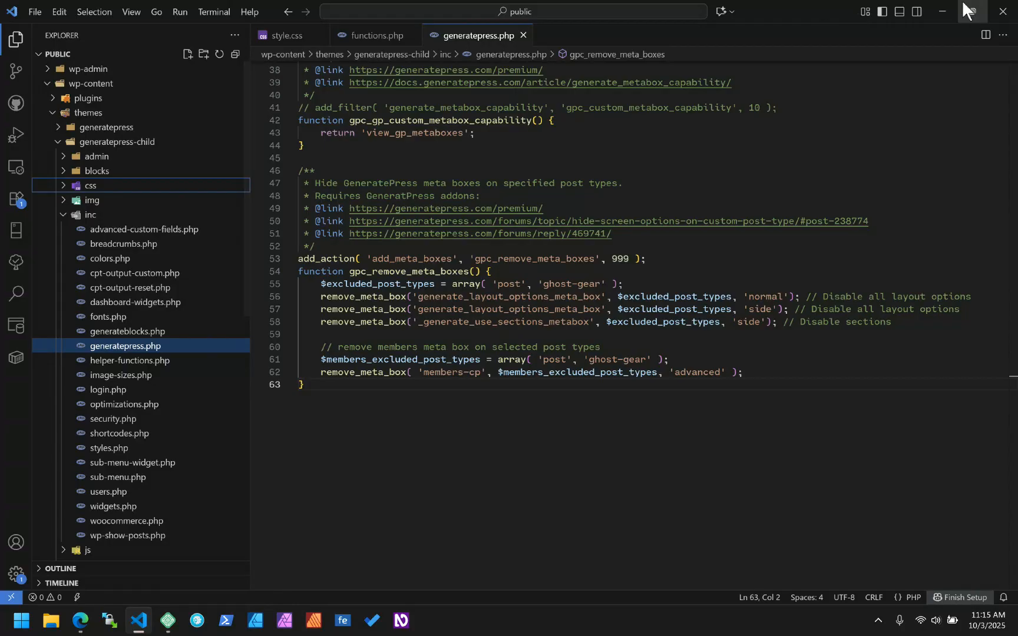
pyautogui.click(943, 7)
# Set the Loop Item block's column gap to 2 rem.
pyautogui.tripleClick(867, 502)
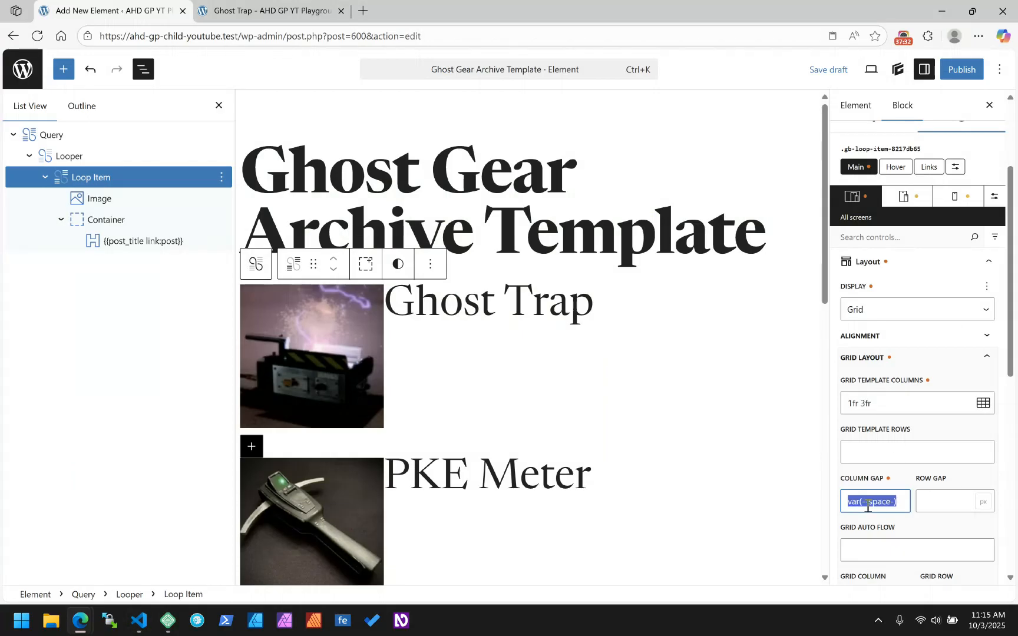
pyautogui.write('2')
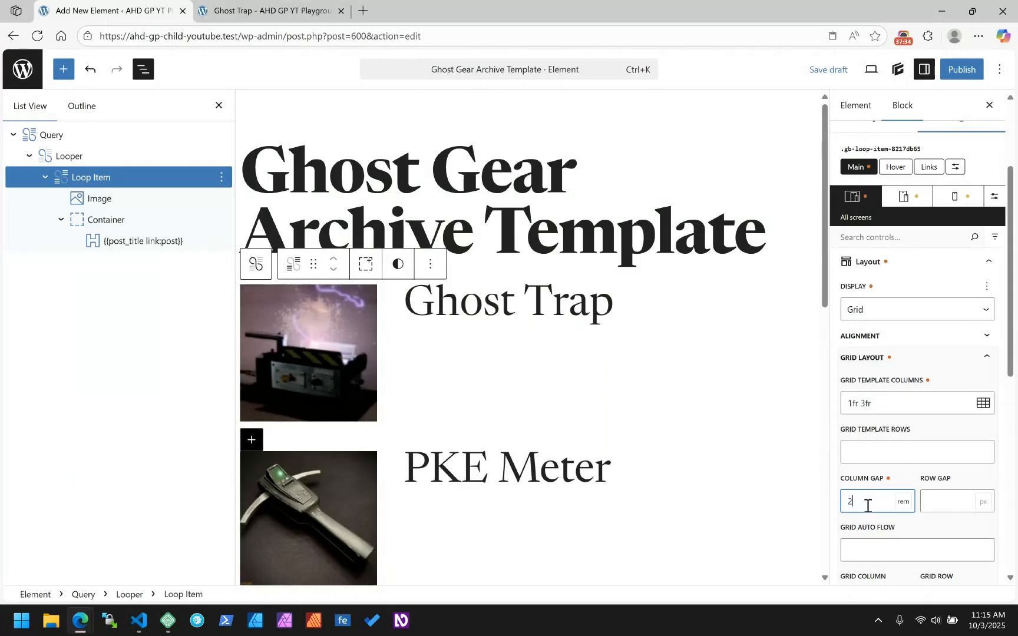
# Set the Looper block's display to Grid with a single 1fr template column.
pyautogui.click(960, 506)
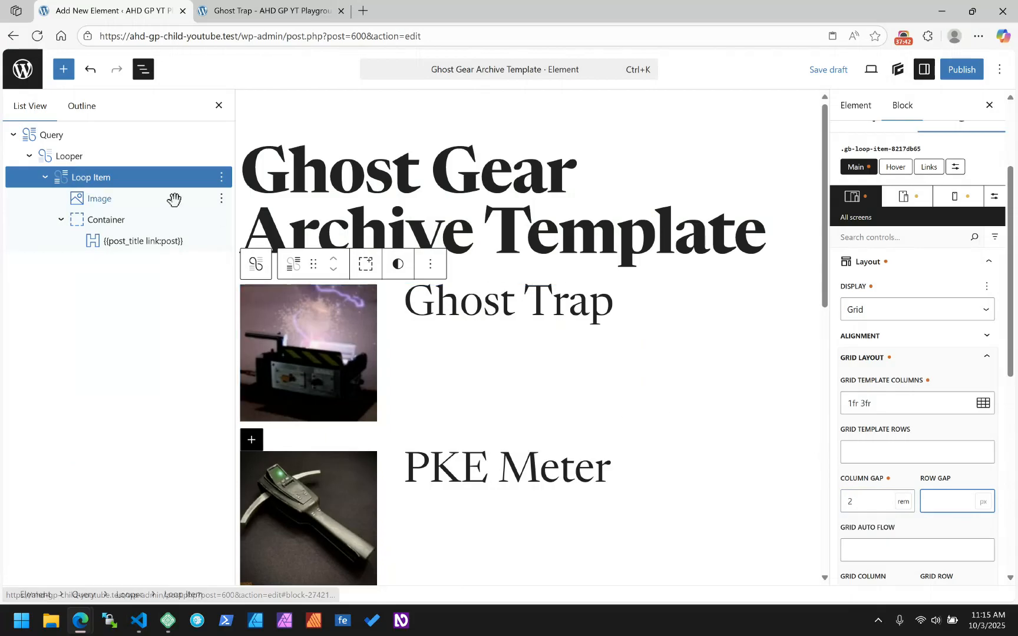
pyautogui.click(58, 156)
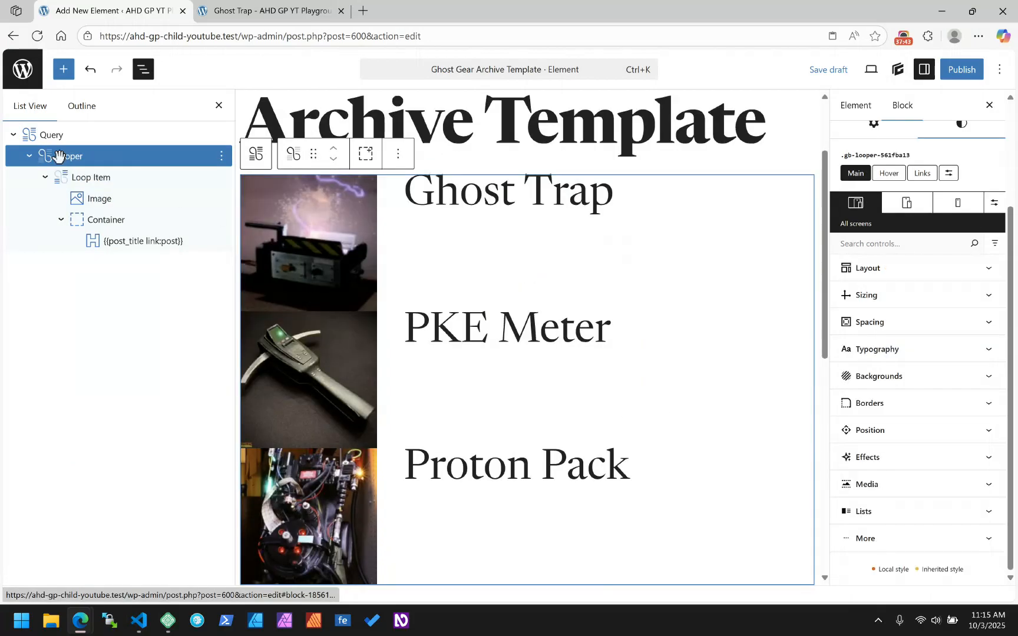
pyautogui.click(898, 271)
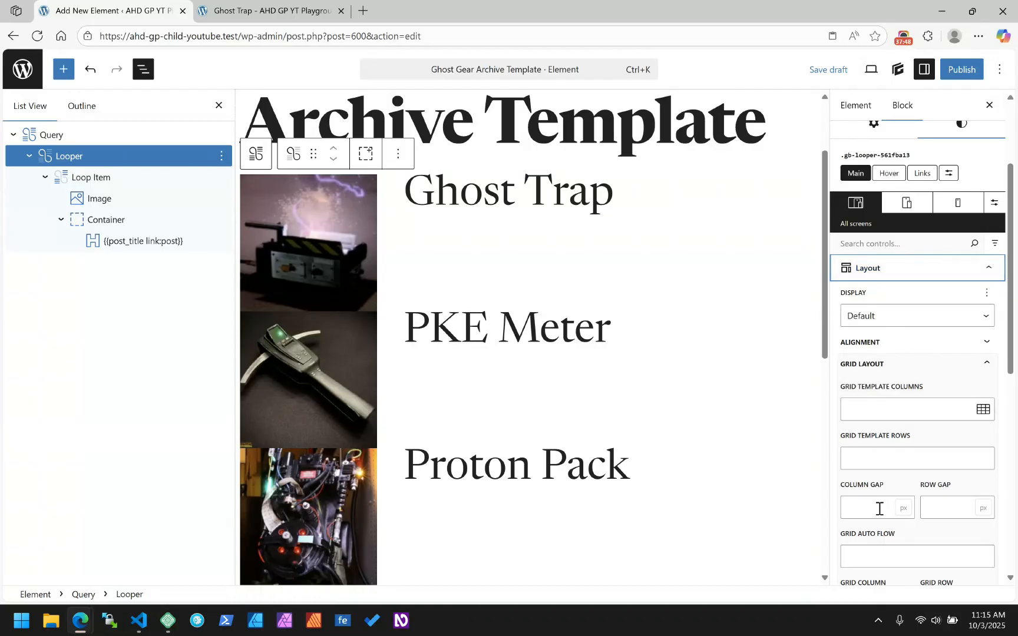
pyautogui.click(953, 507)
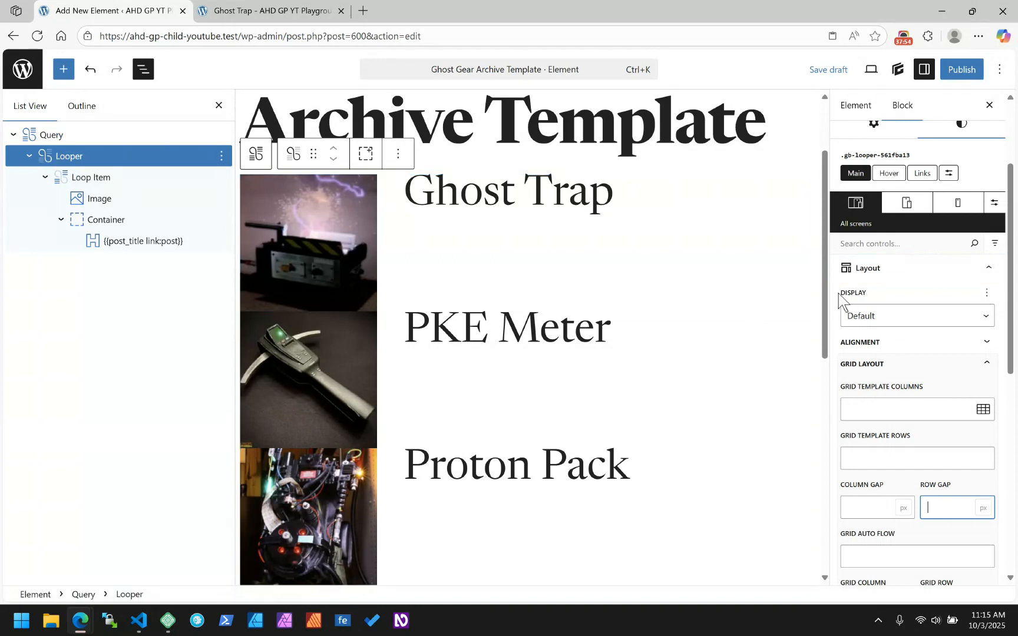
pyautogui.click(877, 316)
pyautogui.click(872, 390)
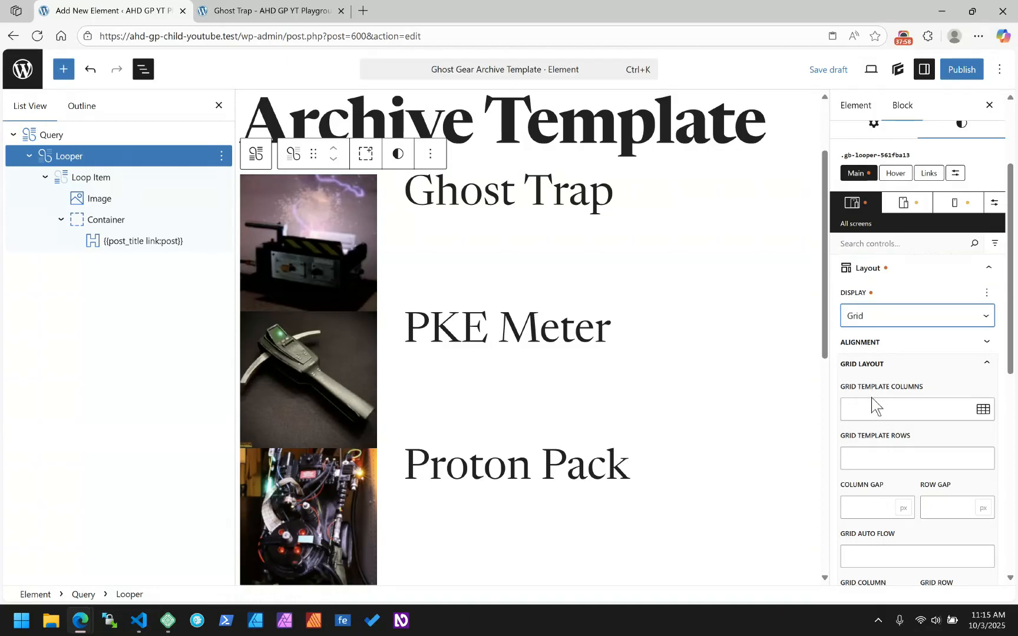
pyautogui.click(983, 411)
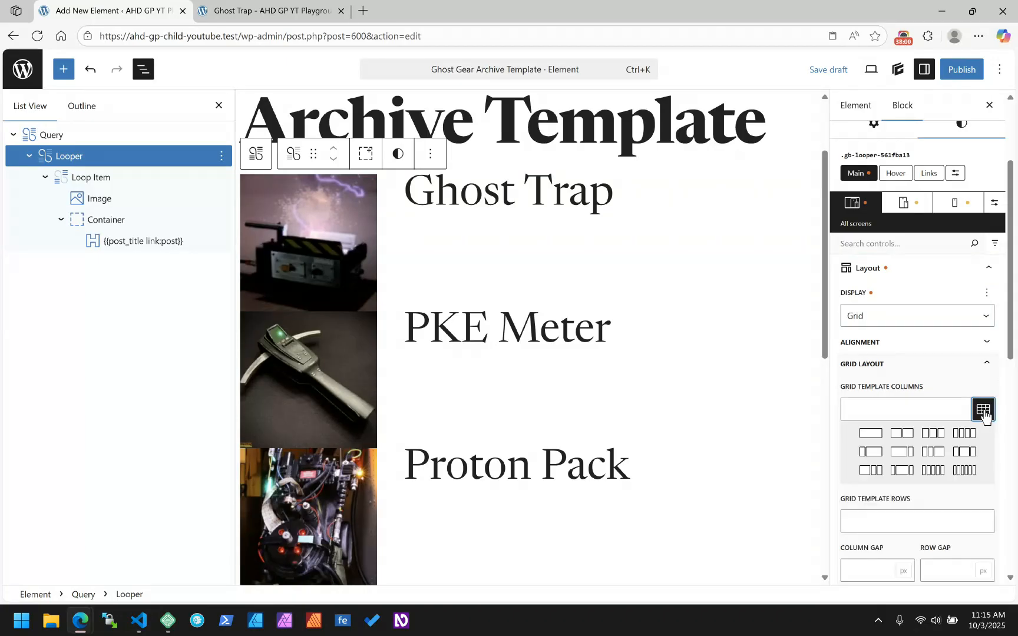
pyautogui.click(871, 433)
# Set the Looper block's row gap to 3 rem.
pyautogui.scroll(-3, 909, 520)
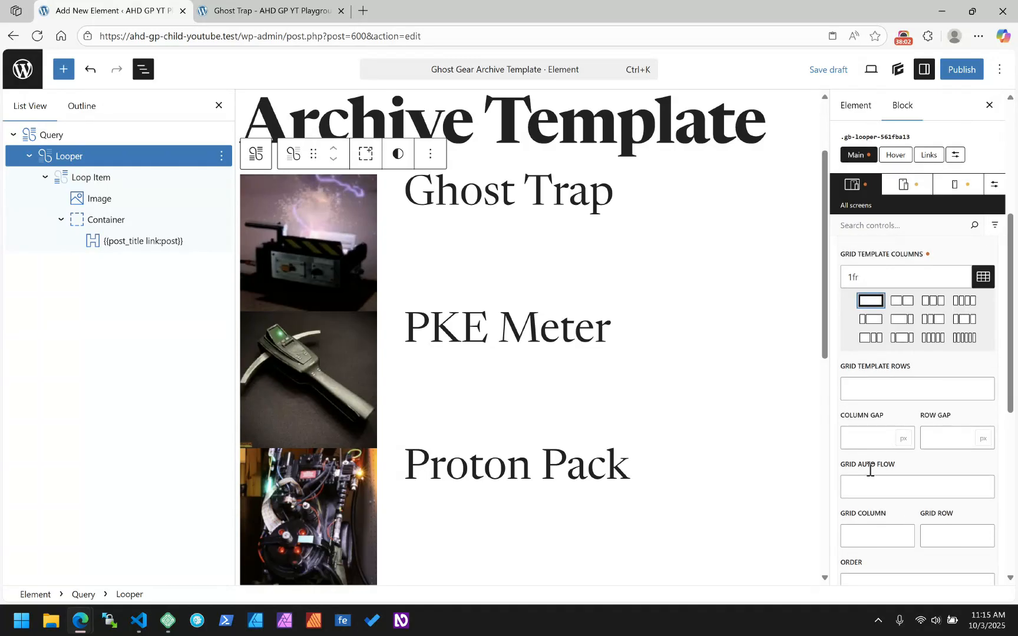
pyautogui.click(956, 437)
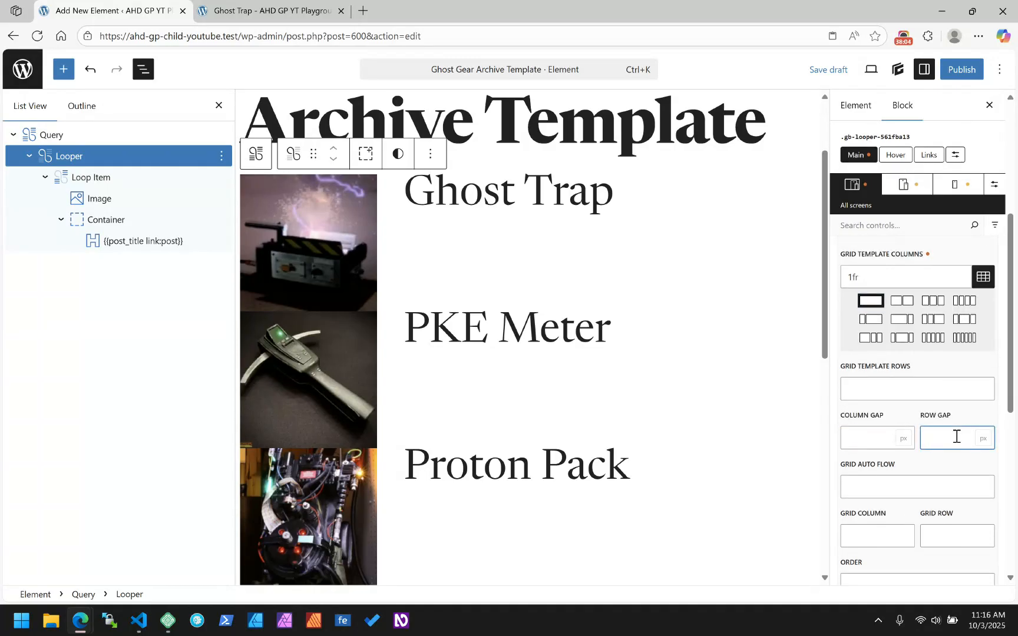
pyautogui.write('2rem')
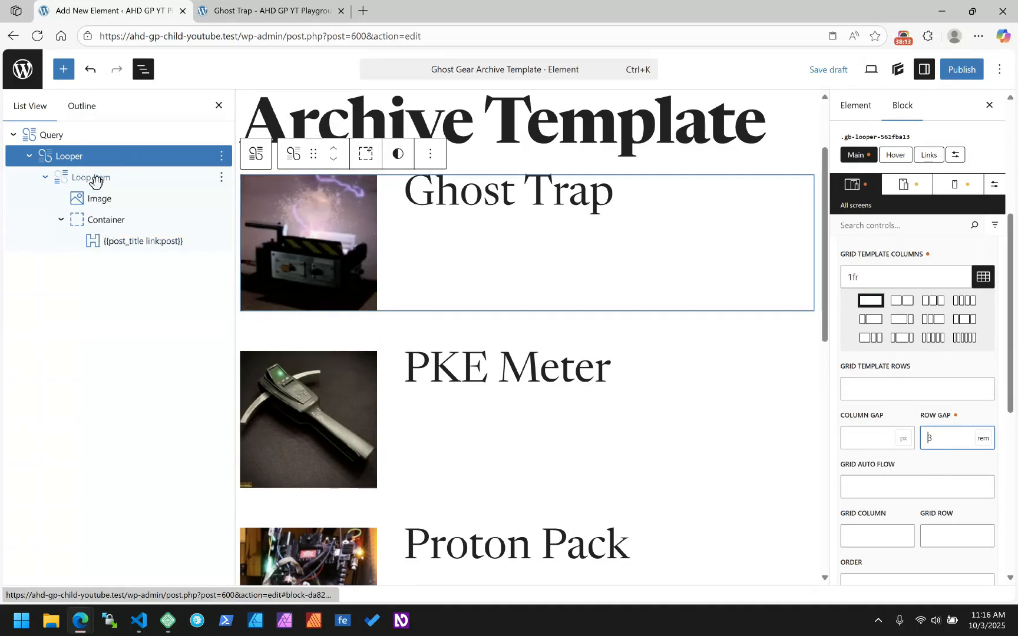
pyautogui.click(136, 245)
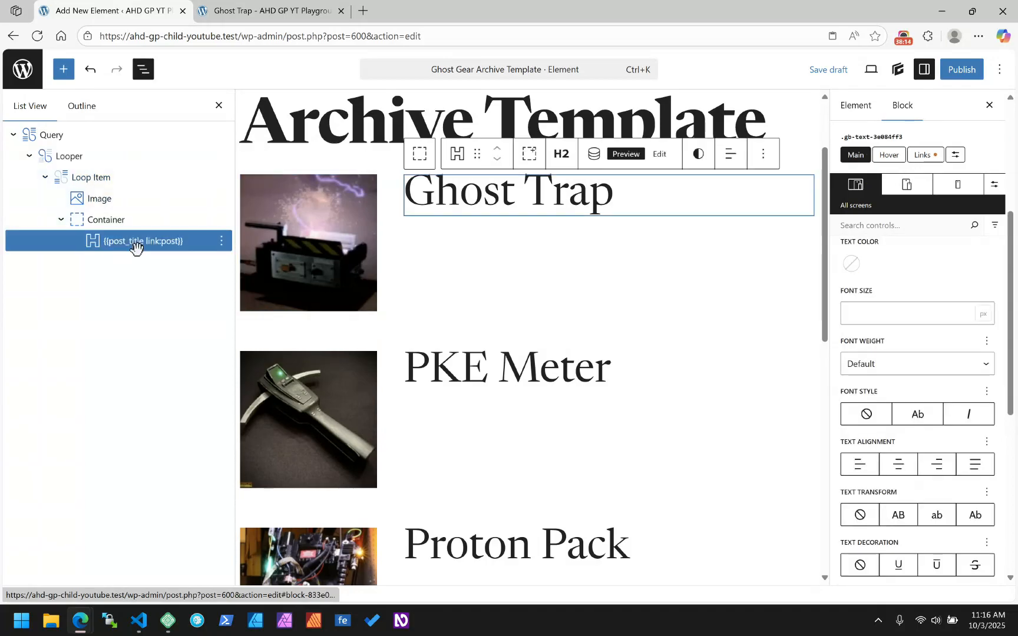
pyautogui.click(85, 176)
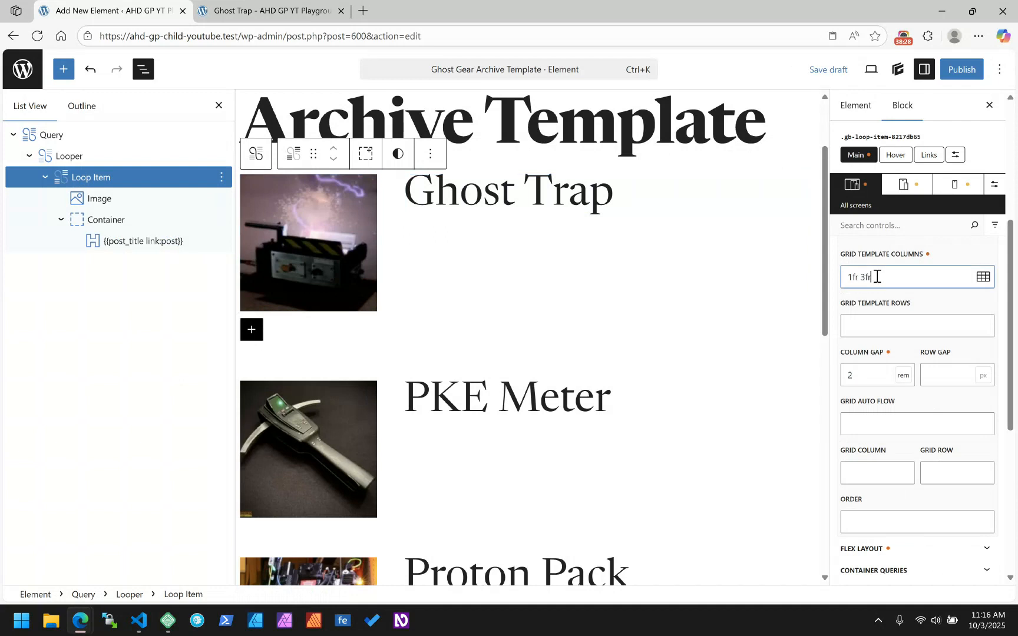
pyautogui.doubleClick(877, 277)
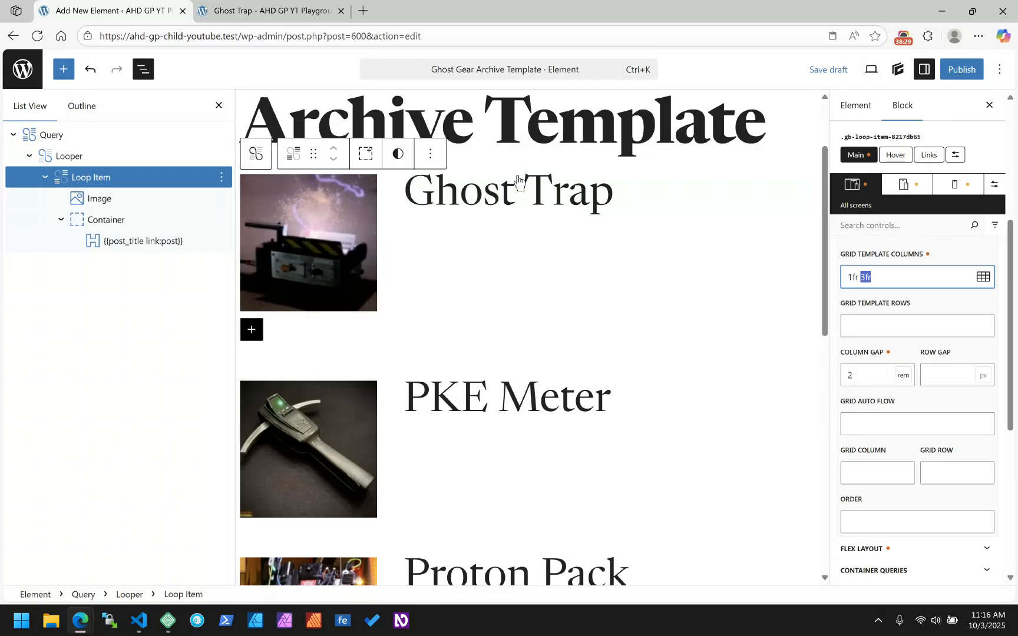
# Add a Text block after the post title Headline inside the Loop Item's Container.
pyautogui.click(154, 238)
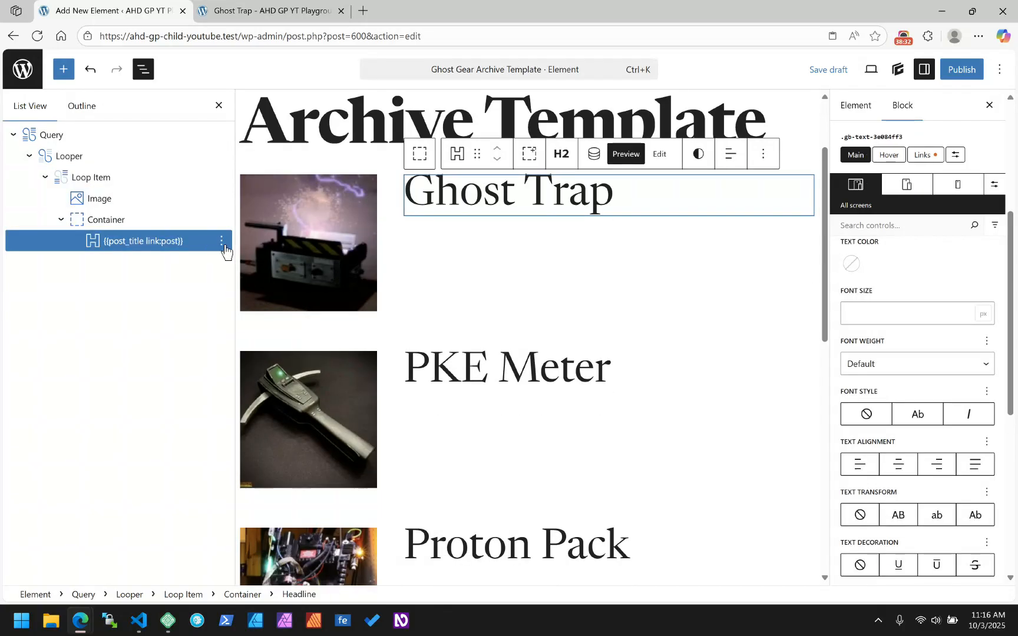
pyautogui.click(221, 242)
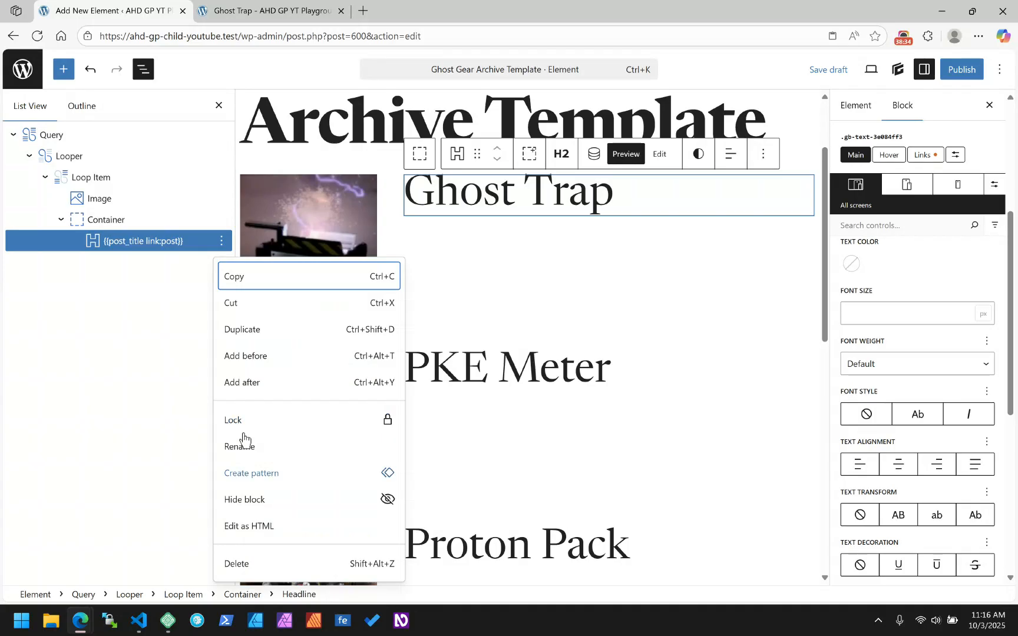
pyautogui.click(267, 383)
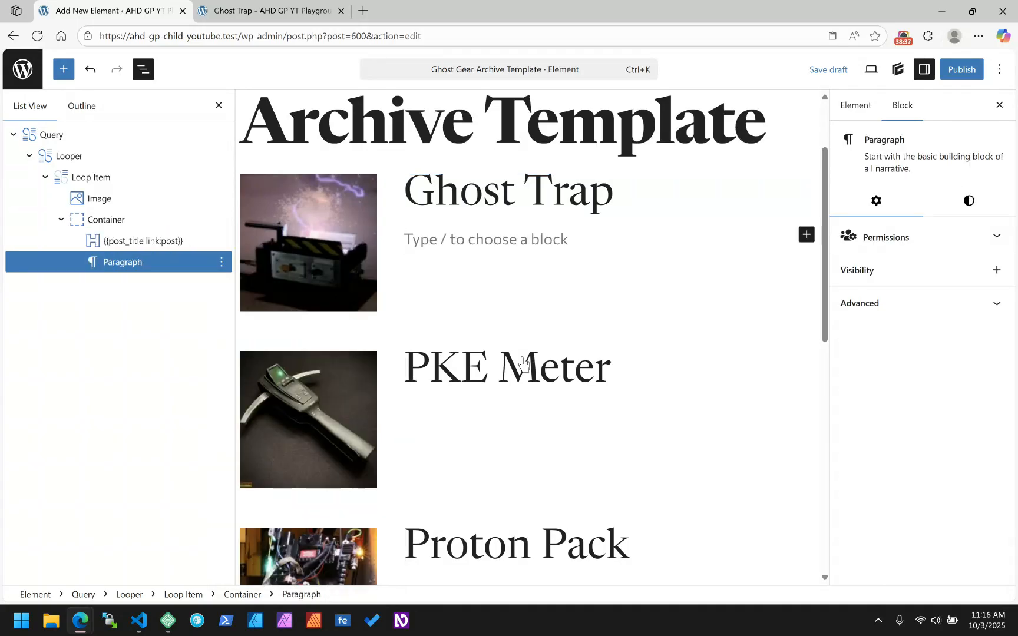
pyautogui.write('/')
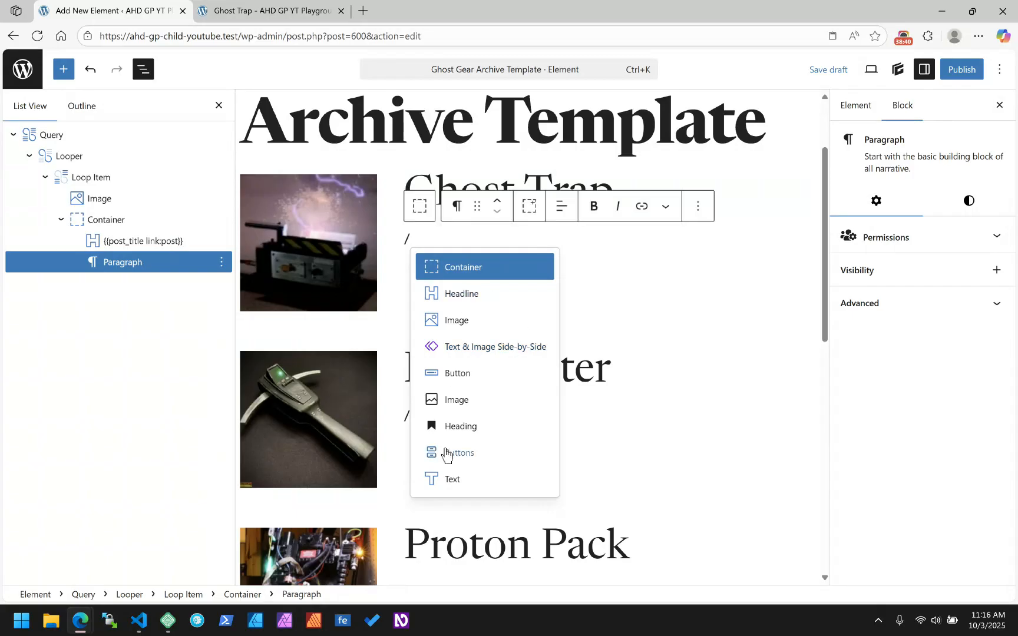
pyautogui.click(453, 482)
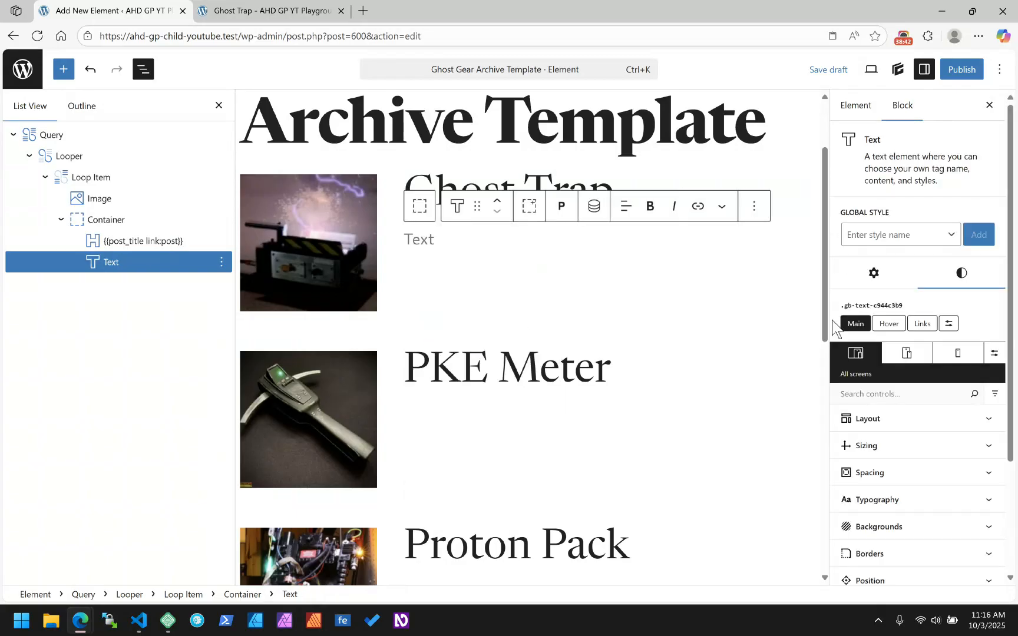
# Choose Post Meta as the dynamic tag for the new Text block.
pyautogui.click(876, 277)
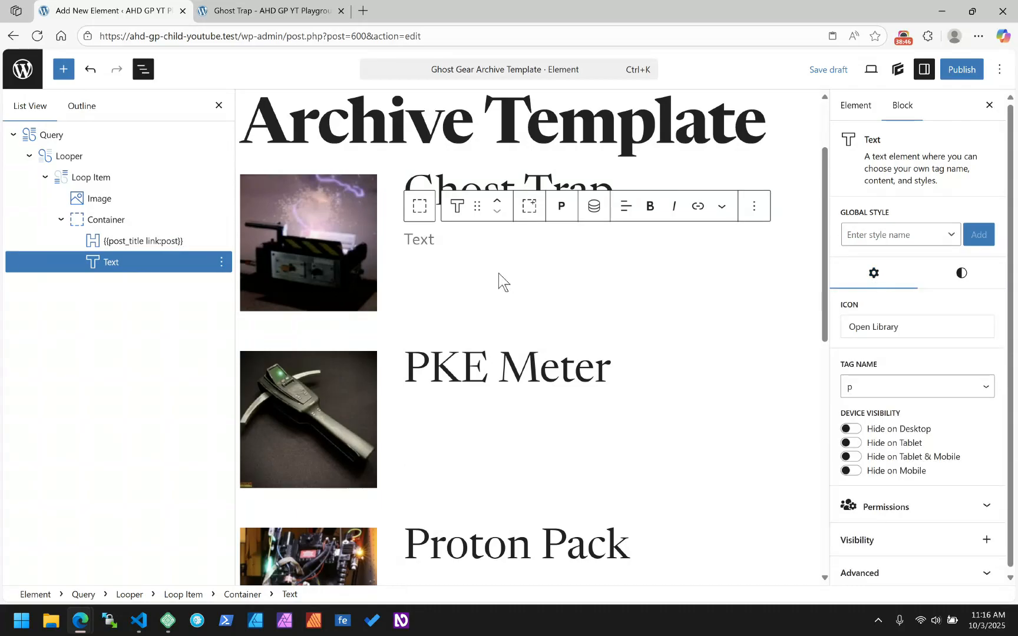
pyautogui.click(594, 207)
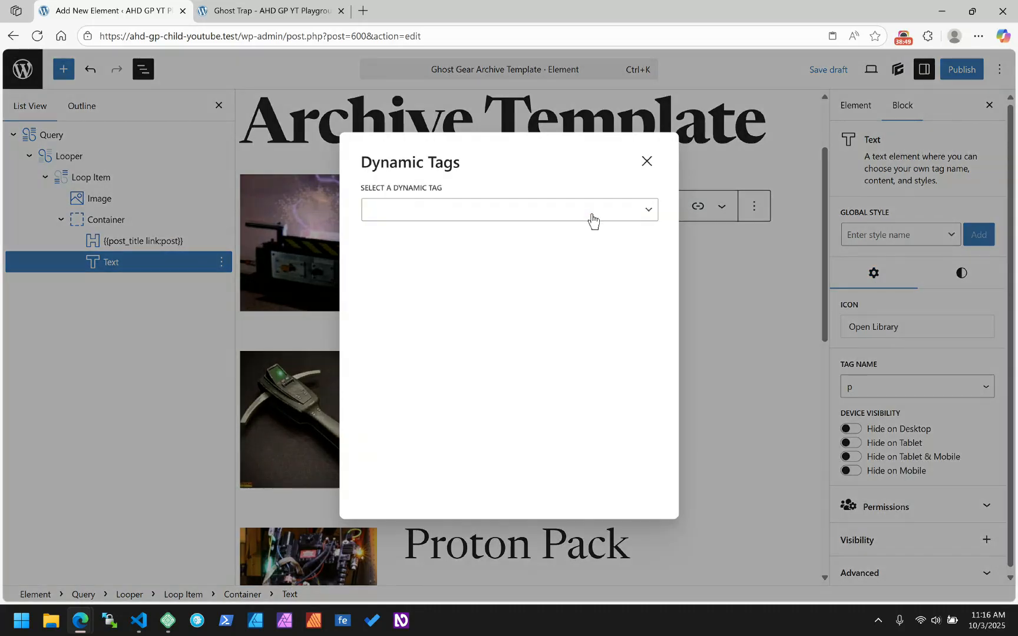
pyautogui.click(509, 216)
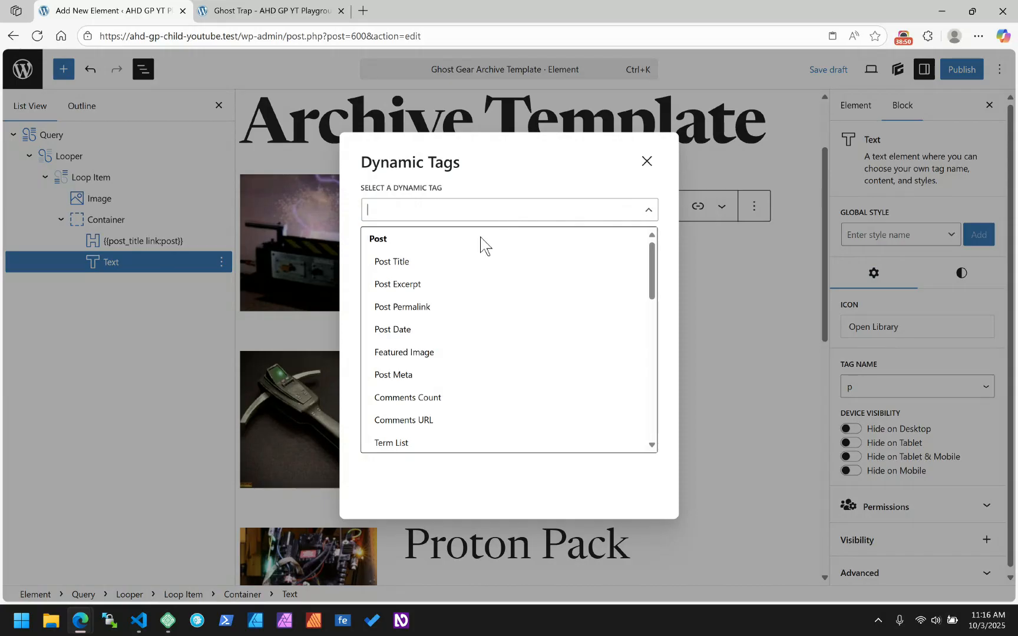
pyautogui.scroll(-6, 461, 341)
pyautogui.scroll(-2, 462, 341)
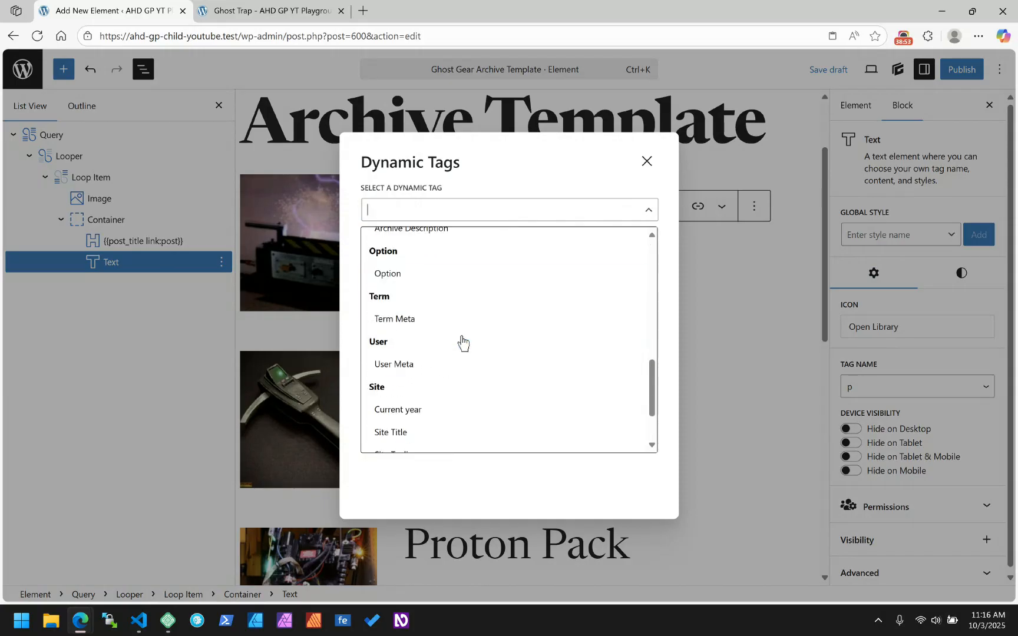
pyautogui.scroll(-2, 463, 342)
pyautogui.scroll(5, 455, 348)
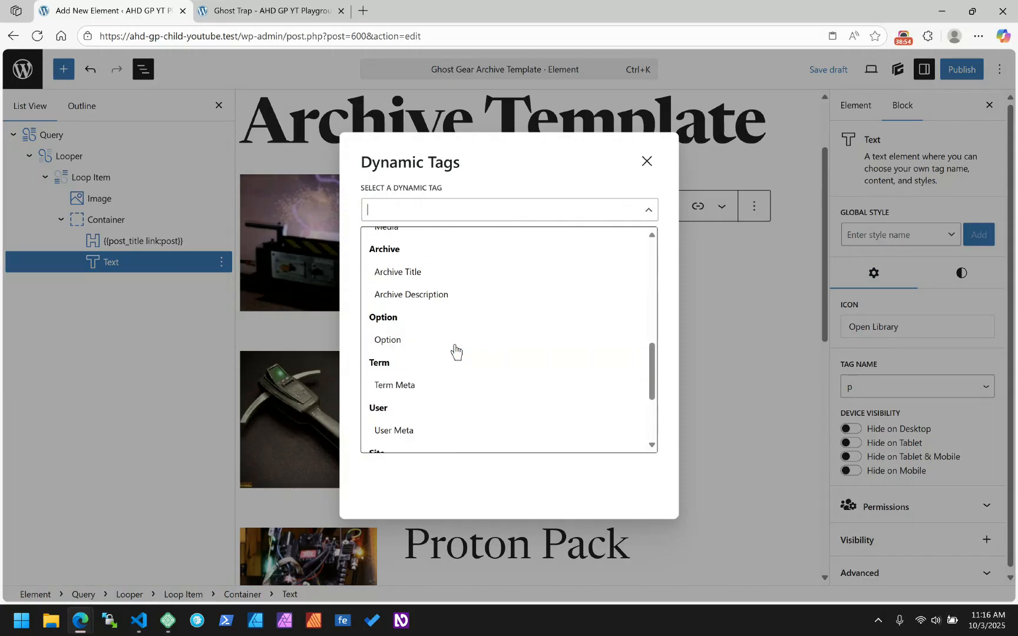
pyautogui.scroll(3, 466, 339)
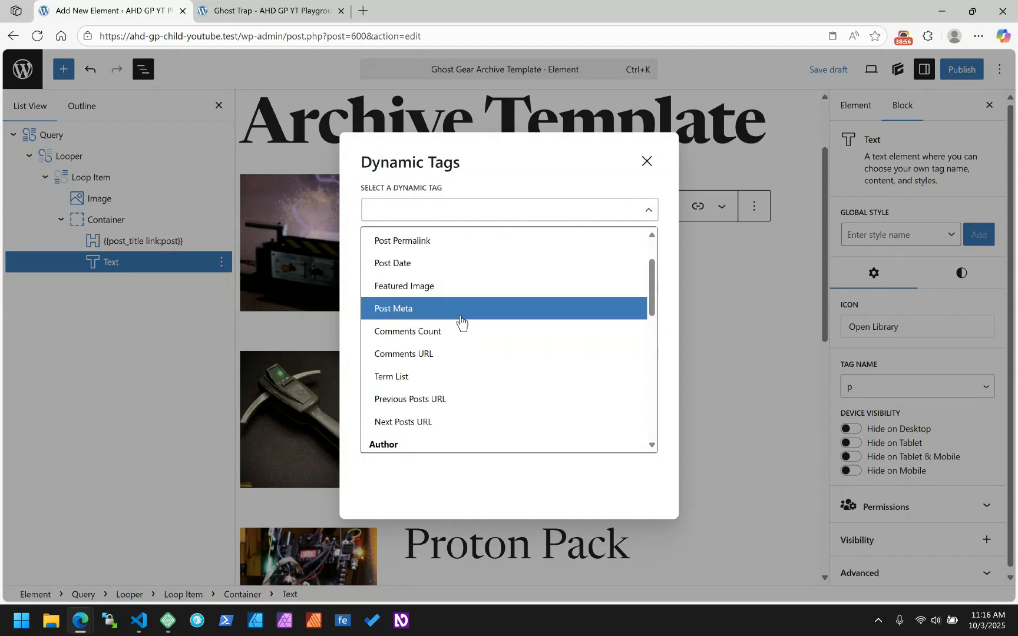
pyautogui.click(406, 313)
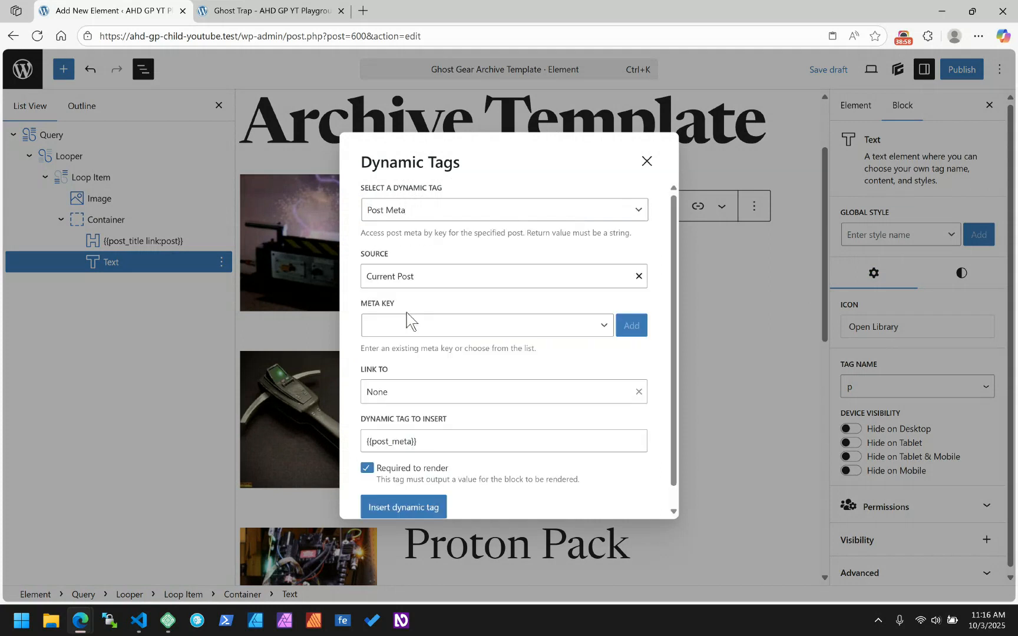
# Set the tag's meta key to gg_quick_description and insert the dynamic tag into the Text block.
pyautogui.click(555, 333)
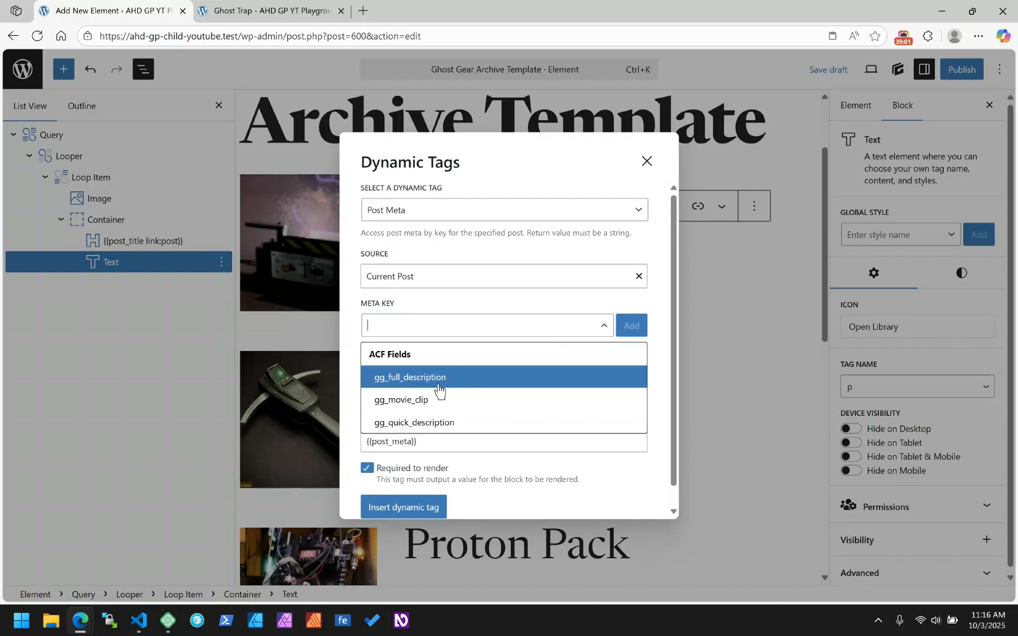
pyautogui.click(389, 423)
pyautogui.doubleClick(407, 326)
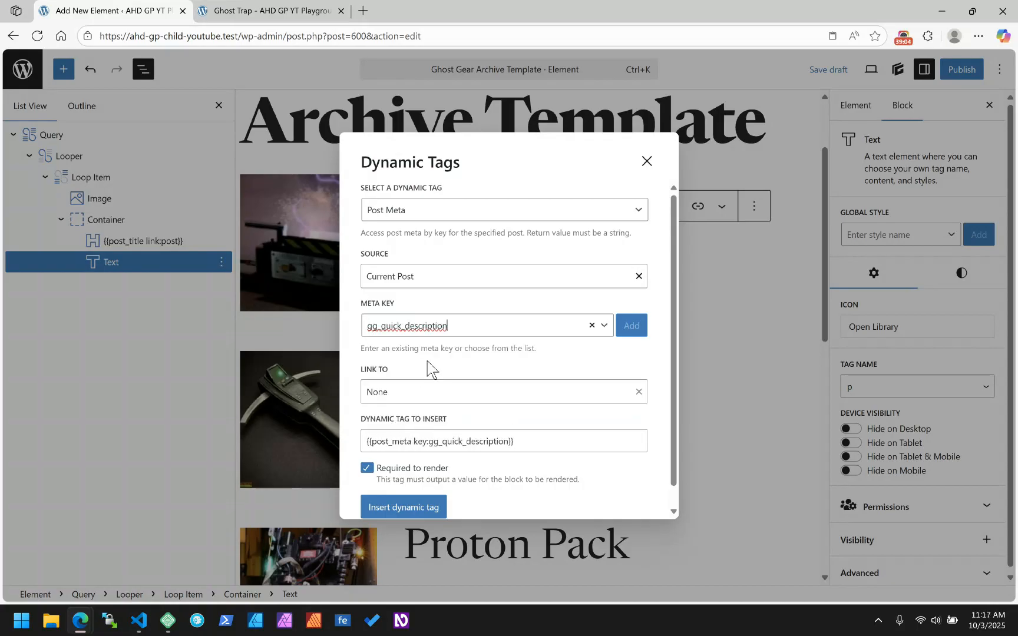
pyautogui.scroll(-1, 401, 372)
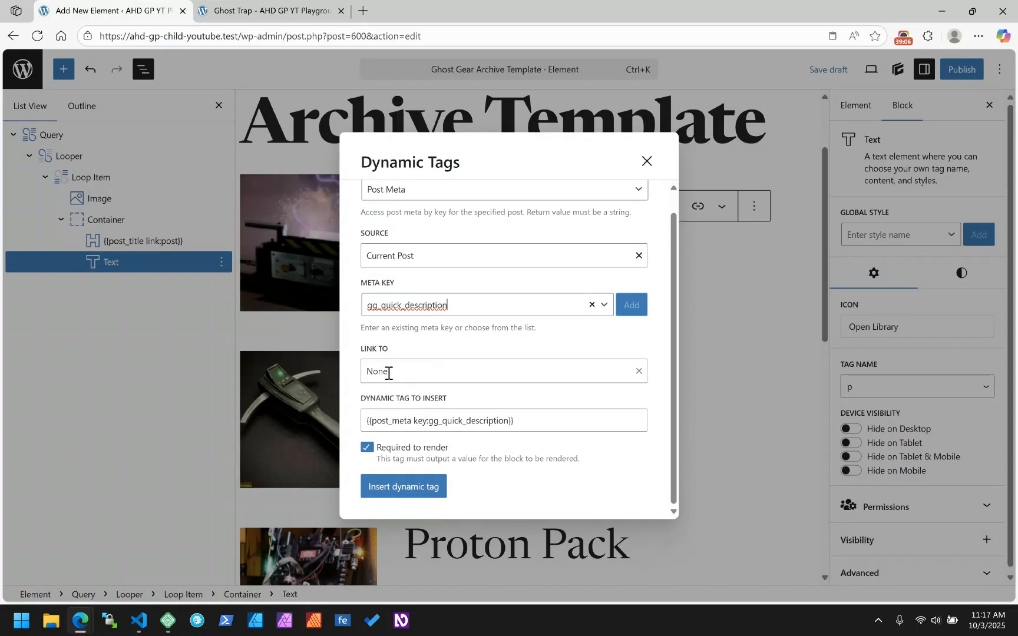
pyautogui.click(407, 488)
pyautogui.scroll(-4, 659, 312)
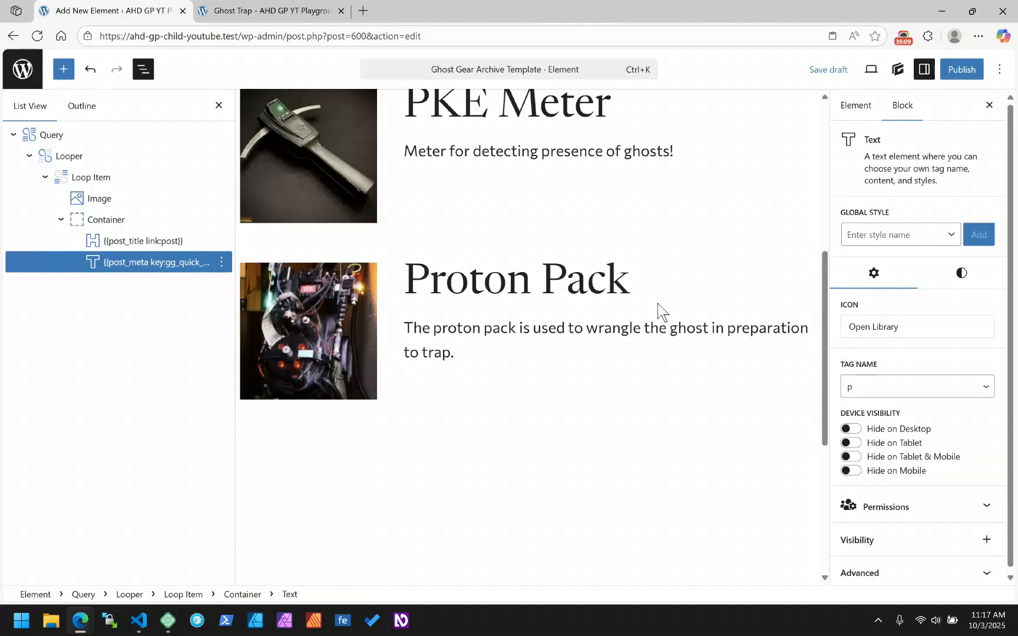
pyautogui.scroll(3, 658, 309)
# Set the Loop Item block's Align Items to center so the text is vertically centered beside the image.
pyautogui.click(81, 177)
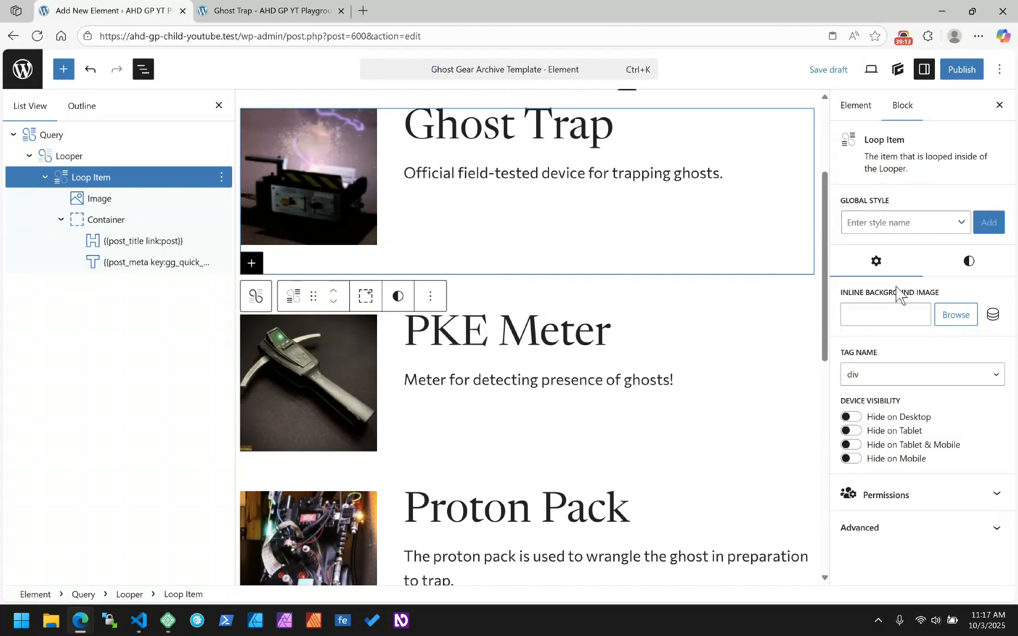
pyautogui.click(969, 262)
pyautogui.scroll(-2, 901, 389)
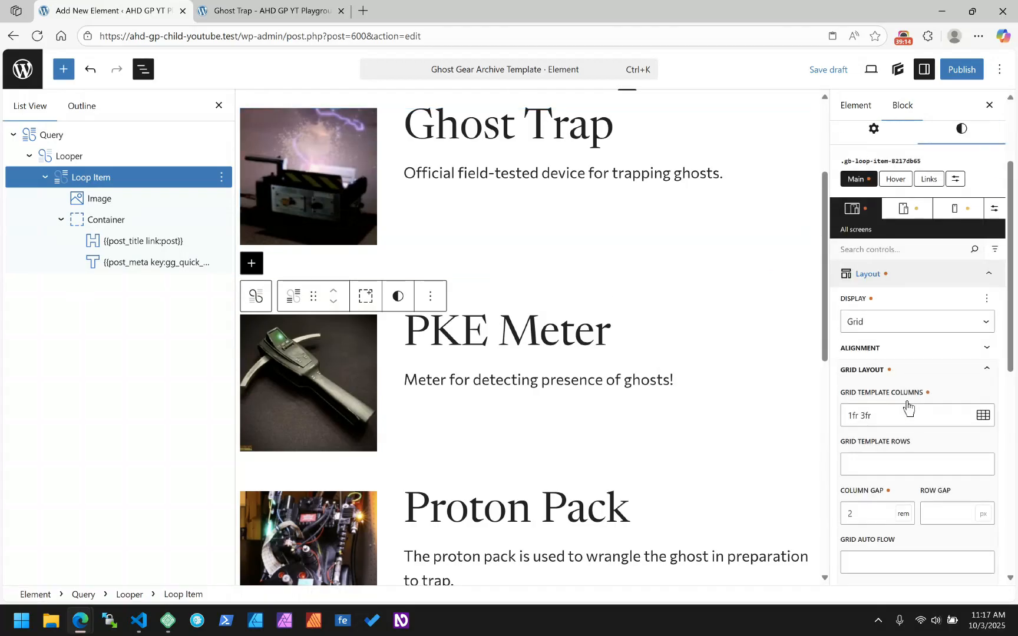
pyautogui.click(872, 371)
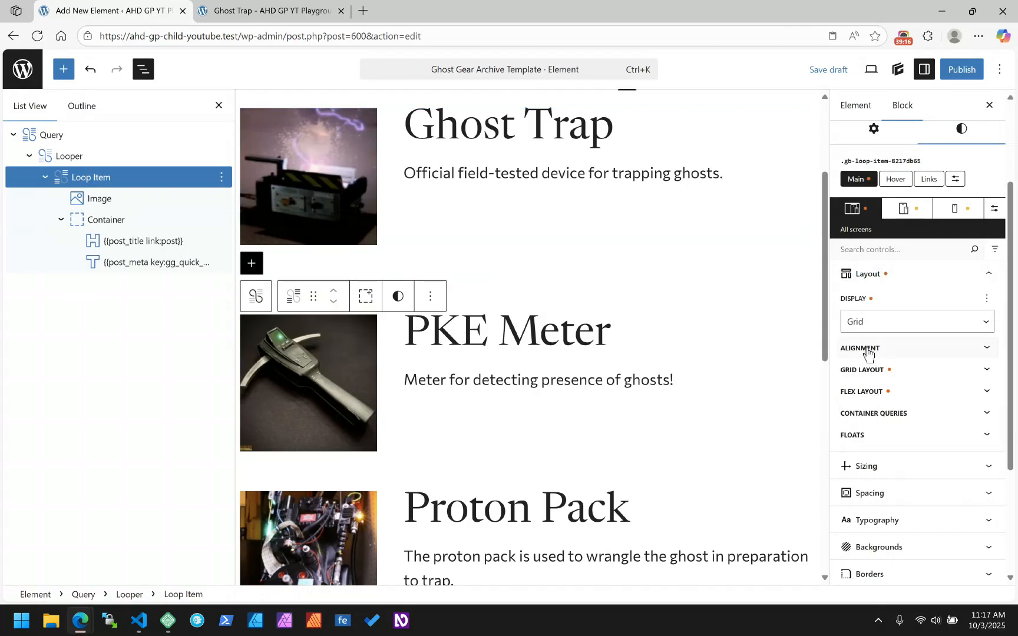
pyautogui.click(871, 348)
pyautogui.click(885, 395)
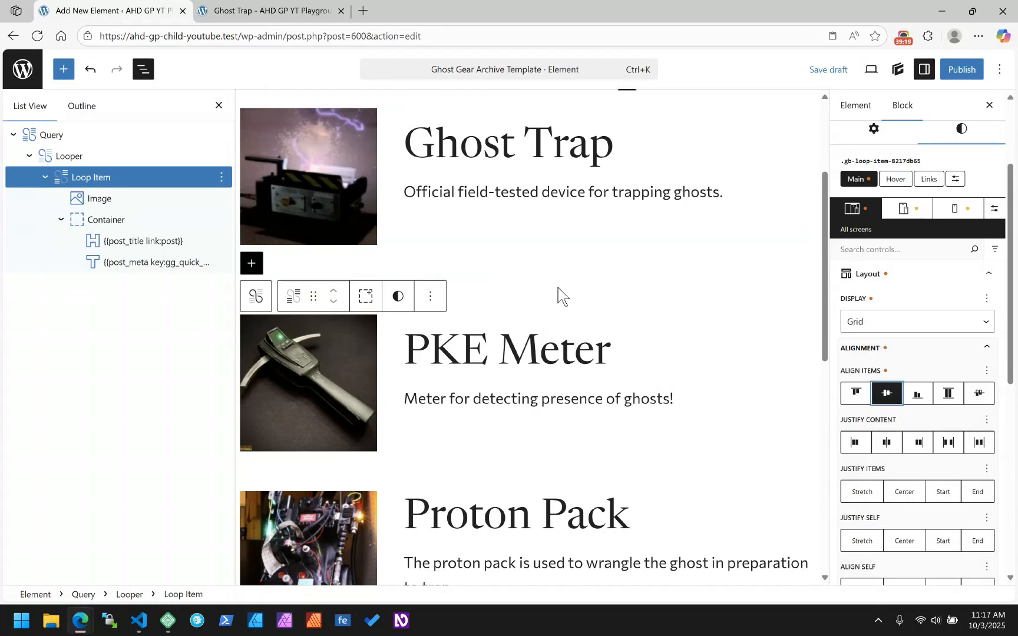
pyautogui.scroll(-2, 484, 284)
pyautogui.scroll(1, 483, 284)
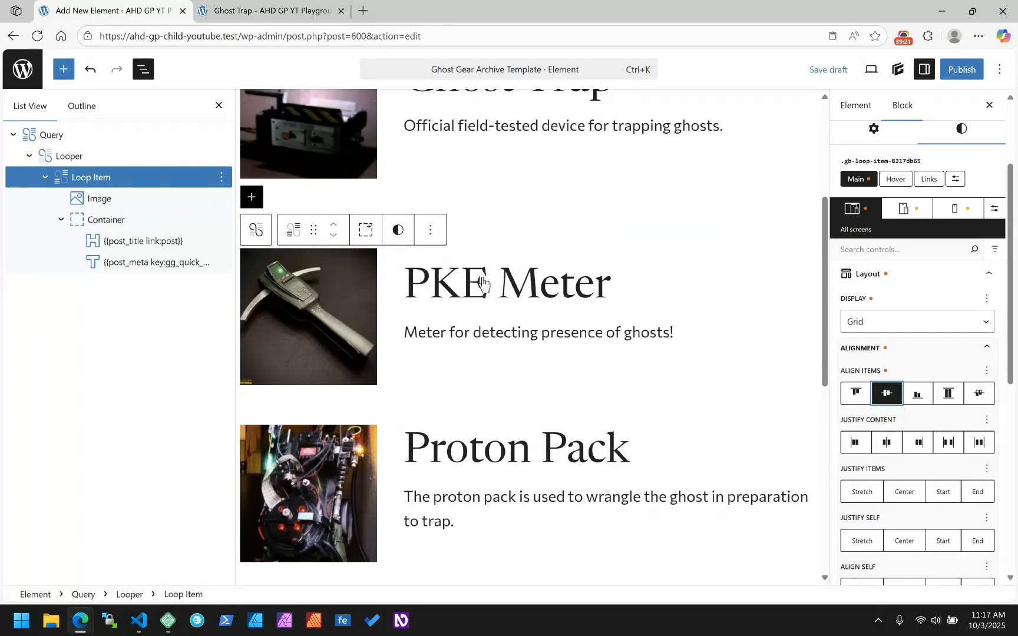
pyautogui.scroll(3, 421, 346)
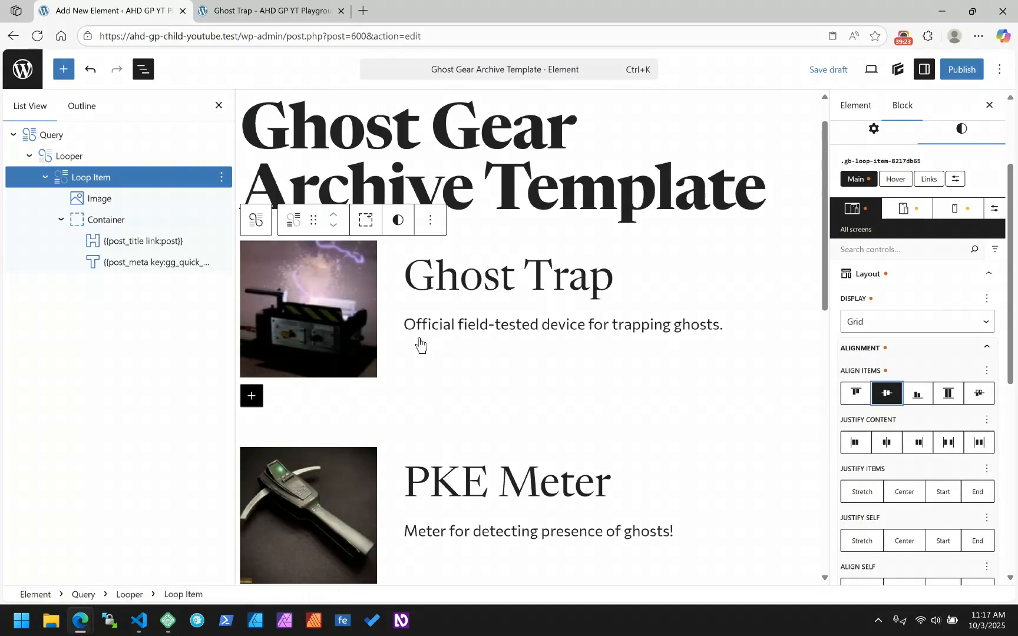
pyautogui.scroll(-2, 420, 346)
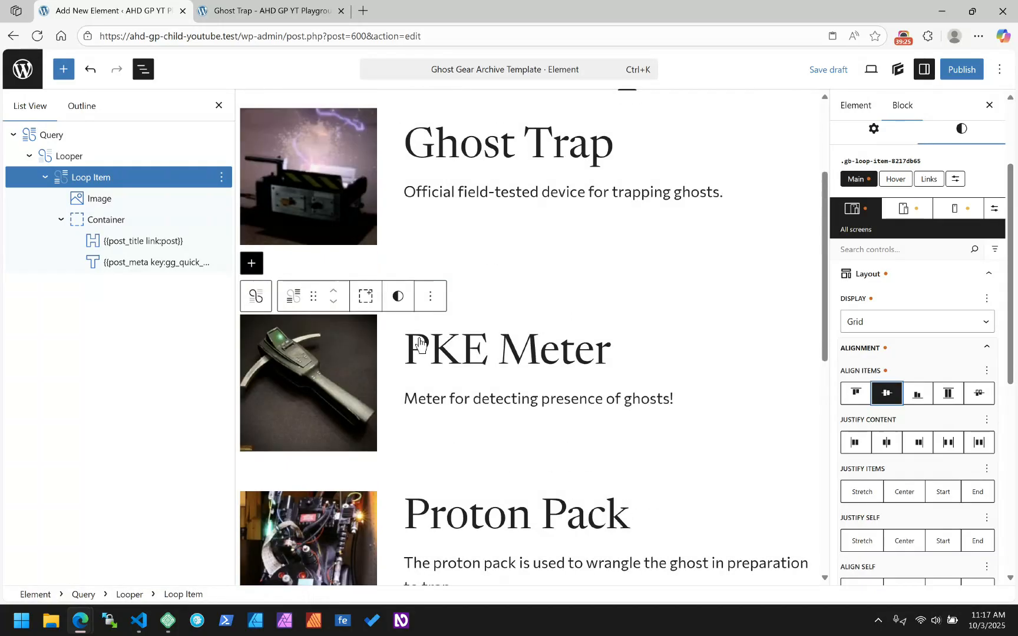
# Publish the Ghost Gear Archive Template element.
pyautogui.scroll(-5, 420, 345)
pyautogui.scroll(8, 420, 347)
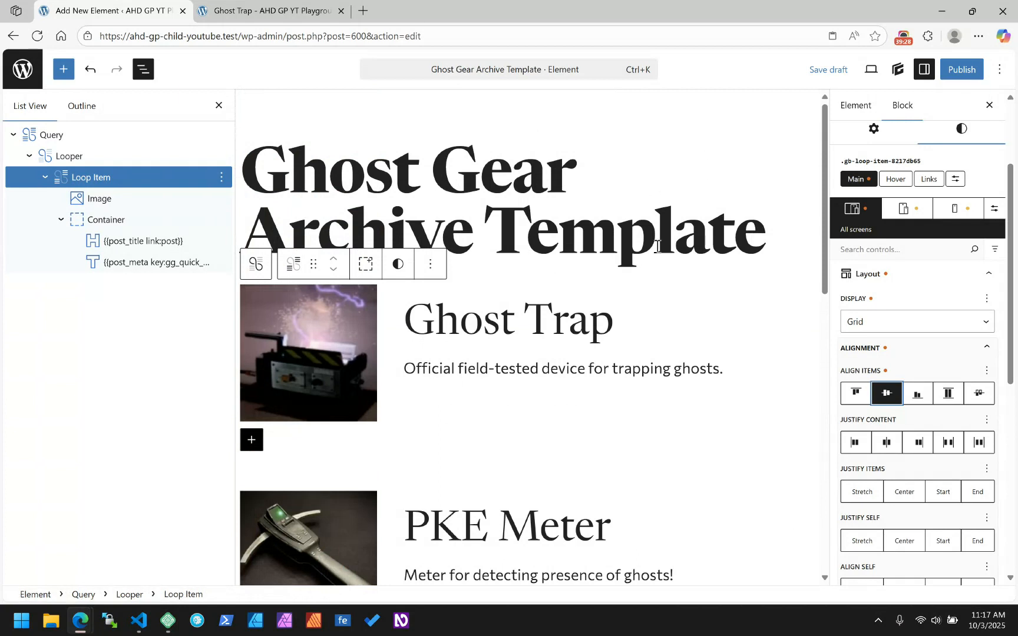
pyautogui.click(964, 70)
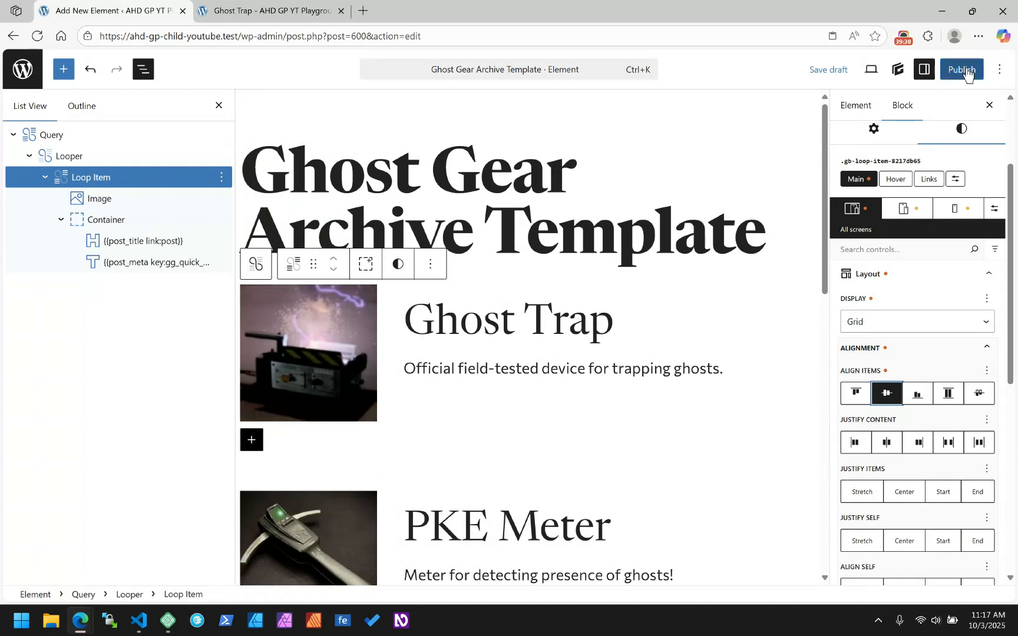
pyautogui.click(966, 71)
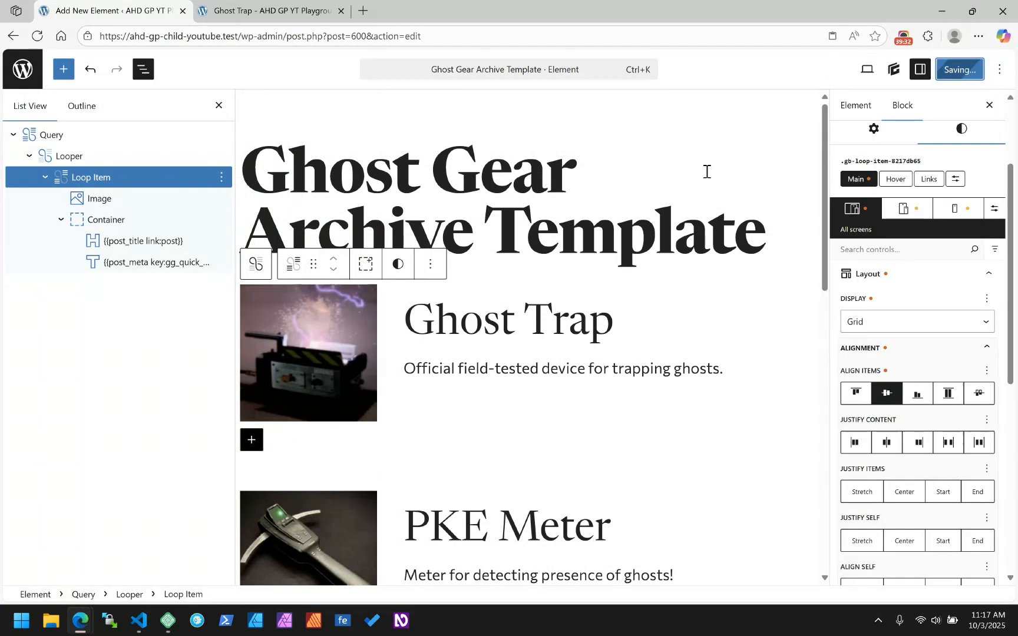
# Check the Ghost Gear archive page on the front end and test the Ghost Trap title link, returning to the archive.
pyautogui.click(280, 13)
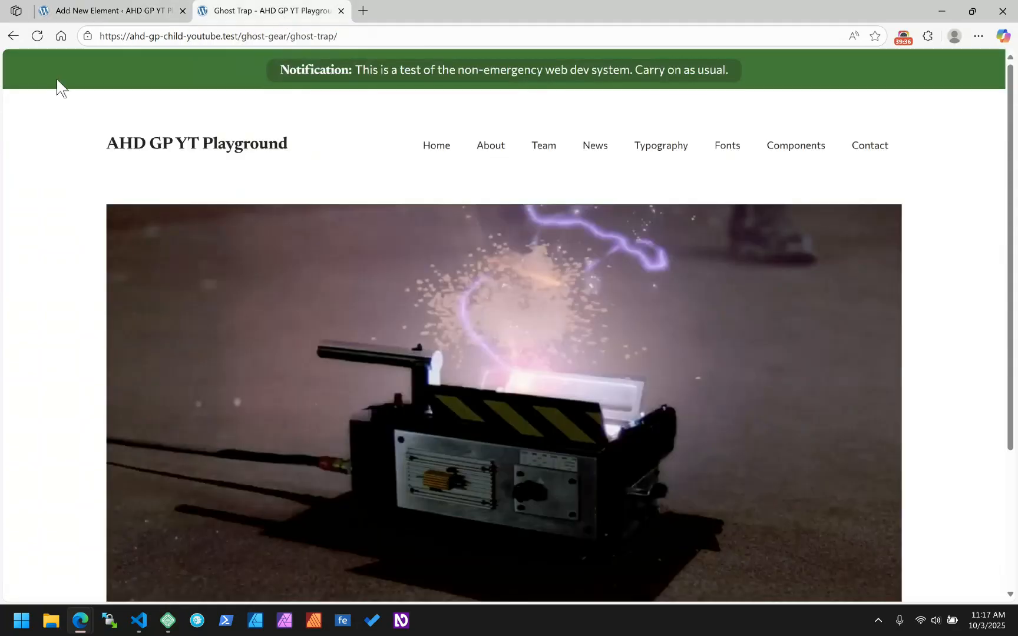
pyautogui.click(33, 37)
pyautogui.click(13, 36)
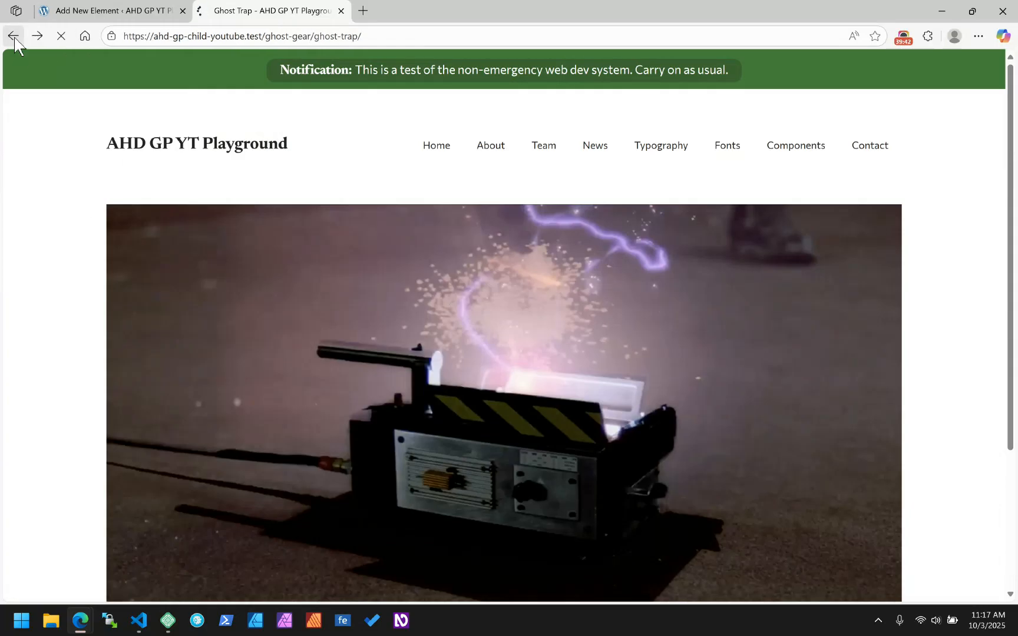
pyautogui.scroll(3, 203, 197)
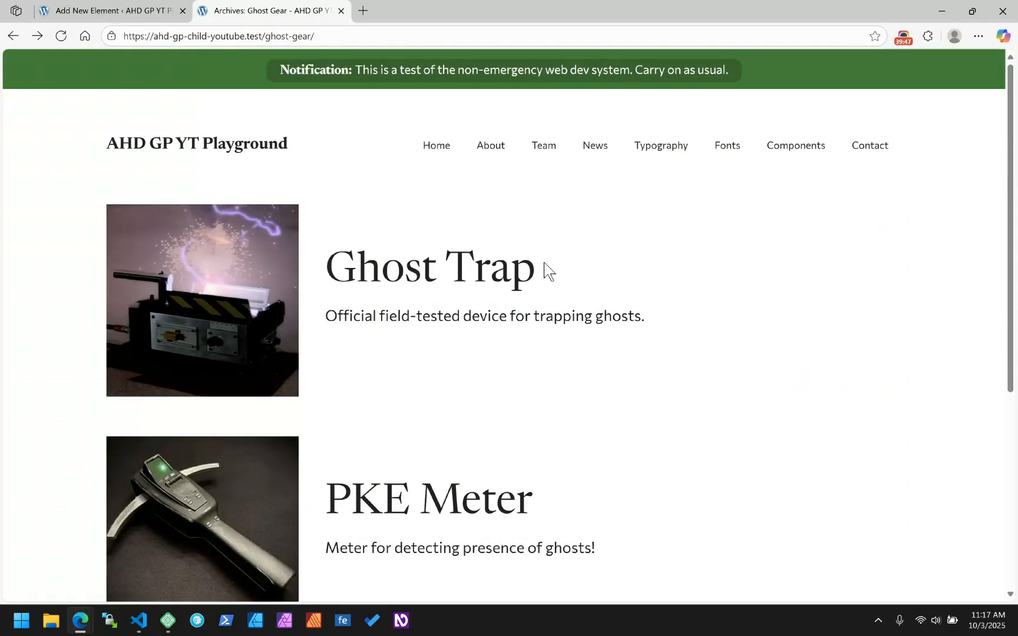
pyautogui.scroll(-5, 546, 288)
pyautogui.scroll(5, 556, 289)
pyautogui.click(398, 267)
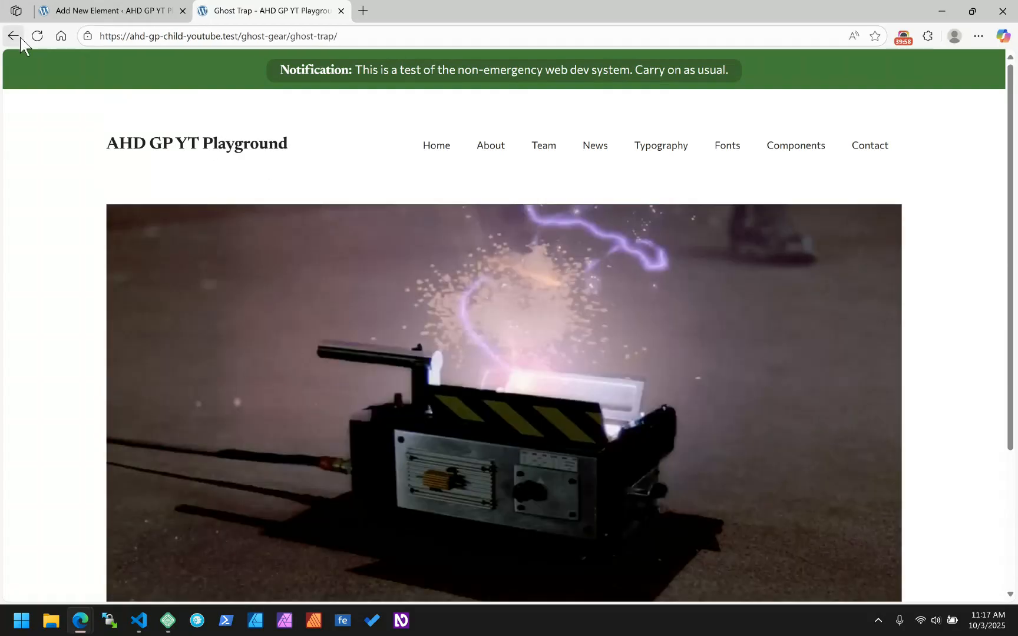
pyautogui.click(13, 36)
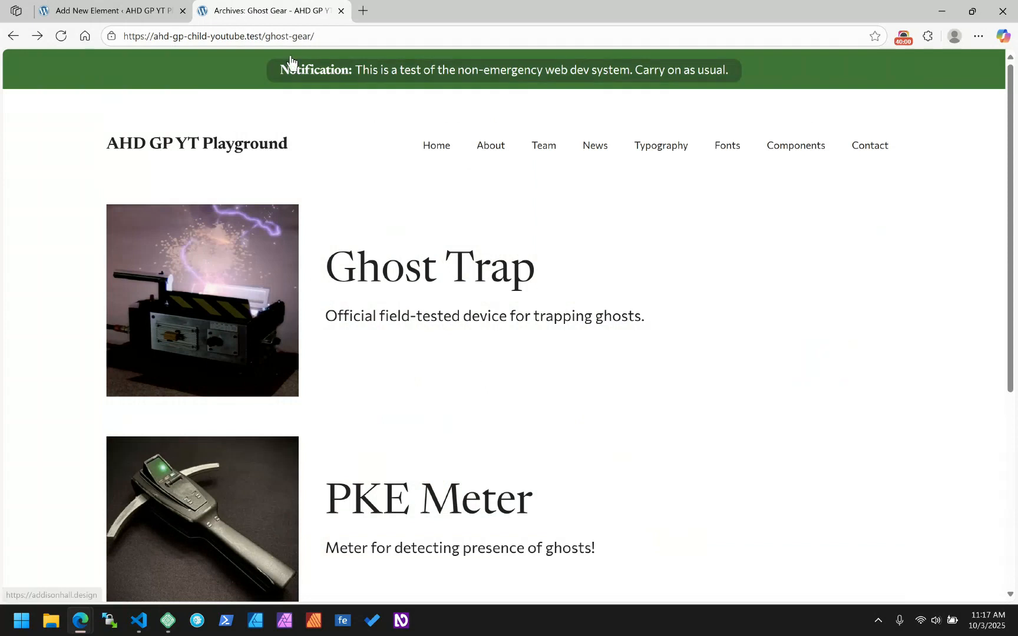
# Set the border radius of the loop's Image block to 3 px on all corners.
pyautogui.click(147, 10)
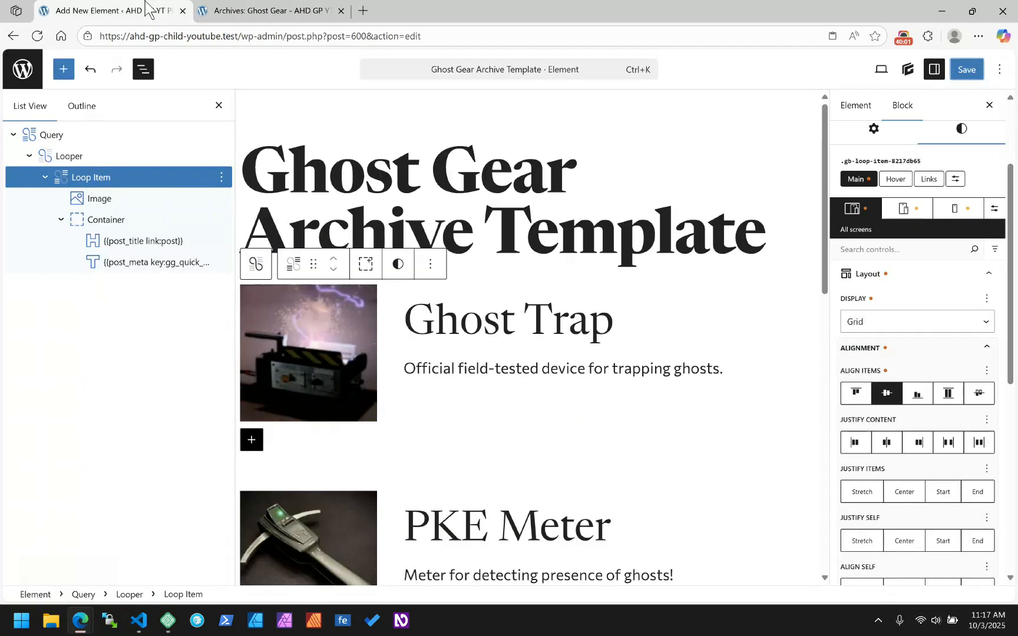
pyautogui.click(310, 367)
pyautogui.click(909, 301)
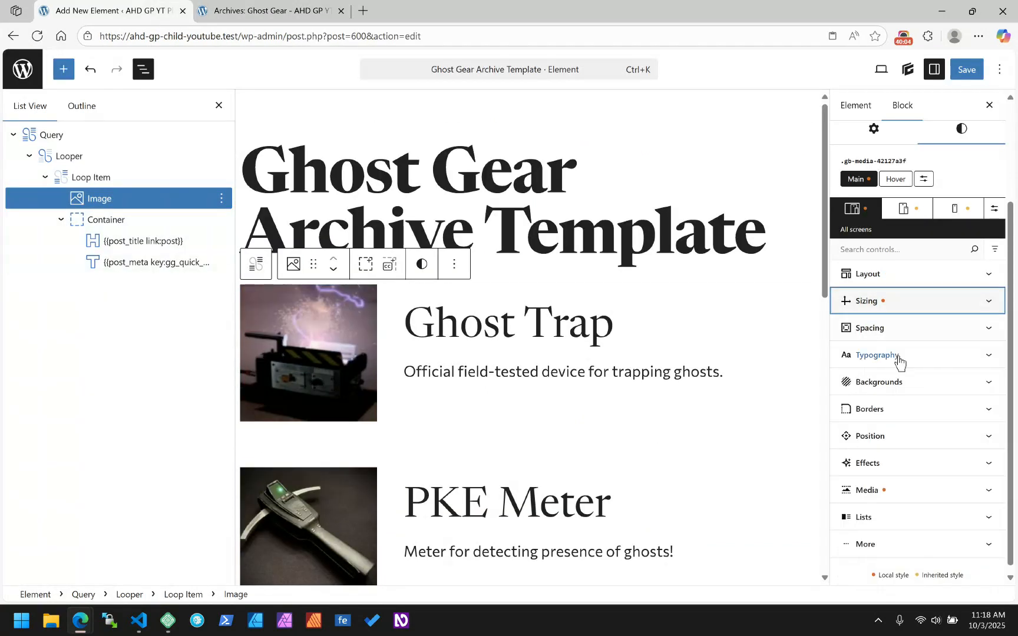
pyautogui.click(906, 411)
pyautogui.scroll(-2, 934, 495)
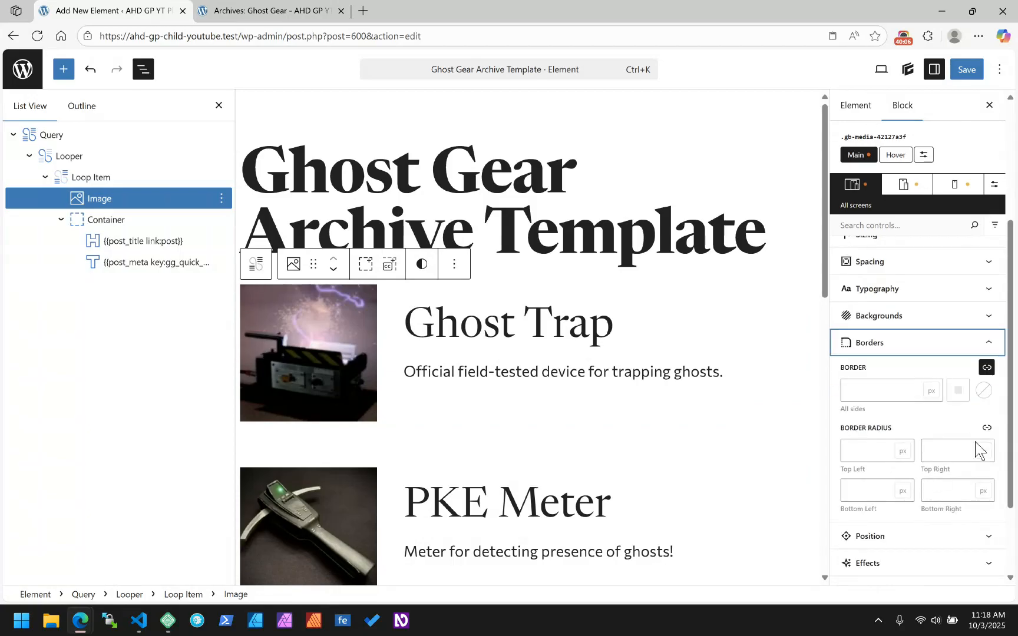
pyautogui.click(987, 428)
pyautogui.click(870, 448)
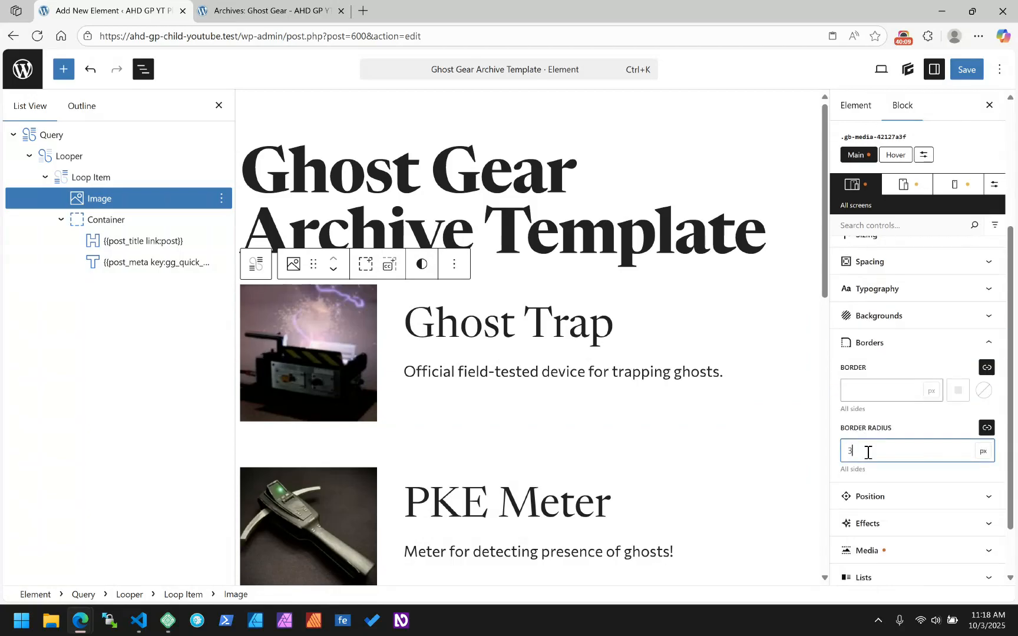
pyautogui.write('3')
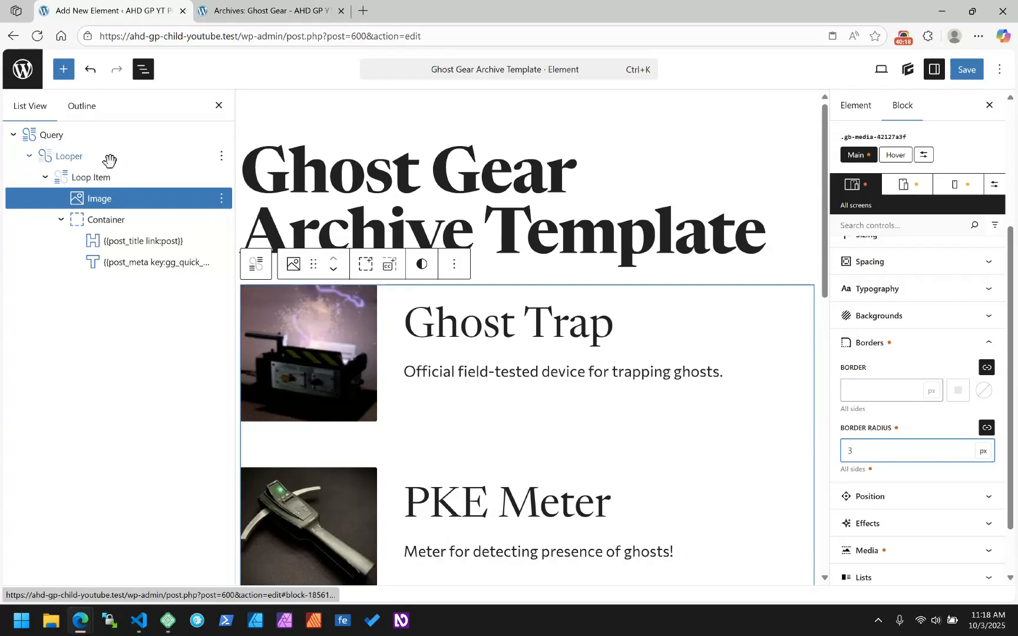
# Review the Query block's settings and the element's type and display rules, and save the element.
pyautogui.click(48, 132)
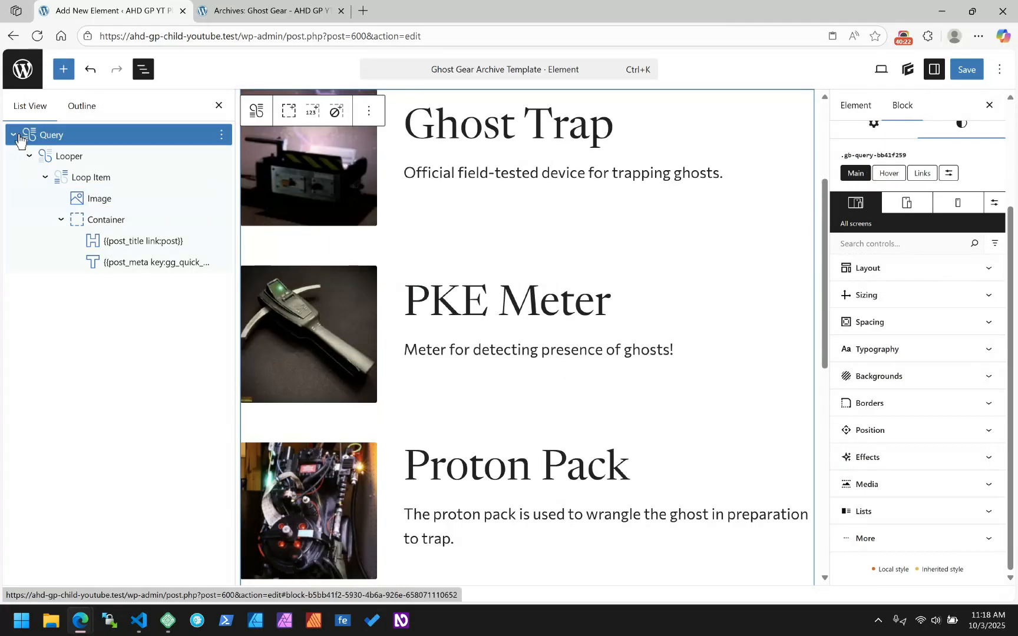
pyautogui.click(207, 22)
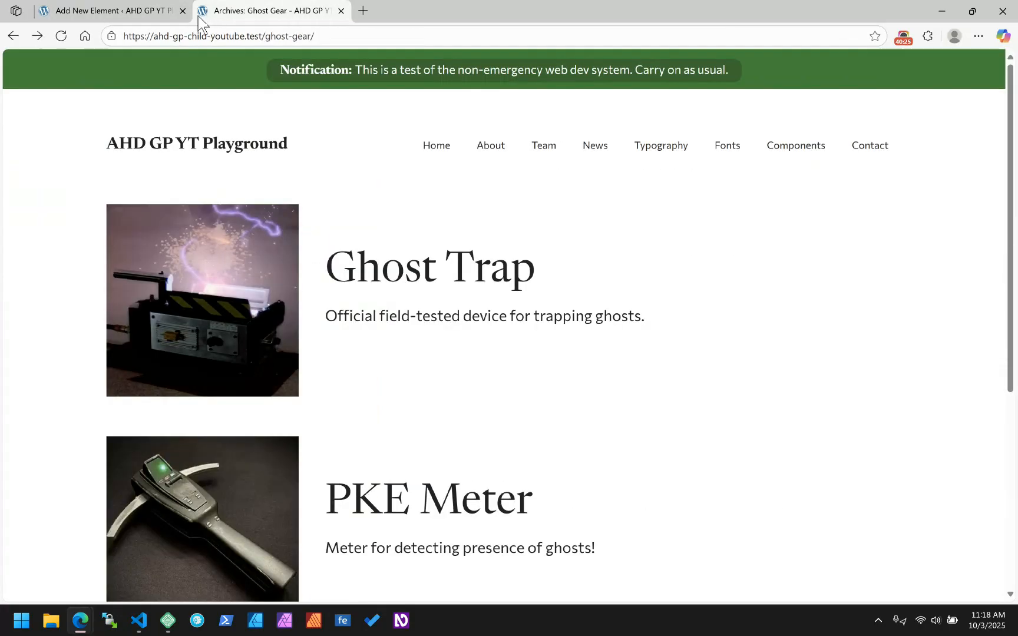
pyautogui.click(113, 8)
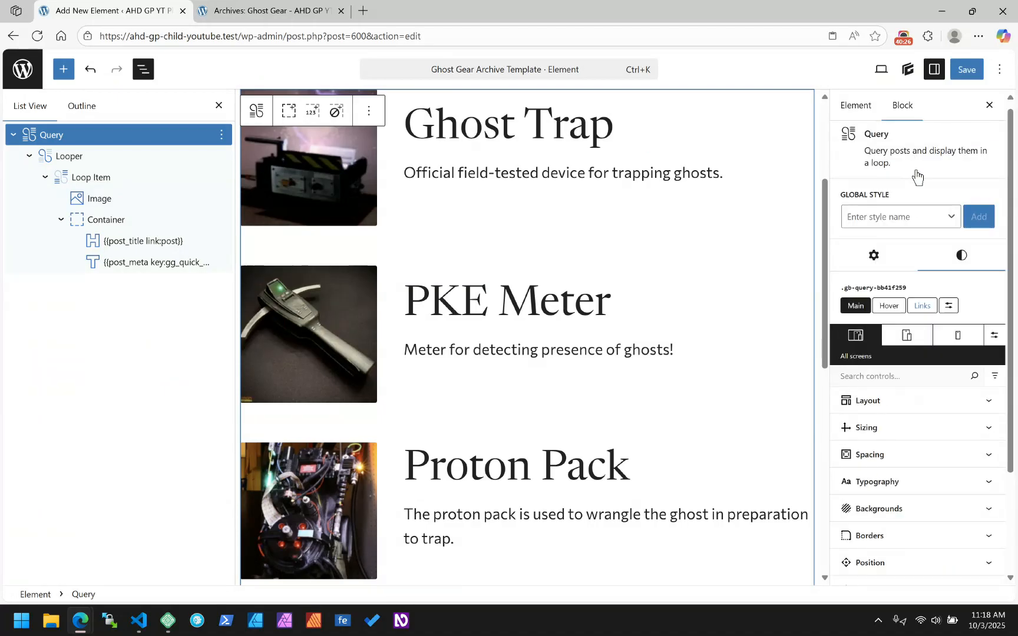
pyautogui.click(873, 255)
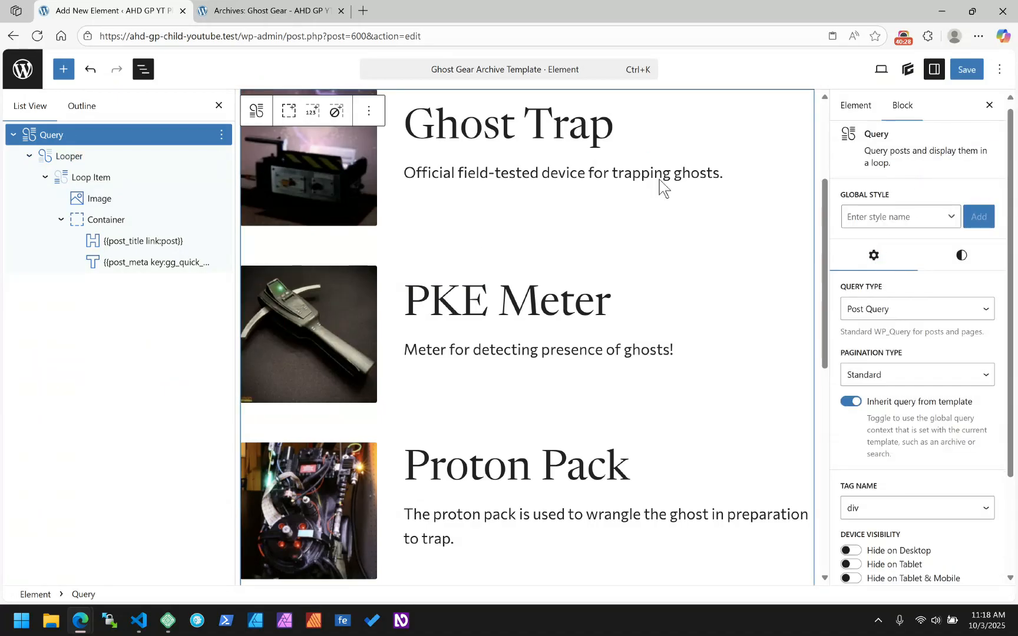
pyautogui.click(844, 98)
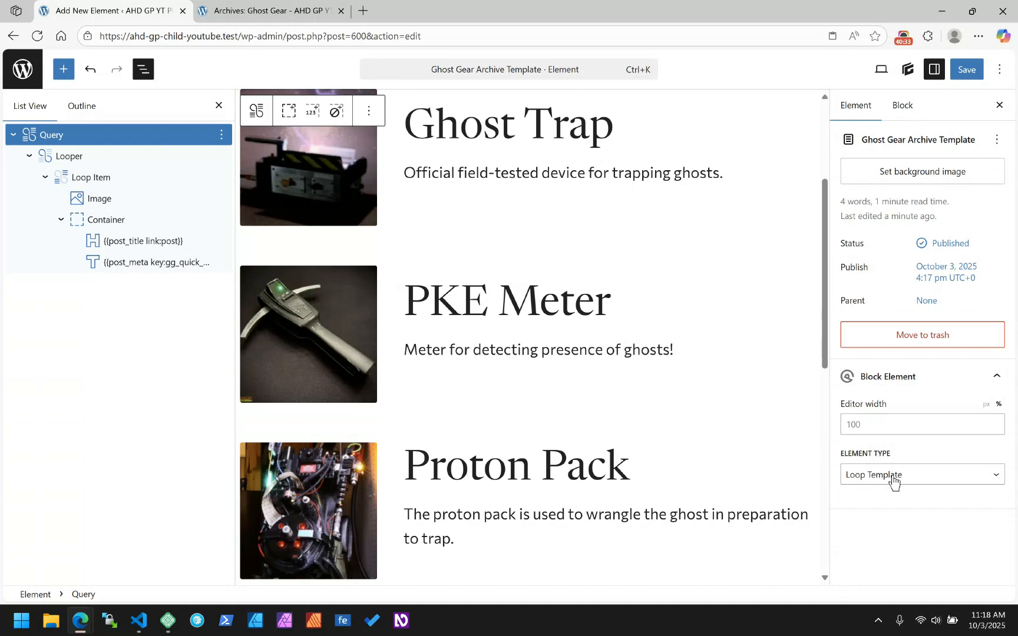
pyautogui.scroll(-6, 769, 498)
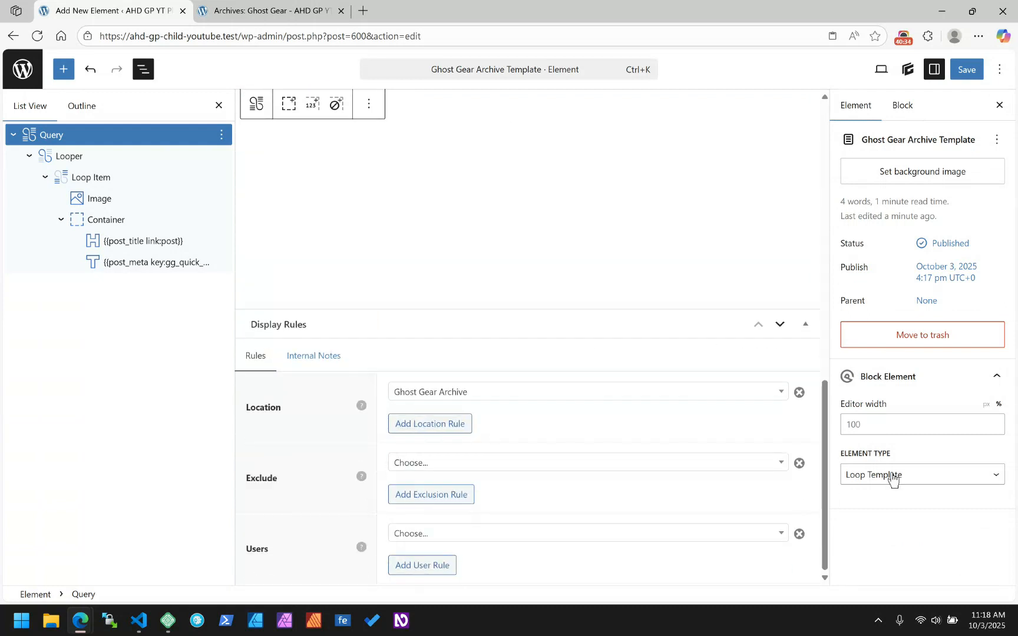
pyautogui.click(968, 71)
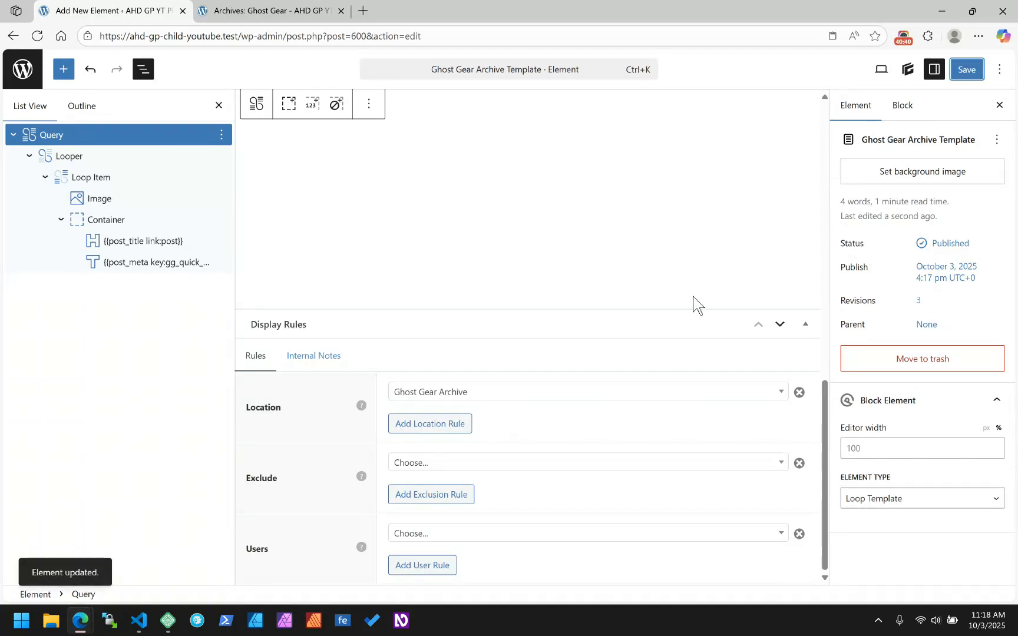
# Reload the element editor and add a Headline block before the Query block.
pyautogui.click(36, 36)
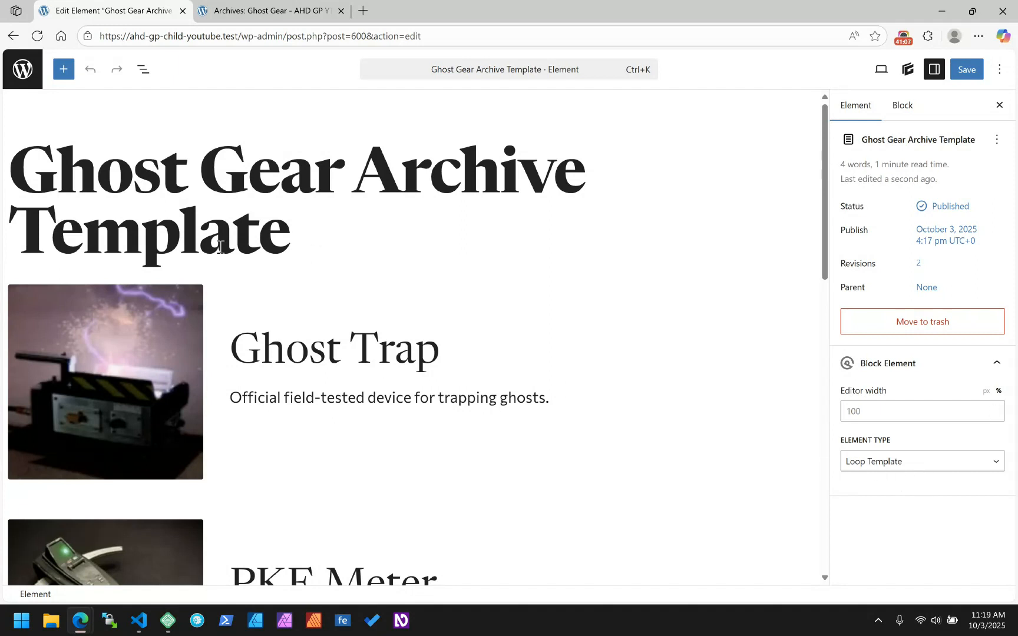
pyautogui.click(152, 72)
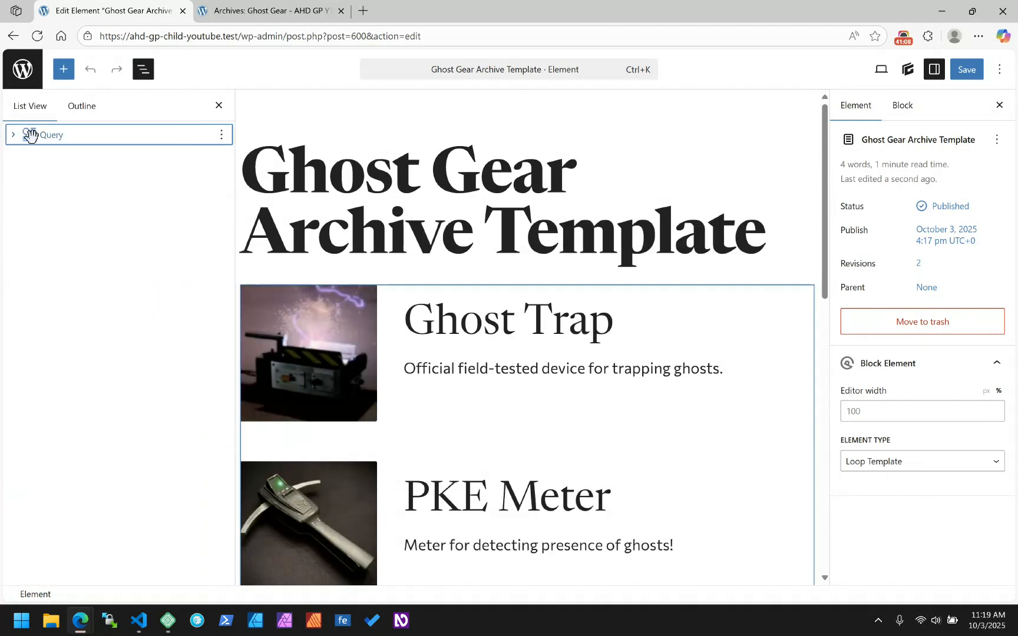
pyautogui.click(222, 136)
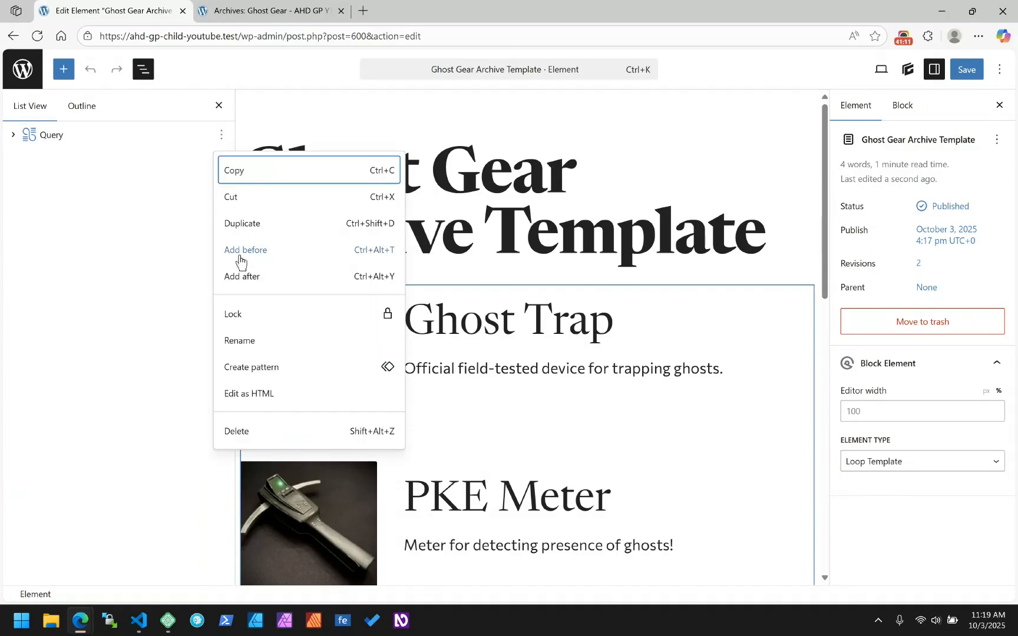
pyautogui.click(237, 224)
pyautogui.write('/')
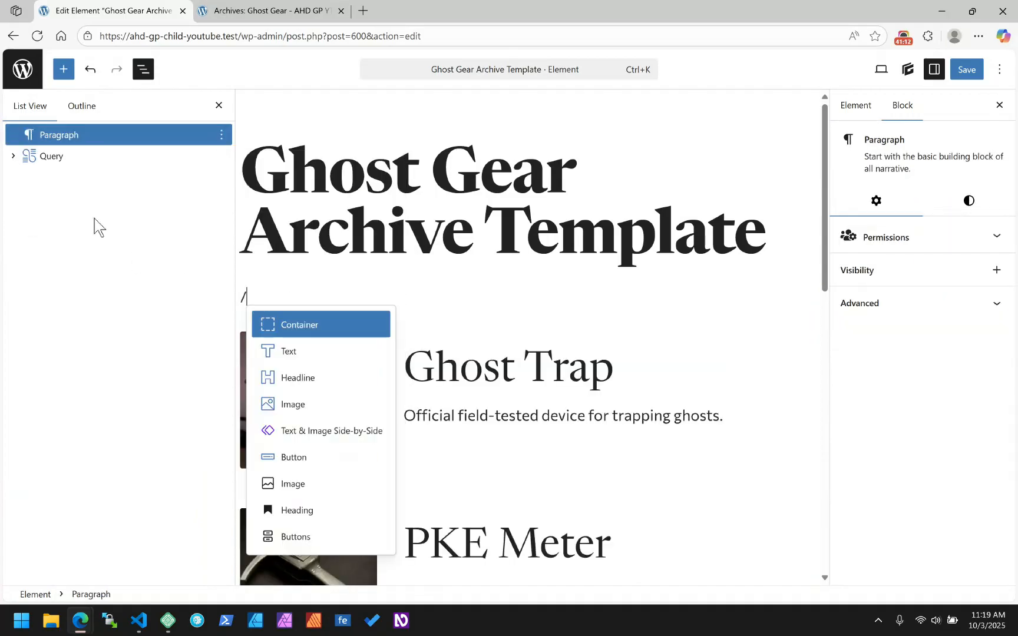
pyautogui.press('Down')
pyautogui.press('Down')
pyautogui.press('Return')
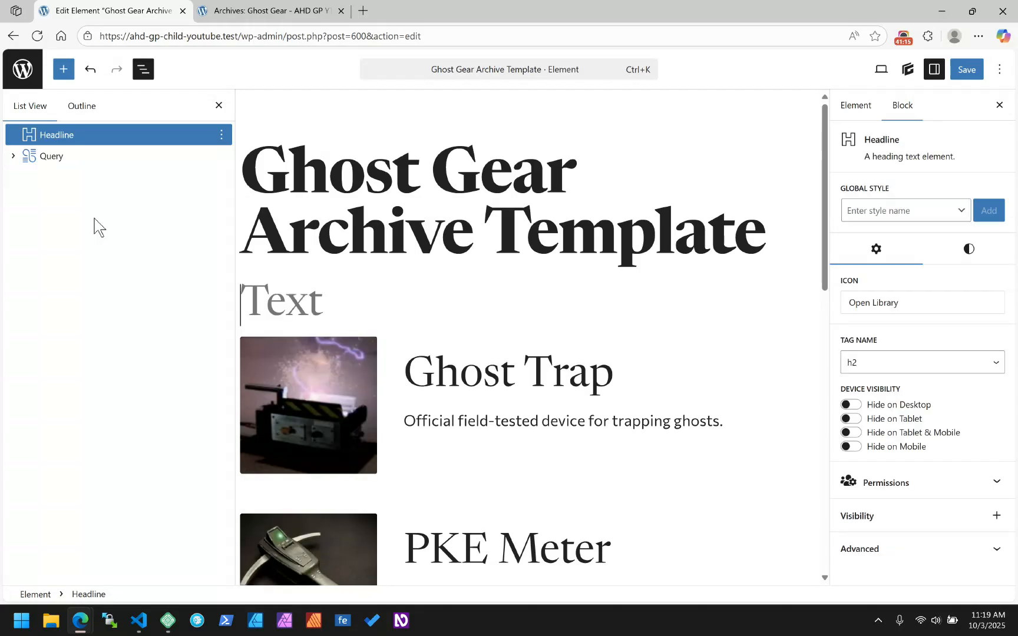
# Make the new Headline a Heading 1 and insert the Archive Title dynamic tag into it.
pyautogui.click(361, 264)
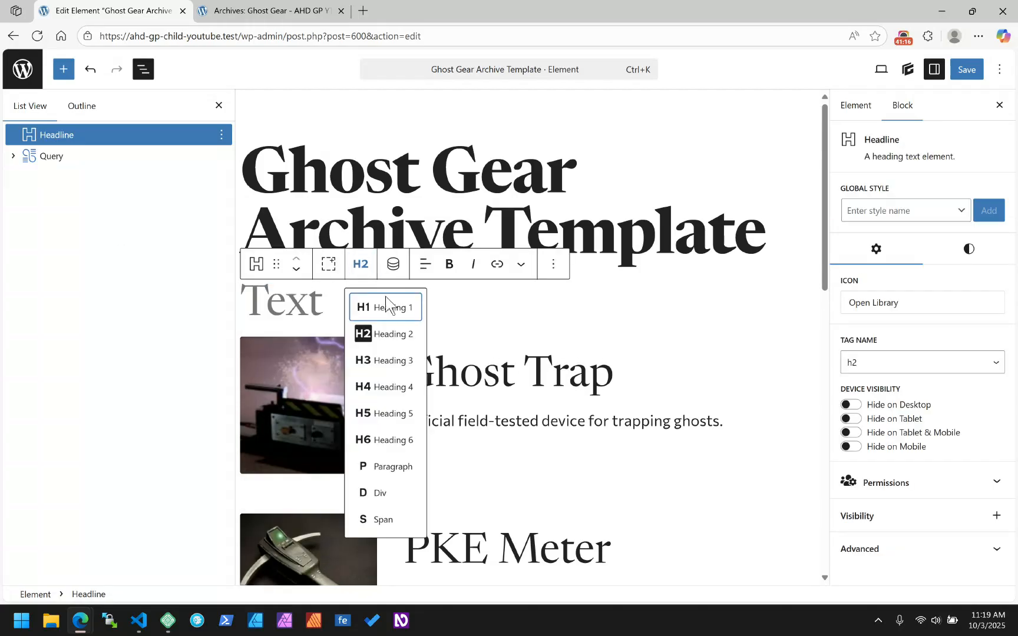
pyautogui.click(397, 305)
pyautogui.click(392, 267)
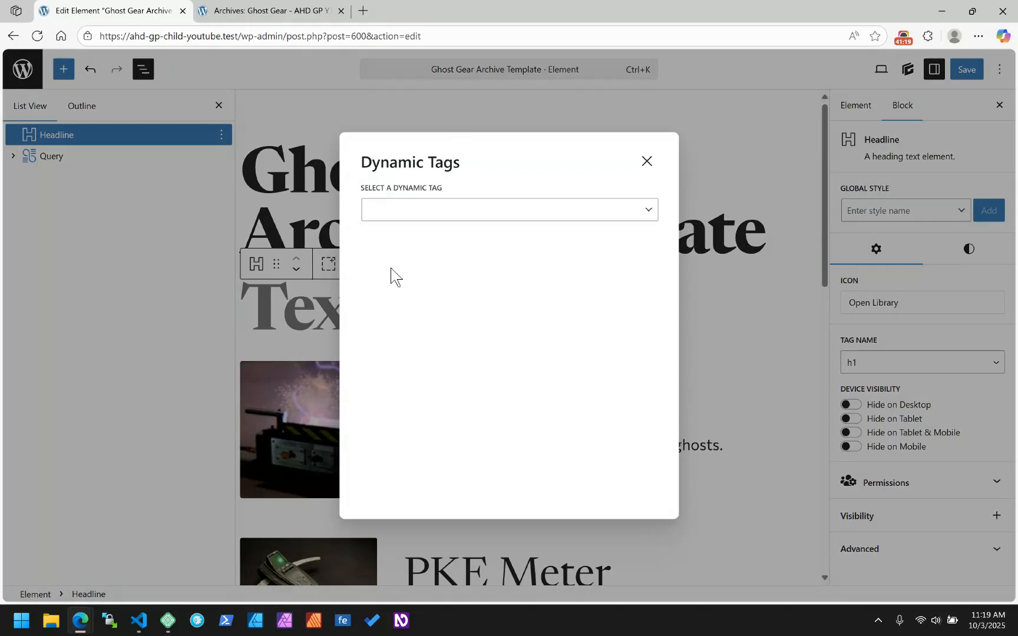
pyautogui.click(411, 218)
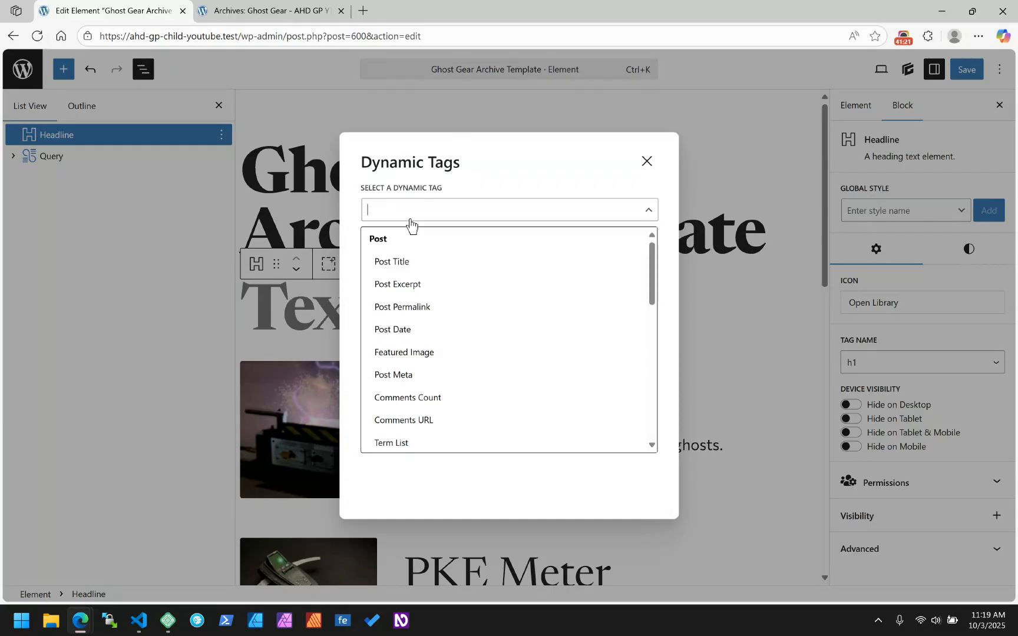
pyautogui.scroll(-3, 461, 314)
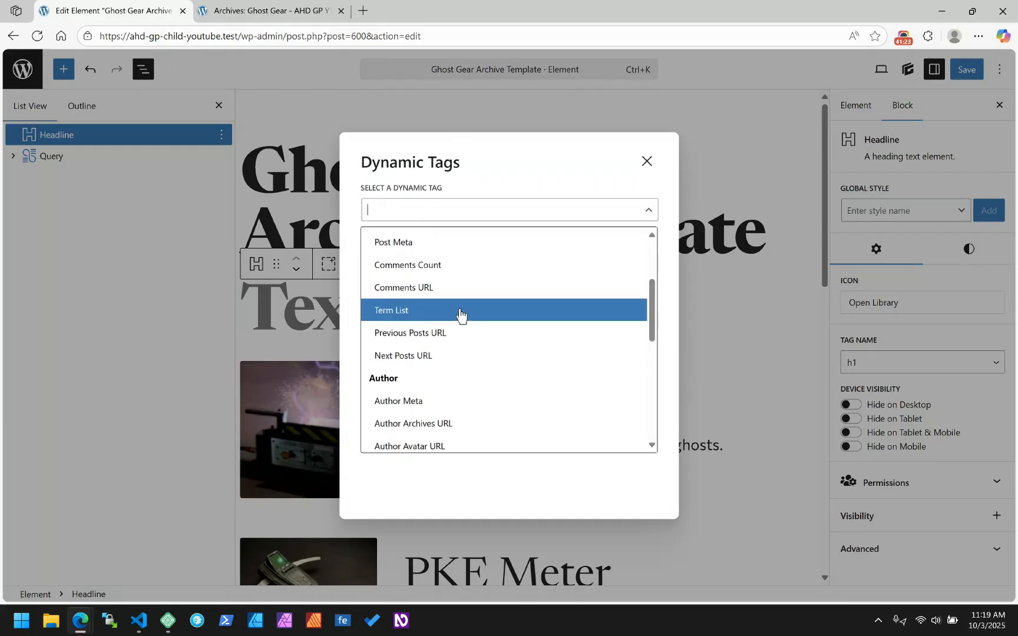
pyautogui.scroll(-2, 460, 315)
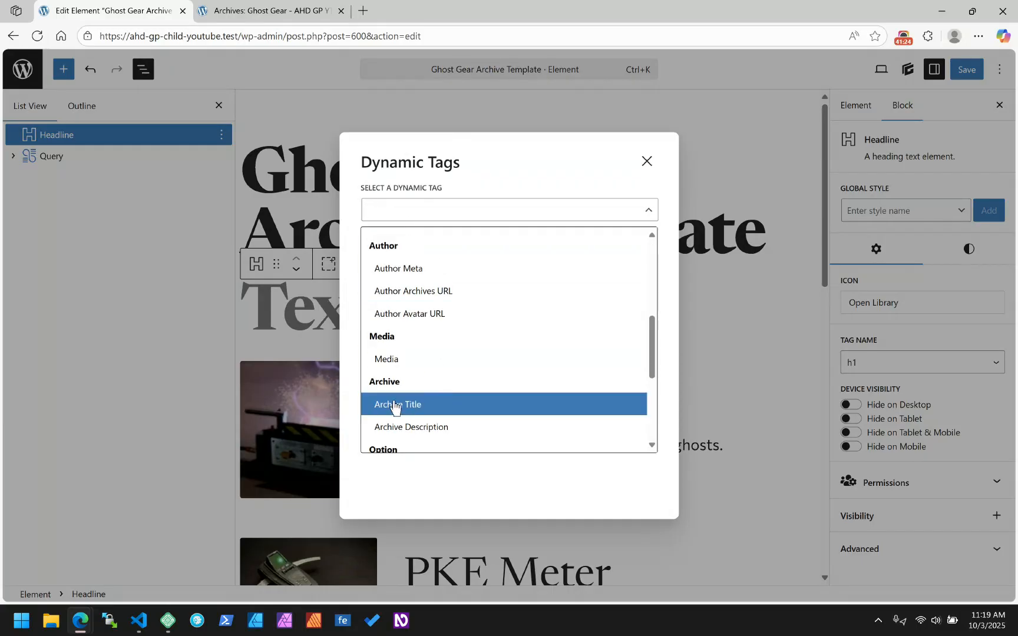
pyautogui.click(402, 406)
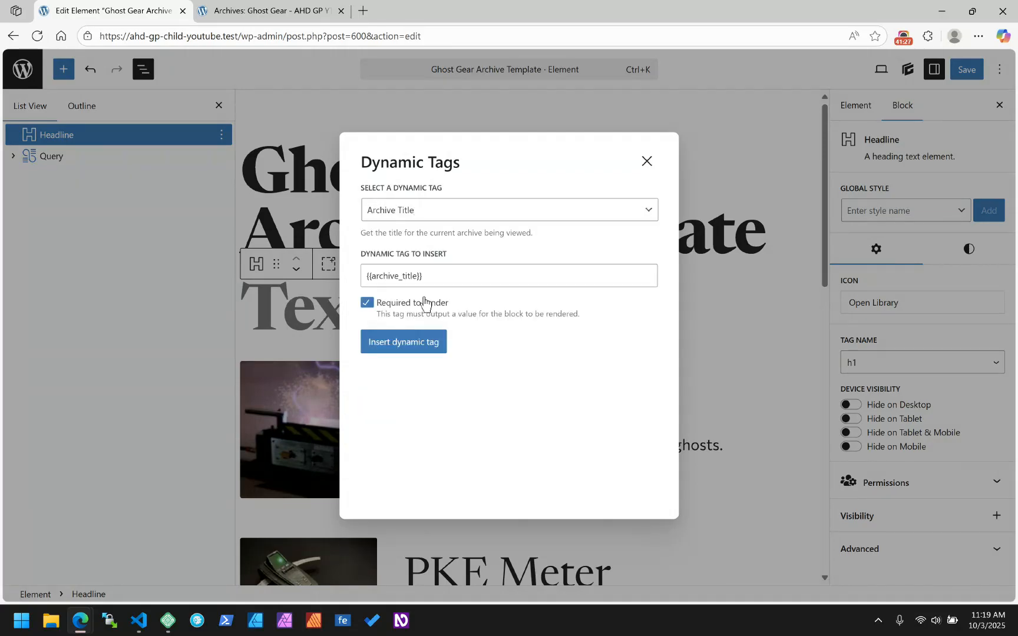
pyautogui.click(407, 342)
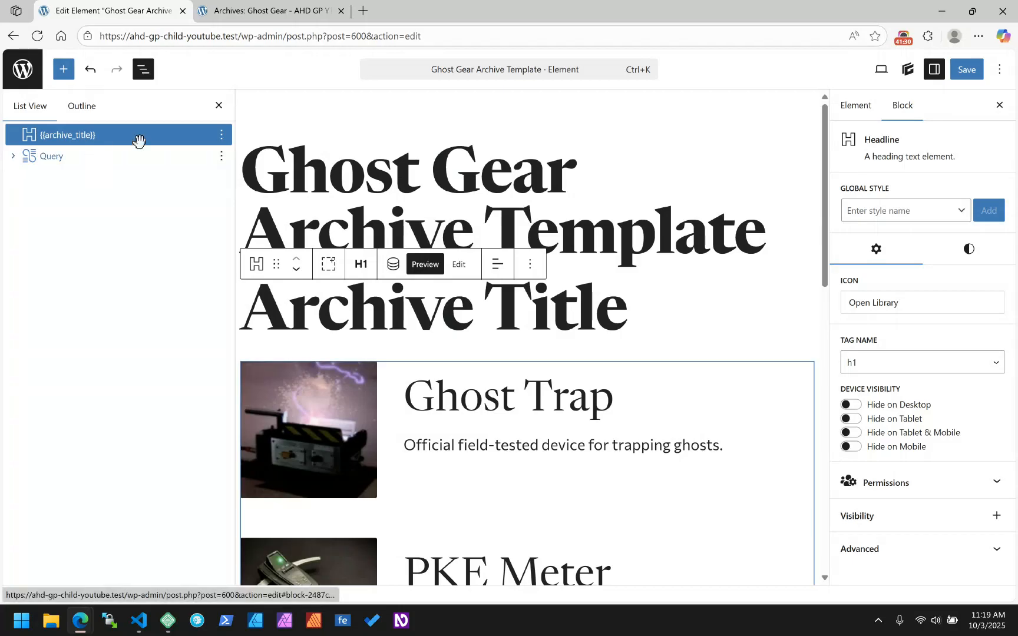
# Add a GenerateBlocks Text block directly after the archive title headline.
pyautogui.click(218, 141)
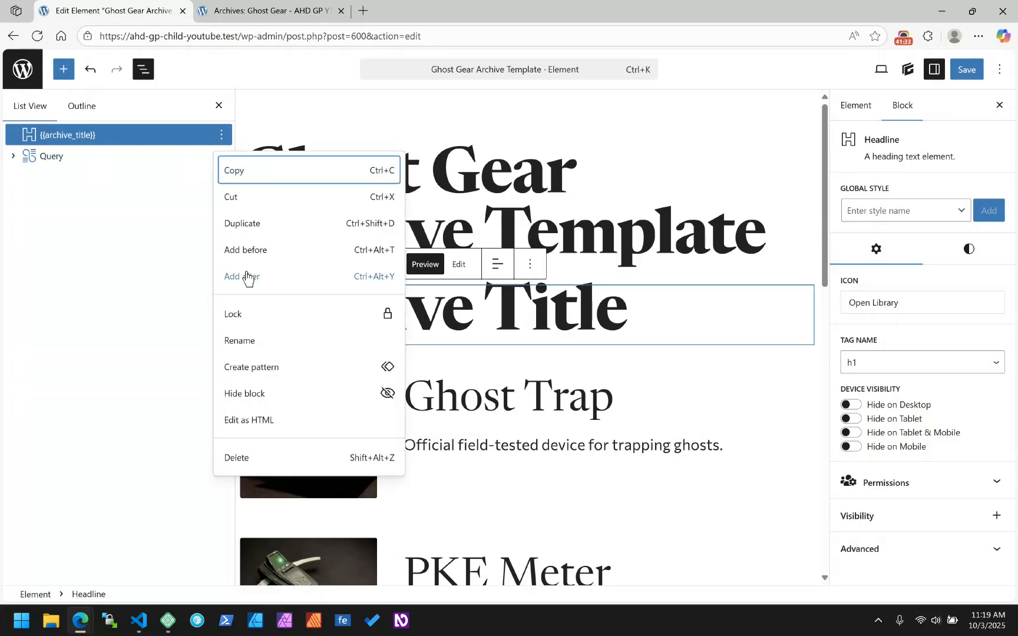
pyautogui.click(277, 275)
pyautogui.write('/te')
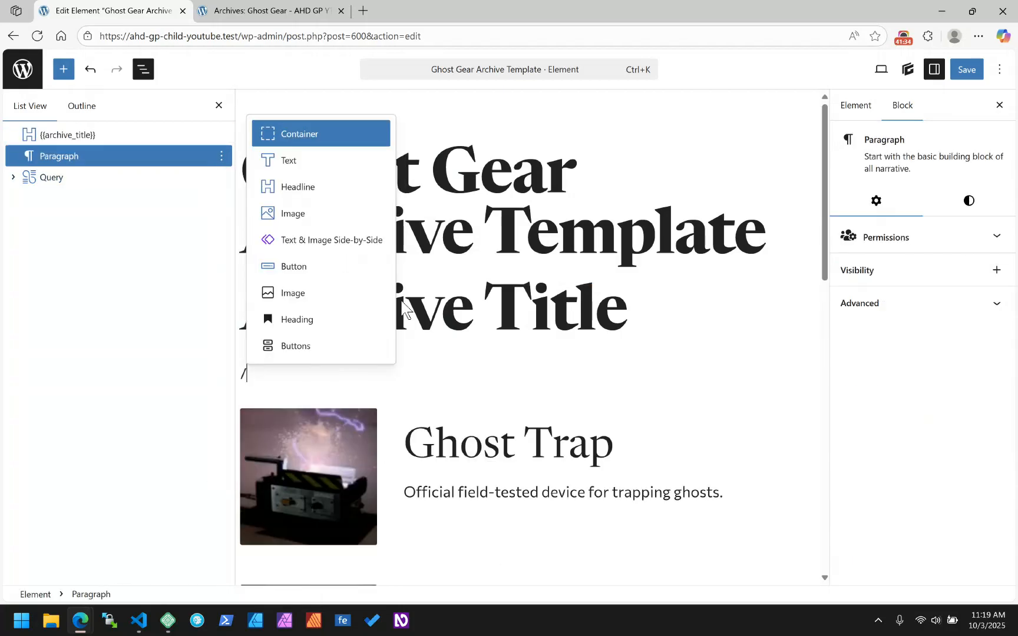
pyautogui.press('Down')
pyautogui.press('Down')
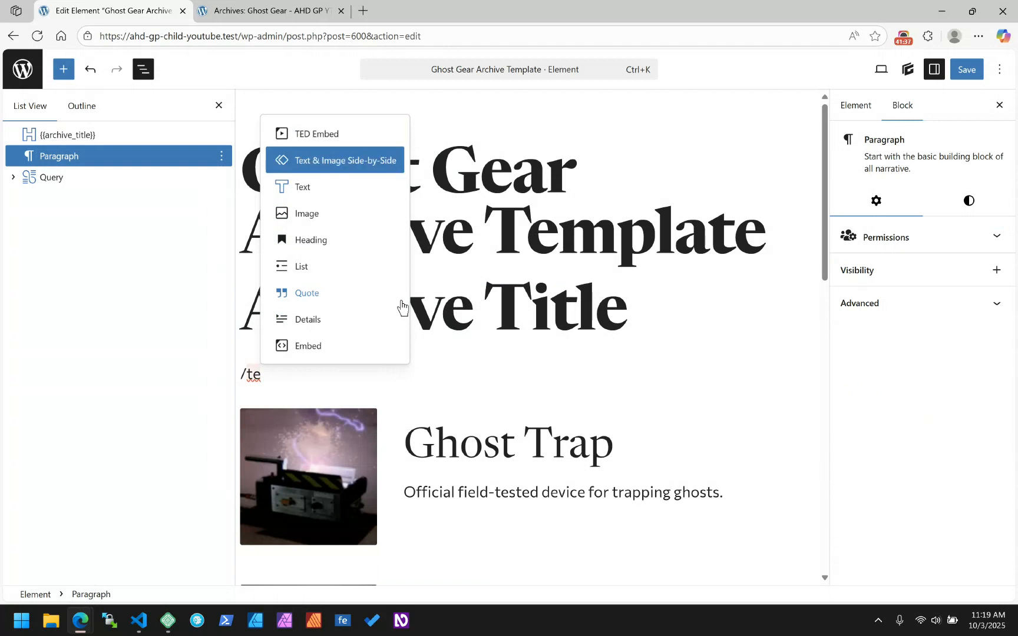
pyautogui.press('Return')
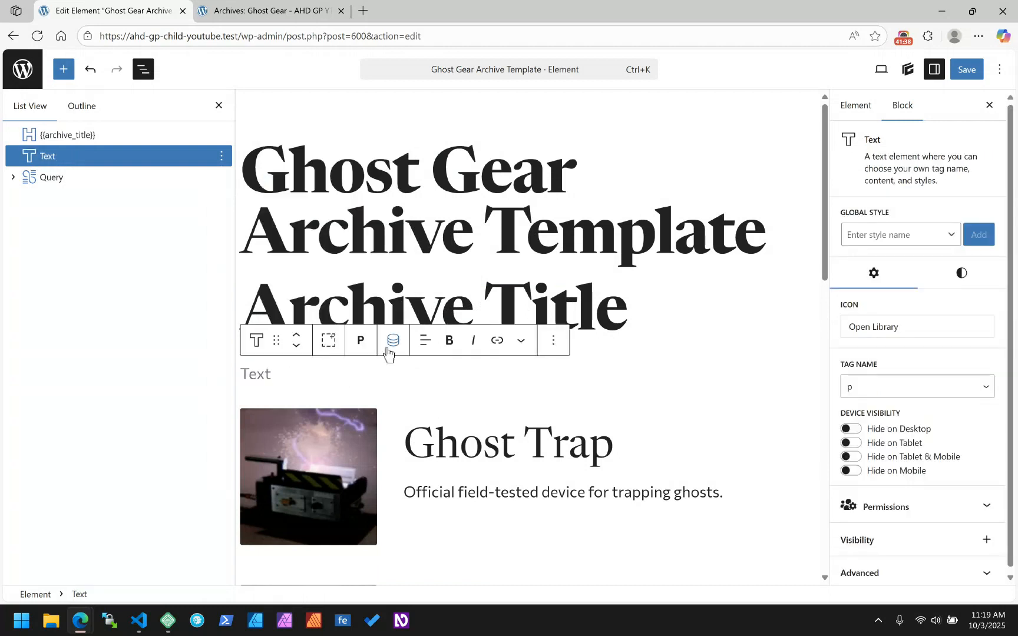
# Insert the Archive Description dynamic tag into the new Text block.
pyautogui.click(394, 339)
pyautogui.click(416, 214)
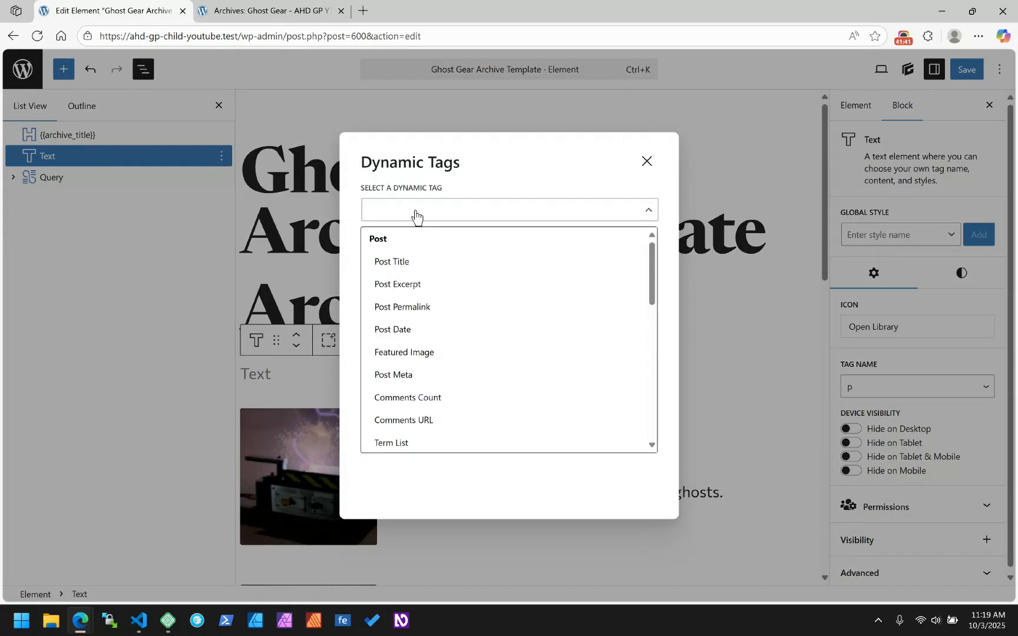
pyautogui.write('arch')
pyautogui.press('Down')
pyautogui.press('Down')
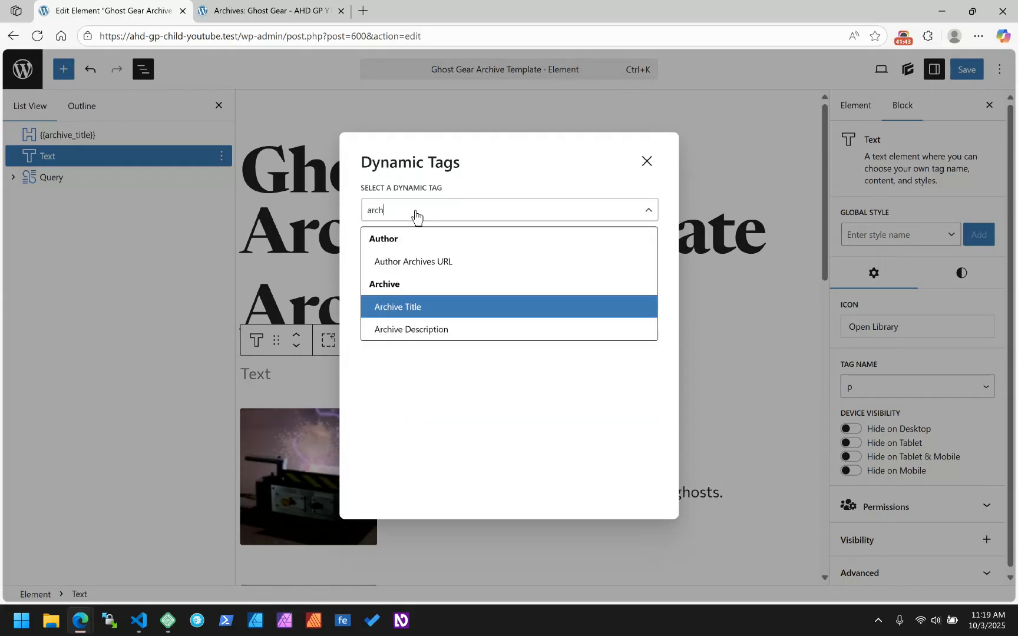
pyautogui.press('Down')
pyautogui.press('Return')
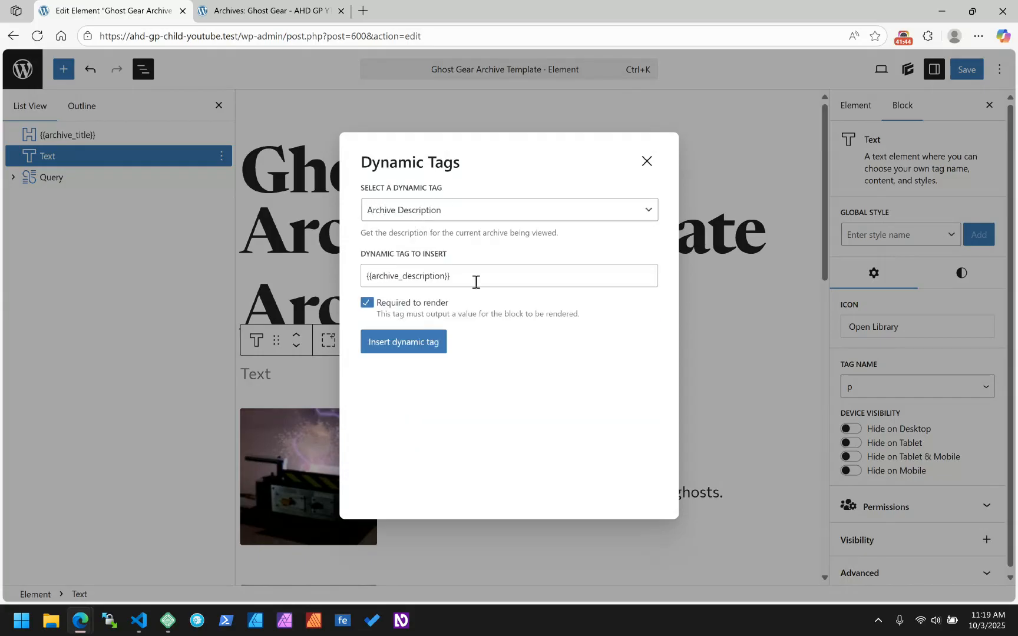
pyautogui.click(411, 341)
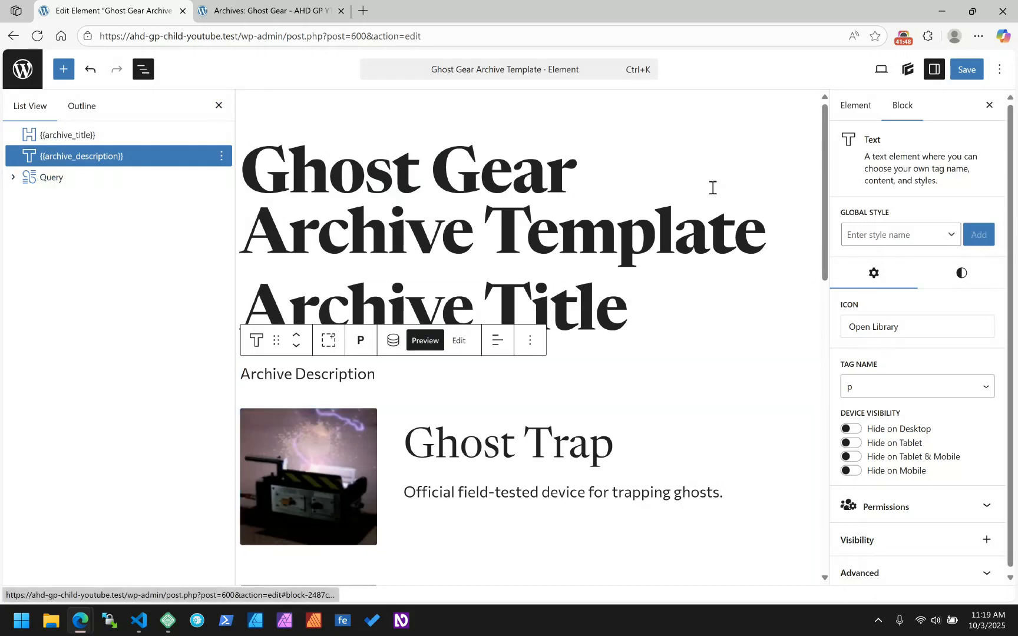
# Save the element and reload the Ghost Gear archive page to check its title and description.
pyautogui.hotkey('ctrl', 's')
pyautogui.click(967, 70)
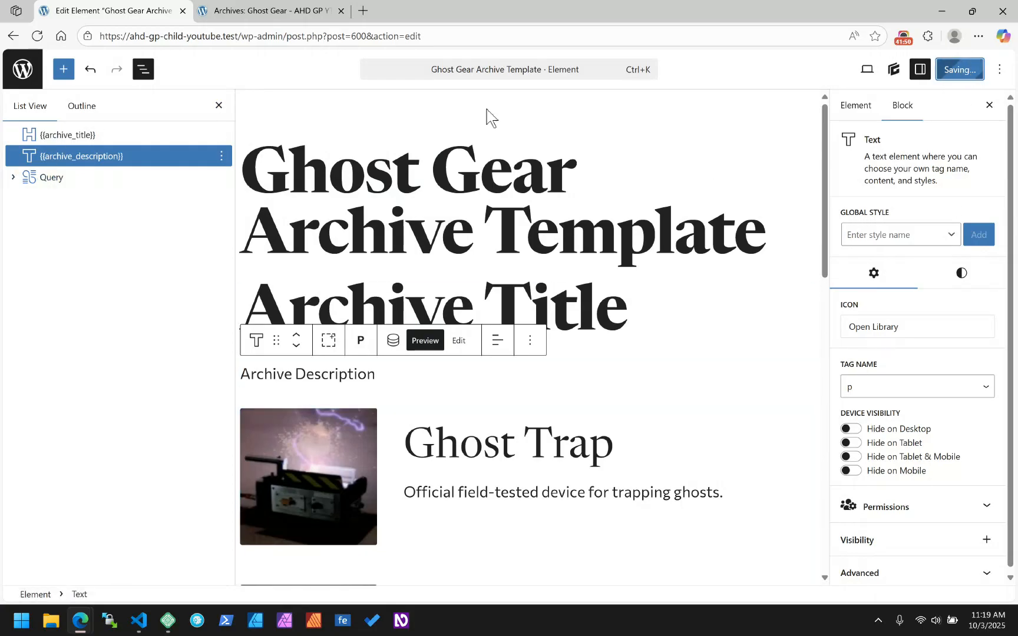
pyautogui.click(273, 9)
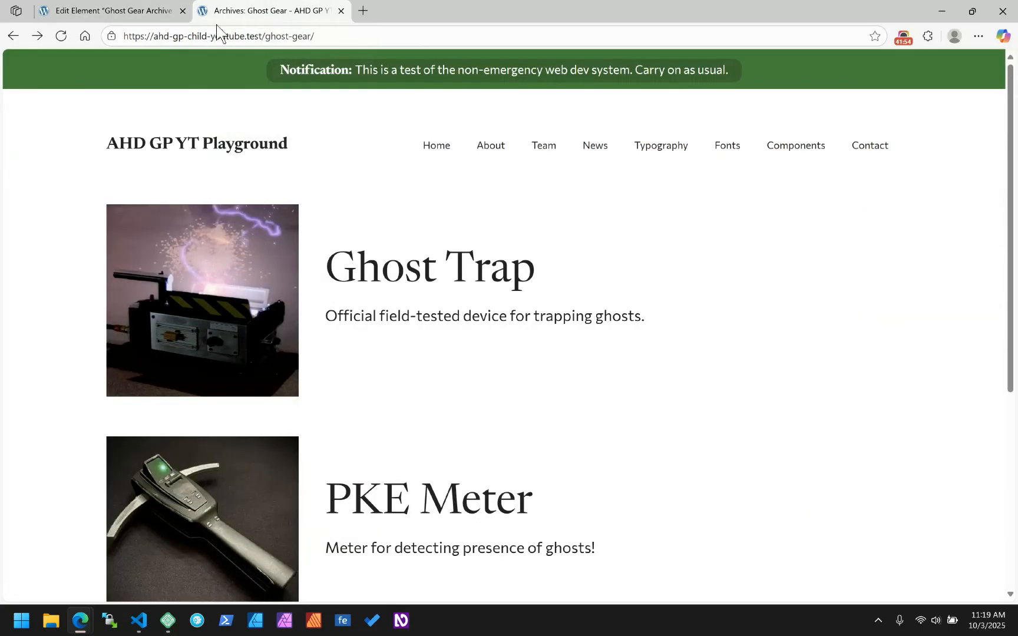
pyautogui.click(60, 37)
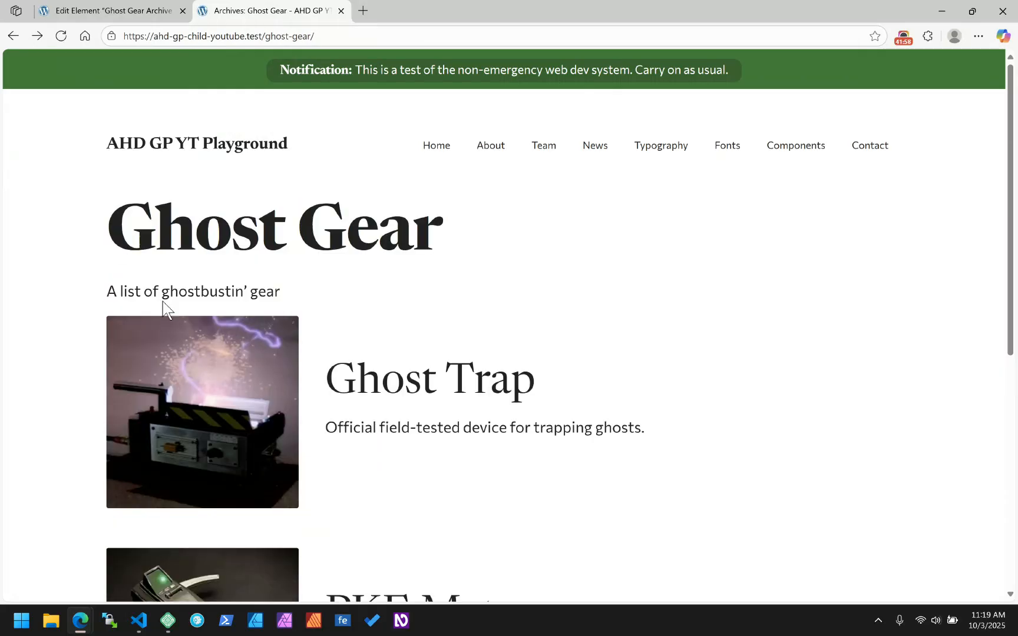
pyautogui.scroll(-5, 443, 300)
pyautogui.scroll(5, 279, 252)
# Set the archive description block's bottom margin to 4rem in the element editor and save.
pyautogui.click(128, 8)
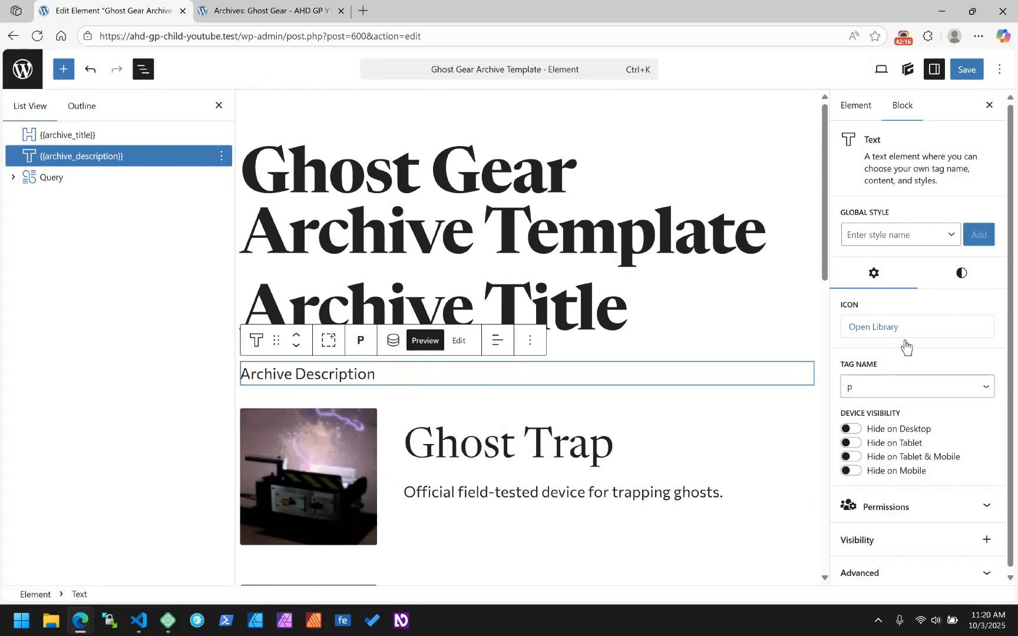
pyautogui.click(970, 282)
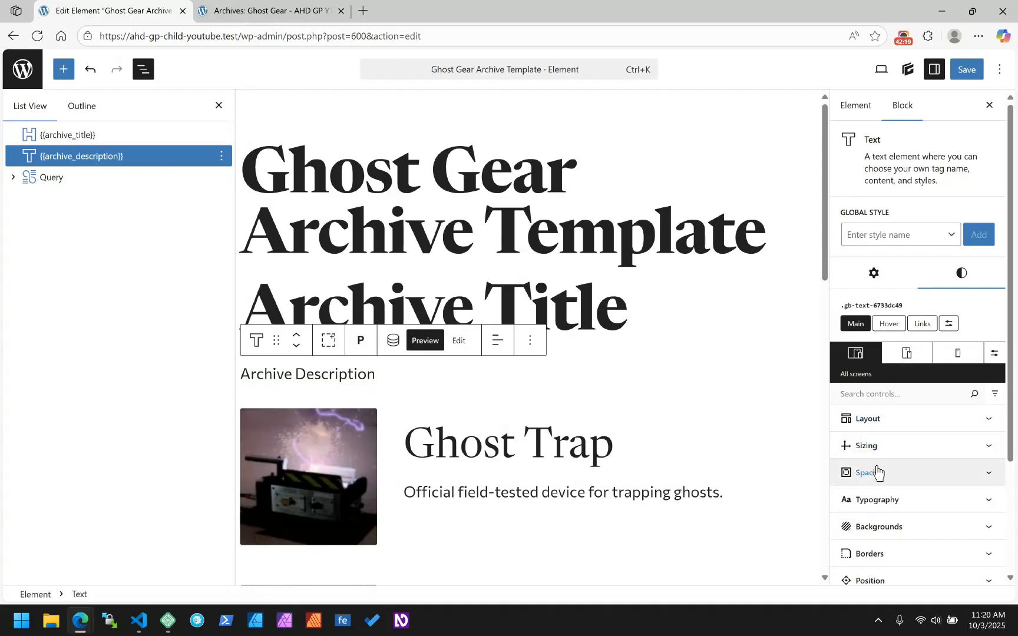
pyautogui.click(911, 473)
pyautogui.scroll(-1, 942, 465)
pyautogui.click(926, 448)
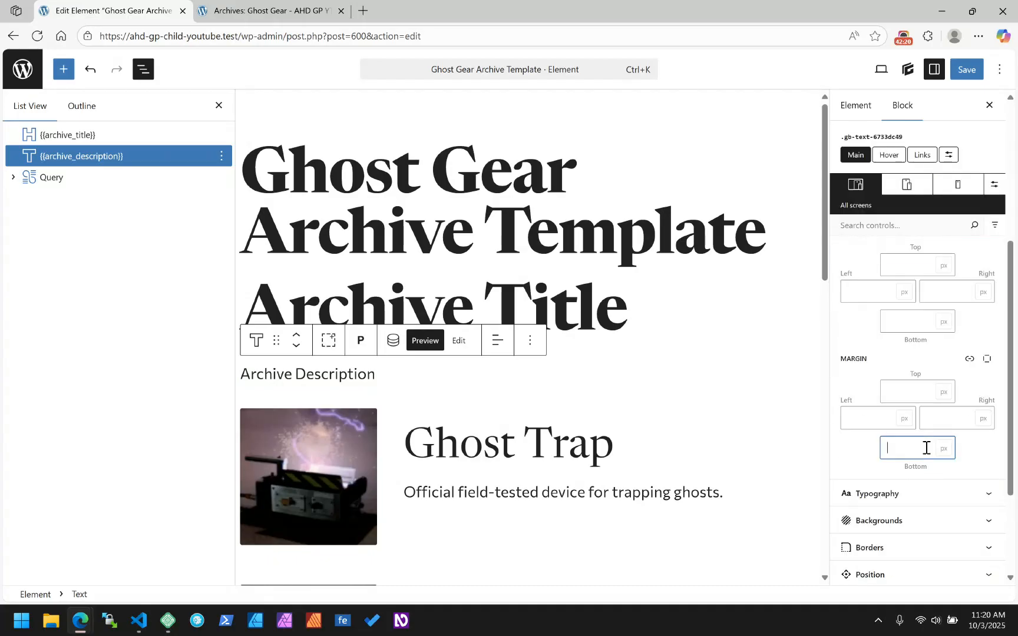
pyautogui.write('3rem')
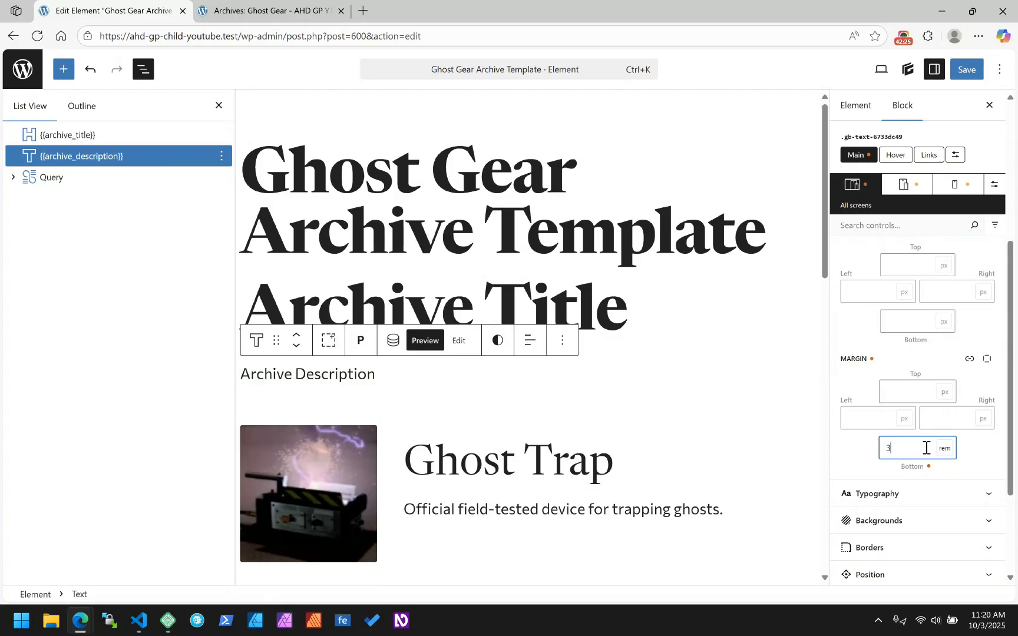
pyautogui.click(969, 73)
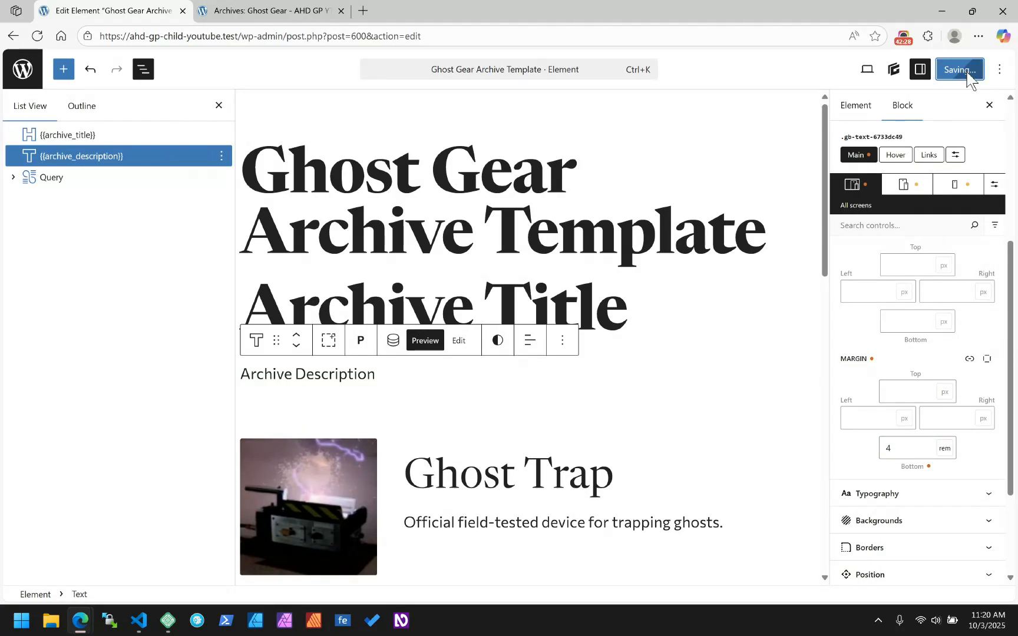
# Reload the Ghost Gear archive page to check the spacing around the description.
pyautogui.moveTo(262, 2)
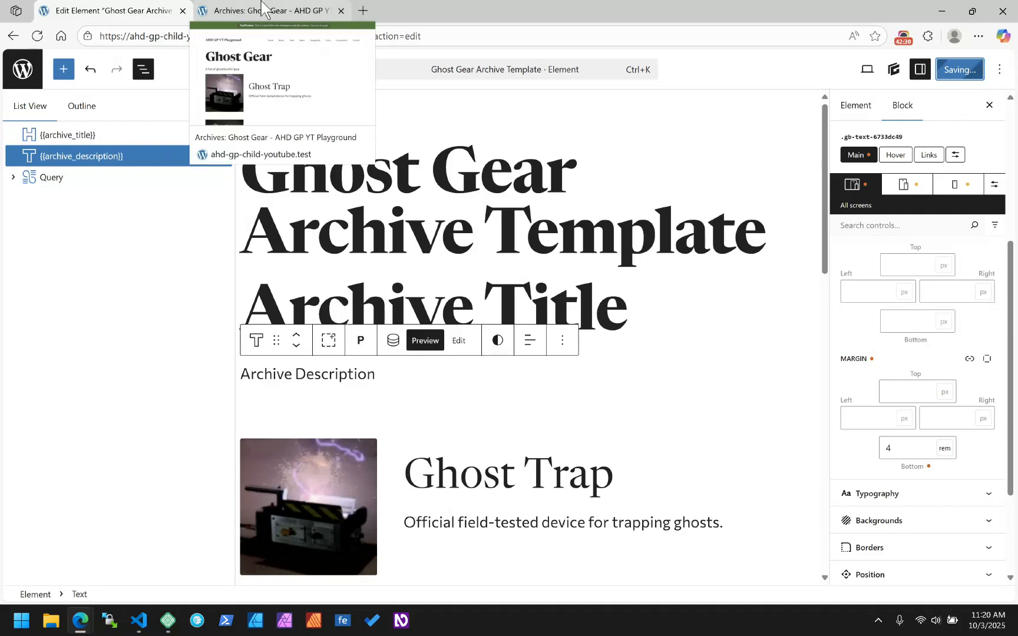
pyautogui.click(262, 3)
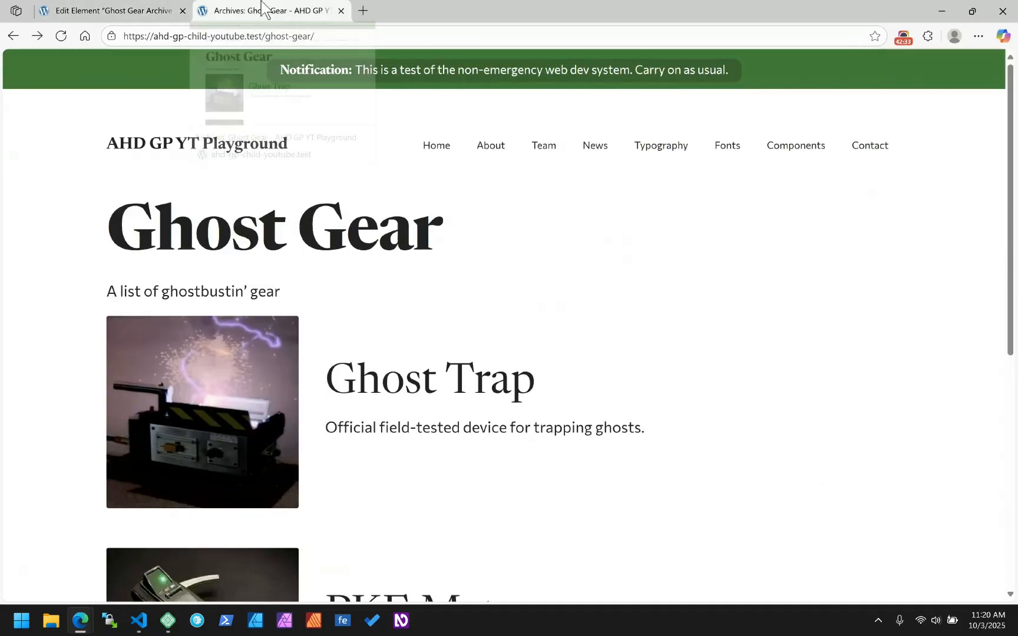
pyautogui.click(61, 36)
pyautogui.click(61, 37)
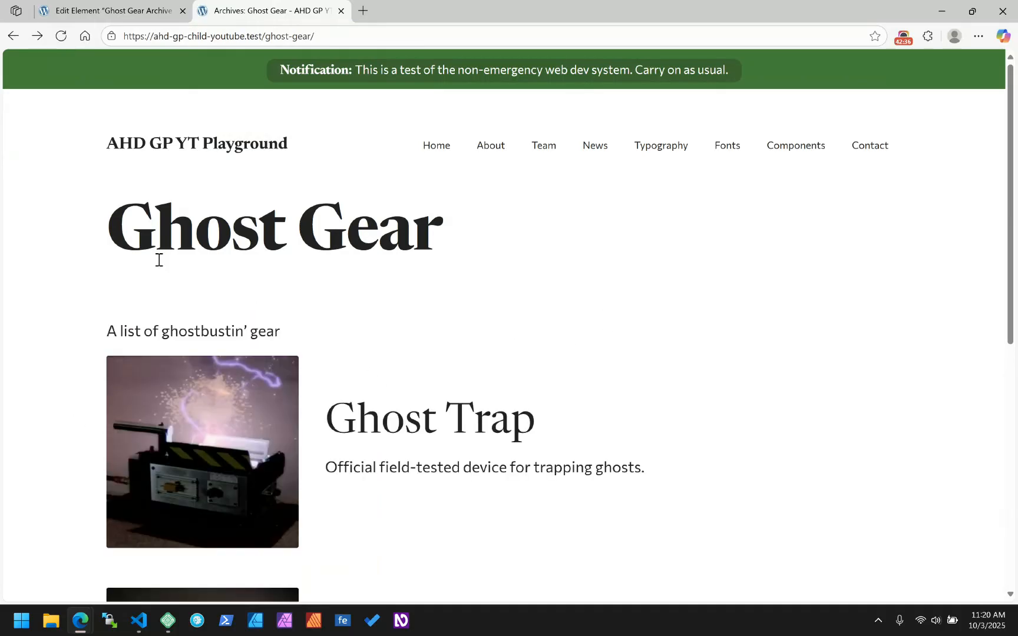
# Inspect the archive description's HTML markup on the live page and compare it with the Text block in the editor.
pyautogui.click(141, 12)
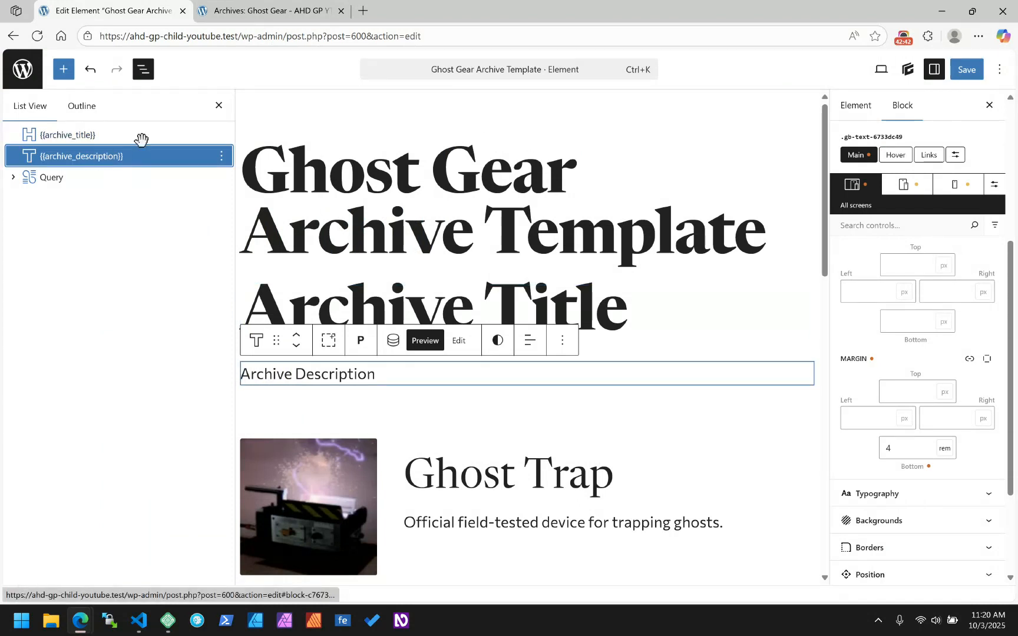
pyautogui.click(300, 9)
pyautogui.rightClick(176, 337)
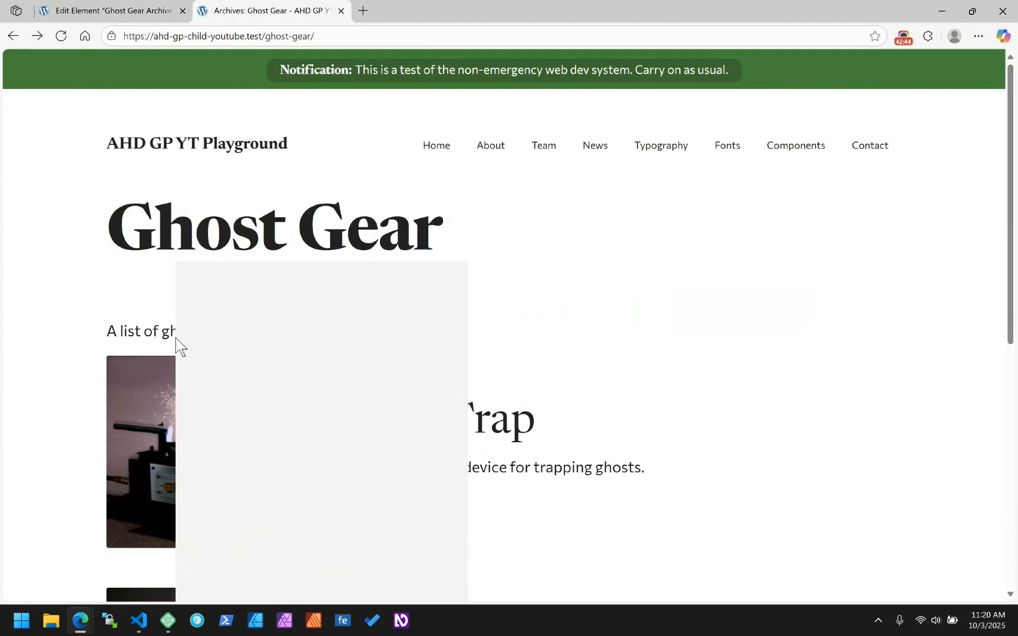
pyautogui.click(236, 593)
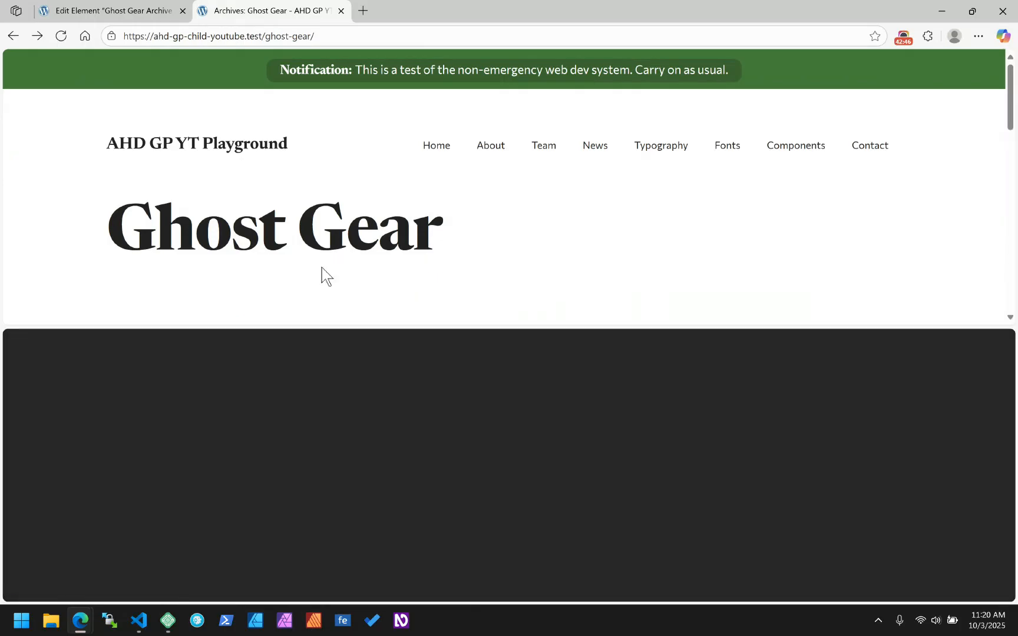
pyautogui.scroll(-3, 300, 244)
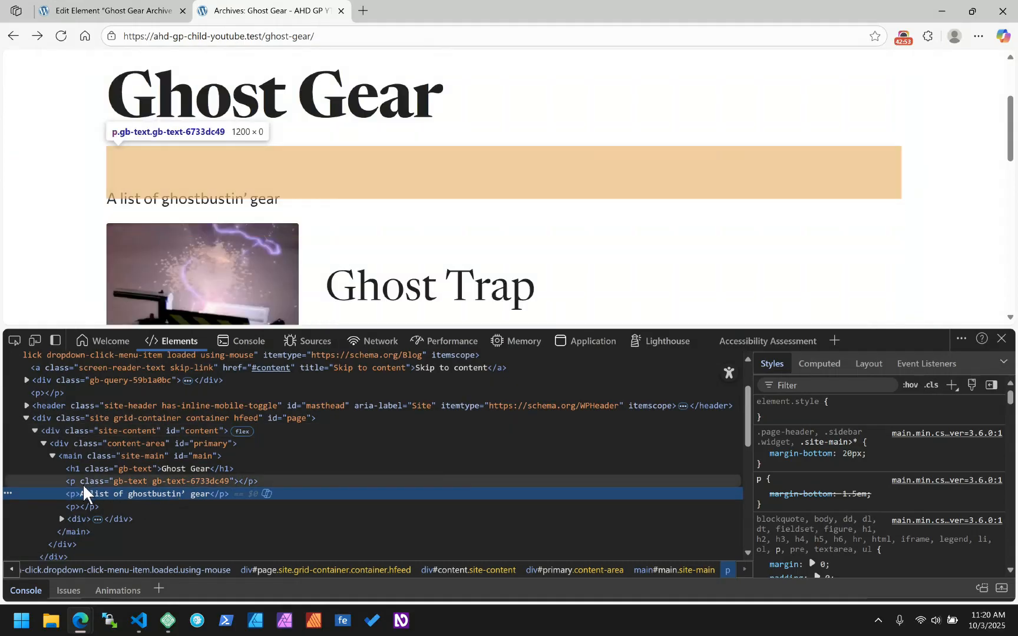
pyautogui.click(118, 10)
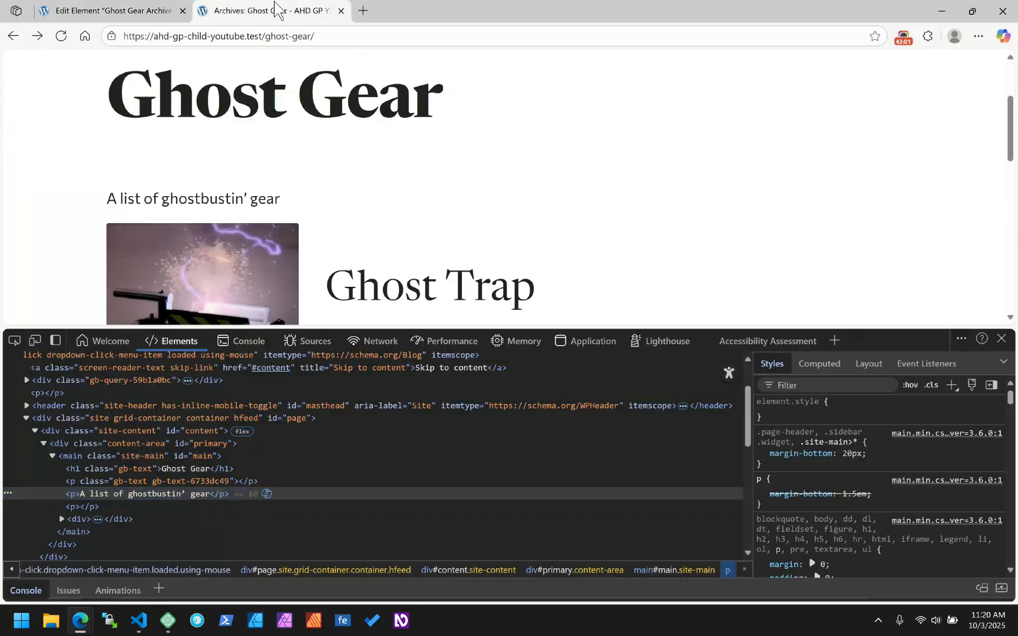
pyautogui.click(277, 11)
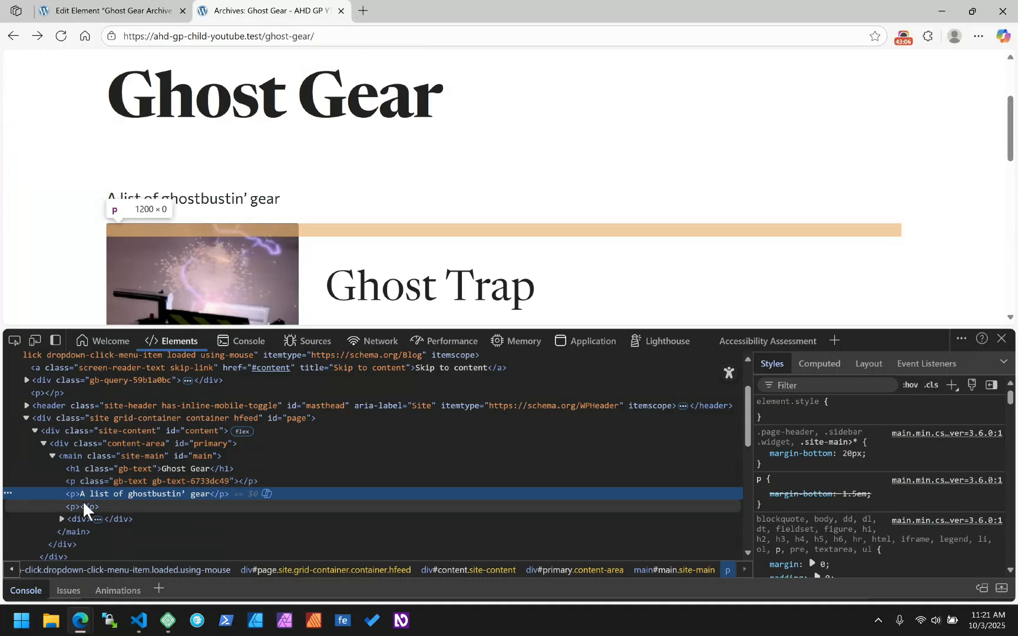
pyautogui.click(121, 7)
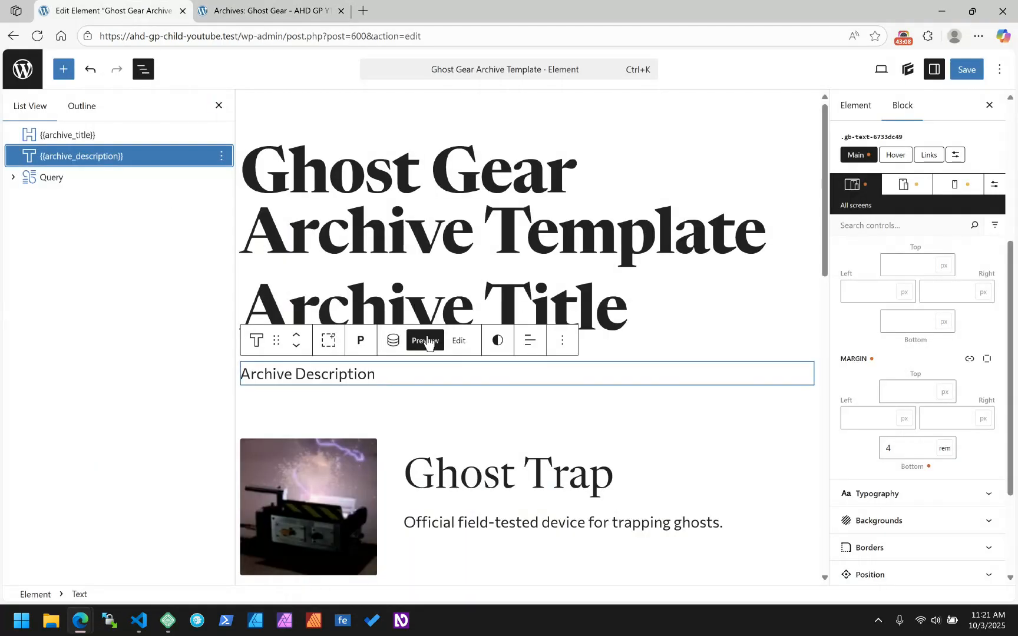
pyautogui.click(259, 9)
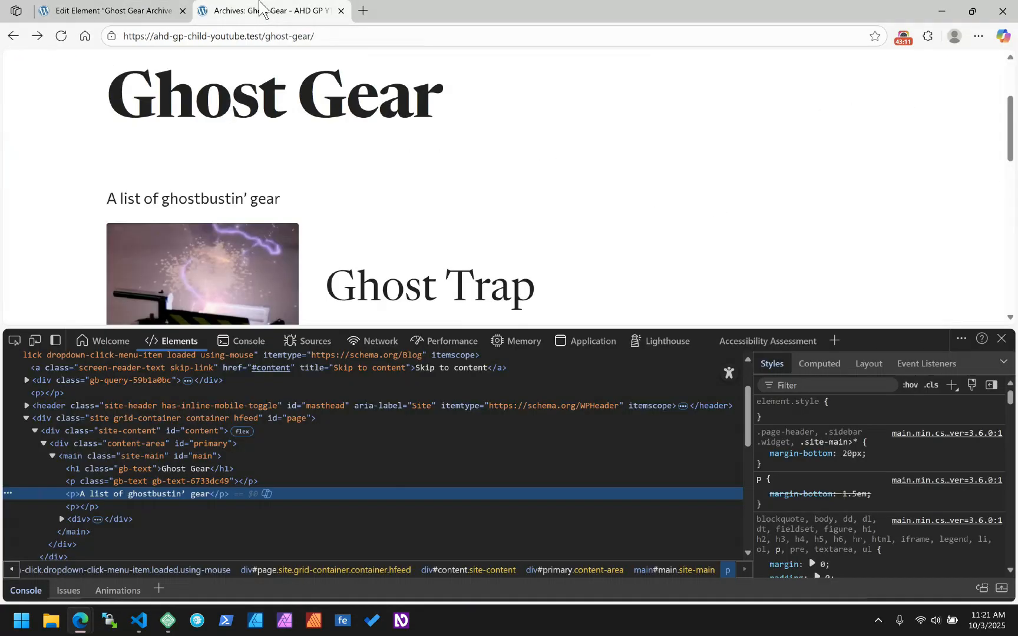
# Change the archive description block's tag to Div and save the element.
pyautogui.click(118, 10)
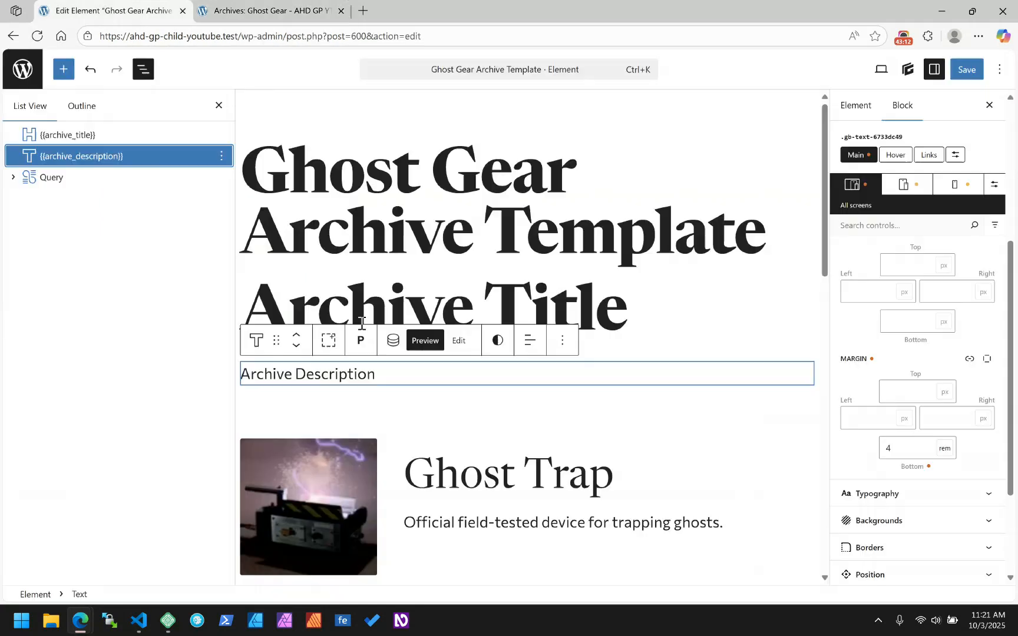
pyautogui.click(361, 340)
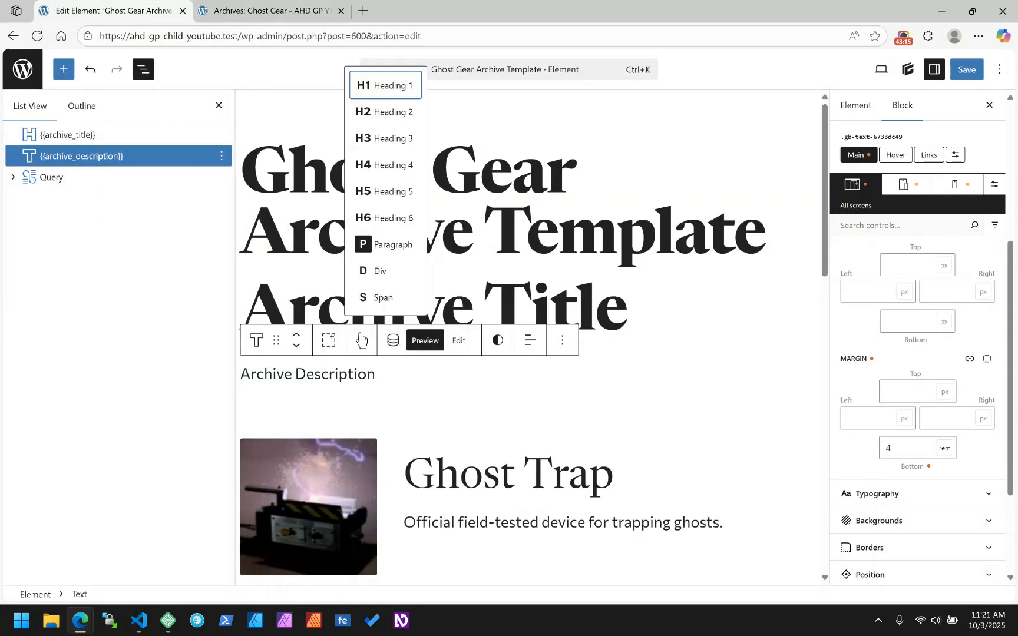
pyautogui.click(377, 272)
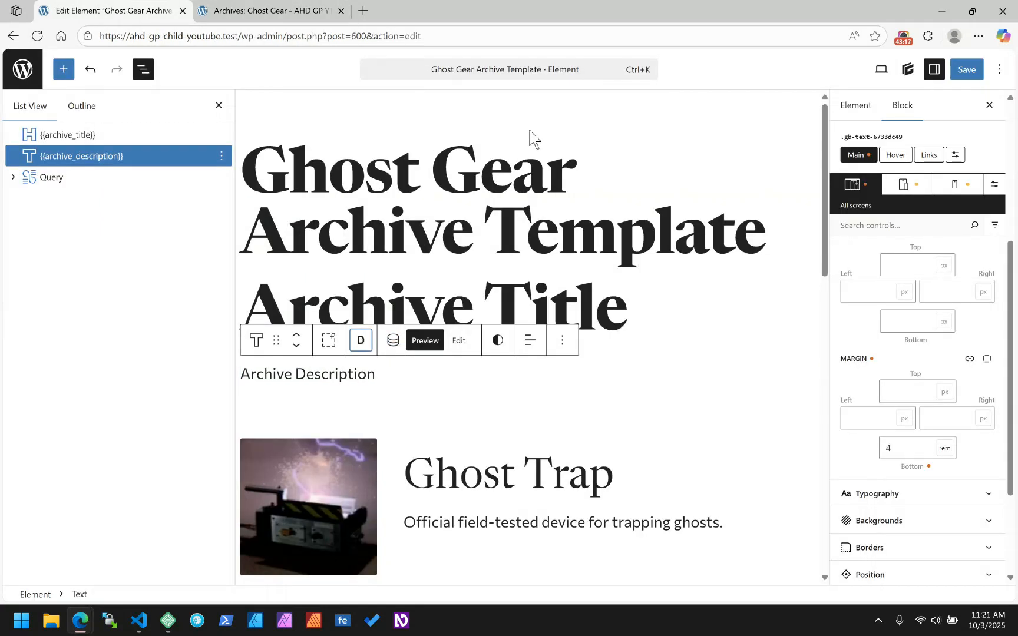
pyautogui.click(978, 72)
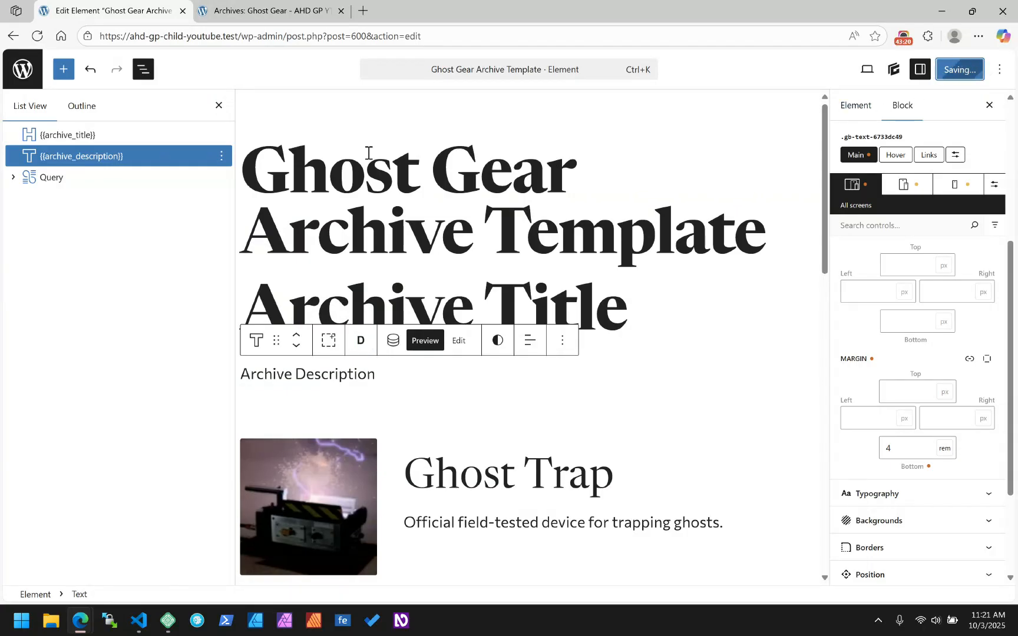
# Reload the archive page and inspect the description's wrapper div and its margin styles.
pyautogui.click(265, 12)
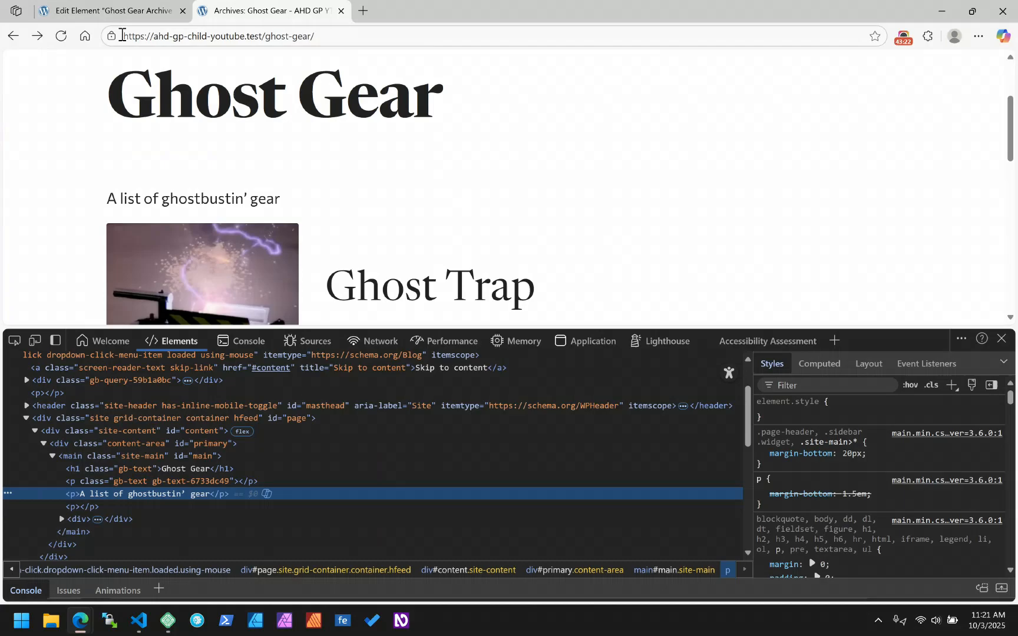
pyautogui.click(61, 36)
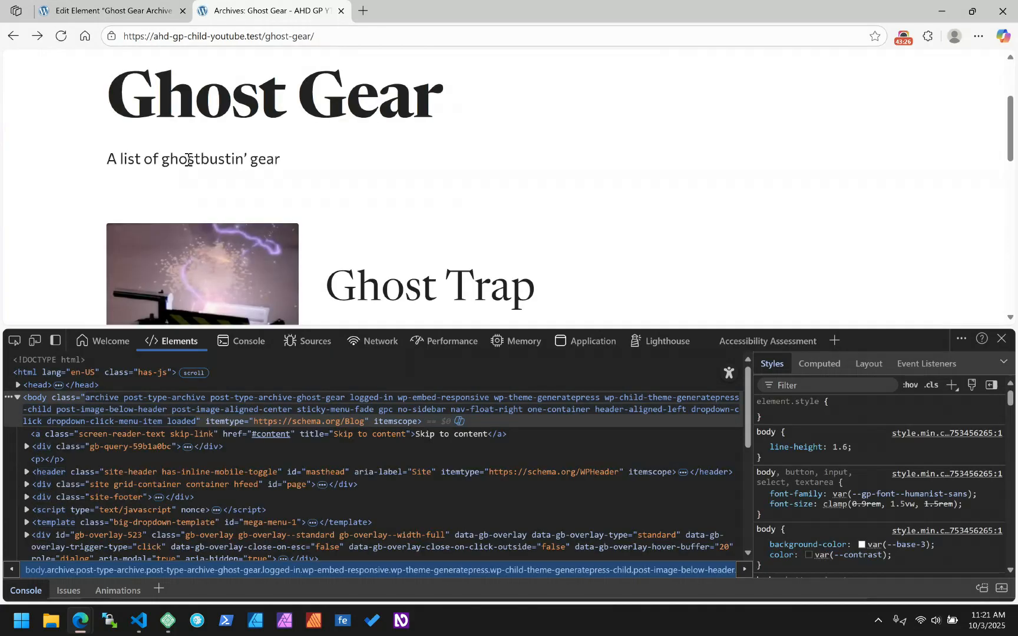
pyautogui.rightClick(187, 159)
pyautogui.click(240, 489)
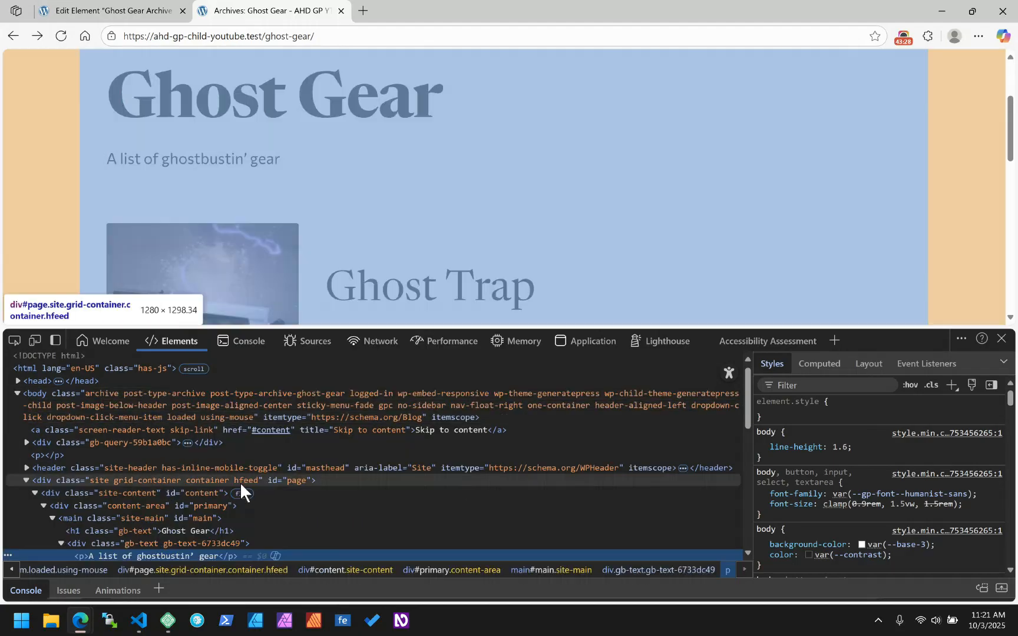
pyautogui.click(80, 477)
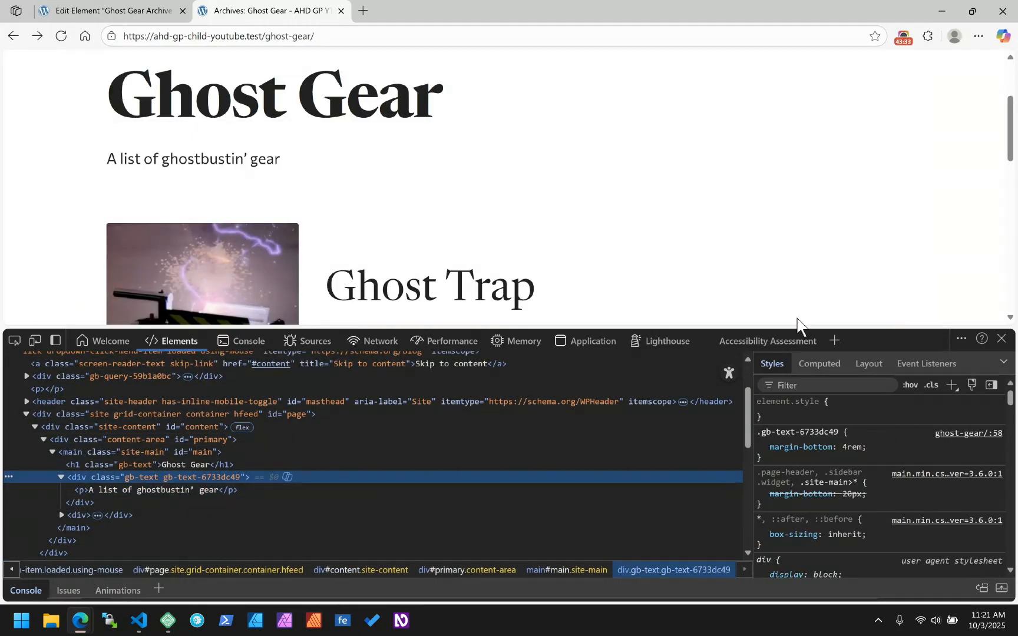
# Close the page inspector and look over the whole Ghost Gear archive page.
pyautogui.click(1001, 338)
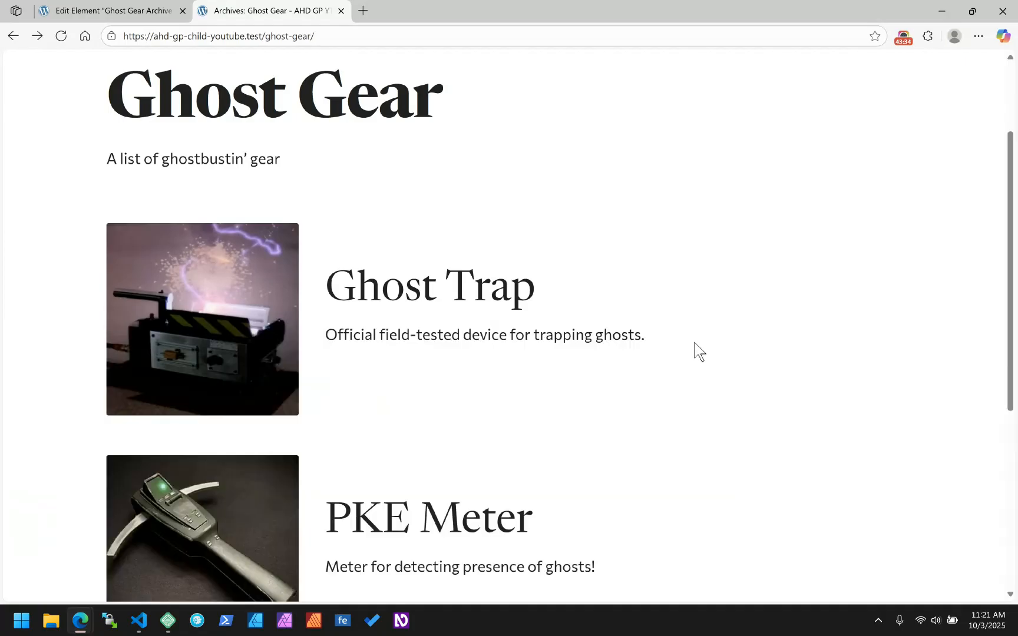
pyautogui.scroll(2, 698, 350)
pyautogui.scroll(-6, 695, 343)
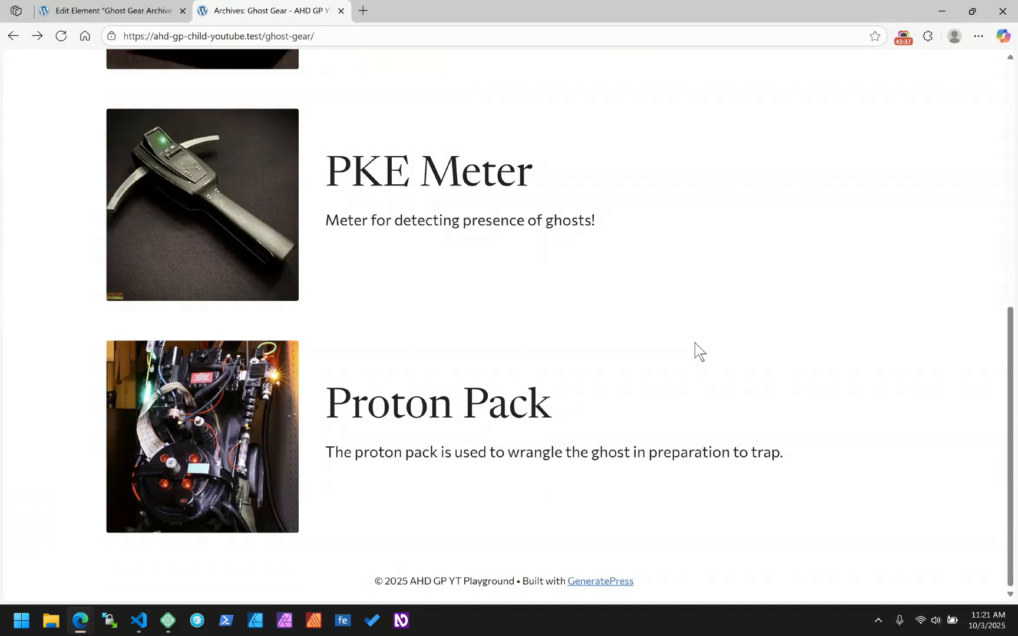
pyautogui.scroll(6, 695, 343)
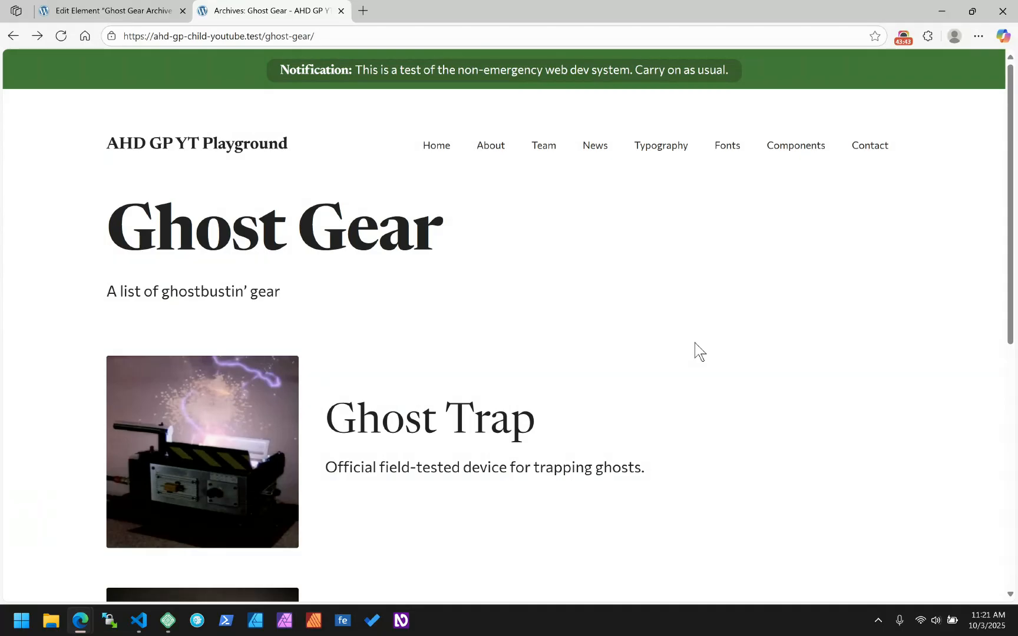
# Check the archive template's element type settings, save the element and return to the Elements list.
pyautogui.click(96, 10)
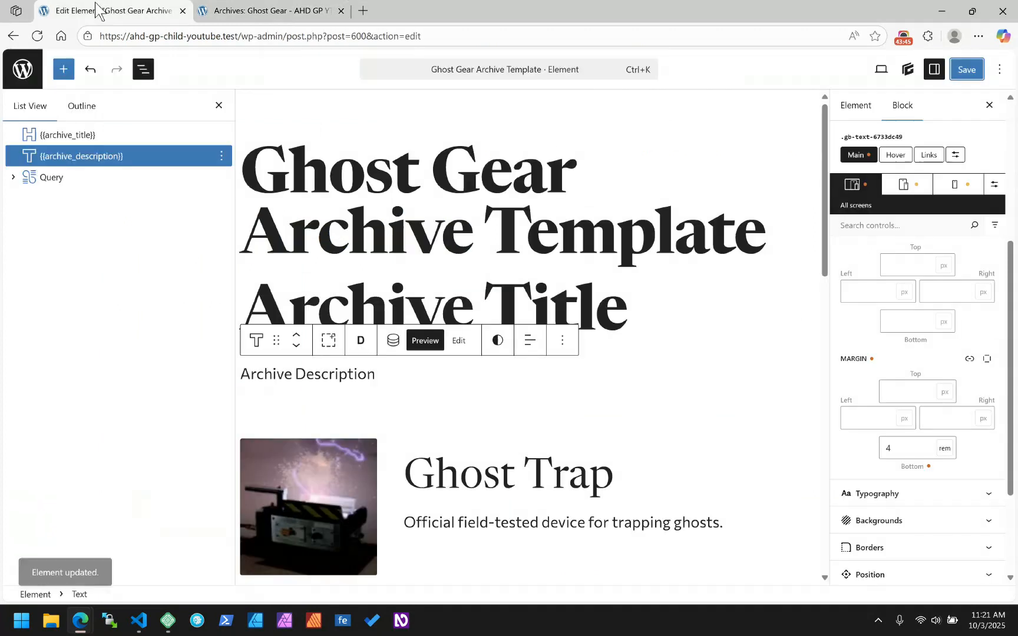
pyautogui.click(851, 107)
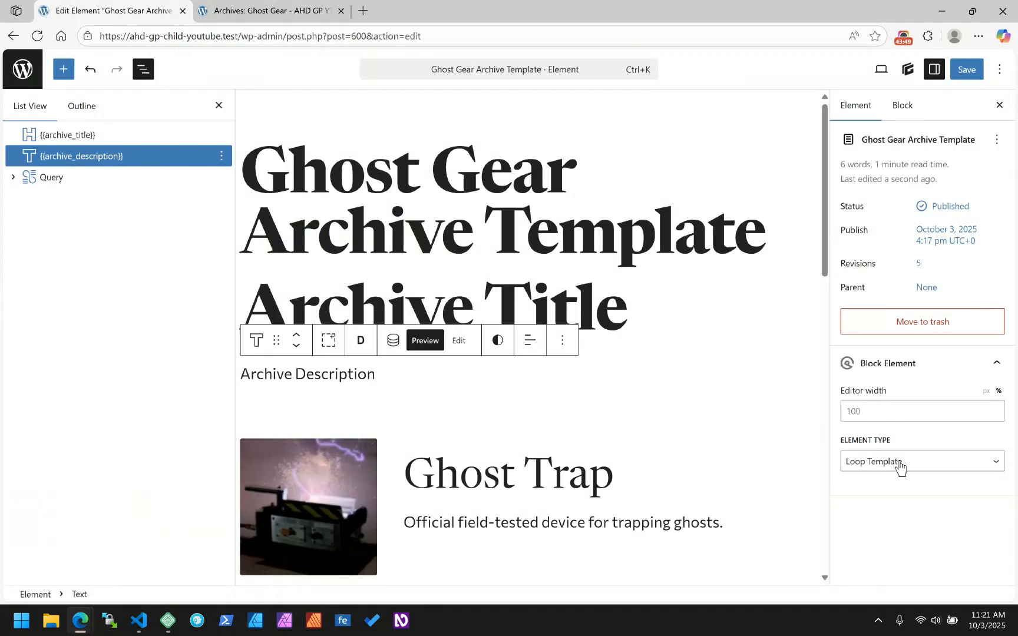
pyautogui.click(964, 76)
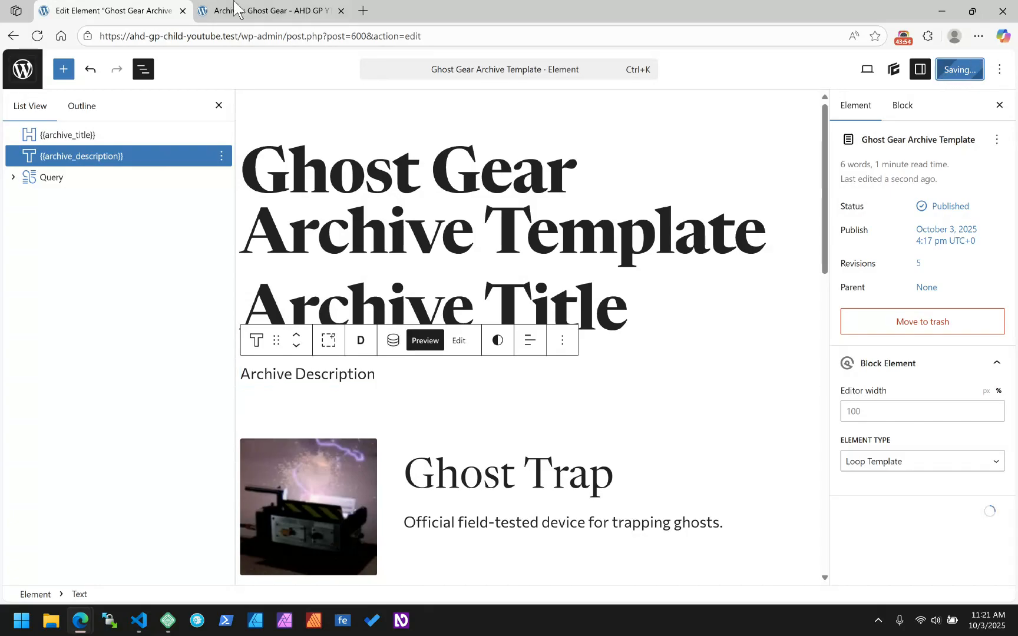
pyautogui.scroll(-5, 377, 400)
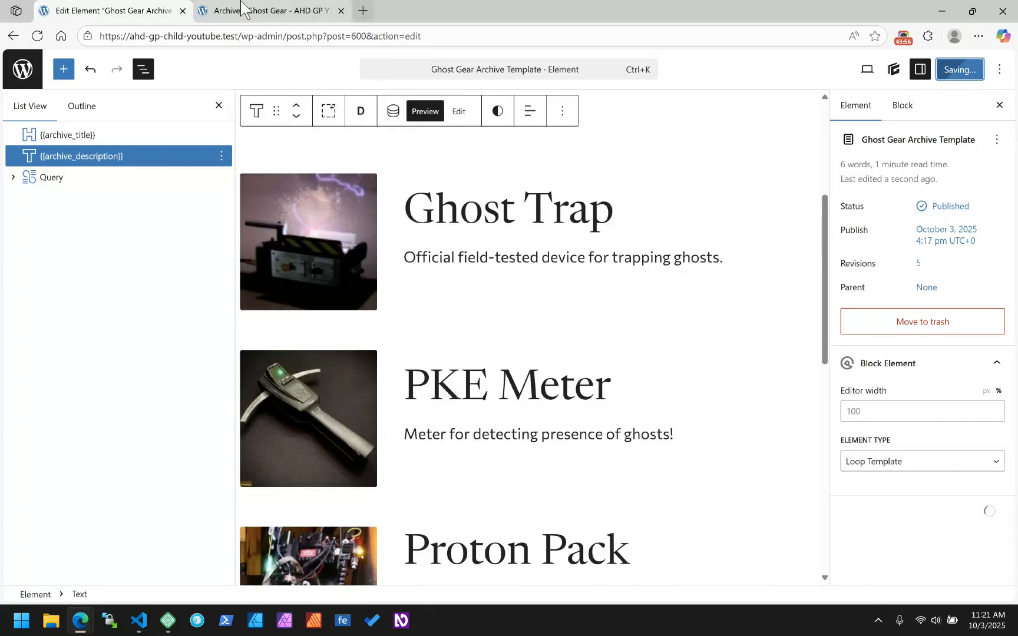
pyautogui.click(9, 84)
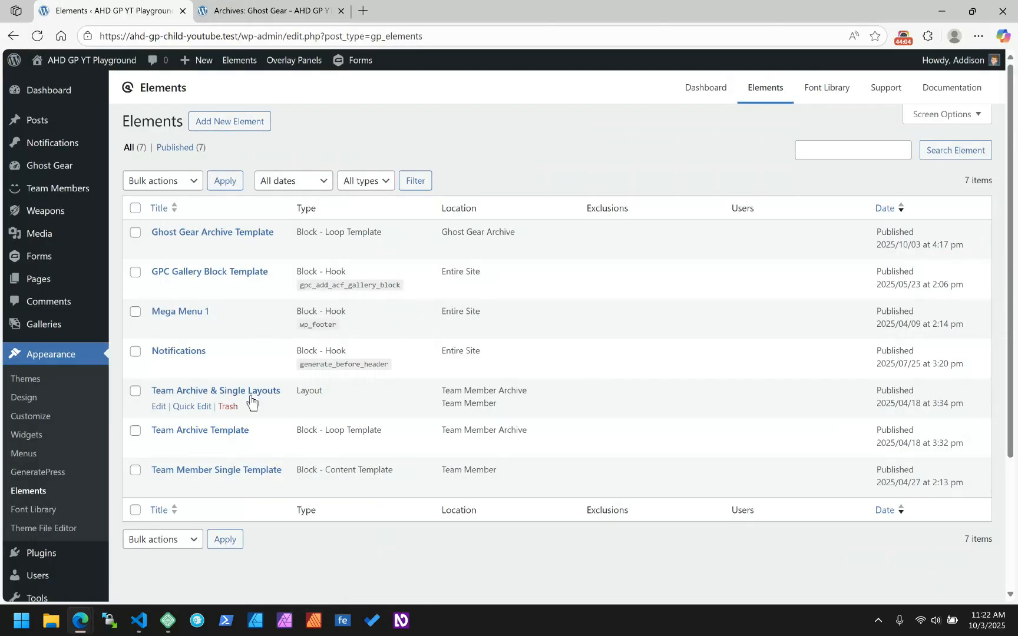
# Create a new element of the Layout type.
pyautogui.click(235, 121)
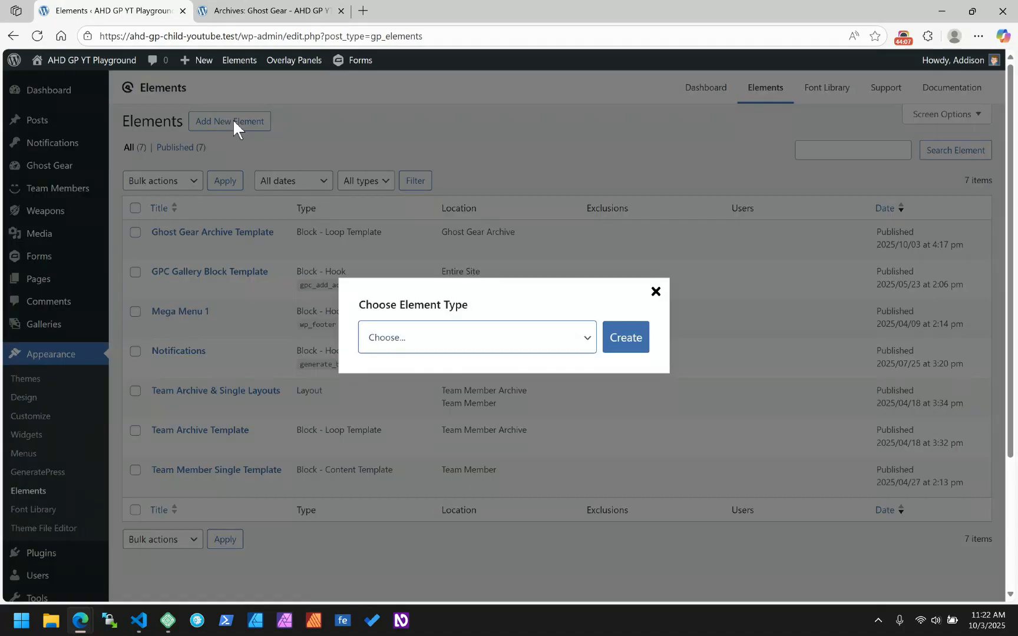
pyautogui.click(422, 343)
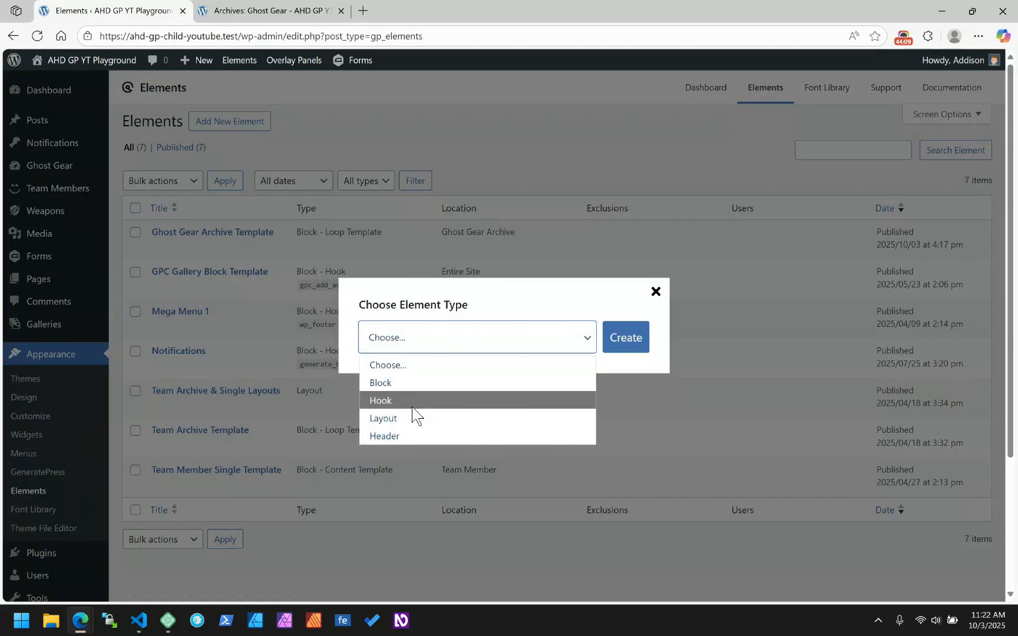
pyautogui.click(400, 420)
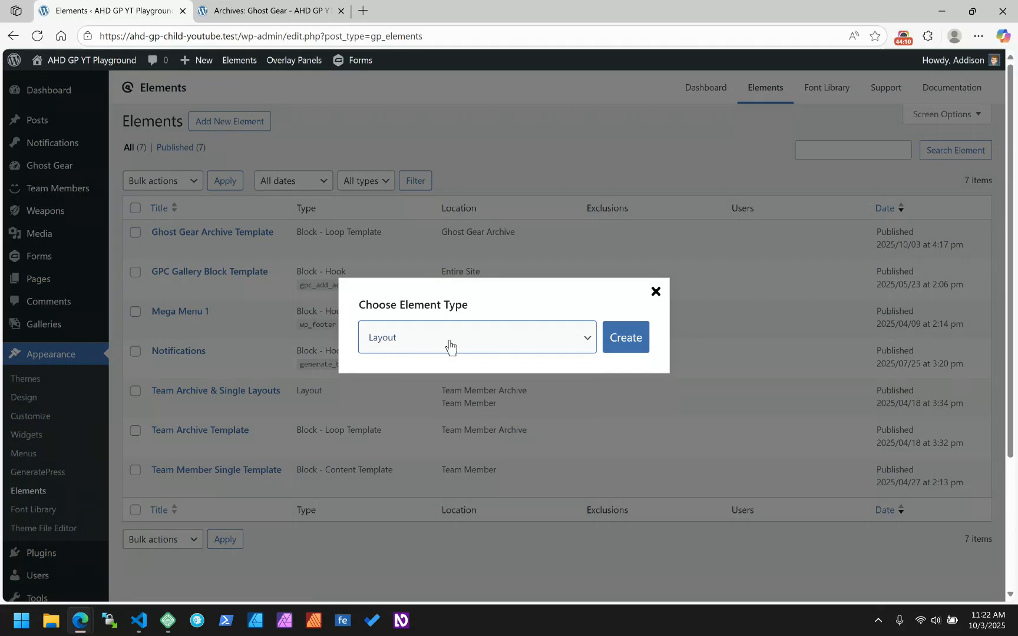
pyautogui.click(621, 348)
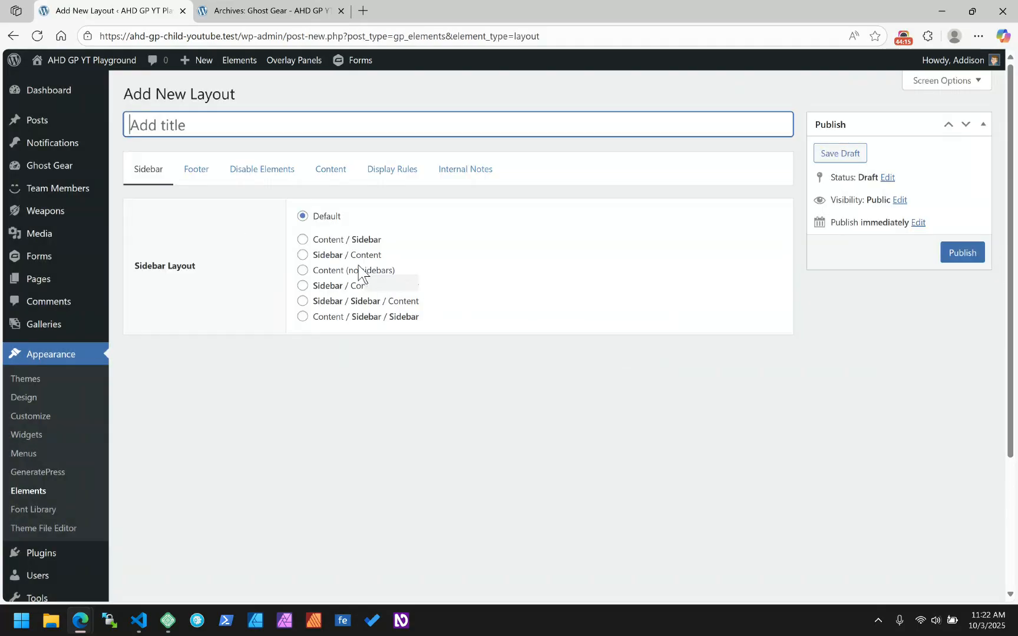
# Review the new layout's footer and disable-element options and set its content area to Full Width (no padding).
pyautogui.click(194, 171)
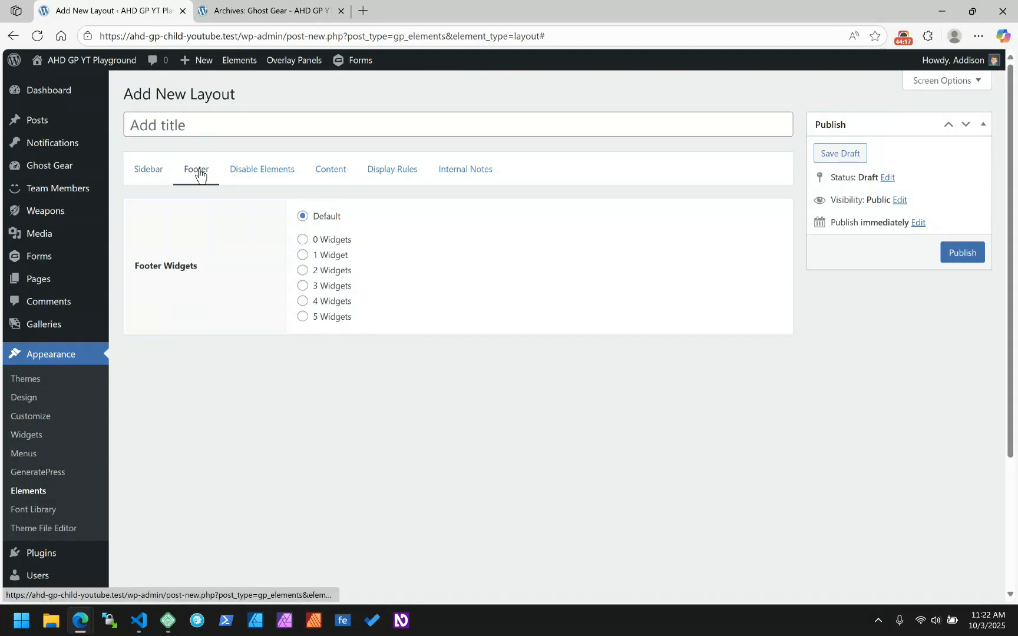
pyautogui.click(241, 172)
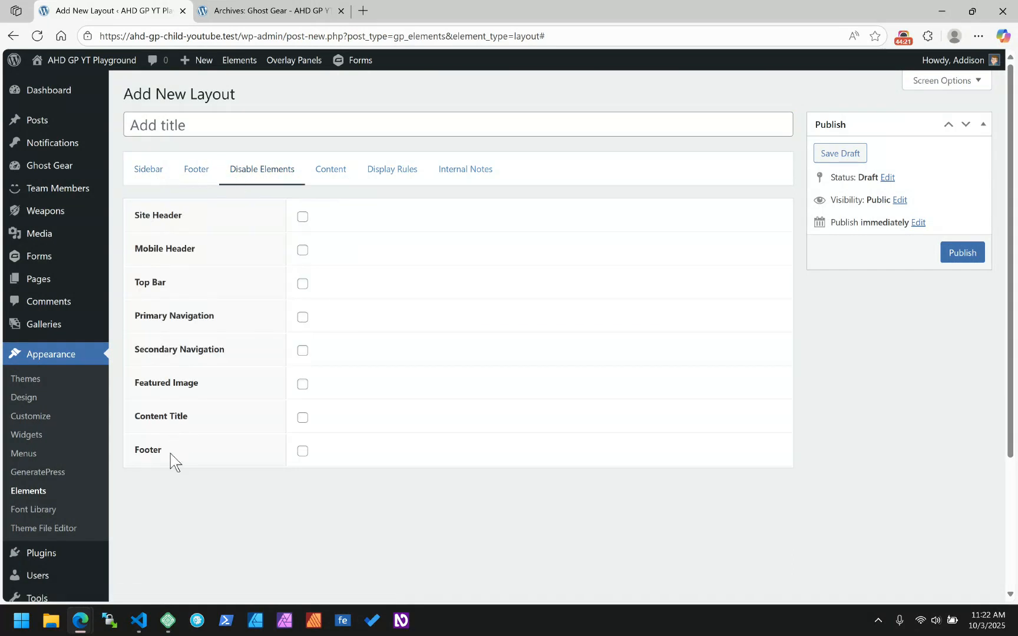
pyautogui.click(333, 175)
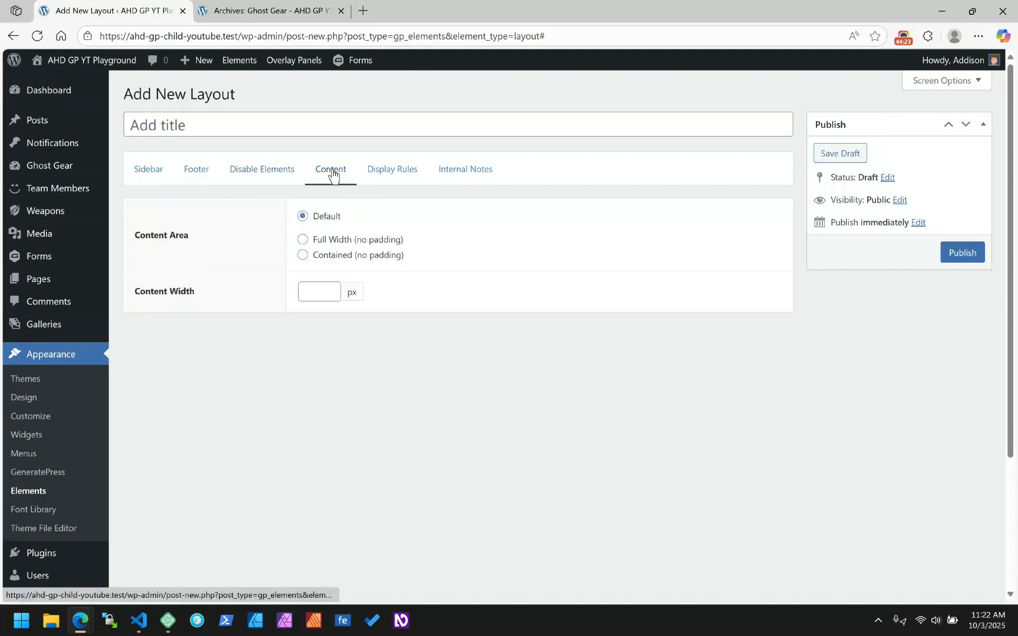
pyautogui.click(321, 240)
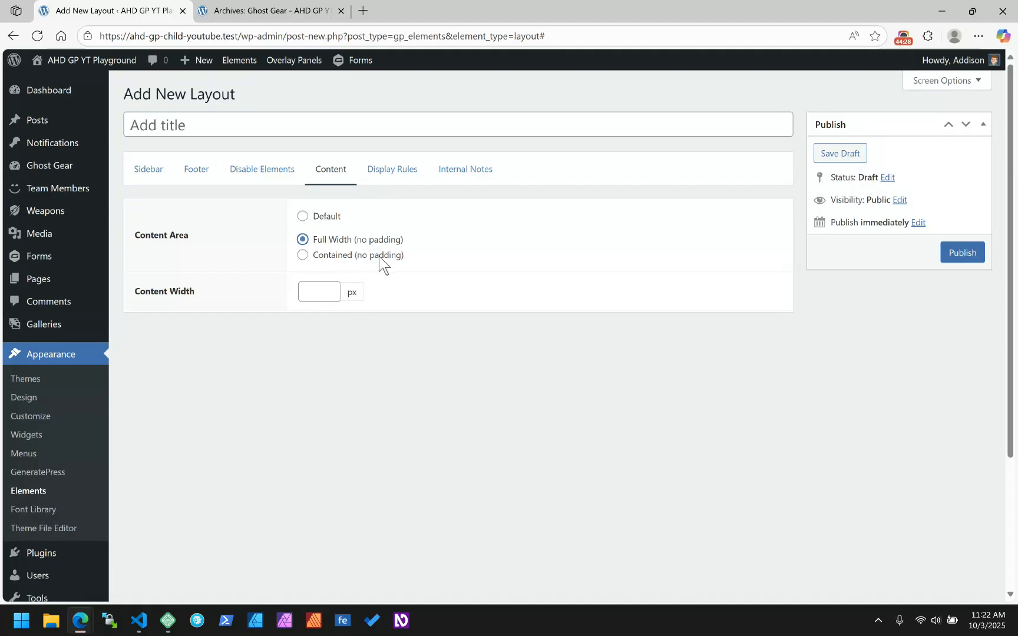
# Title the layout "Ghost Gear Archive Layout" and set its display location to Ghost Gear Archive.
pyautogui.click(383, 172)
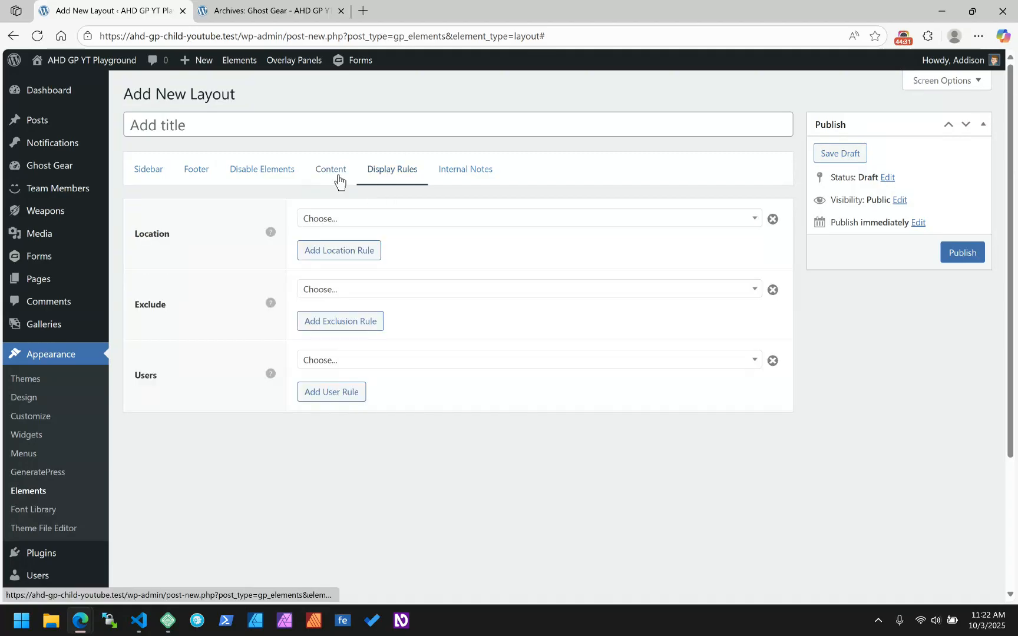
pyautogui.click(168, 125)
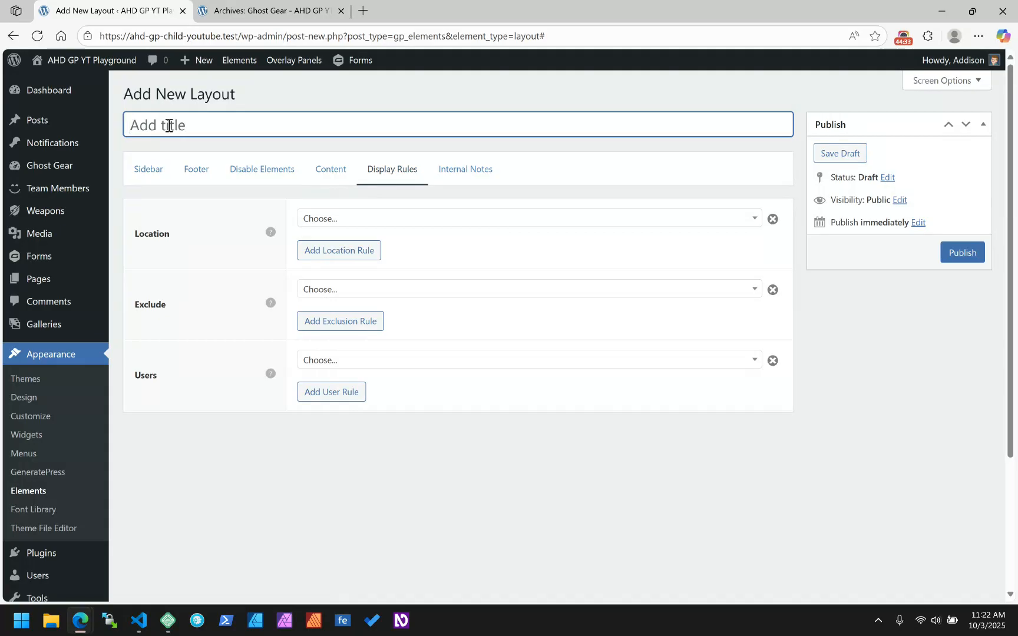
pyautogui.write('Ghost Gear Archive Layout')
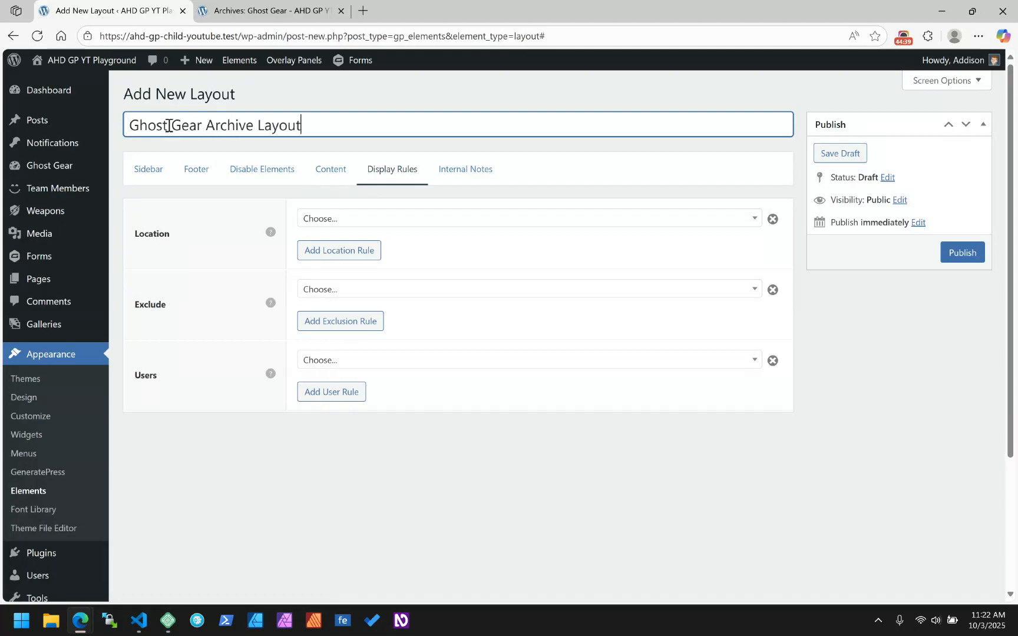
pyautogui.click(374, 222)
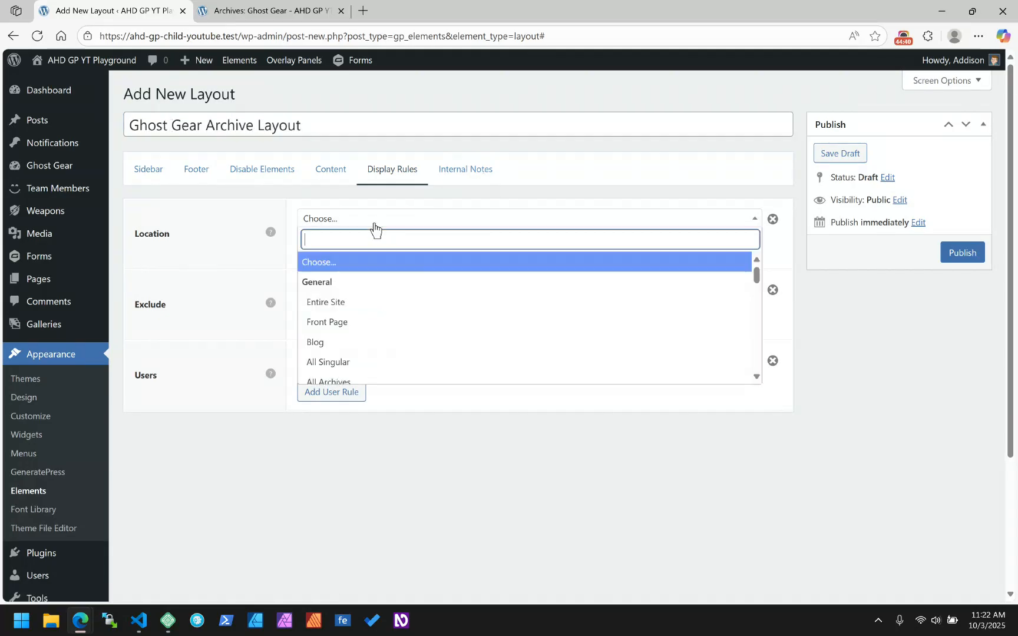
pyautogui.write('ghost')
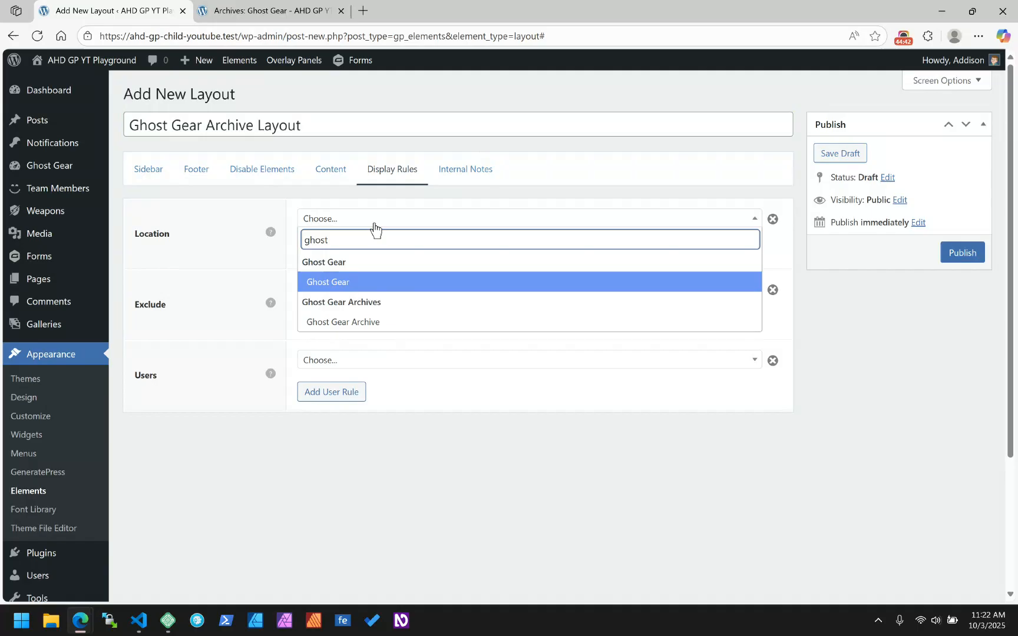
pyautogui.click(370, 322)
# Leave the internal notes empty and publish the Ghost Gear Archive Layout element.
pyautogui.click(475, 174)
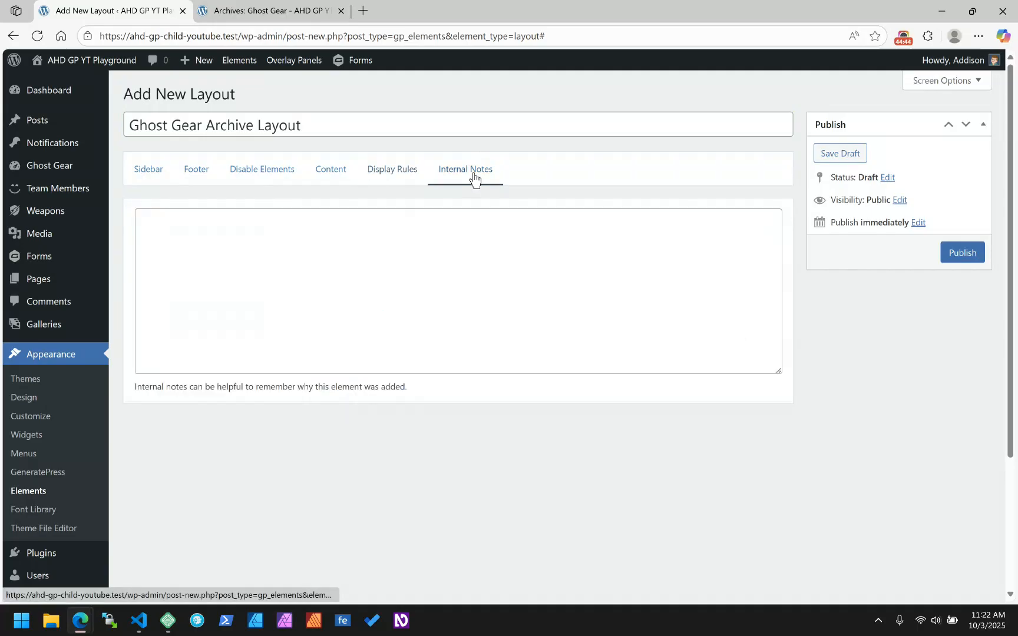
pyautogui.click(230, 249)
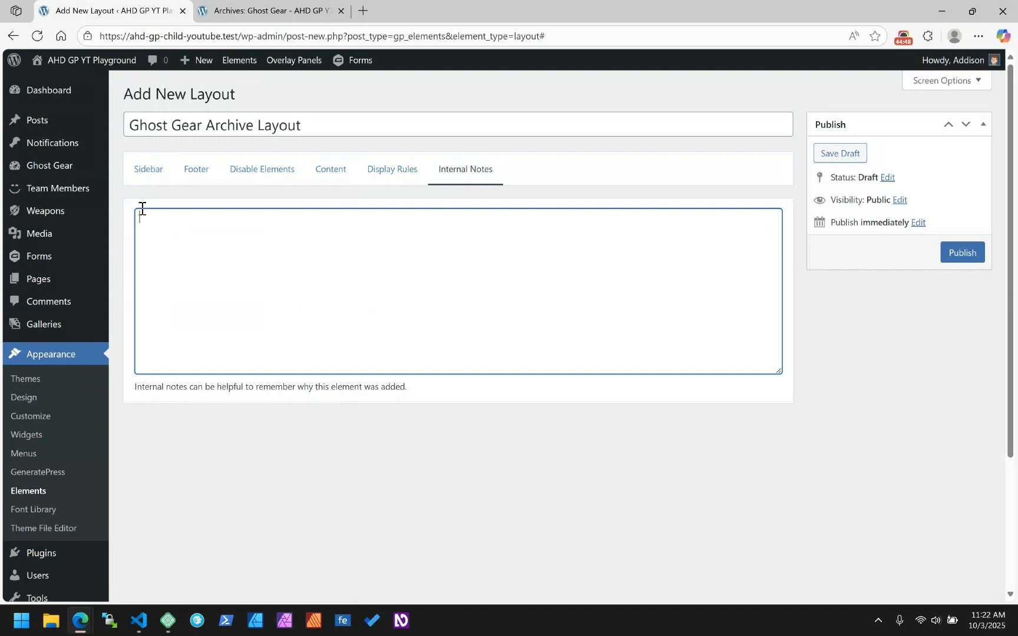
pyautogui.click(963, 252)
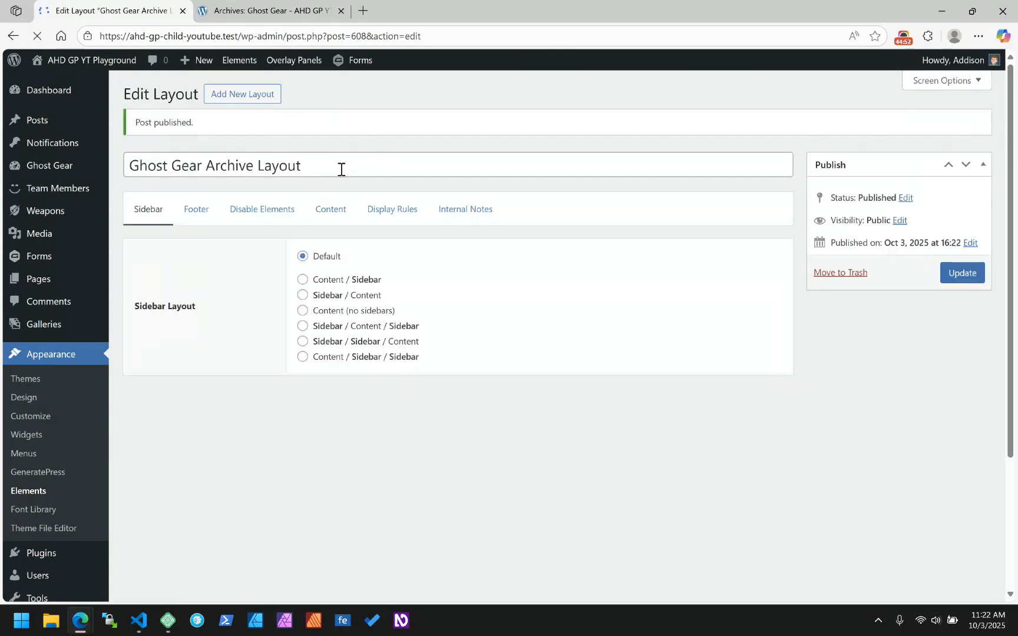
# Reload the live Ghost Gear archive page to check the effect of the full-width layout.
pyautogui.click(330, 209)
pyautogui.click(305, 8)
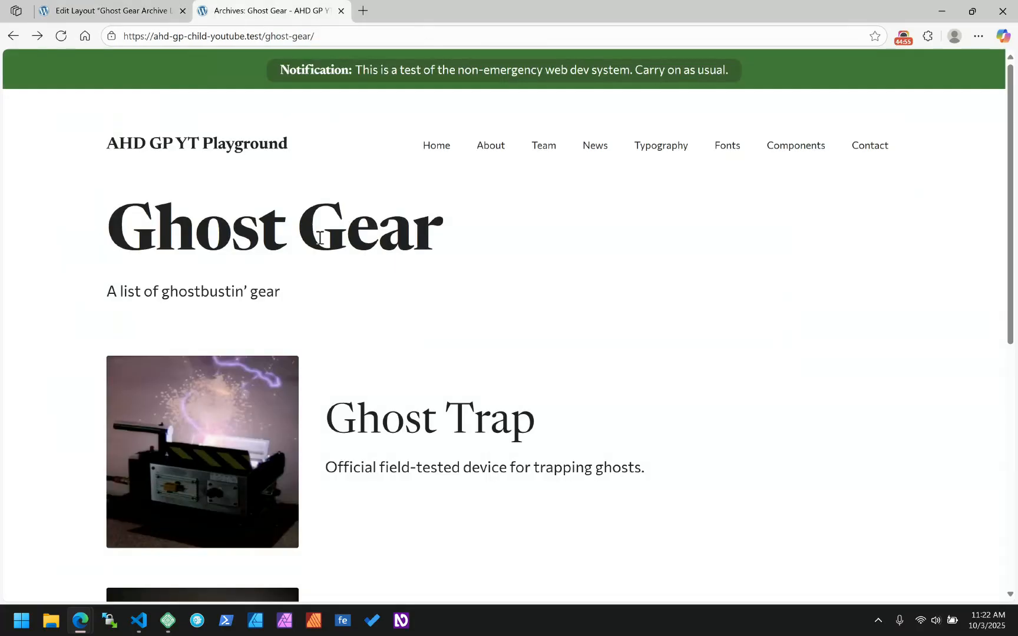
pyautogui.click(60, 36)
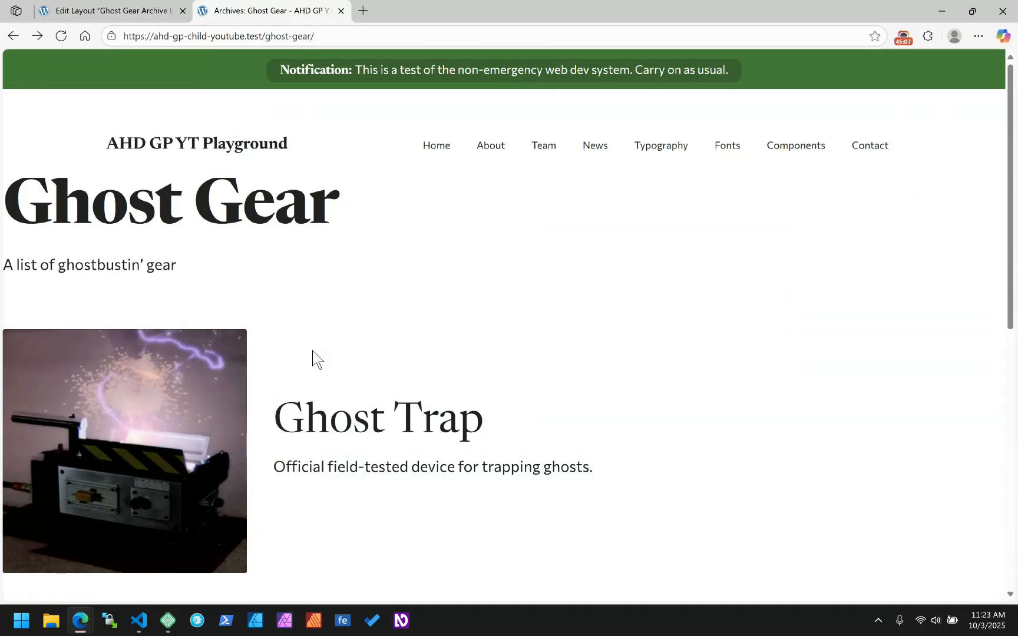
# Change the Ghost Gear Archive Layout element's status to Draft and update it.
pyautogui.click(121, 11)
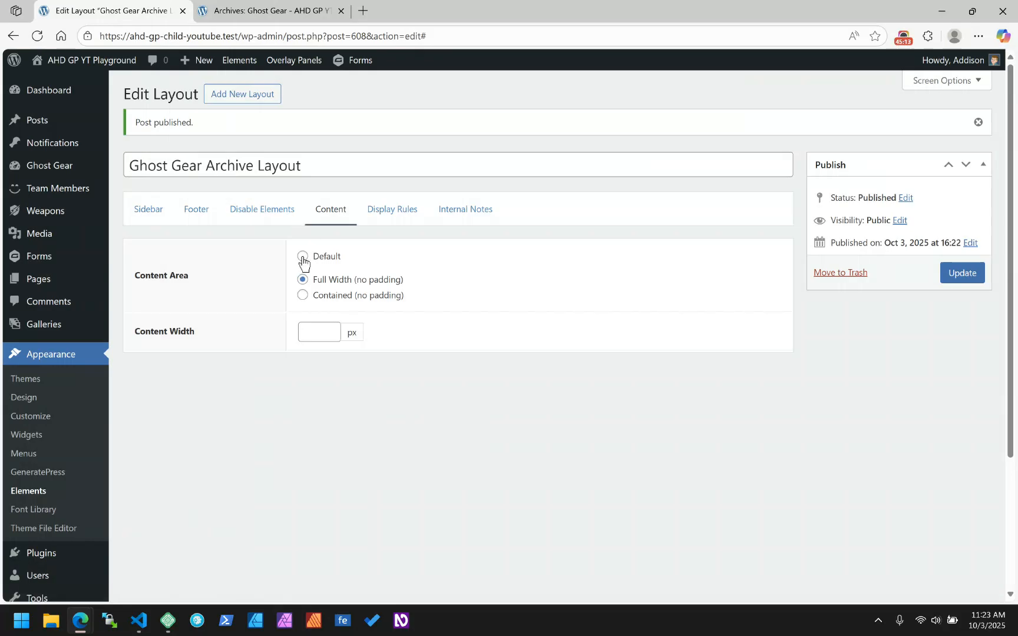
pyautogui.click(905, 201)
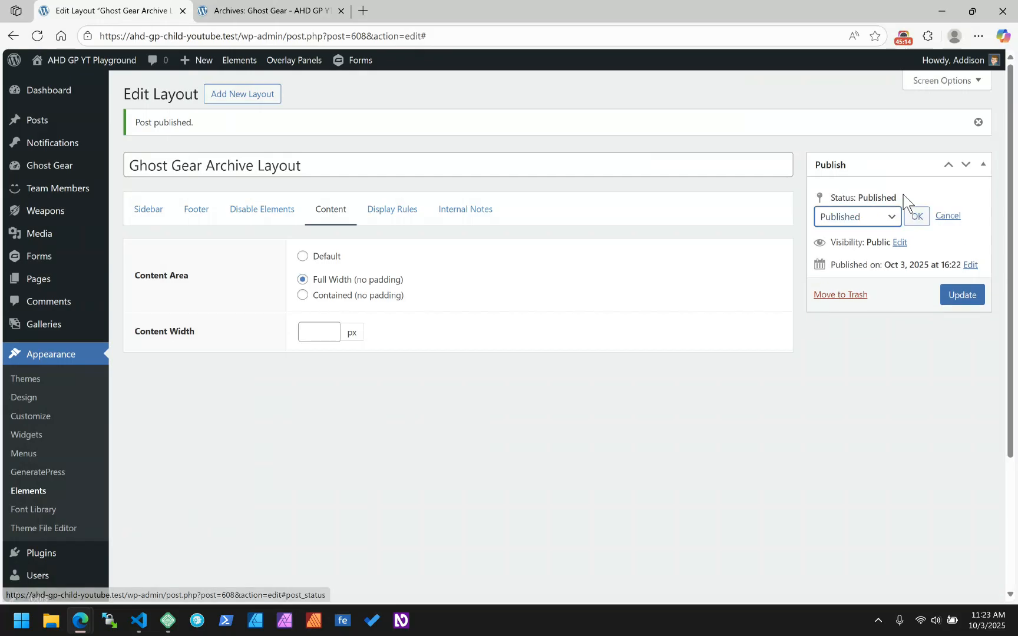
pyautogui.click(871, 218)
pyautogui.click(838, 271)
pyautogui.click(917, 217)
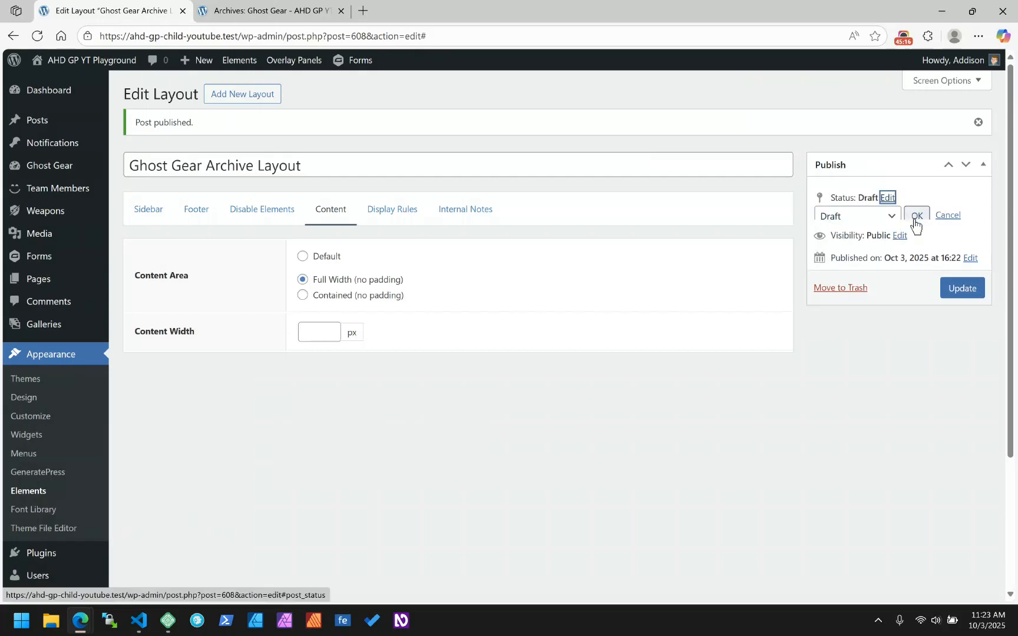
pyautogui.click(960, 273)
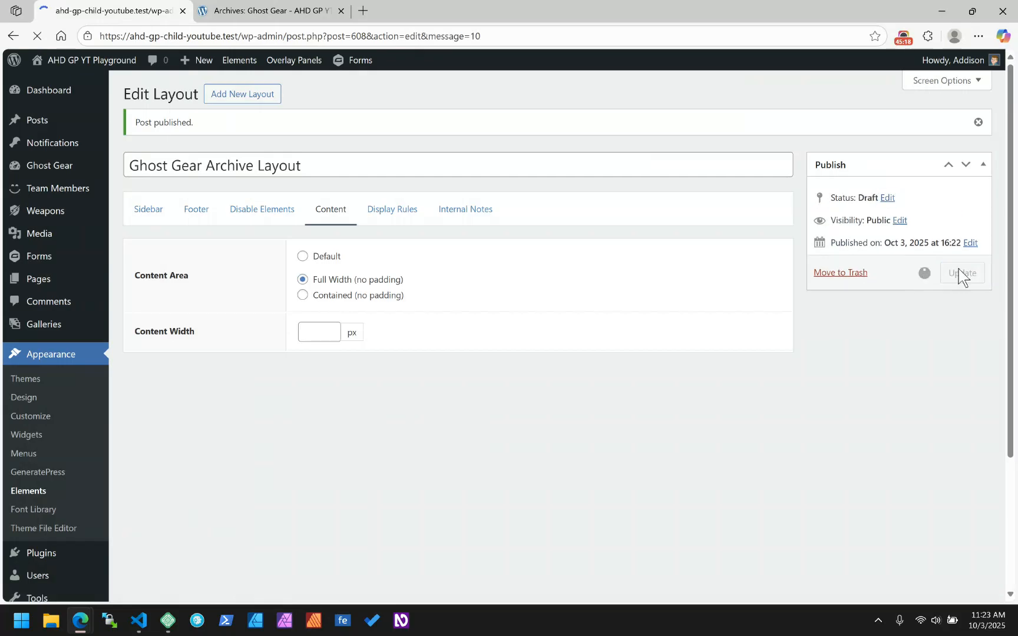
# Reload the Ghost Gear archive page and check its layout with the layout element disabled.
pyautogui.click(287, 7)
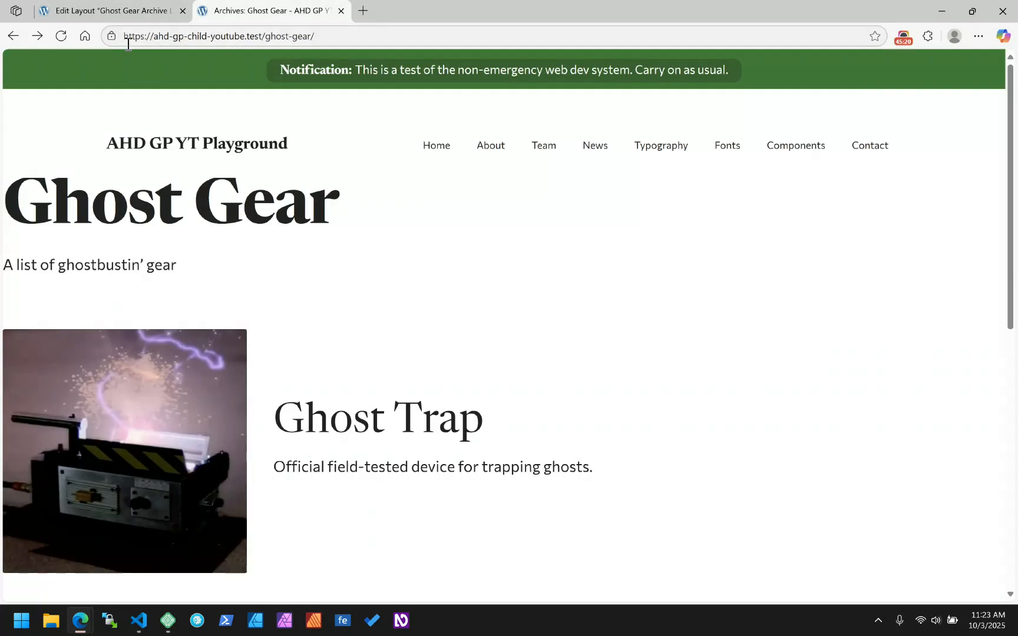
pyautogui.click(61, 36)
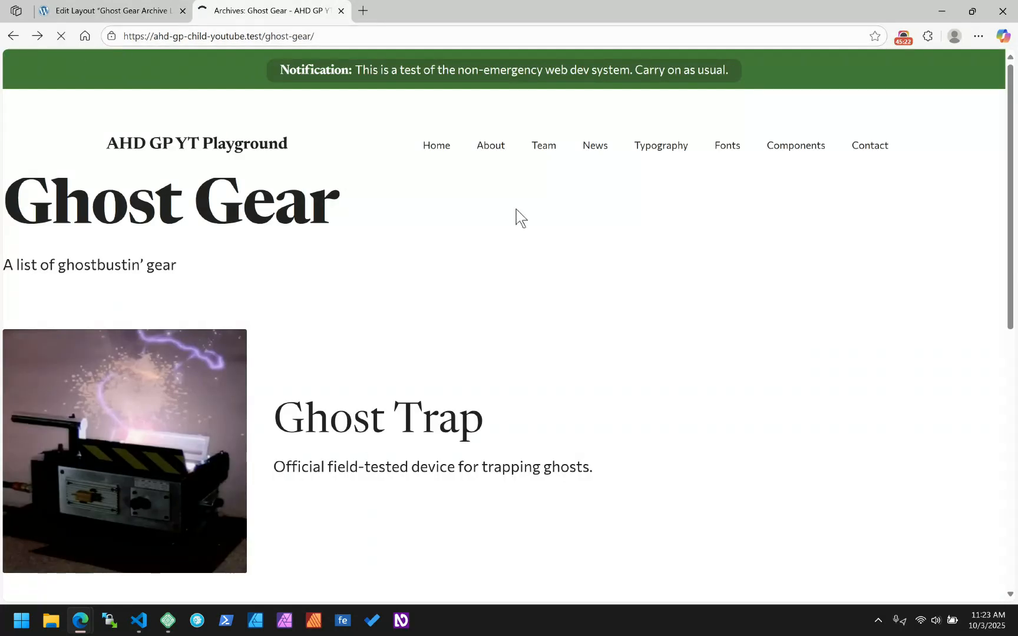
pyautogui.scroll(-10, 511, 397)
pyautogui.scroll(10, 512, 397)
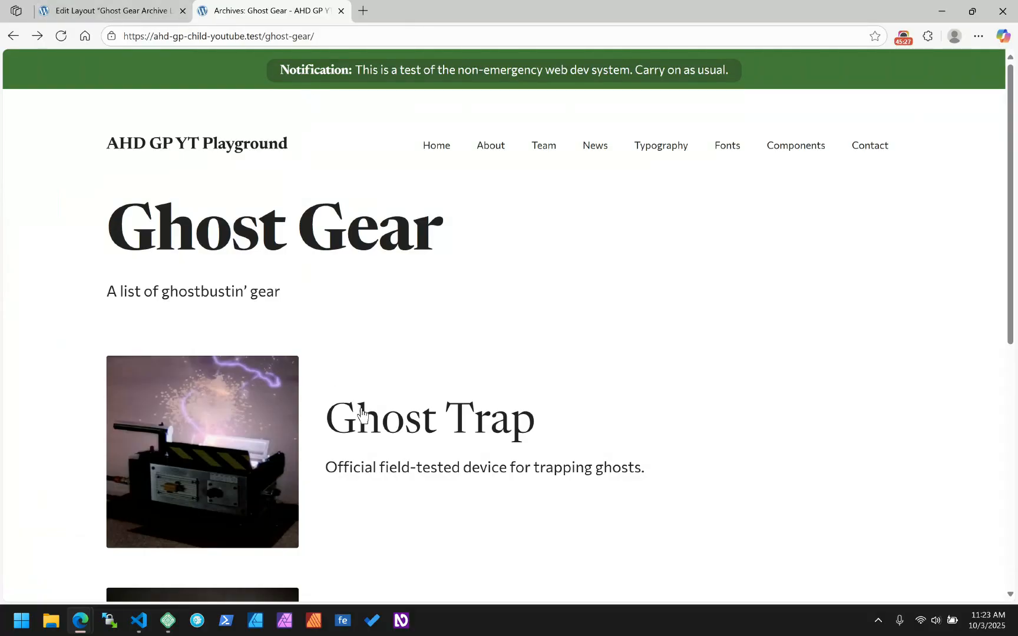
# Open the Ghost Trap item from the archive, look over its single page and return to the layout editor.
pyautogui.press('F5')
pyautogui.click(701, 360)
pyautogui.scroll(-5, 698, 355)
pyautogui.scroll(5, 698, 354)
pyautogui.scroll(-5, 698, 354)
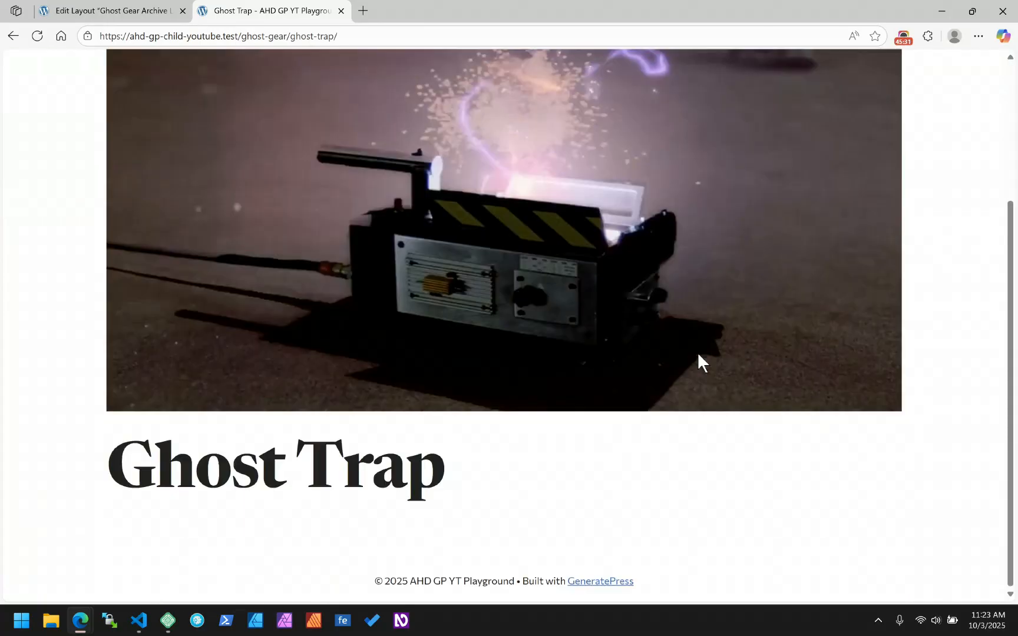
pyautogui.scroll(5, 699, 356)
pyautogui.click(127, 17)
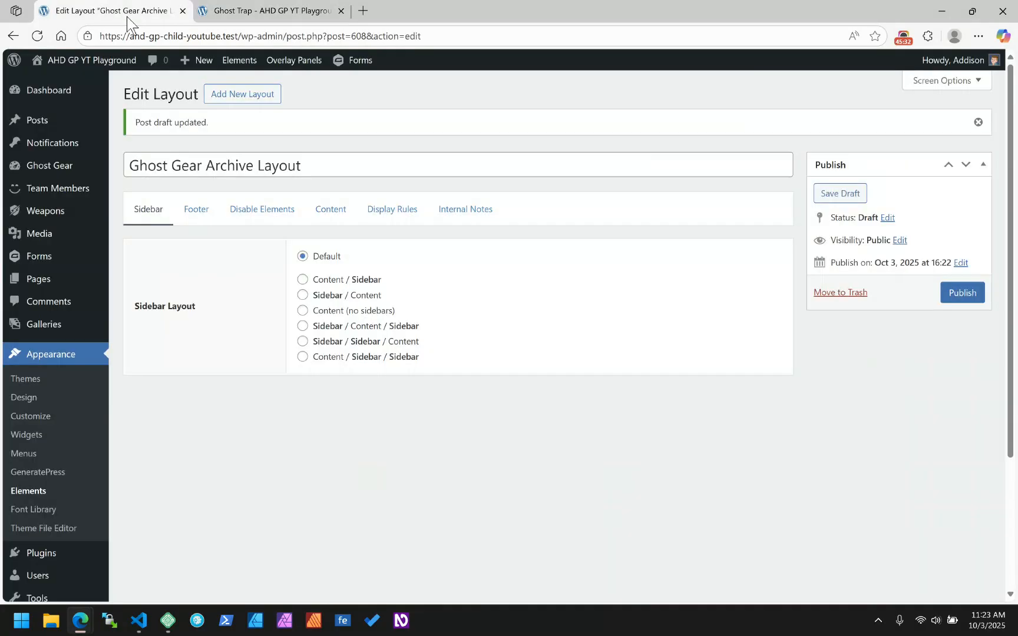
# Create a new Block element from the Elements list and title it "Ghost Gear Single Template".
pyautogui.click(244, 70)
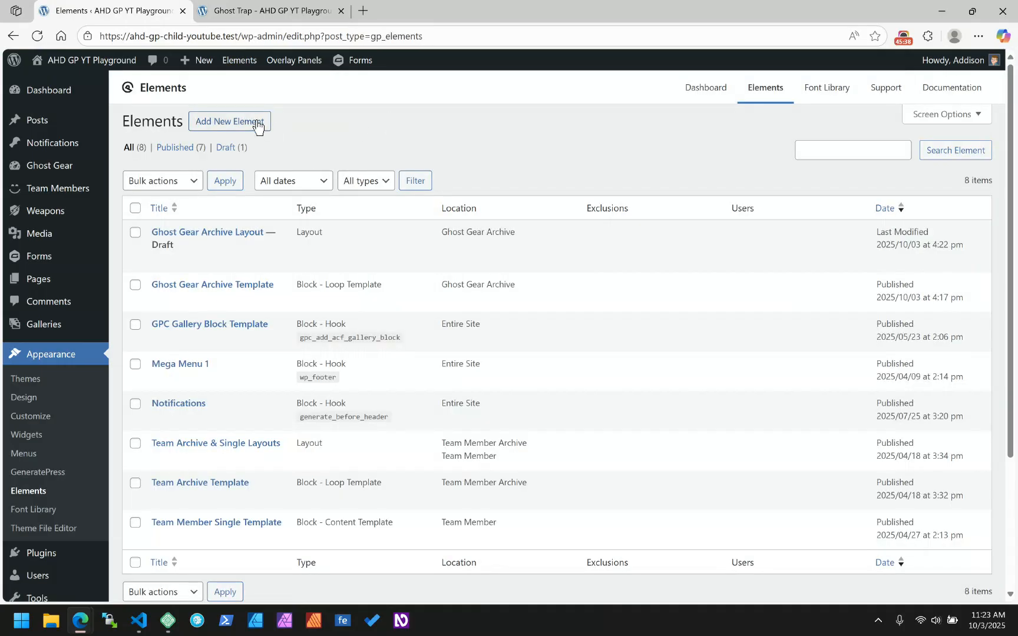
pyautogui.click(230, 121)
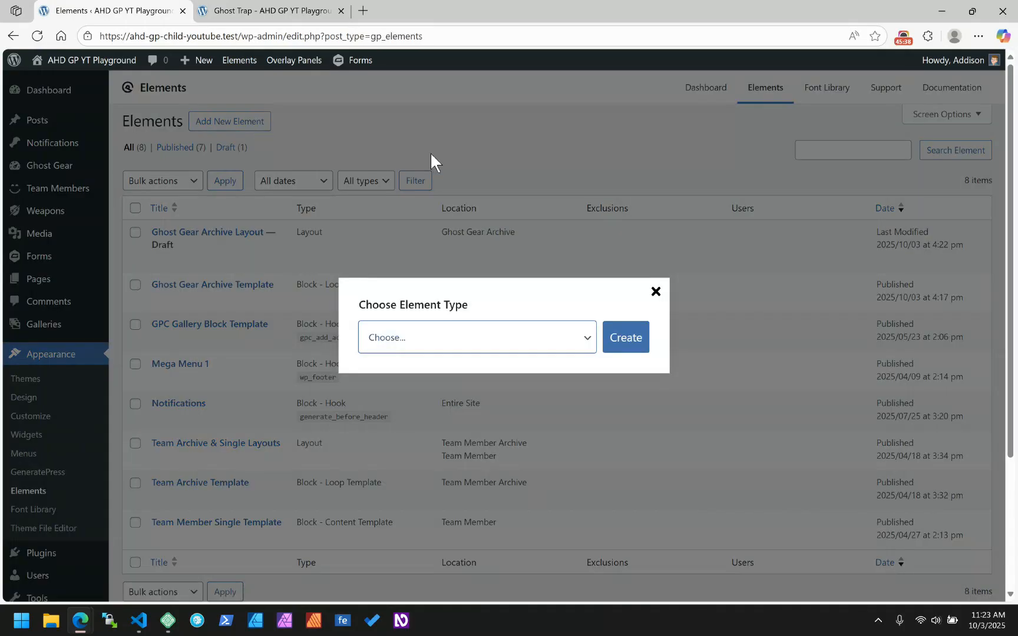
pyautogui.click(461, 335)
pyautogui.click(397, 381)
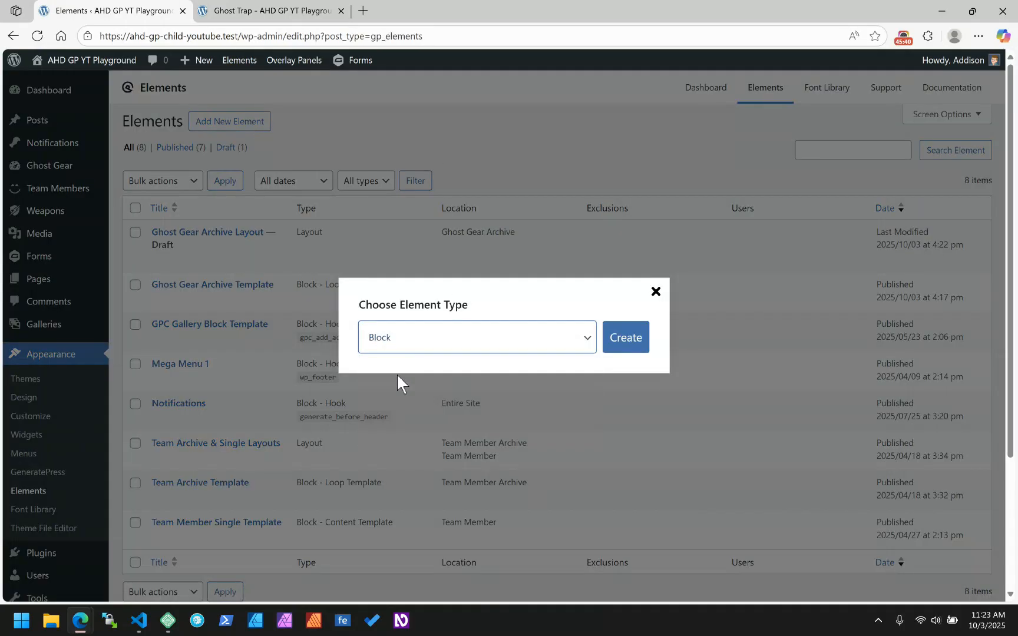
pyautogui.click(610, 350)
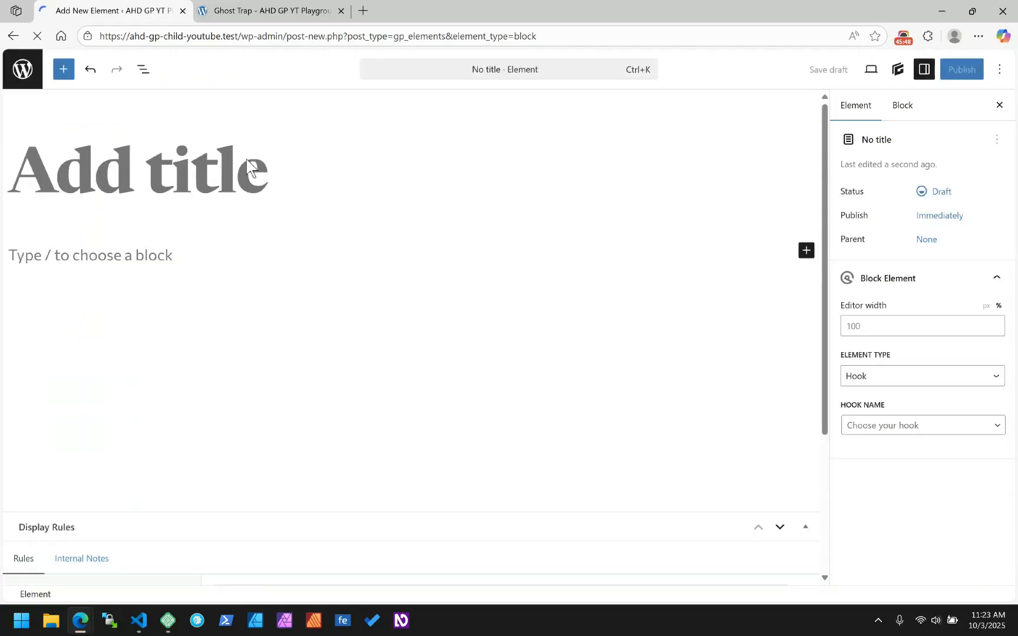
pyautogui.write('Ghost Gea')
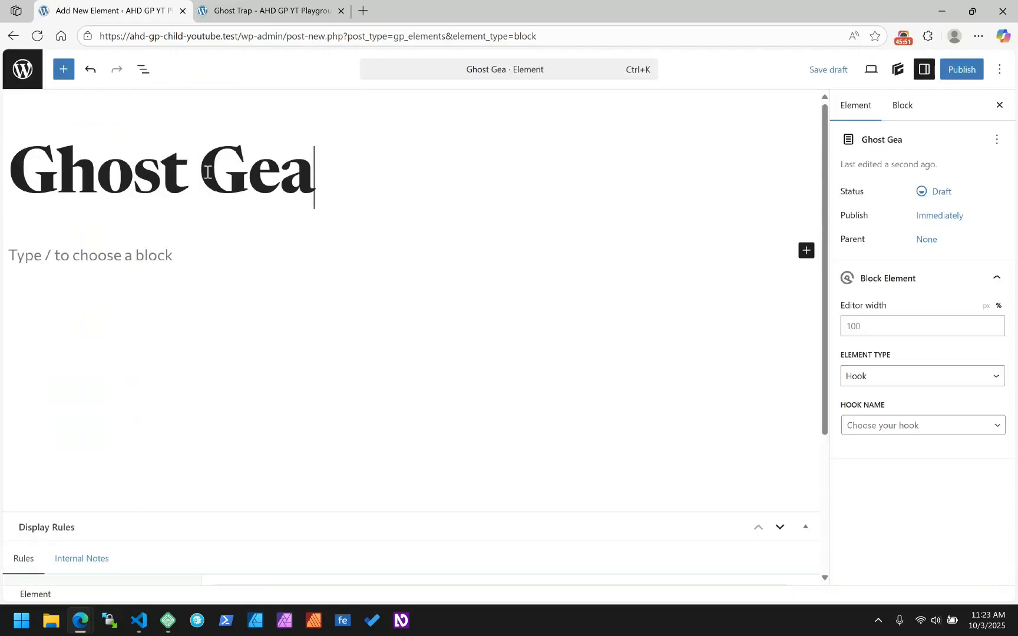
pyautogui.write('r Single Template')
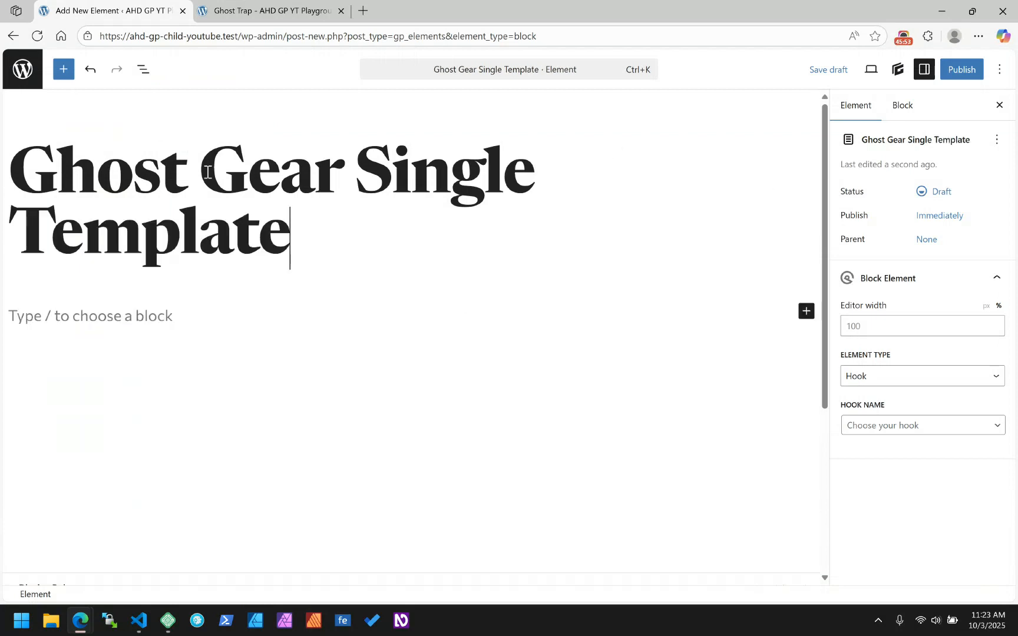
# Set the element type to Content Template and look over the ready-made templates without applying one.
pyautogui.click(892, 379)
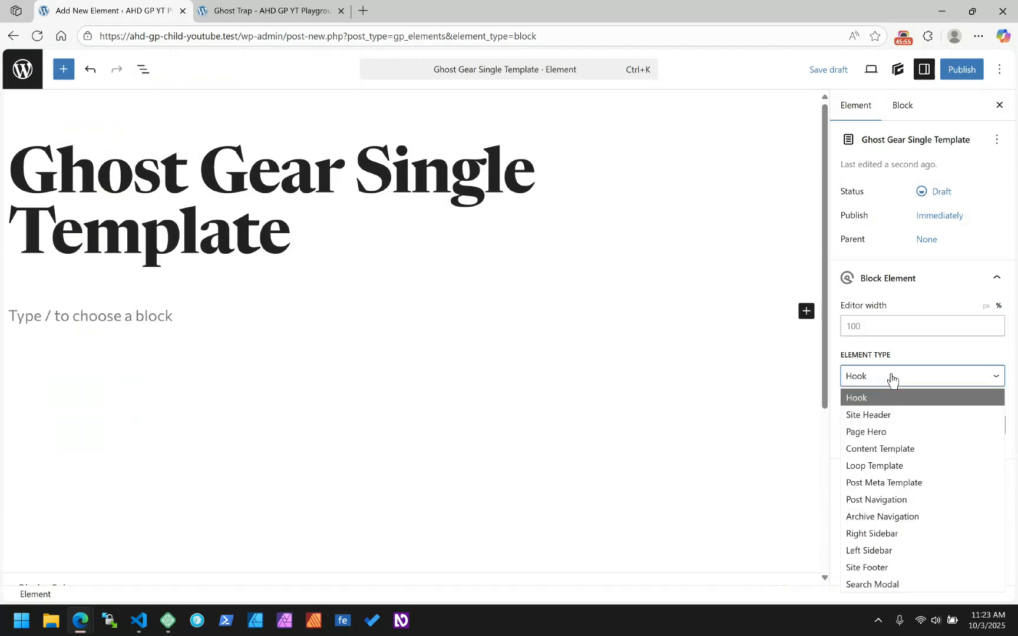
pyautogui.click(873, 450)
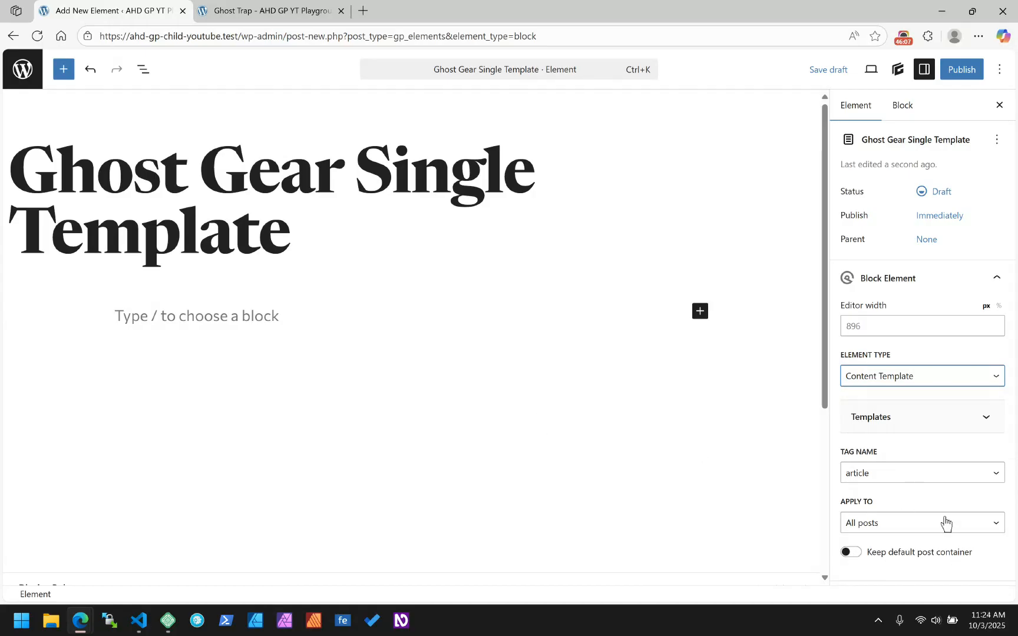
pyautogui.click(862, 416)
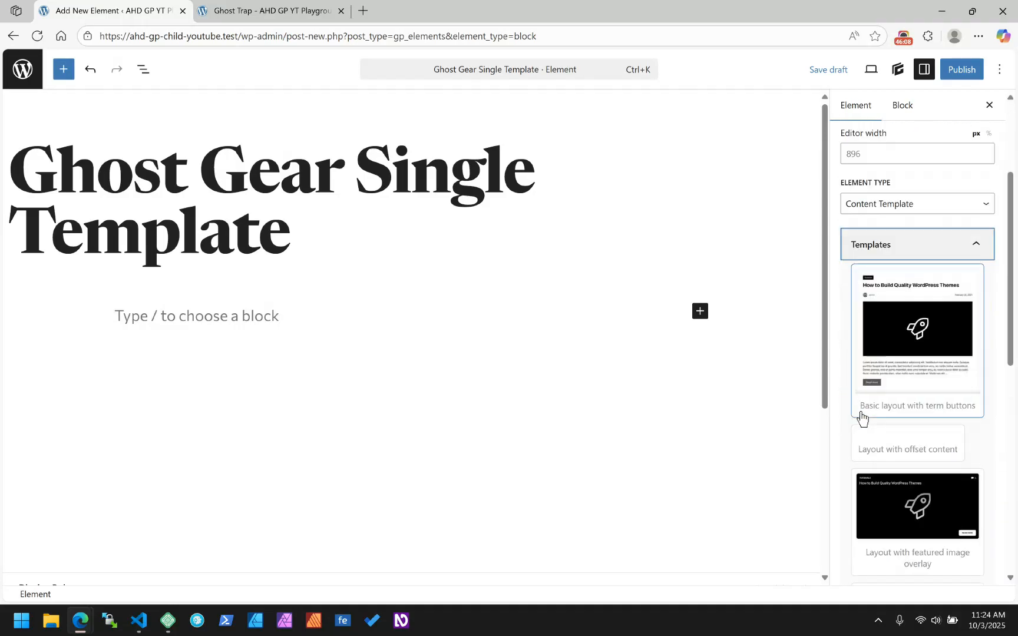
pyautogui.click(889, 234)
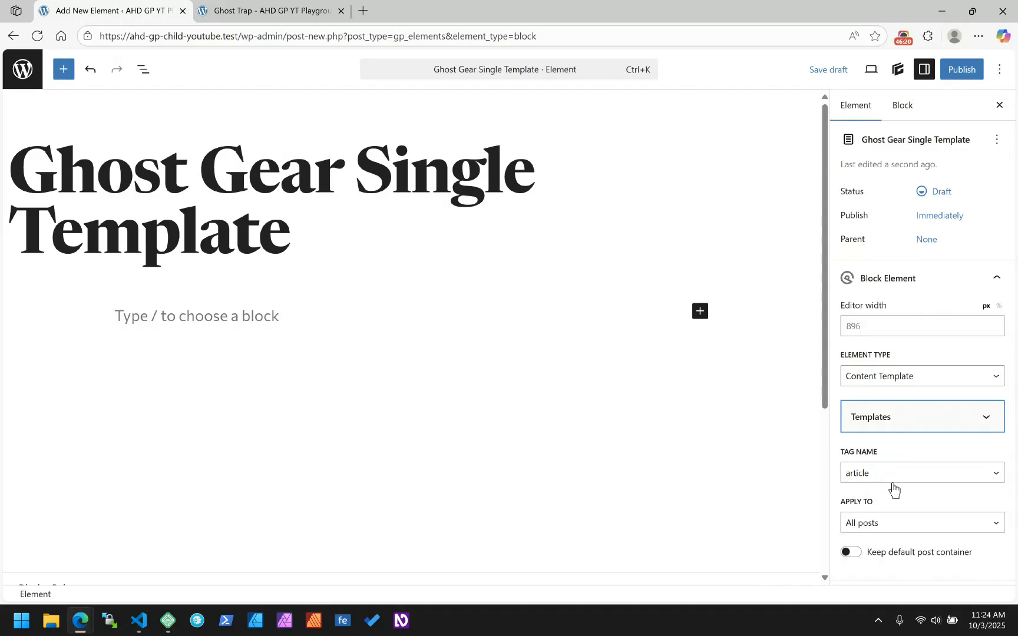
# Turn on keeping the default post container and set the editor width to 100%.
pyautogui.click(858, 554)
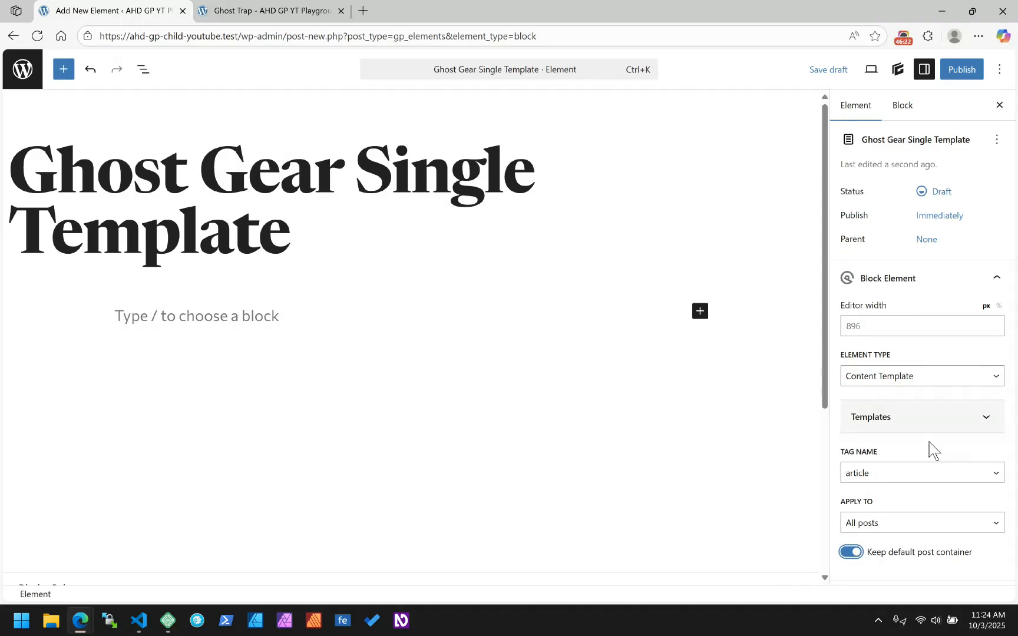
pyautogui.click(998, 308)
pyautogui.click(890, 332)
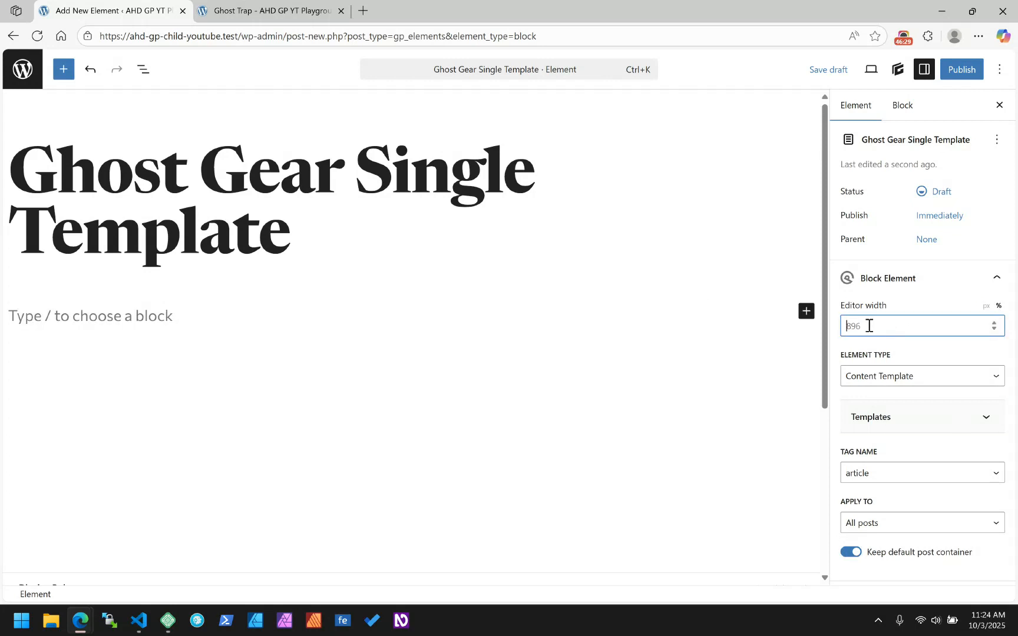
pyautogui.write('100')
# Set the template's location display rule to Ghost Gear, applying to All Ghost Gear.
pyautogui.scroll(-4, 317, 456)
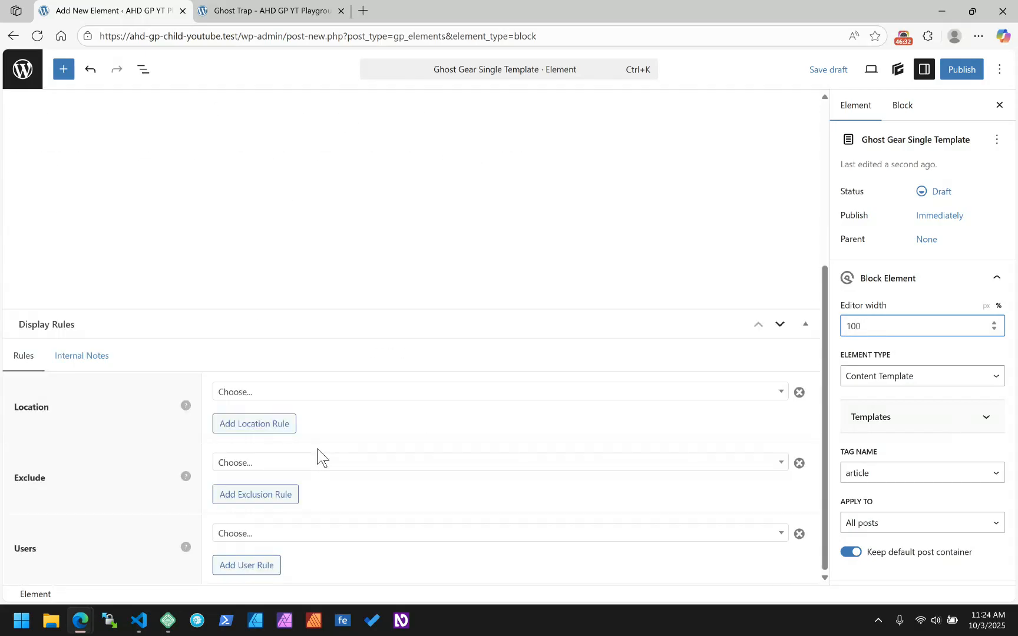
pyautogui.click(277, 392)
pyautogui.write('ghost')
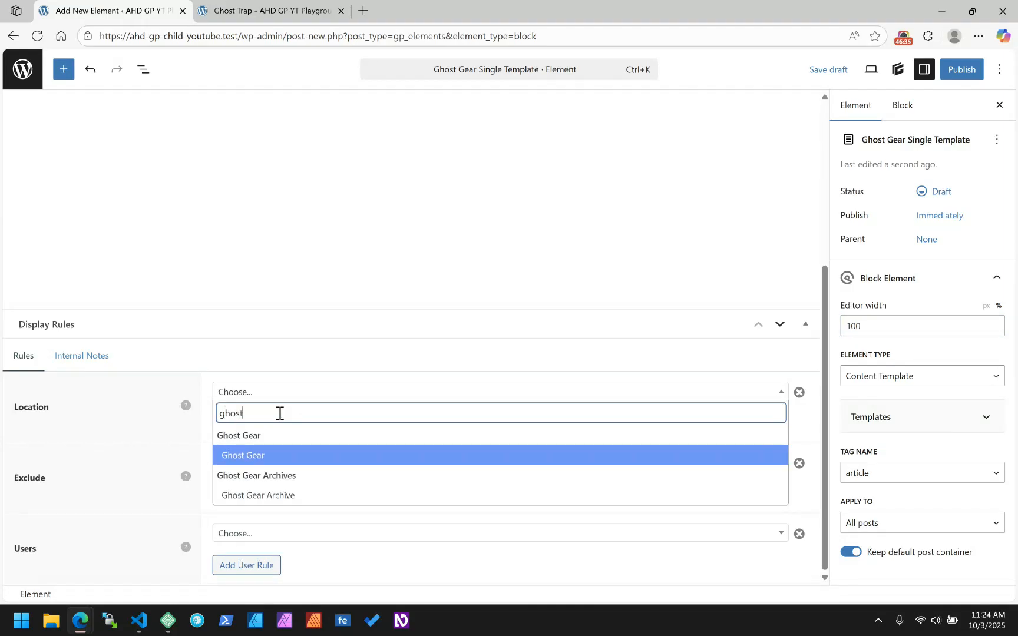
pyautogui.click(242, 455)
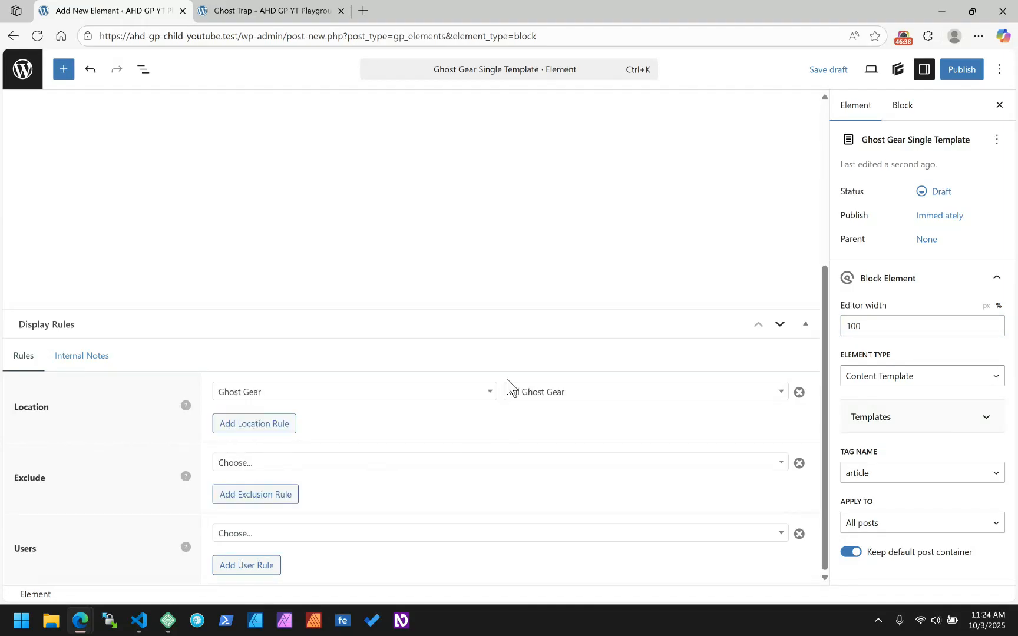
pyautogui.click(557, 394)
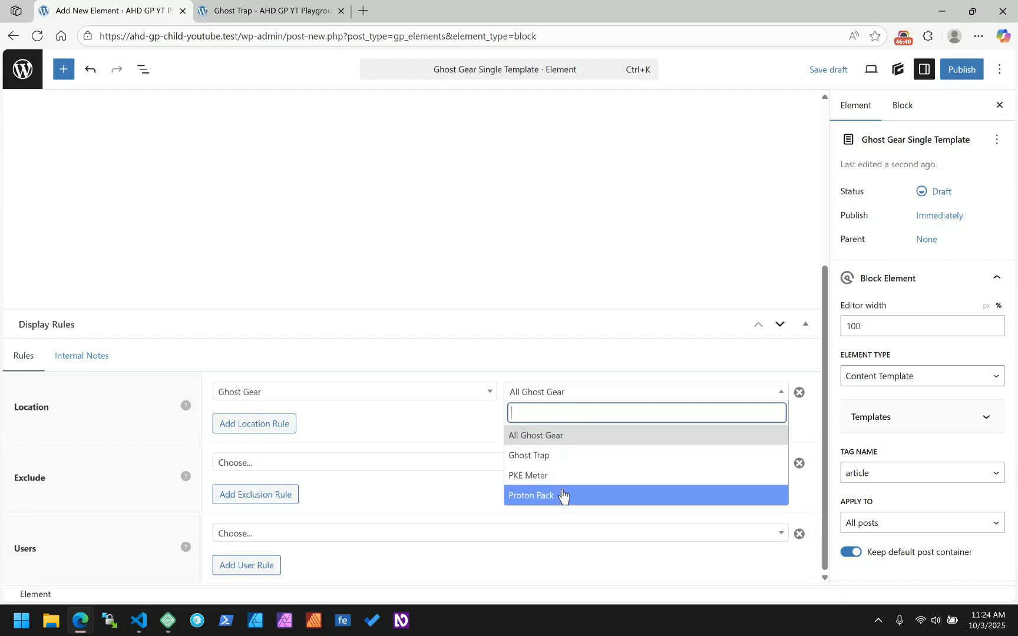
pyautogui.click(525, 352)
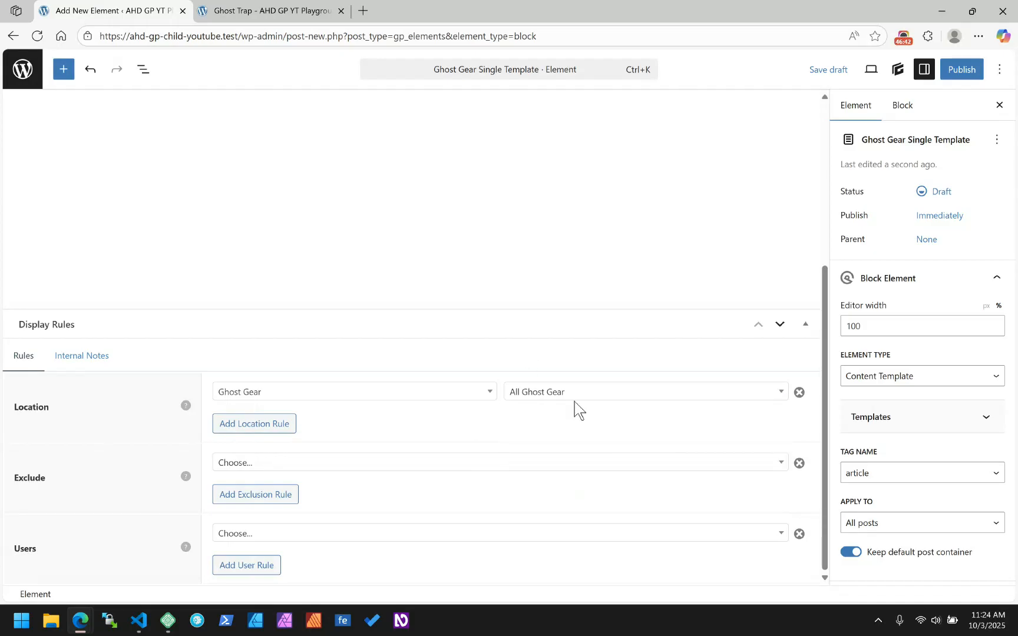
# Publish the empty single template and reload the live Ghost Trap page to check its effect.
pyautogui.scroll(5, 578, 408)
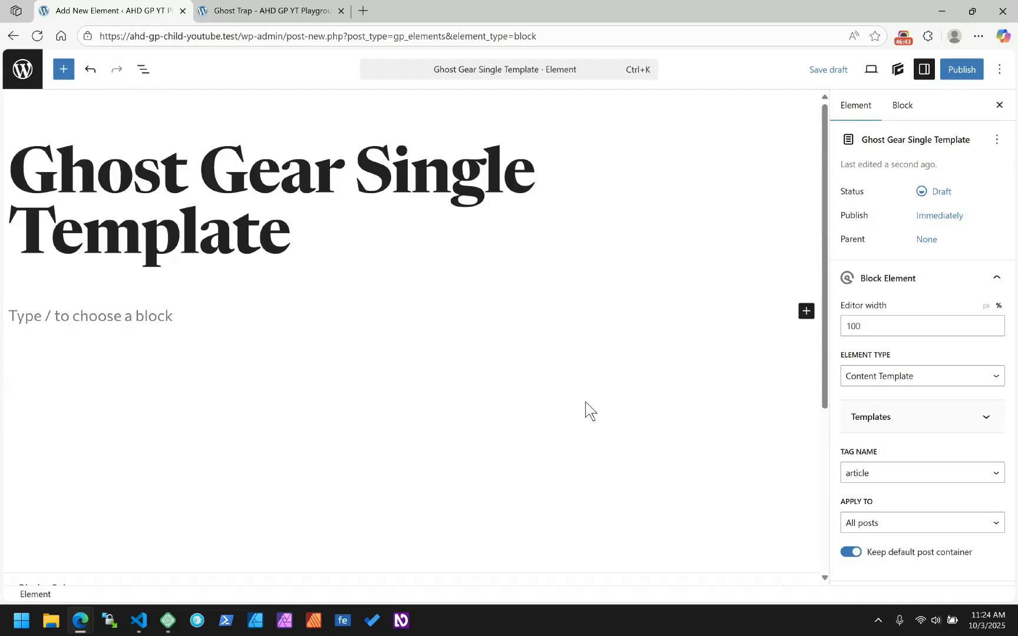
pyautogui.click(132, 325)
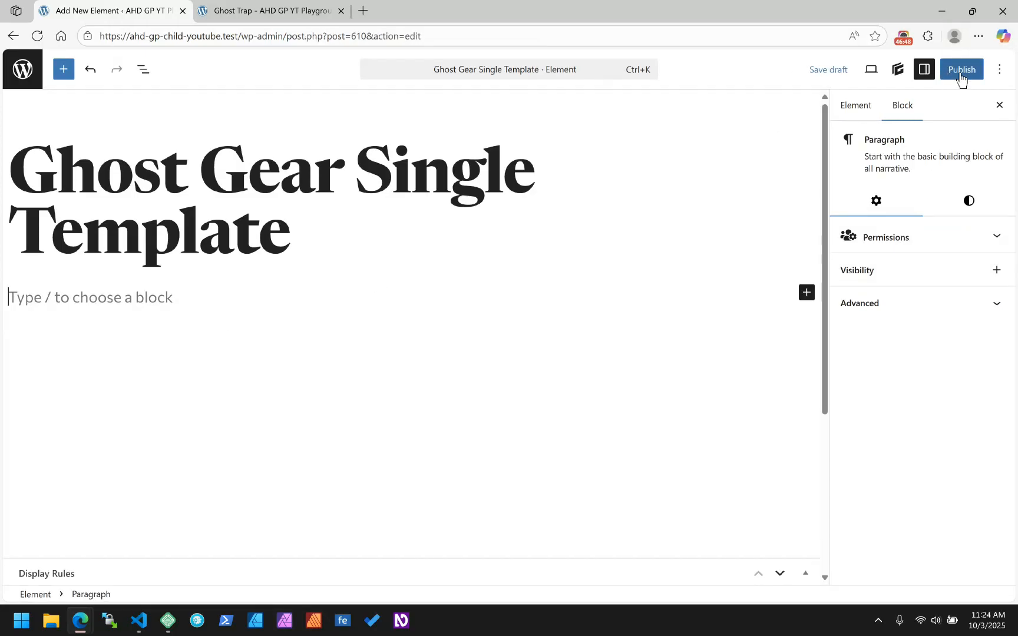
pyautogui.click(956, 72)
pyautogui.click(955, 71)
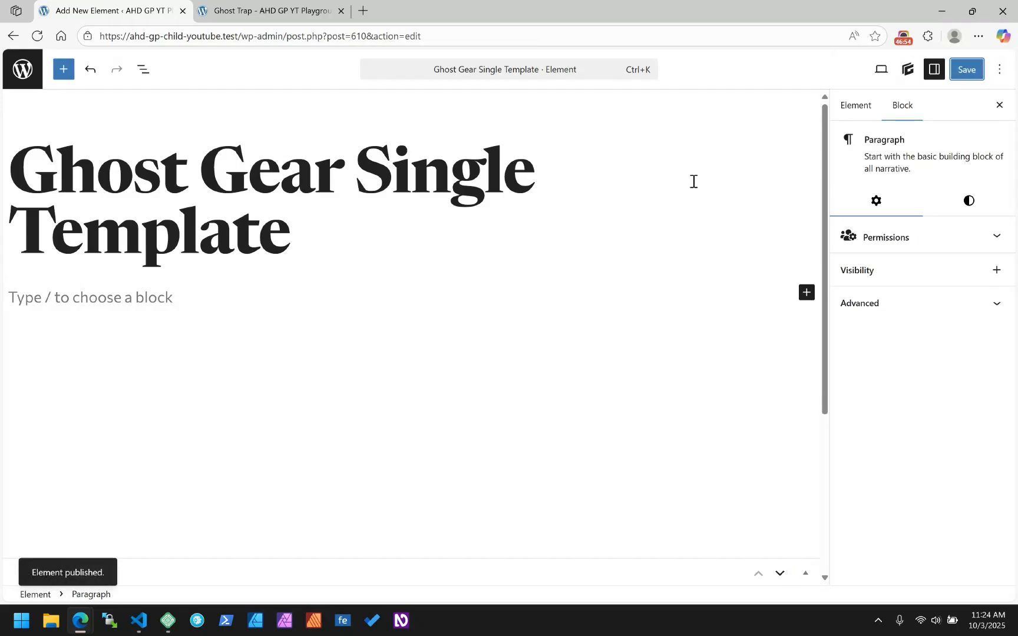
pyautogui.click(273, 12)
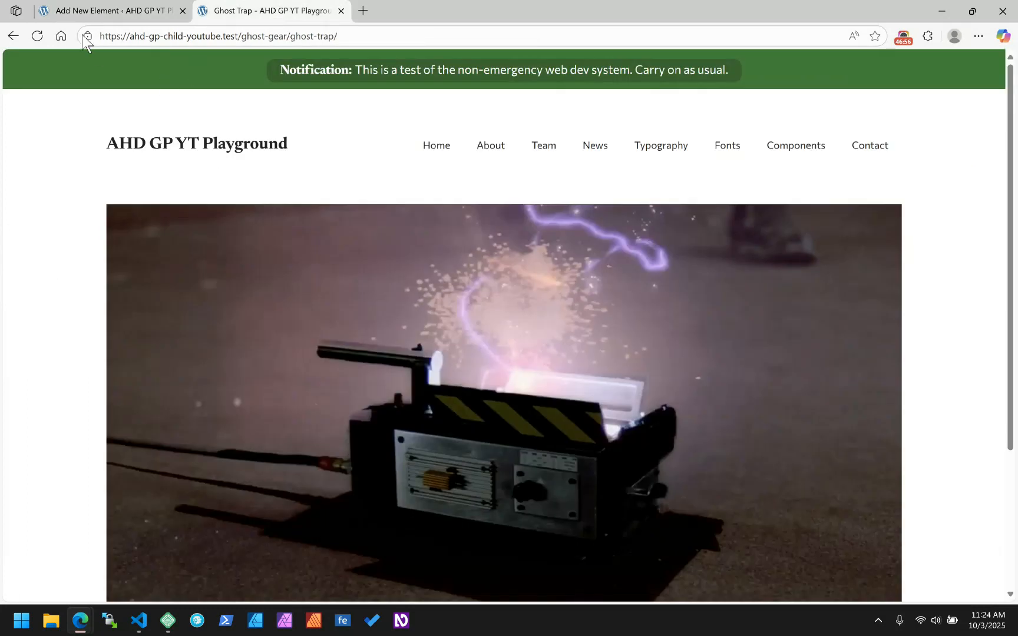
pyautogui.click(36, 36)
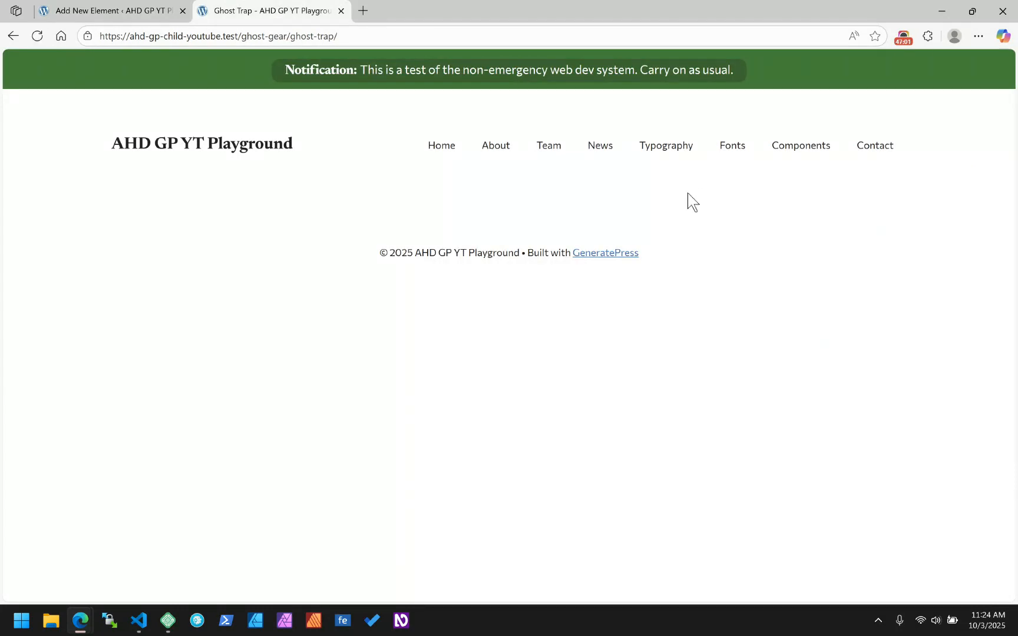
# Inspect the blank Ghost Trap page's markup, expanding the site-content and content-area containers down to the main element.
pyautogui.rightClick(443, 196)
pyautogui.click(510, 509)
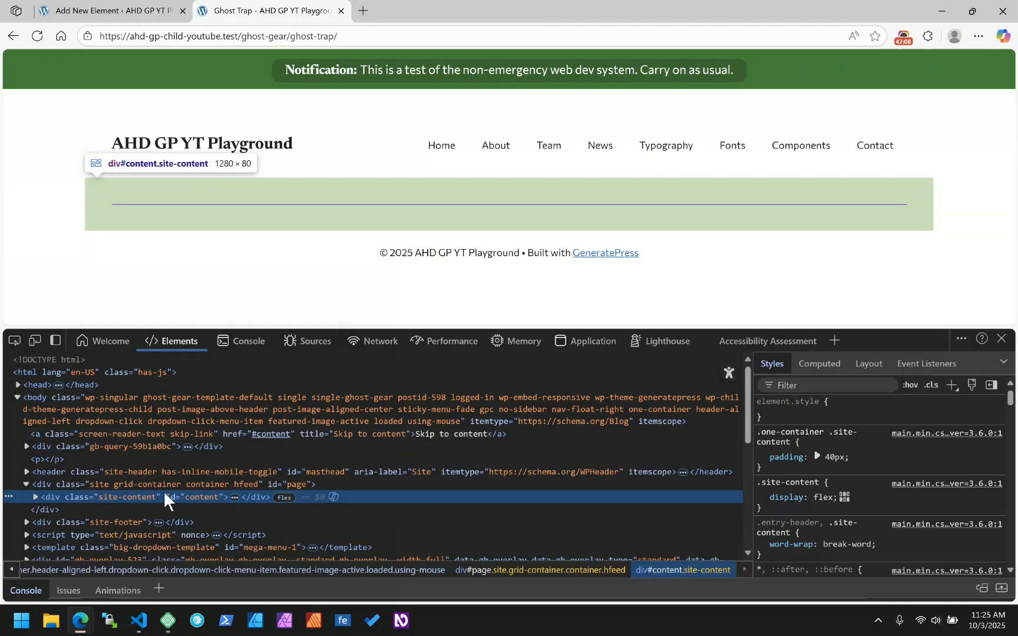
pyautogui.click(34, 497)
pyautogui.click(41, 510)
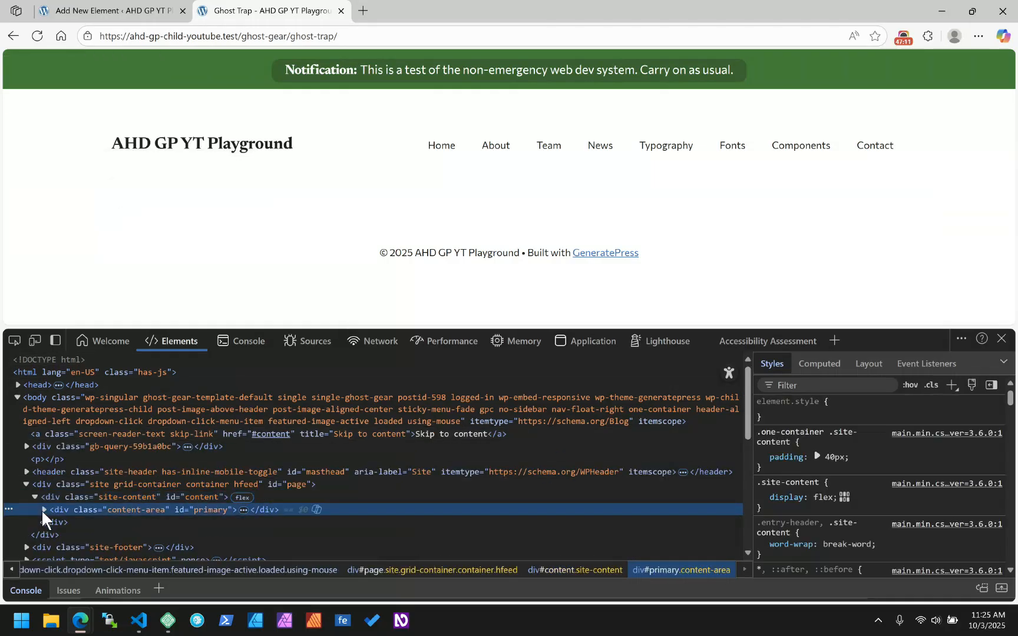
pyautogui.click(43, 509)
pyautogui.scroll(-2, 61, 514)
pyautogui.click(53, 389)
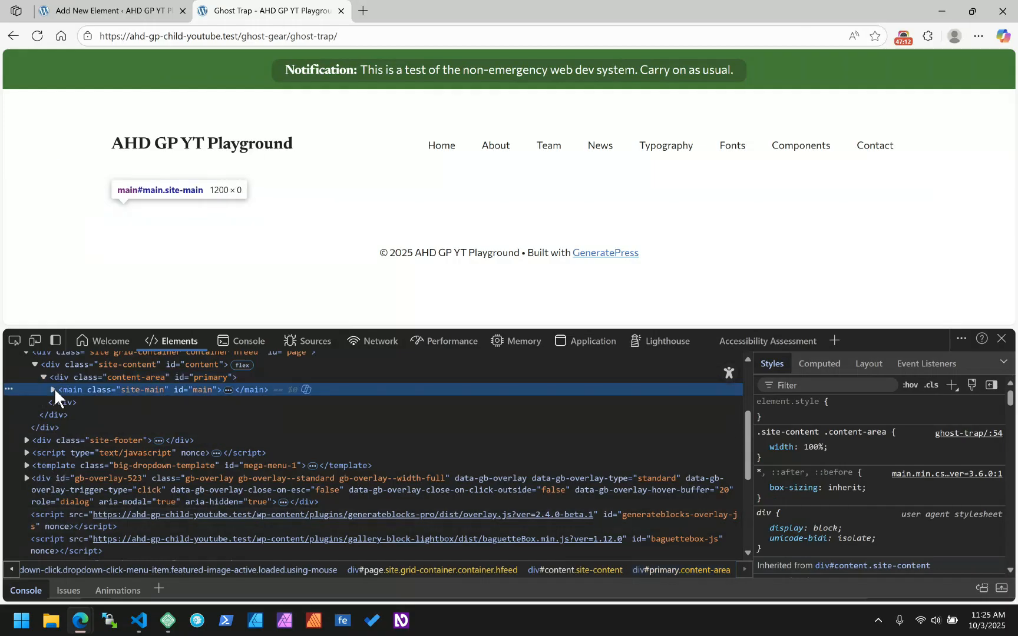
# Expand the main element and its article in the Ghost Trap page's markup to examine the nested containers.
pyautogui.click(53, 390)
pyautogui.click(63, 402)
pyautogui.click(62, 403)
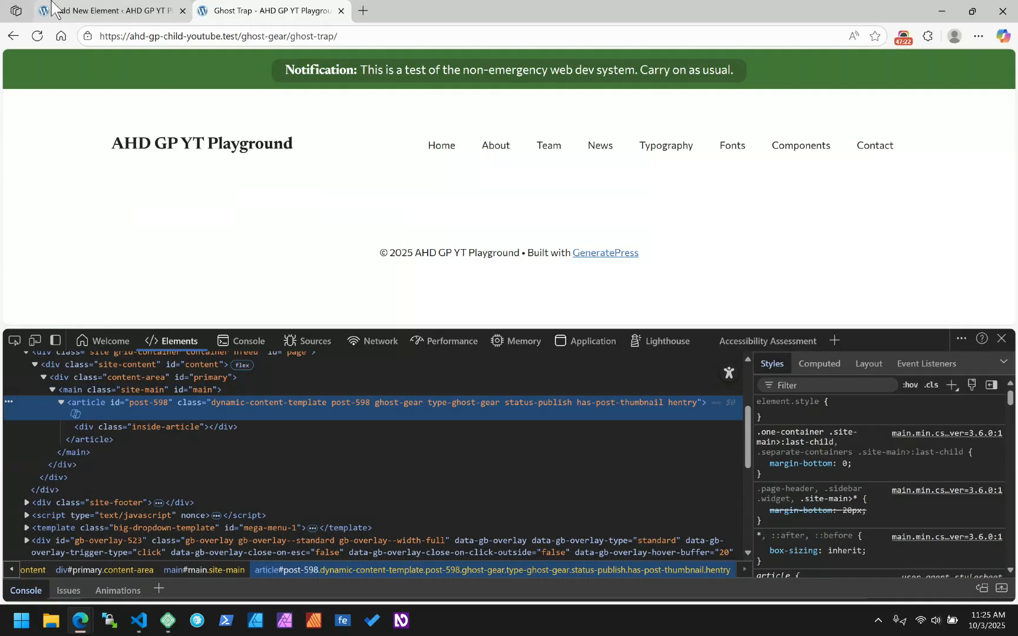
# Turn off Keep default post container in the Ghost Gear Single Template's Block Element settings and save the element.
pyautogui.click(32, 10)
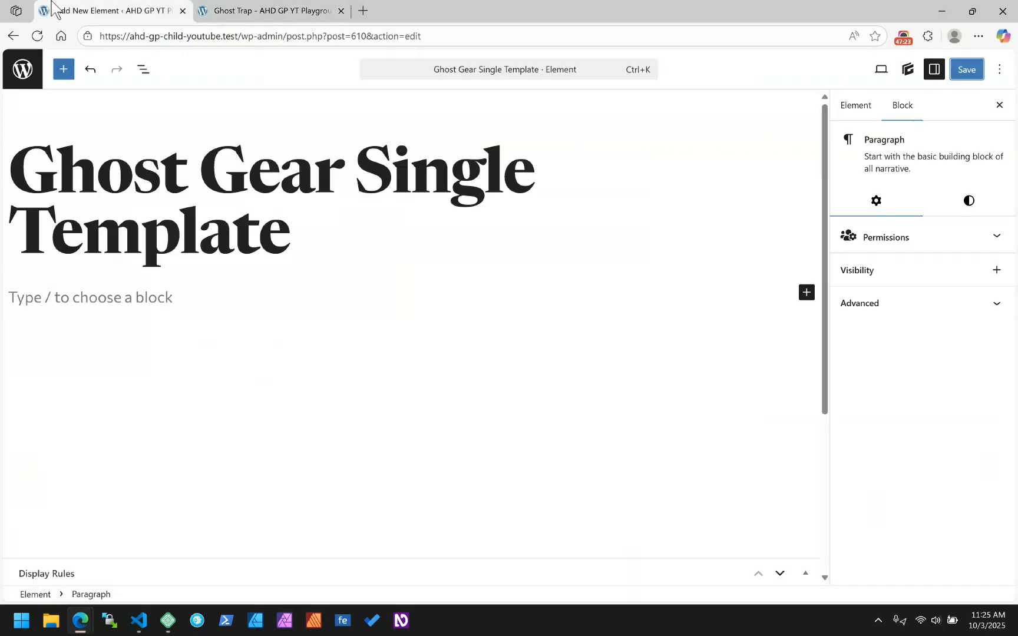
pyautogui.click(855, 108)
pyautogui.scroll(-1, 937, 421)
pyautogui.click(853, 560)
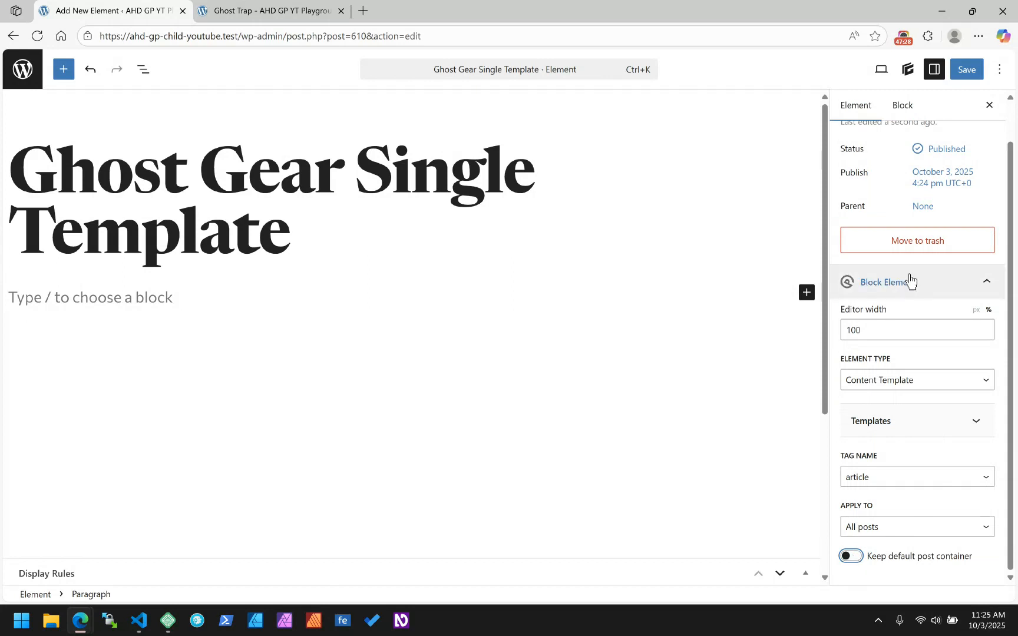
pyautogui.click(967, 71)
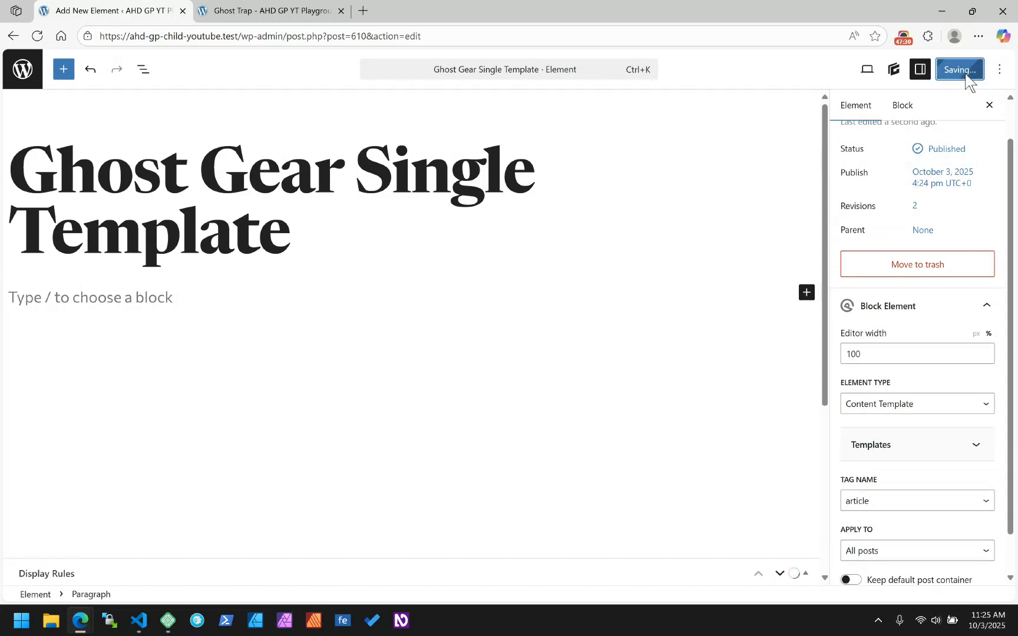
# Reload the Ghost Trap page and expand the content-area and main elements to examine the article markup.
pyautogui.click(263, 10)
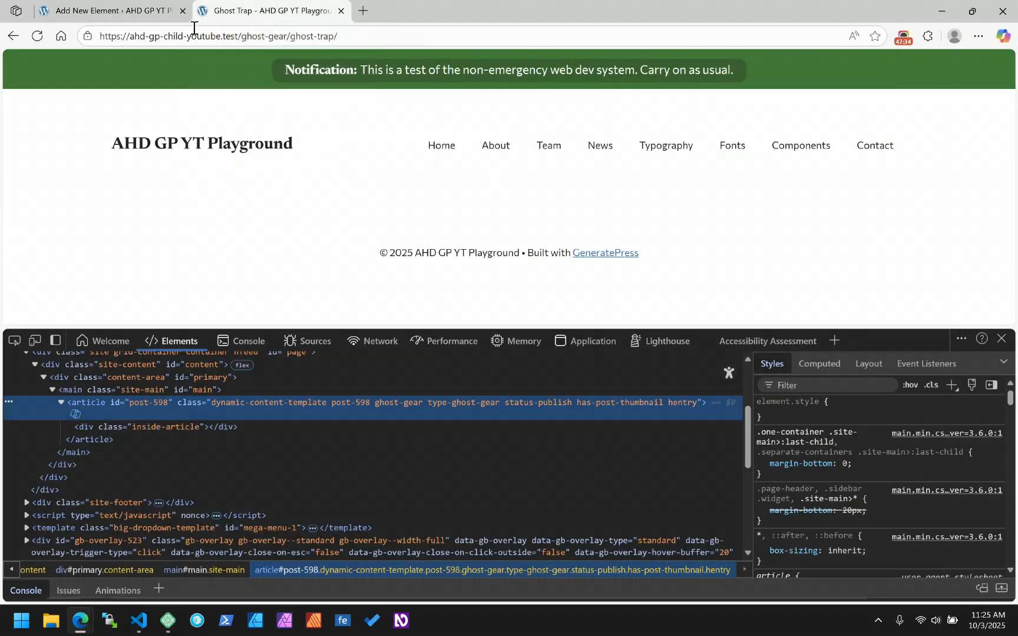
pyautogui.hotkey('ctrl', 'r')
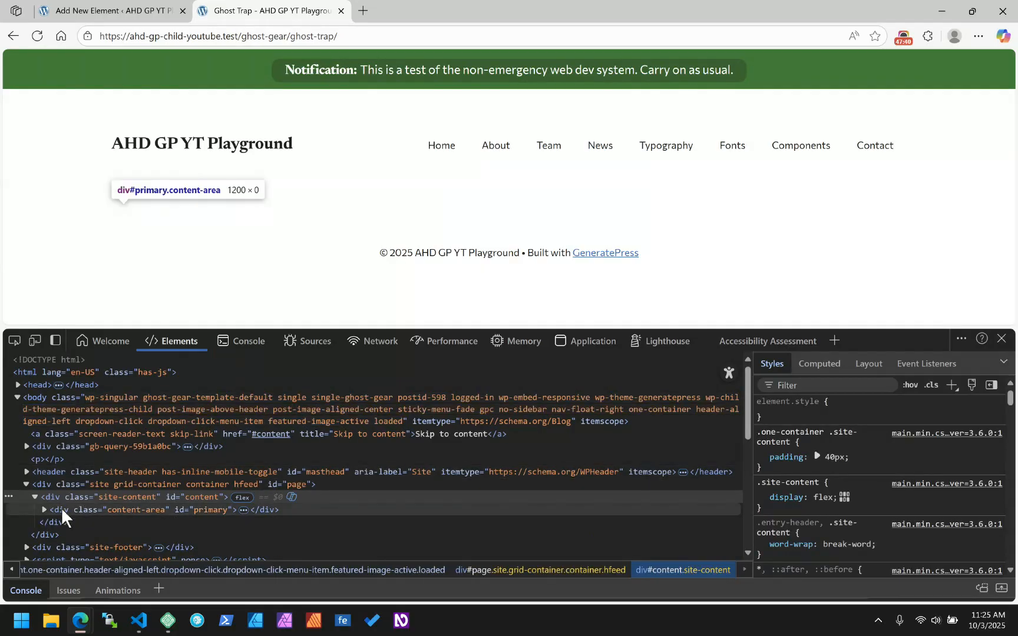
pyautogui.click(56, 509)
pyautogui.click(43, 510)
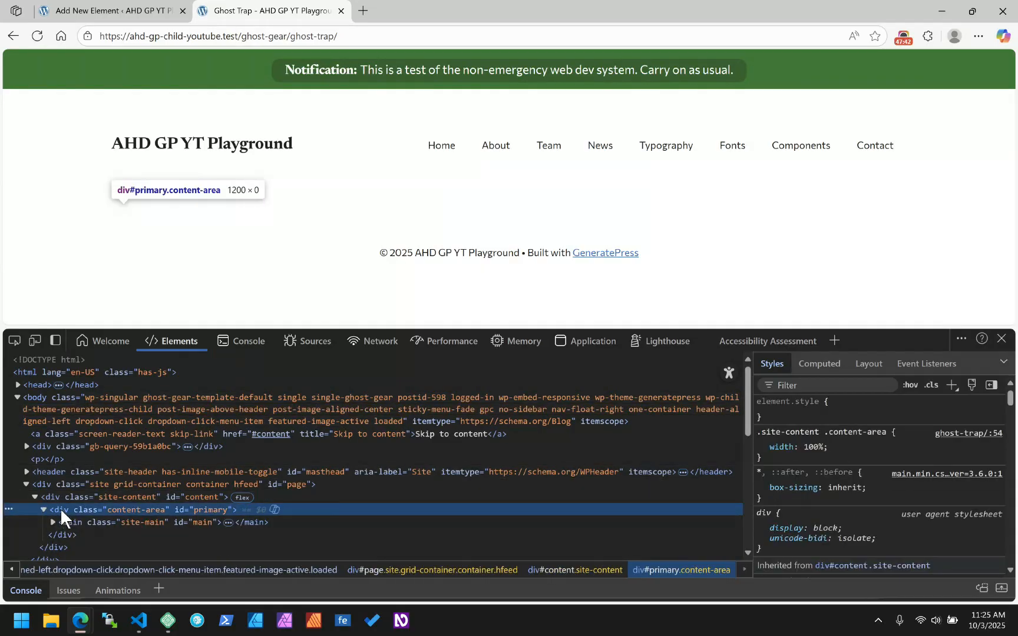
pyautogui.click(52, 521)
pyautogui.click(53, 521)
pyautogui.scroll(-1, 92, 516)
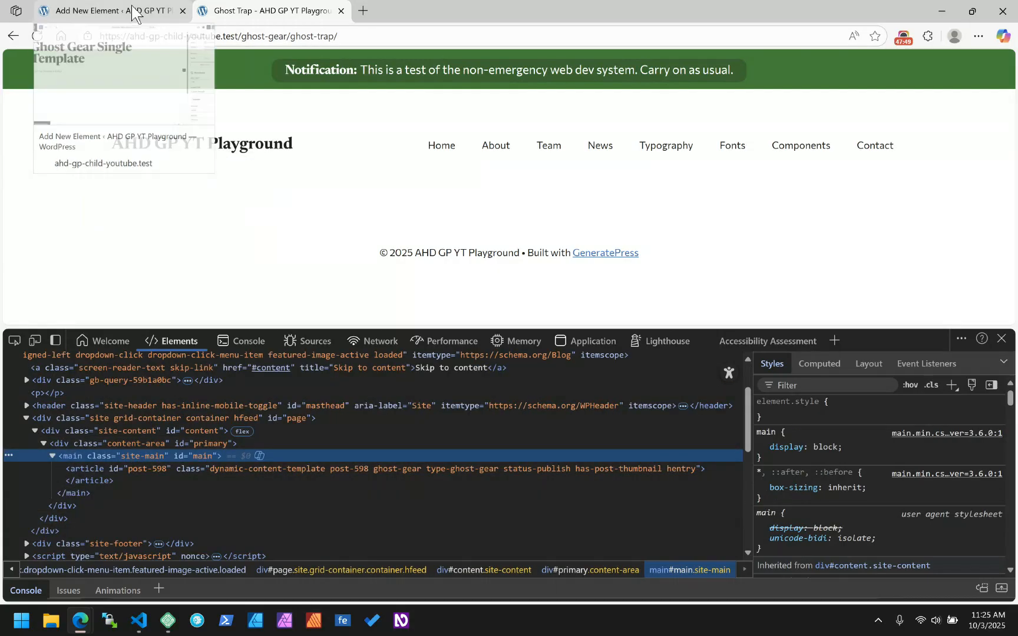
# Open a second copy of the Ghost Trap page in a new browser tab using its copied address.
pyautogui.click(254, 41)
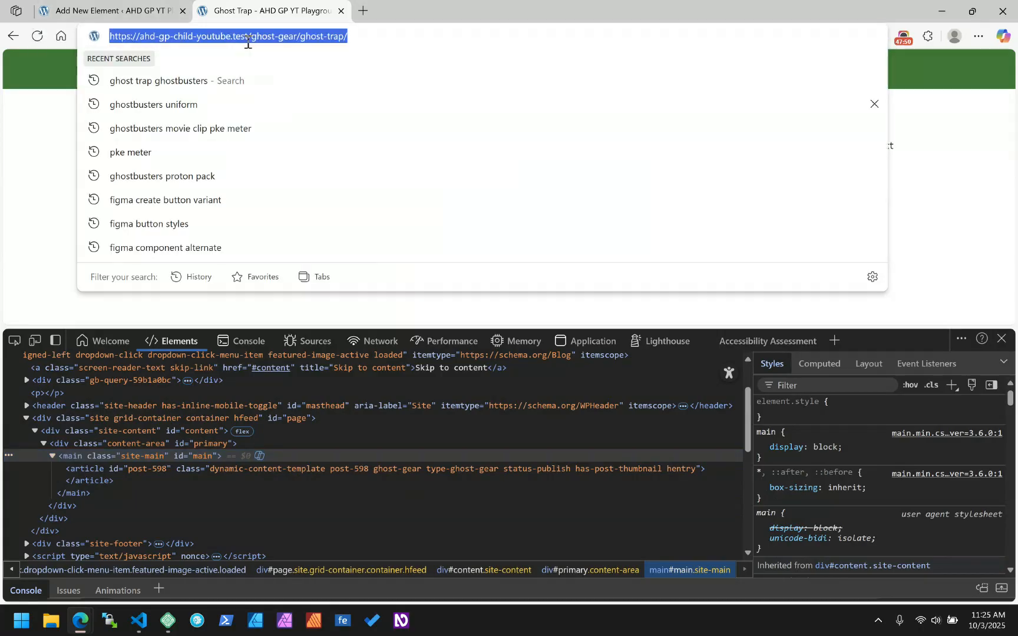
pyautogui.hotkey('ctrl', 'c')
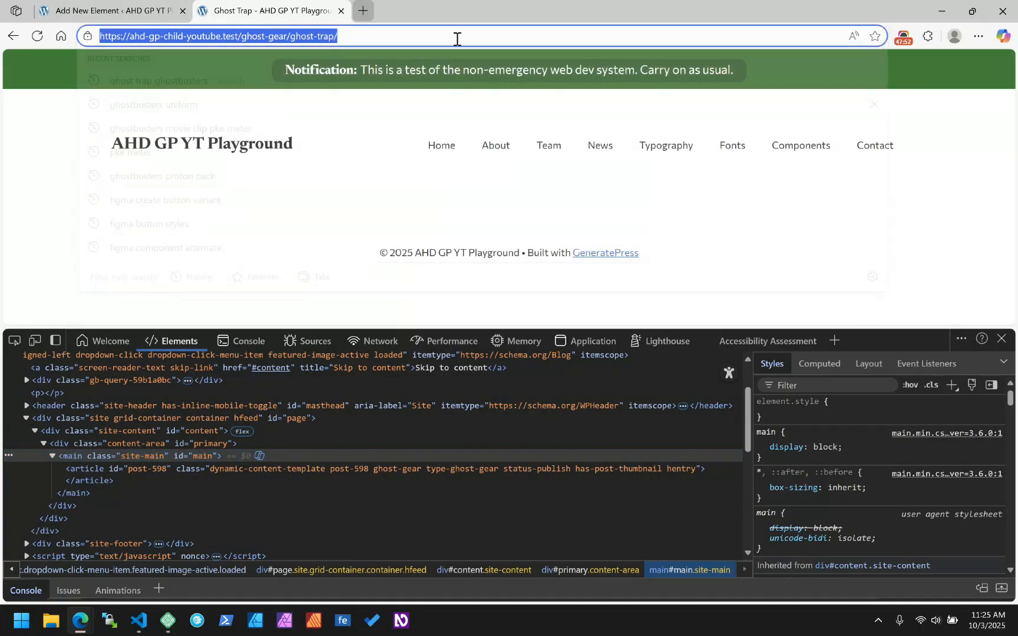
pyautogui.hotkey('ctrl', 't')
pyautogui.hotkey('ctrl', 'v')
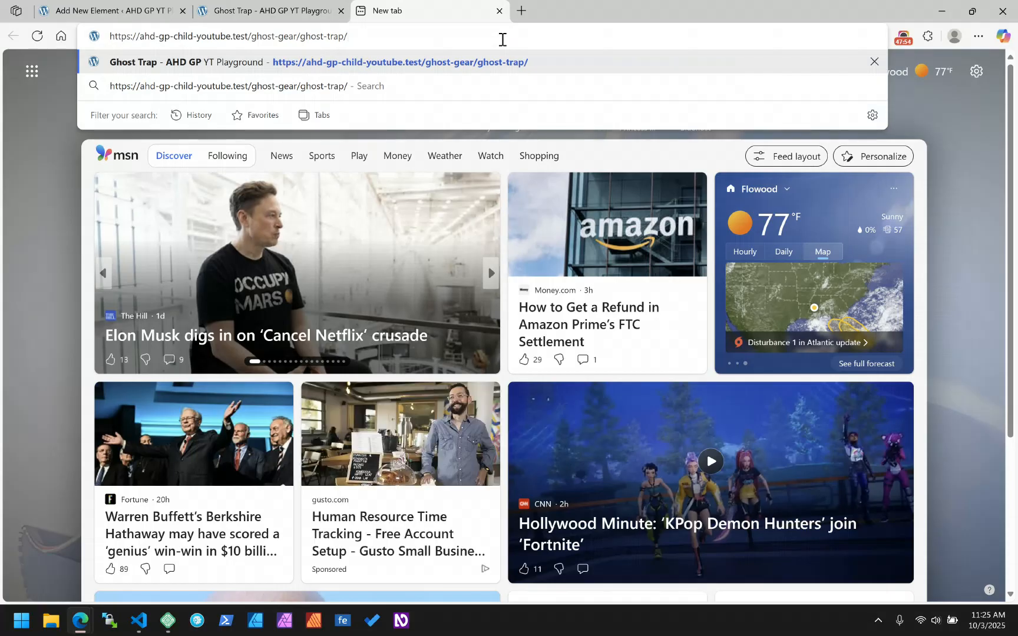
pyautogui.press('Return')
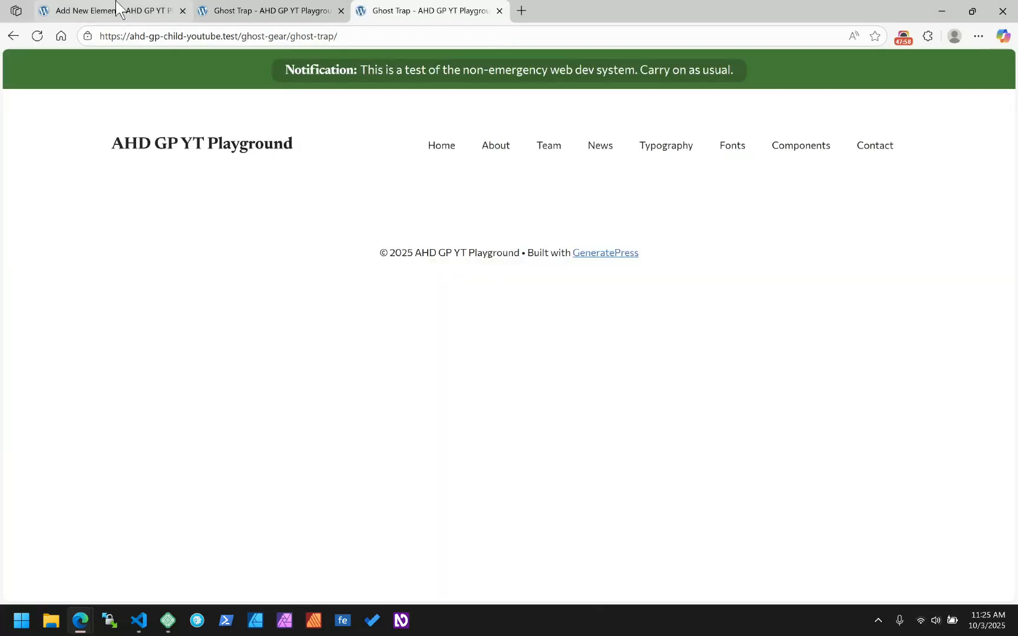
# Turn Keep default post container back on for the Ghost Gear Single Template and save the element.
pyautogui.click(118, 9)
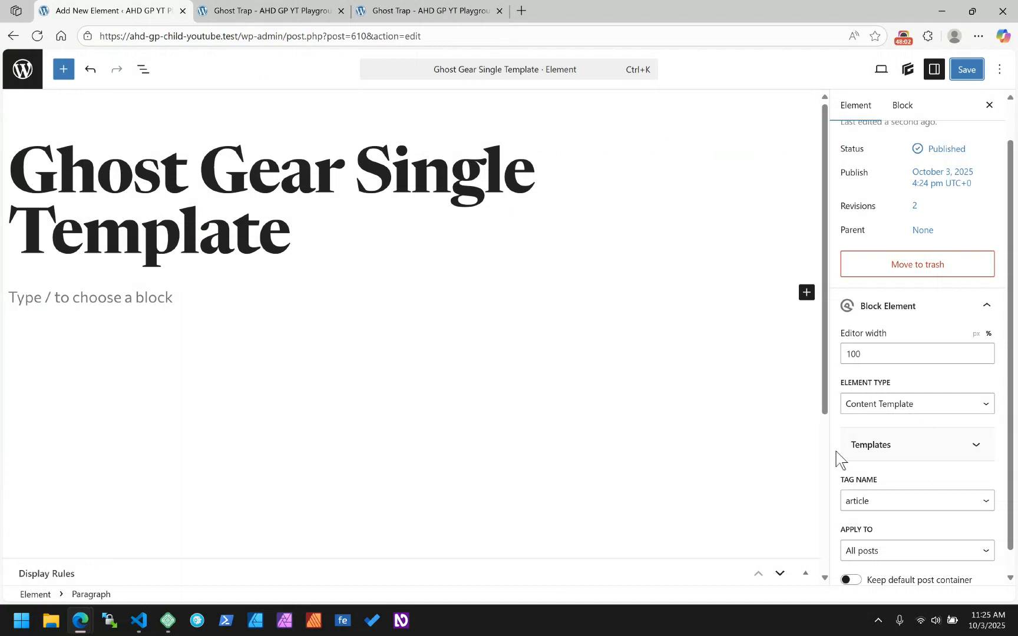
pyautogui.scroll(-2, 849, 566)
pyautogui.click(852, 557)
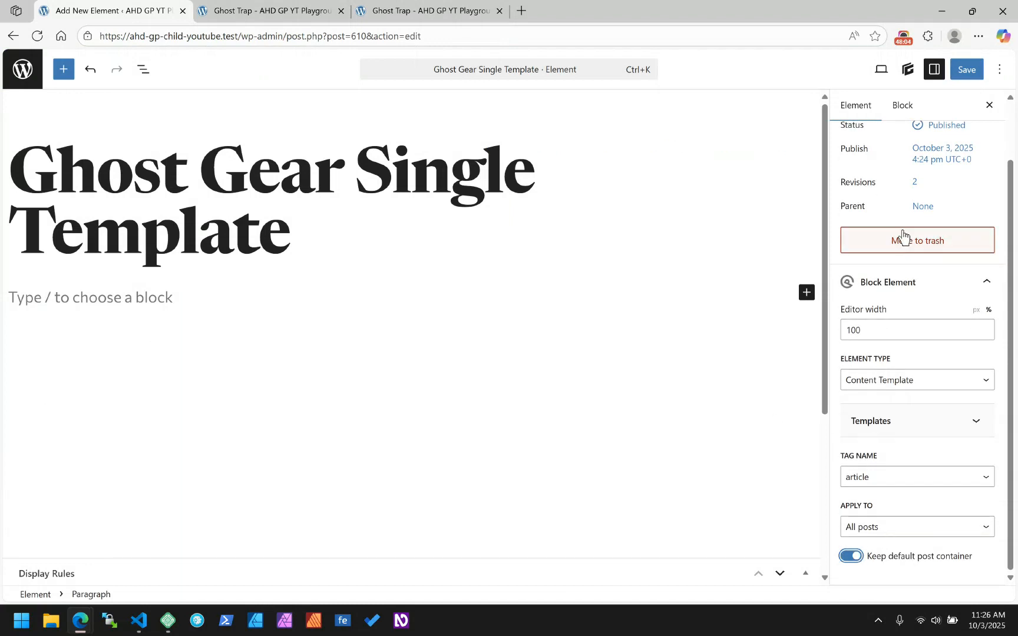
pyautogui.click(967, 71)
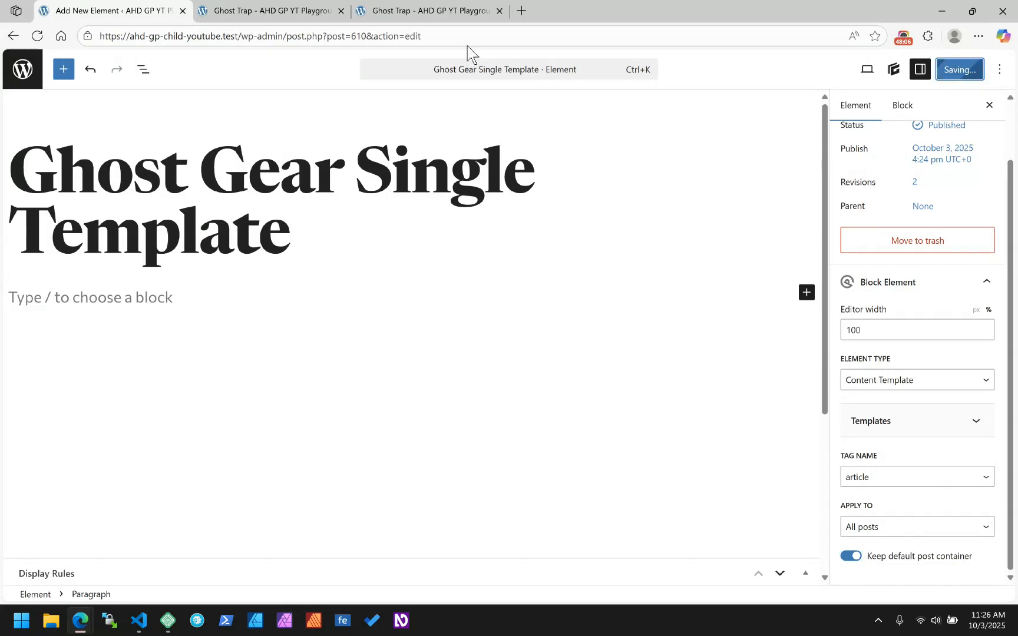
# Reload the second copy of the Ghost Trap page and inspect its empty content area.
pyautogui.click(260, 13)
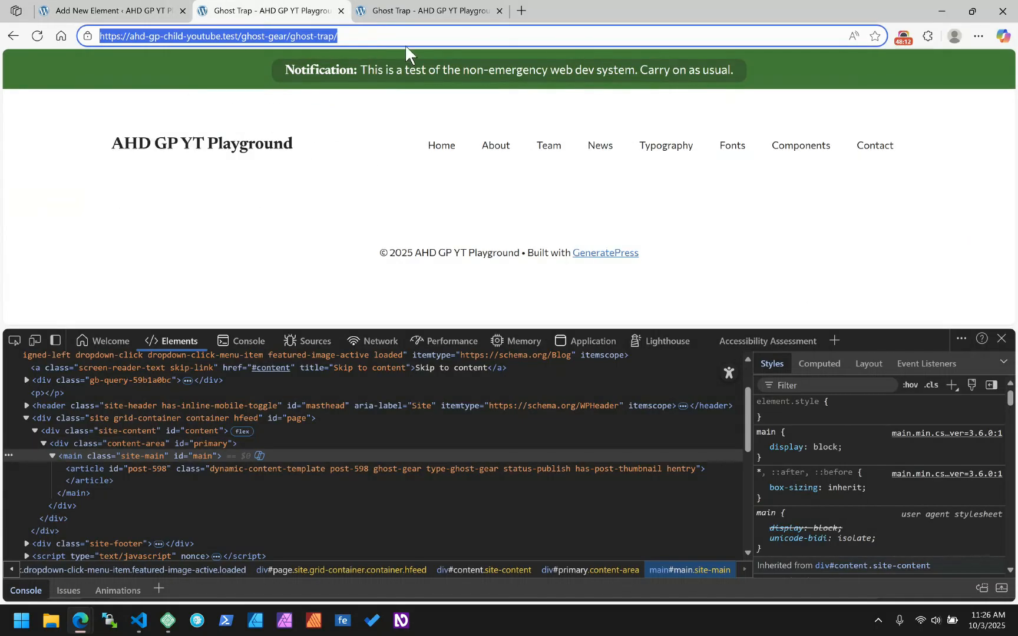
pyautogui.click(401, 15)
pyautogui.click(38, 36)
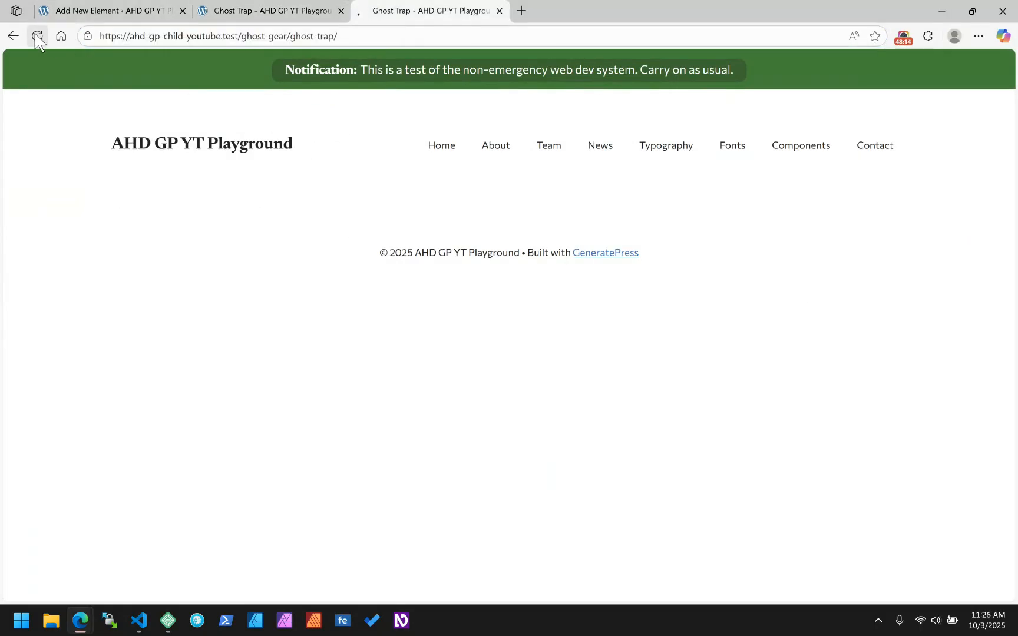
pyautogui.rightClick(437, 208)
pyautogui.click(501, 508)
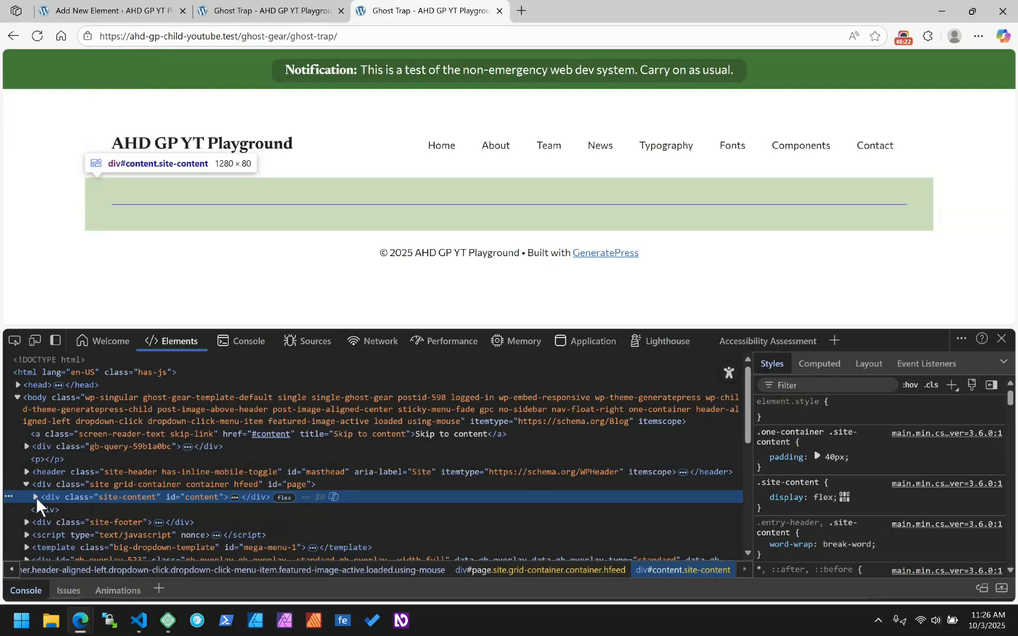
# Expand the second copy's markup from site-content down to the post article to examine its inner container.
pyautogui.click(36, 497)
pyautogui.click(44, 509)
pyautogui.click(52, 522)
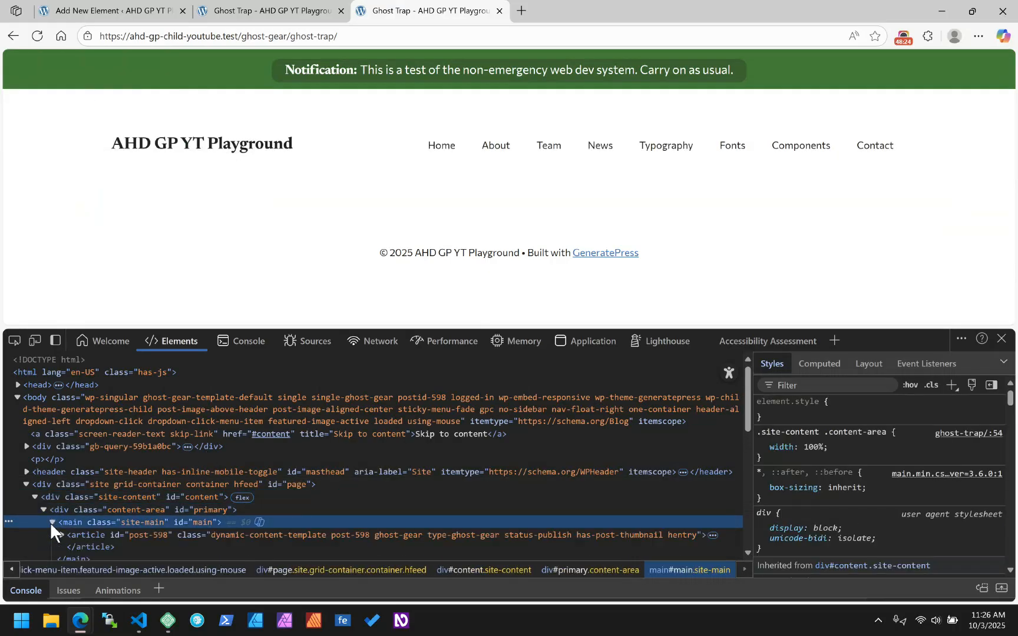
pyautogui.click(60, 536)
pyautogui.scroll(-2, 106, 530)
pyautogui.scroll(1, 159, 522)
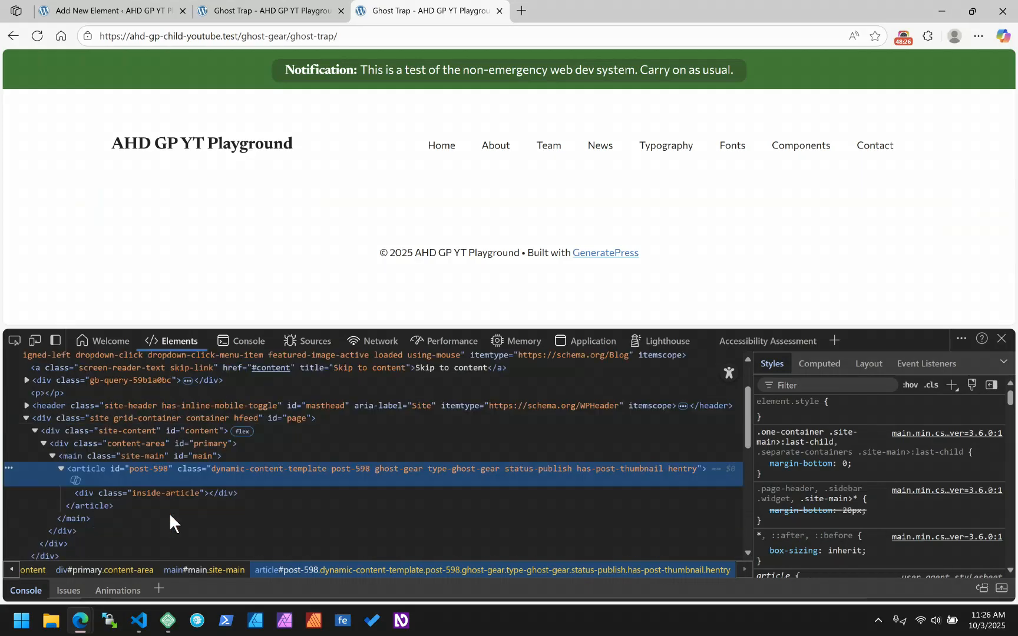
# Compare the article markup in the two Ghost Trap tabs, selecting the page container div in each as reference.
pyautogui.click(264, 10)
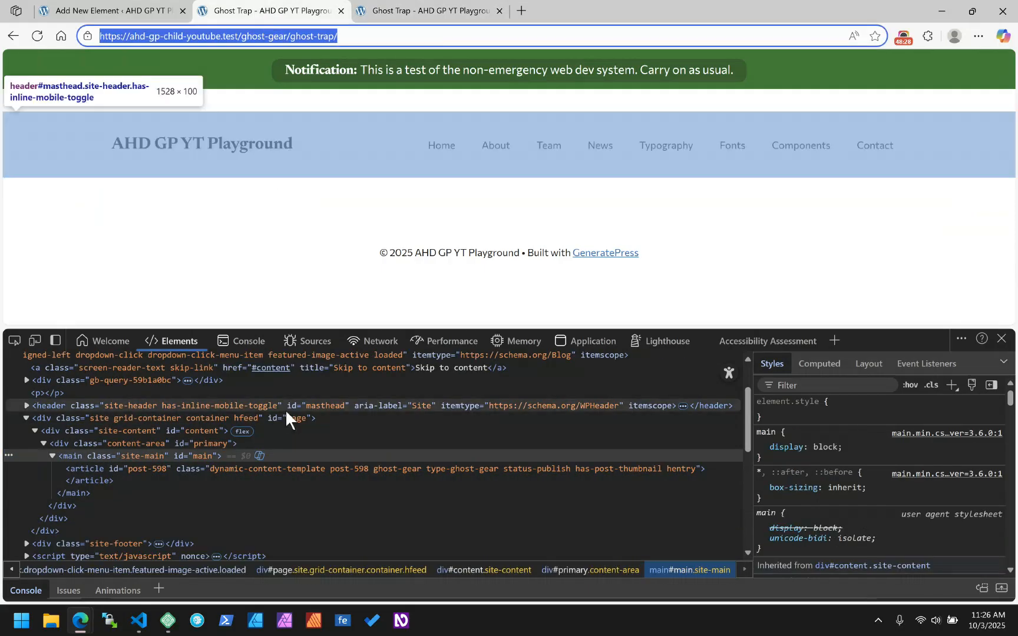
pyautogui.click(373, 9)
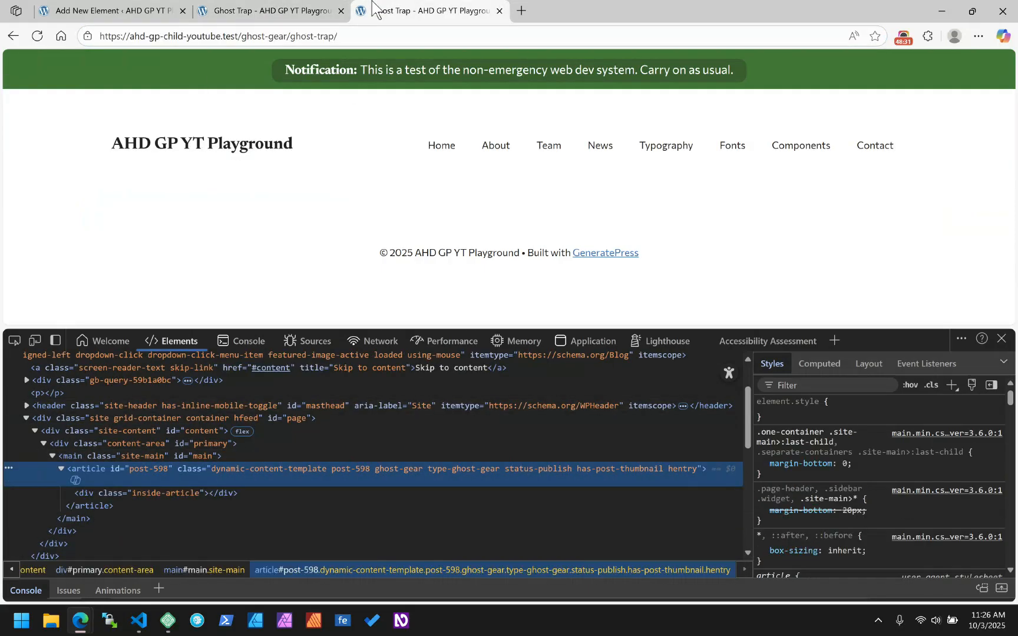
pyautogui.click(262, 14)
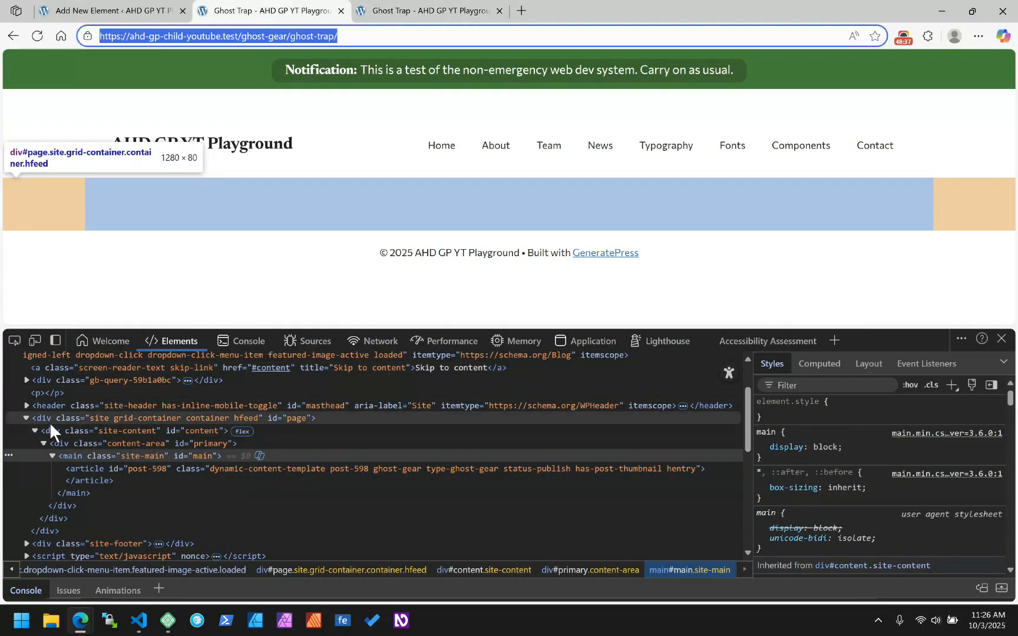
pyautogui.click(50, 418)
pyautogui.click(439, 9)
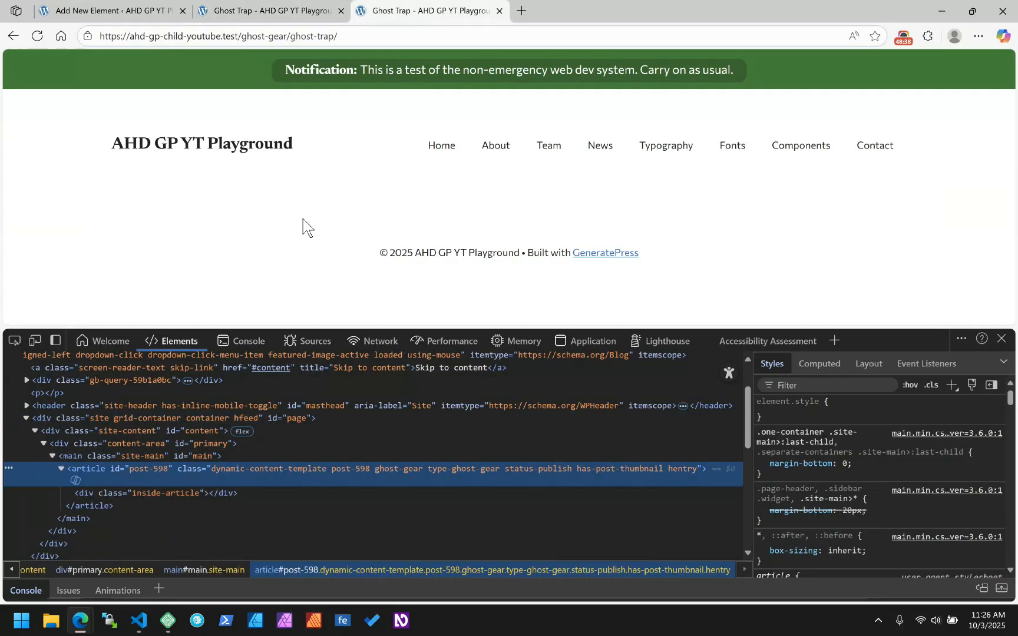
pyautogui.click(45, 415)
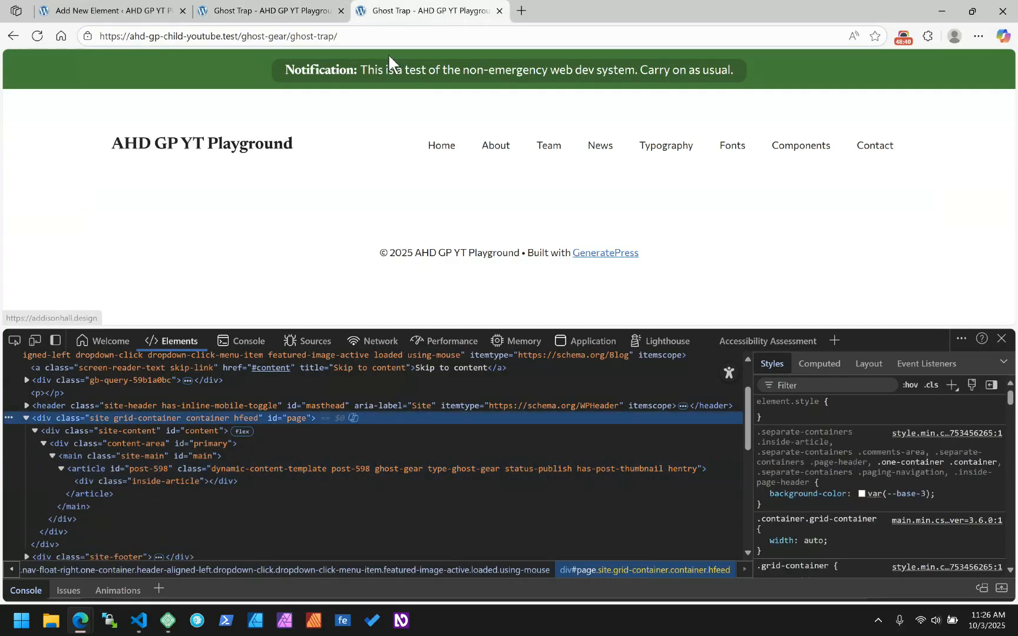
pyautogui.click(284, 4)
pyautogui.click(386, 5)
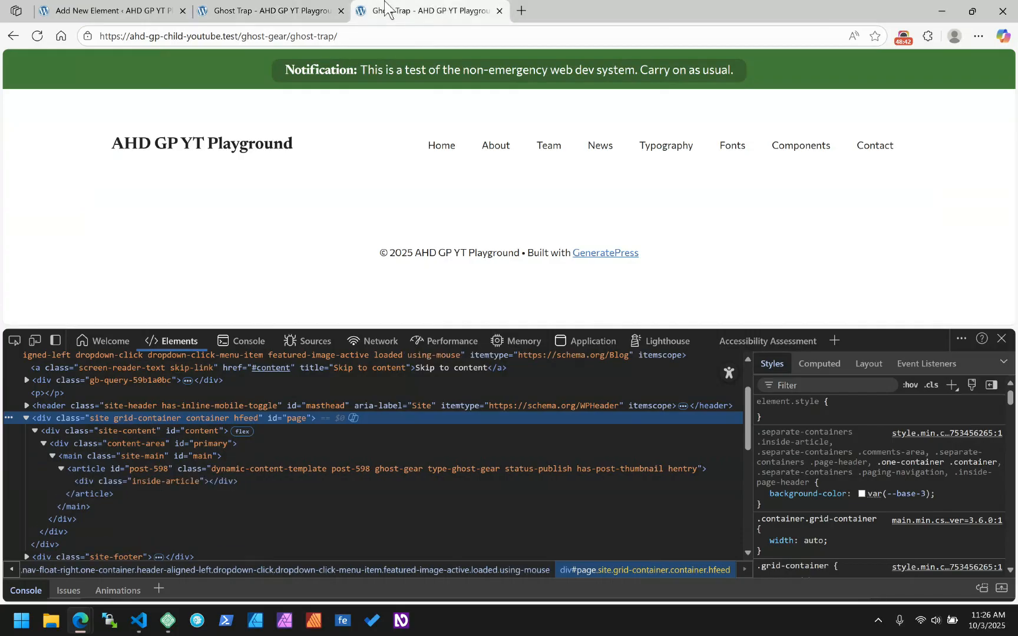
pyautogui.click(265, 7)
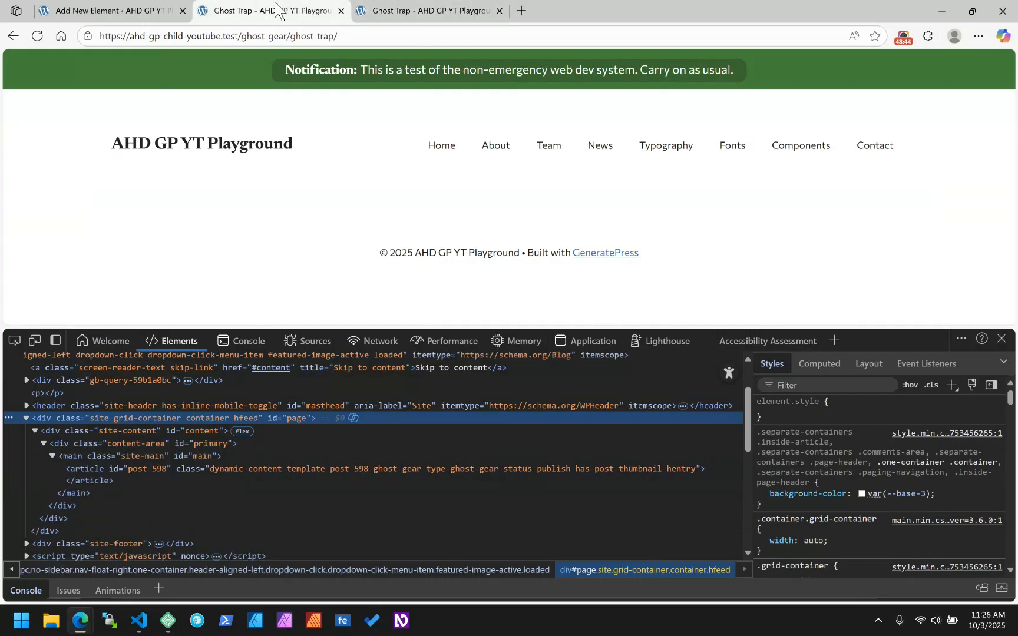
pyautogui.click(360, 7)
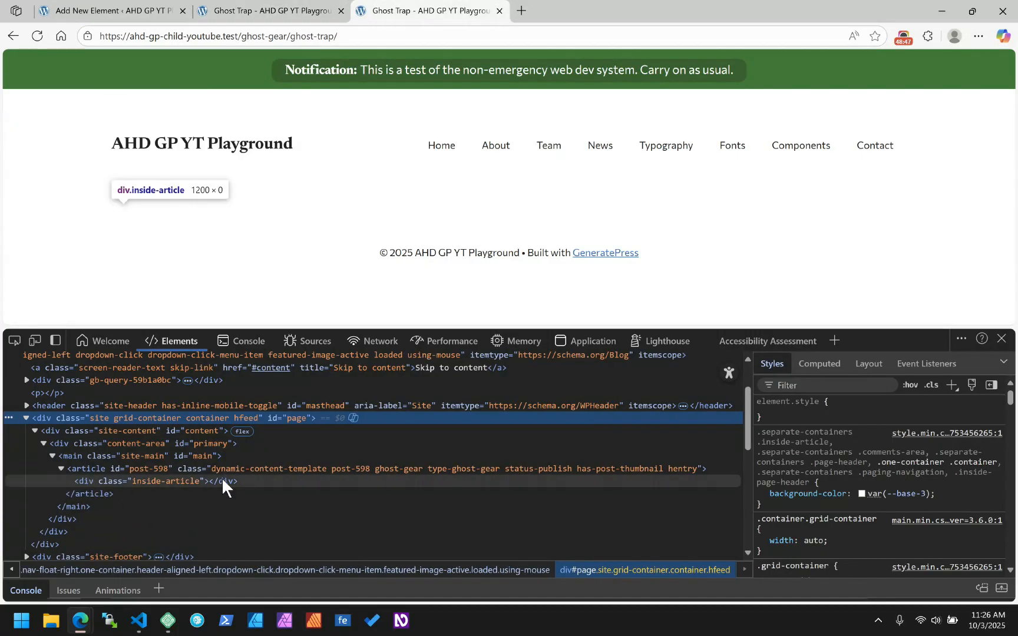
pyautogui.click(288, 12)
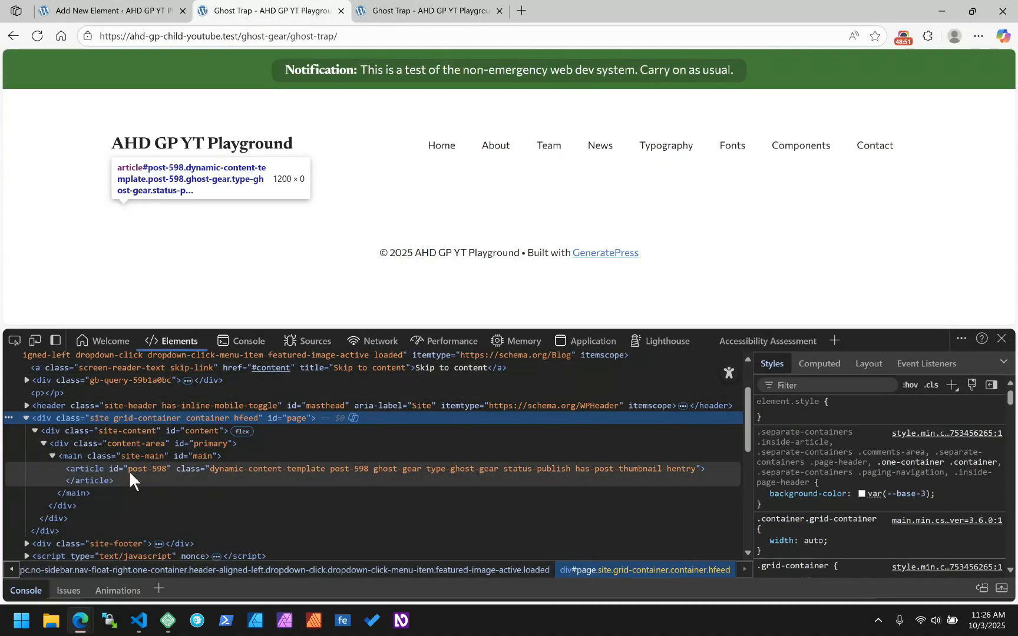
# Close the second Ghost Trap tab and insert a Container block into the Ghost Gear Single Template.
pyautogui.click(139, 11)
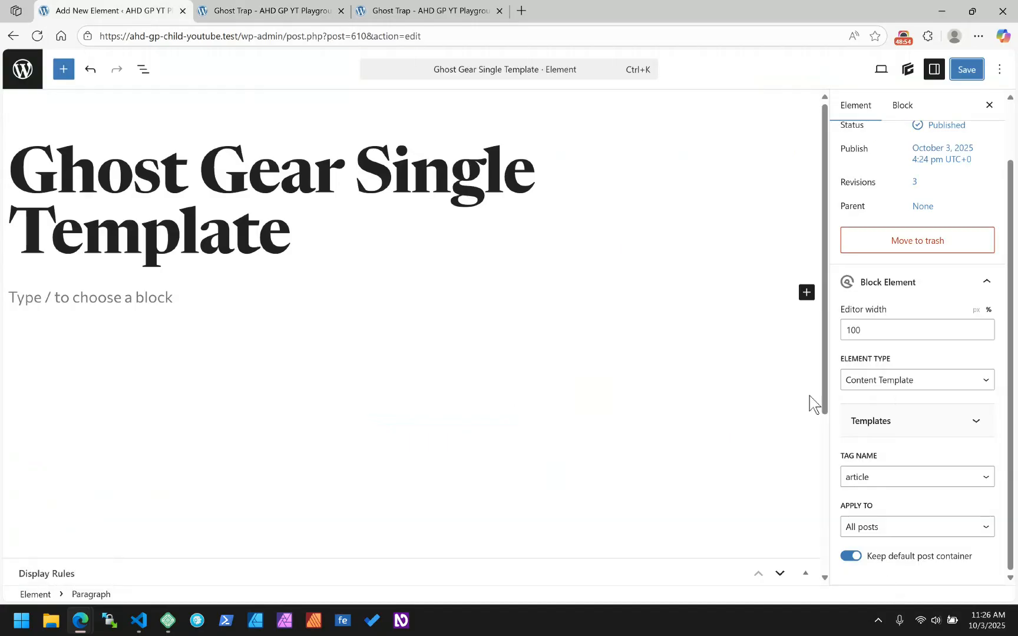
pyautogui.click(499, 11)
pyautogui.scroll(-4, 413, 350)
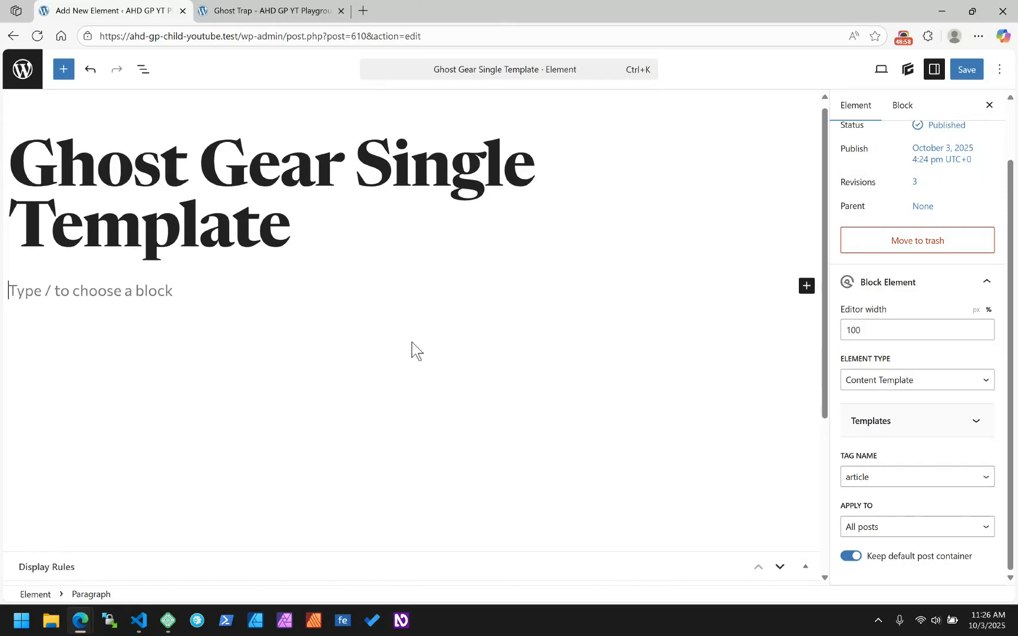
pyautogui.scroll(4, 411, 350)
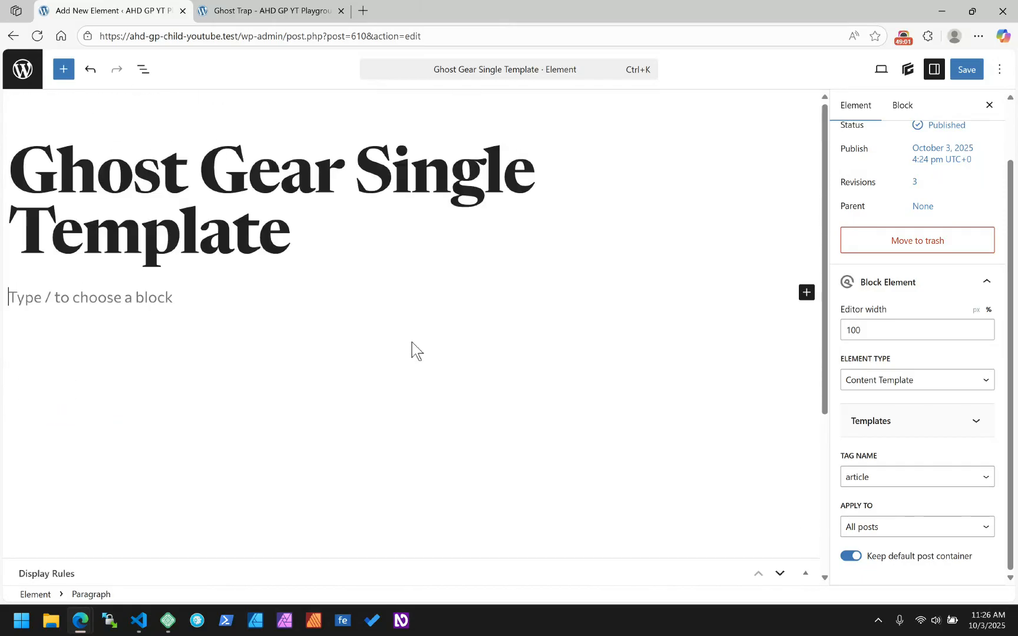
pyautogui.write('/con')
pyautogui.press('Return')
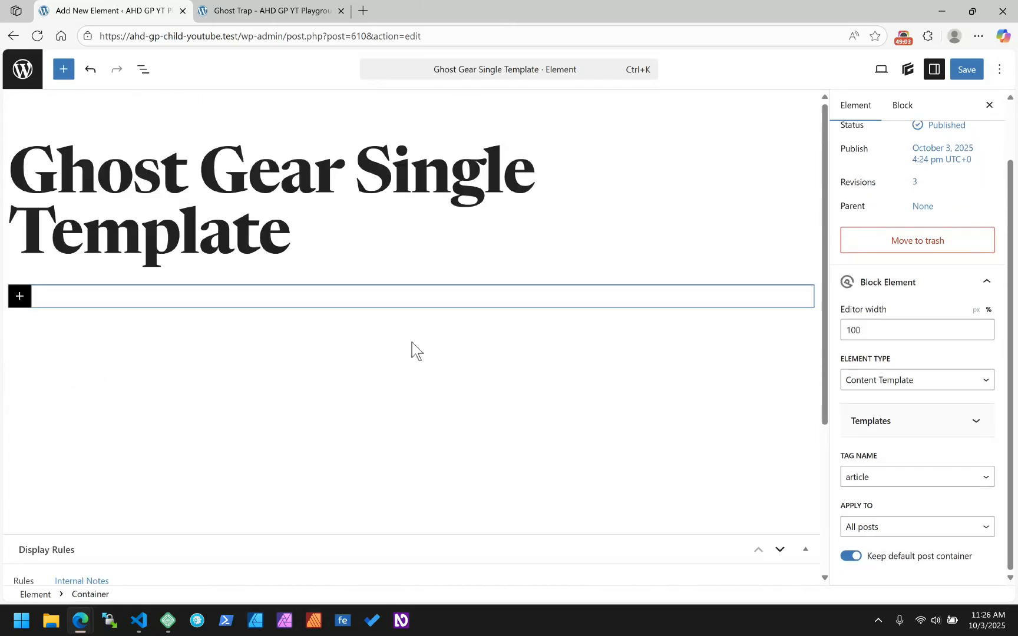
# Set the new Container block's display to Grid in its layout styles.
pyautogui.click(901, 106)
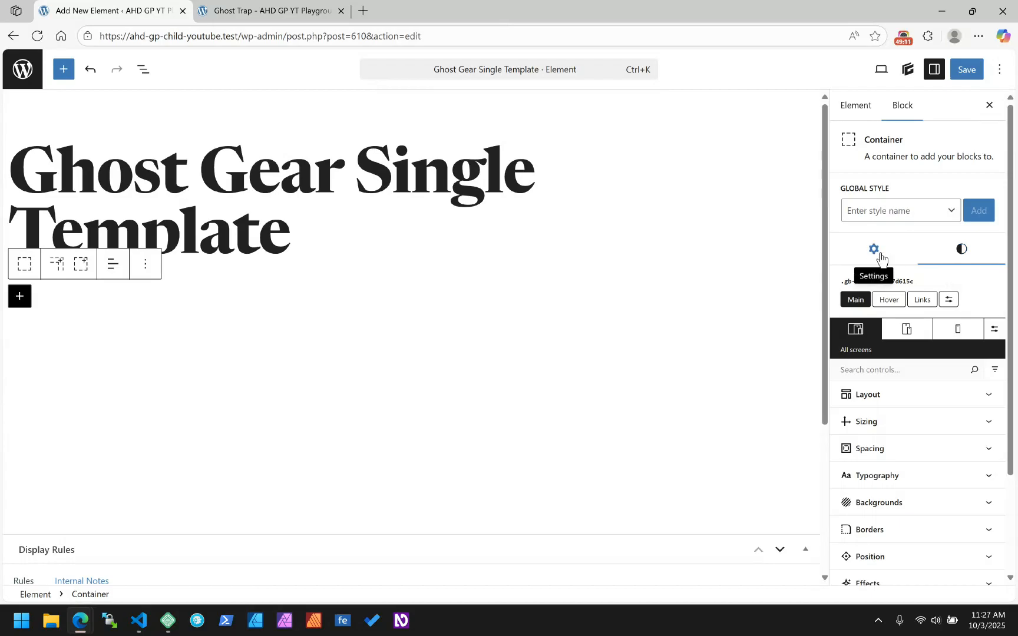
pyautogui.click(883, 396)
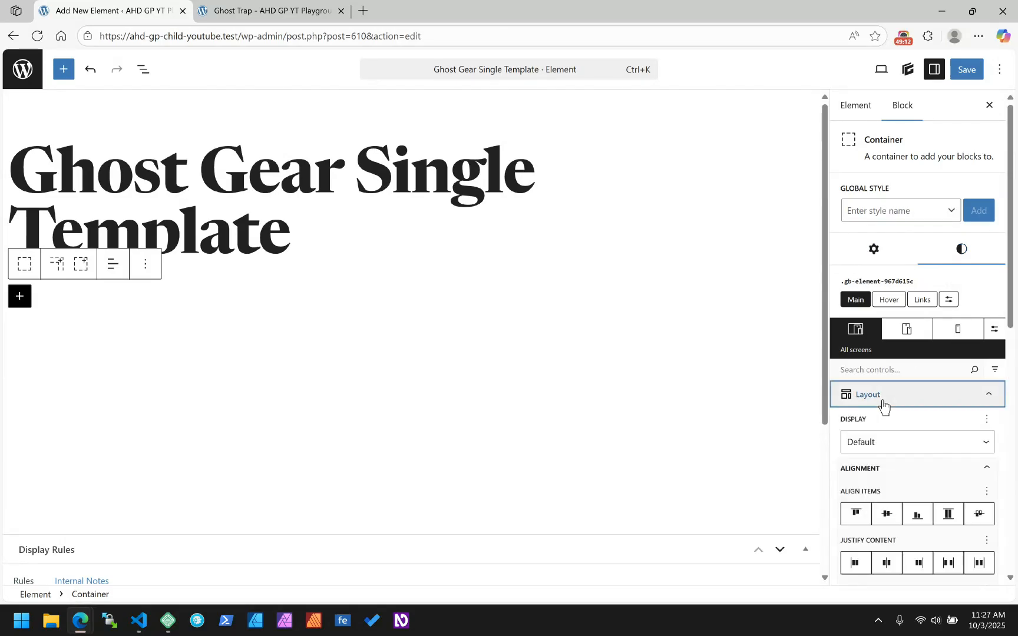
pyautogui.click(878, 444)
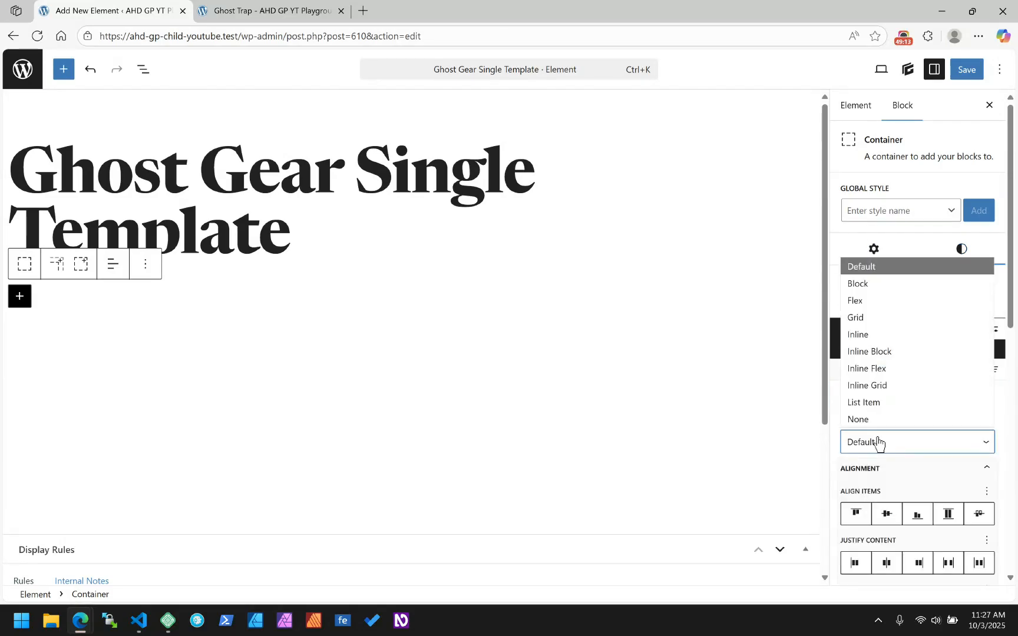
pyautogui.click(873, 321)
pyautogui.scroll(-3, 912, 402)
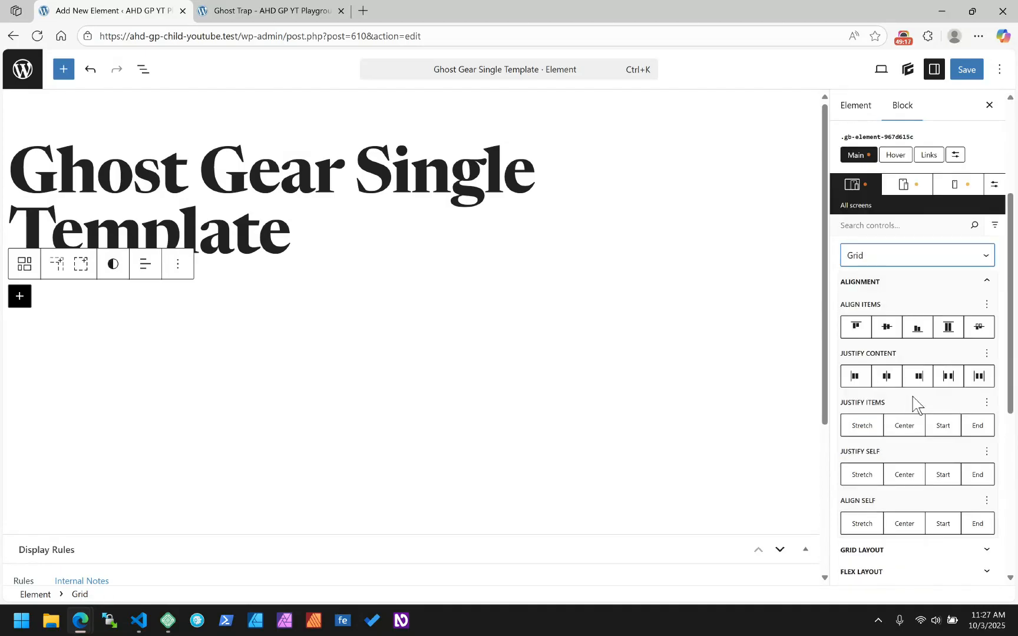
# Give the grid two equal columns, repeat(2, minmax(0, 1fr)), with a column gap and row gap of 3 rem.
pyautogui.click(884, 283)
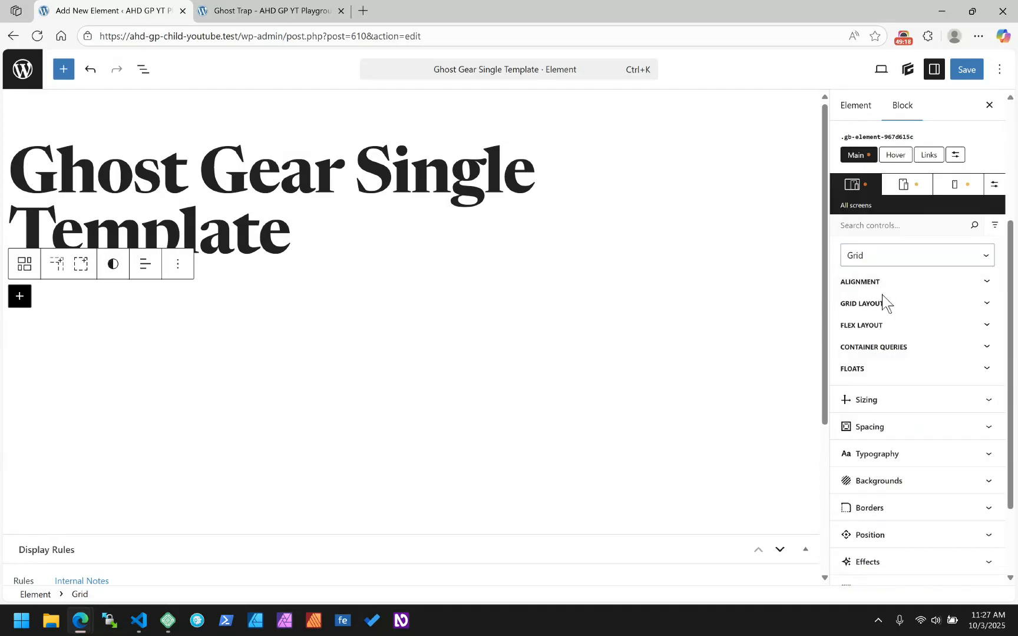
pyautogui.click(866, 304)
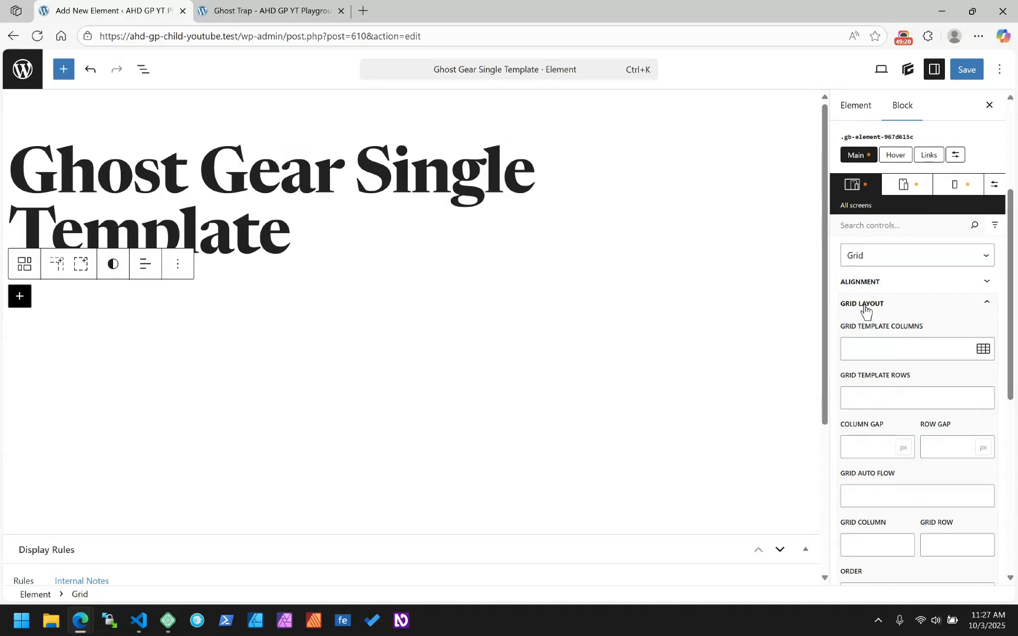
pyautogui.click(983, 350)
pyautogui.click(904, 375)
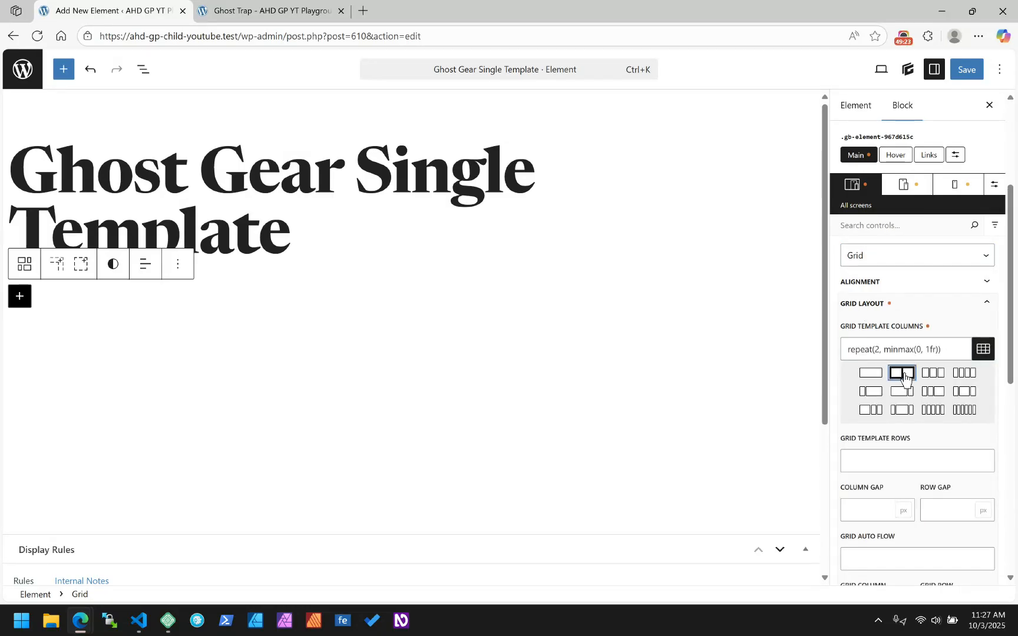
pyautogui.click(853, 509)
pyautogui.press('Tab')
pyautogui.press('Tab')
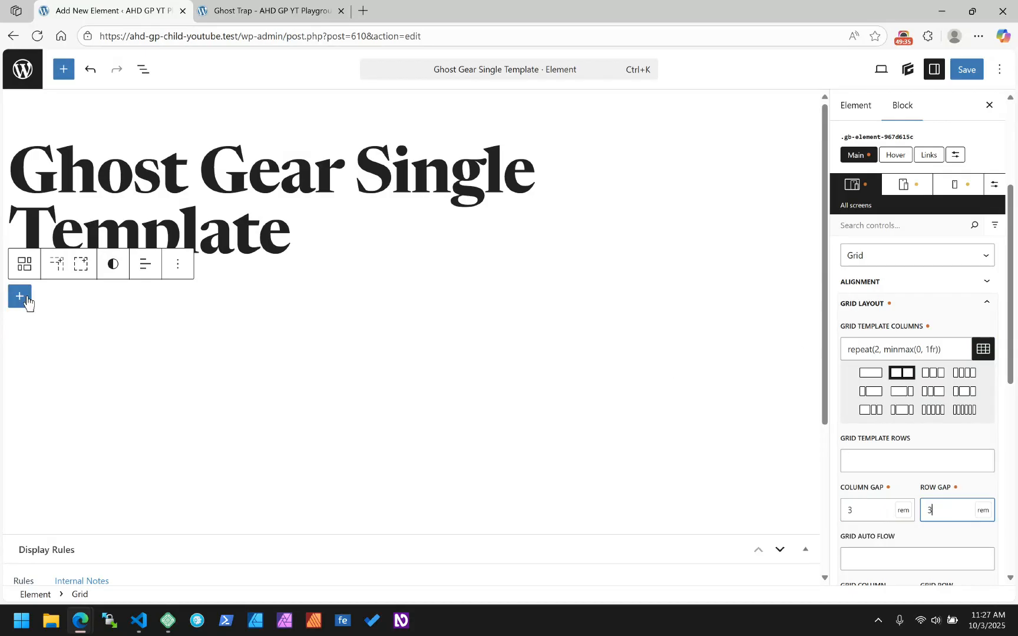
# Insert an Image block in the grid and bind its source to the current post's Featured Image dynamic tag at full size with the url key.
pyautogui.click(19, 297)
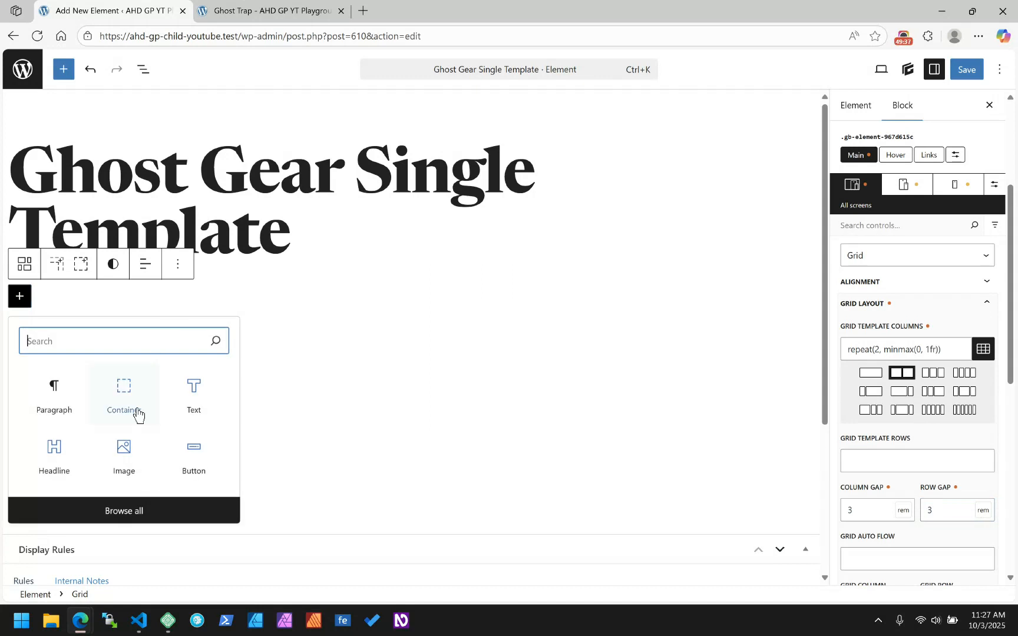
pyautogui.click(131, 449)
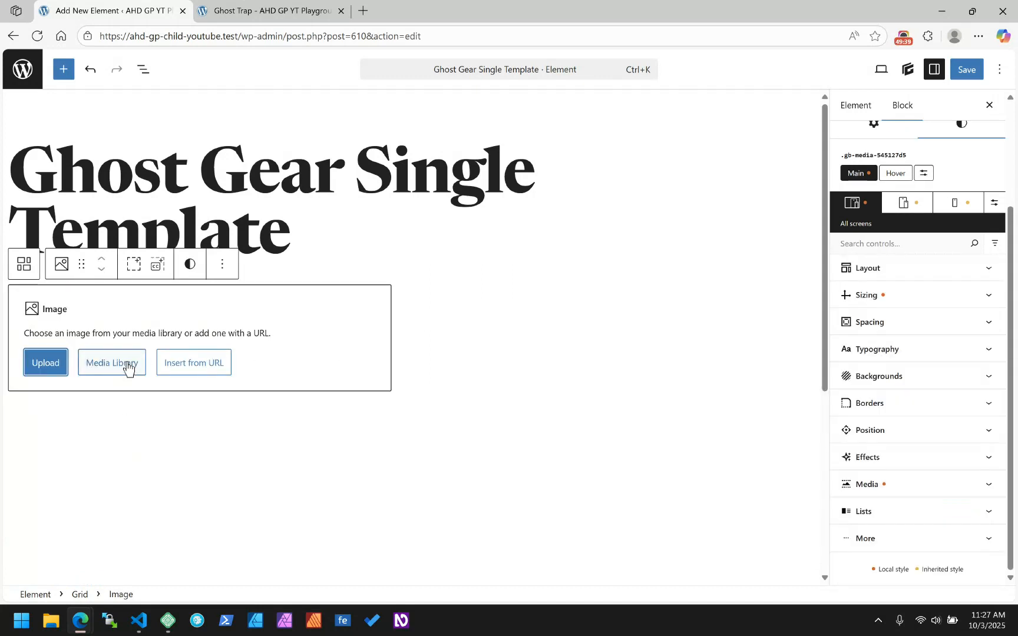
pyautogui.click(876, 128)
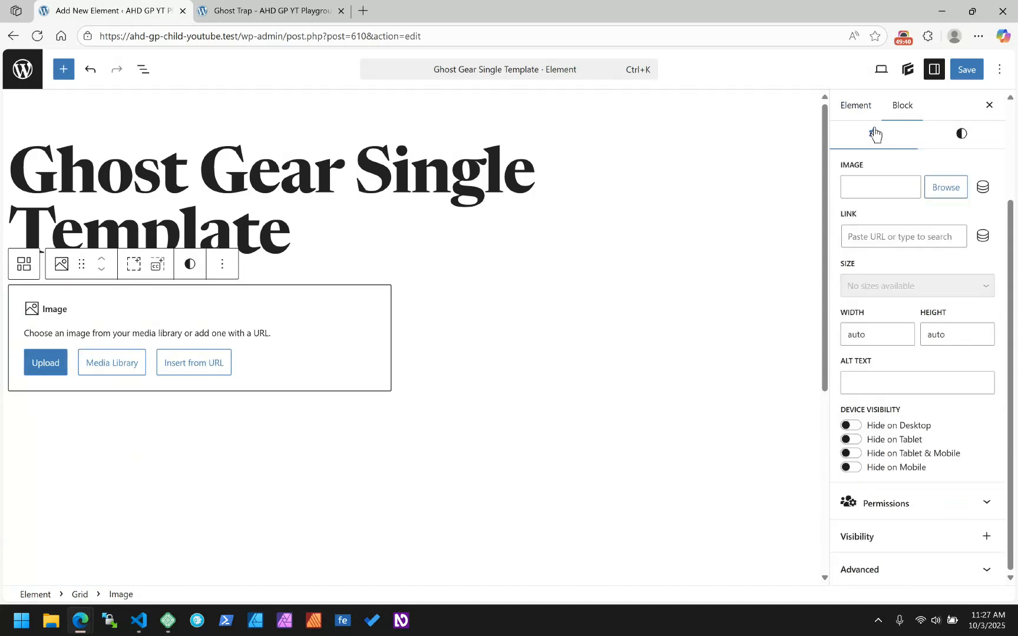
pyautogui.scroll(3, 907, 295)
pyautogui.click(984, 312)
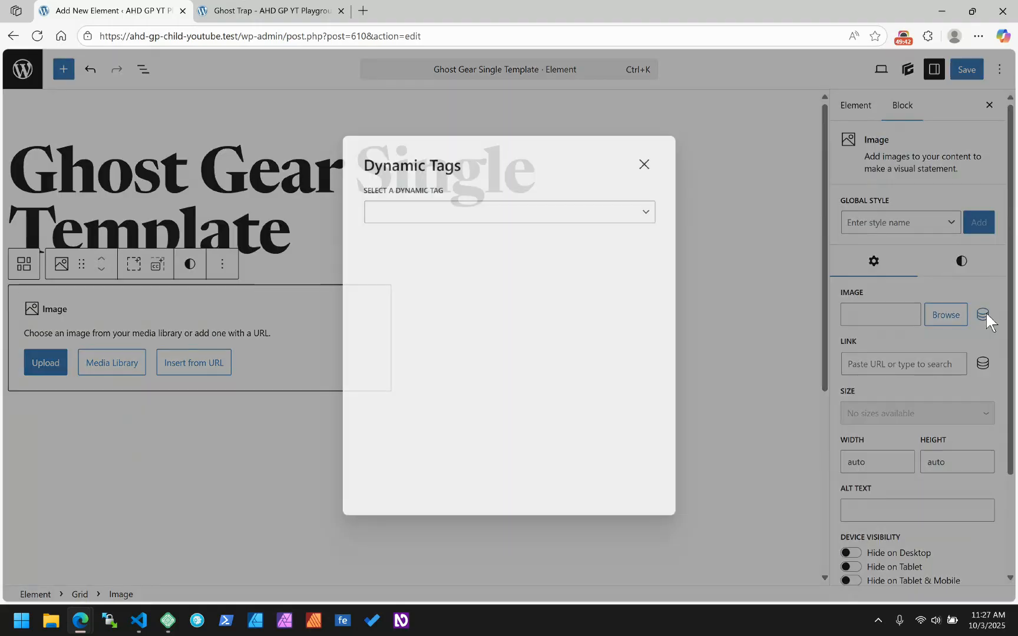
pyautogui.click(416, 212)
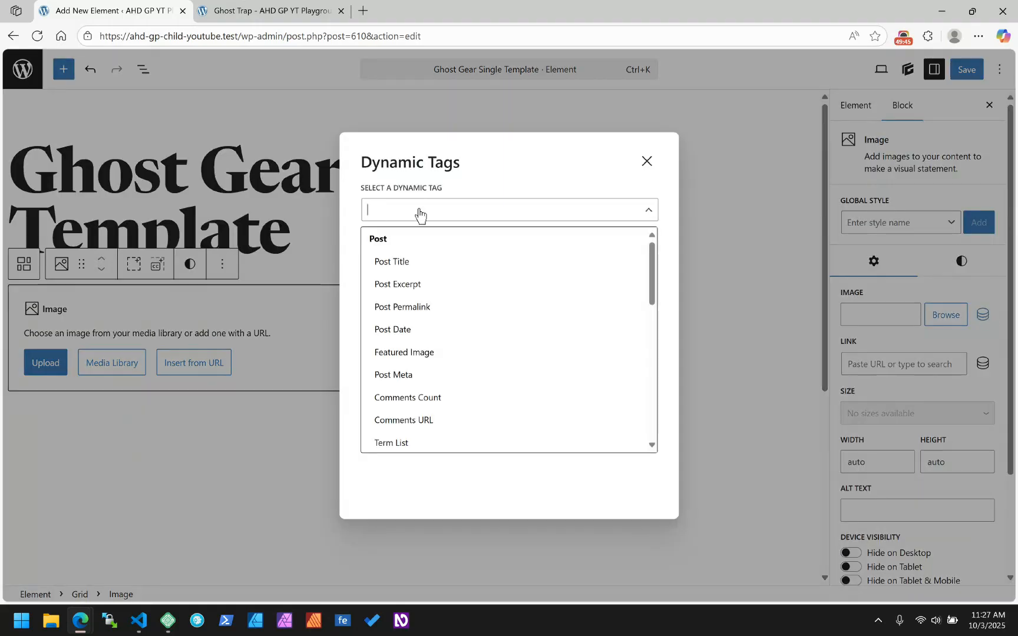
pyautogui.click(434, 353)
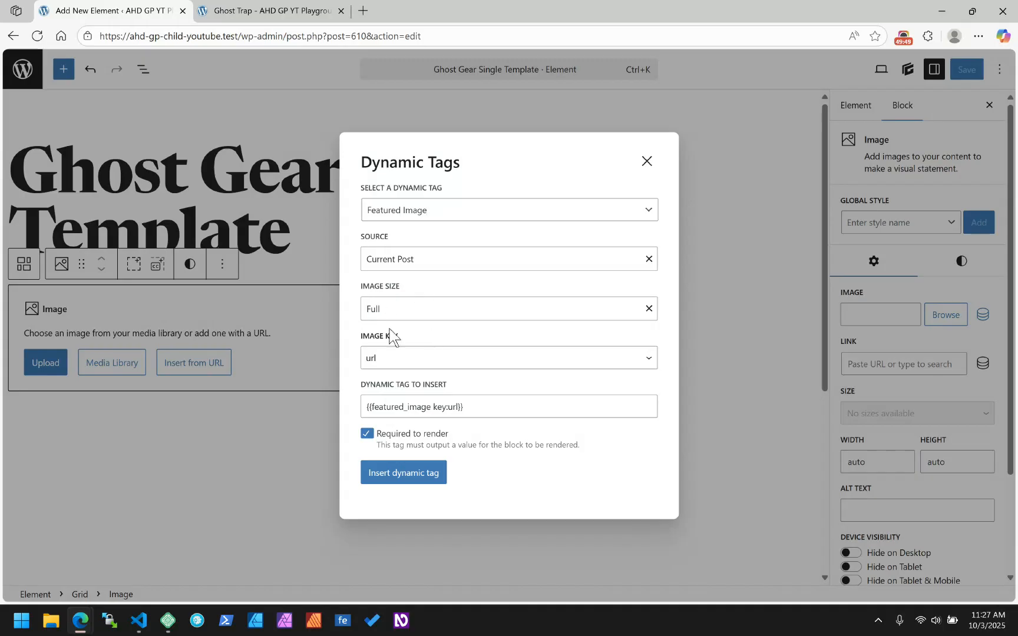
pyautogui.click(412, 476)
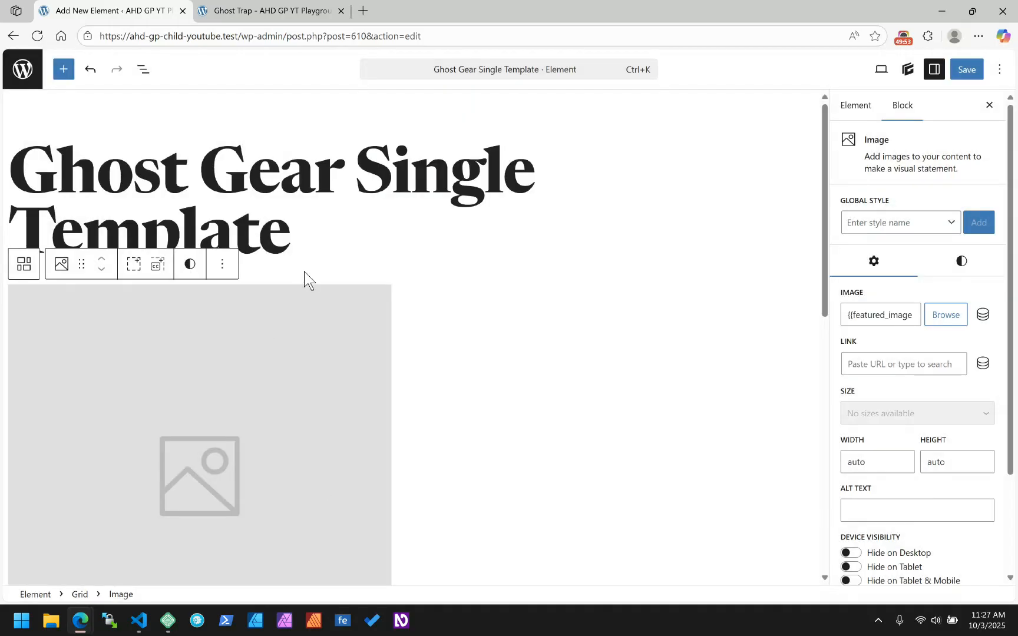
pyautogui.scroll(-6, 575, 287)
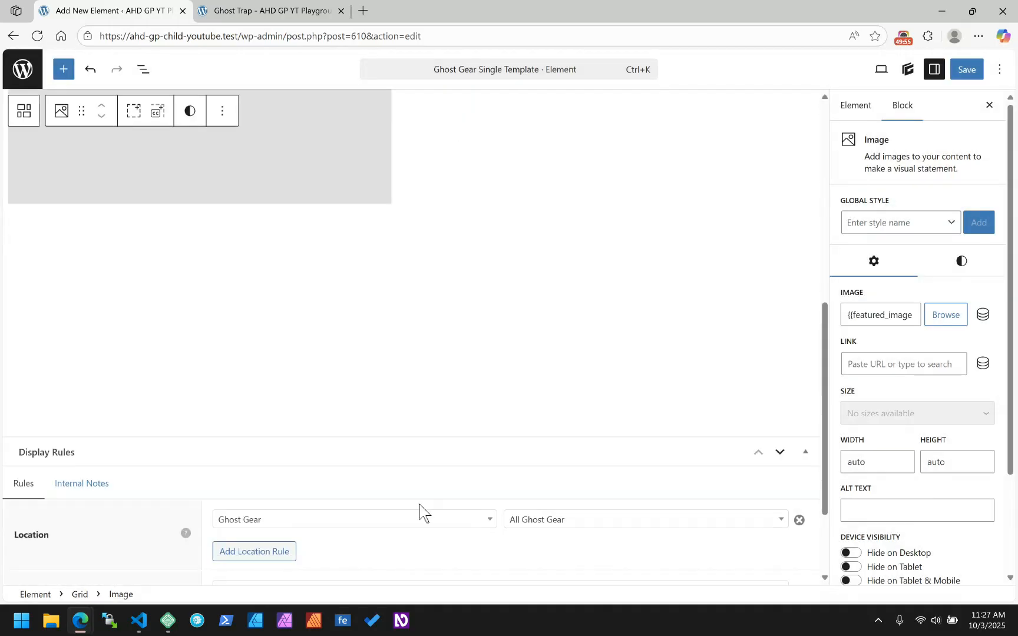
pyautogui.scroll(3, 652, 425)
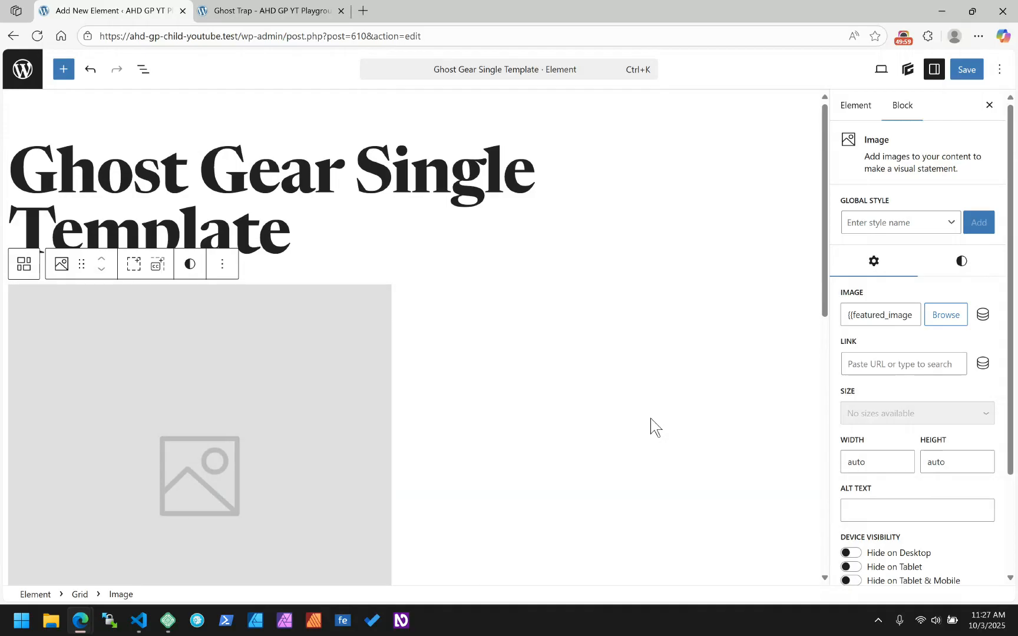
pyautogui.scroll(-6, 653, 425)
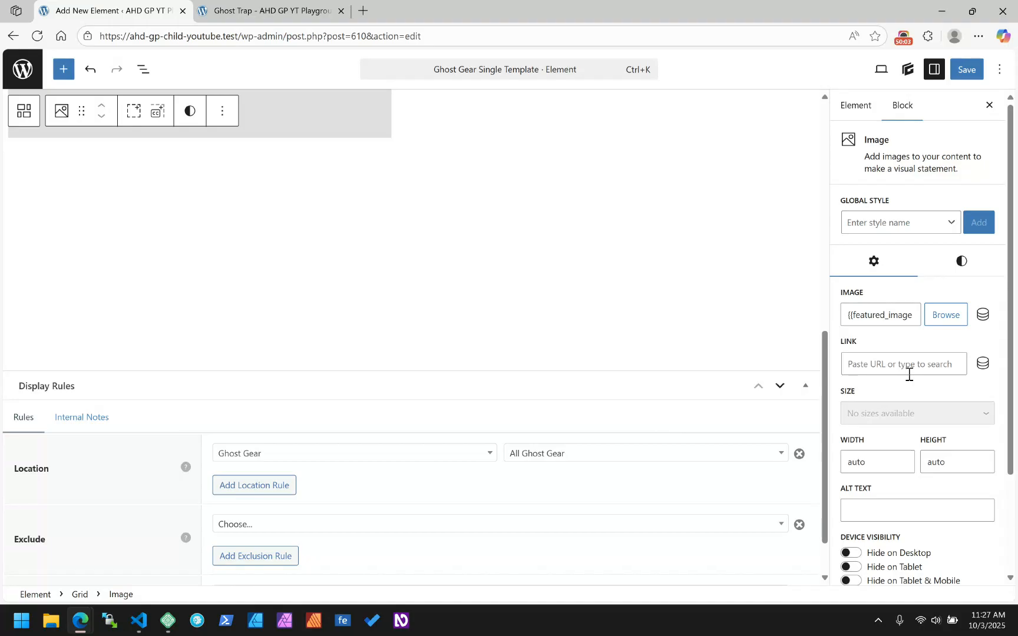
pyautogui.scroll(5, 520, 323)
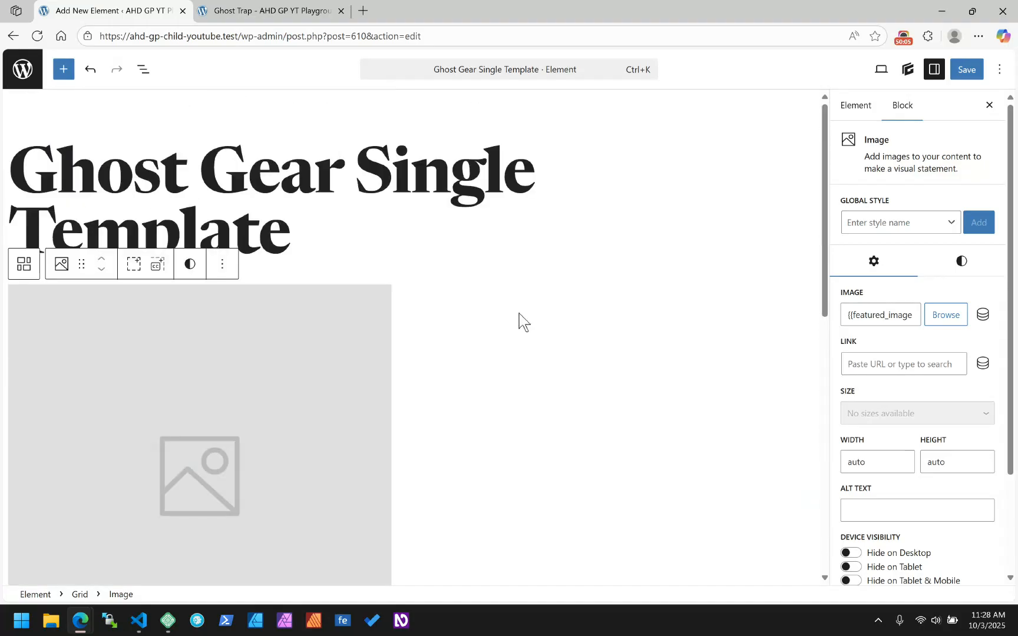
pyautogui.scroll(-5, 521, 323)
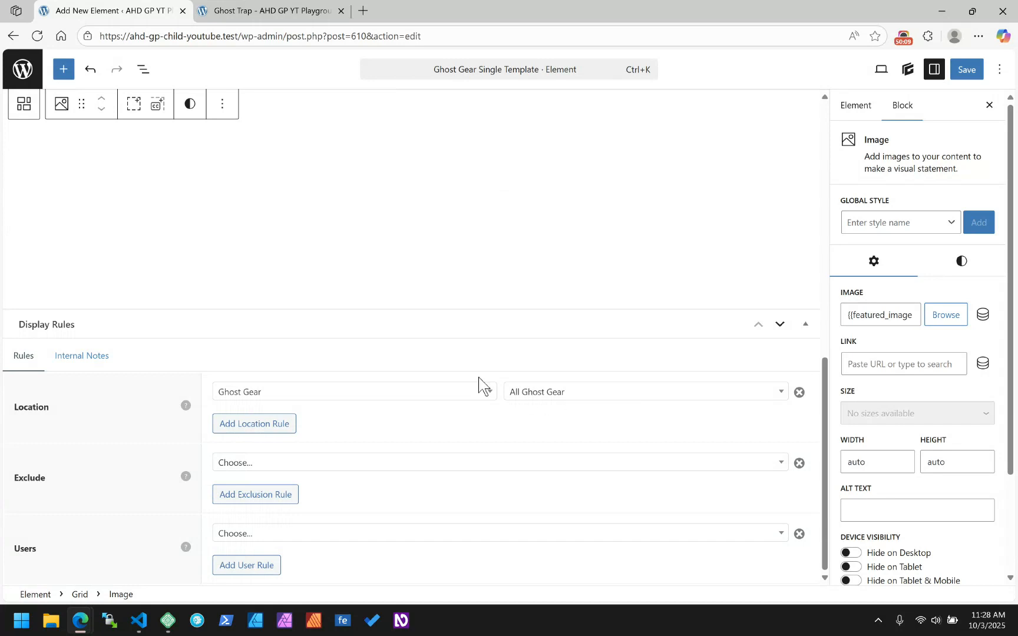
pyautogui.scroll(5, 478, 380)
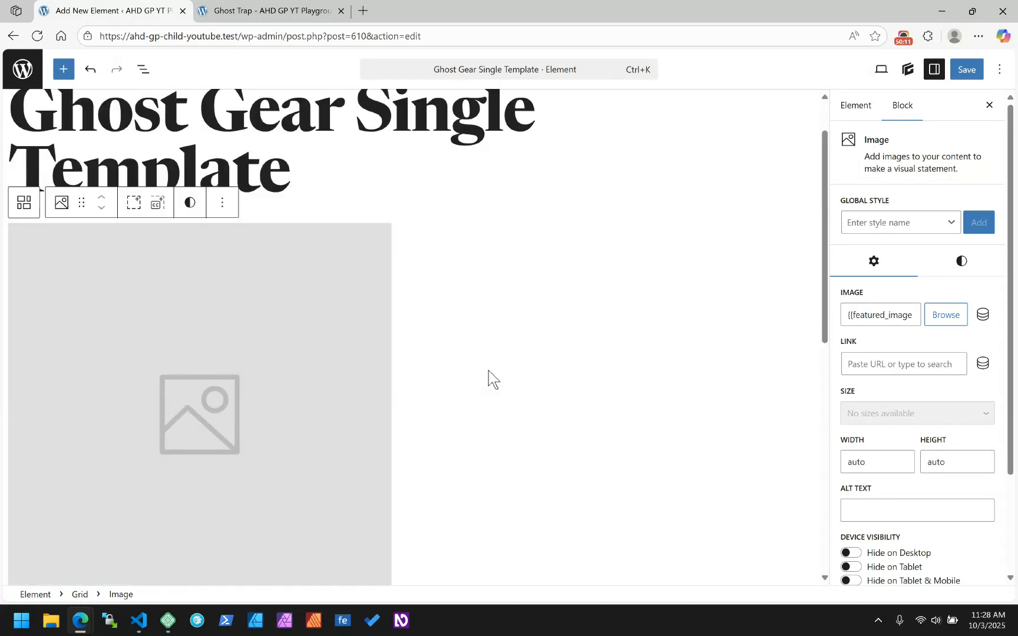
# Add a Headline block in the grid's second column and set its tag to h1.
pyautogui.click(521, 349)
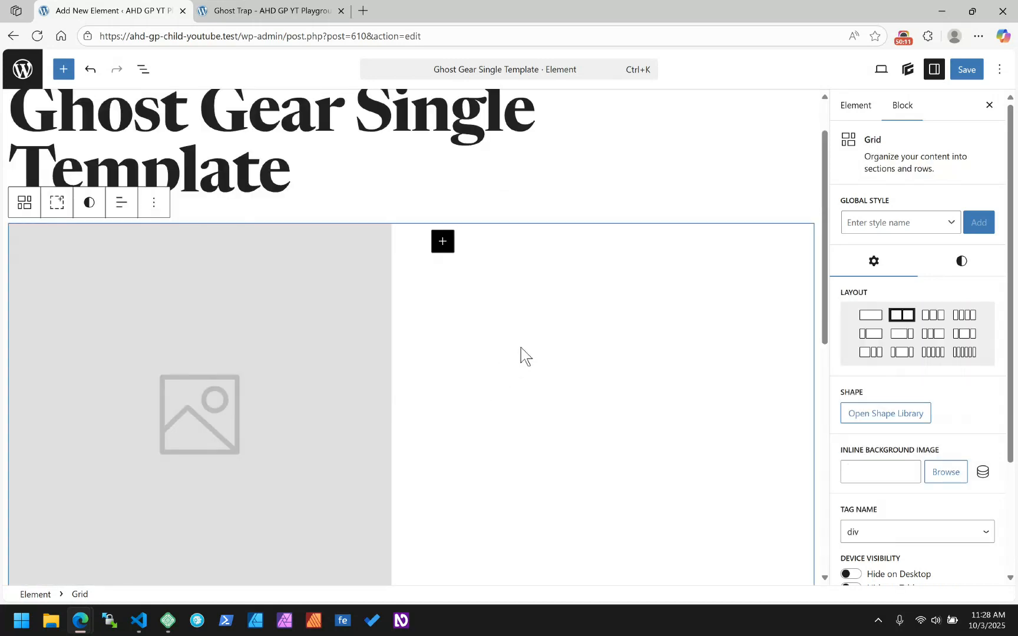
pyautogui.click(447, 248)
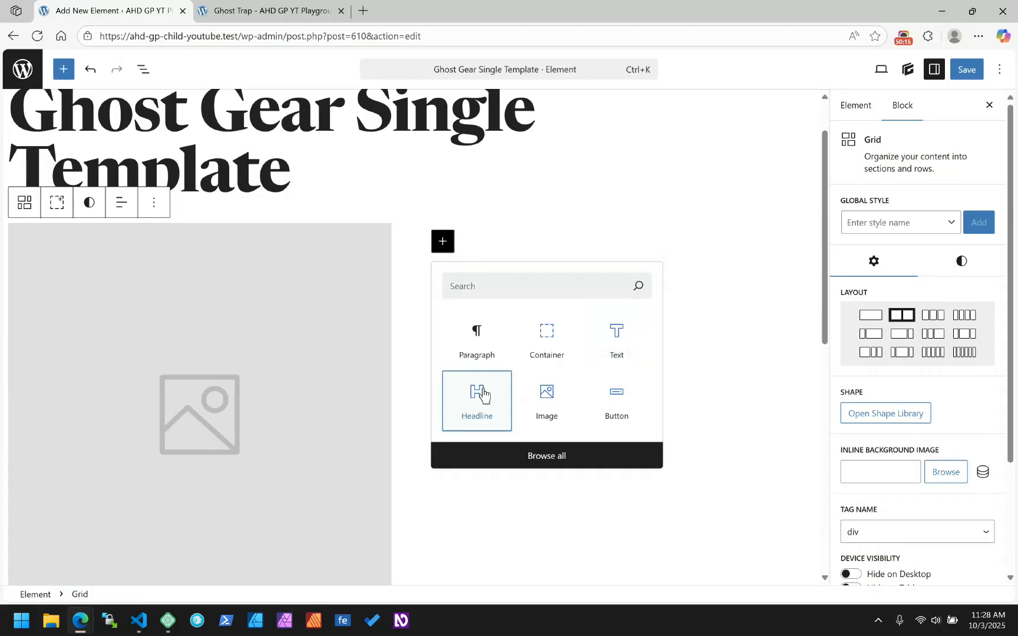
pyautogui.click(482, 395)
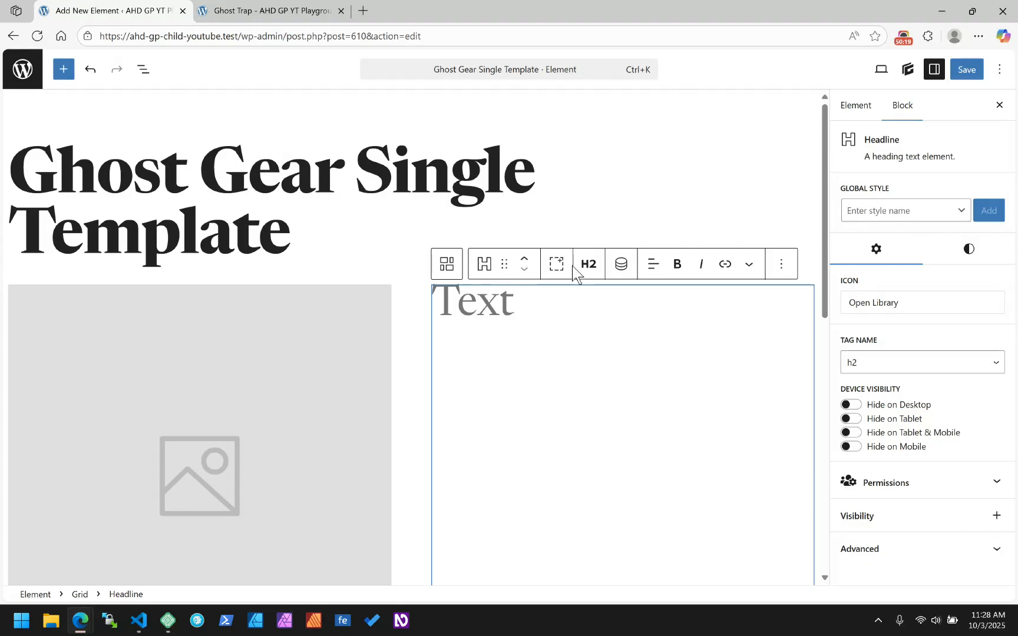
pyautogui.click(601, 268)
pyautogui.click(613, 307)
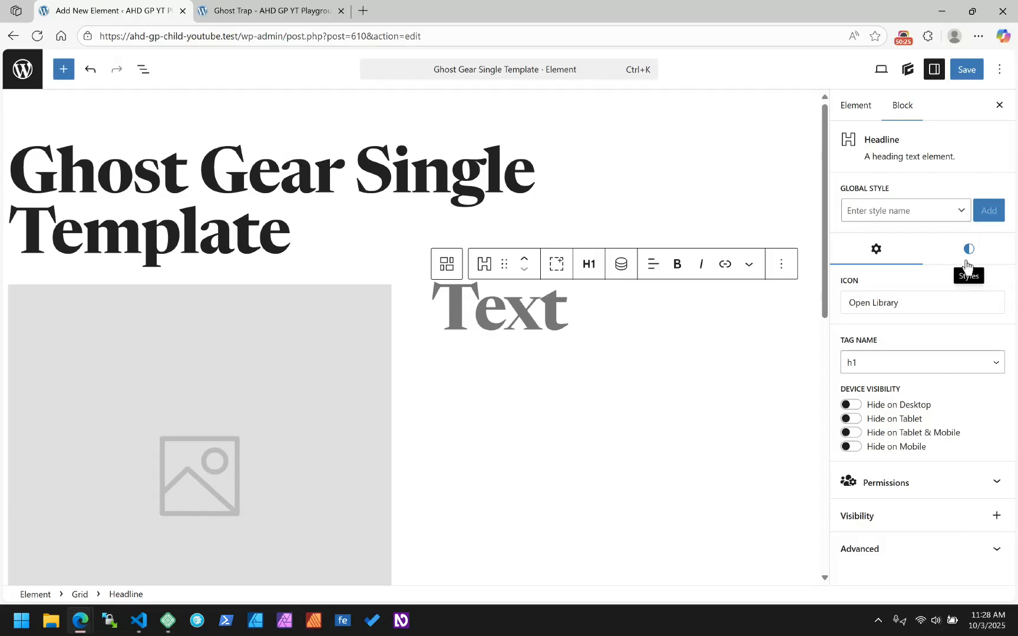
# Insert the Post Title dynamic tag for the current post into the headline, with no link.
pyautogui.click(620, 266)
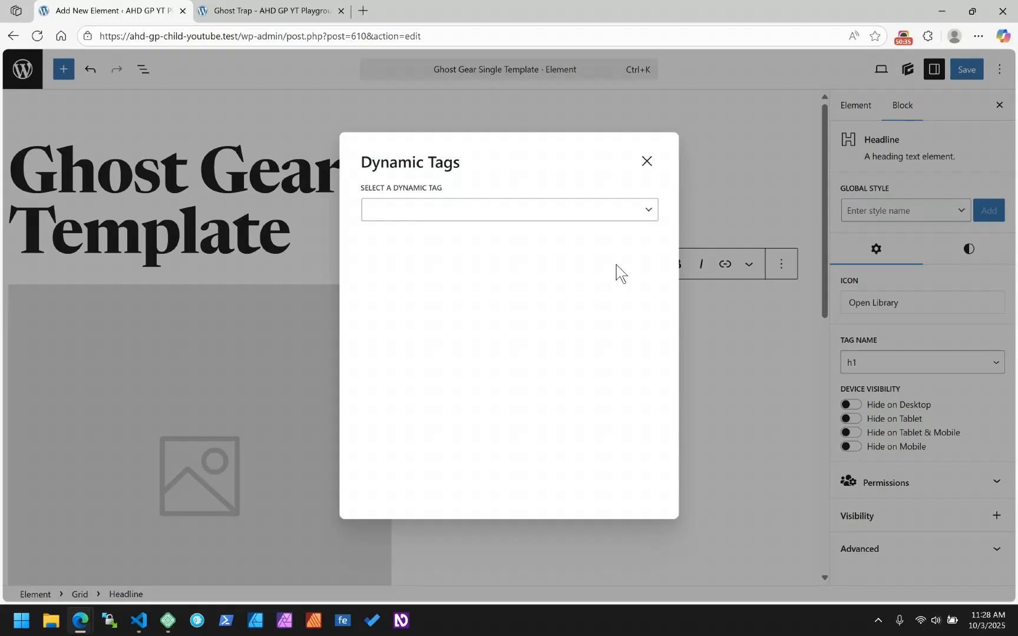
pyautogui.click(571, 212)
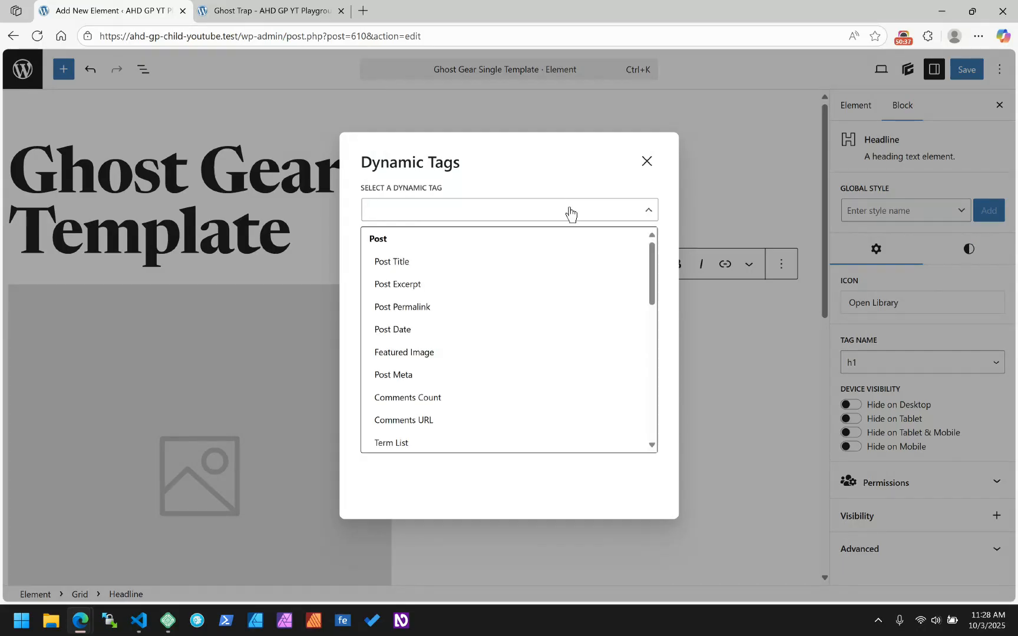
pyautogui.click(436, 263)
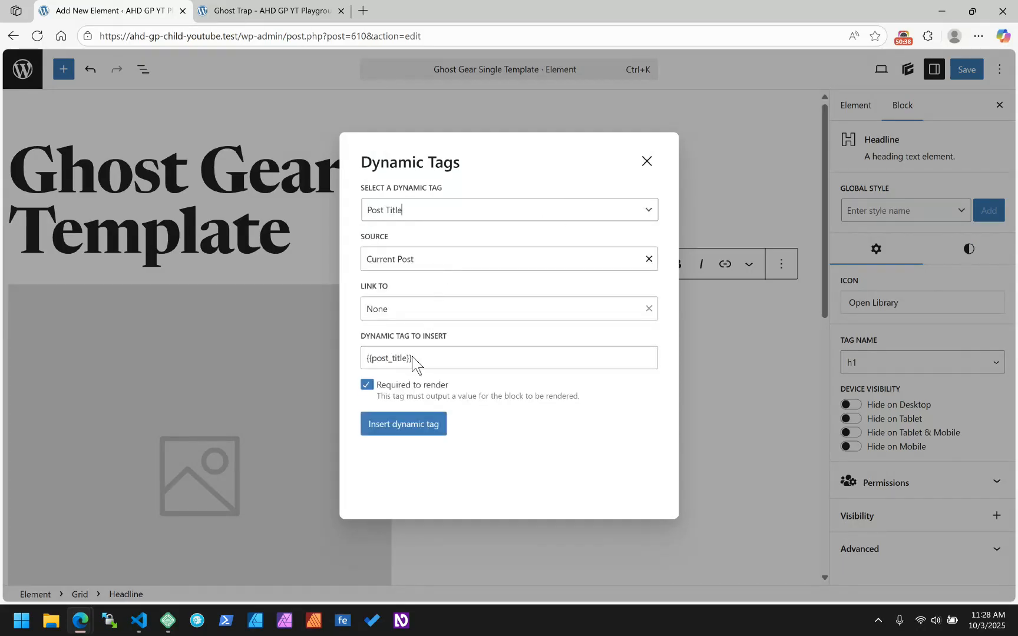
pyautogui.click(409, 423)
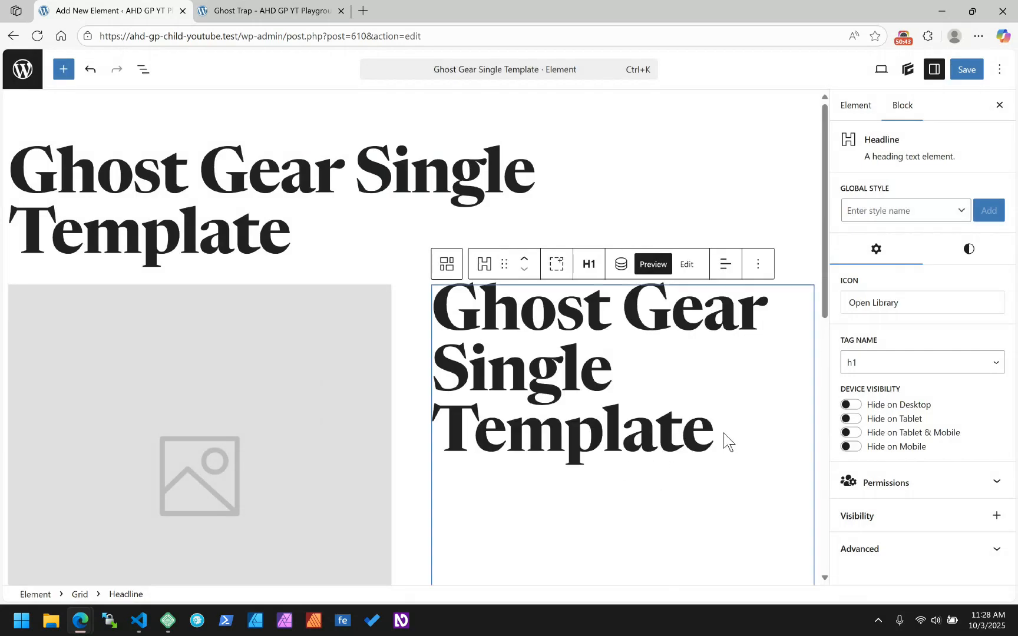
# Show the block list and wrap the {{post_title}} headline in its own Container block.
pyautogui.scroll(-1, 738, 418)
pyautogui.scroll(-3, 738, 418)
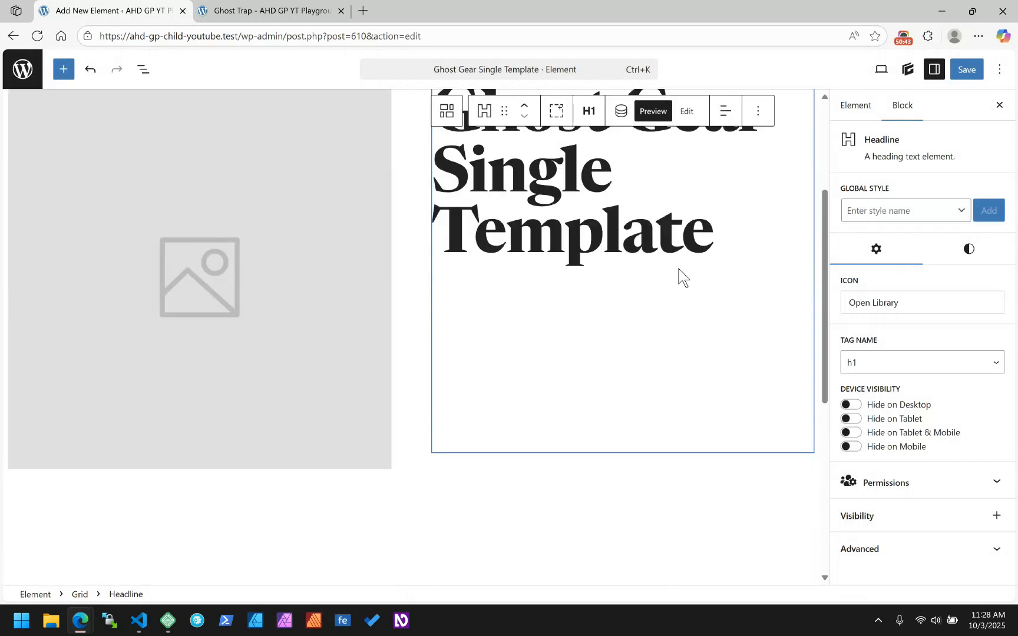
pyautogui.click(143, 69)
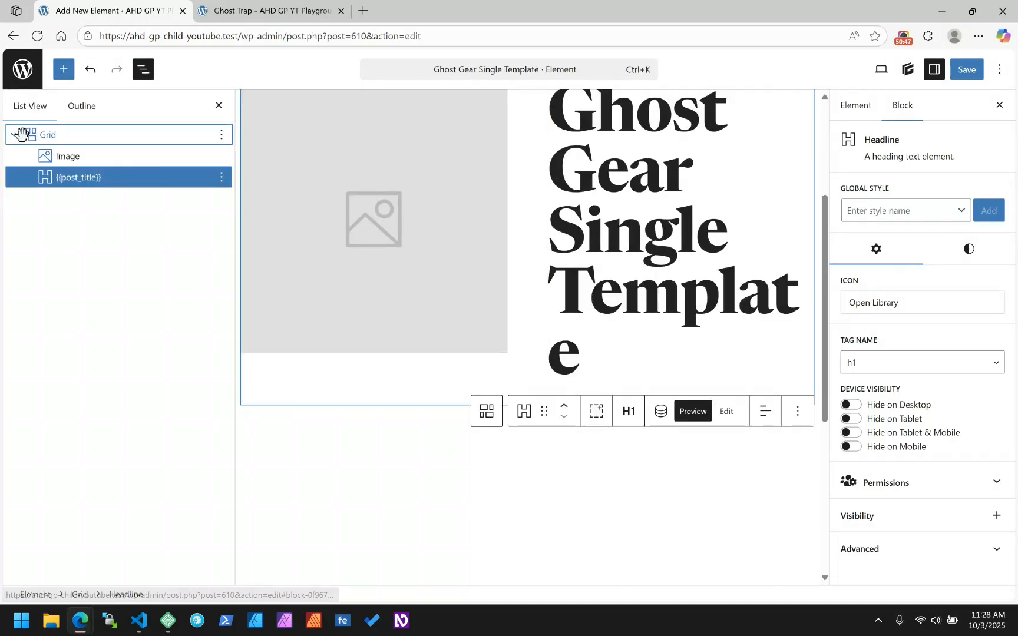
pyautogui.click(69, 177)
pyautogui.scroll(3, 678, 200)
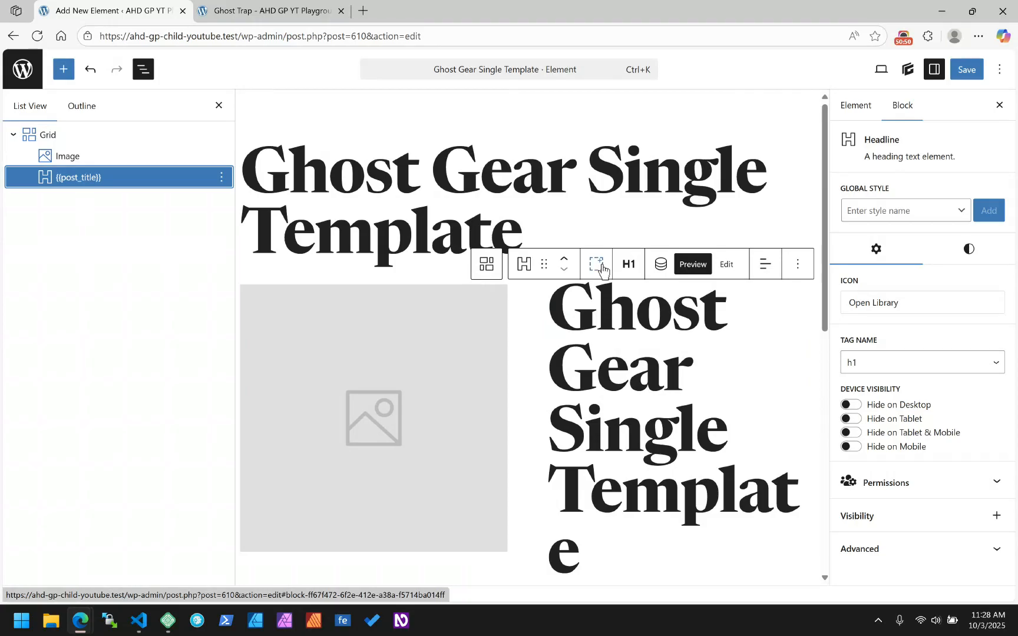
pyautogui.click(601, 266)
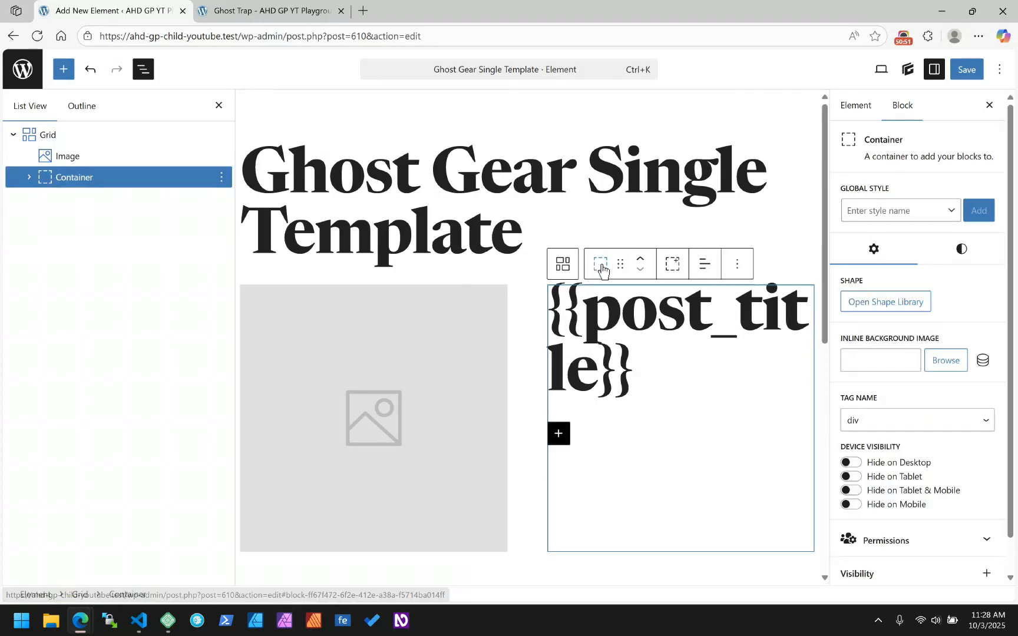
# Expand the new container in the block list and select the grid's Image block.
pyautogui.click(31, 178)
pyautogui.click(221, 200)
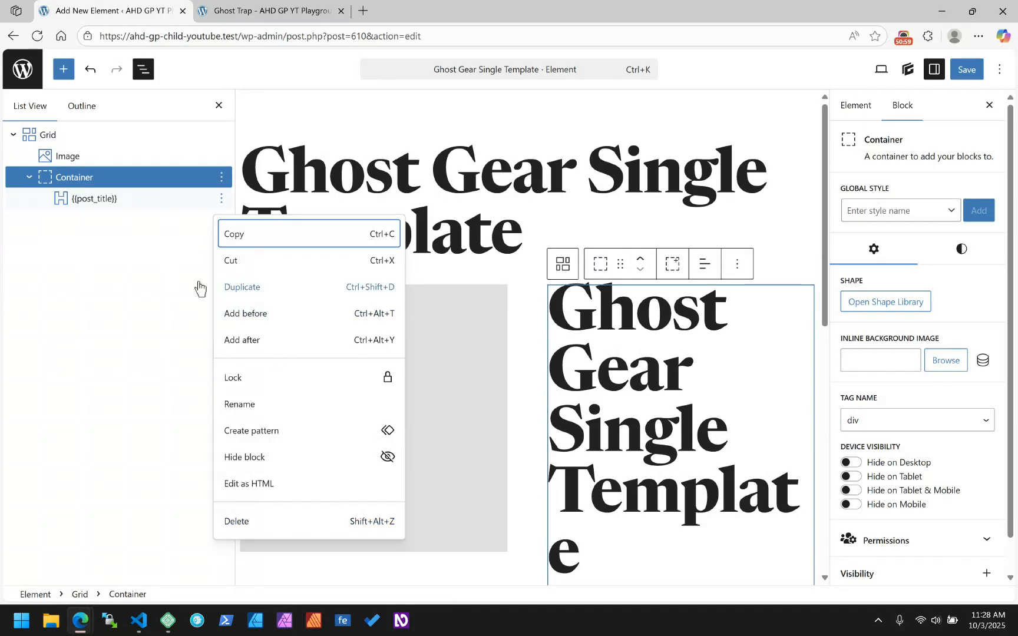
pyautogui.click(66, 155)
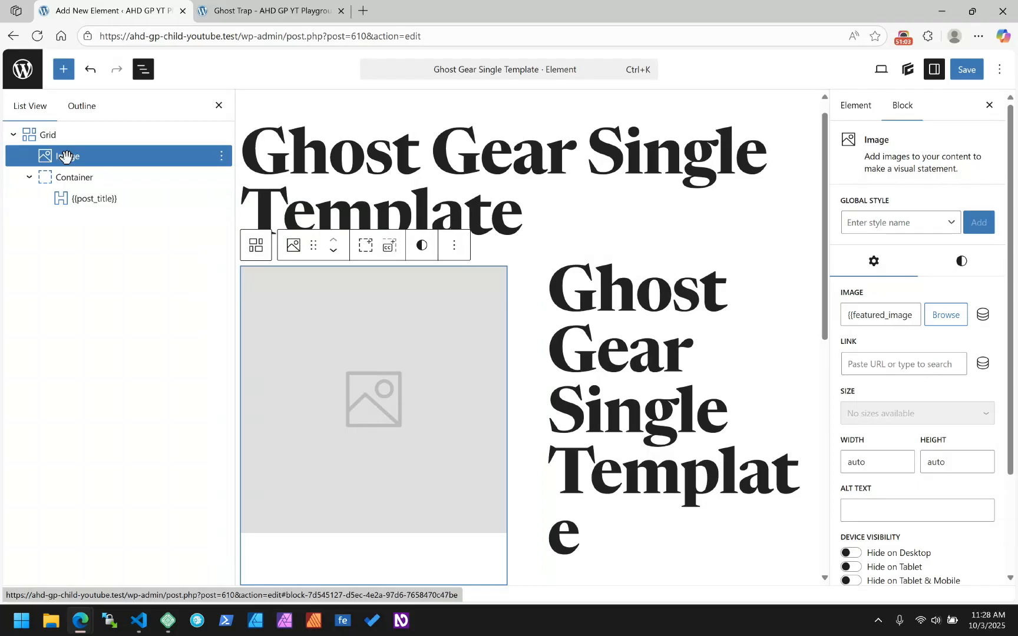
# Rename the grid's Container block that holds the post title to Content.
pyautogui.click(62, 176)
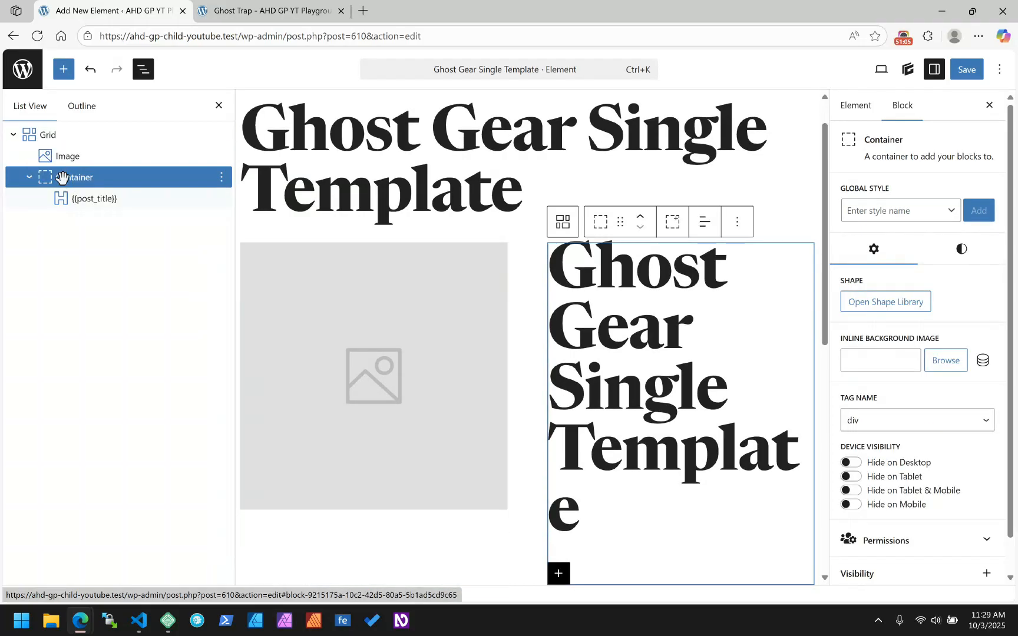
pyautogui.click(222, 178)
pyautogui.click(239, 383)
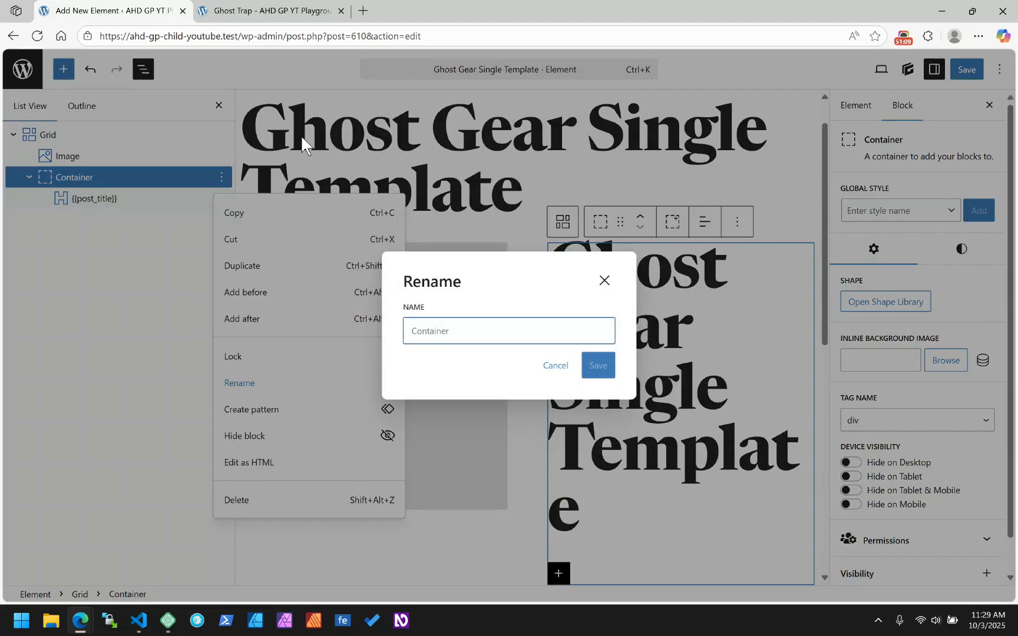
pyautogui.write('Content')
pyautogui.press('Return')
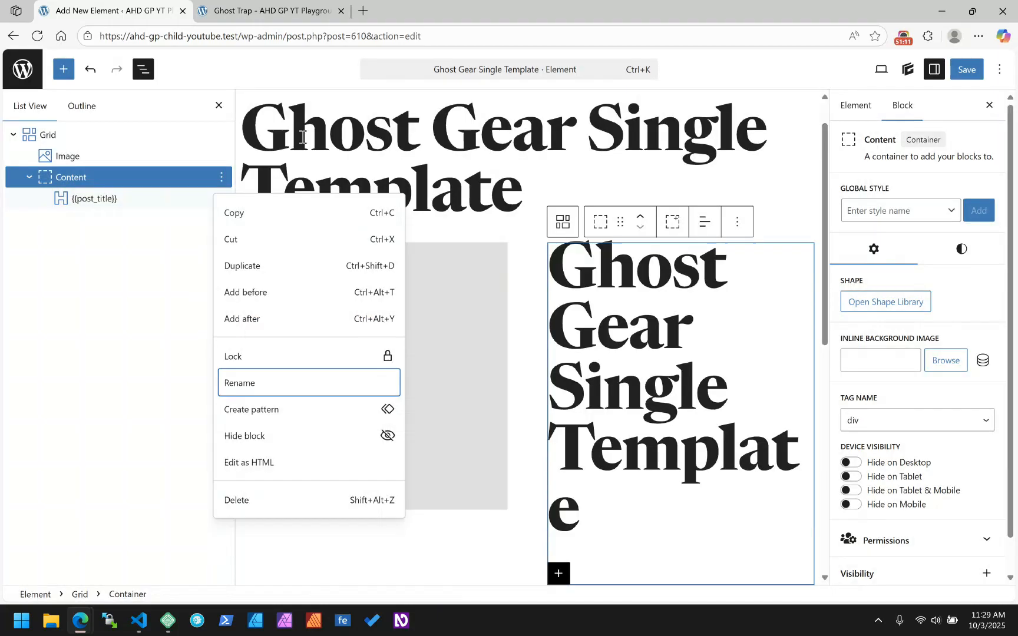
# Add a Text block after the {{post_title}} headline inside Content and set its tag to div.
pyautogui.click(194, 203)
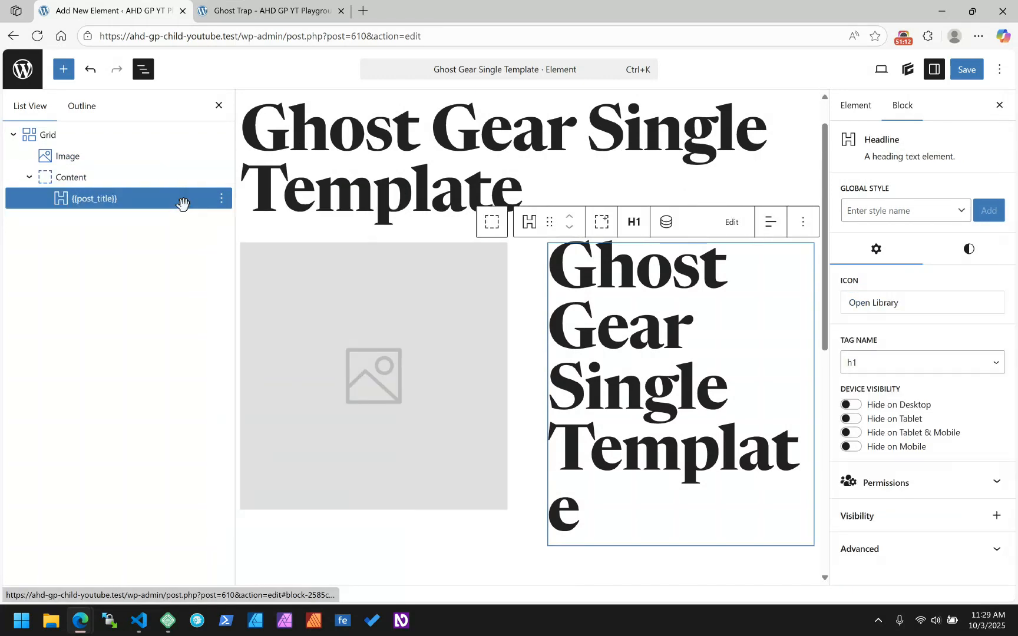
pyautogui.click(221, 198)
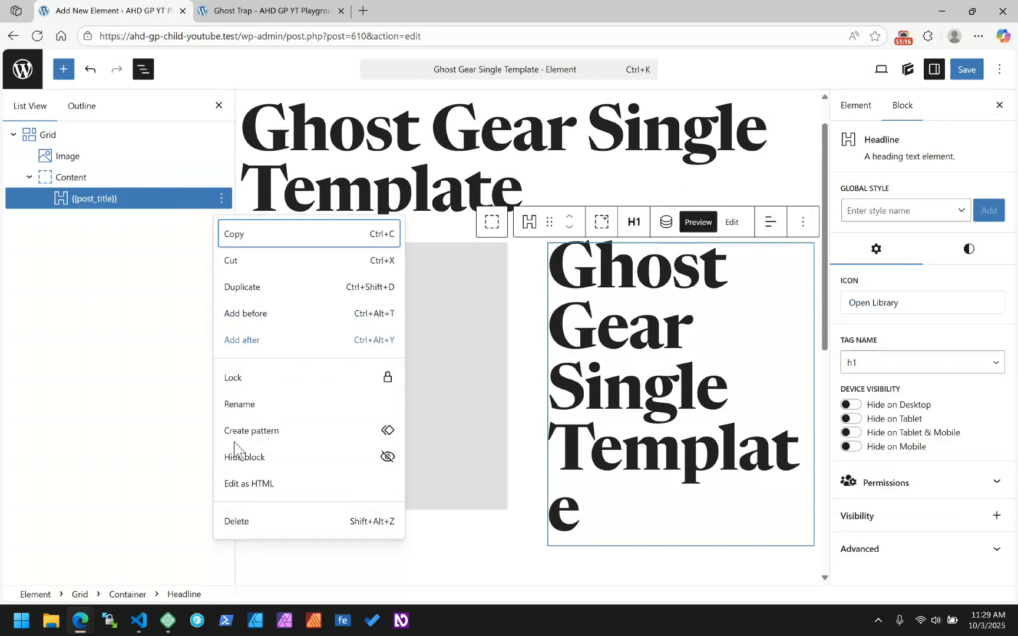
pyautogui.hotkey('ctrl', 'alt', 'y')
pyautogui.write('/')
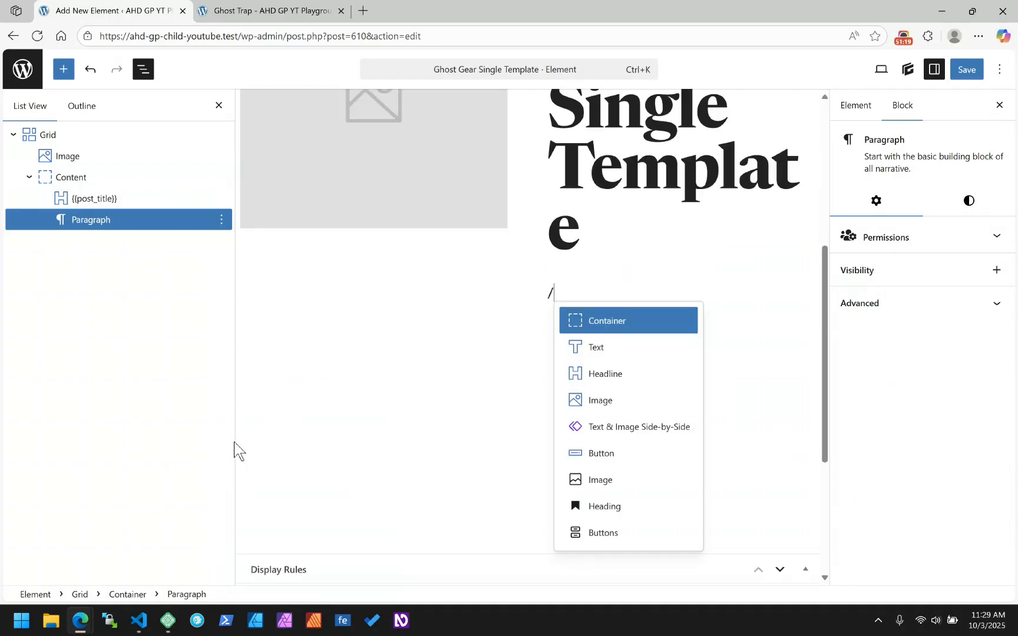
pyautogui.press('Down')
pyautogui.press('Return')
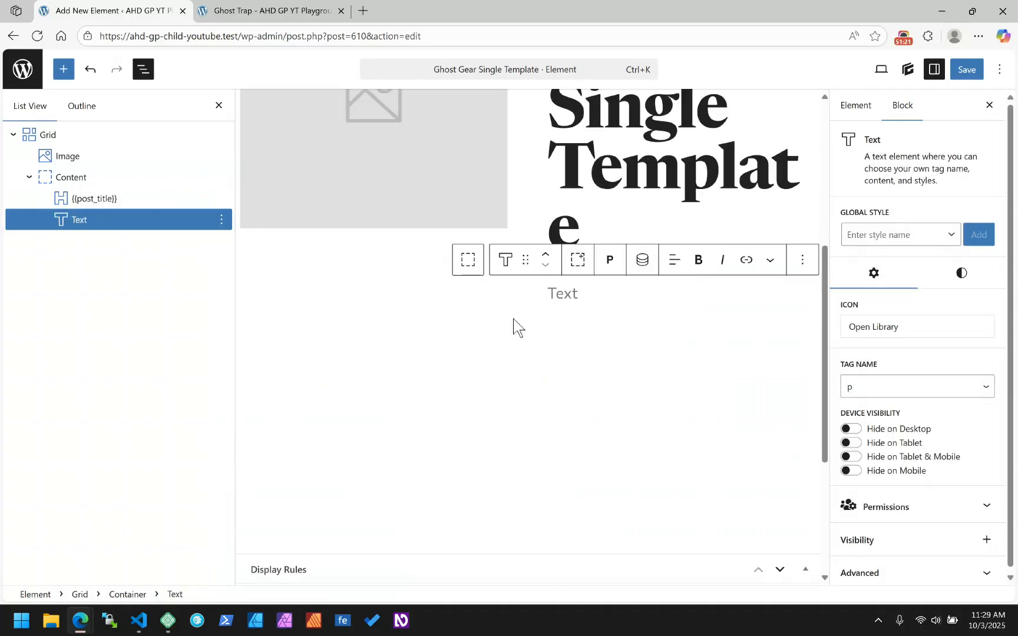
pyautogui.click(609, 260)
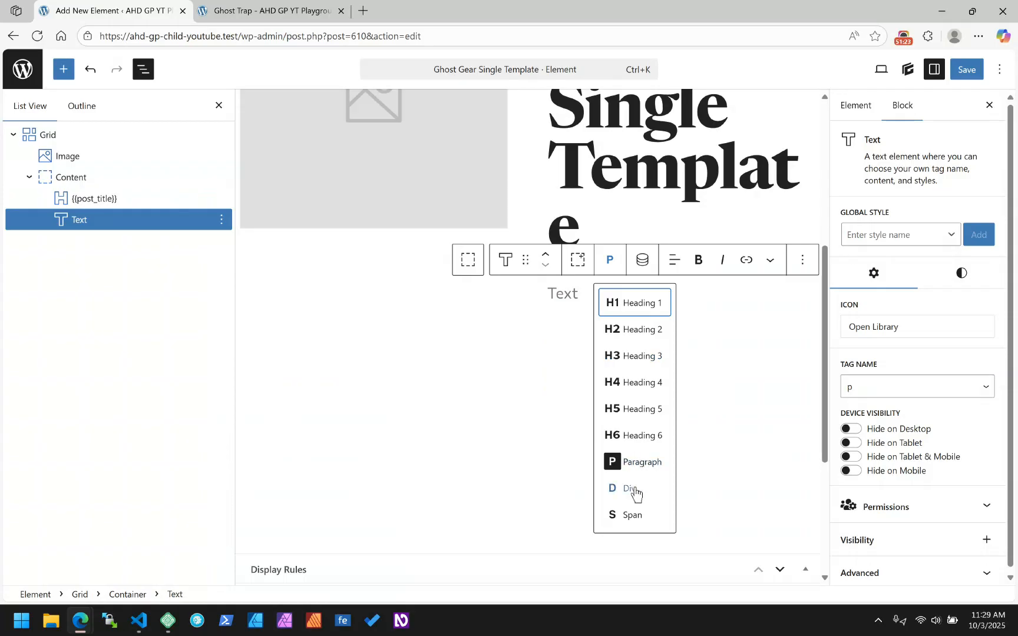
pyautogui.click(629, 488)
# Insert a Post Meta dynamic tag for the current post into the text block, using the meta key gg_full_description.
pyautogui.click(643, 262)
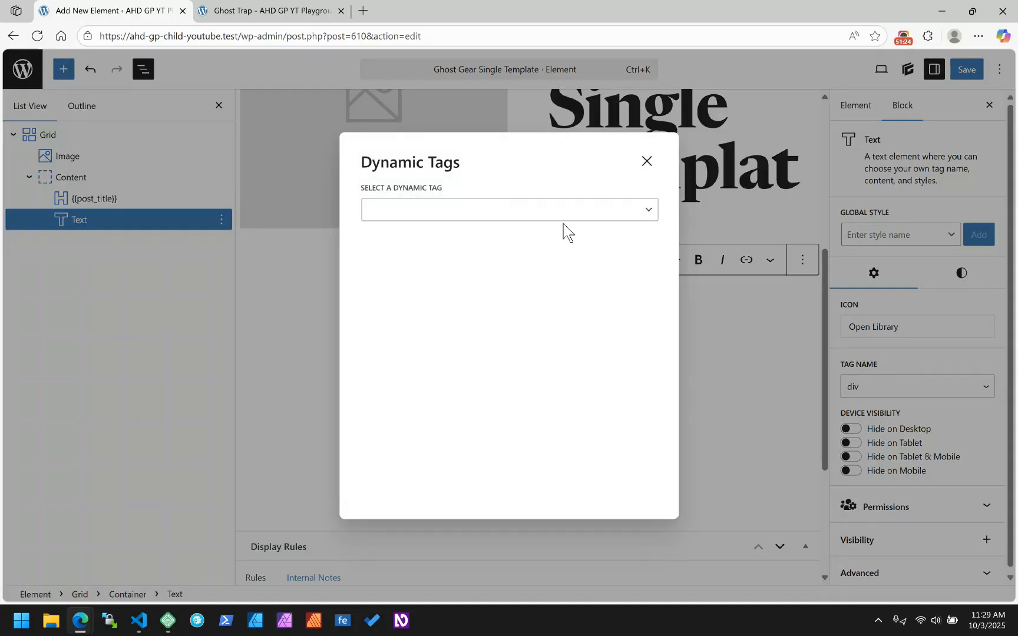
pyautogui.click(526, 221)
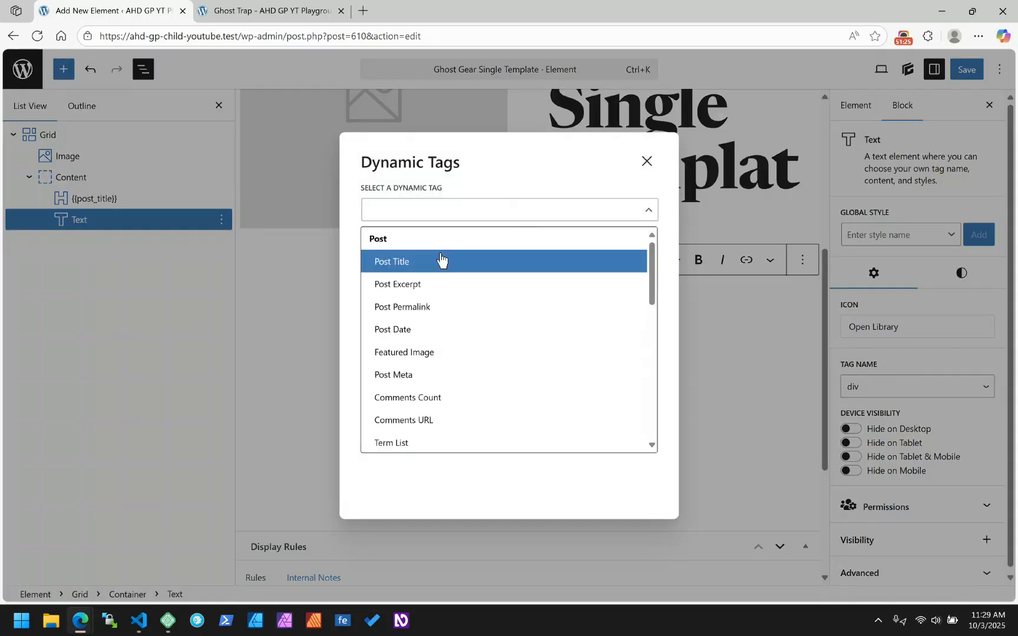
pyautogui.click(432, 377)
pyautogui.click(602, 327)
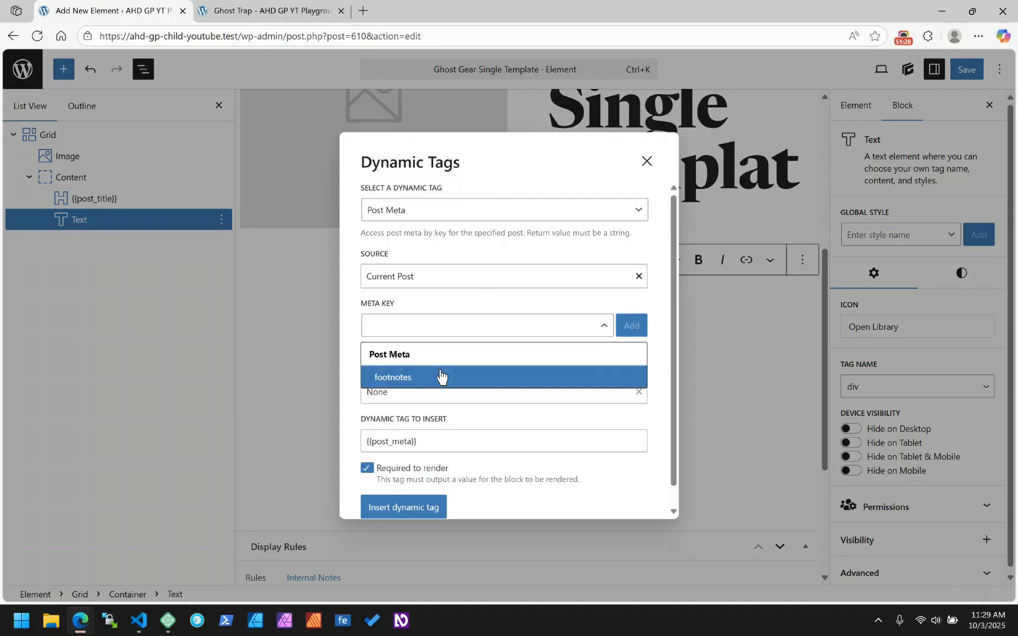
pyautogui.click(404, 326)
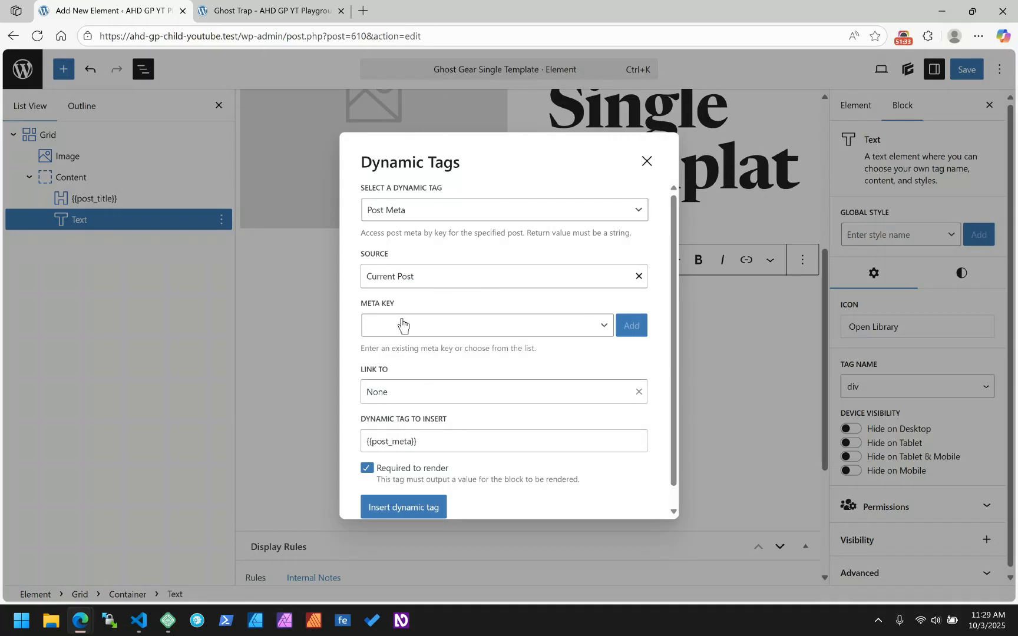
pyautogui.write('gg_full_description')
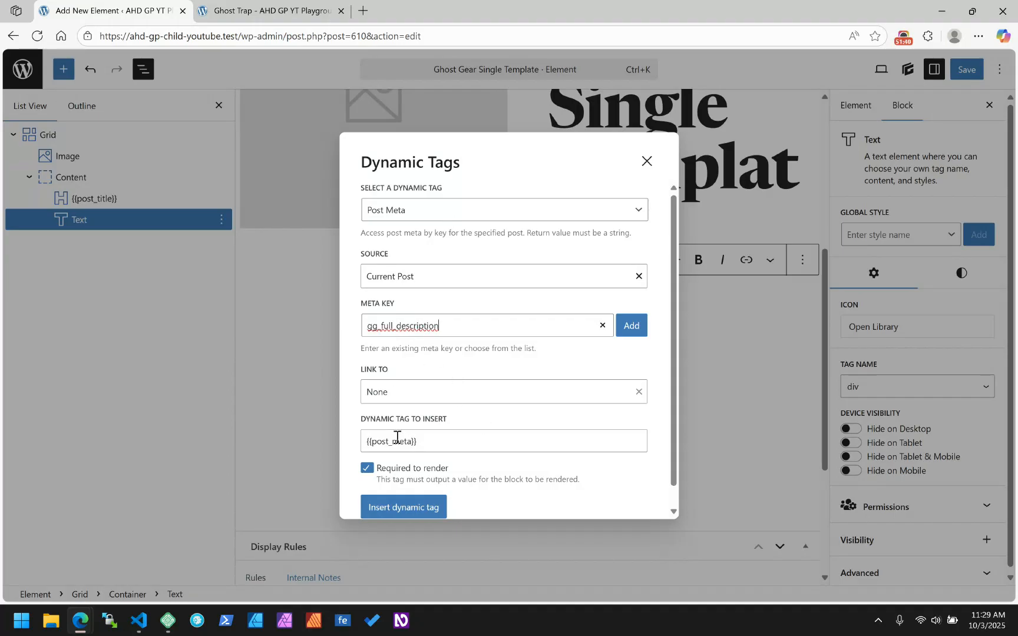
pyautogui.click(636, 327)
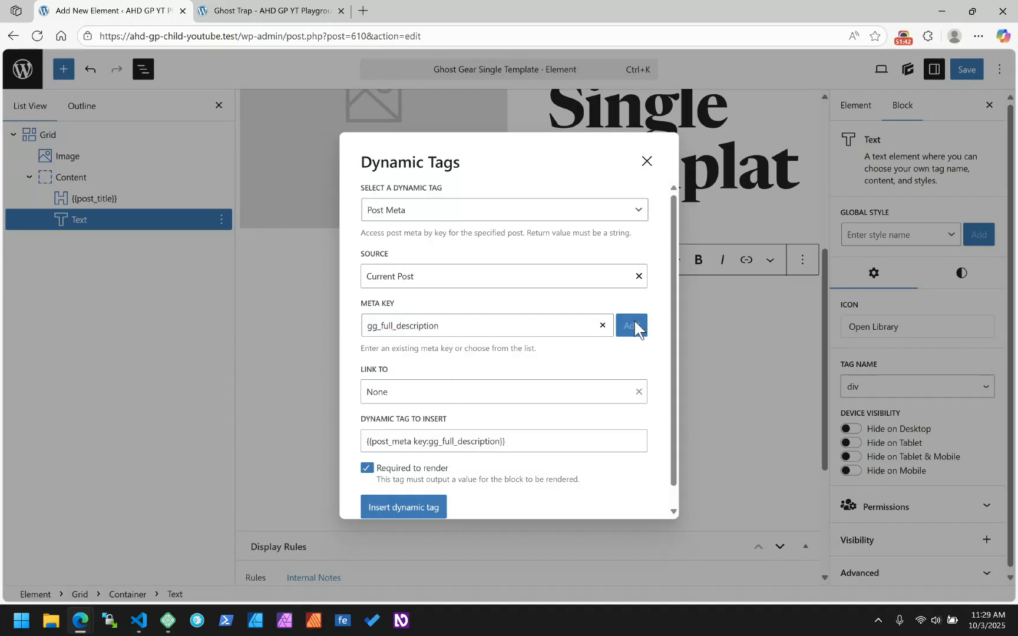
pyautogui.click(411, 511)
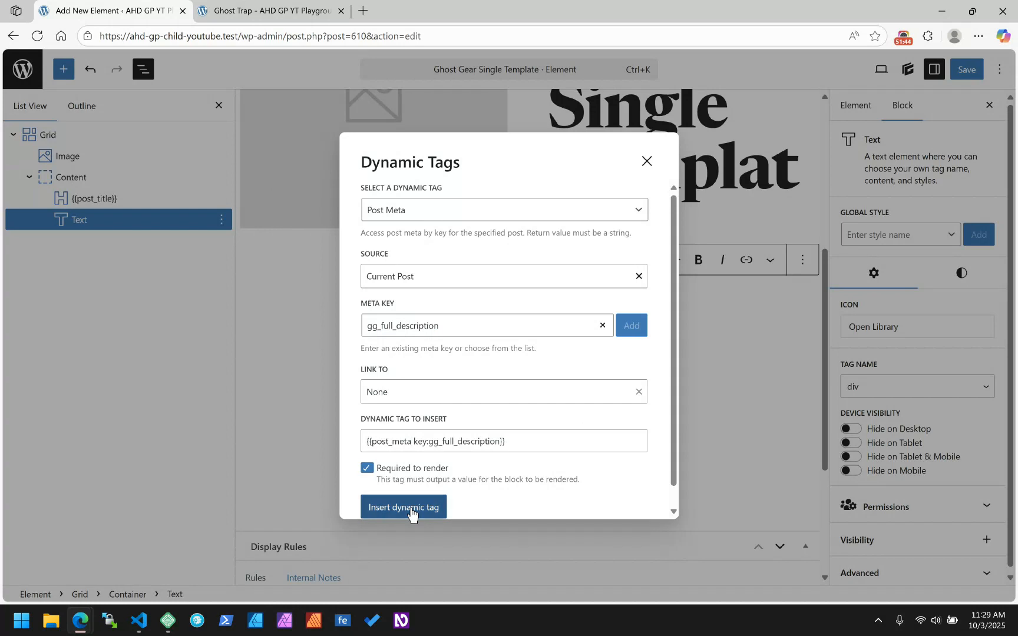
# Look over the template layout and save the element.
pyautogui.scroll(5, 649, 348)
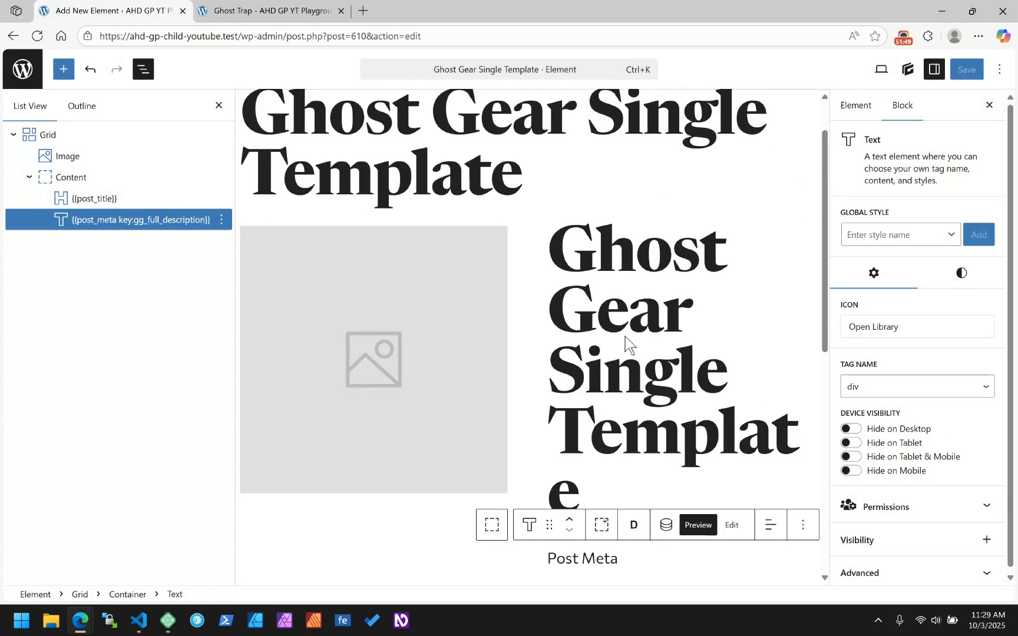
pyautogui.scroll(-5, 627, 340)
pyautogui.scroll(5, 629, 345)
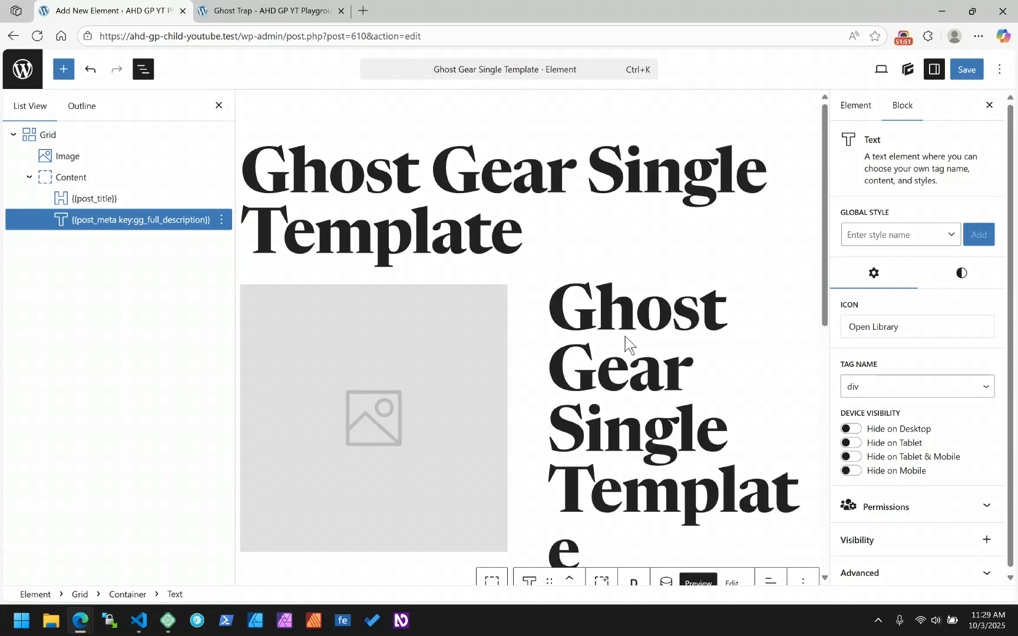
pyautogui.click(967, 69)
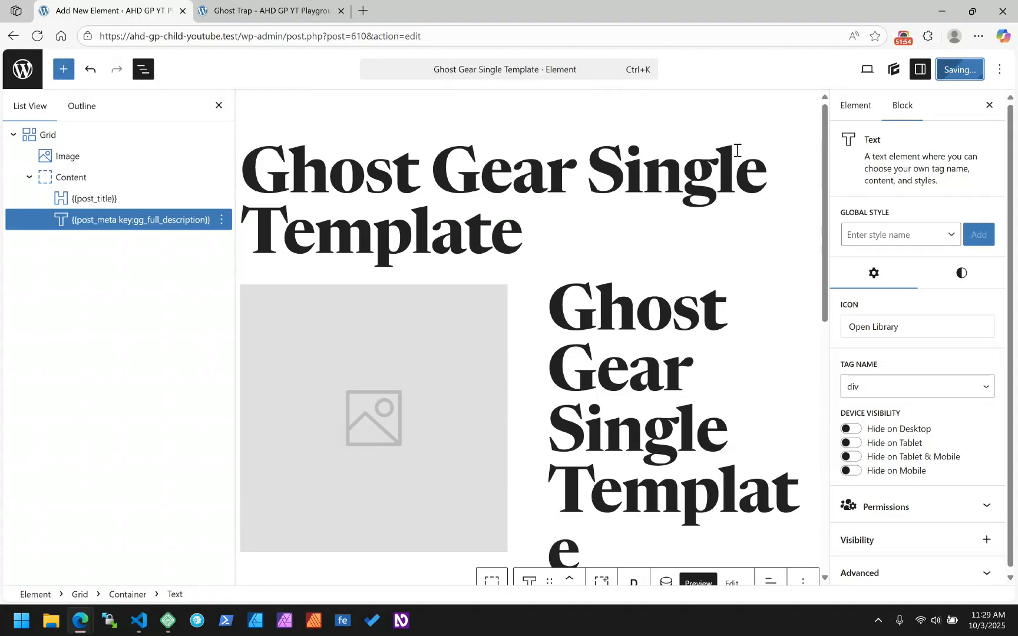
# Reload the Ghost Trap page, close the developer tools and examine the image, title and full description.
pyautogui.click(294, 10)
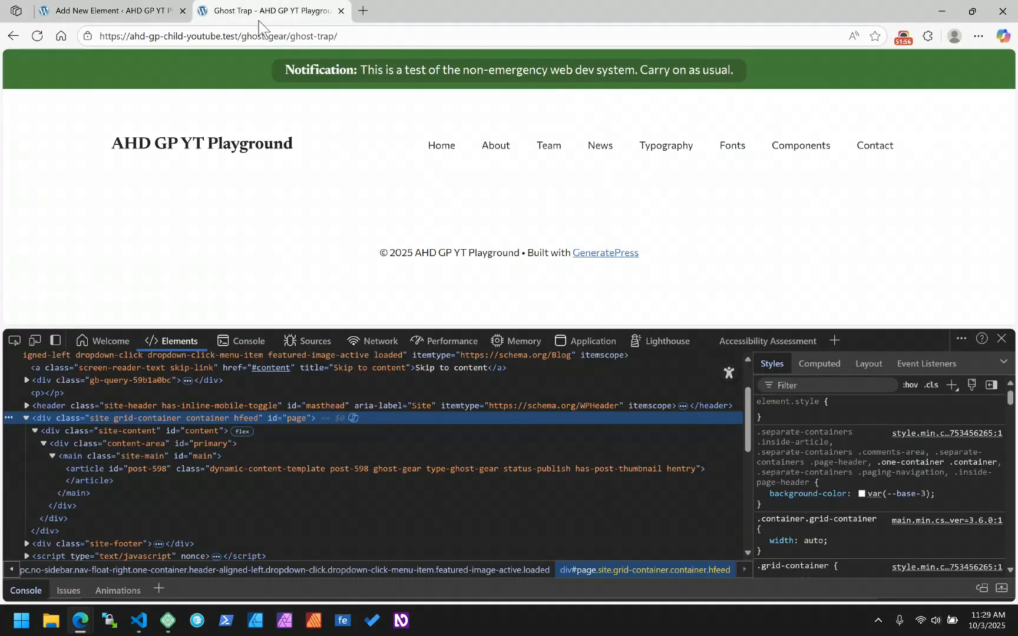
pyautogui.click(37, 36)
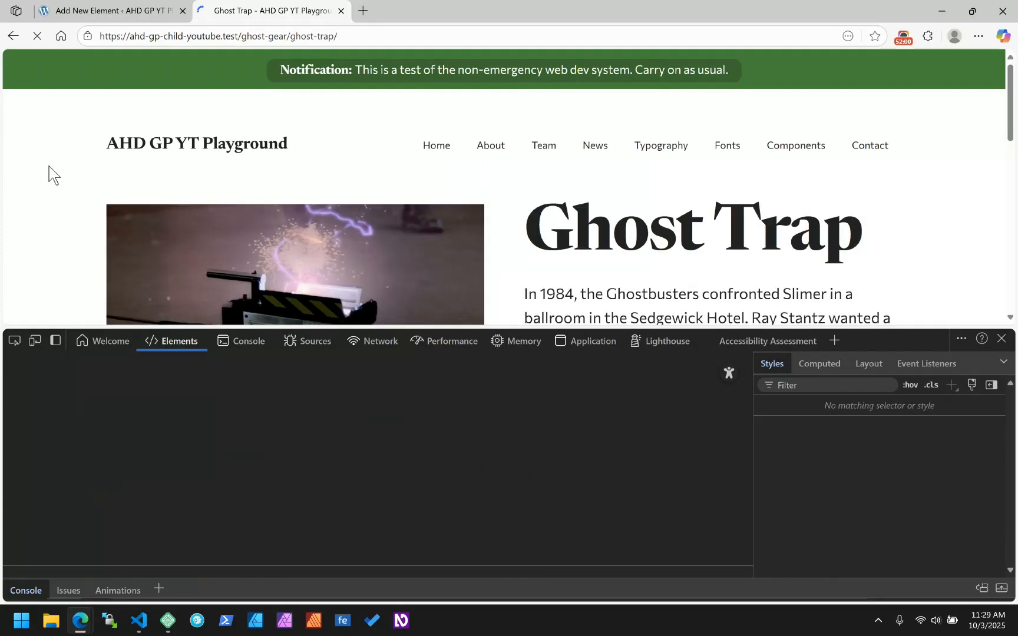
pyautogui.click(1001, 338)
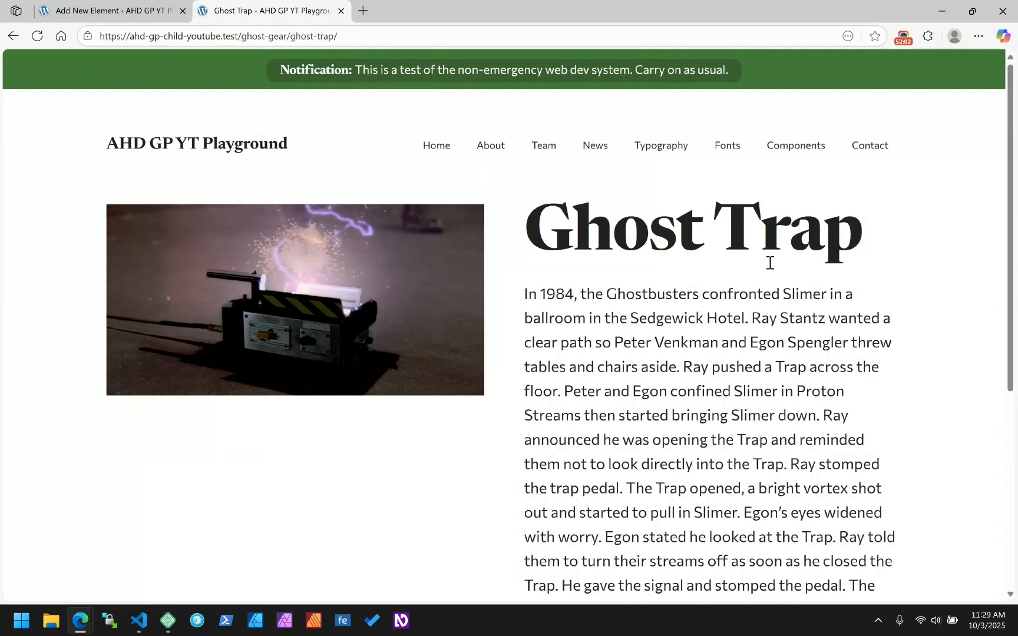
pyautogui.scroll(-5, 770, 262)
pyautogui.scroll(5, 772, 264)
pyautogui.scroll(-1, 677, 381)
pyautogui.scroll(1, 266, 341)
pyautogui.scroll(-5, 688, 319)
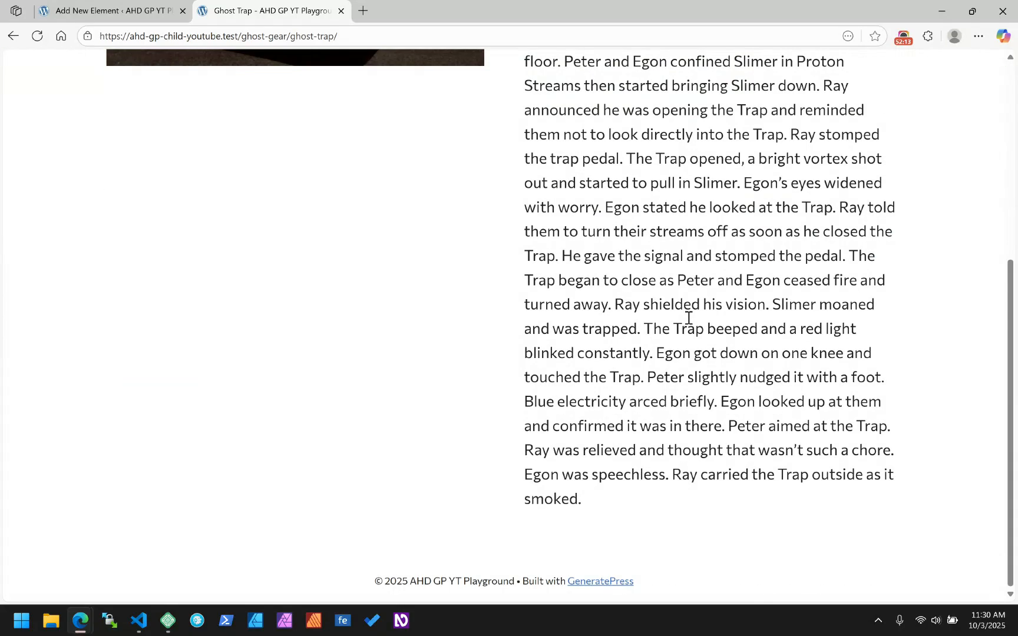
pyautogui.scroll(5, 689, 318)
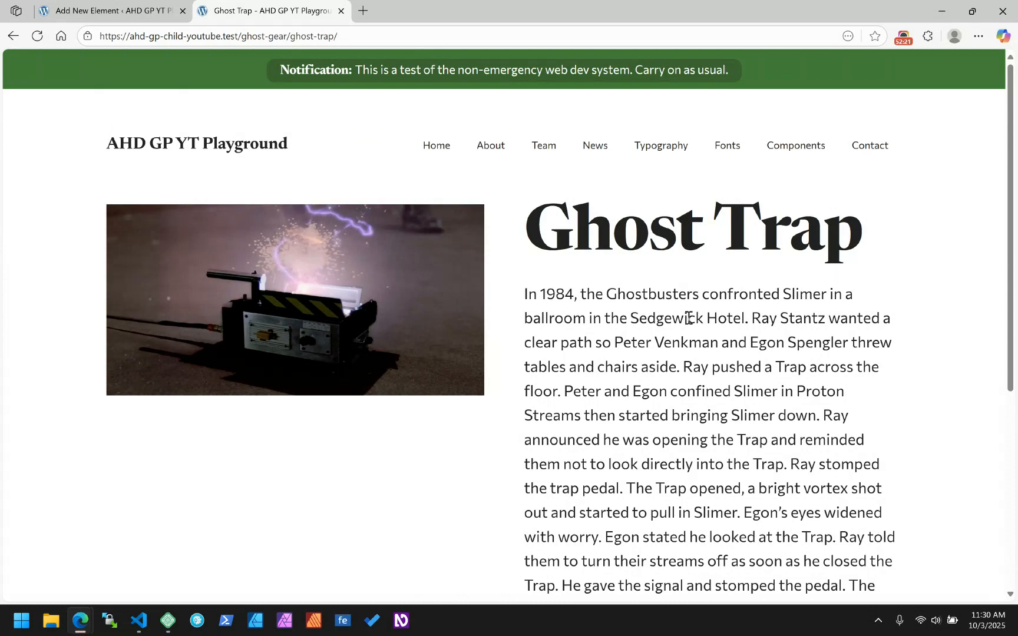
pyautogui.scroll(-5, 688, 318)
pyautogui.scroll(5, 689, 318)
# Go back to the Ghost Gear archive, open the PKE Meter entry and review its single page layout.
pyautogui.click(12, 37)
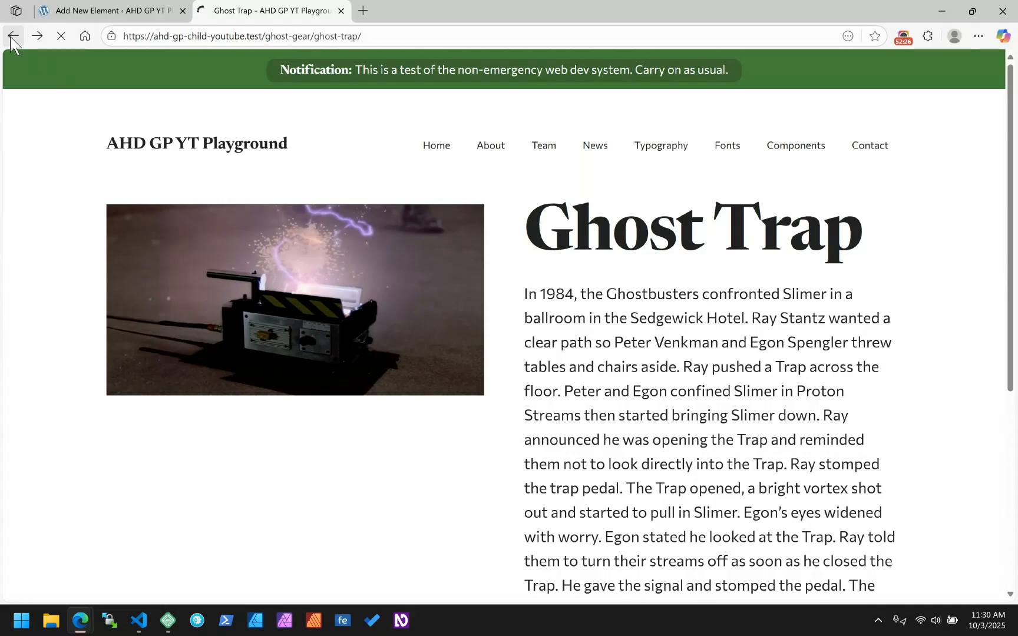
pyautogui.scroll(-5, 282, 221)
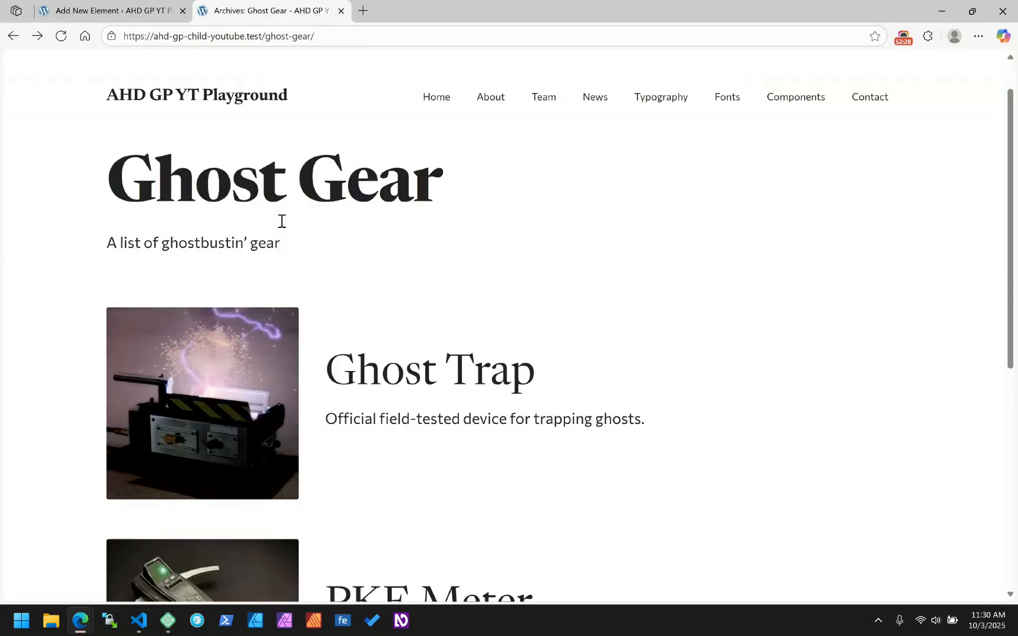
pyautogui.click(348, 327)
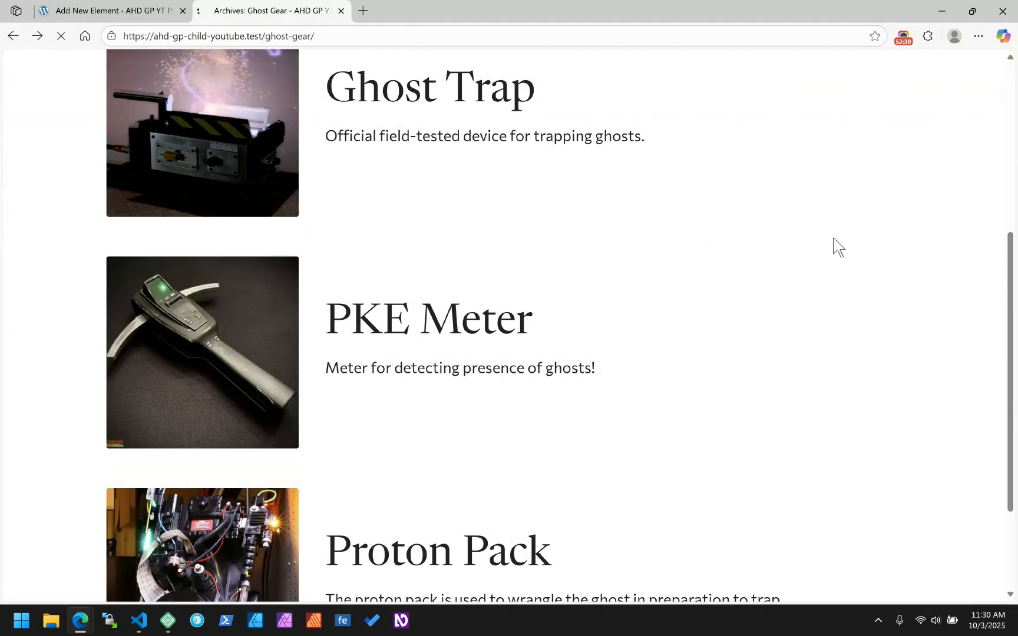
pyautogui.scroll(-8, 834, 236)
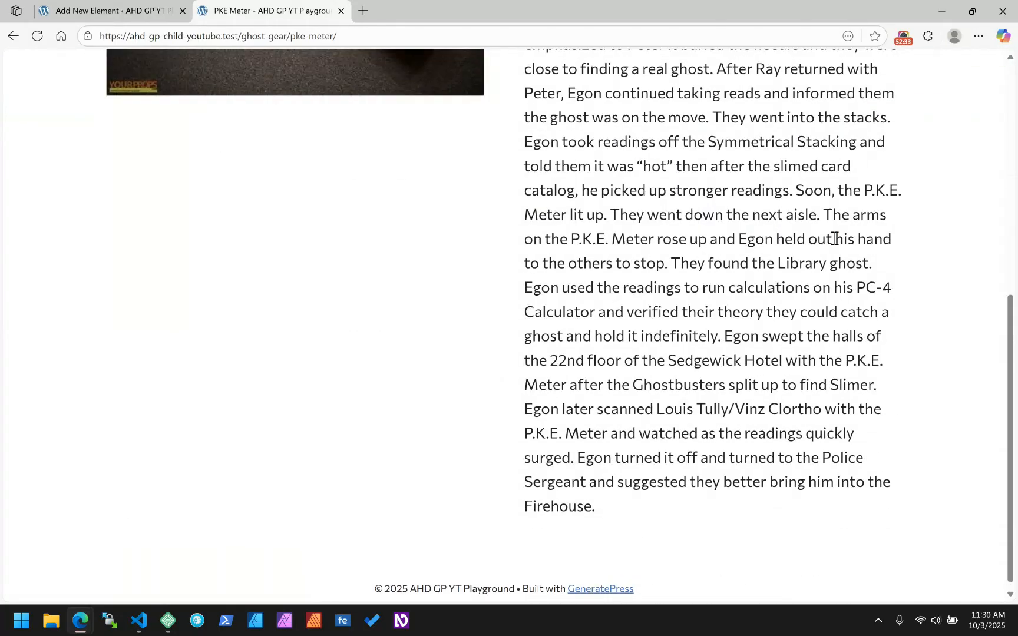
pyautogui.scroll(8, 750, 226)
# Return to the Ghost Gear Single Template editor and review its element settings and display rules.
pyautogui.click(118, 11)
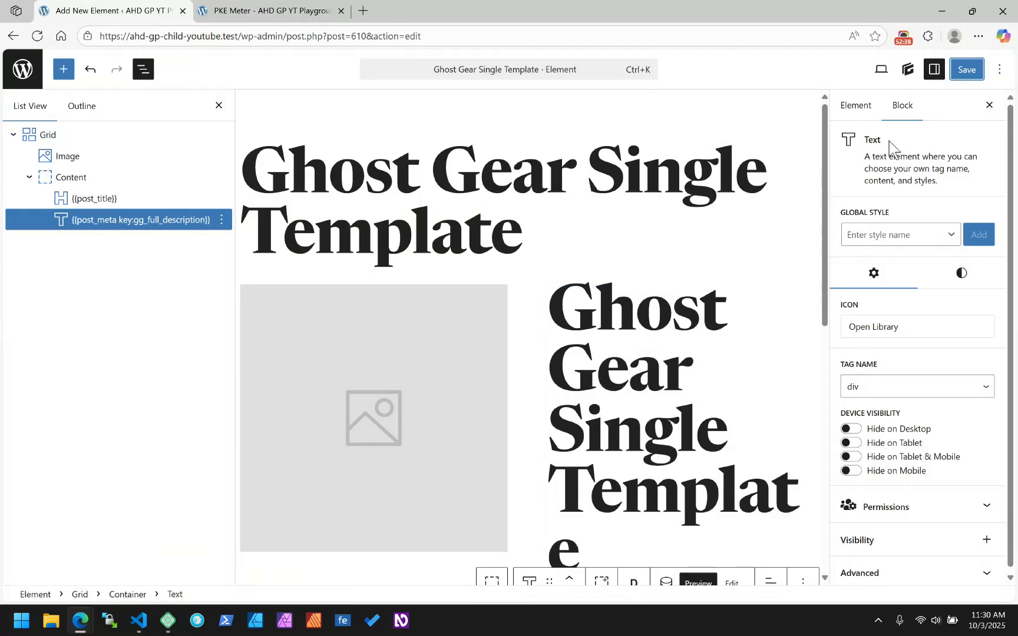
pyautogui.click(856, 105)
pyautogui.scroll(-2, 907, 457)
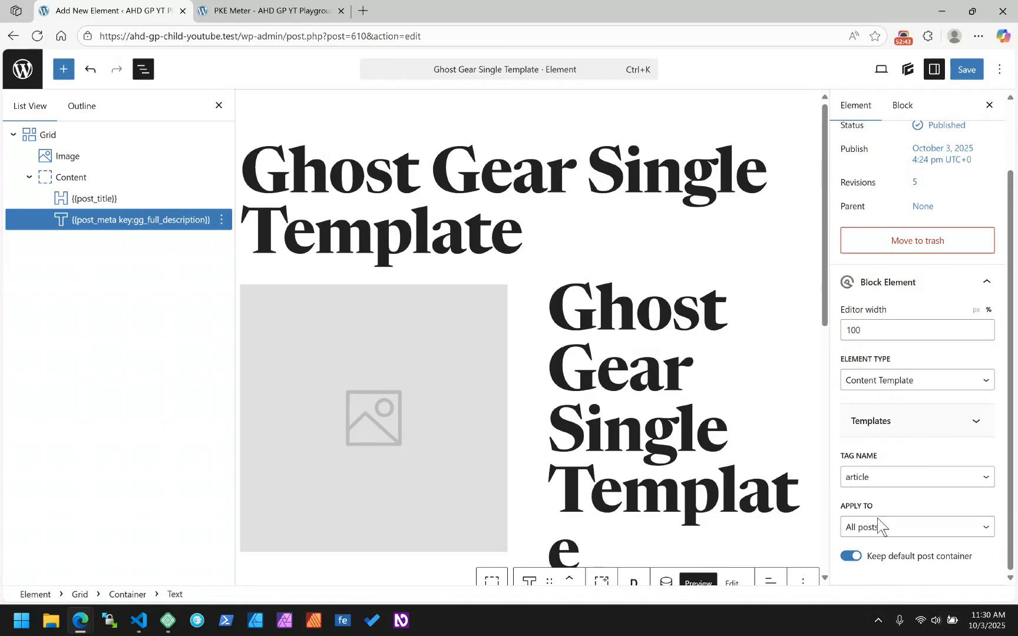
pyautogui.scroll(-10, 648, 374)
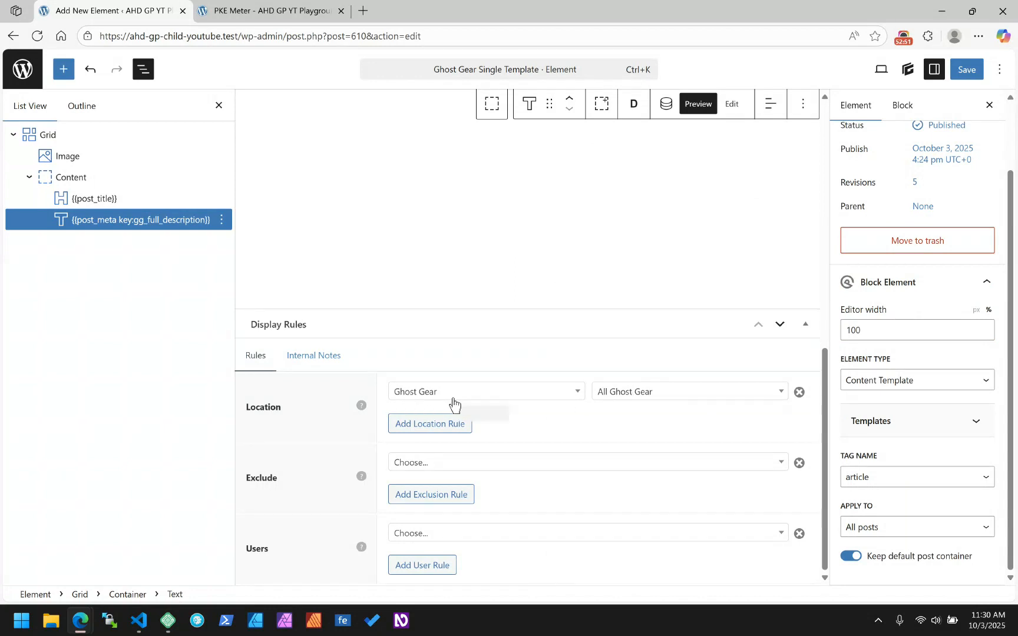
pyautogui.click(433, 430)
pyautogui.click(425, 419)
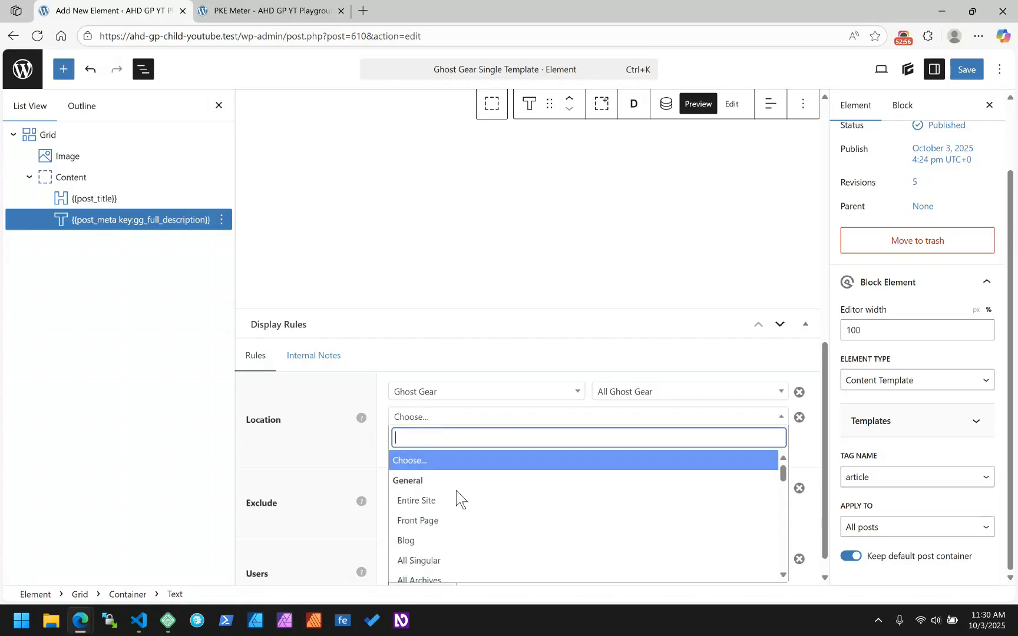
pyautogui.scroll(-3, 457, 499)
pyautogui.click(360, 461)
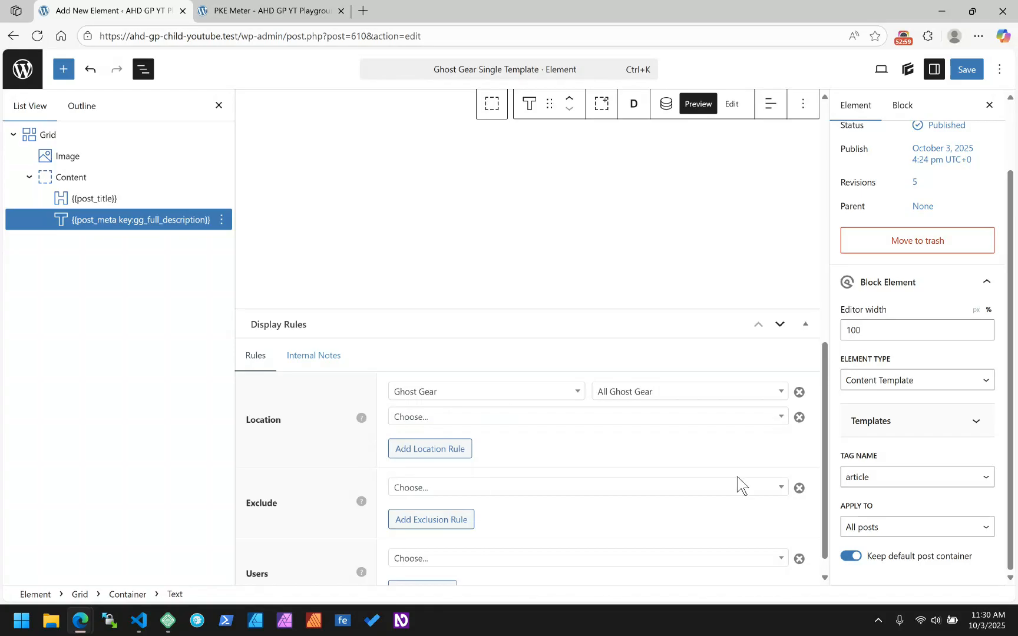
pyautogui.click(799, 418)
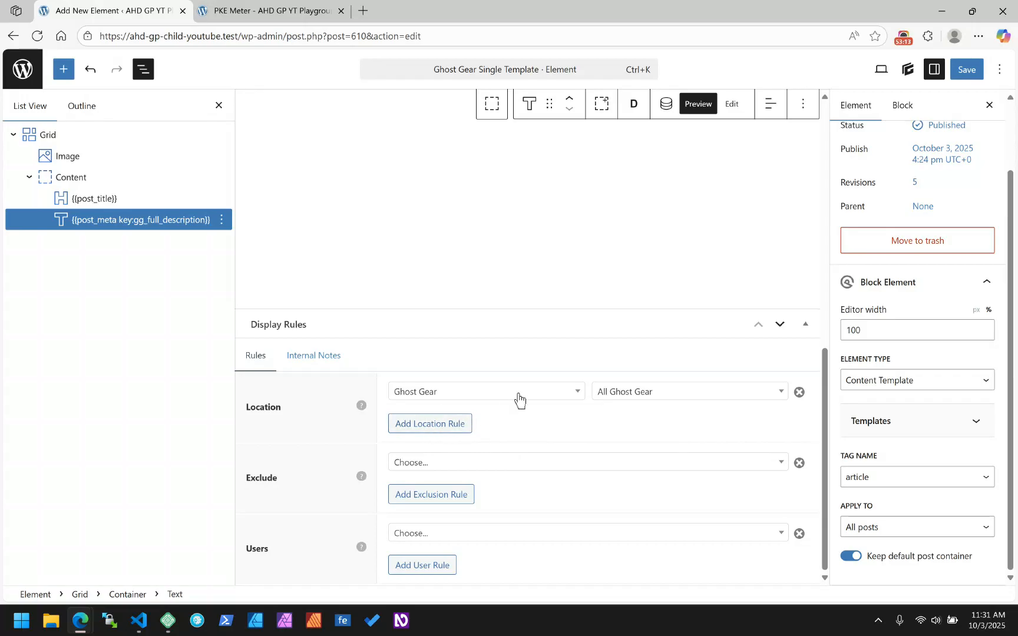
pyautogui.scroll(5, 648, 365)
pyautogui.scroll(-3, 706, 341)
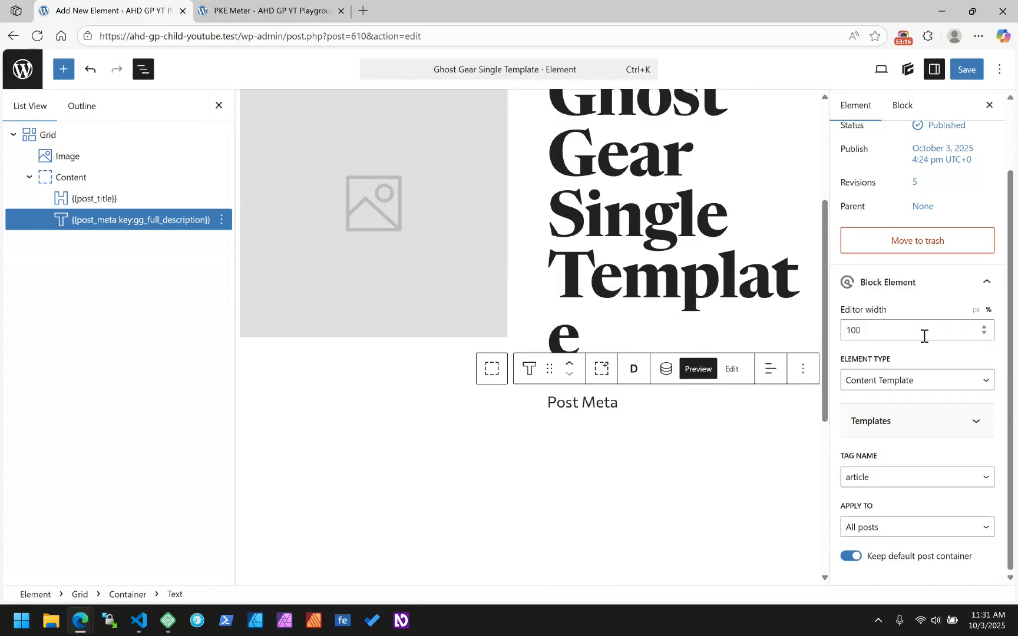
pyautogui.scroll(2, 924, 336)
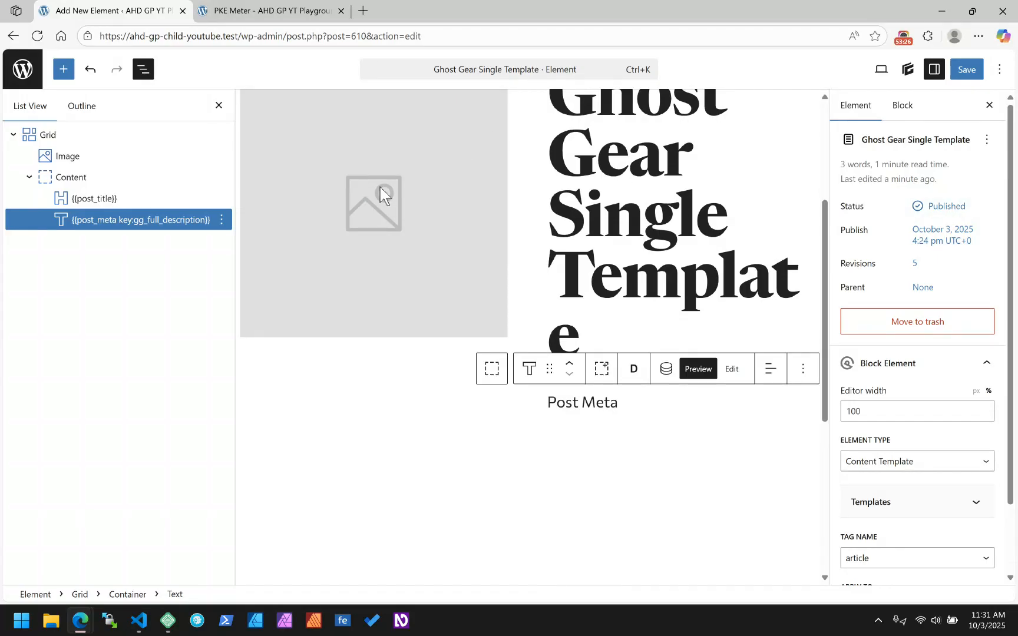
# Examine the dynamic tag settings of the post title headline and compare the template with the PKE Meter page.
pyautogui.scroll(1, 477, 223)
pyautogui.scroll(3, 477, 223)
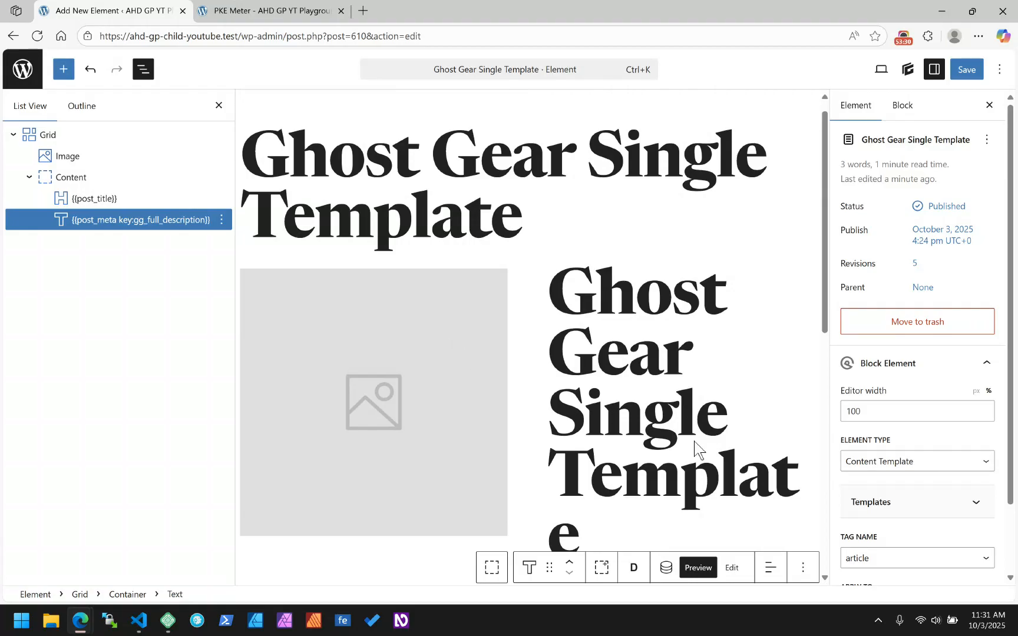
pyautogui.click(644, 314)
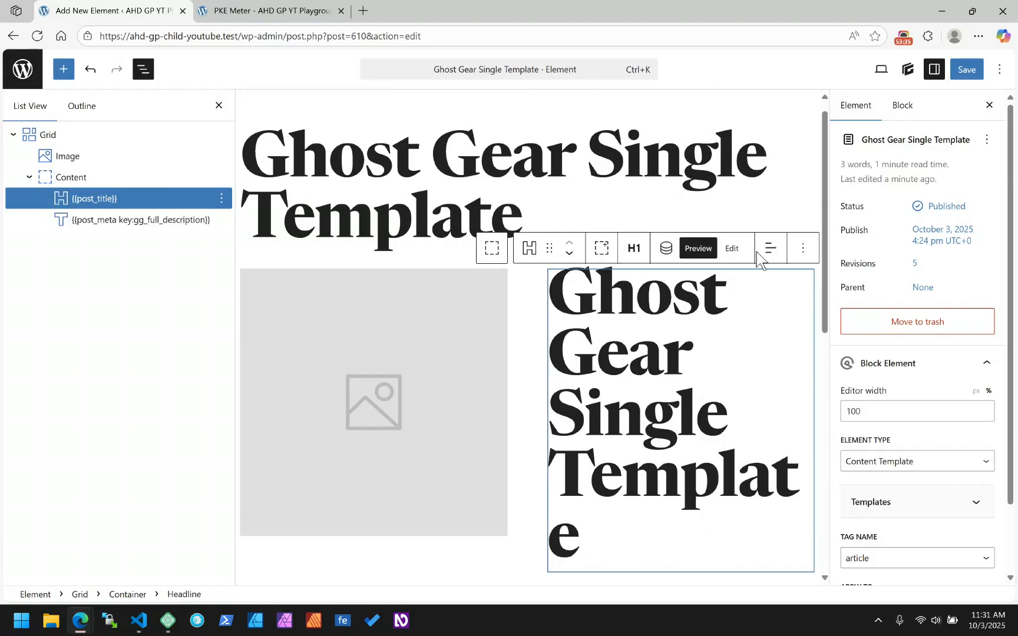
pyautogui.click(666, 252)
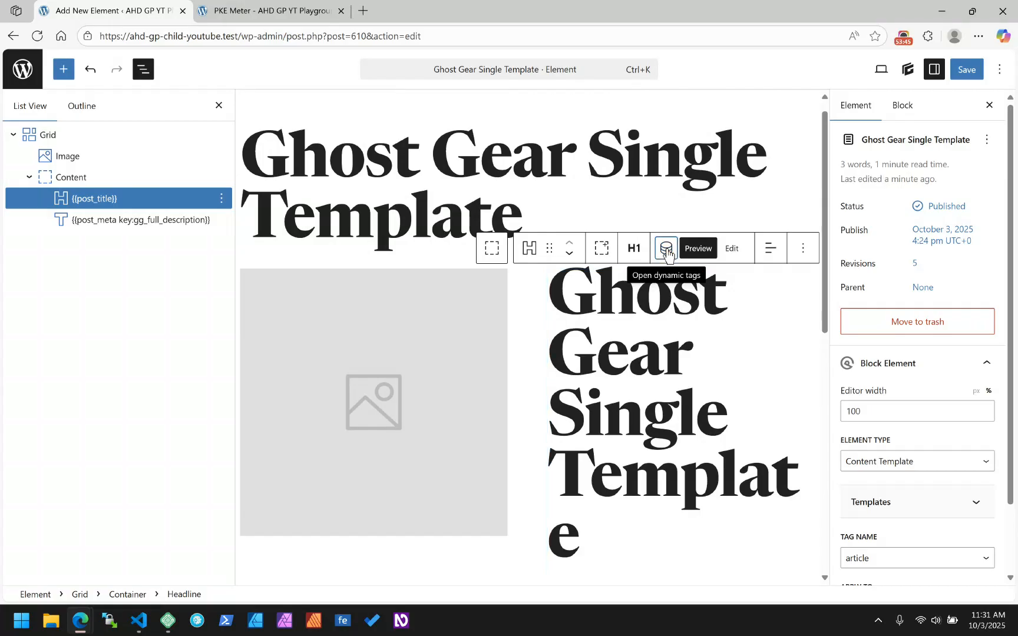
pyautogui.click(409, 221)
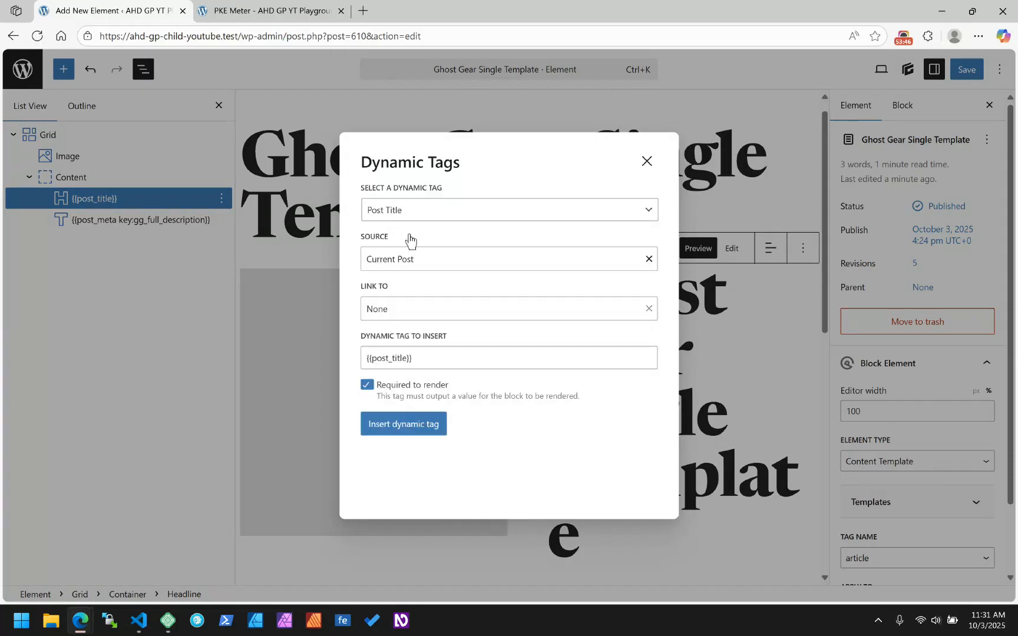
pyautogui.click(647, 161)
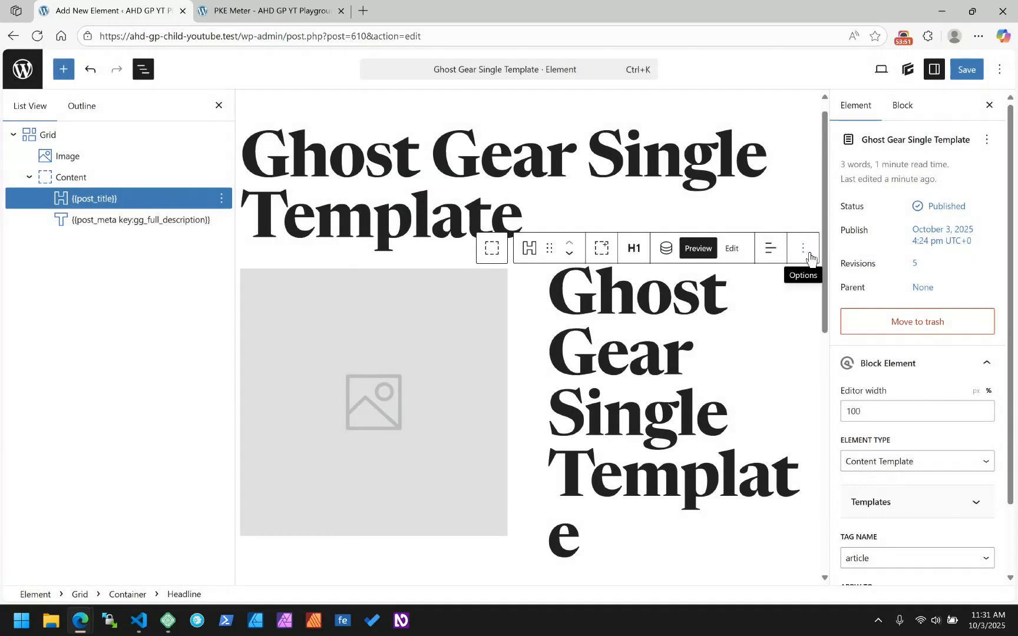
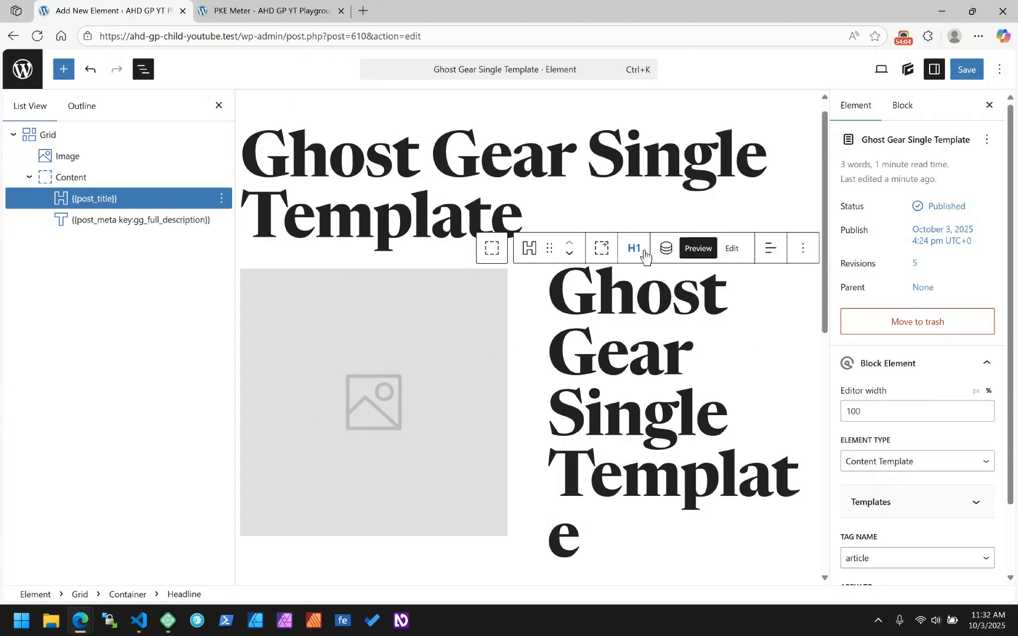
pyautogui.click(325, 4)
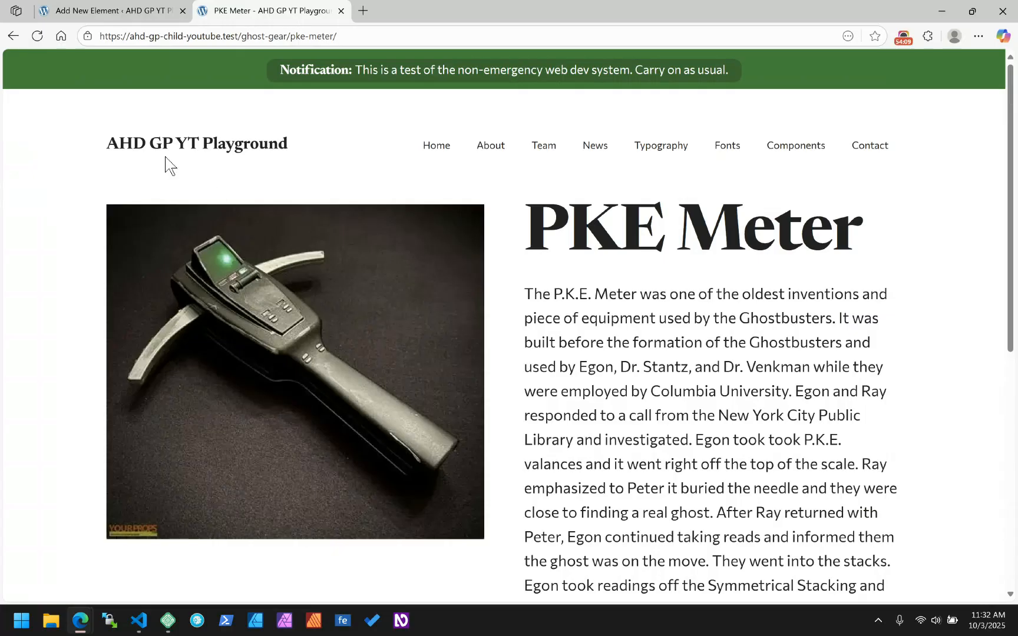
pyautogui.click(100, 11)
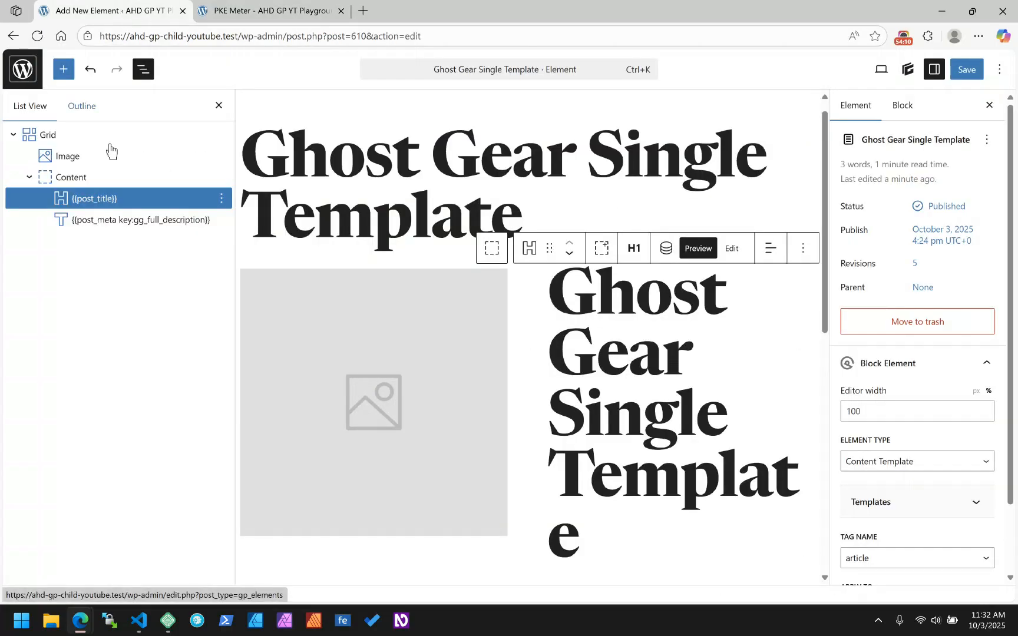
# Set the template image's border radius to 3 px on all sides and save the element.
pyautogui.click(278, 289)
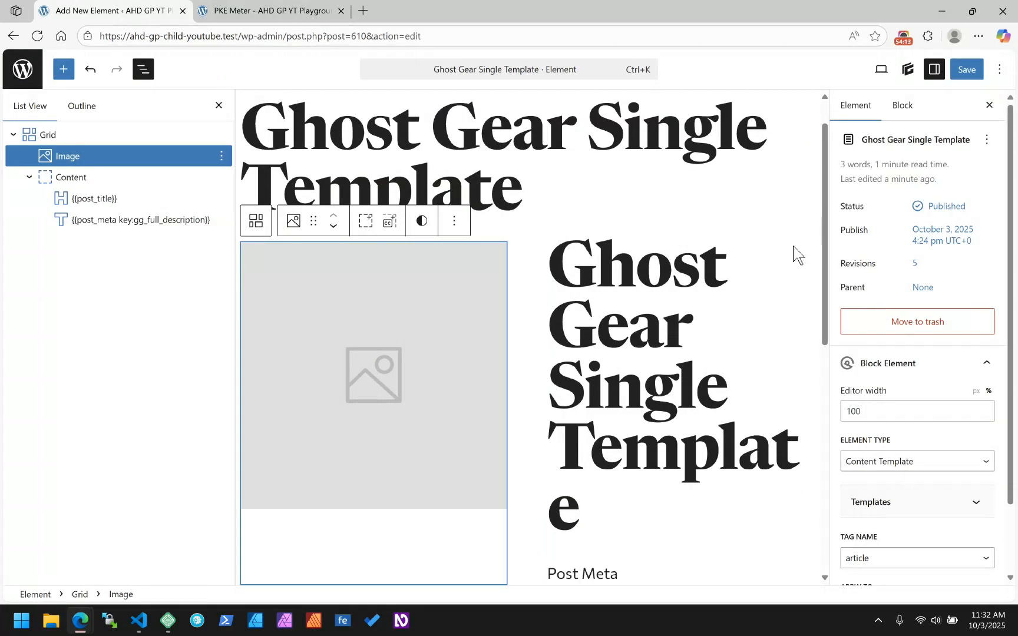
pyautogui.click(911, 104)
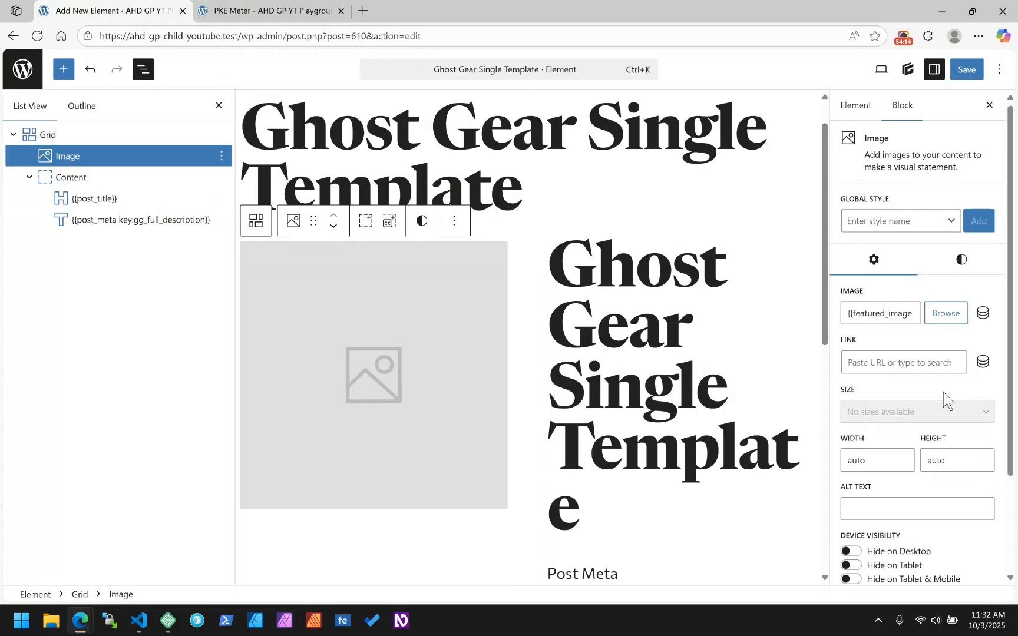
pyautogui.scroll(-2, 943, 395)
pyautogui.scroll(2, 943, 391)
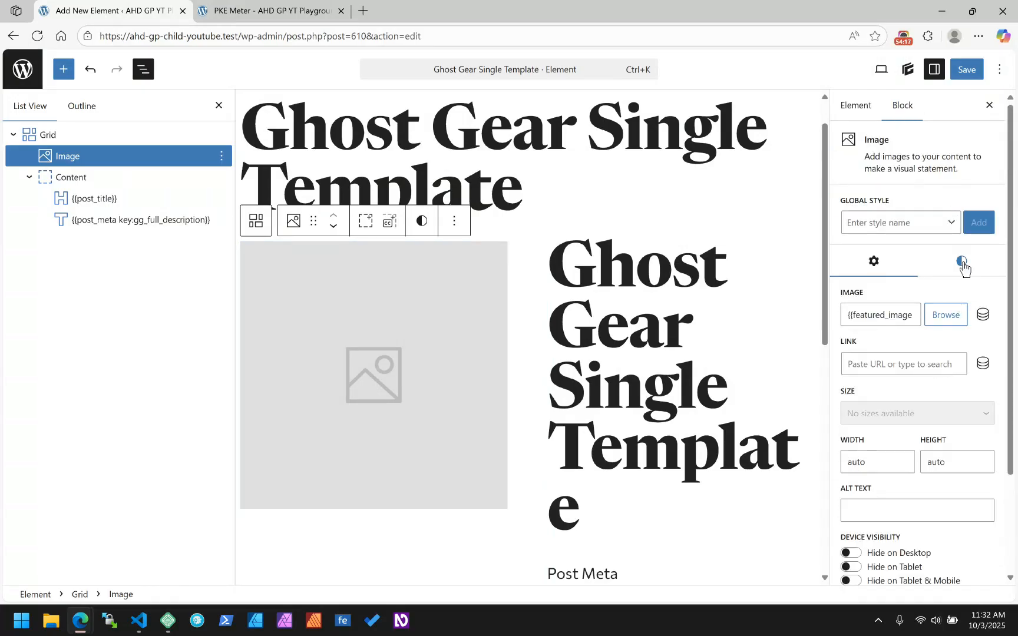
pyautogui.click(962, 263)
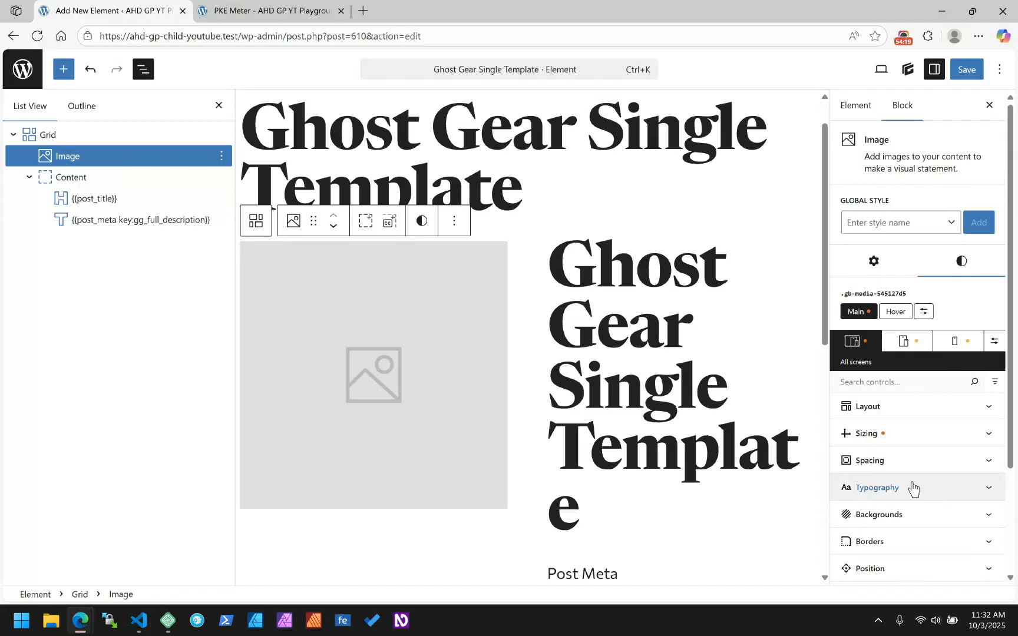
pyautogui.scroll(-2, 911, 486)
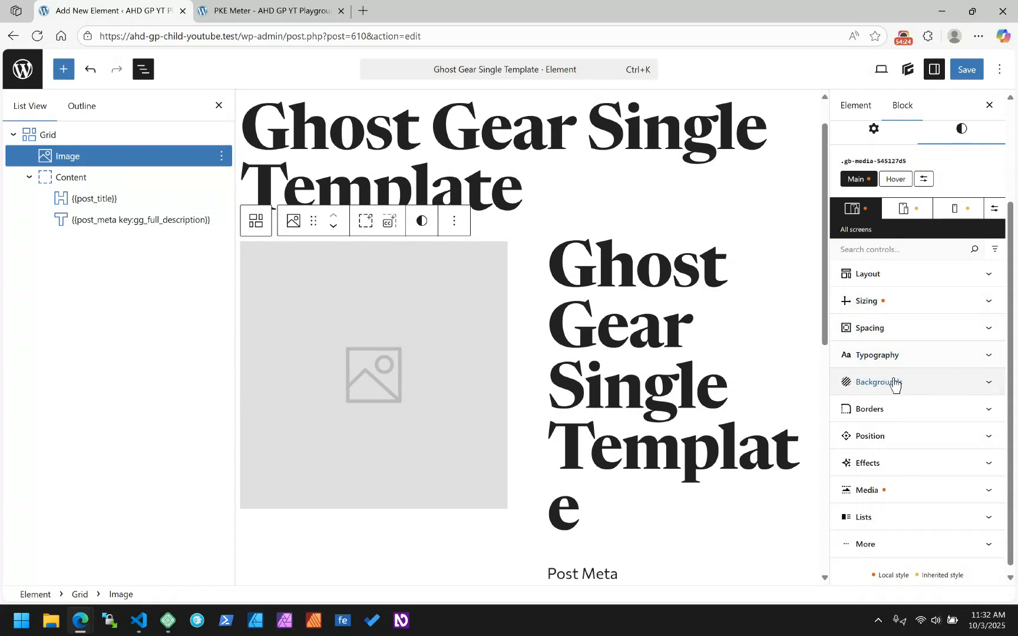
pyautogui.click(893, 407)
pyautogui.scroll(-3, 928, 402)
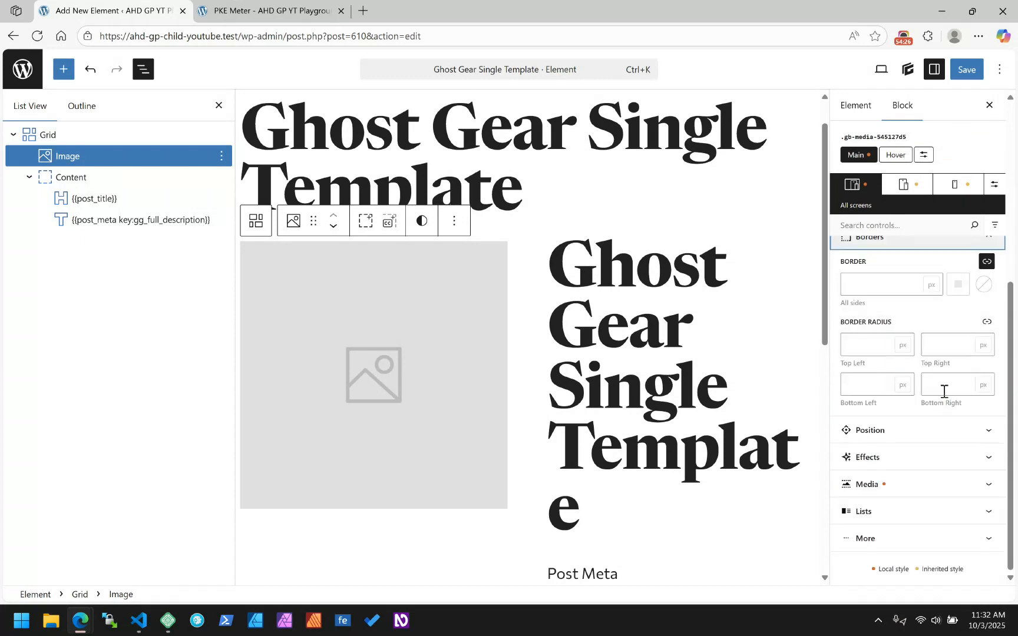
pyautogui.click(988, 320)
pyautogui.click(882, 383)
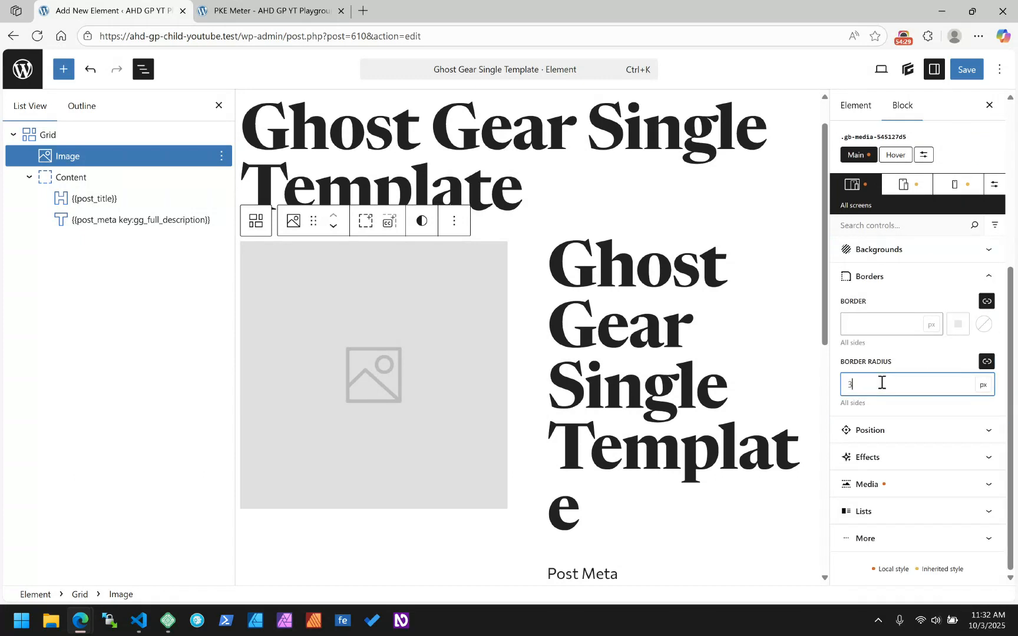
pyautogui.scroll(-3, 335, 342)
pyautogui.scroll(4, 334, 341)
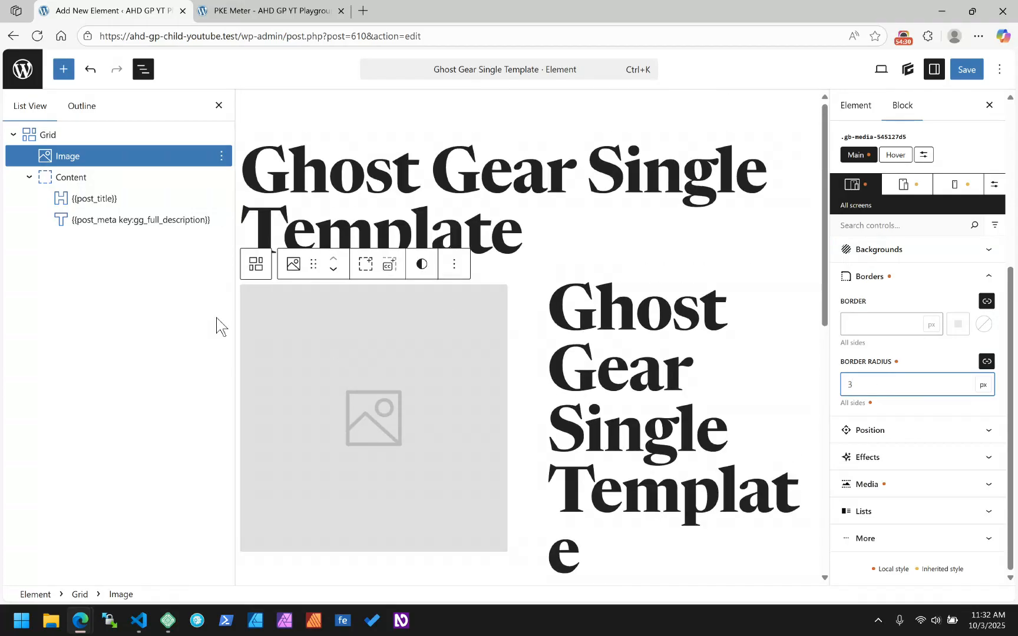
pyautogui.click(967, 71)
pyautogui.scroll(-3, 413, 344)
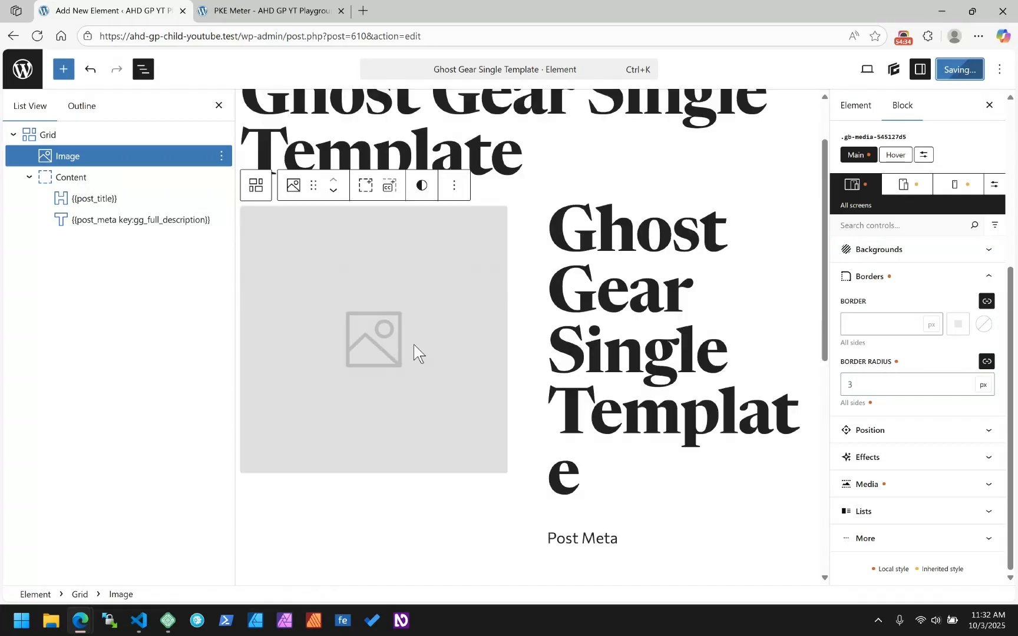
# Wrap the image in a container and rename that container Media.
pyautogui.click(26, 181)
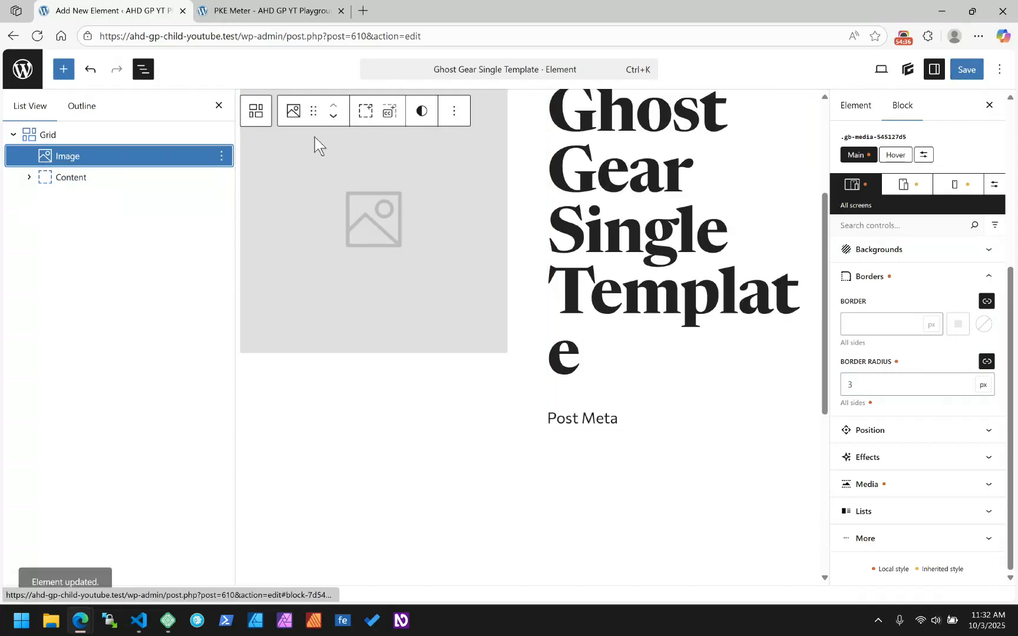
pyautogui.click(366, 112)
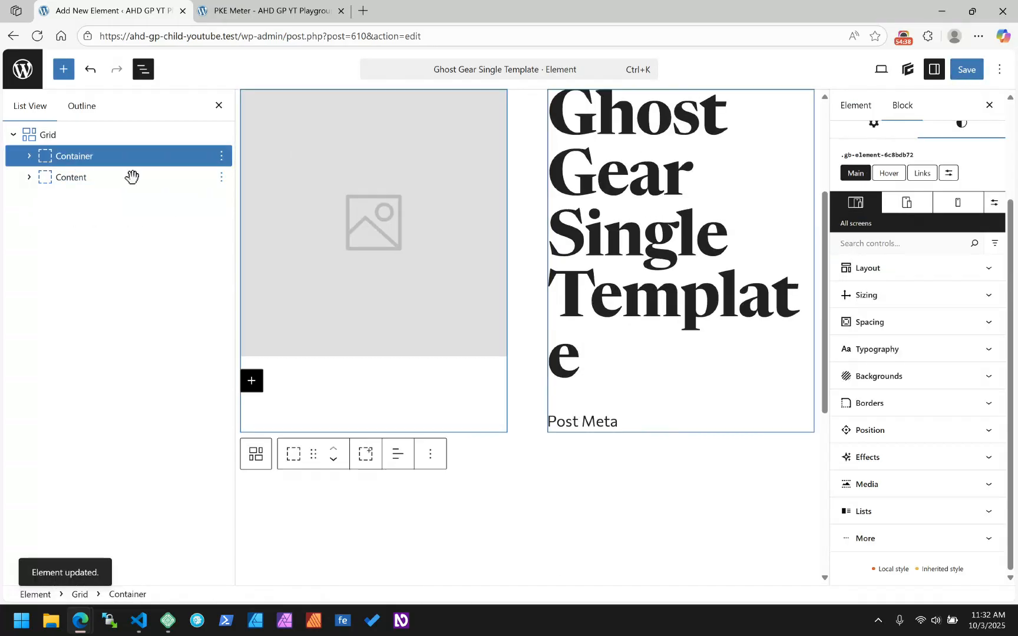
pyautogui.click(223, 159)
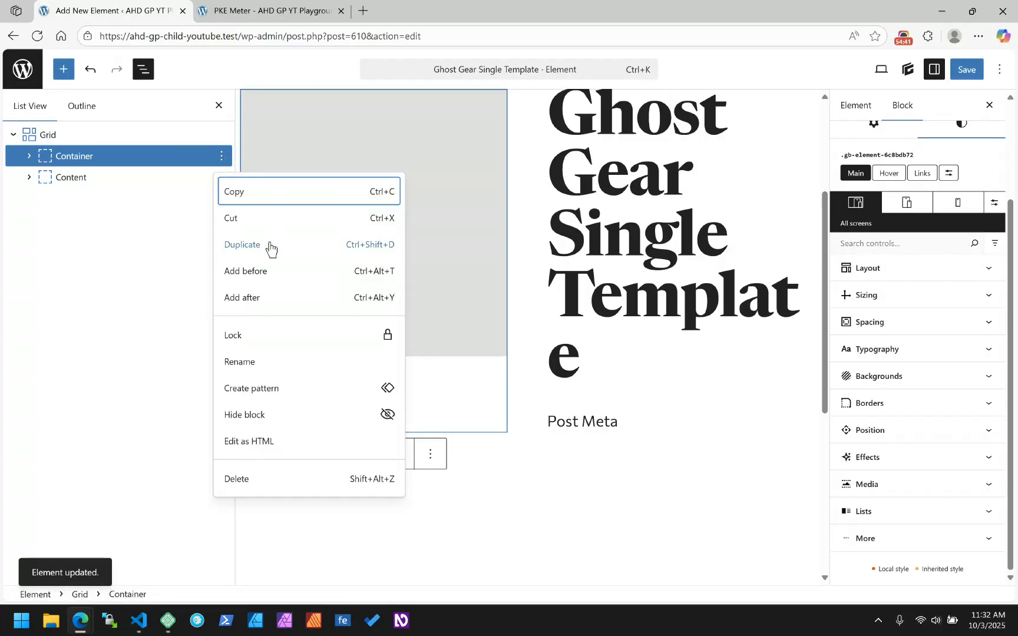
pyautogui.click(262, 361)
pyautogui.write('M')
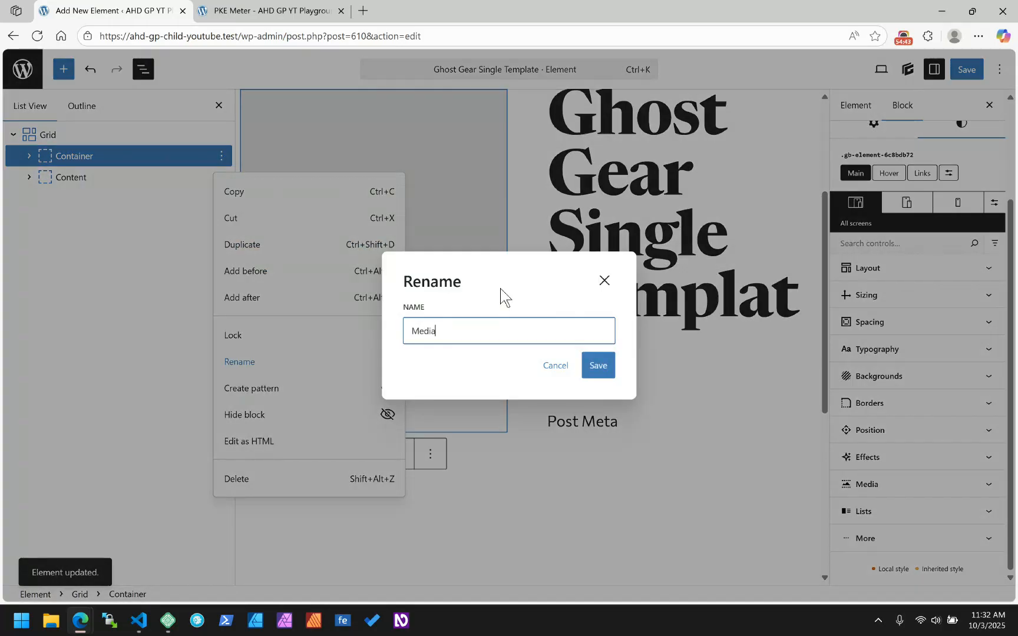
pyautogui.write('edia')
pyautogui.press('Return')
# Add a Text block after the image inside the Media container.
pyautogui.click(28, 156)
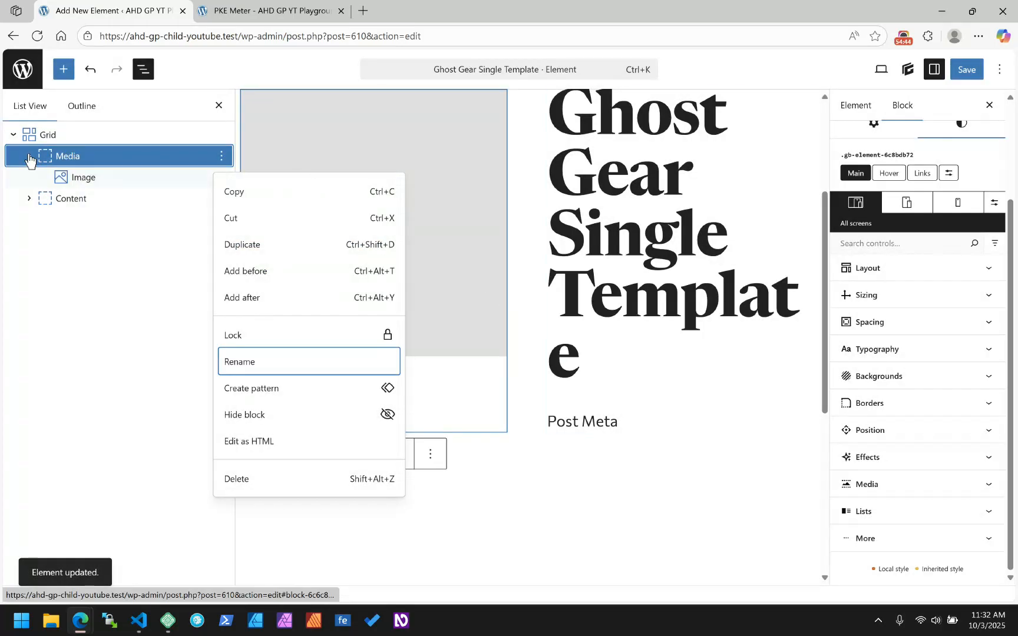
pyautogui.click(95, 178)
pyautogui.click(200, 178)
pyautogui.click(221, 177)
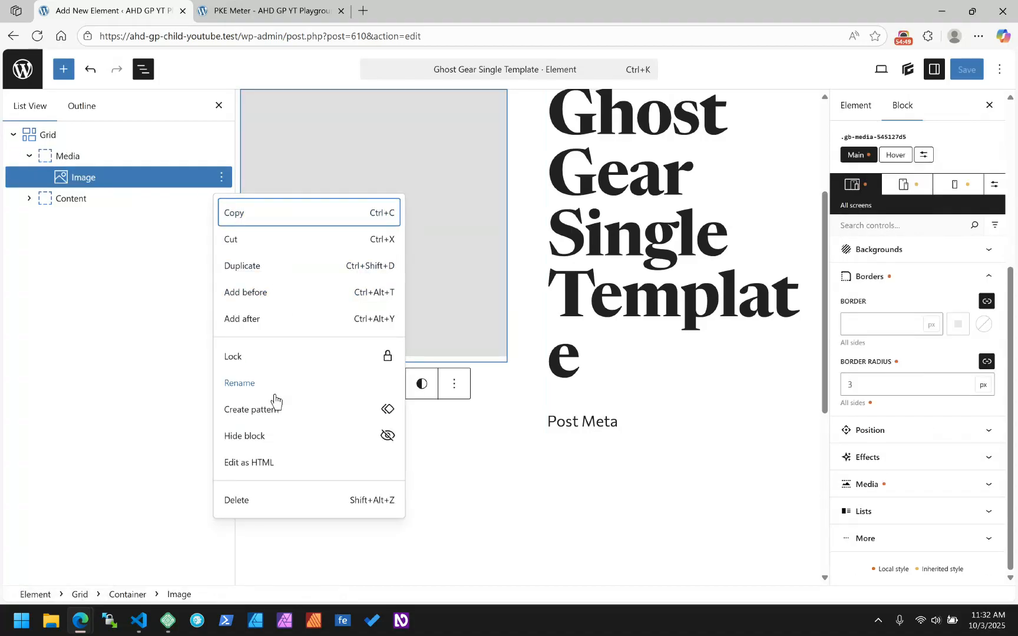
pyautogui.click(315, 307)
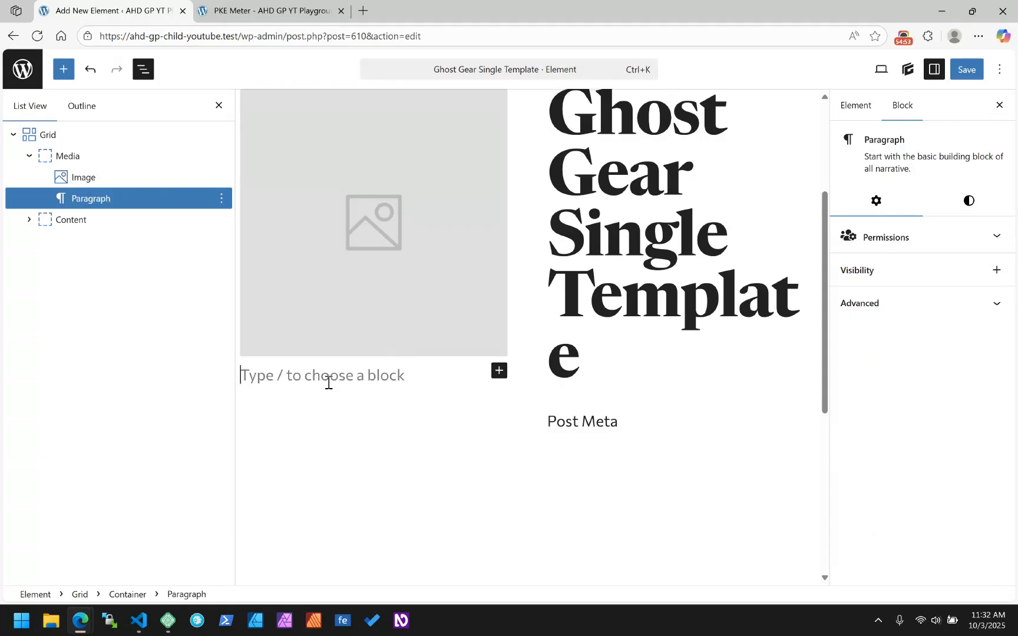
pyautogui.write('/')
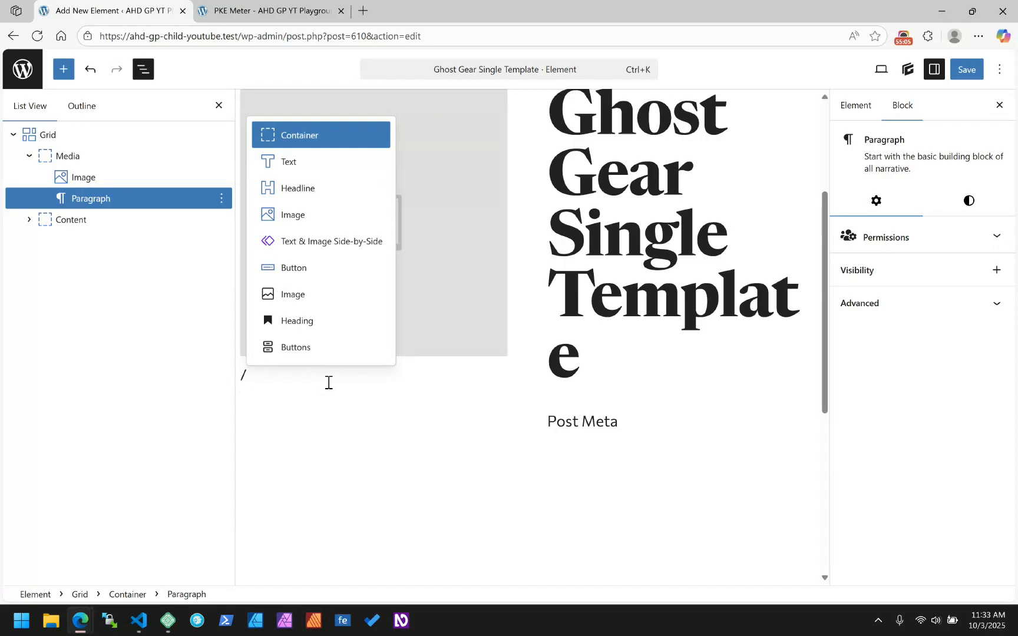
pyautogui.press('Down')
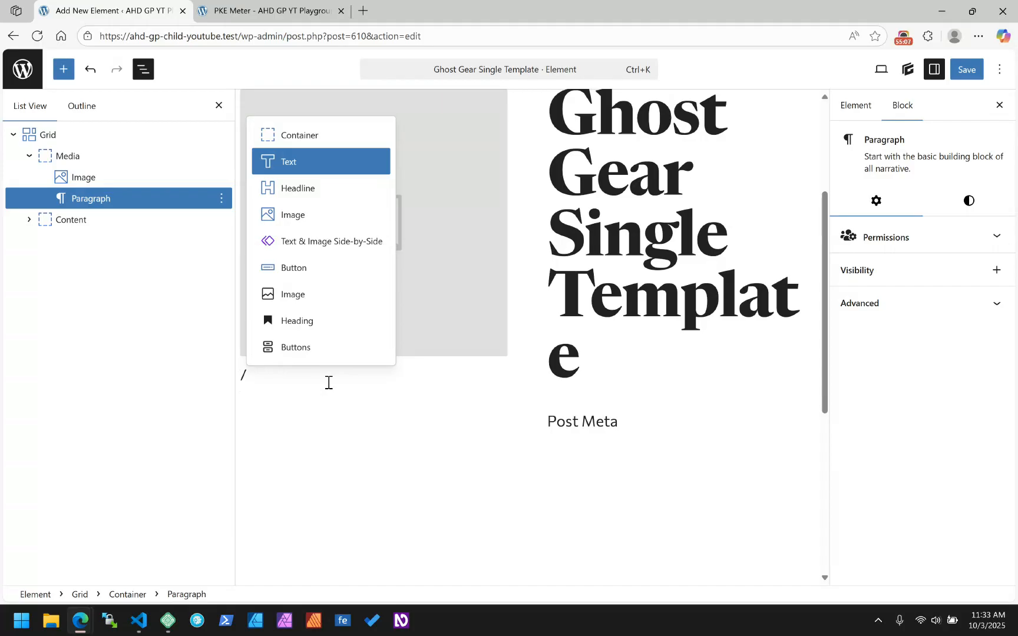
pyautogui.press('Return')
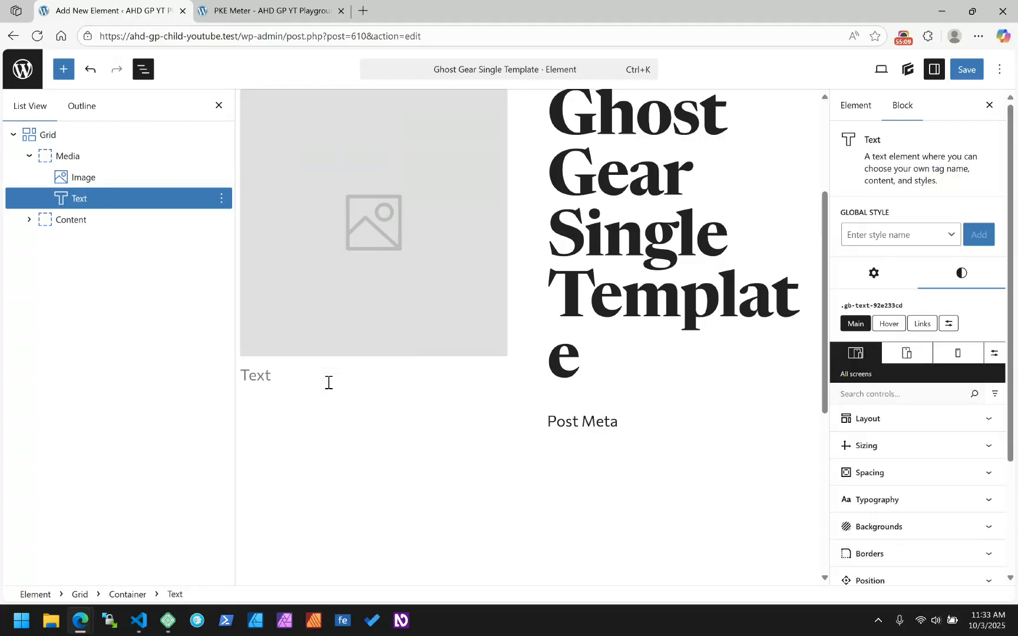
# Change the tag name of the new Text block below the image to div.
pyautogui.click(269, 379)
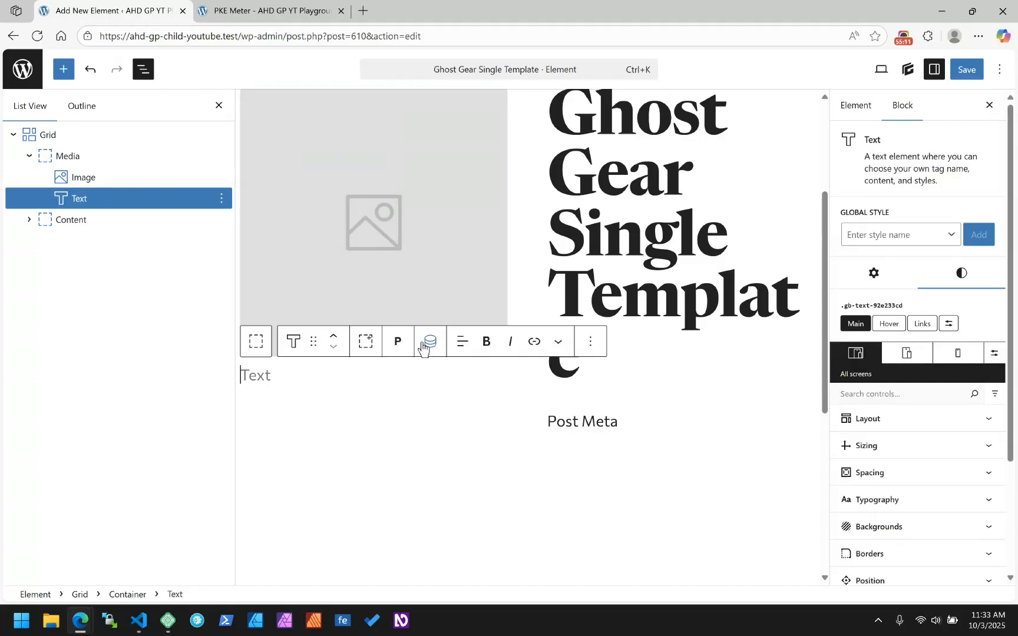
pyautogui.click(398, 343)
pyautogui.click(415, 273)
pyautogui.click(431, 343)
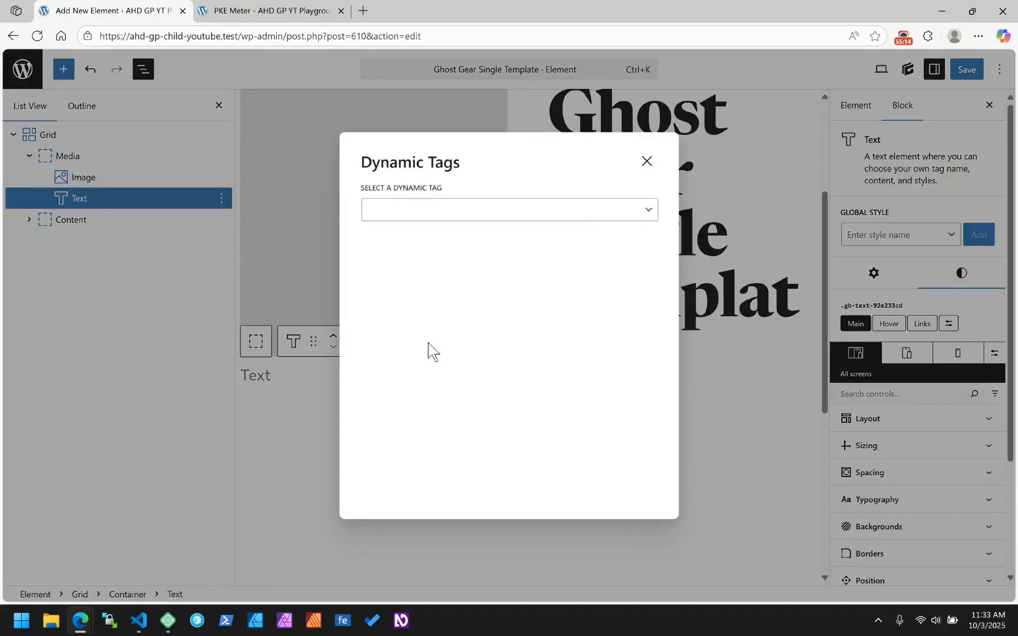
pyautogui.click(423, 219)
pyautogui.click(318, 431)
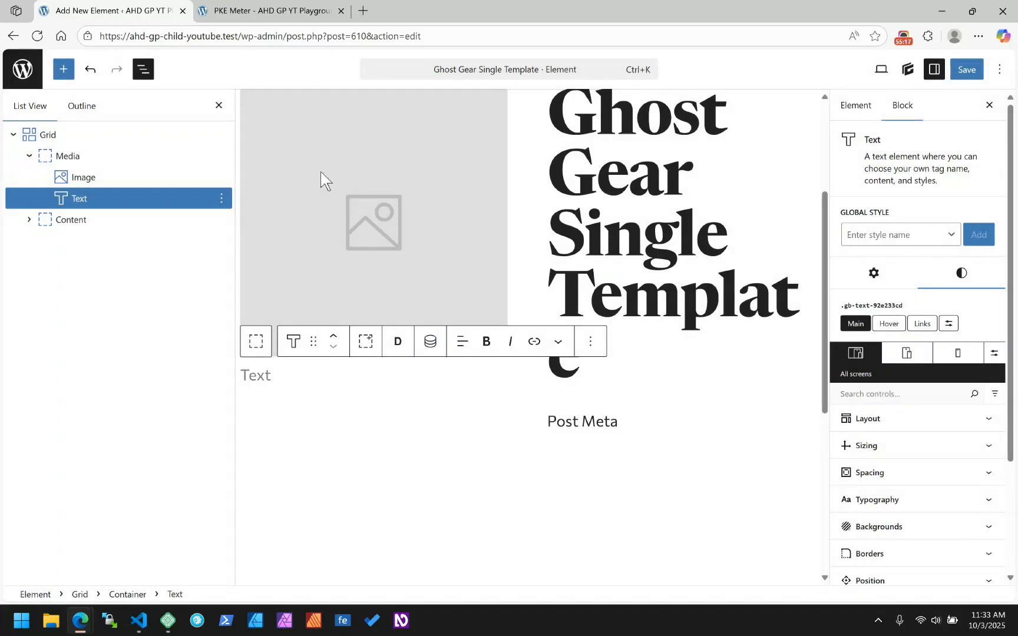
# Open the site admin in a separate browser tab ahead of the editor and look through the ACF field groups.
pyautogui.rightClick(30, 73)
pyautogui.click(89, 84)
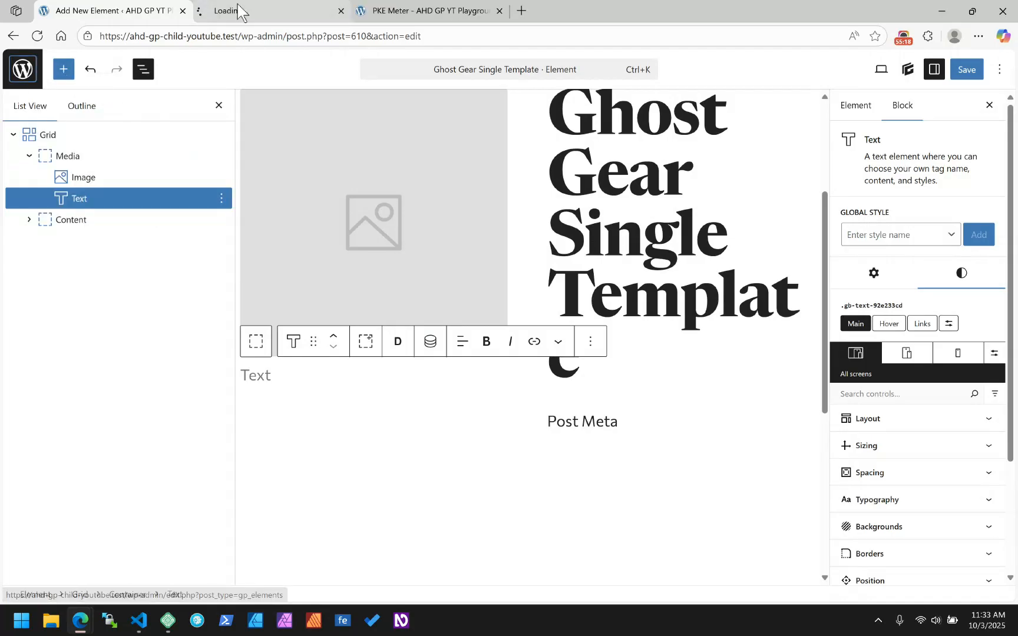
pyautogui.click(269, 11)
pyautogui.moveTo(268, 11); pyautogui.dragTo(129, 9)
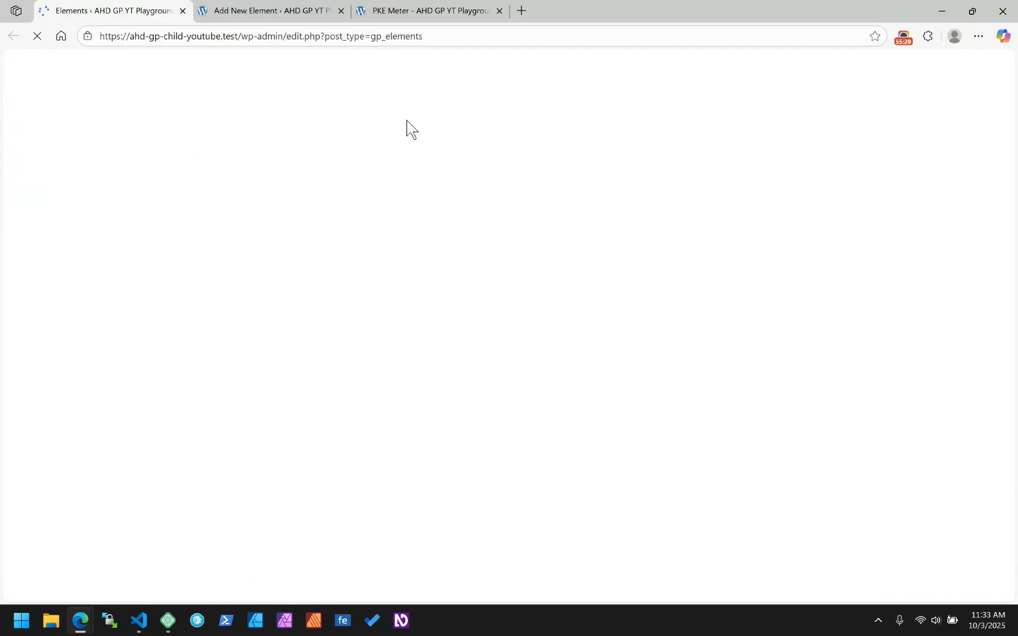
pyautogui.scroll(-3, 224, 306)
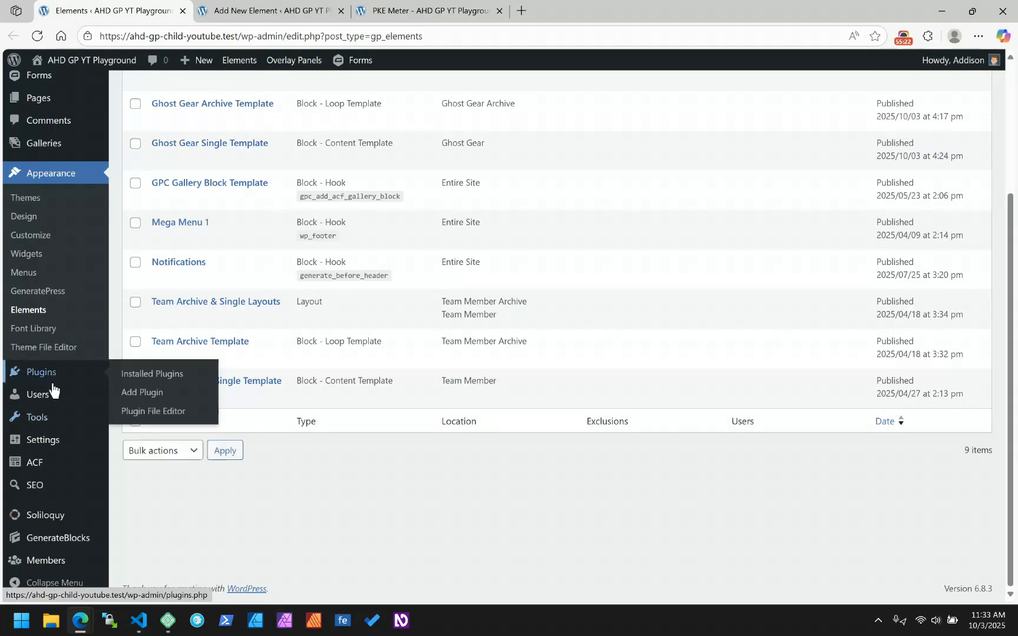
pyautogui.click(36, 463)
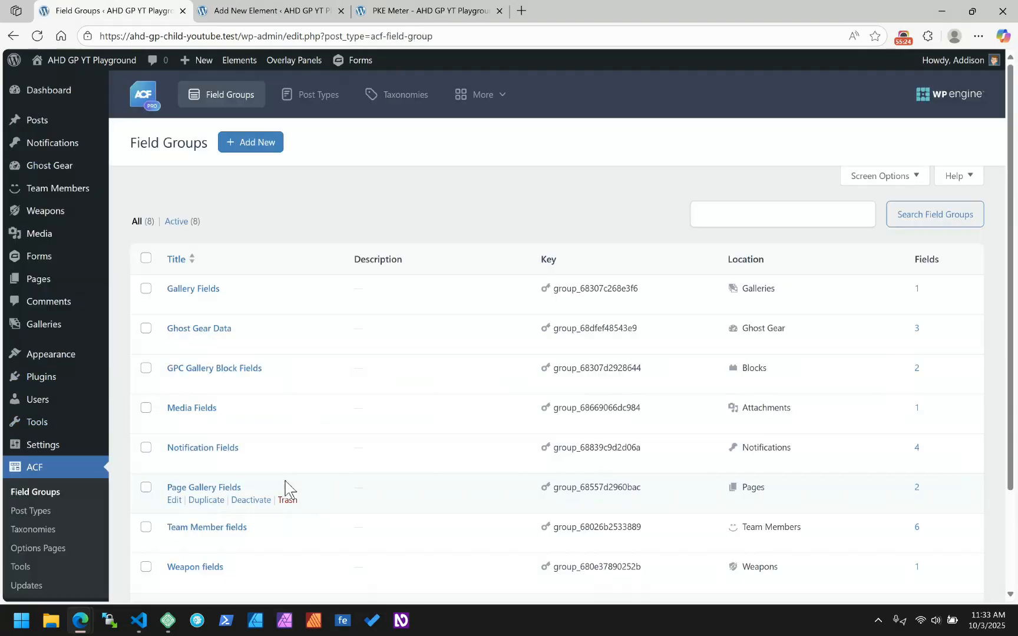
pyautogui.scroll(-3, 235, 268)
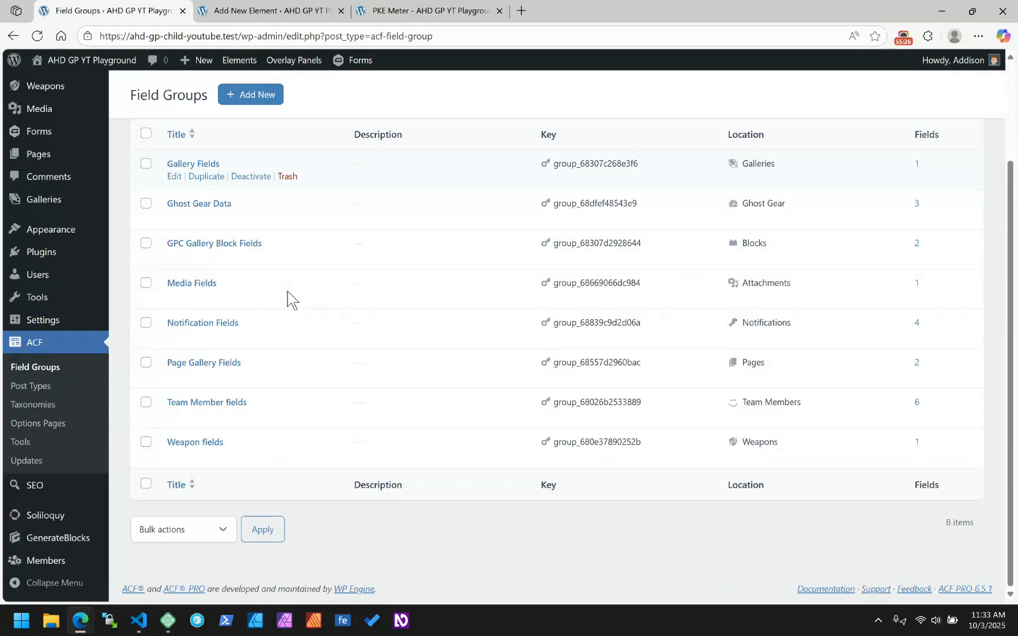
# Check the movie clip field's name in the Ghost Gear Data field group, then choose the Post Meta dynamic tag for the Text block below the image.
pyautogui.click(226, 206)
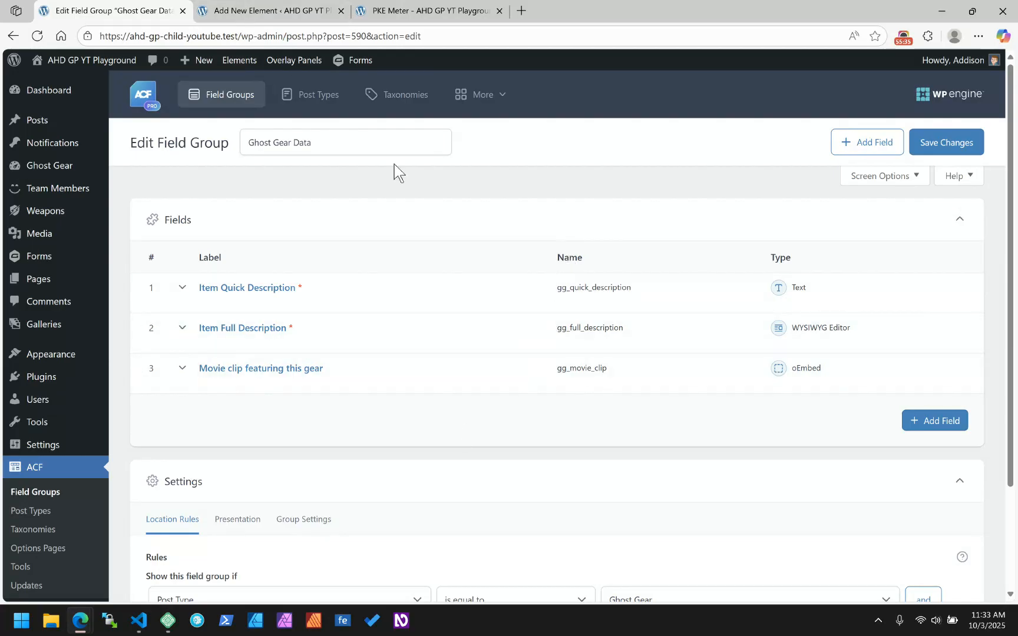
pyautogui.click(285, 10)
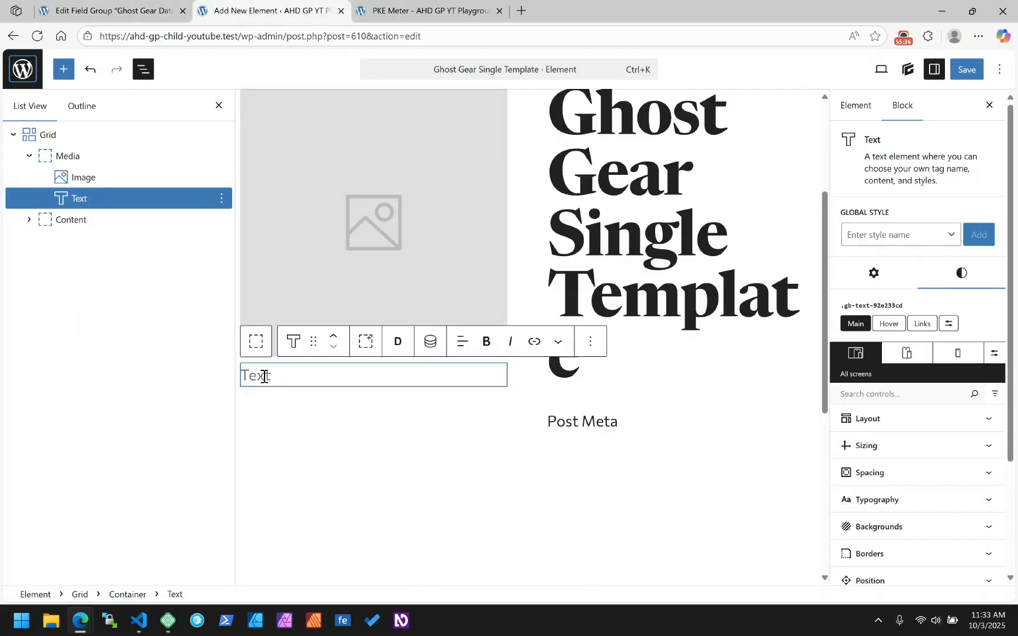
pyautogui.click(430, 342)
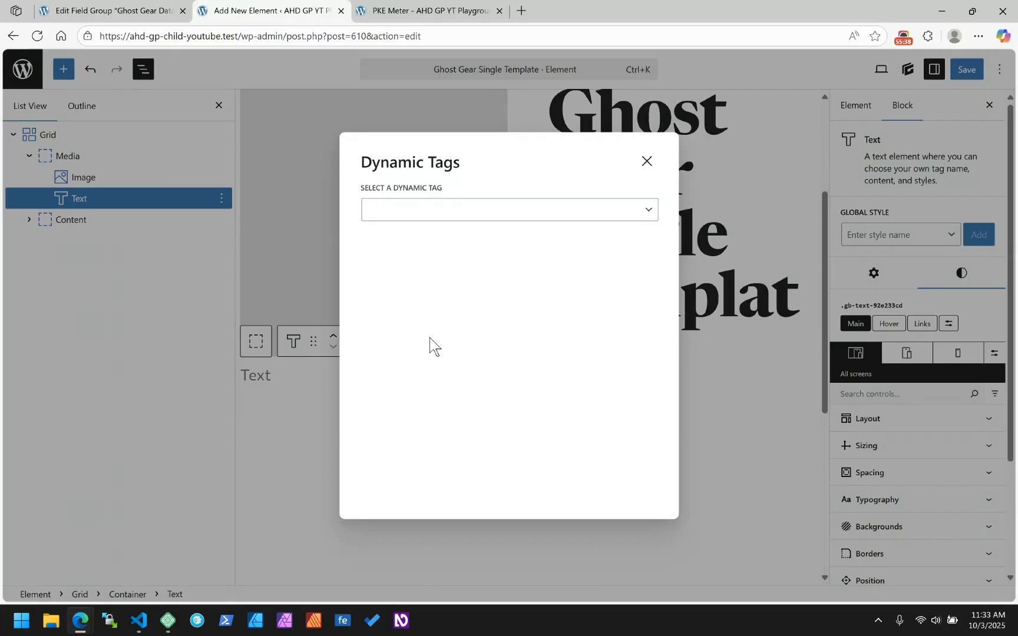
pyautogui.click(402, 206)
pyautogui.scroll(-2, 407, 324)
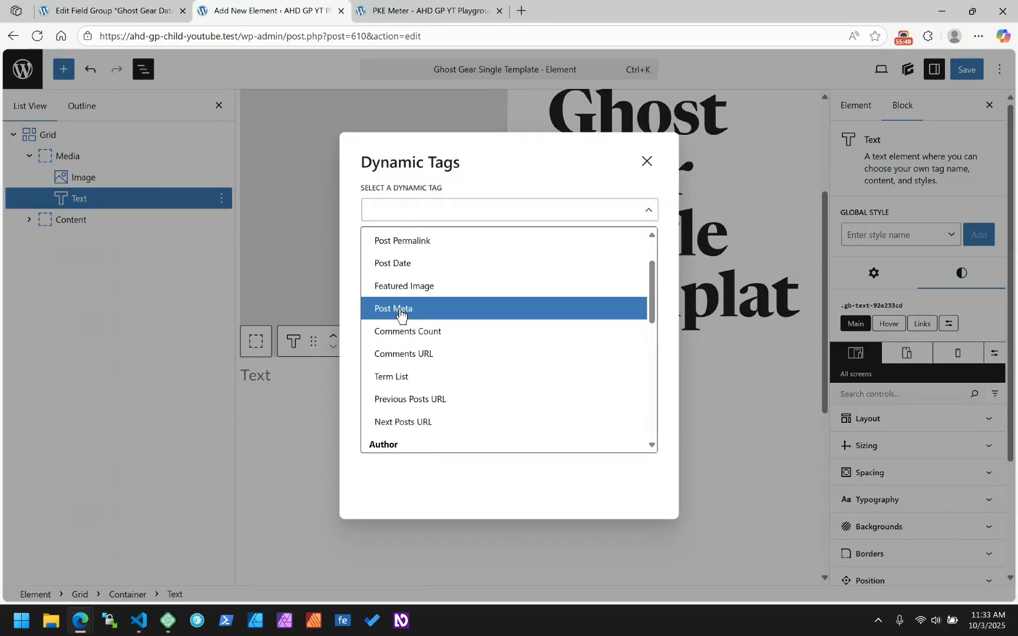
pyautogui.click(401, 311)
# Set the dynamic tag's meta key to gg_movie_clip and insert the tag into the Text block.
pyautogui.click(400, 325)
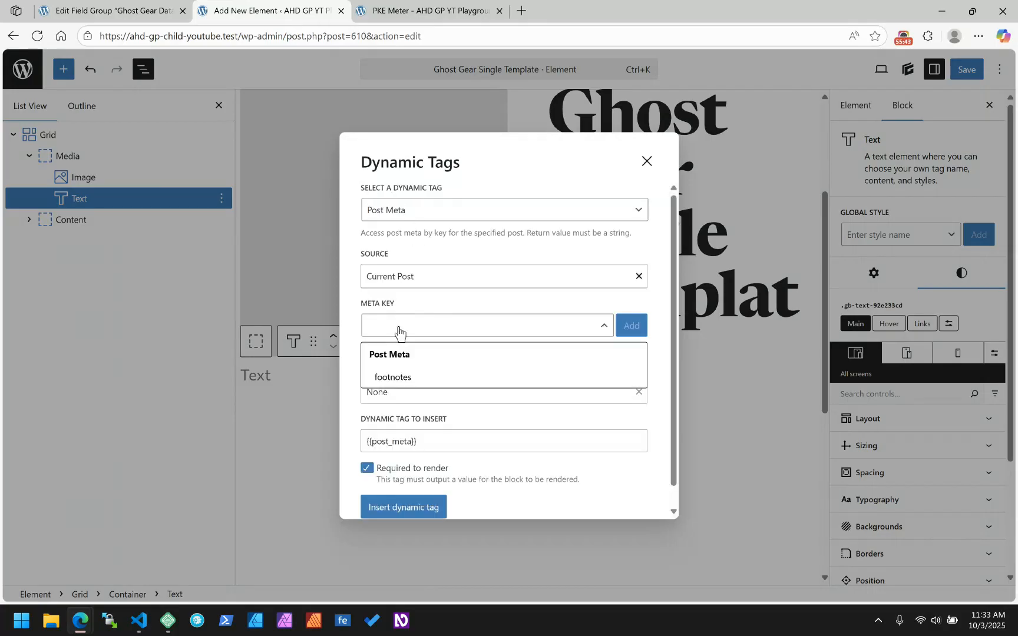
pyautogui.write('gg_movie_clip')
pyautogui.click(634, 329)
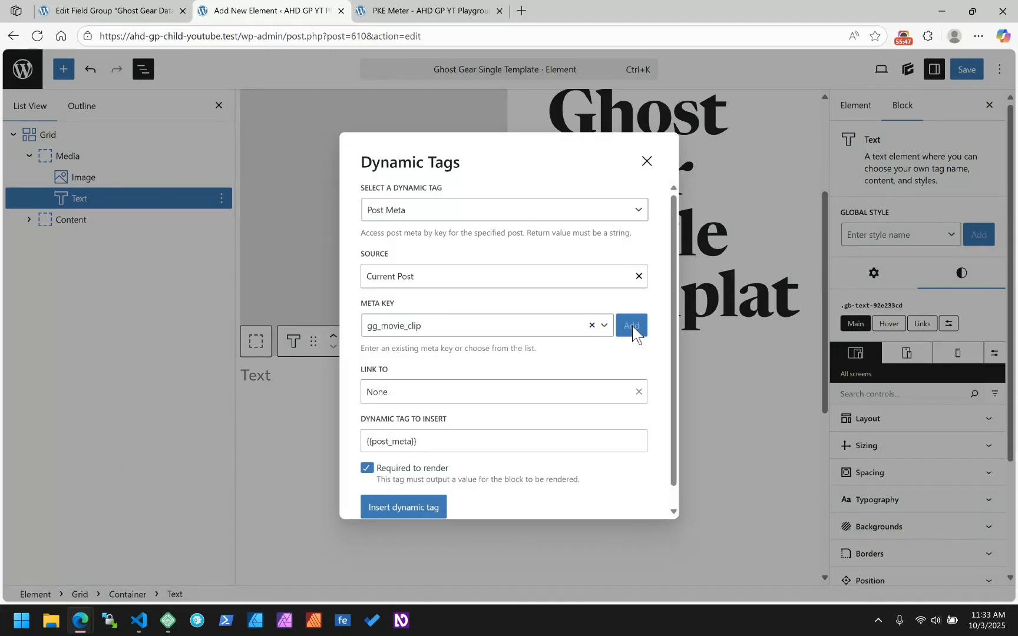
pyautogui.click(492, 331)
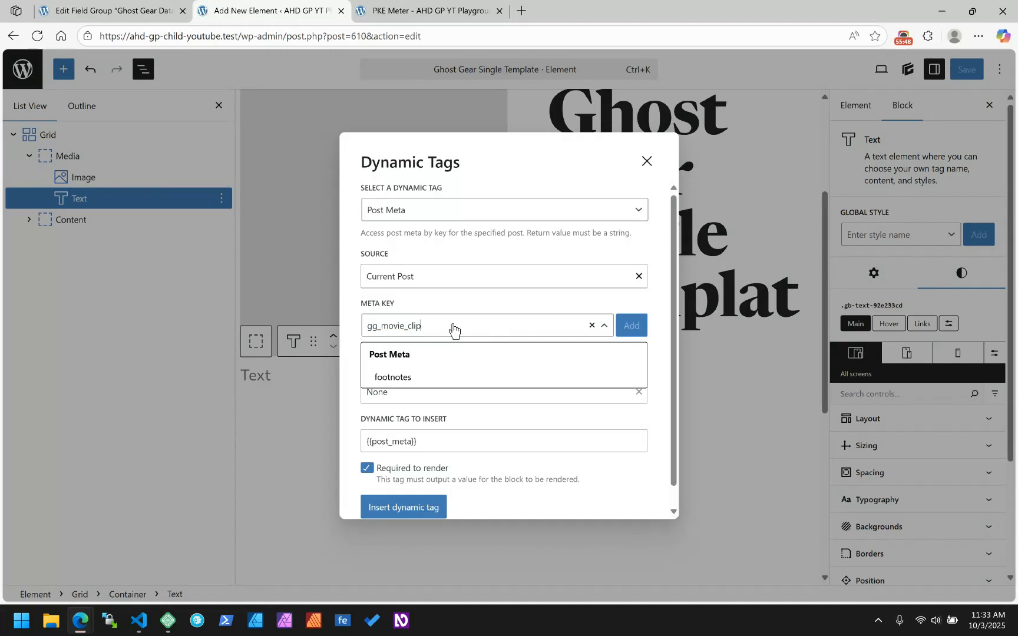
pyautogui.press('Return')
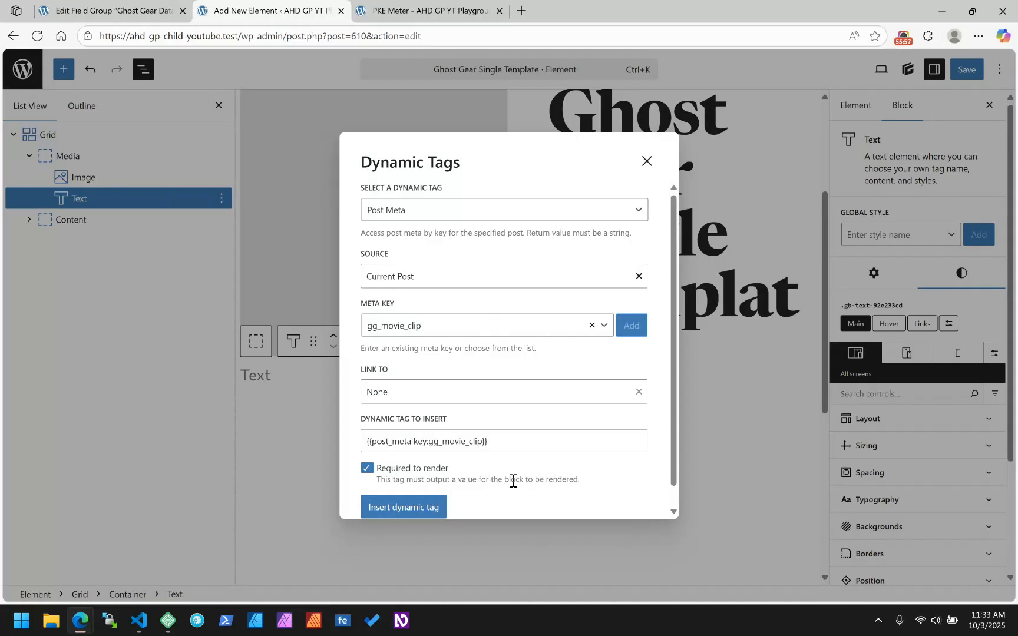
pyautogui.click(427, 506)
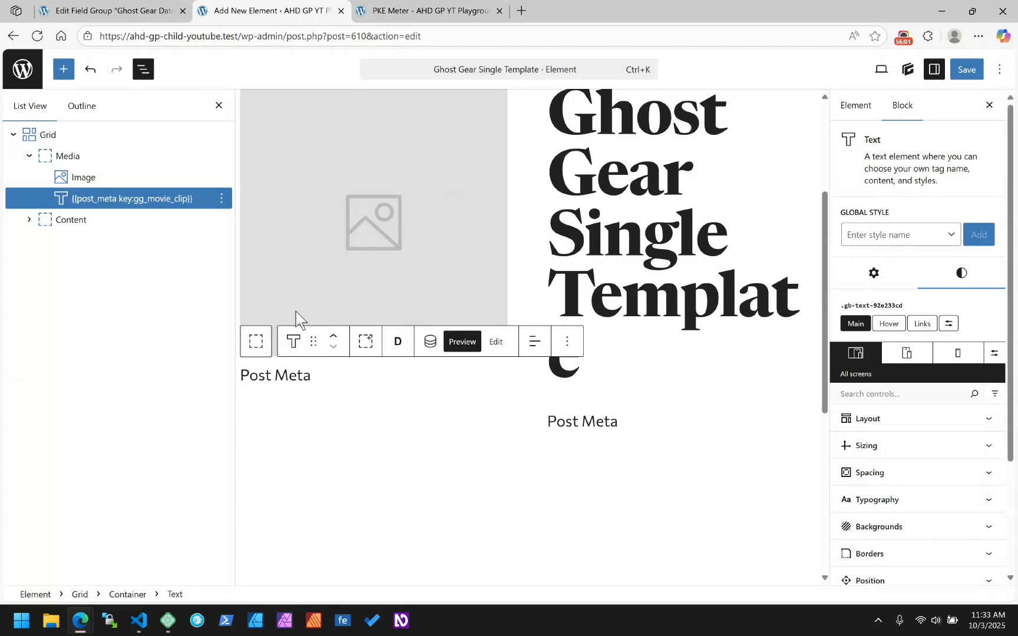
# Set the Media container's layout display to Flex.
pyautogui.click(77, 180)
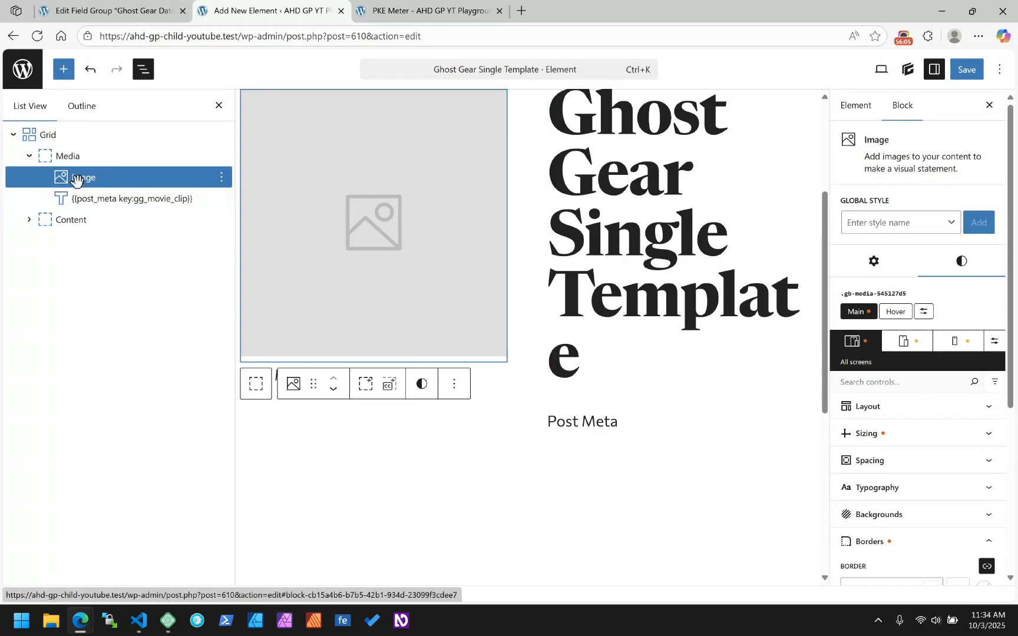
pyautogui.click(67, 156)
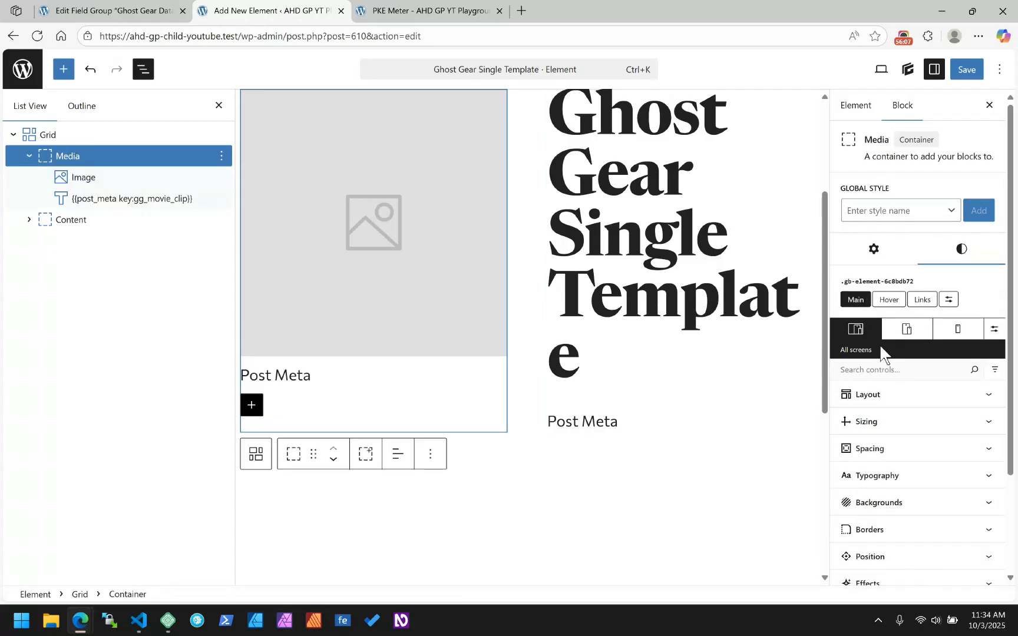
pyautogui.click(898, 388)
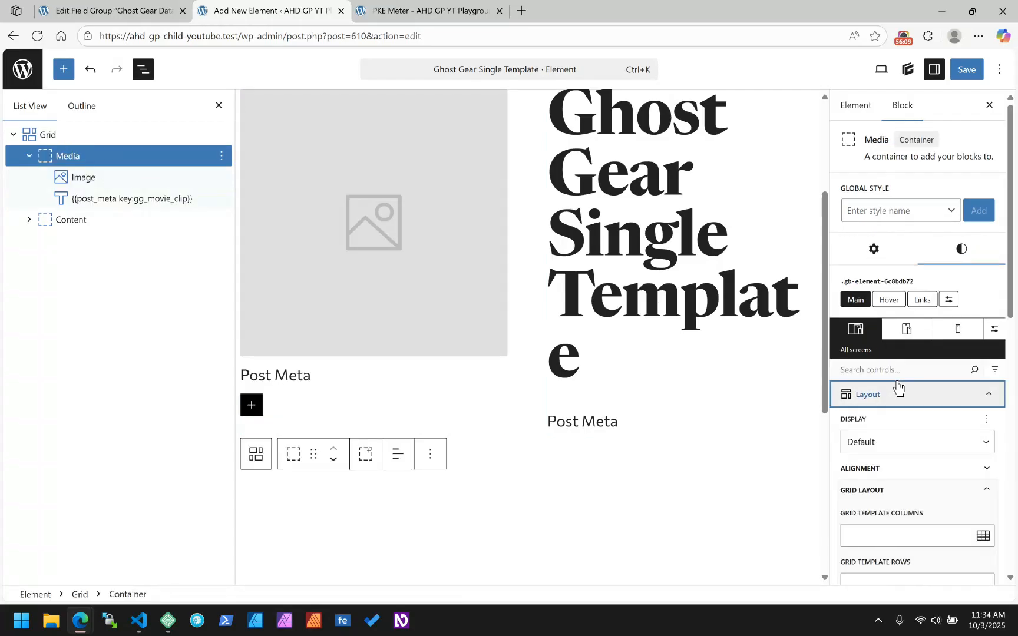
pyautogui.click(898, 443)
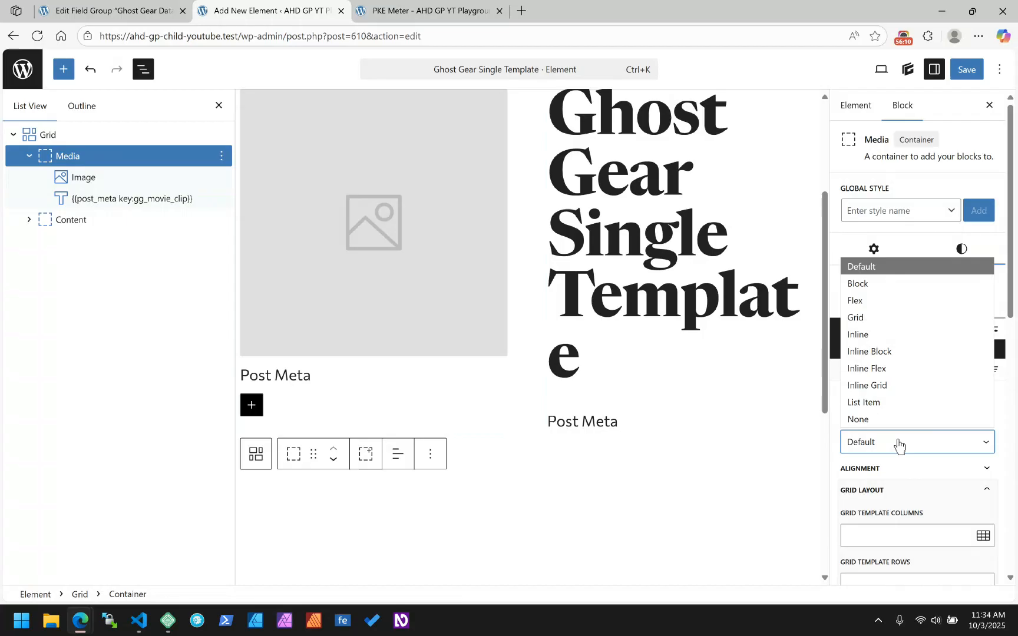
pyautogui.click(872, 300)
pyautogui.scroll(-1, 887, 456)
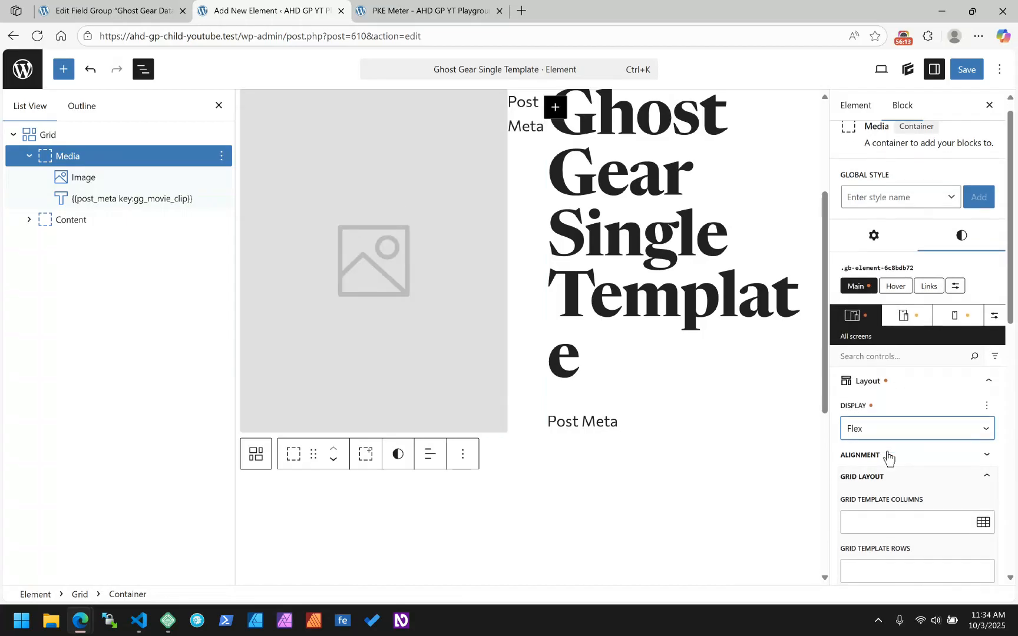
# Set the Media container's flex direction to Column and its row gap to 2rem.
pyautogui.click(883, 403)
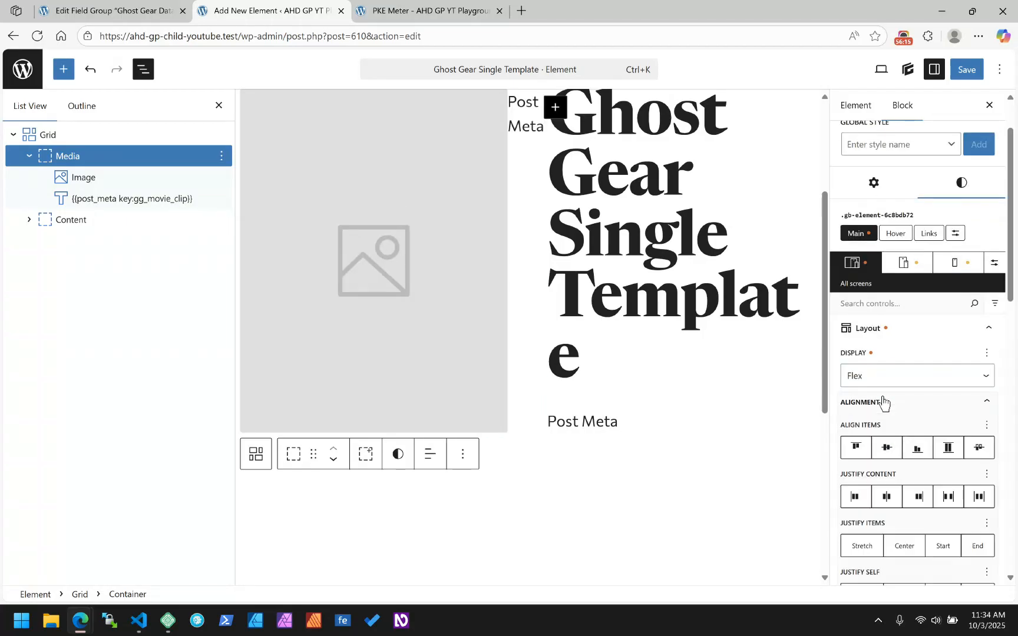
pyautogui.scroll(-2, 892, 458)
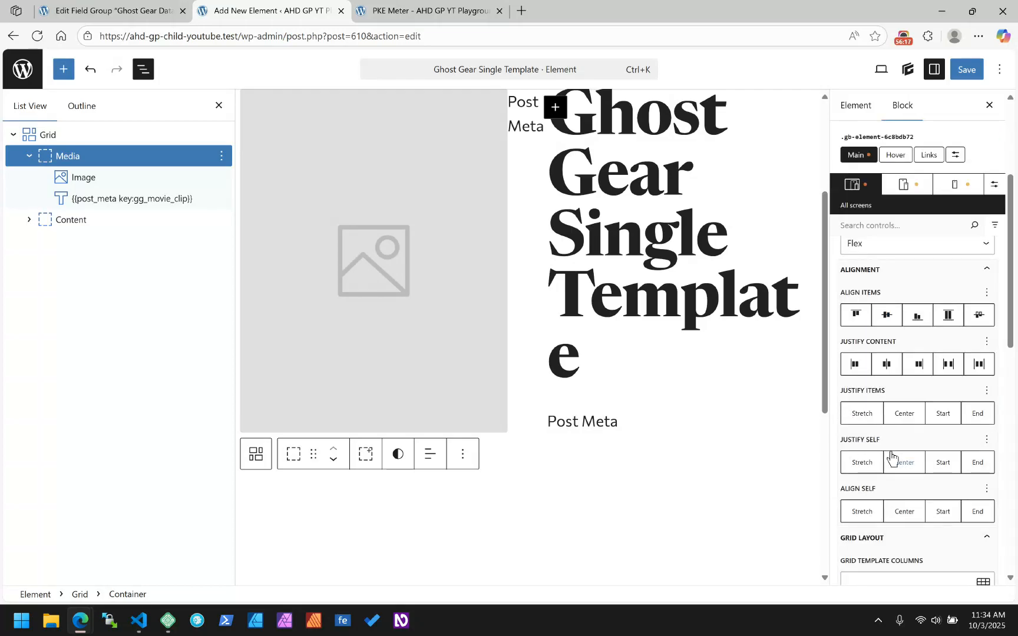
pyautogui.scroll(2, 892, 456)
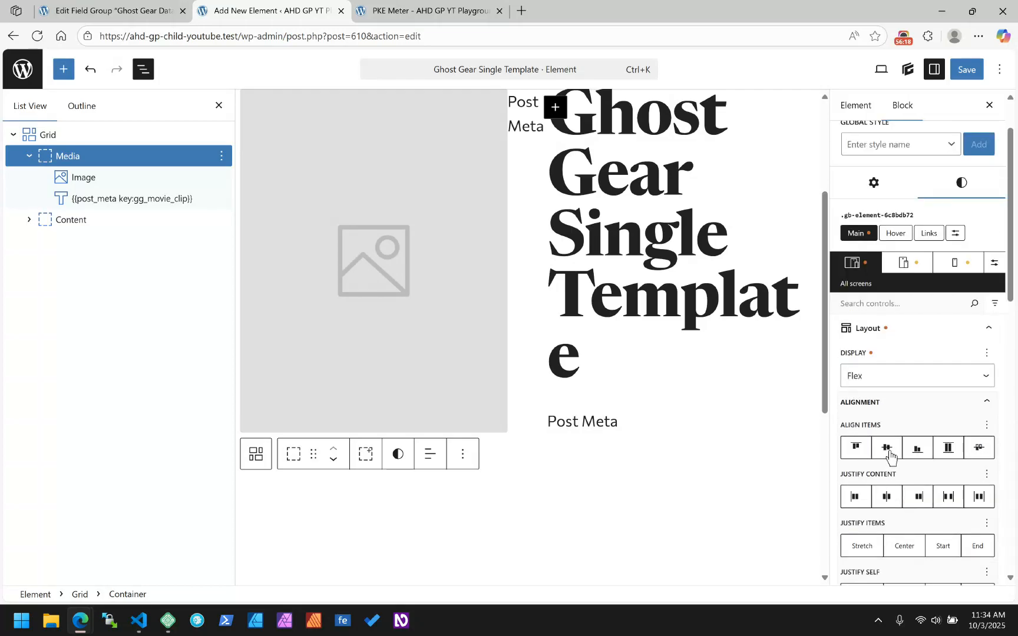
pyautogui.click(871, 406)
pyautogui.scroll(-2, 912, 451)
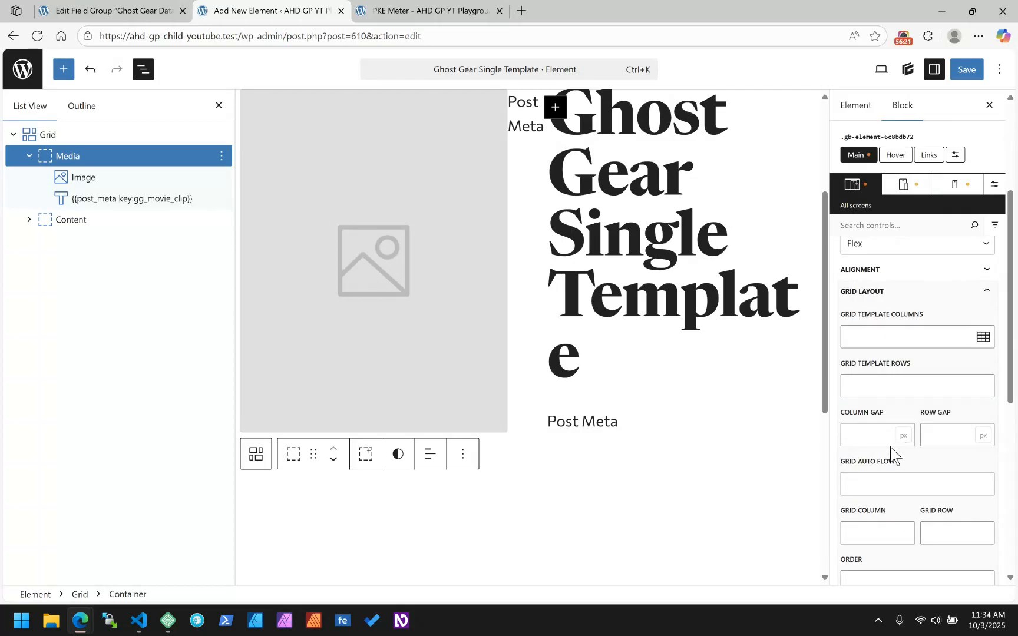
pyautogui.scroll(-3, 894, 454)
pyautogui.click(874, 410)
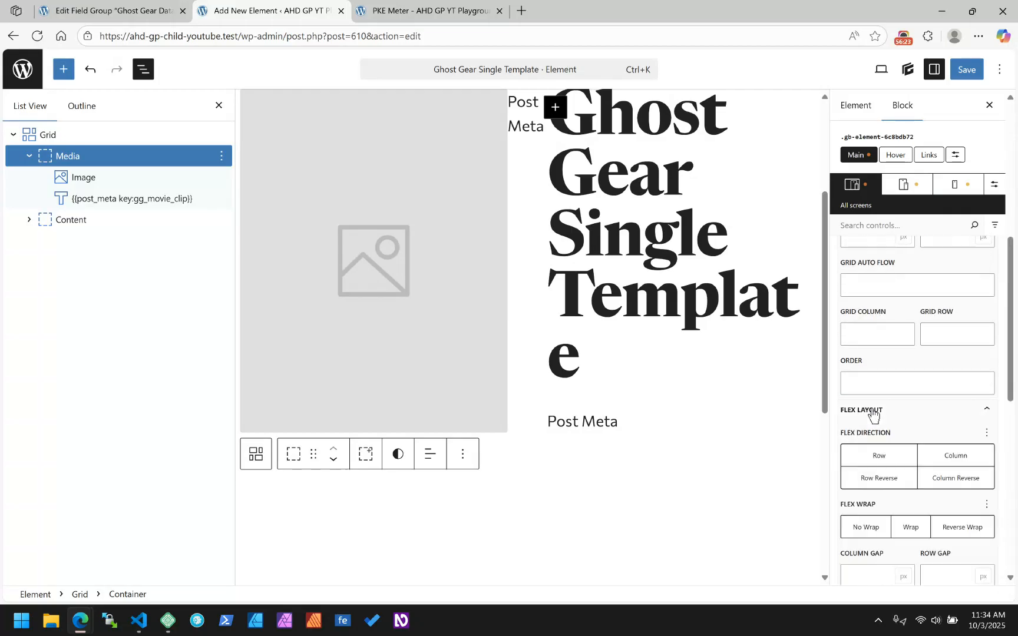
pyautogui.scroll(-2, 875, 413)
pyautogui.click(937, 328)
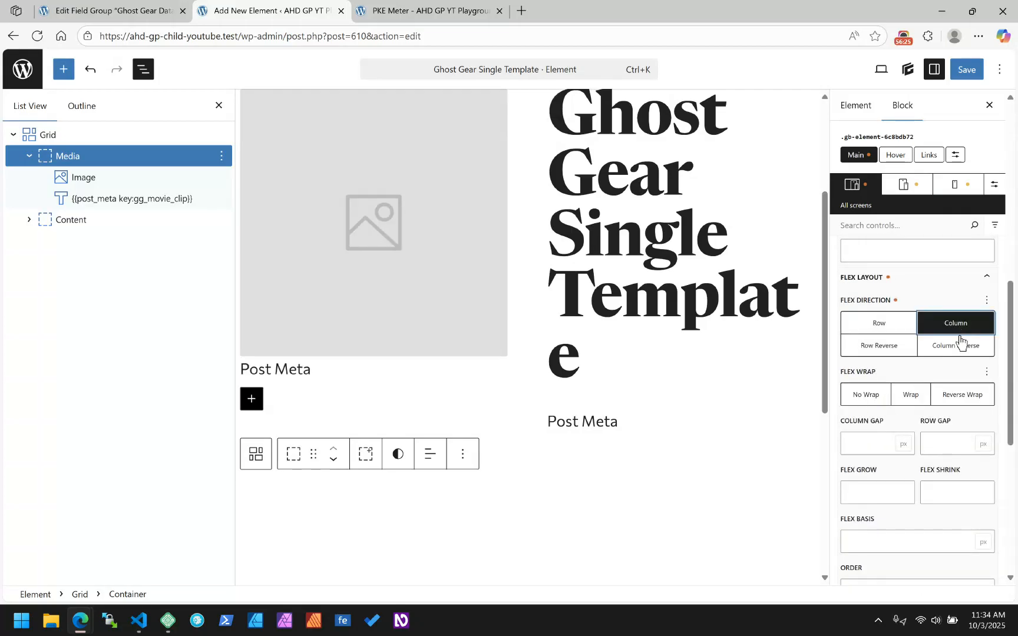
pyautogui.click(948, 445)
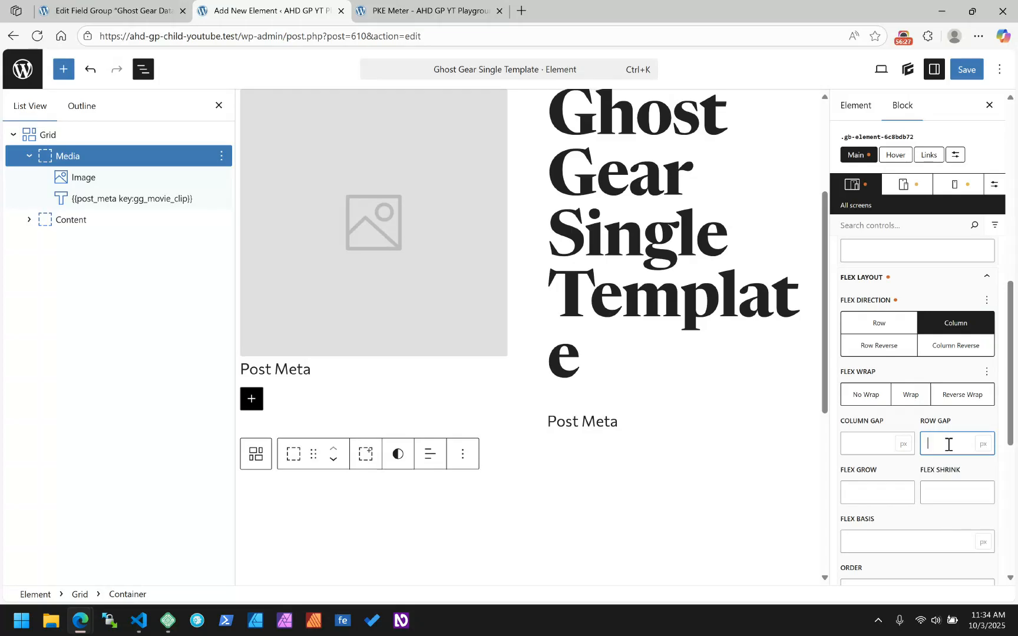
pyautogui.write('2rem')
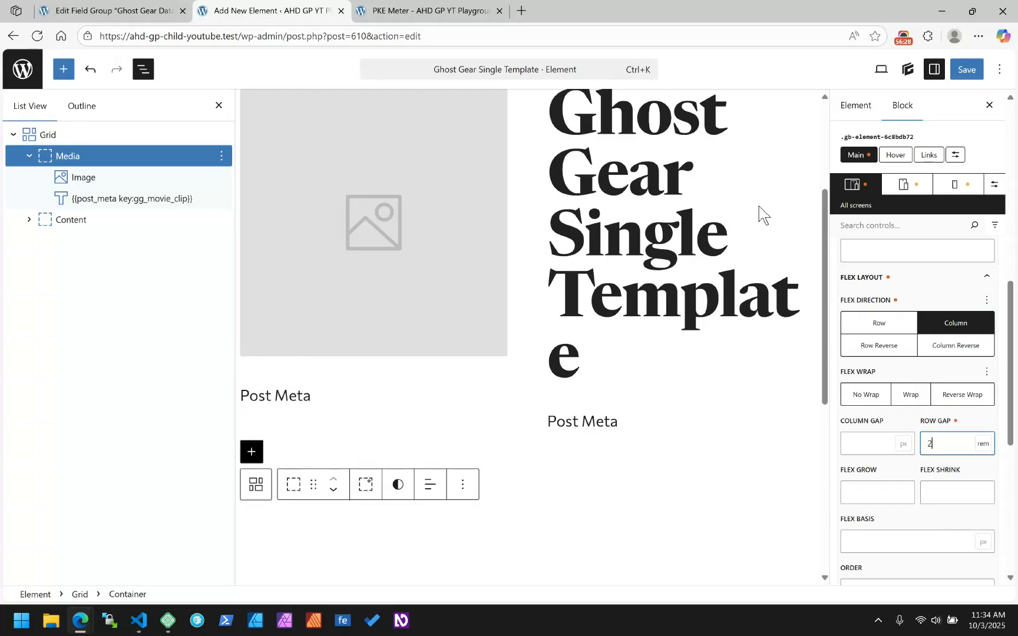
# Save the template element and reload the PKE Meter page to check the movie clip below the image.
pyautogui.scroll(10, 950, 257)
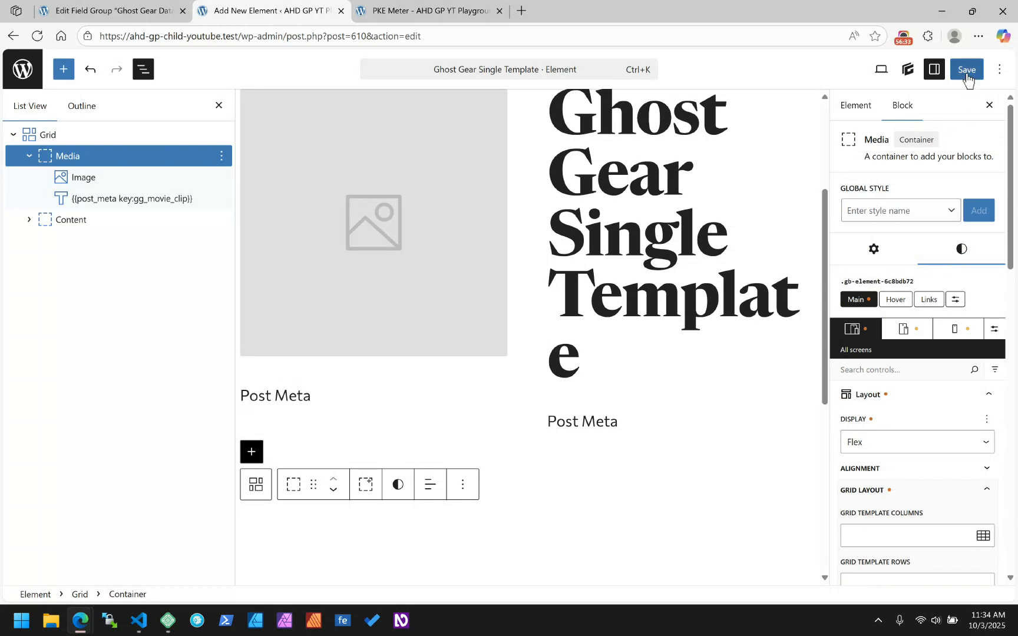
pyautogui.click(968, 72)
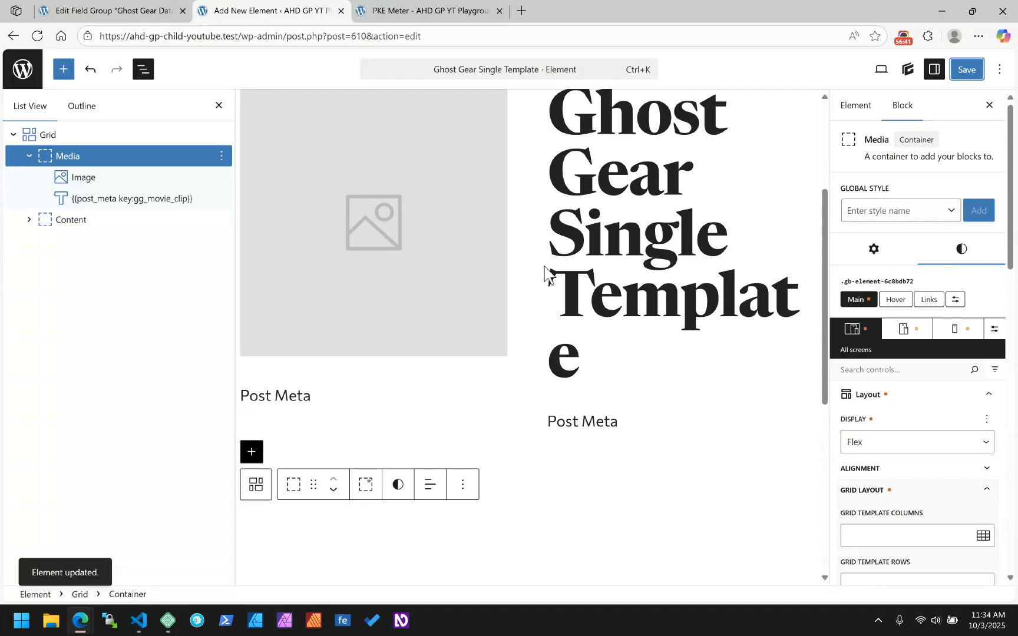
pyautogui.click(373, 11)
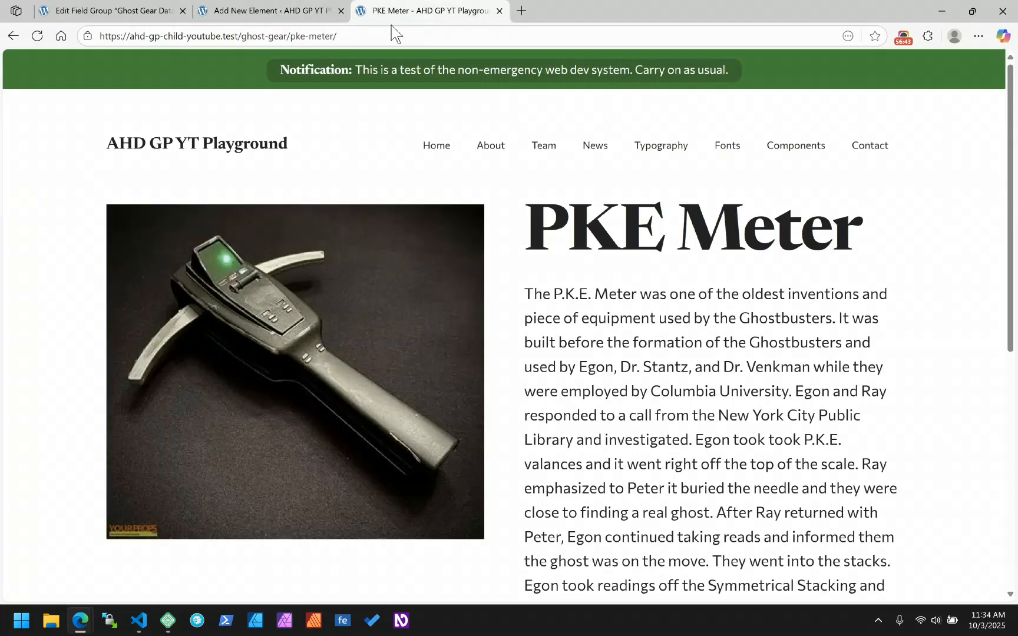
pyautogui.click(38, 37)
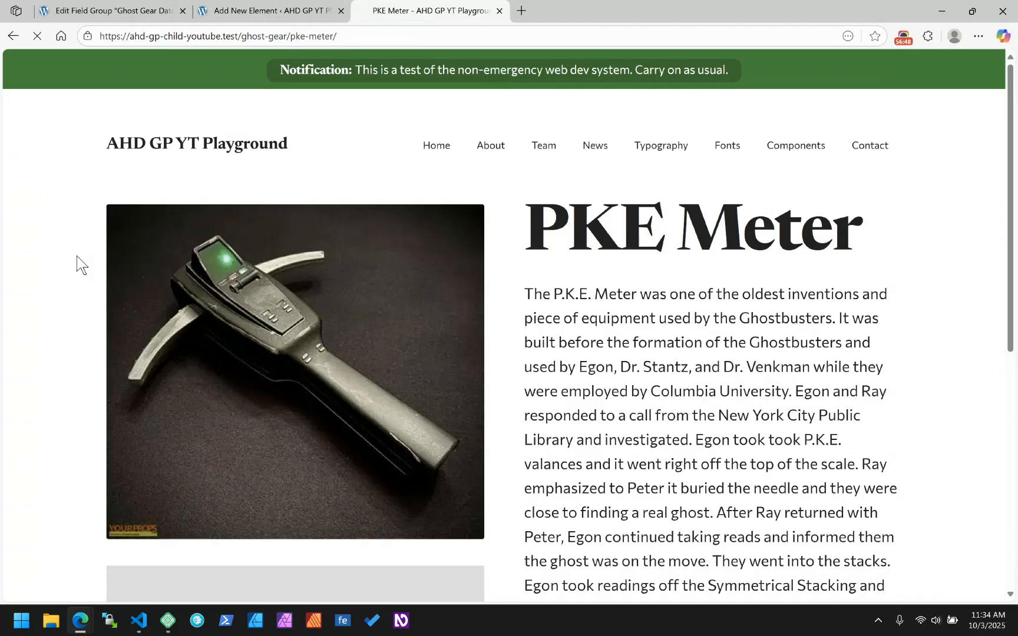
pyautogui.scroll(-4, 76, 260)
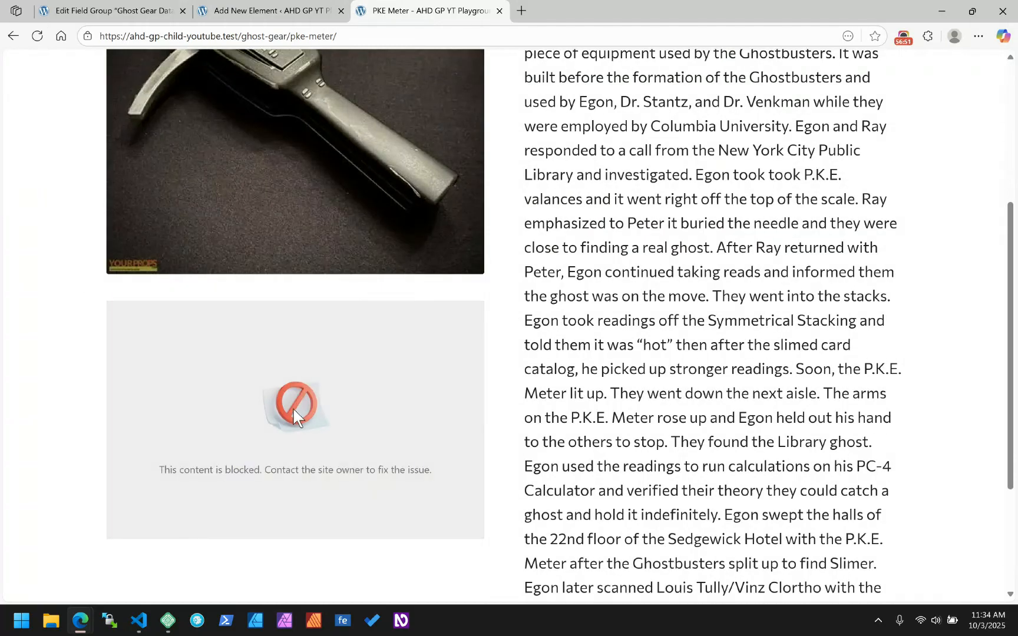
# Inspect the video embed below the image and read the browser console for its loading error.
pyautogui.rightClick(314, 390)
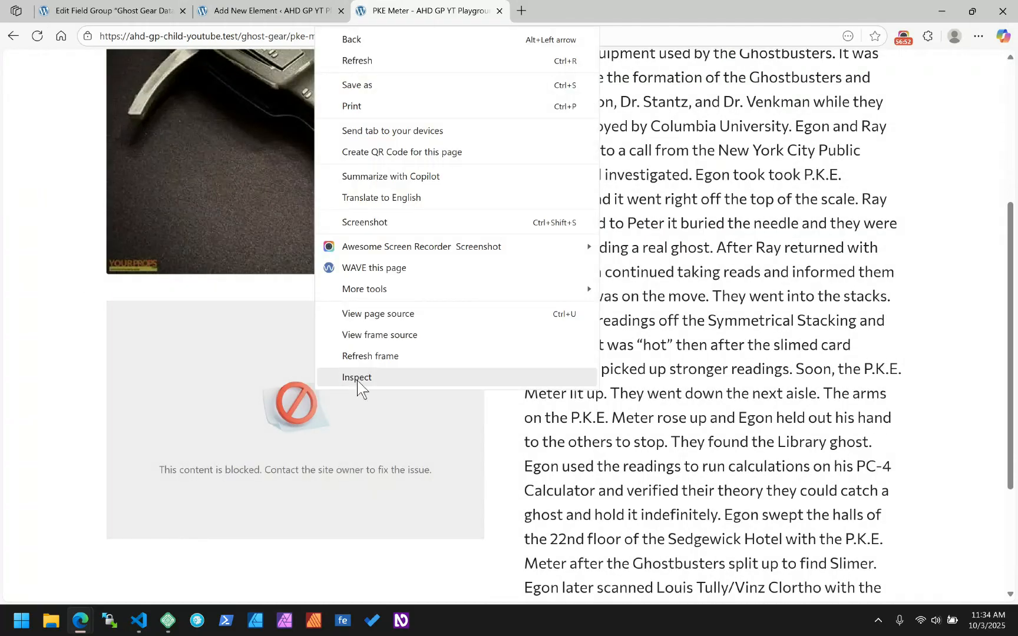
pyautogui.click(357, 384)
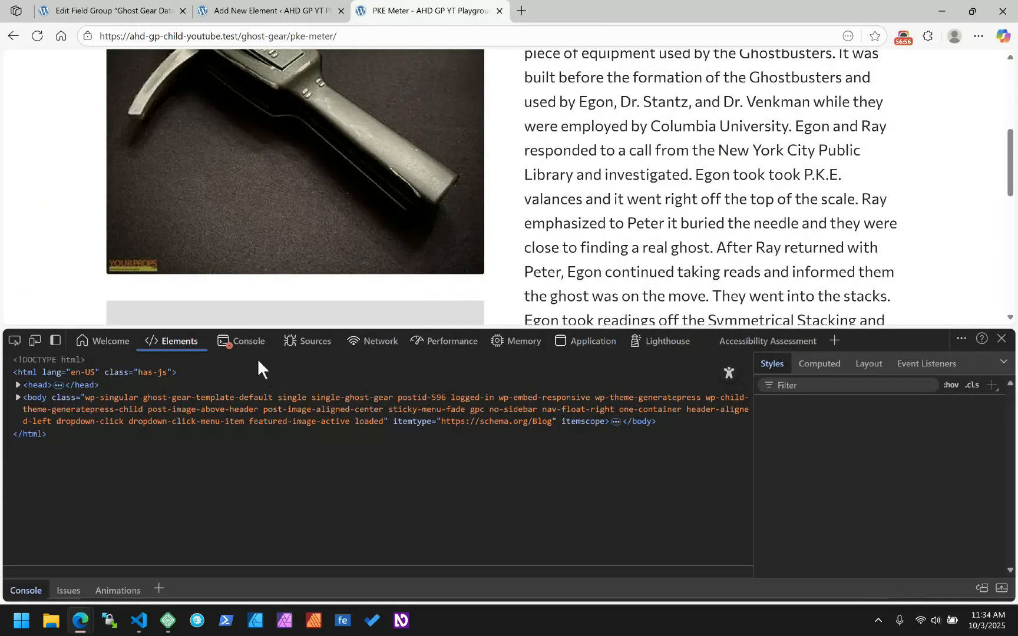
pyautogui.click(242, 342)
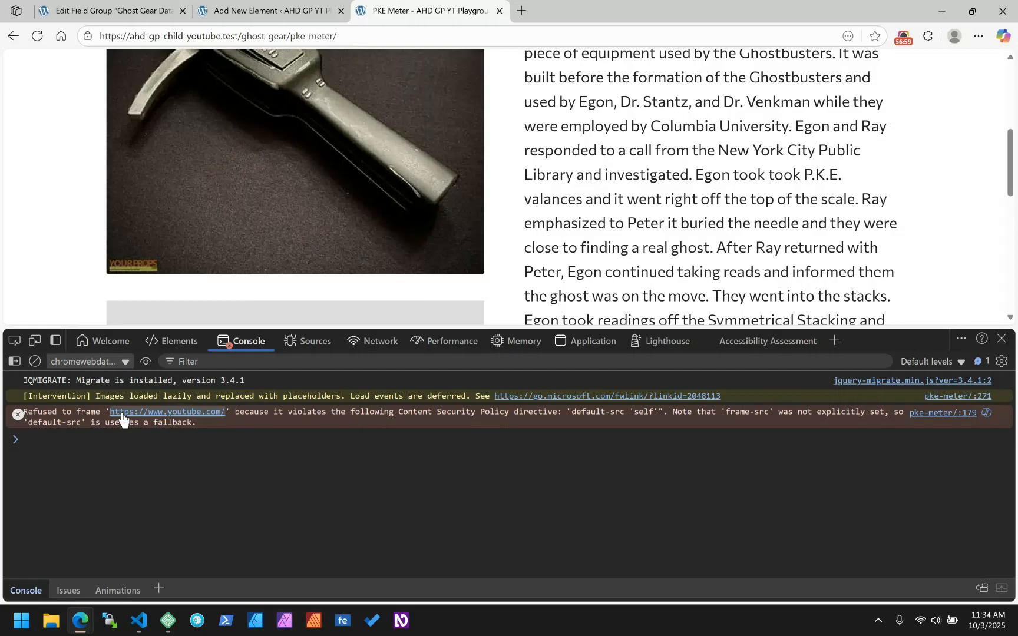
# Switch to VS Code, open security.php from the child theme's inc folder and find the Content Security Policy settings array.
pyautogui.click(265, 11)
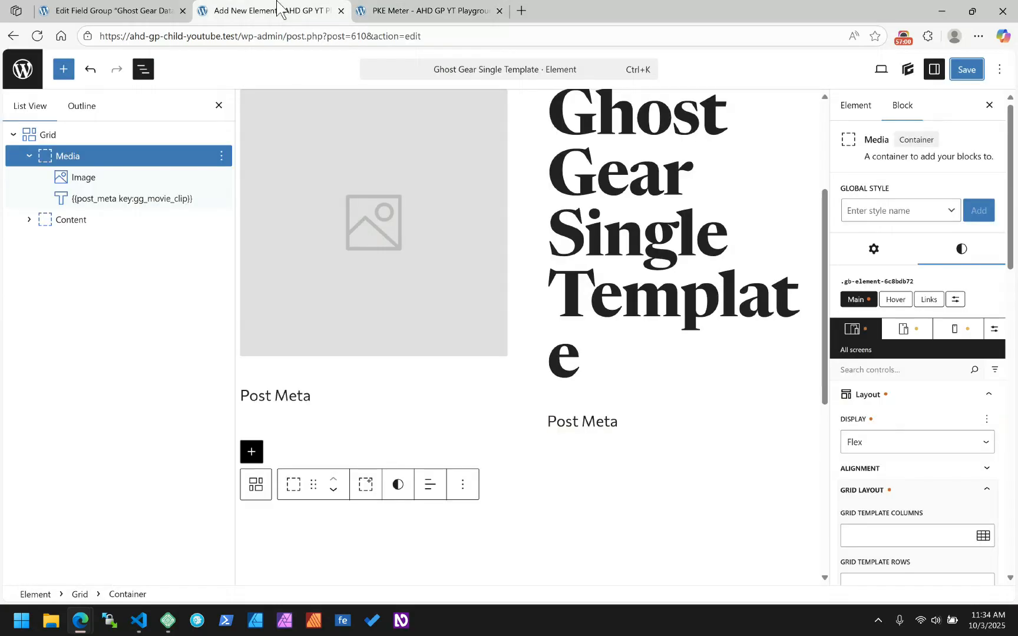
pyautogui.click(159, 10)
pyautogui.click(140, 623)
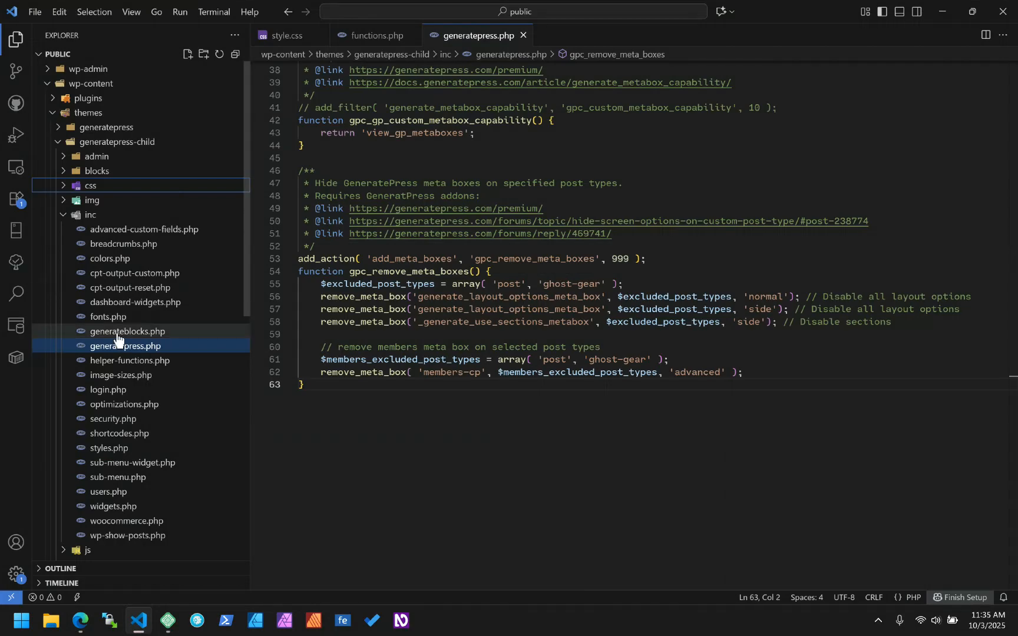
pyautogui.click(105, 422)
pyautogui.scroll(5, 699, 257)
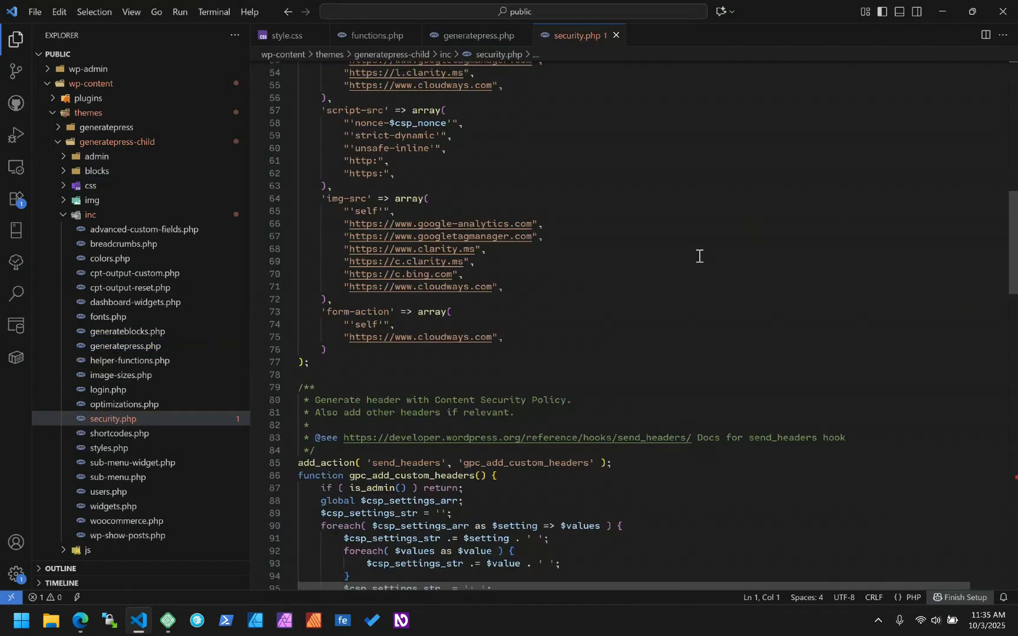
pyautogui.scroll(12, 700, 256)
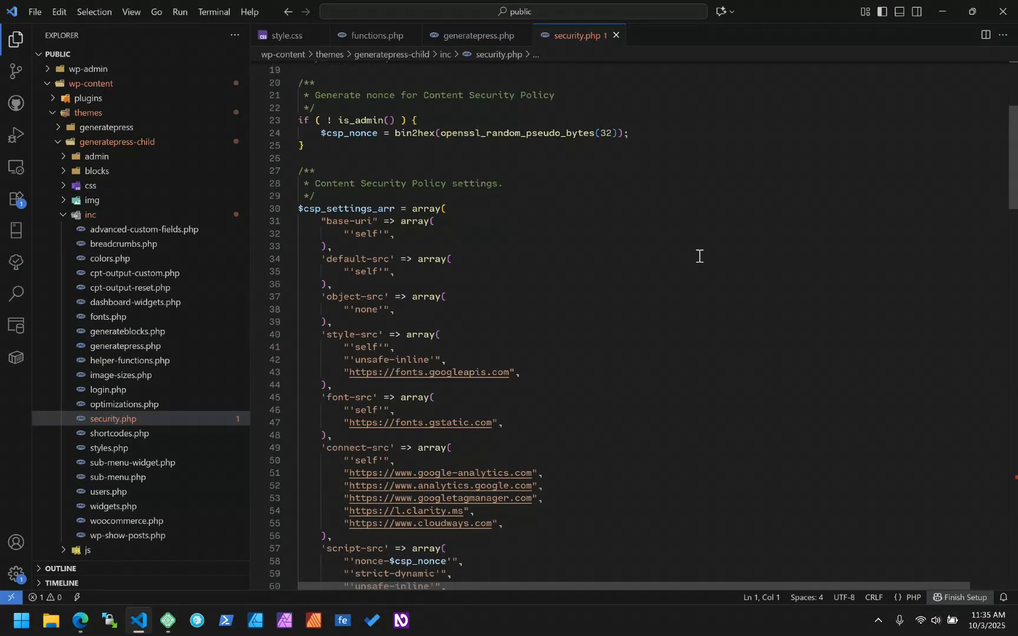
pyautogui.scroll(-2, 699, 257)
pyautogui.scroll(-2, 552, 303)
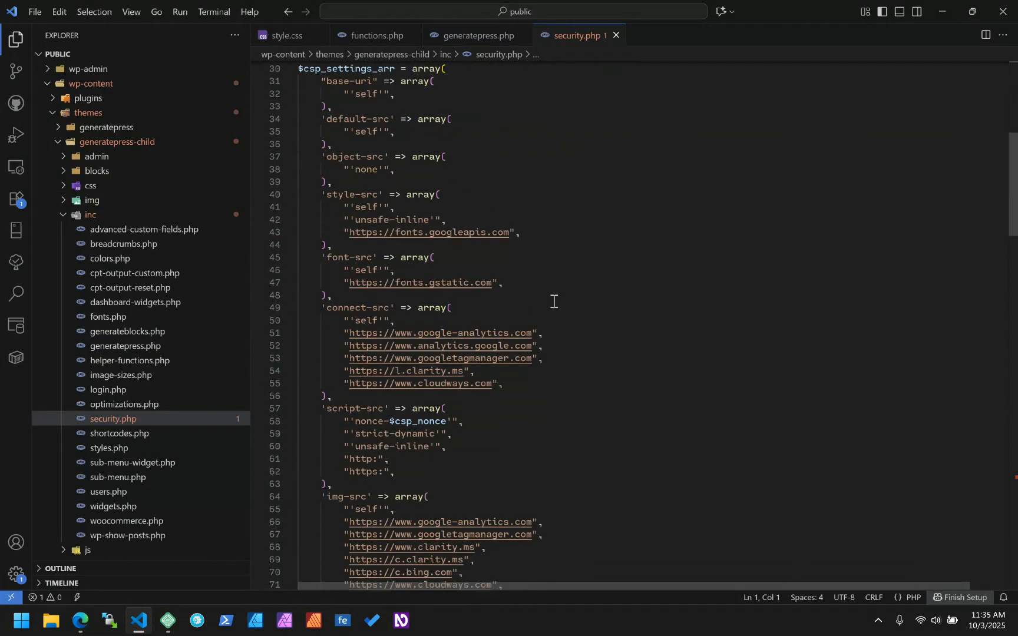
# Review the Content Security Policy directives in security.php against the blocked-frame error in the PKE Meter page's browser console.
pyautogui.scroll(-4, 553, 301)
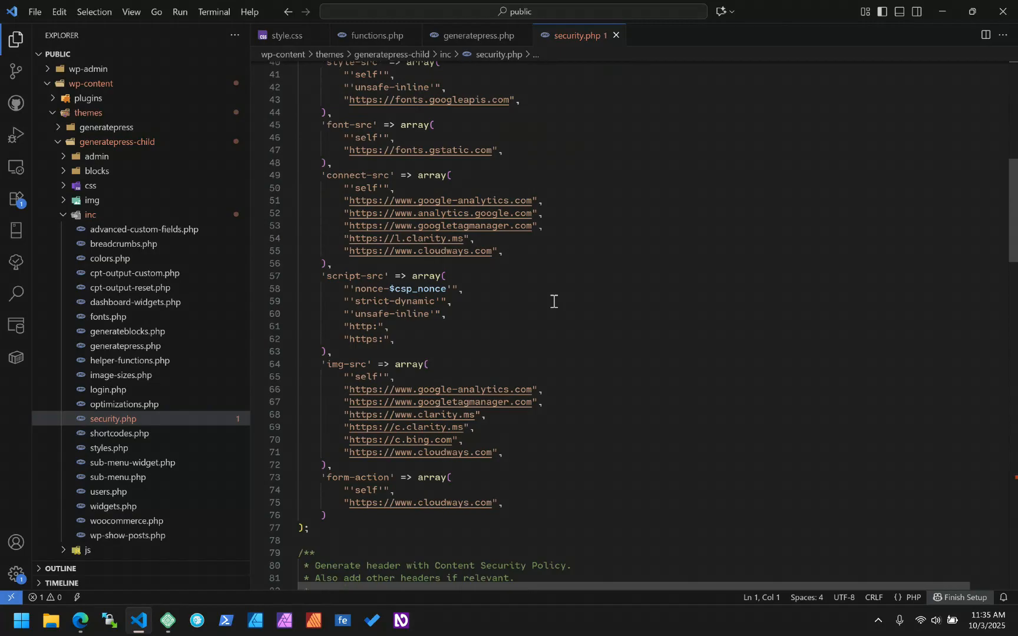
pyautogui.hotkey('alt', 'Tab')
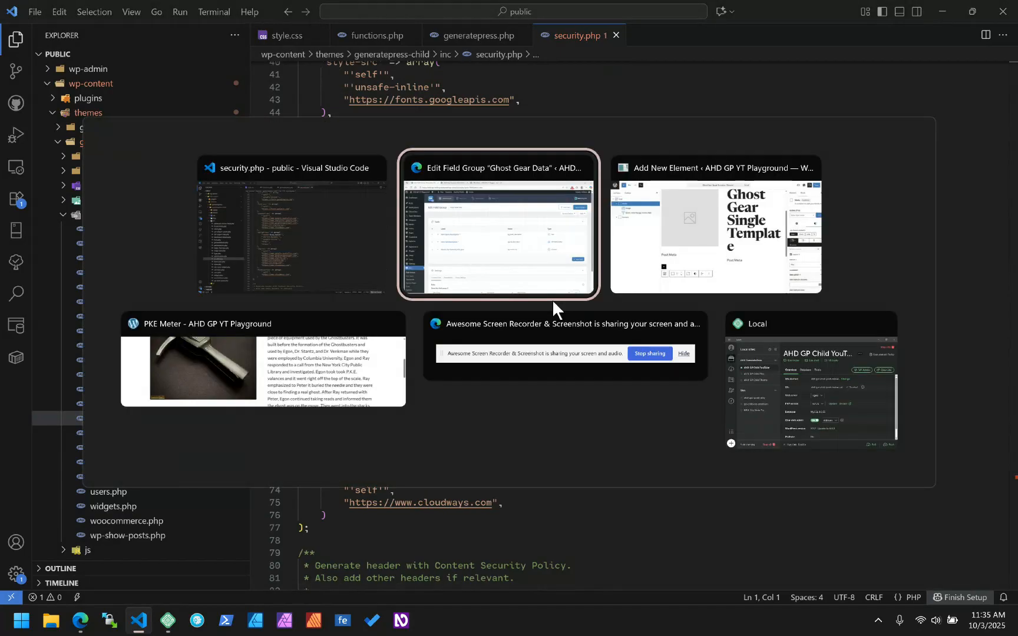
pyautogui.press('Tab')
pyautogui.press('Tab')
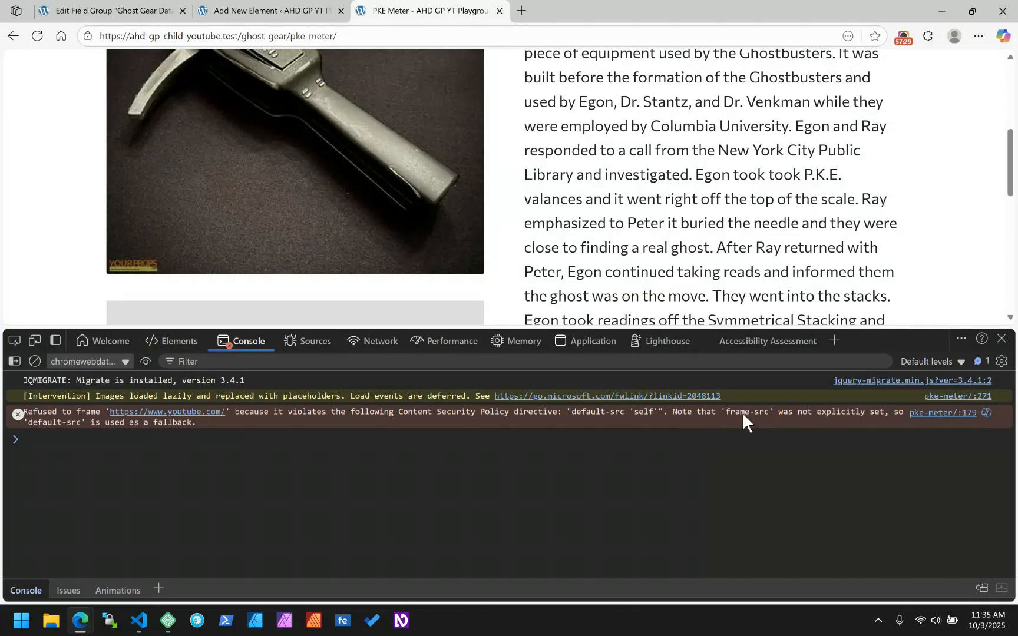
pyautogui.hotkey('alt', 'Tab')
pyautogui.scroll(2, 457, 299)
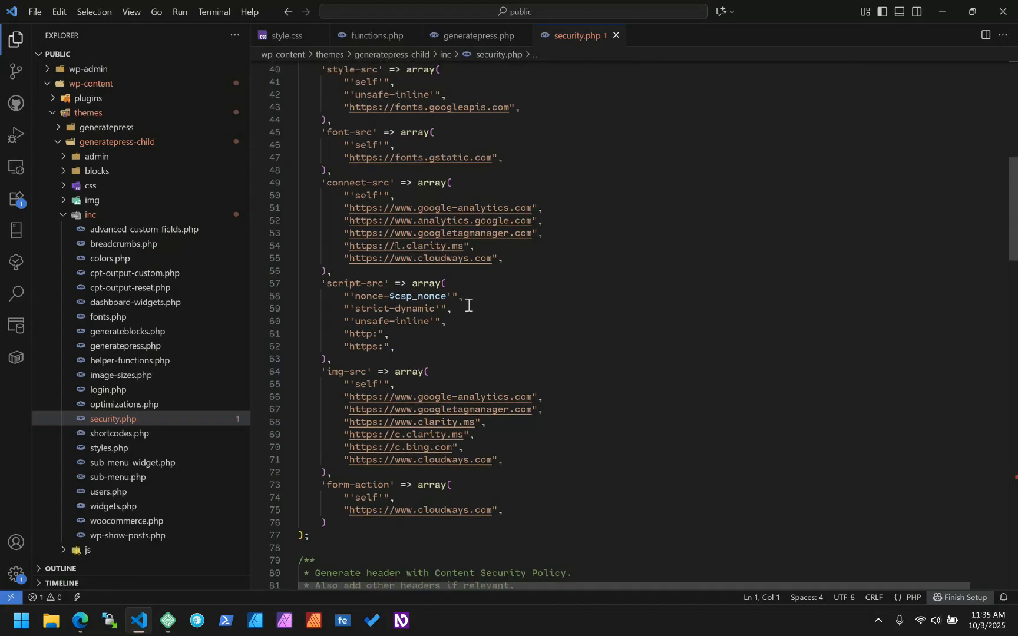
# Add a 'frame-src' => array() entry directly after the connect-src array in the CSP settings.
pyautogui.click(347, 330)
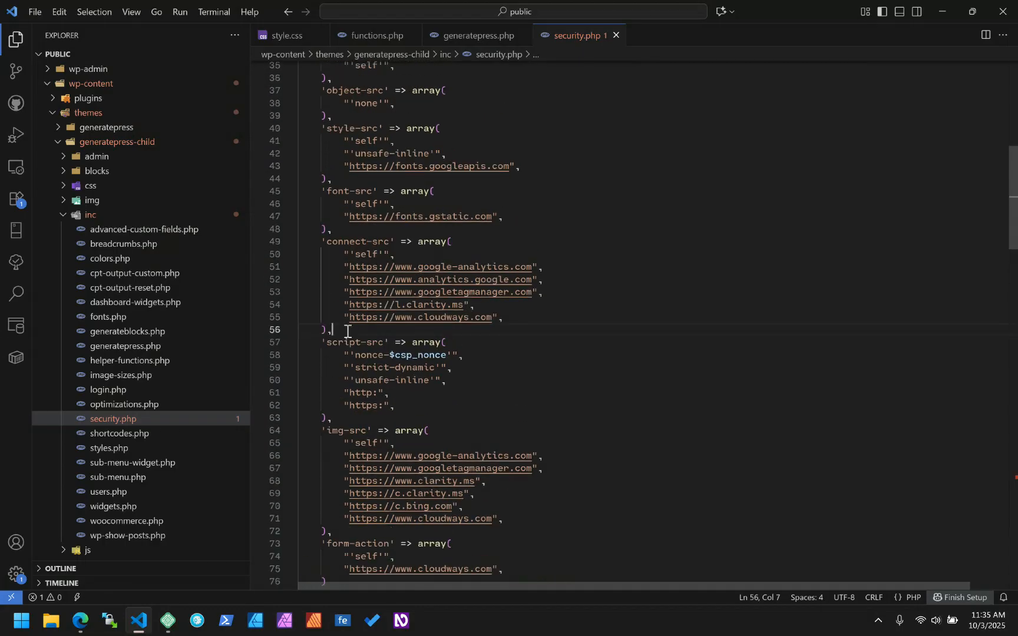
pyautogui.press('Return')
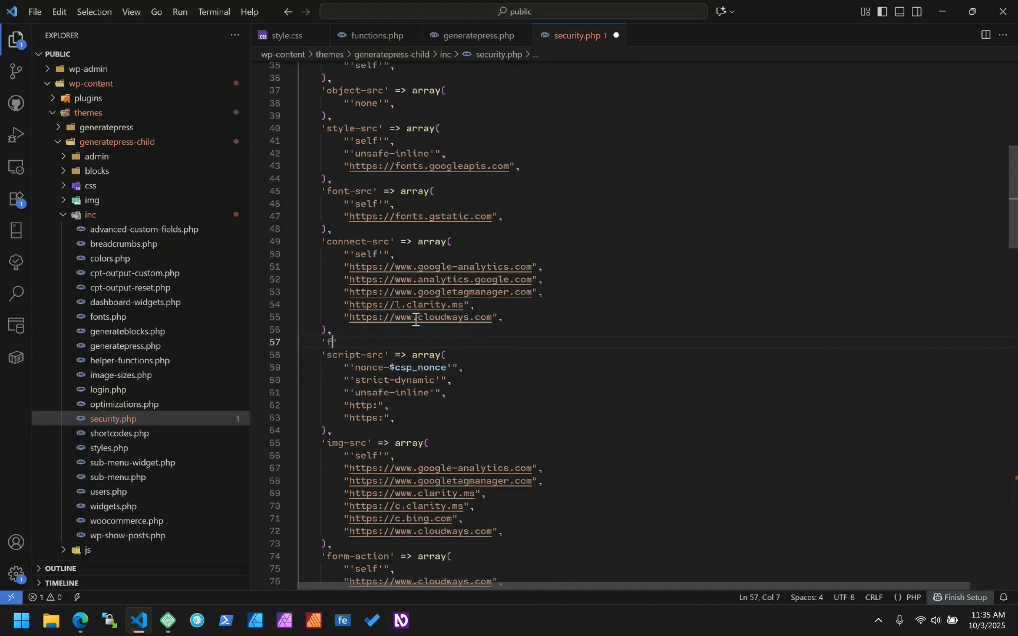
pyautogui.write("'fro")
pyautogui.press('BackSpace')
pyautogui.write('ame-src')
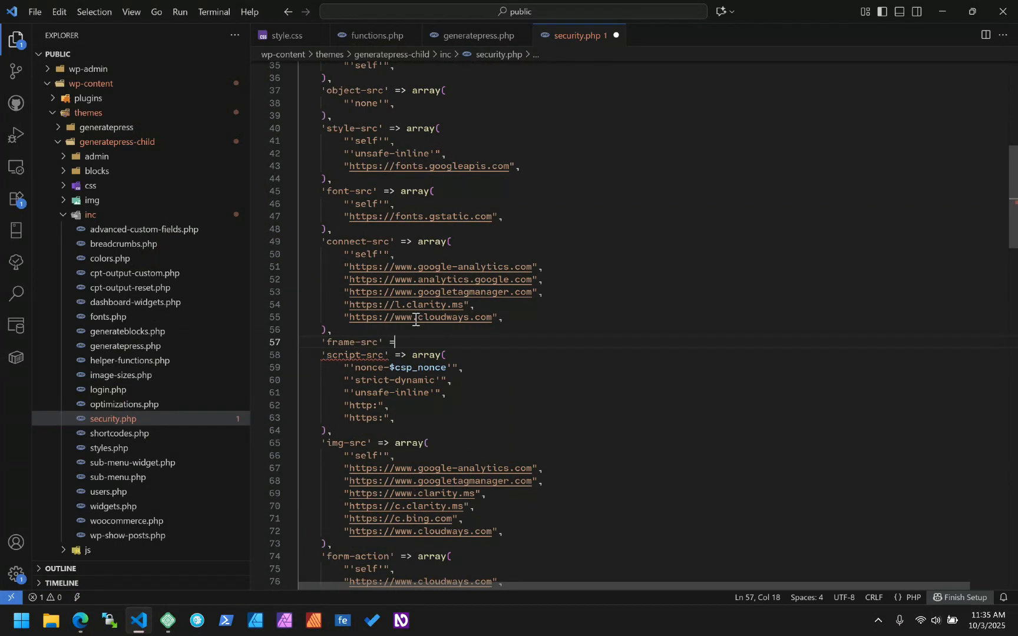
pyautogui.write("' => ar")
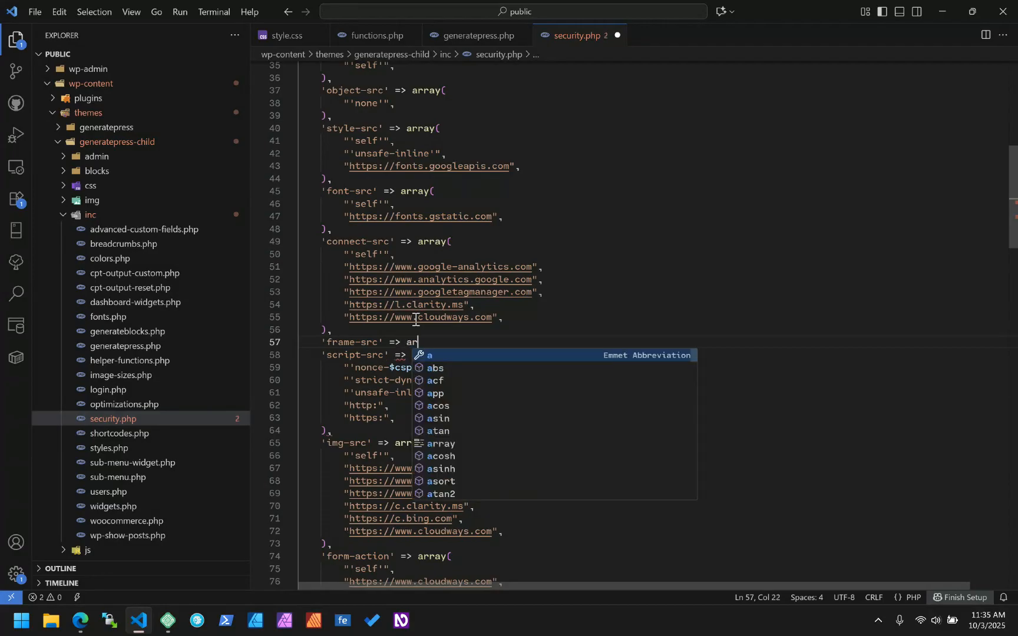
pyautogui.write('ray(')
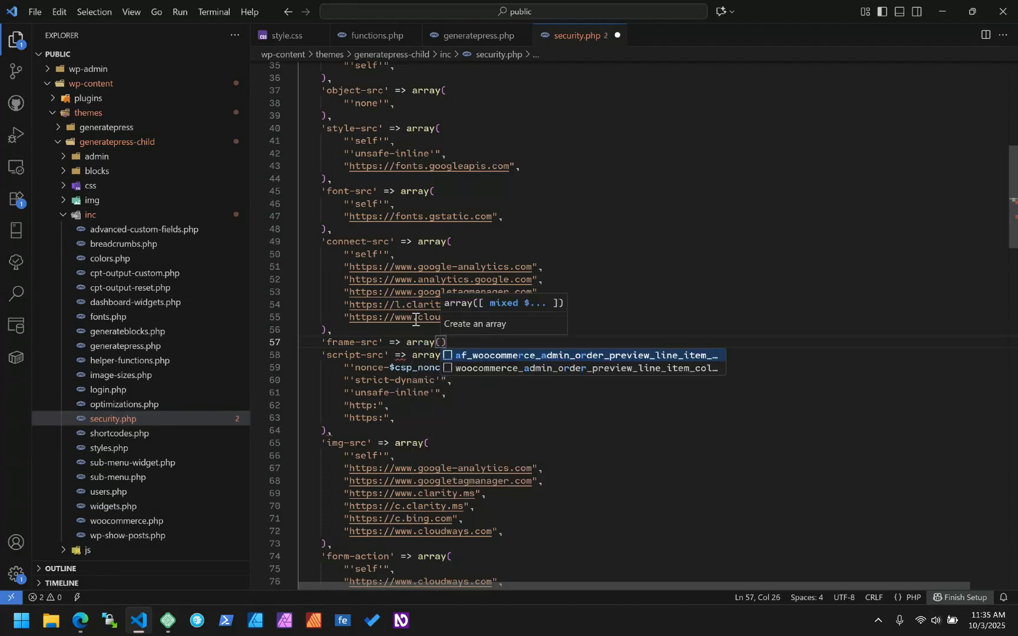
# Expand the frame-src array over separate lines with a comma after its closing parenthesis, and add "'self'" as its first source.
pyautogui.press('Return')
pyautogui.hotkey('ctrl', 'z')
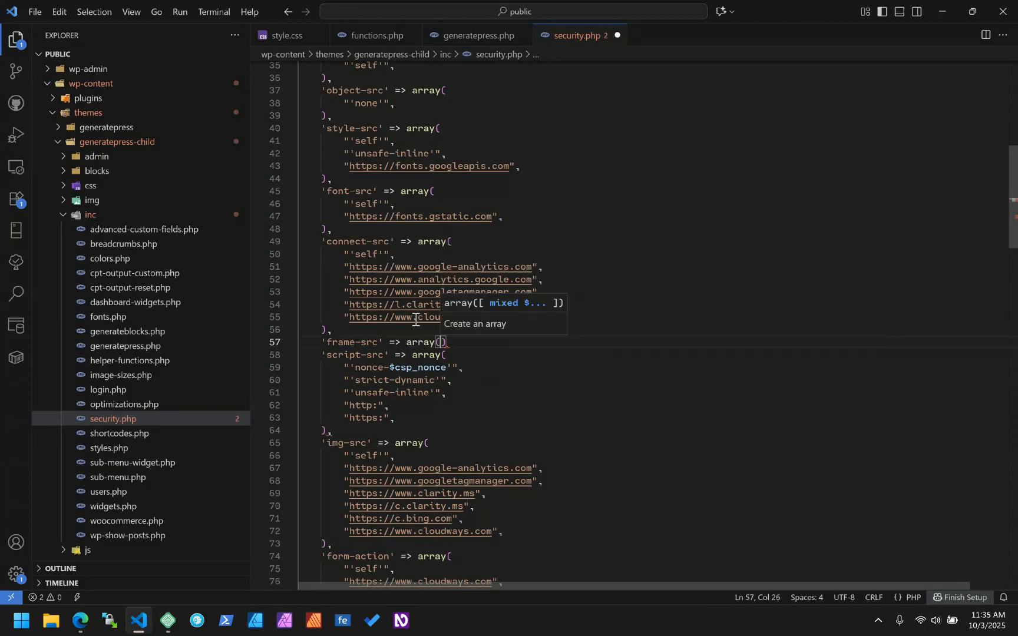
pyautogui.press('Return')
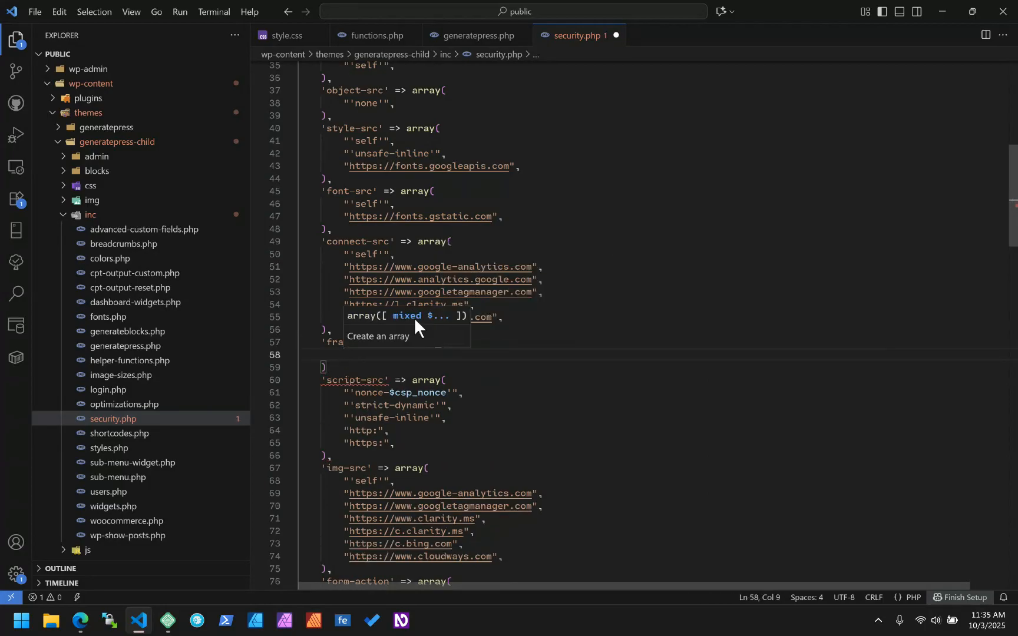
pyautogui.press('BackSpace')
pyautogui.press('BackSpace')
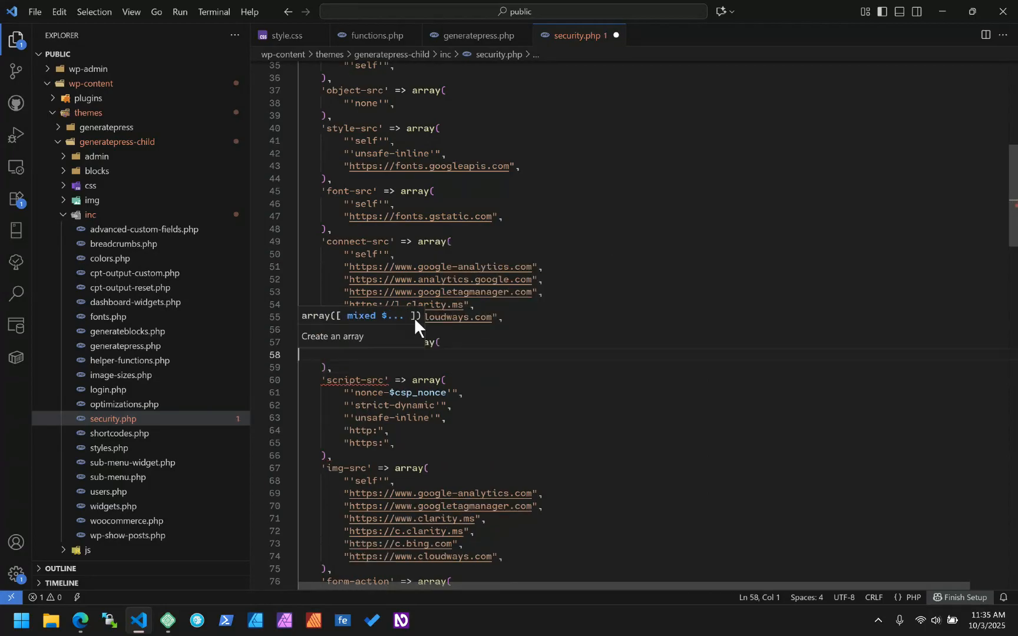
pyautogui.press('Tab')
pyautogui.press('Tab')
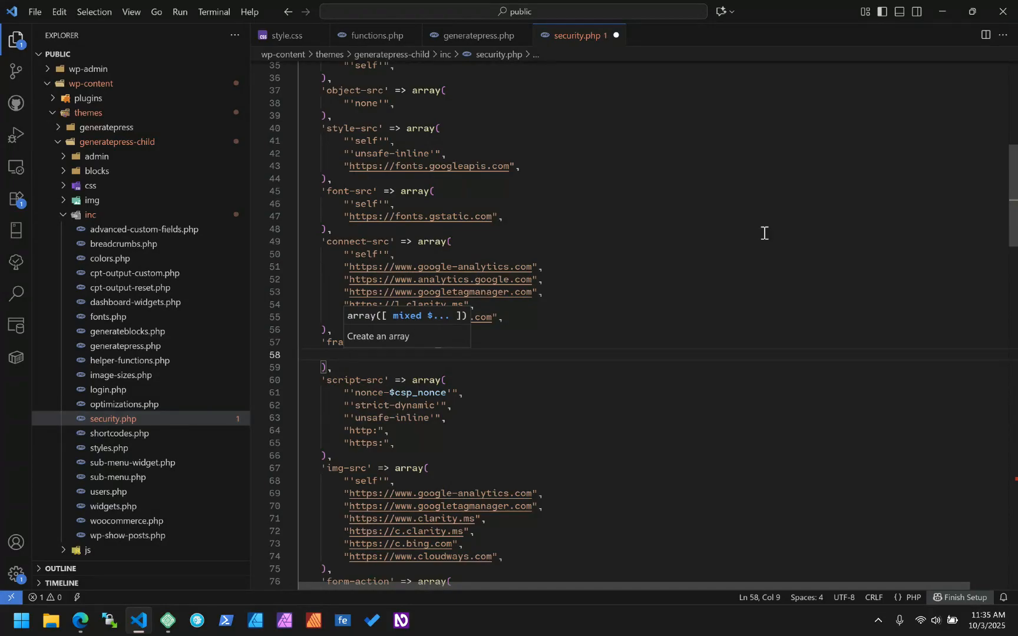
pyautogui.write('"')
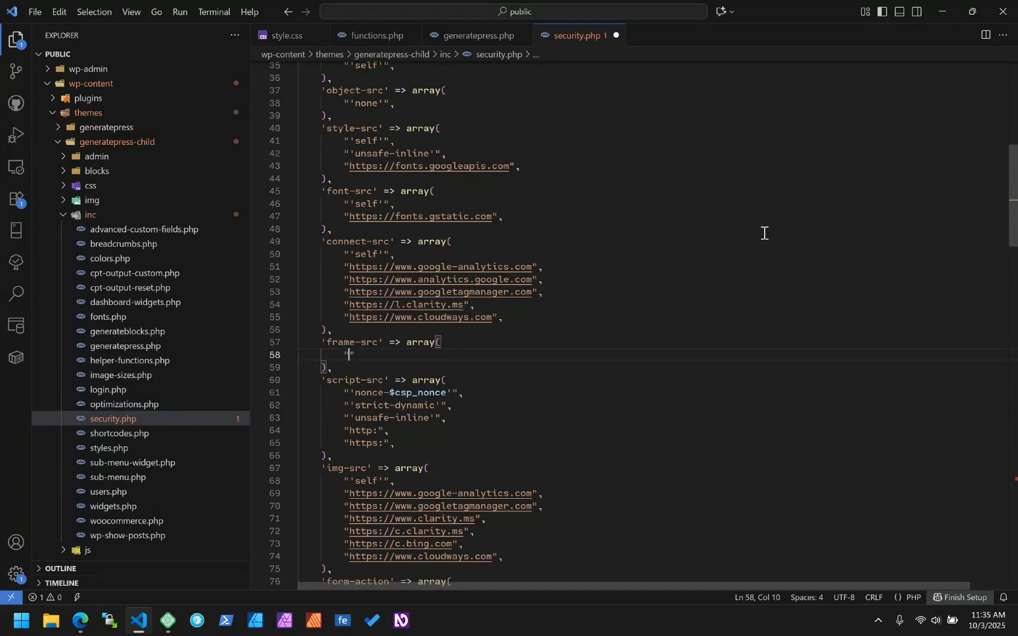
pyautogui.write('\'self\'",')
pyautogui.press('Return')
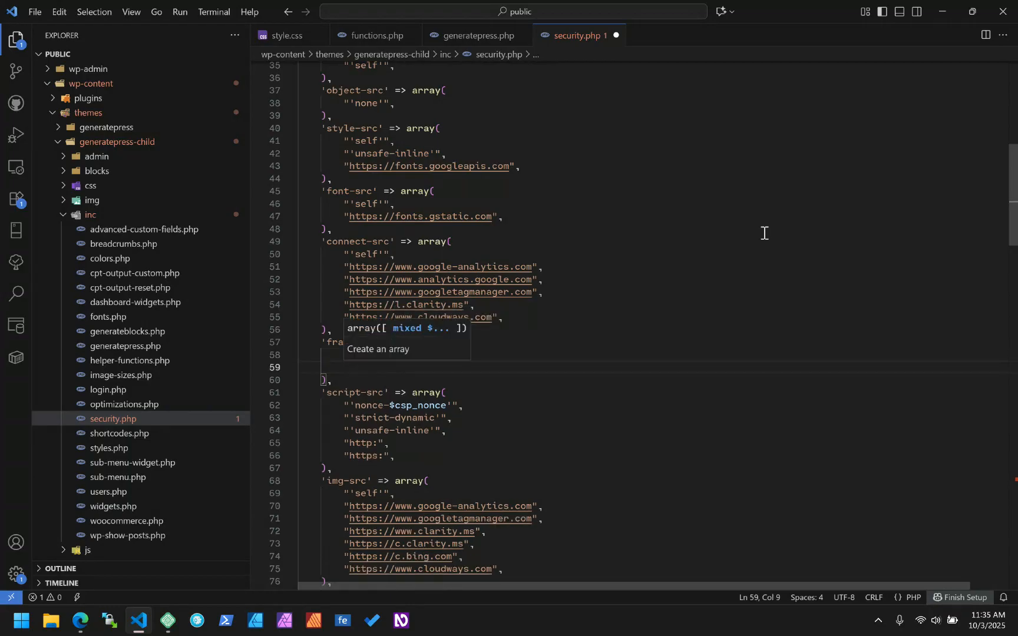
pyautogui.write('"https://')
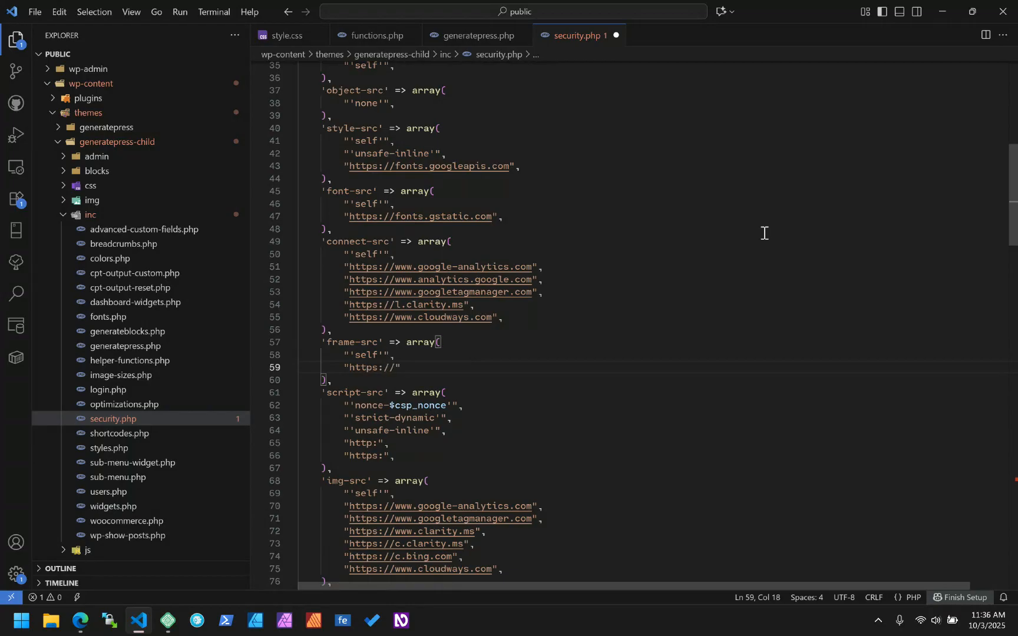
pyautogui.hotkey('alt', 'Tab')
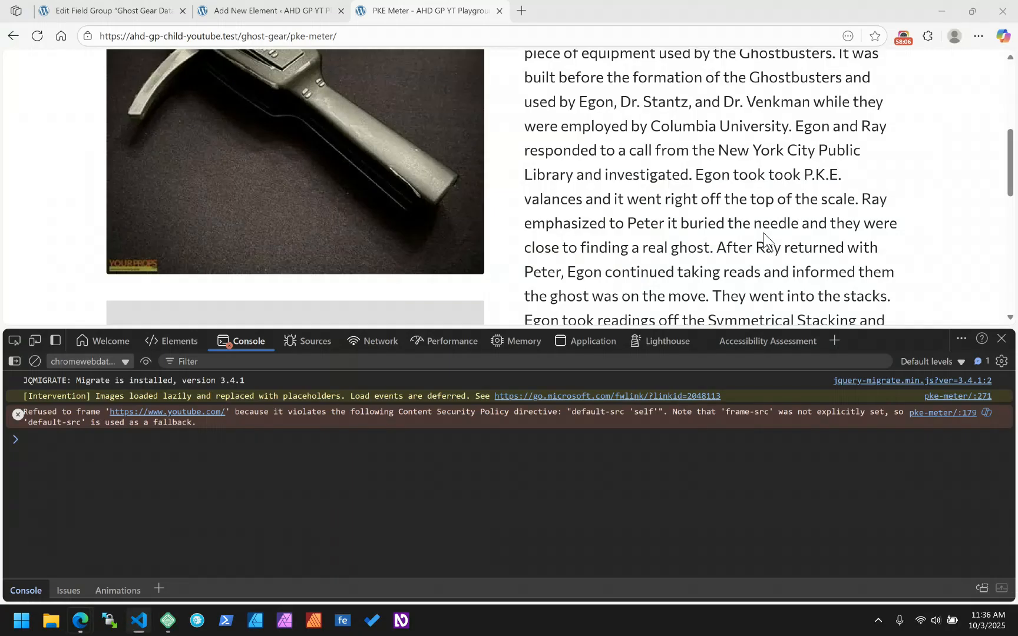
pyautogui.hotkey('alt', 'Tab')
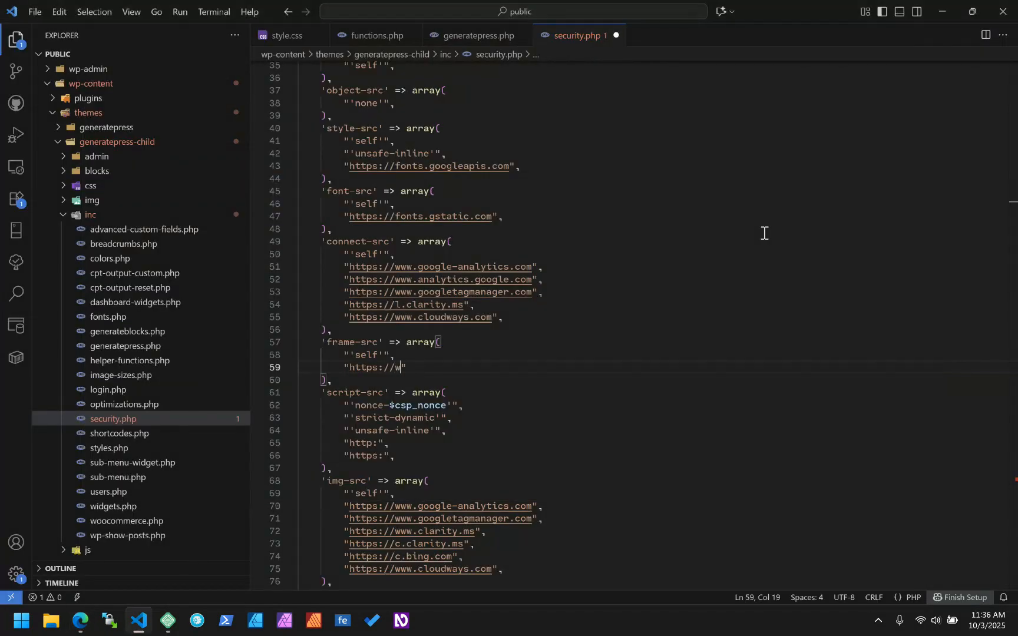
pyautogui.write('ww.youtube.com')
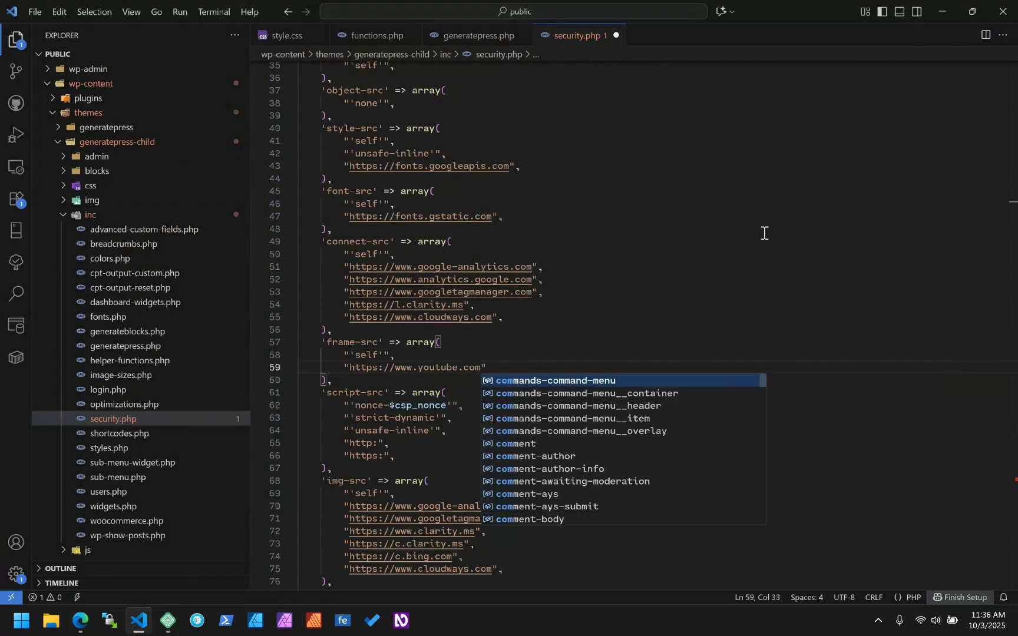
pyautogui.write('",')
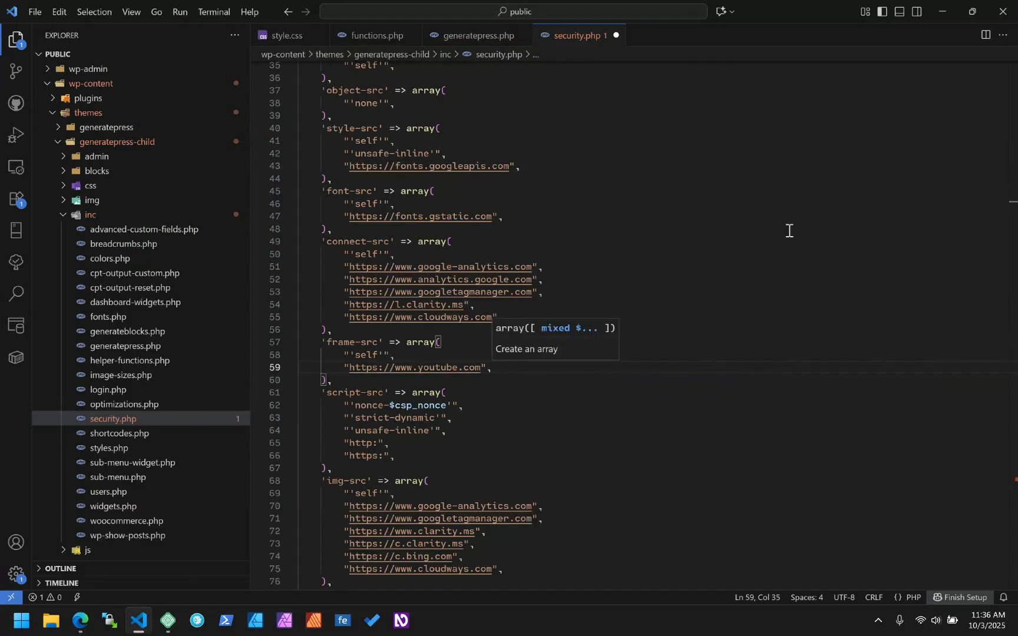
pyautogui.hotkey('ctrl', 's')
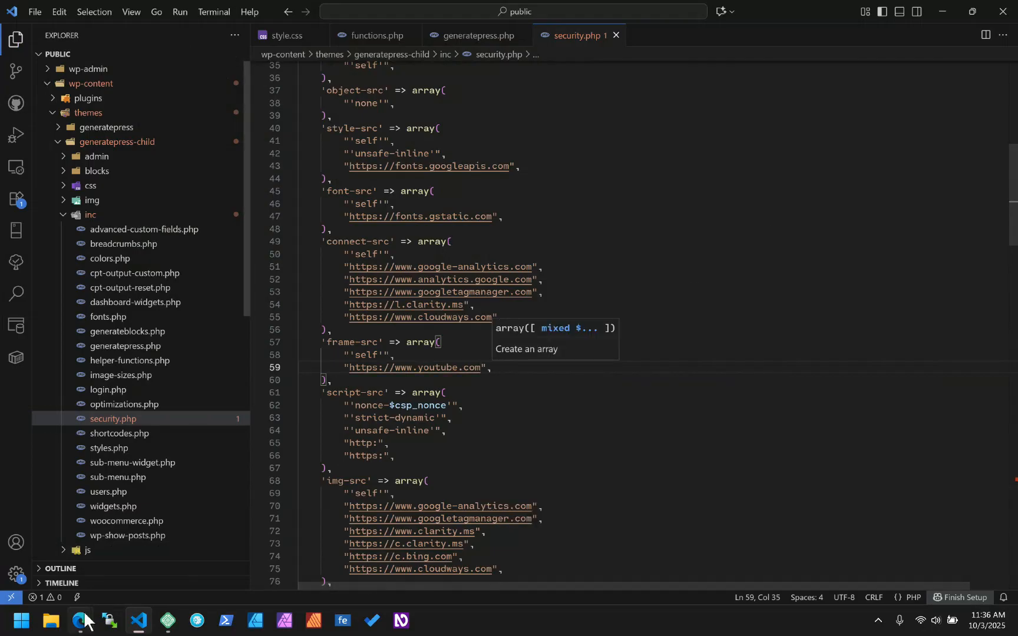
# Switch to Edge and reload the PKE Meter page to check the embedded YouTube clip below the image.
pyautogui.moveTo(85, 615)
pyautogui.click(111, 526)
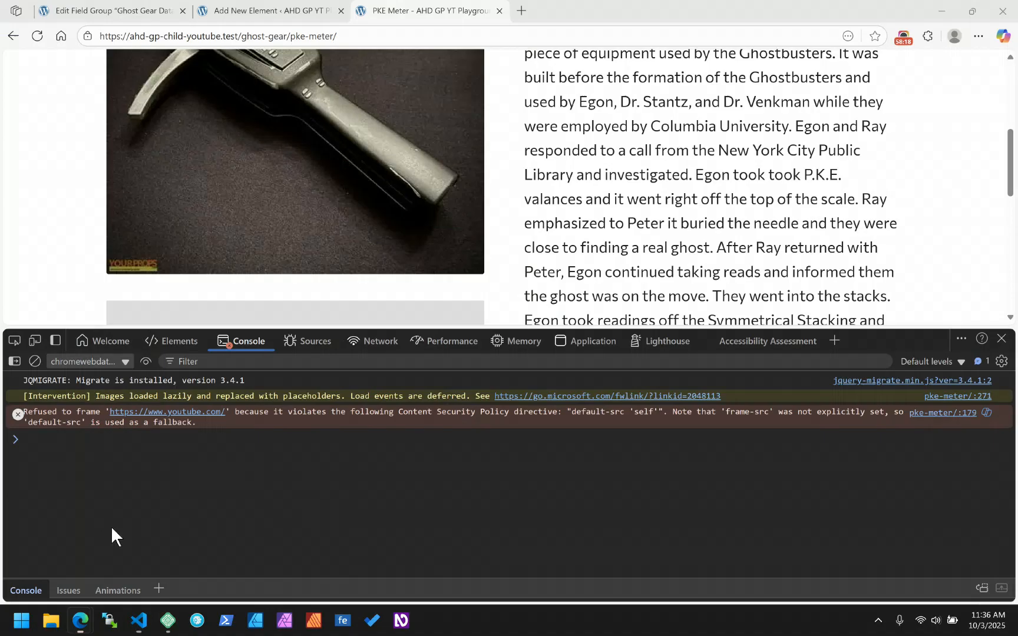
pyautogui.rightClick(36, 36)
pyautogui.click(57, 102)
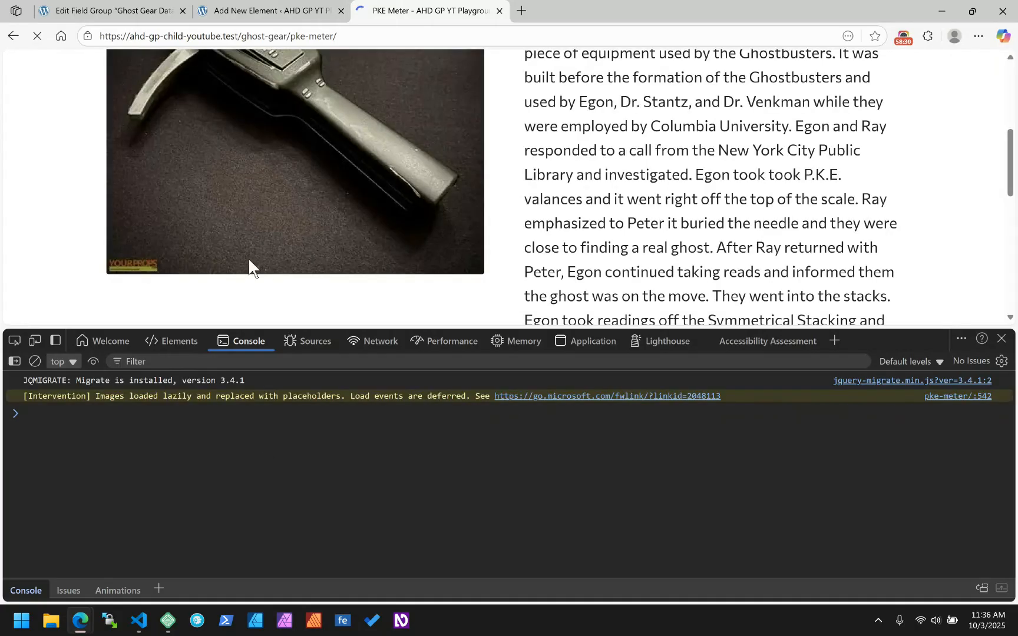
pyautogui.scroll(-3, 75, 168)
pyautogui.scroll(-1, 76, 168)
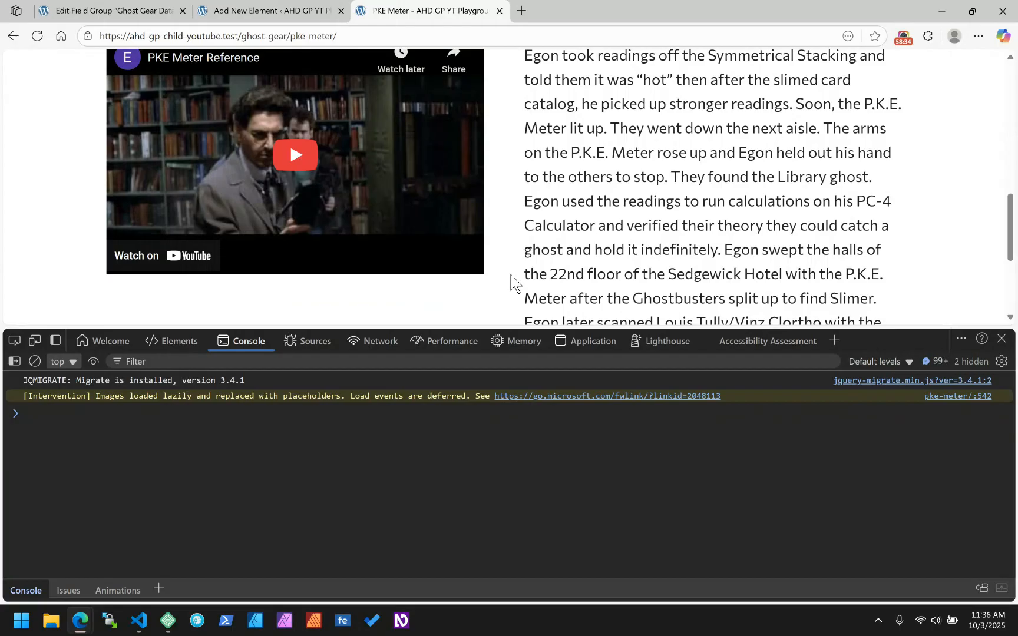
# Close the developer tools and test playing and pausing the embedded clip, dismiss its suggested videos, and review the page layout.
pyautogui.click(1002, 340)
pyautogui.scroll(2, 728, 289)
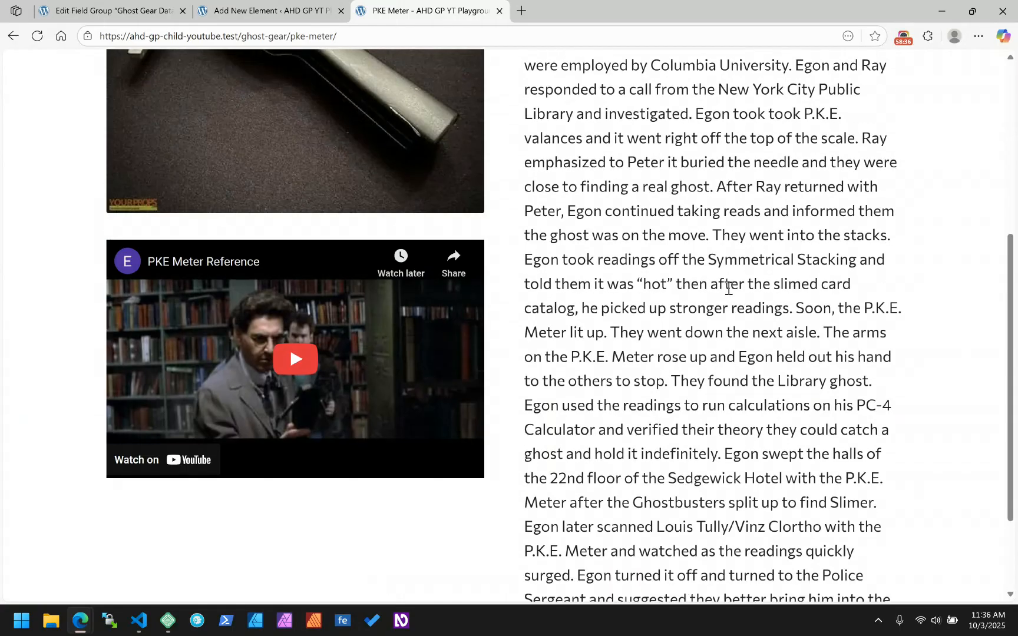
pyautogui.click(311, 347)
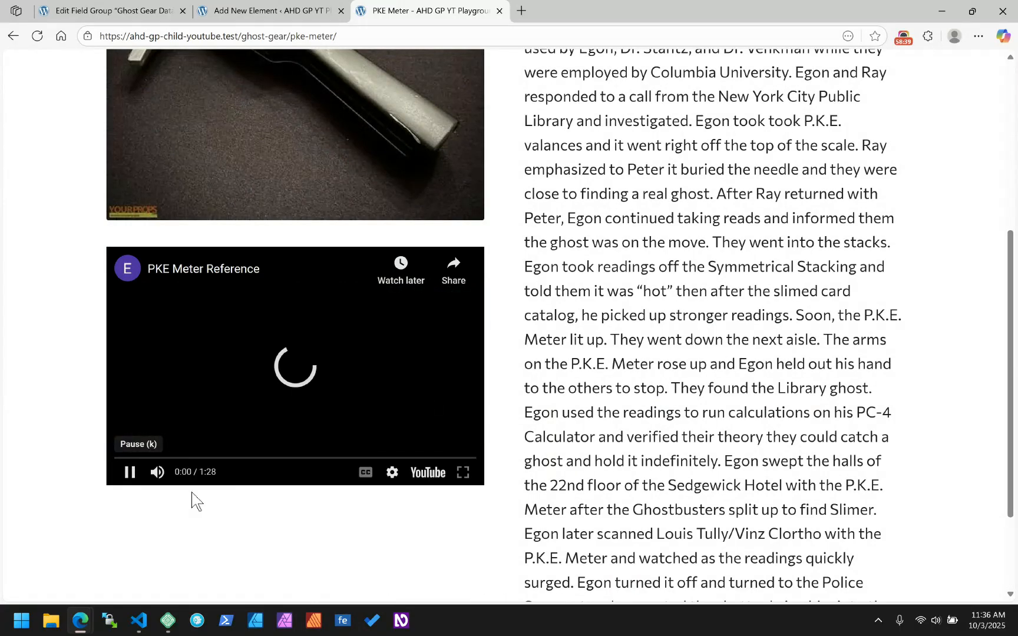
pyautogui.click(130, 474)
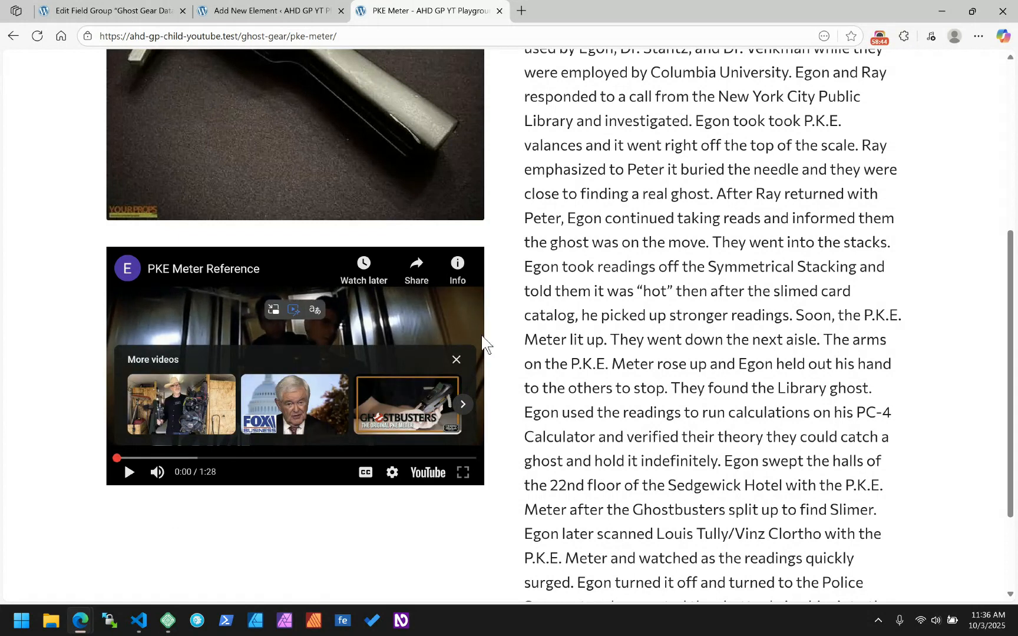
pyautogui.click(456, 359)
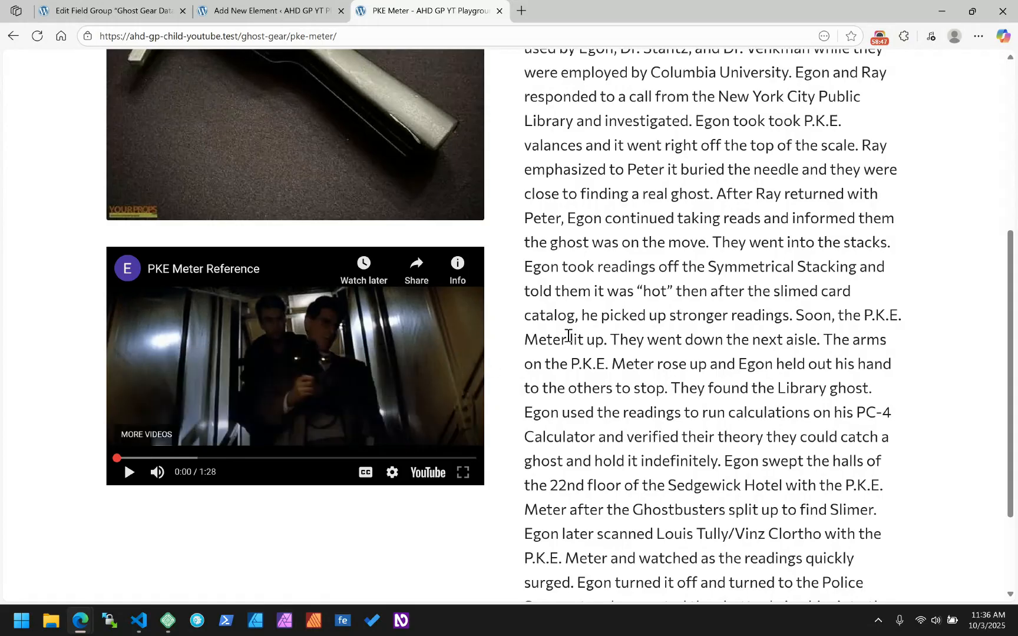
pyautogui.scroll(4, 568, 337)
pyautogui.scroll(-5, 568, 336)
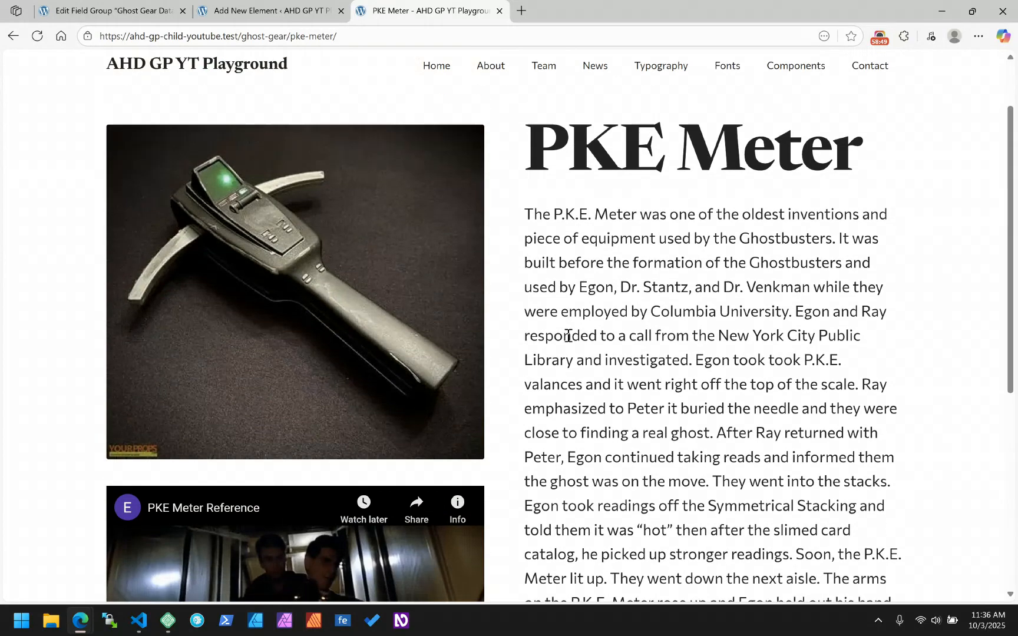
pyautogui.scroll(6, 602, 291)
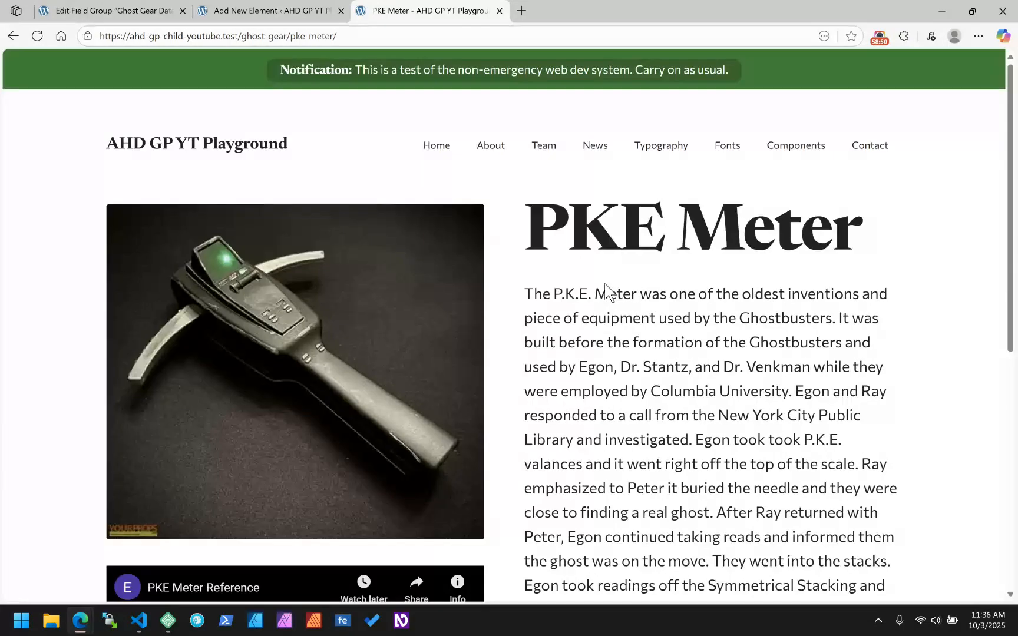
# Return to the Ghost Gear archive and open the Proton Pack page to review its layout.
pyautogui.click(35, 37)
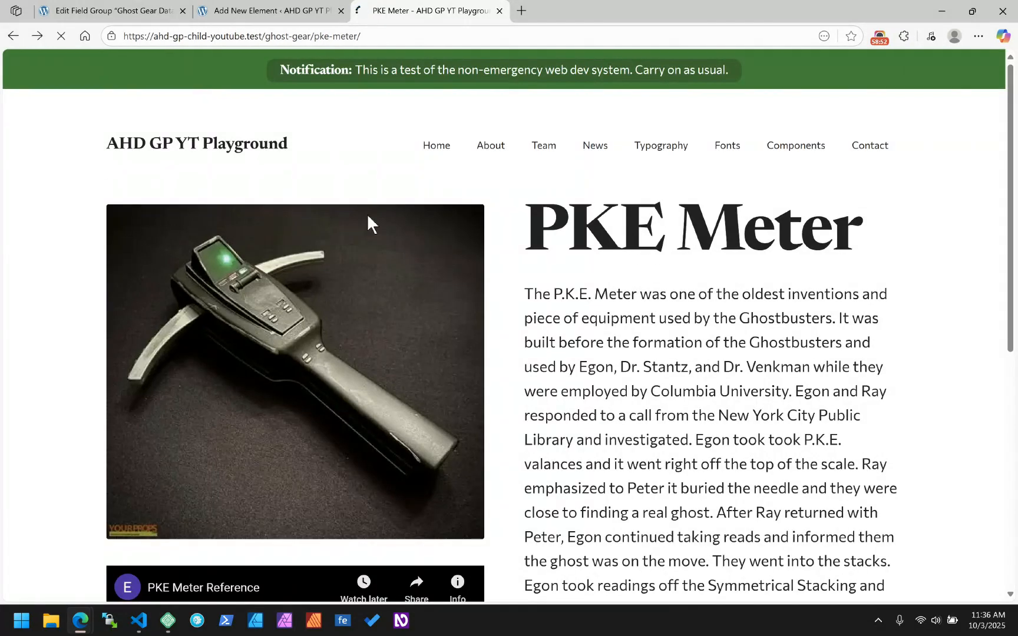
pyautogui.scroll(-3, 373, 238)
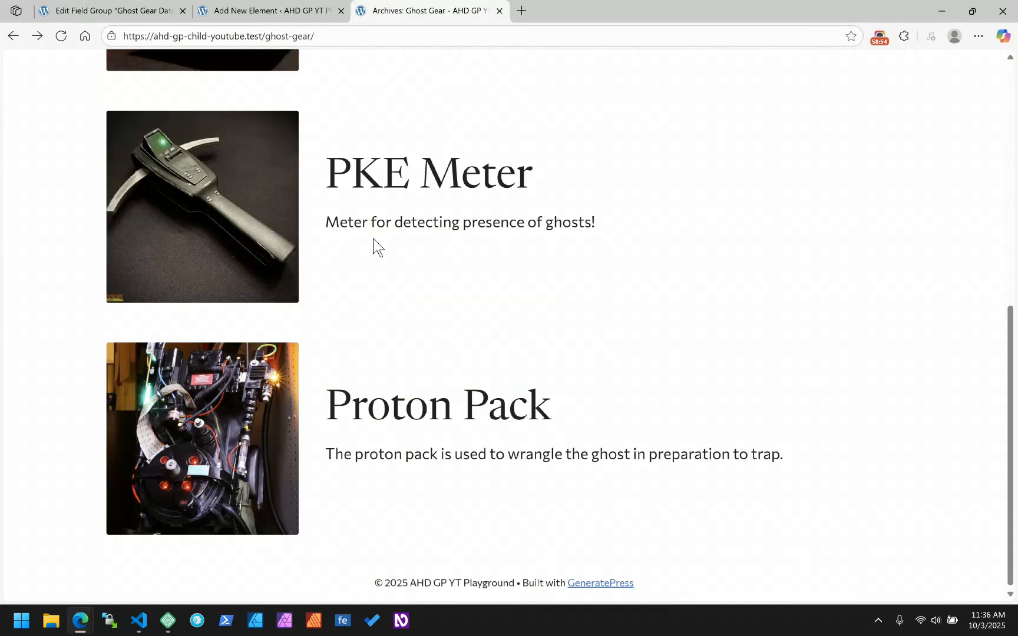
pyautogui.click(377, 411)
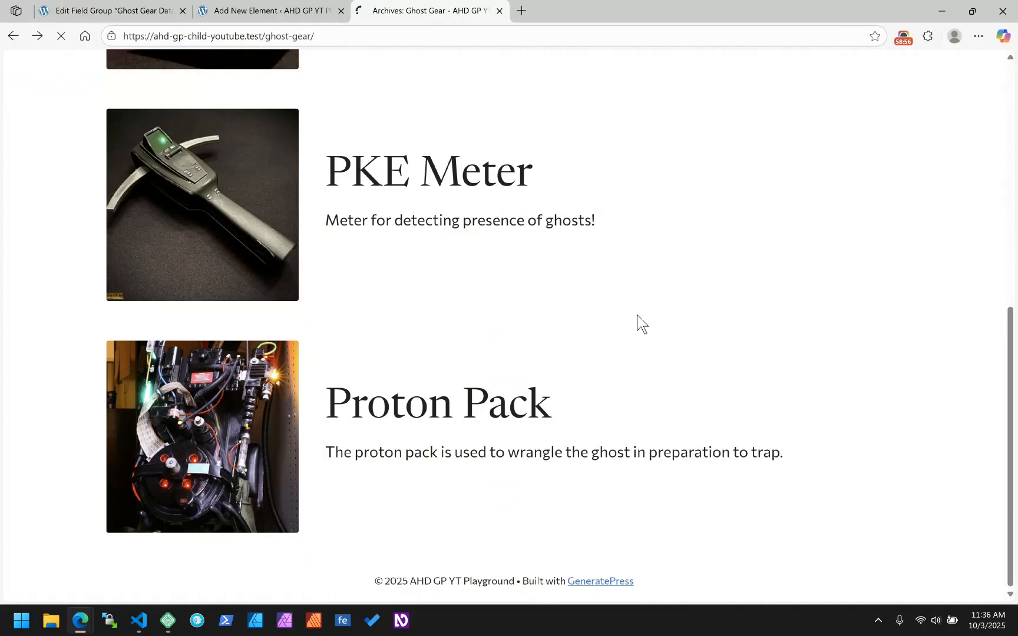
pyautogui.scroll(-5, 638, 318)
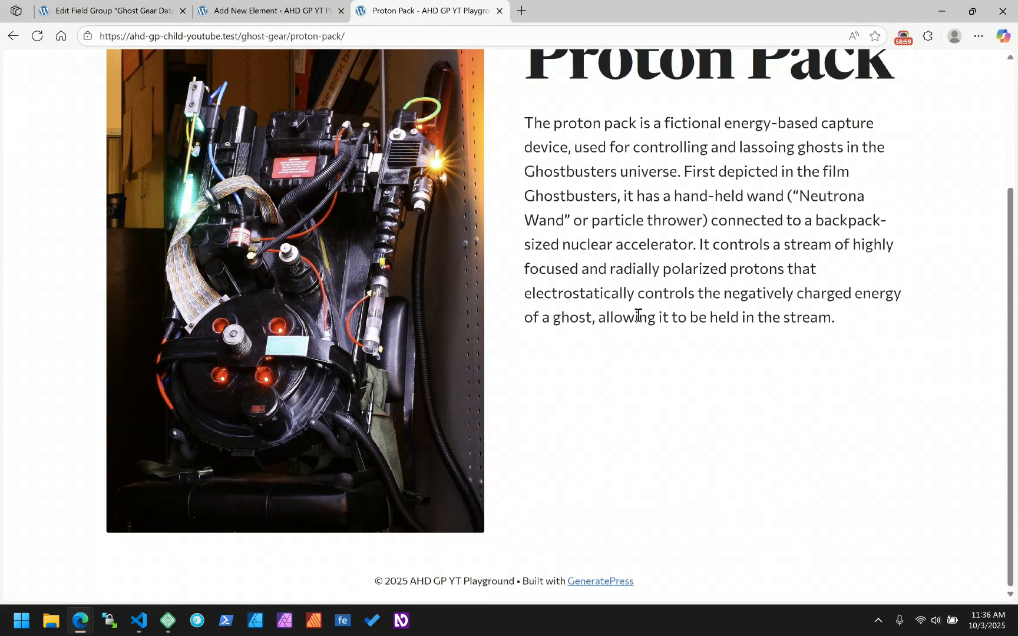
# Inspect the Proton Pack image in the developer tools and examine the markup of its media container for a movie clip element.
pyautogui.rightClick(253, 547)
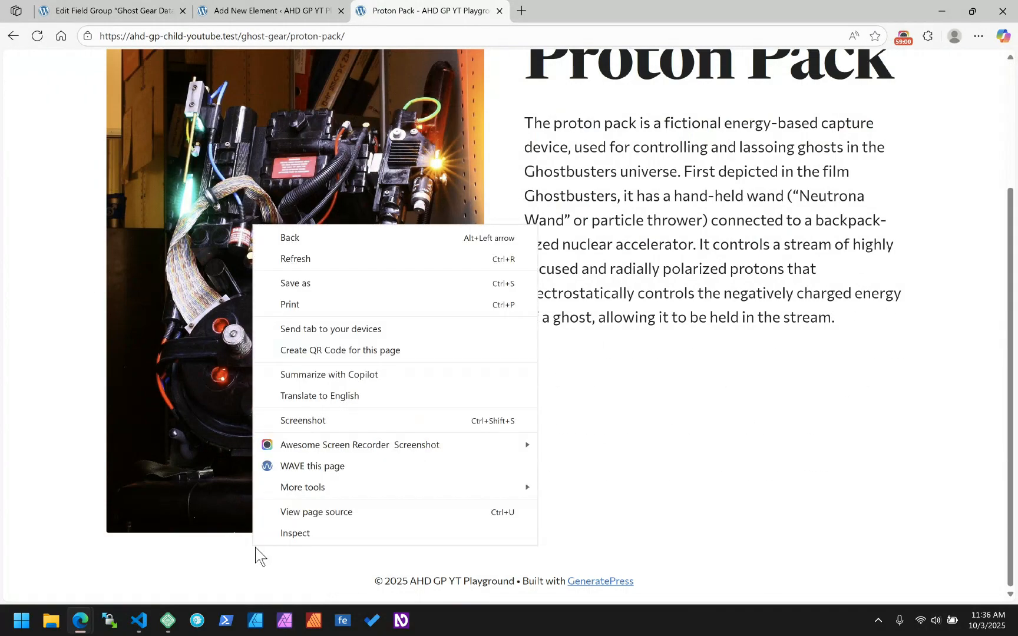
pyautogui.click(302, 533)
pyautogui.scroll(-4, 329, 237)
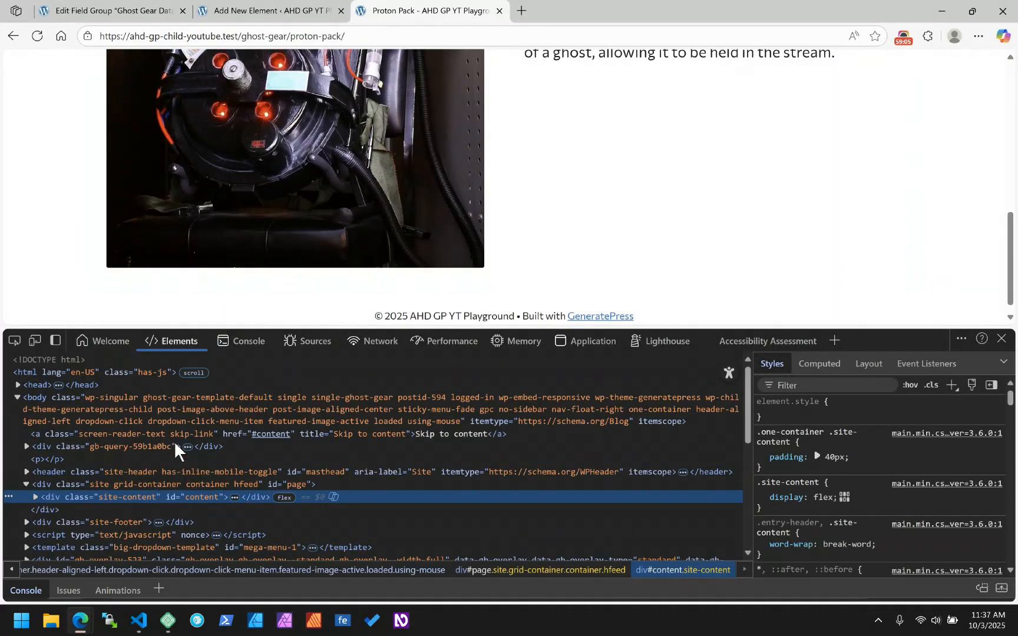
pyautogui.rightClick(255, 183)
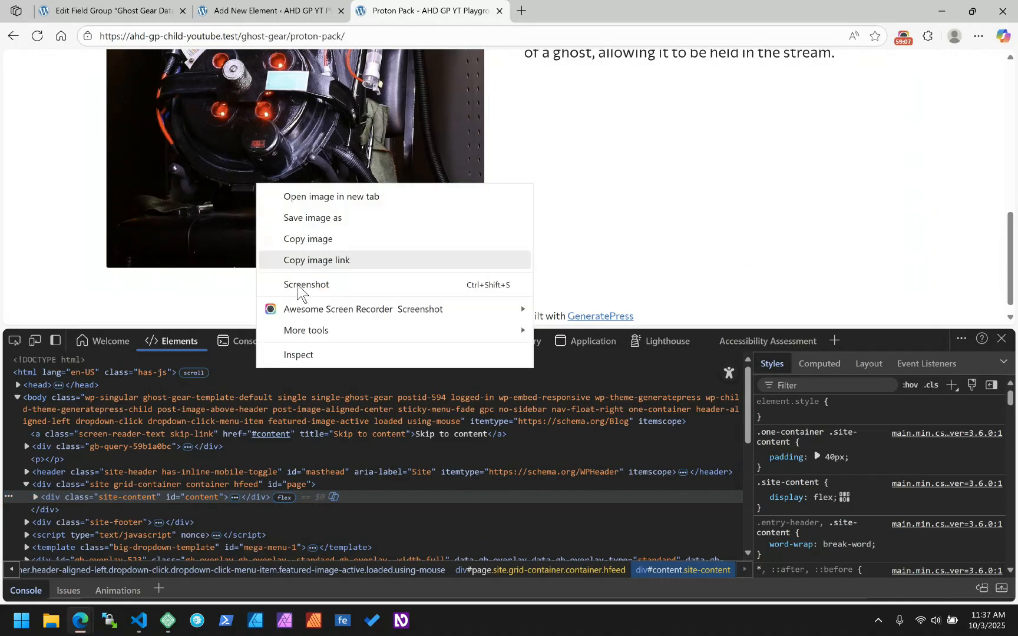
pyautogui.click(306, 364)
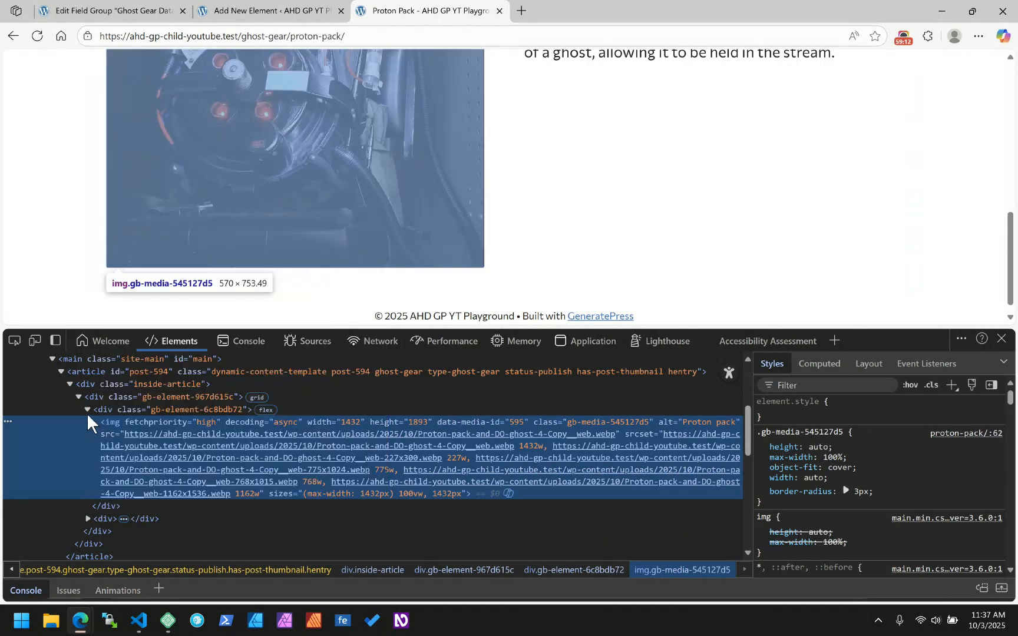
pyautogui.click(88, 409)
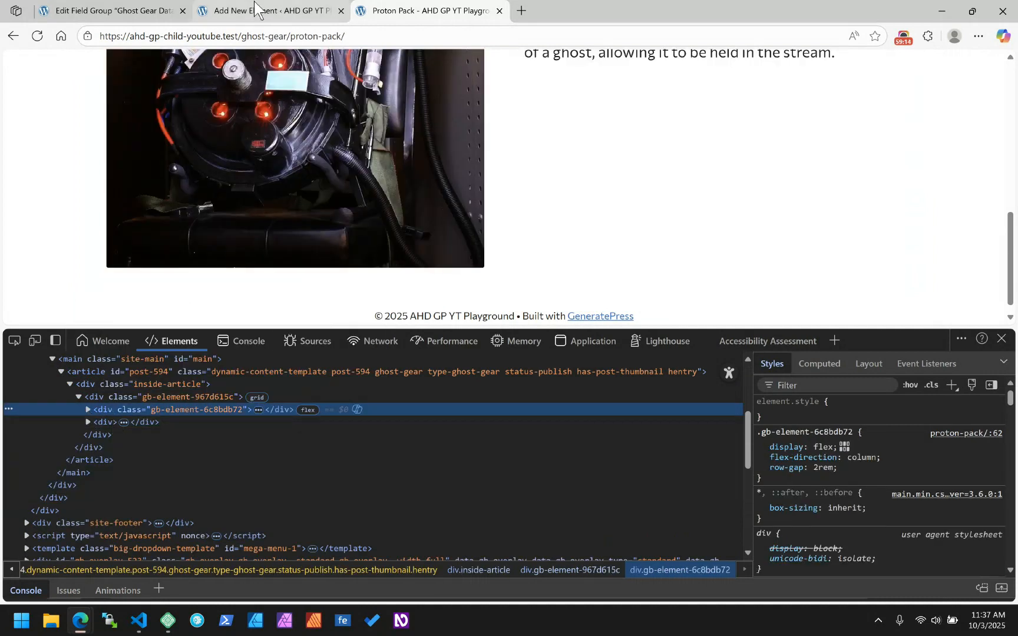
# Check the gg_movie_clip text block in the template, close the developer tools on the Proton Pack page, and review its layout.
pyautogui.click(255, 9)
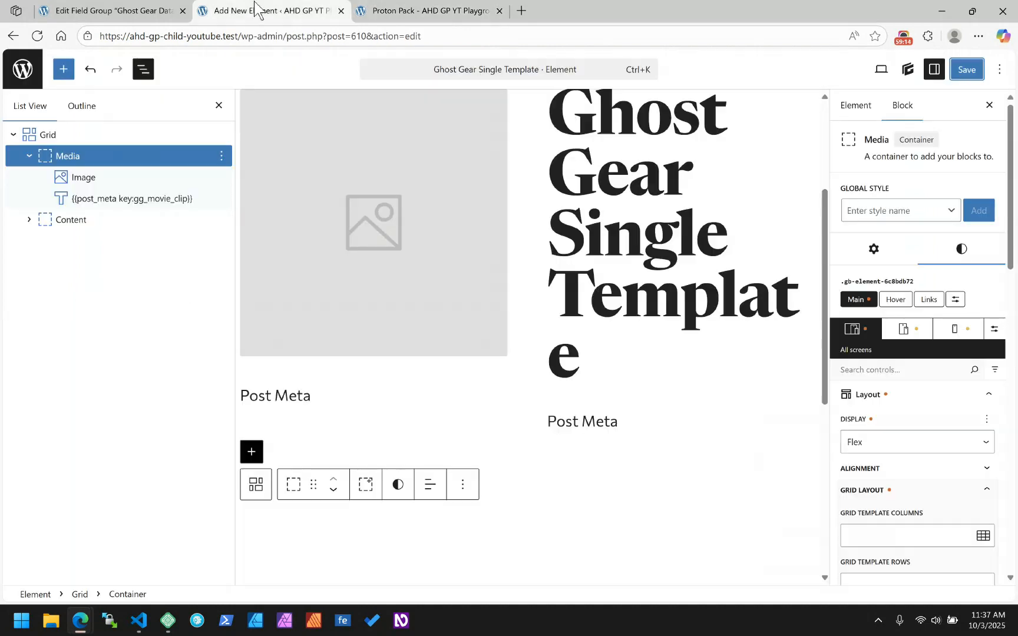
pyautogui.click(285, 399)
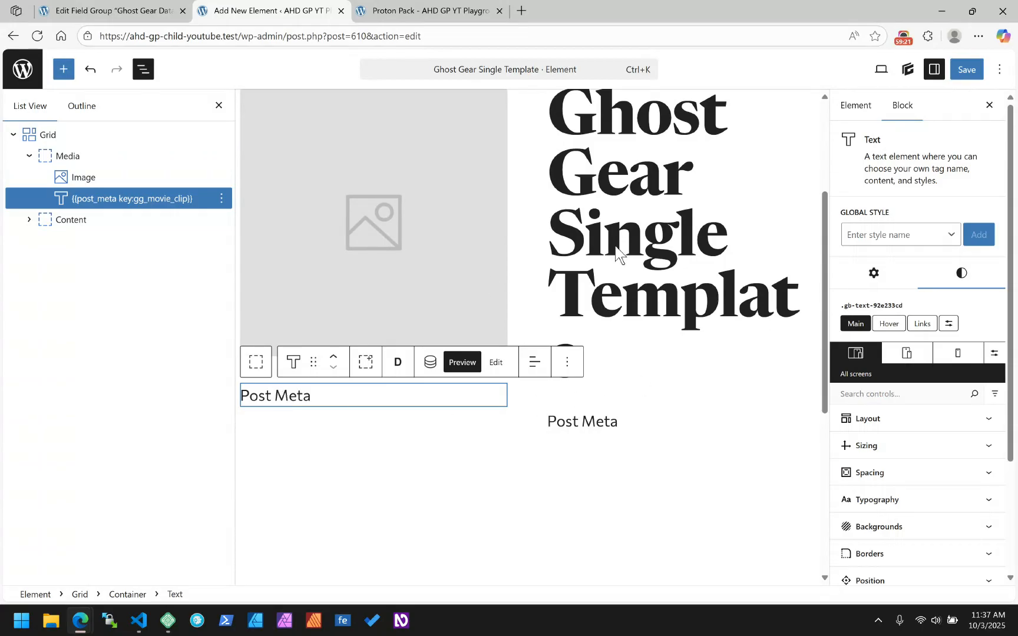
pyautogui.click(401, 8)
pyautogui.scroll(5, 557, 209)
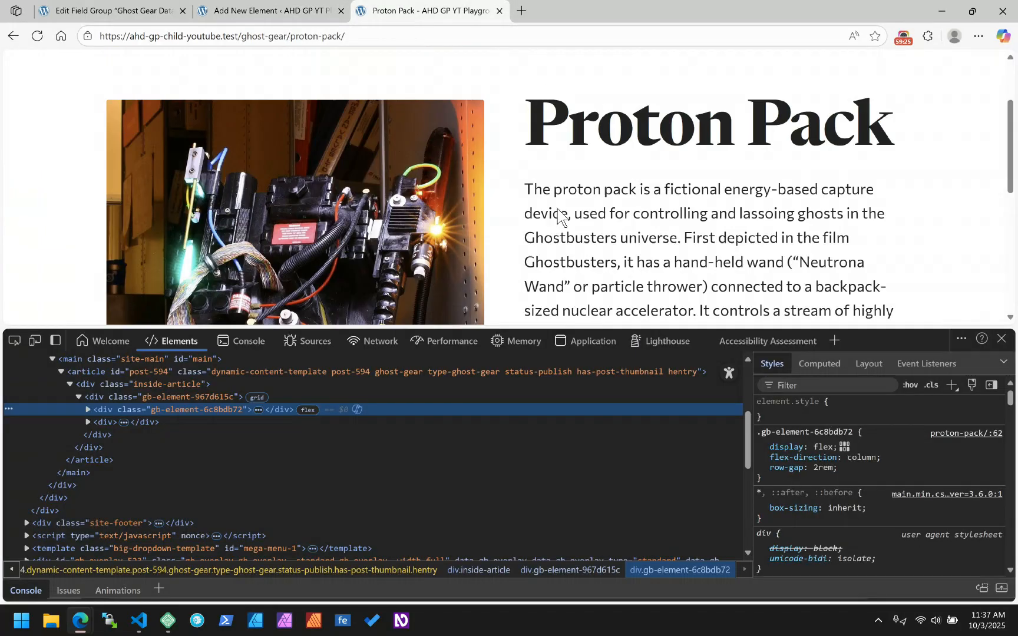
pyautogui.click(1002, 339)
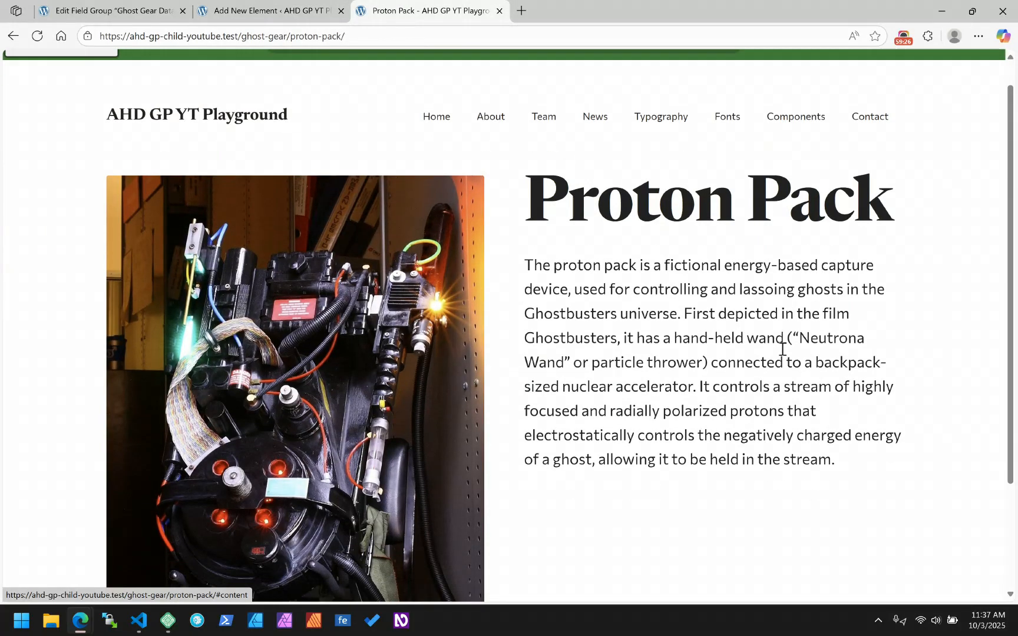
pyautogui.scroll(-2, 784, 350)
pyautogui.scroll(3, 769, 293)
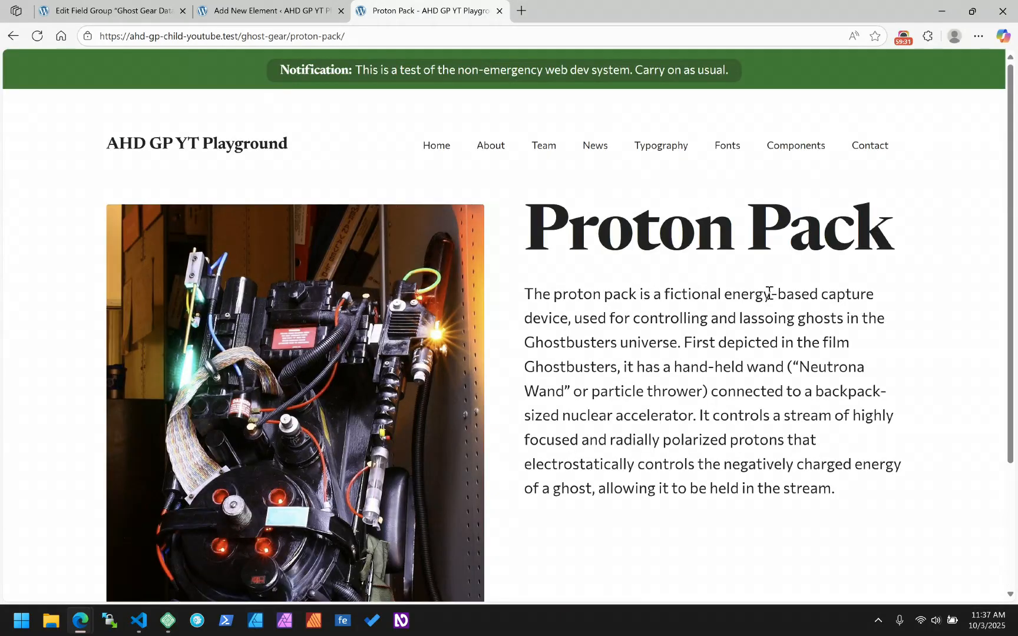
# Collapse the Grid in the template's block list and review its layout and display rules against the Proton Pack page.
pyautogui.click(265, 10)
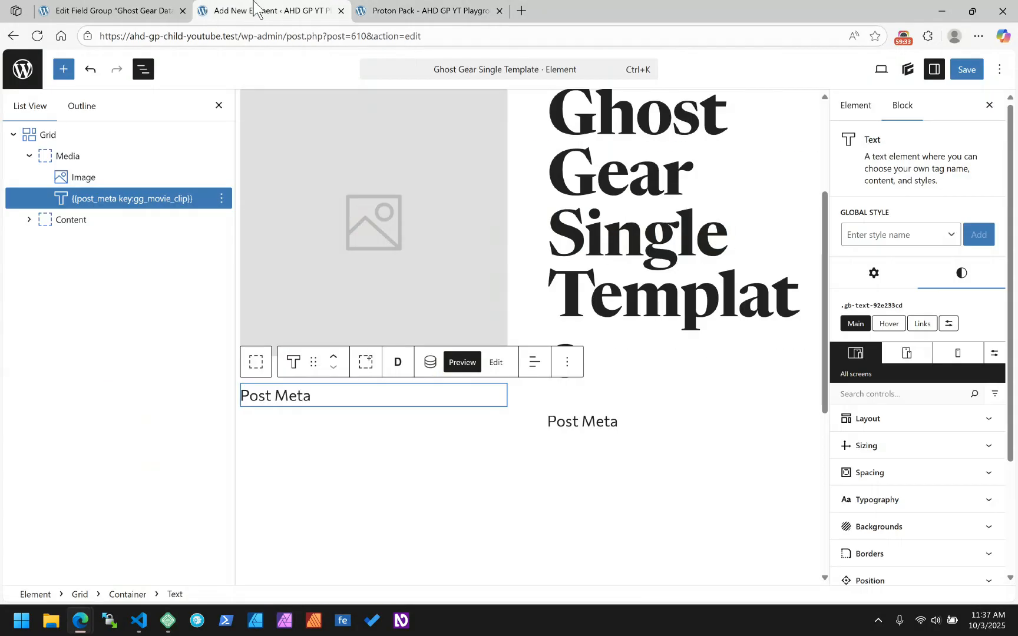
pyautogui.scroll(3, 348, 277)
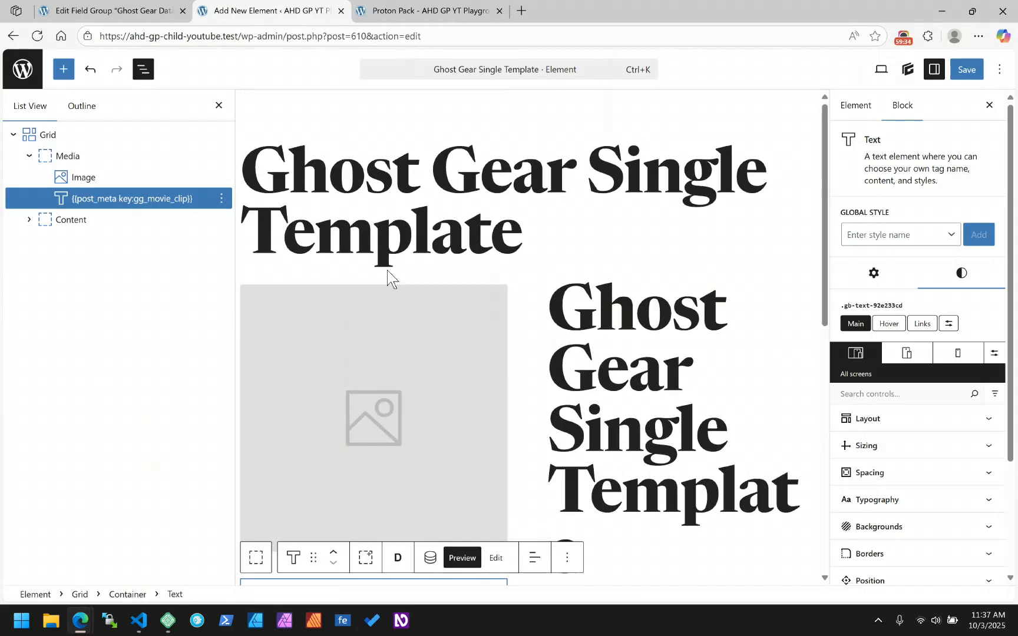
pyautogui.click(13, 135)
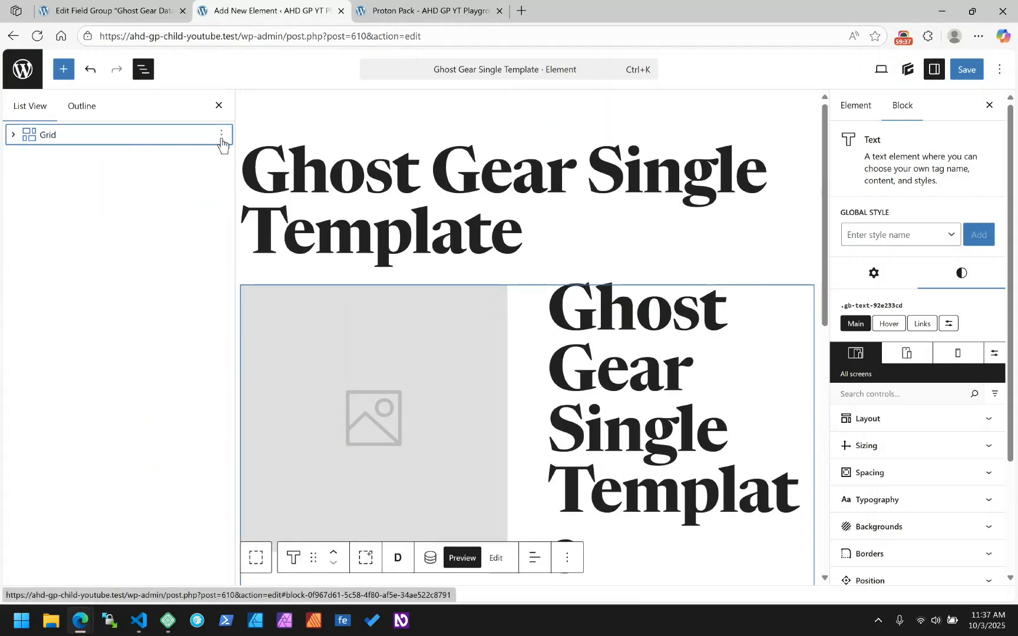
pyautogui.scroll(-8, 408, 222)
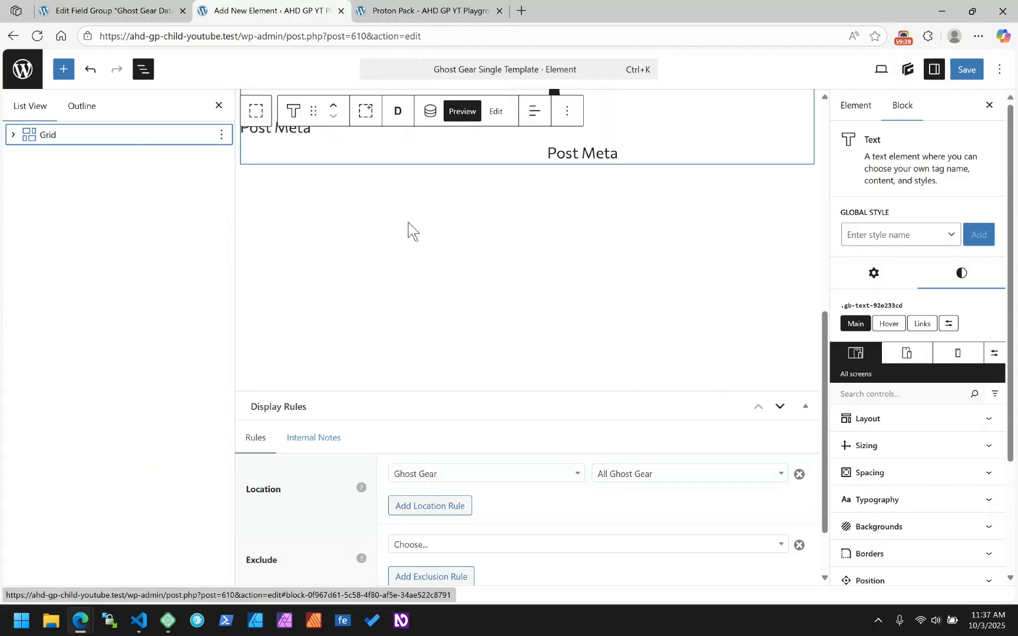
pyautogui.scroll(5, 408, 224)
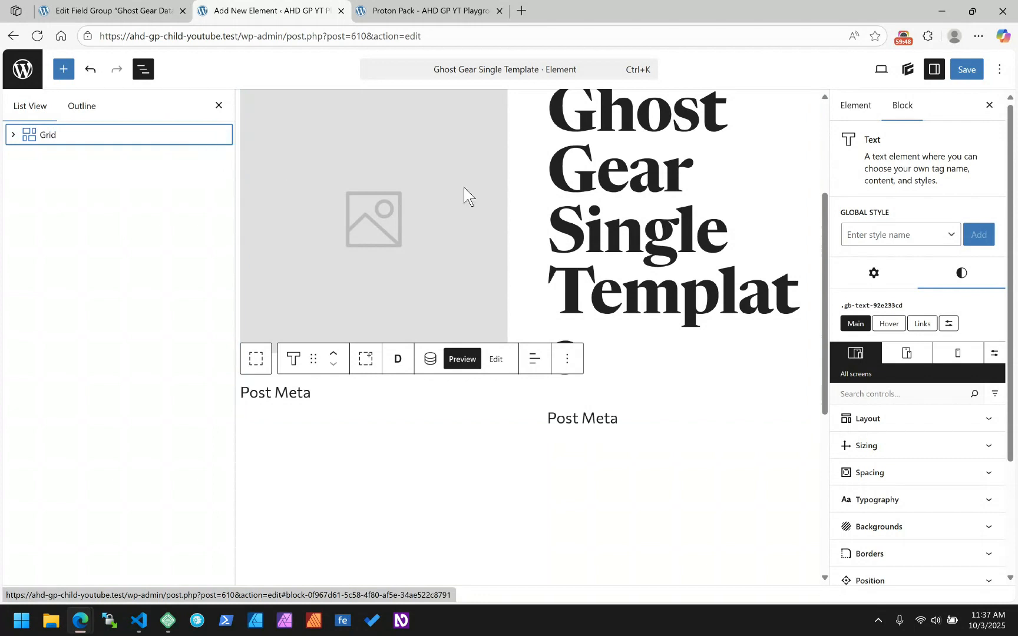
pyautogui.scroll(3, 543, 194)
pyautogui.scroll(-3, 543, 192)
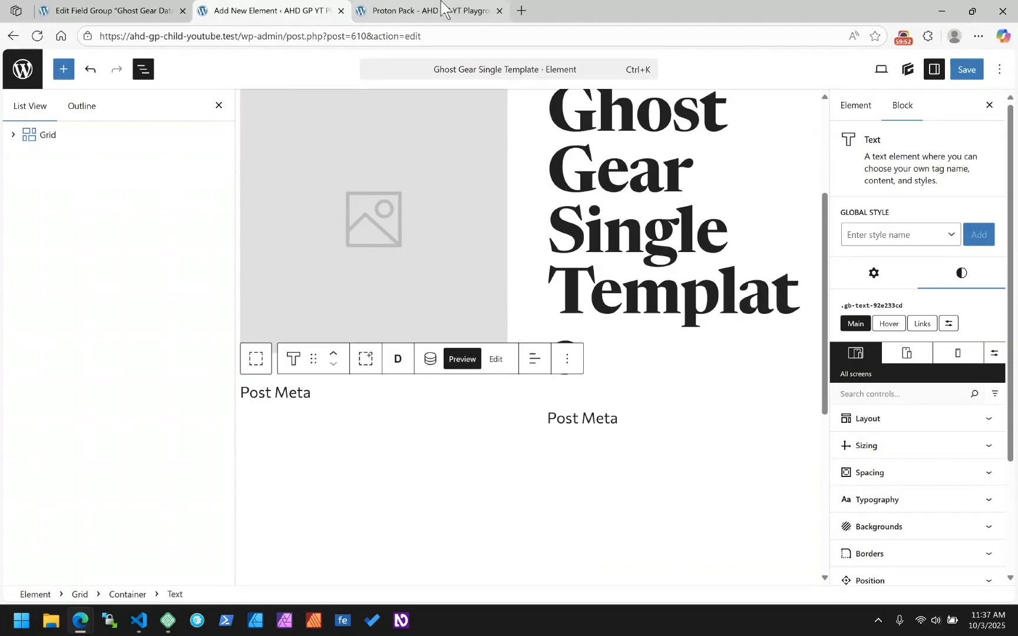
pyautogui.hotkey('ctrl', 'Tab')
pyautogui.scroll(-3, 408, 278)
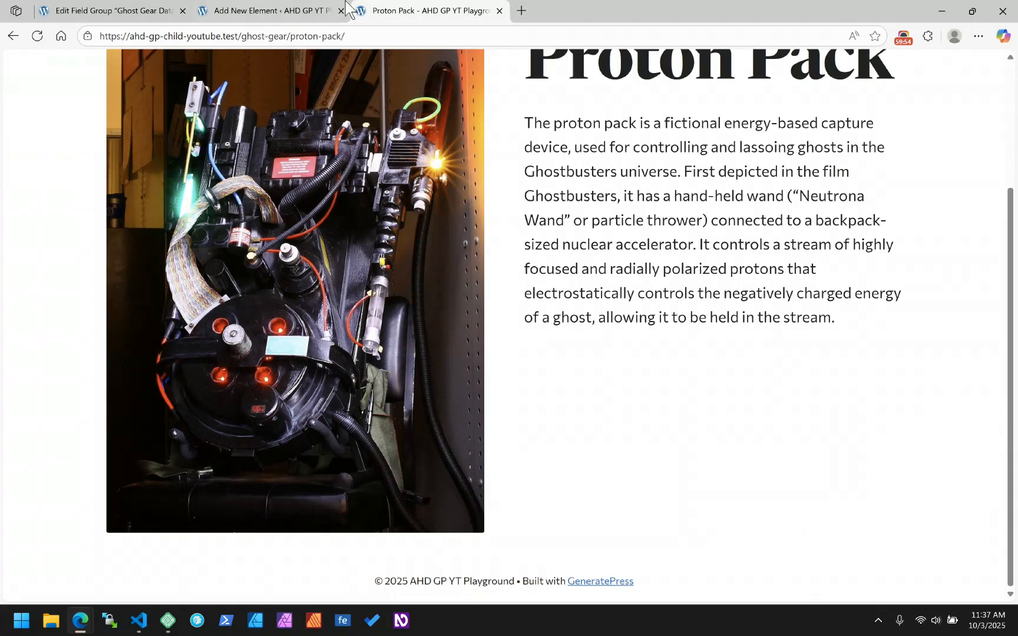
# Add a Container block after the Grid in the Ghost Gear Single Template.
pyautogui.click(312, 11)
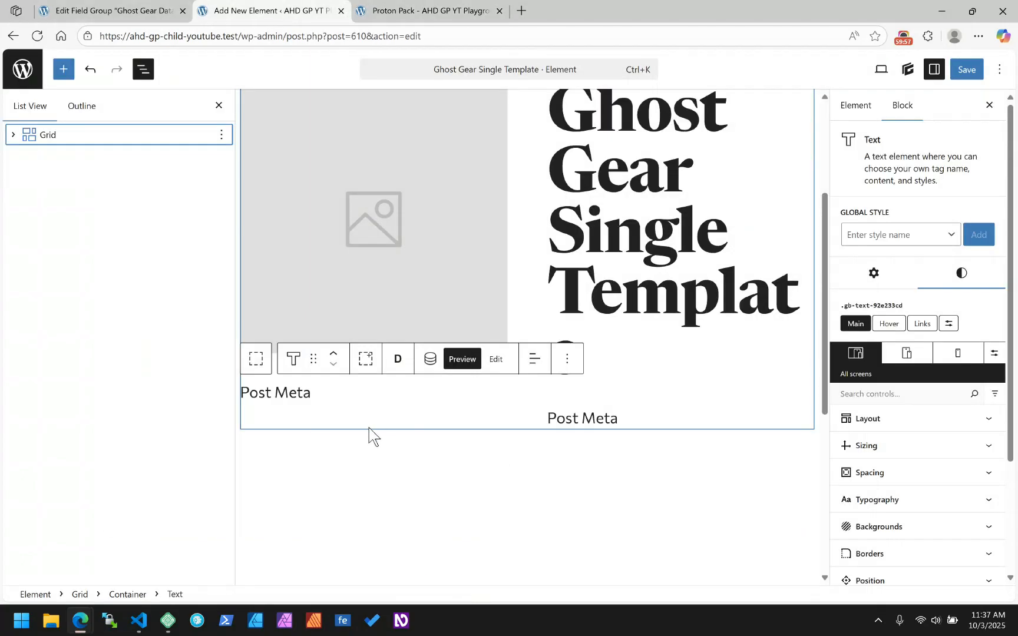
pyautogui.click(223, 137)
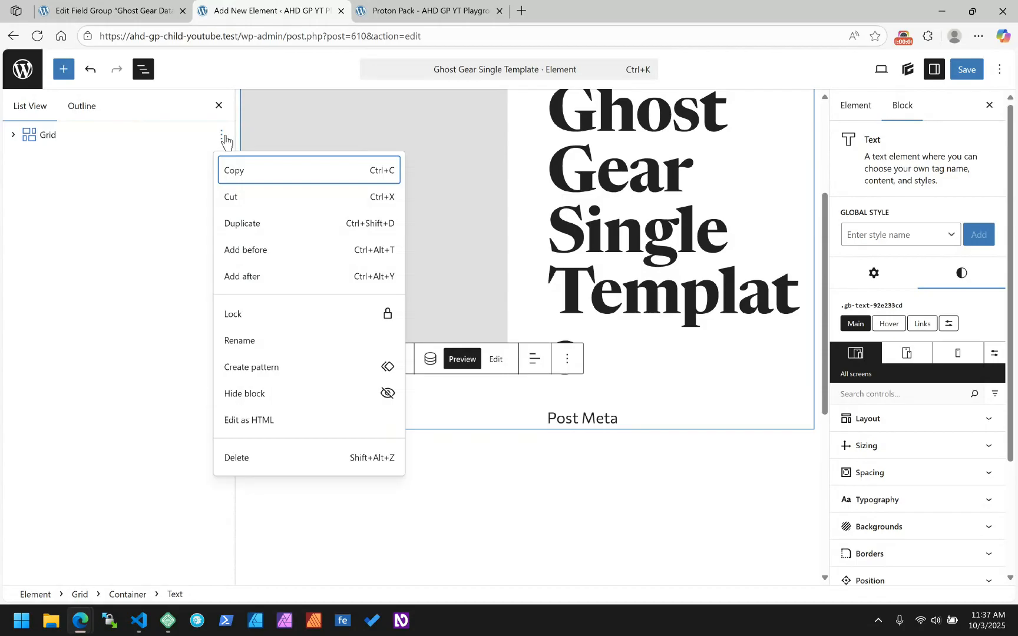
pyautogui.click(233, 277)
pyautogui.write('/con')
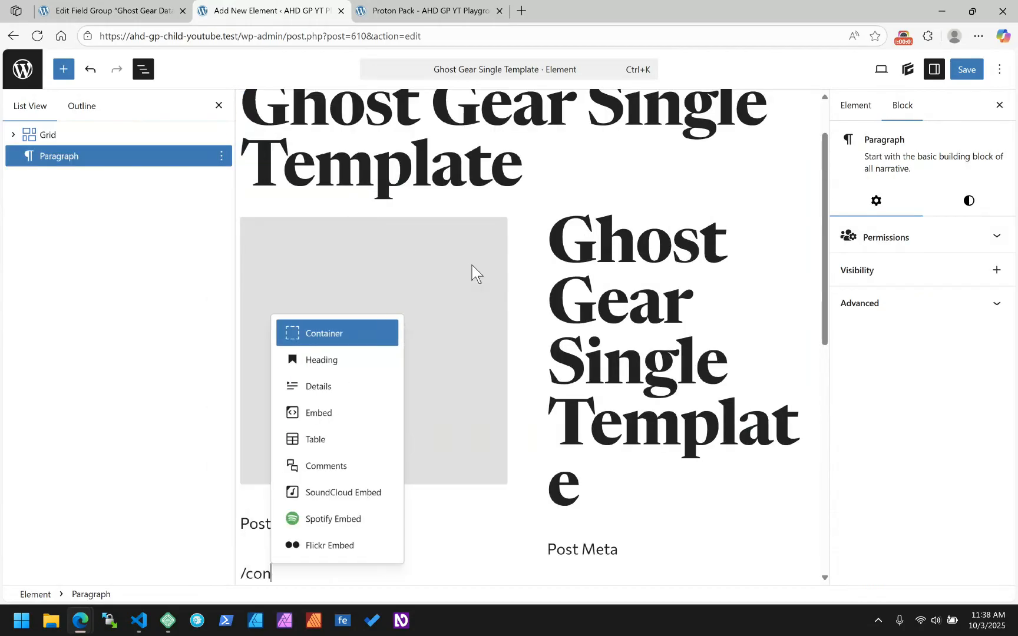
pyautogui.press('Return')
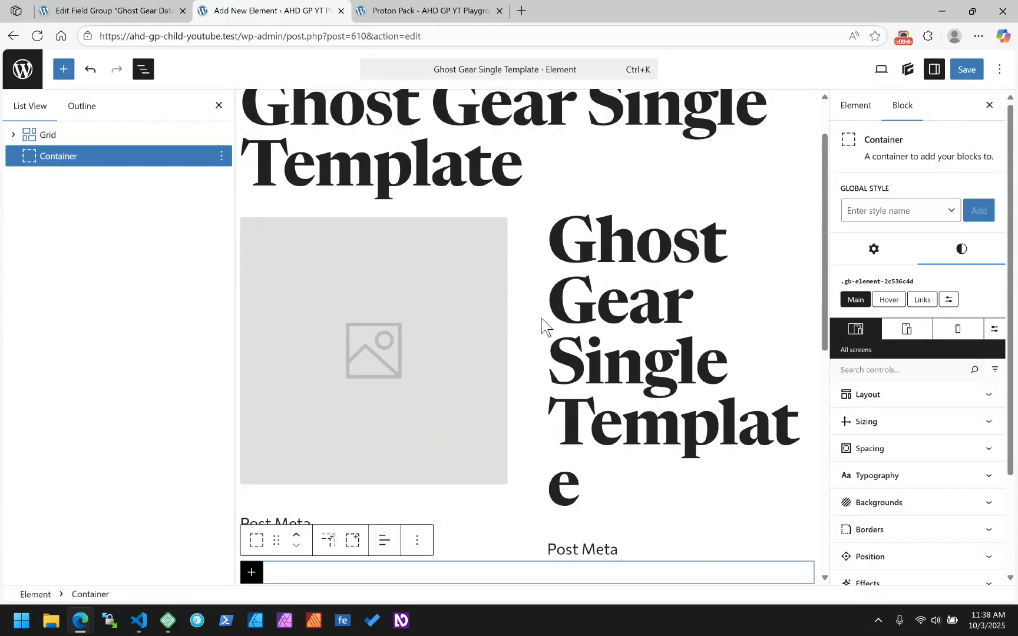
pyautogui.scroll(-4, 545, 335)
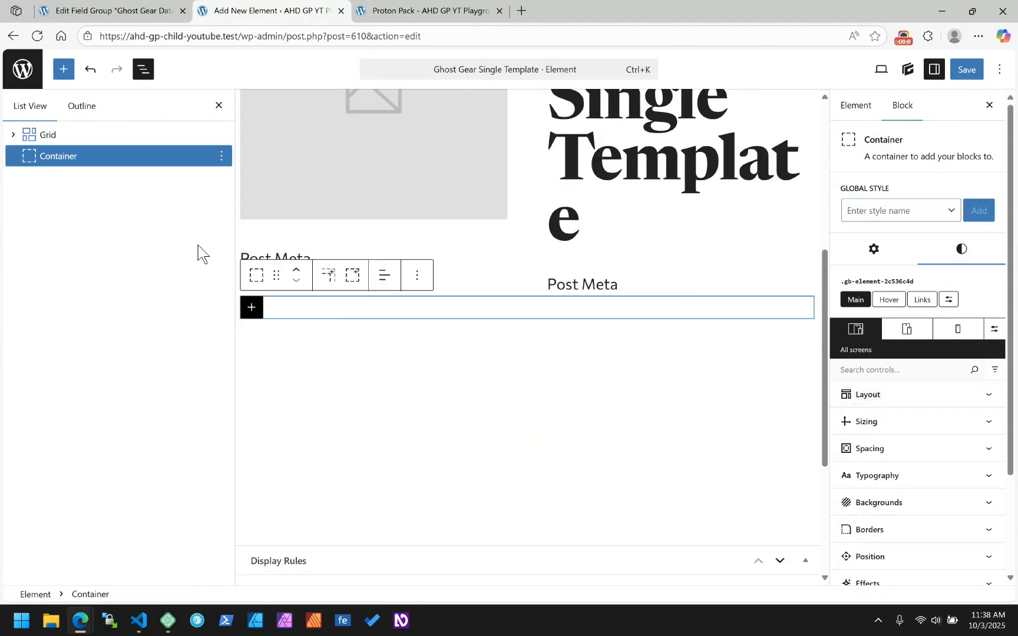
# Set the Grid block's bottom margin to 4rem.
pyautogui.click(43, 131)
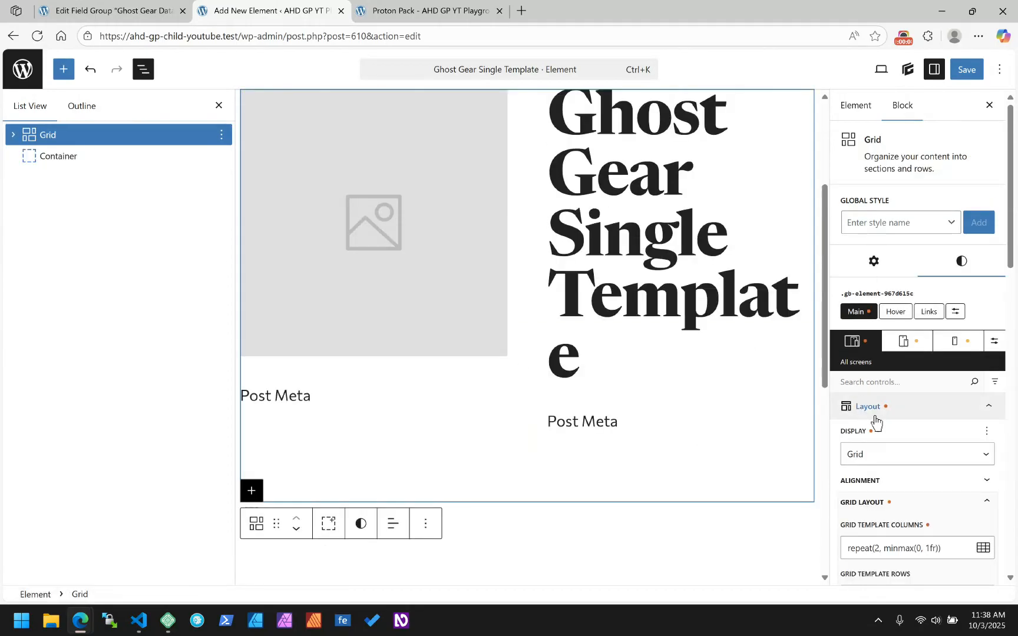
pyautogui.scroll(-10, 882, 420)
pyautogui.scroll(-5, 906, 455)
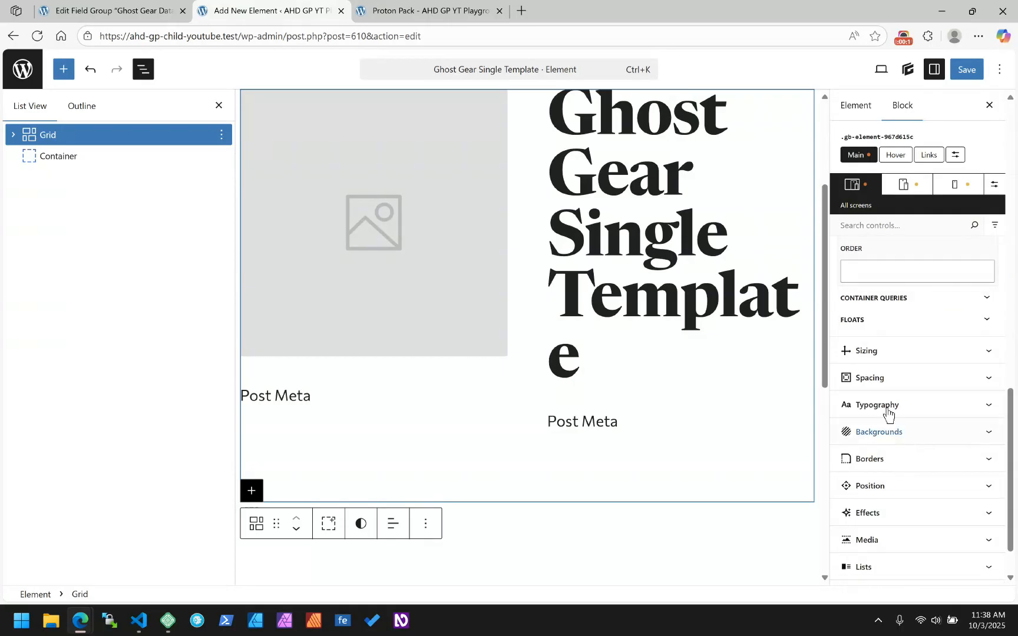
pyautogui.click(882, 386)
pyautogui.scroll(-5, 882, 389)
pyautogui.click(912, 413)
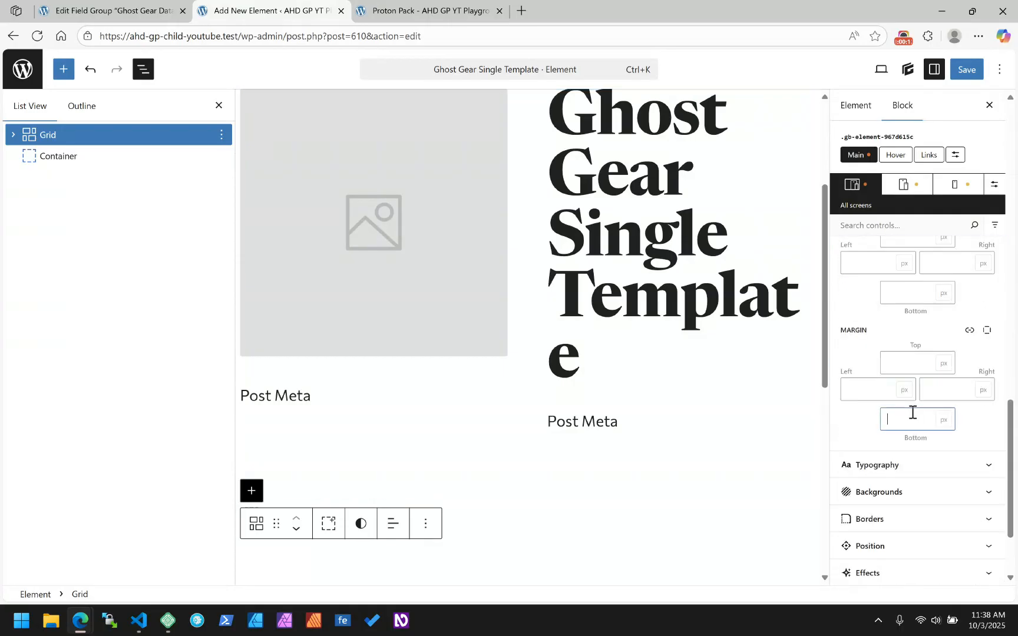
pyautogui.write('r')
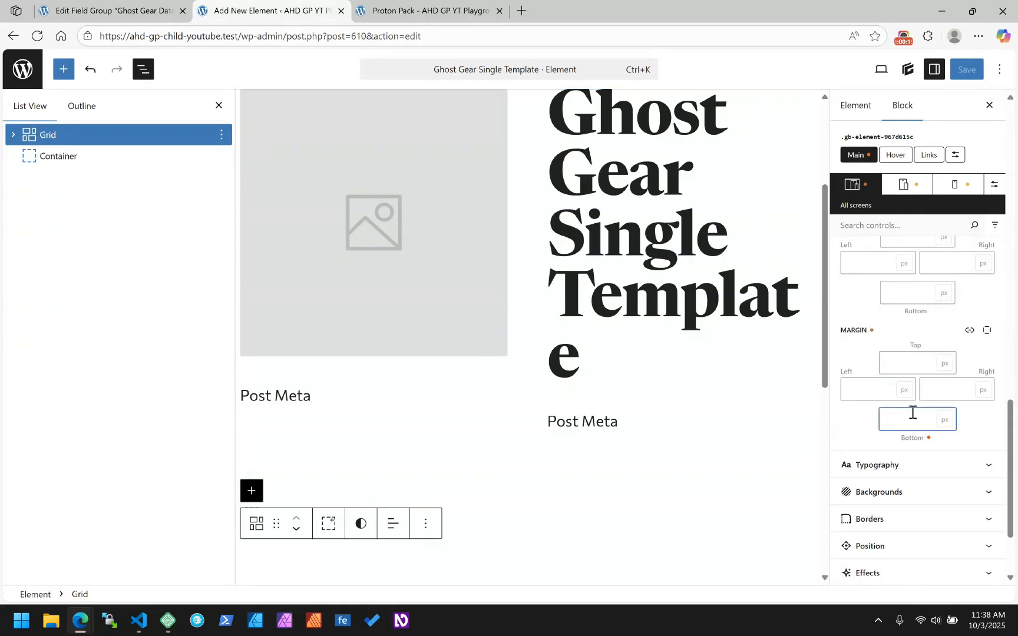
pyautogui.write('4rem')
# Insert a Button in the new container and assign it the .gbp-button--secondary global style.
pyautogui.click(57, 156)
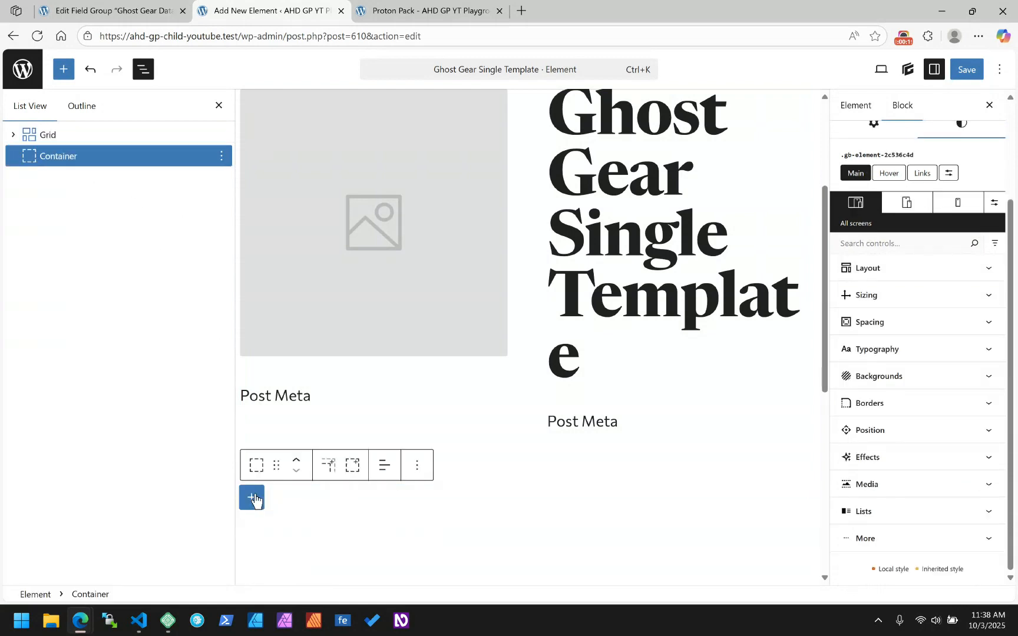
pyautogui.click(253, 498)
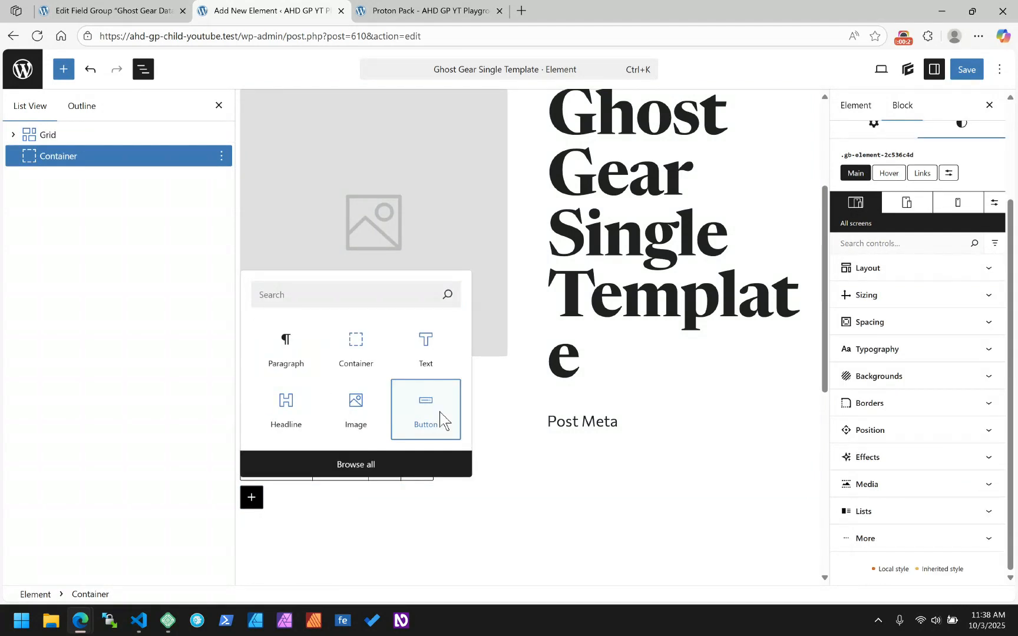
pyautogui.click(436, 418)
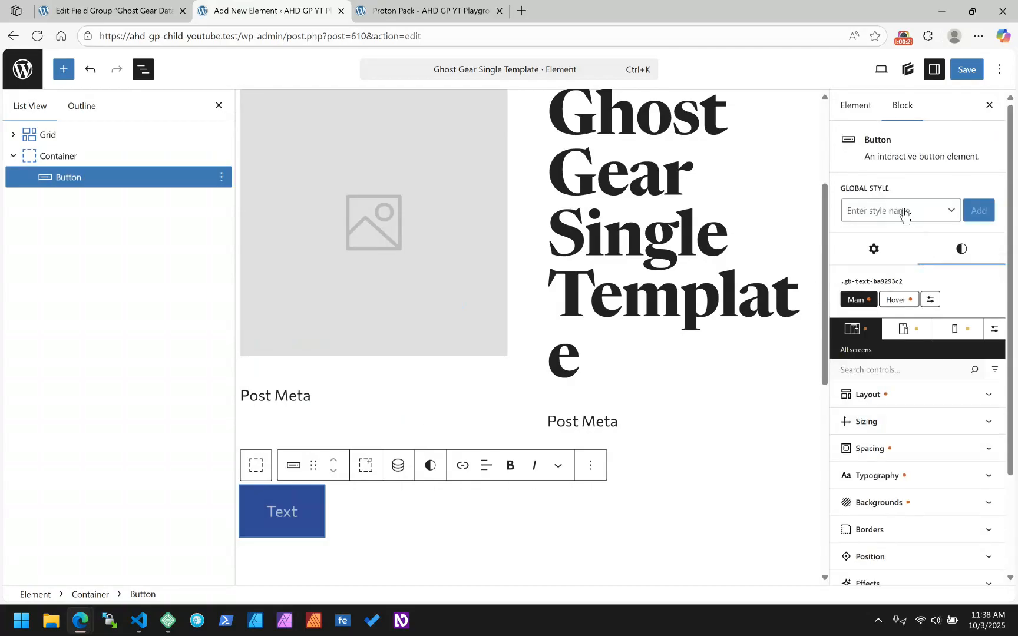
pyautogui.click(905, 212)
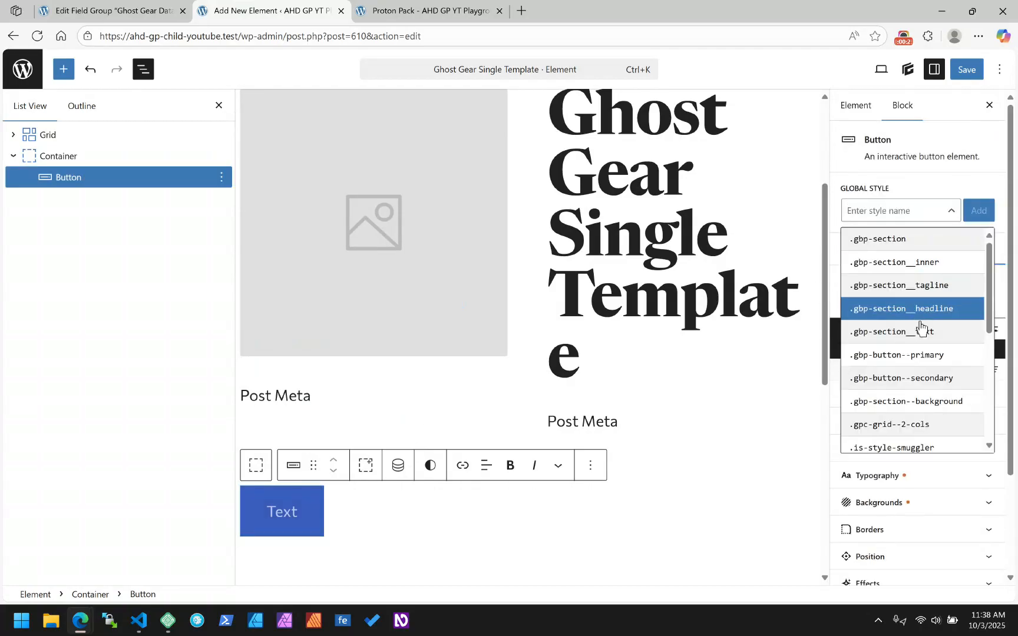
pyautogui.click(925, 378)
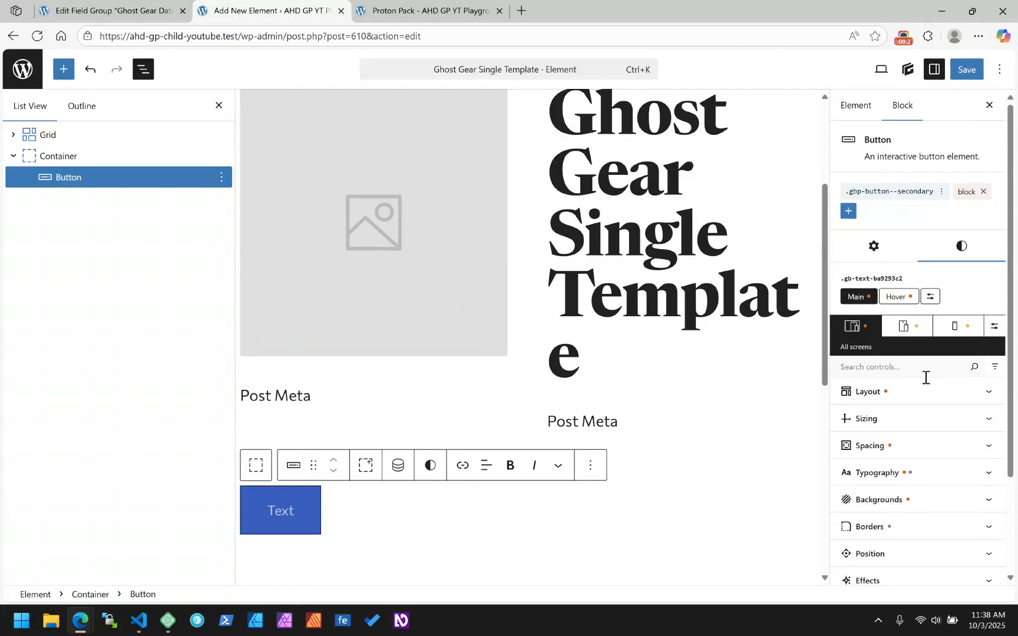
# Clear the new button's local block styles and label it "Back to all Ghost Gear".
pyautogui.click(983, 192)
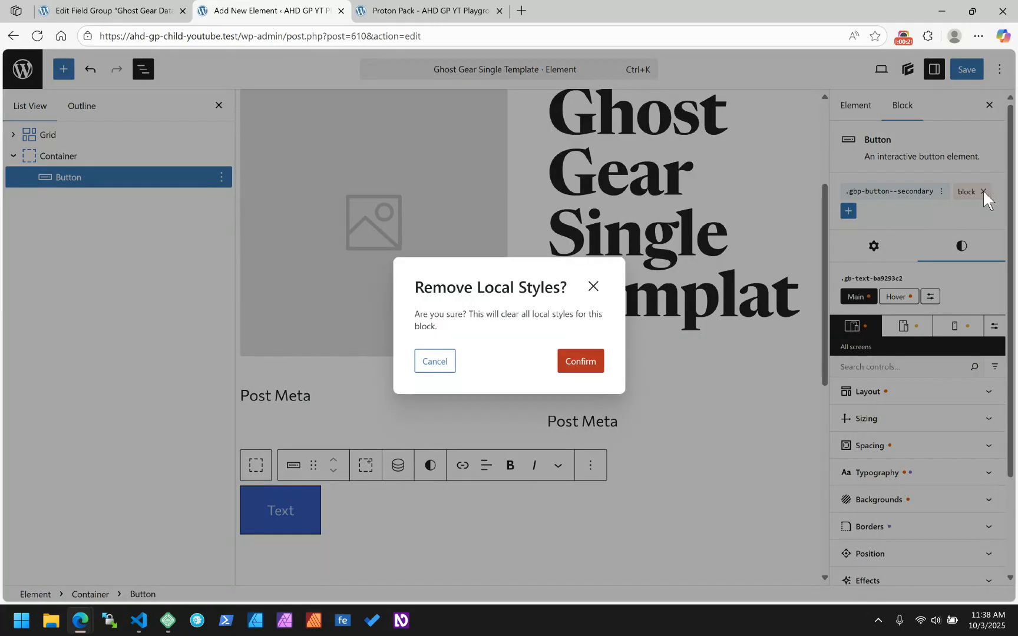
pyautogui.click(568, 366)
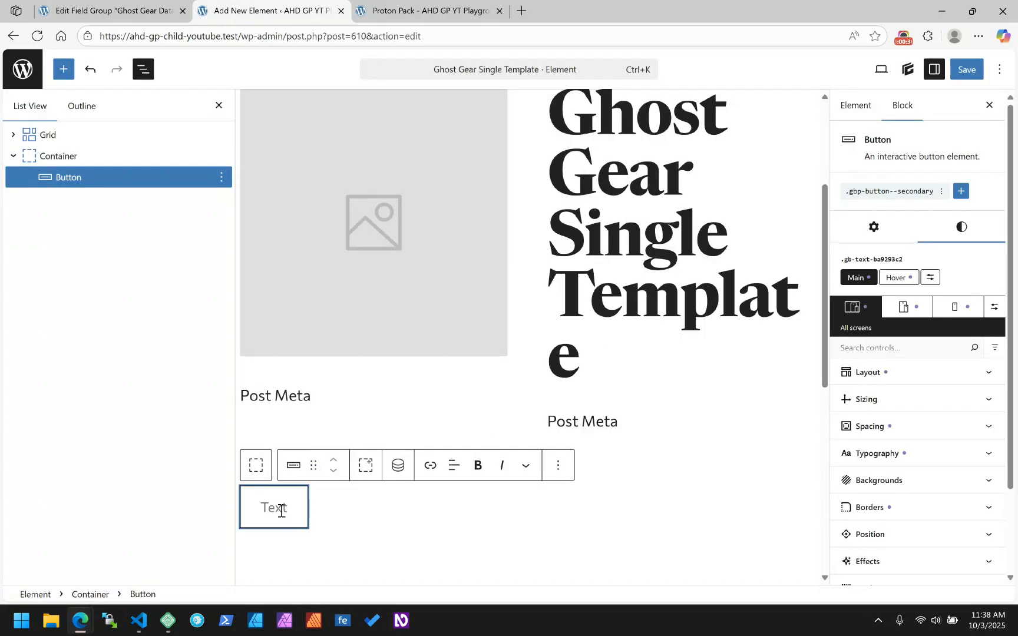
pyautogui.write('Back to')
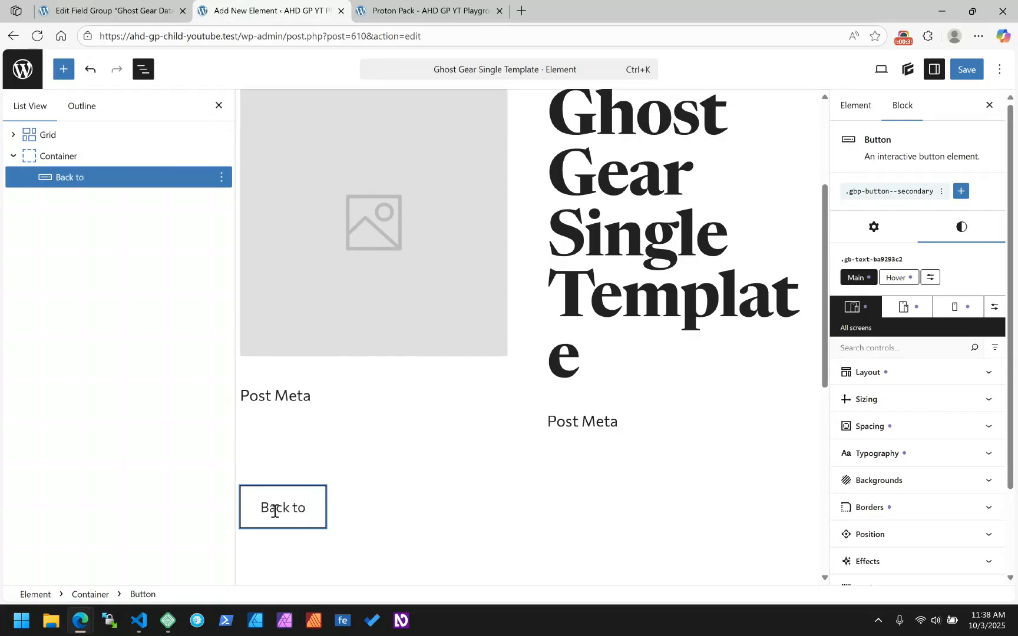
pyautogui.write(' all Ghost Gear')
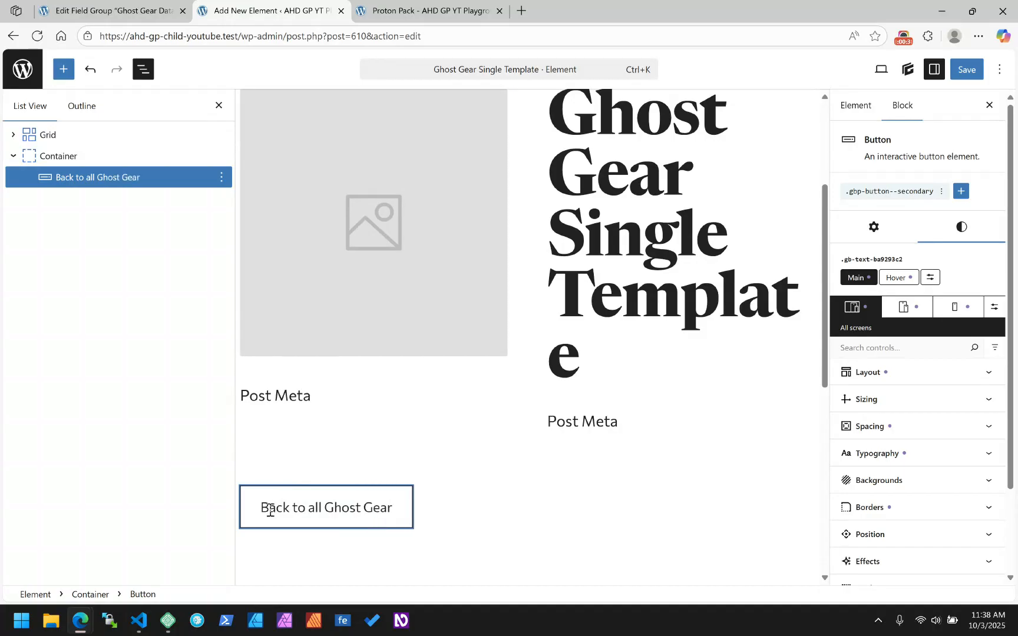
pyautogui.click(298, 506)
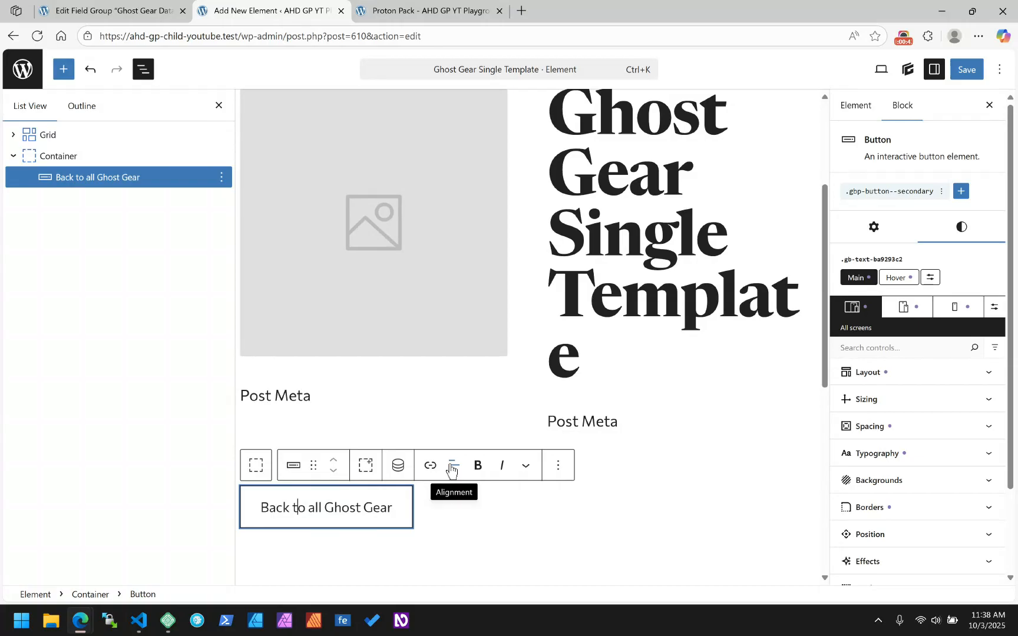
# Set the button container's text alignment to Center.
pyautogui.click(69, 156)
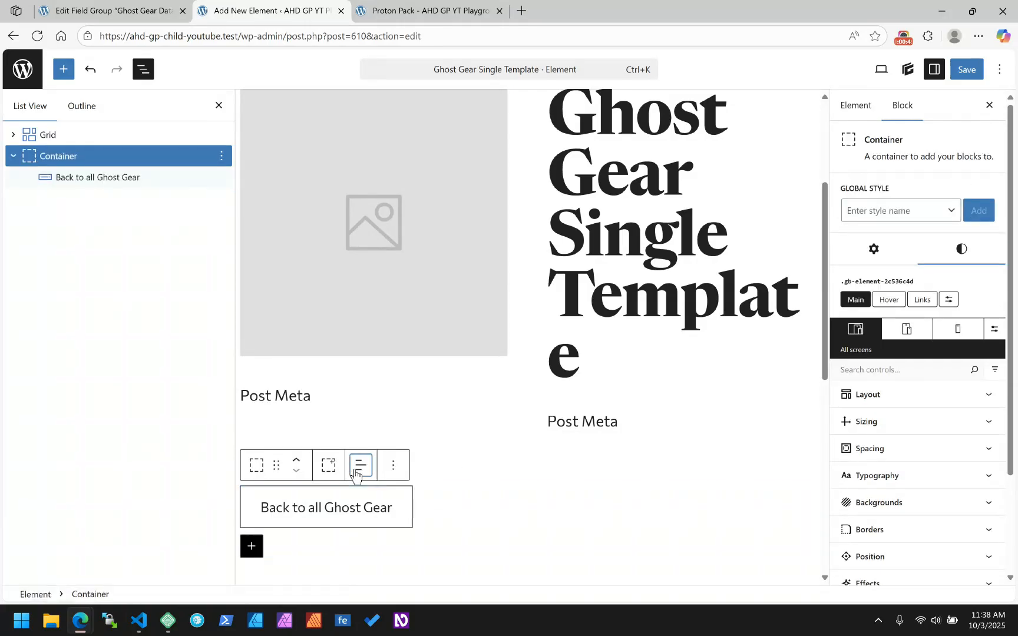
pyautogui.click(356, 471)
pyautogui.click(401, 256)
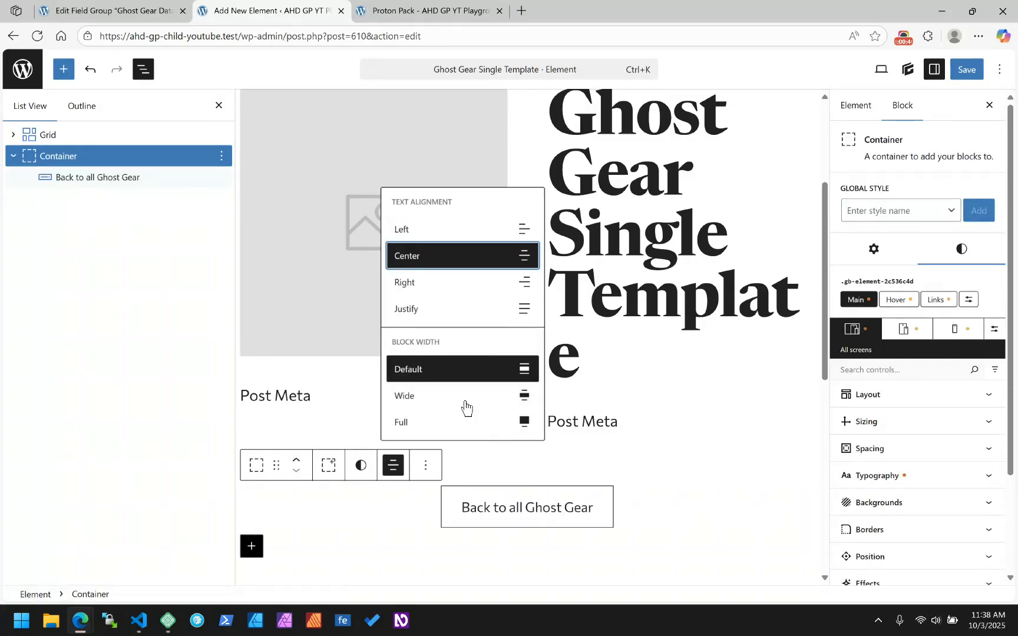
# Try to find a link target for the Back to all Ghost Gear button by searching for "ghost gear", then clear the search.
pyautogui.click(524, 509)
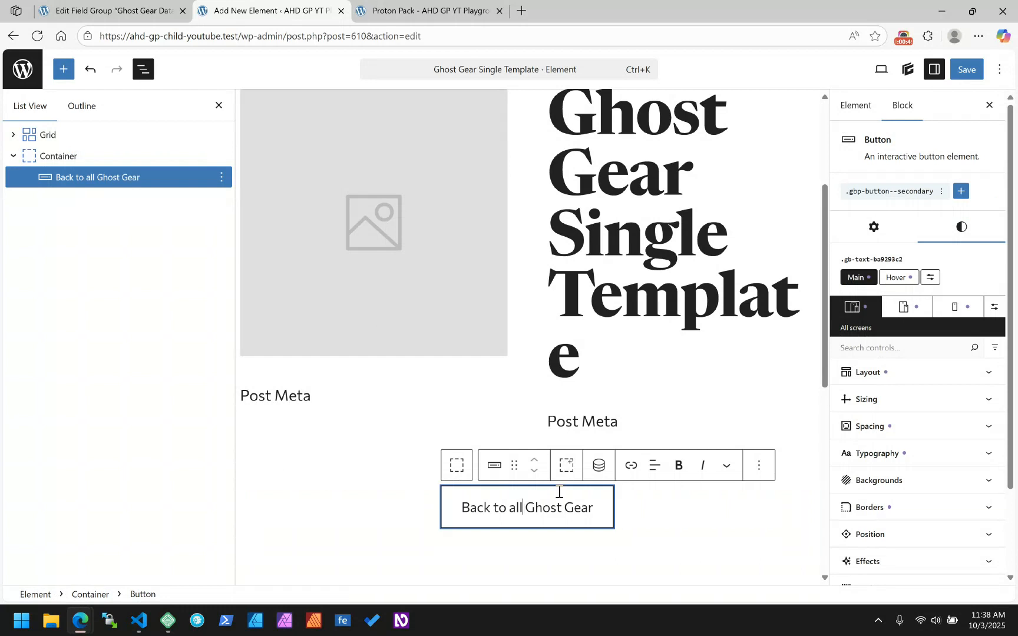
pyautogui.click(632, 467)
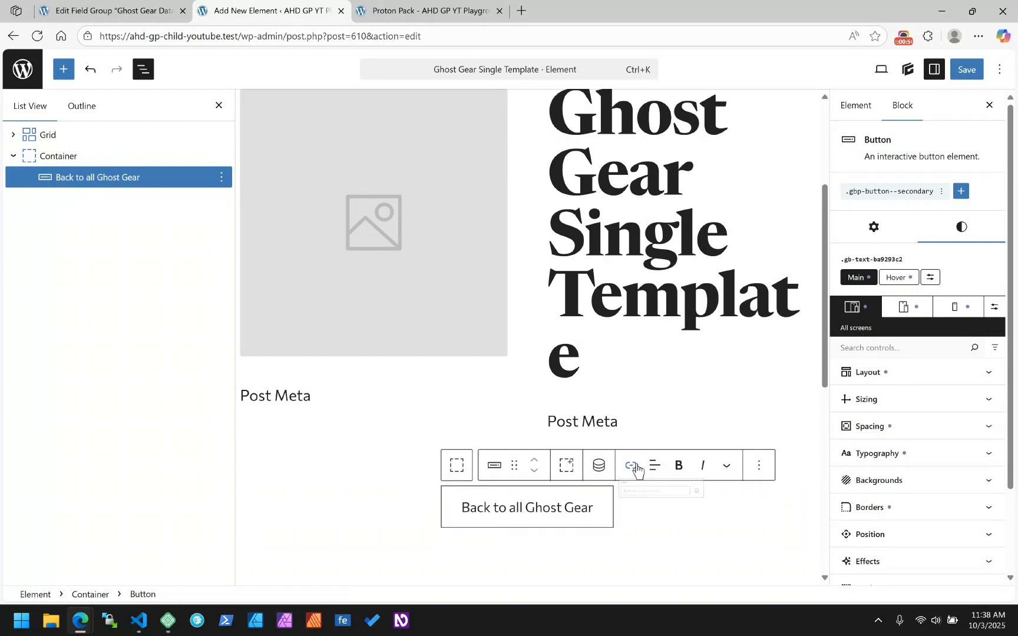
pyautogui.write('ghost ')
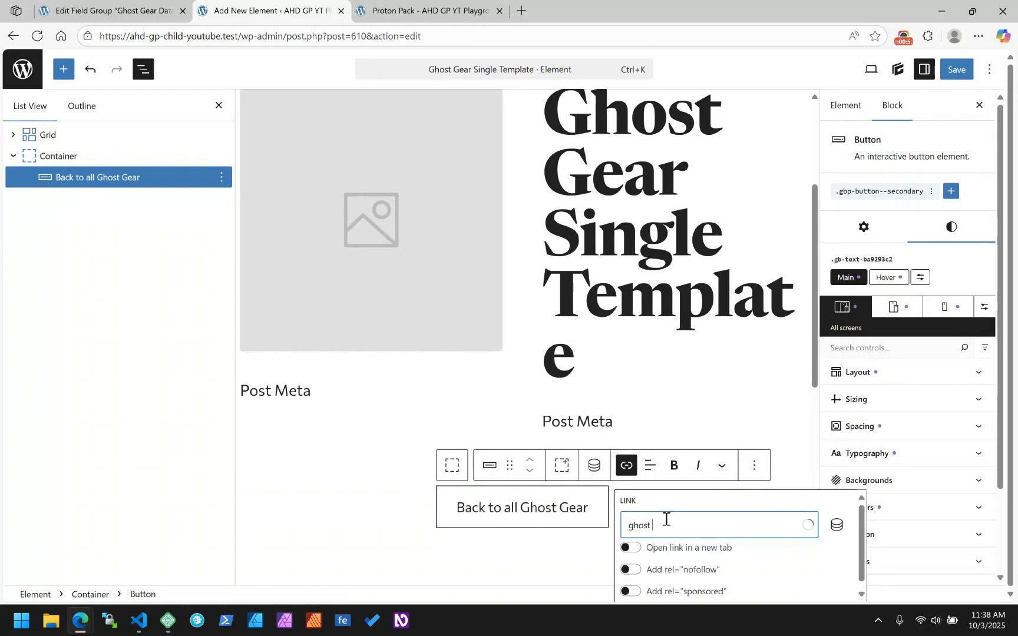
pyautogui.write('he')
pyautogui.scroll(-3, 724, 441)
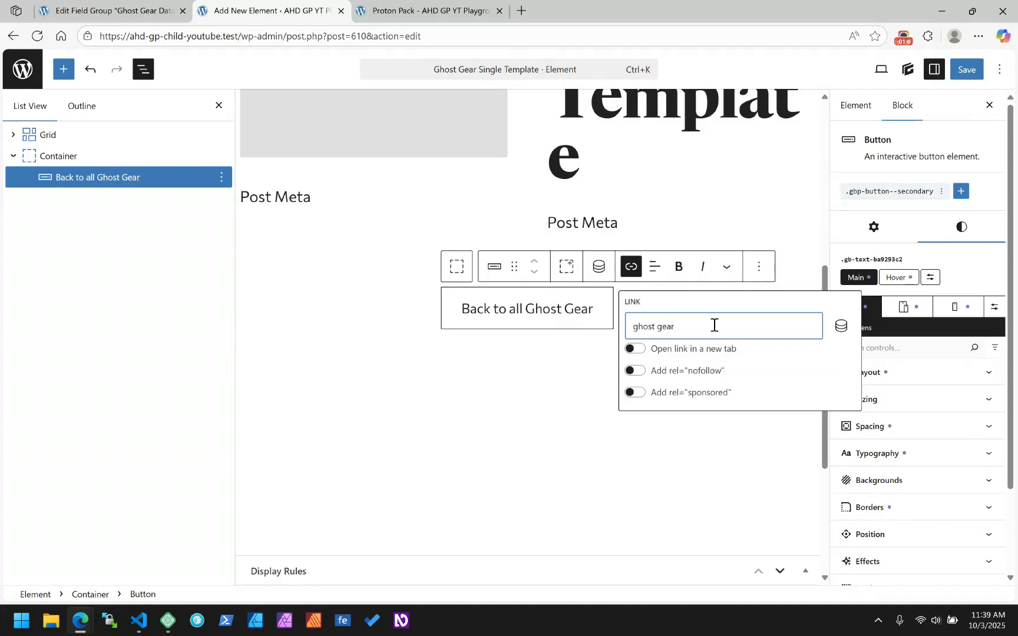
pyautogui.tripleClick(649, 330)
pyautogui.write('ghost')
pyautogui.press('BackSpace')
pyautogui.press('BackSpace')
pyautogui.press('BackSpace')
pyautogui.press('BackSpace')
pyautogui.press('BackSpace')
pyautogui.press('BackSpace')
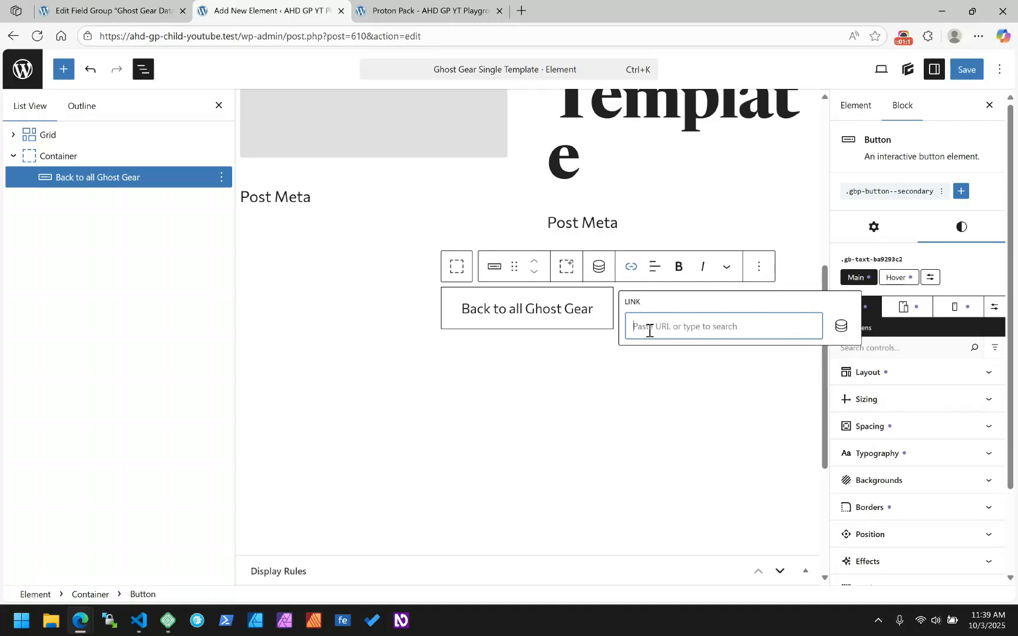
# Set the Back to all Ghost Gear button's link to /ghost-gear/.
pyautogui.write('/ghost')
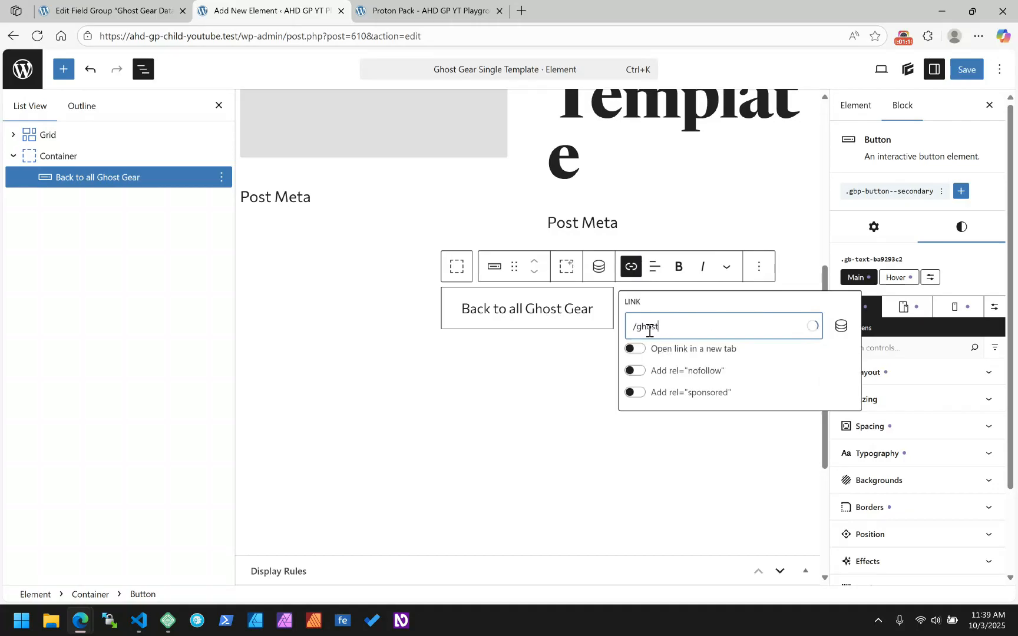
pyautogui.write('-gear/')
pyautogui.click(541, 375)
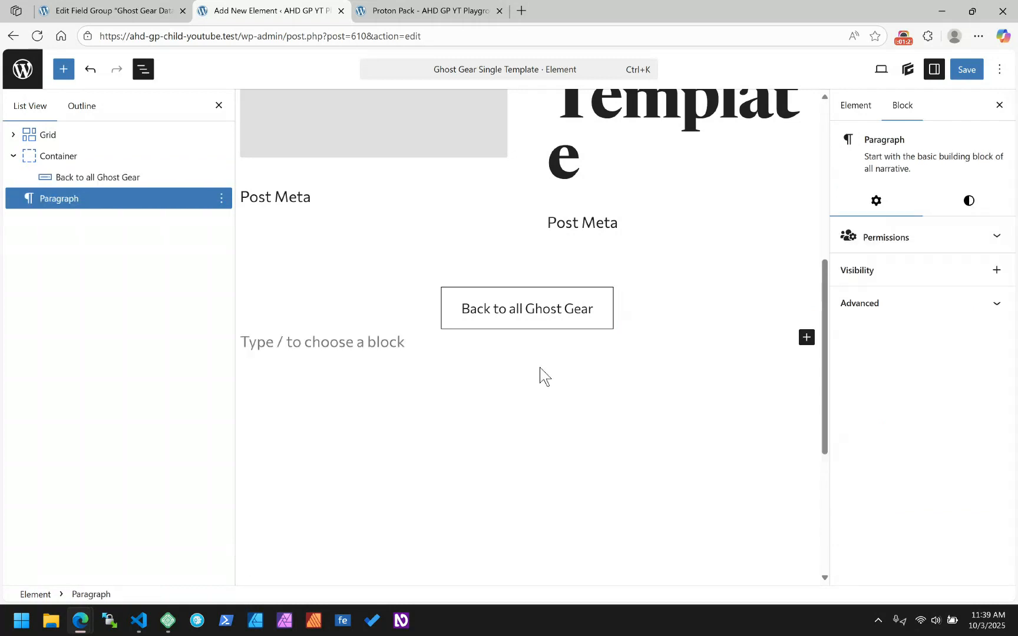
# Delete the stray empty paragraph below the button container and save the template.
pyautogui.click(222, 199)
pyautogui.click(245, 586)
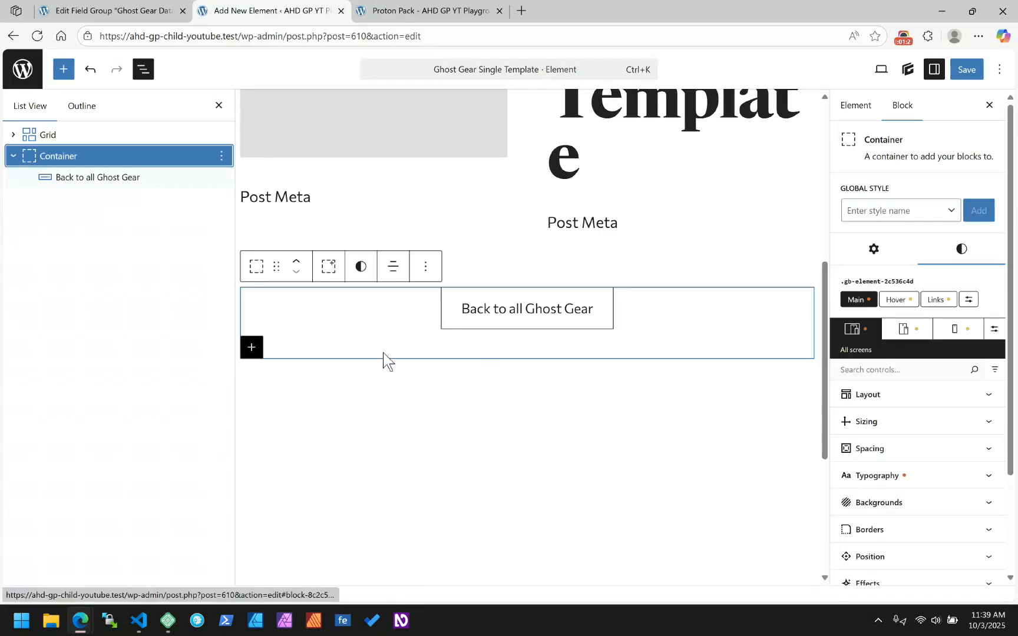
pyautogui.click(964, 70)
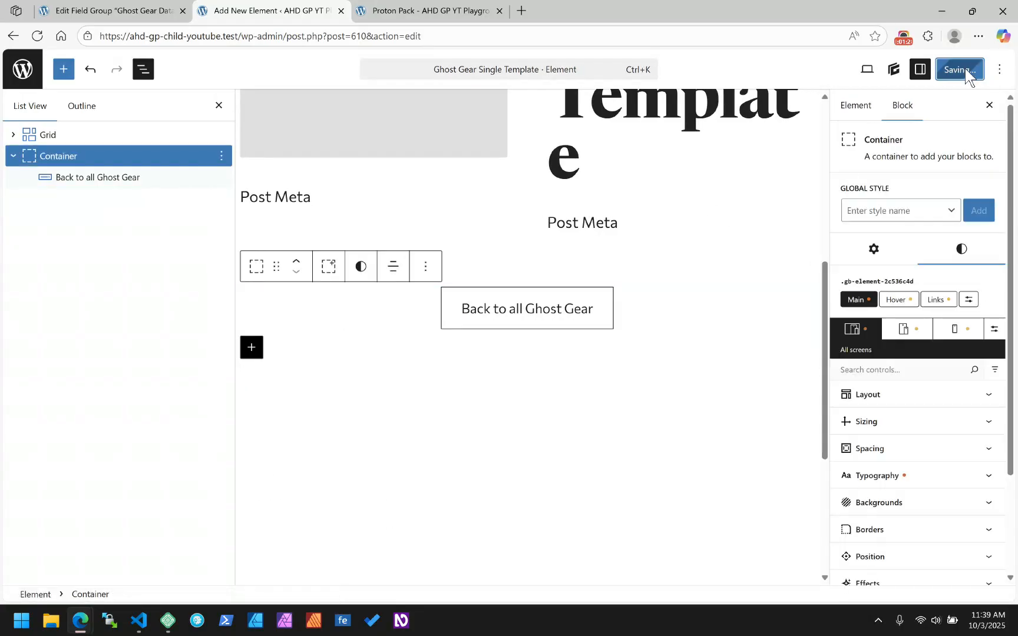
# Reload the Proton Pack page, follow its Back to all Ghost Gear button and look through the archive page.
pyautogui.click(464, 11)
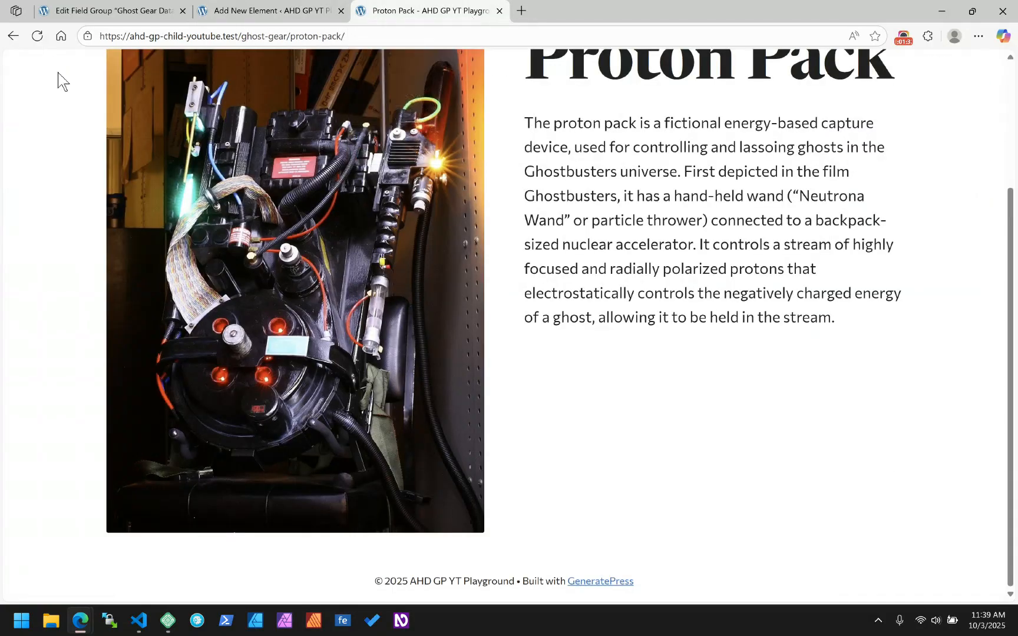
pyautogui.click(37, 36)
pyautogui.scroll(-2, 523, 482)
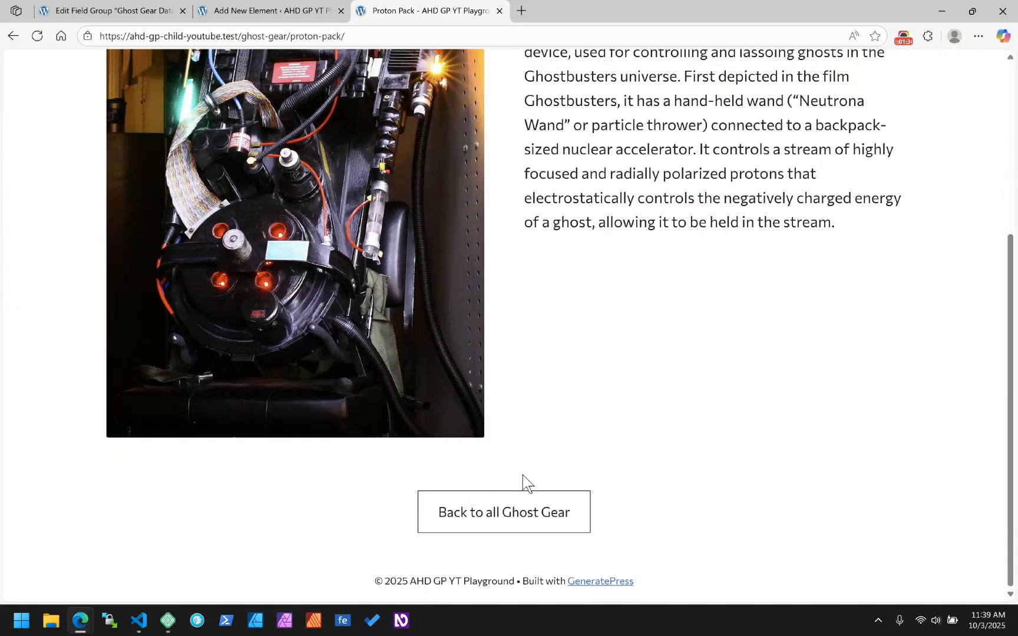
pyautogui.click(502, 527)
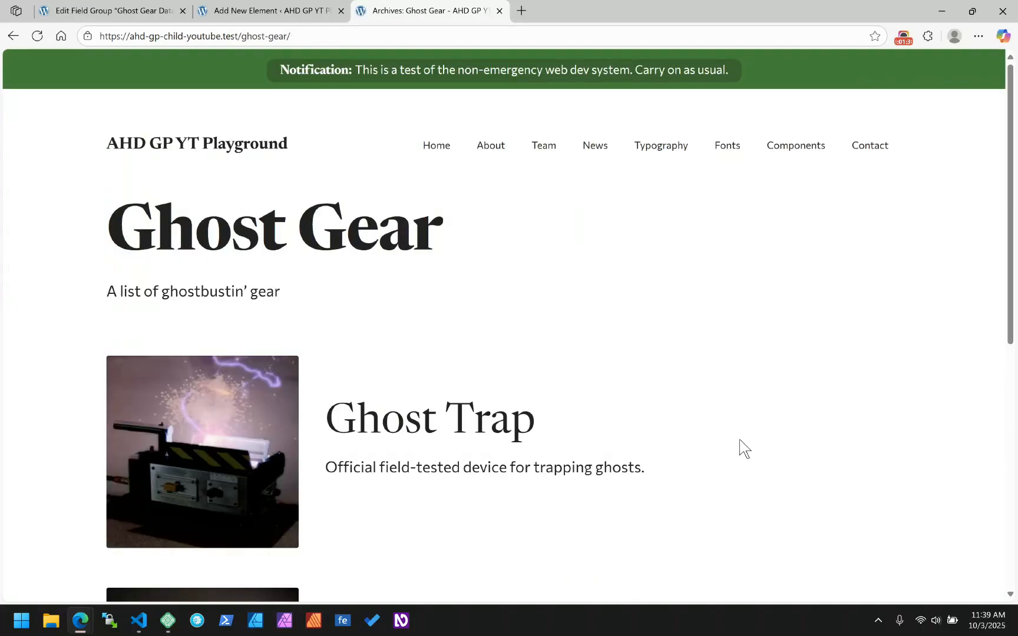
pyautogui.scroll(-10, 721, 377)
pyautogui.scroll(10, 723, 380)
# Add Ghost Gear Archives to the site's Primary menu and place it between Team and News.
pyautogui.click(79, 12)
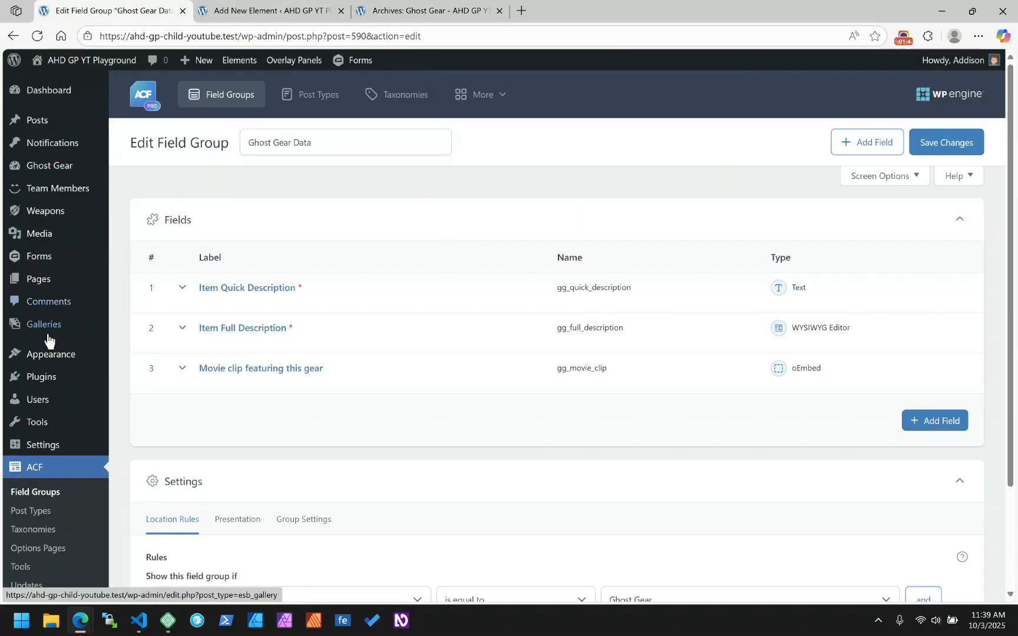
pyautogui.moveTo(77, 355)
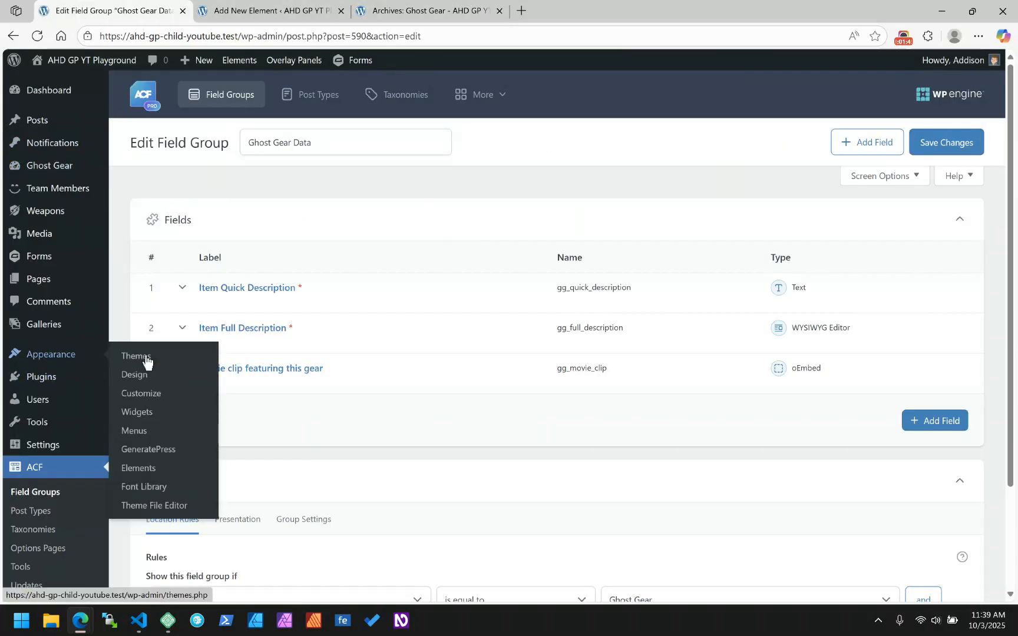
pyautogui.click(134, 431)
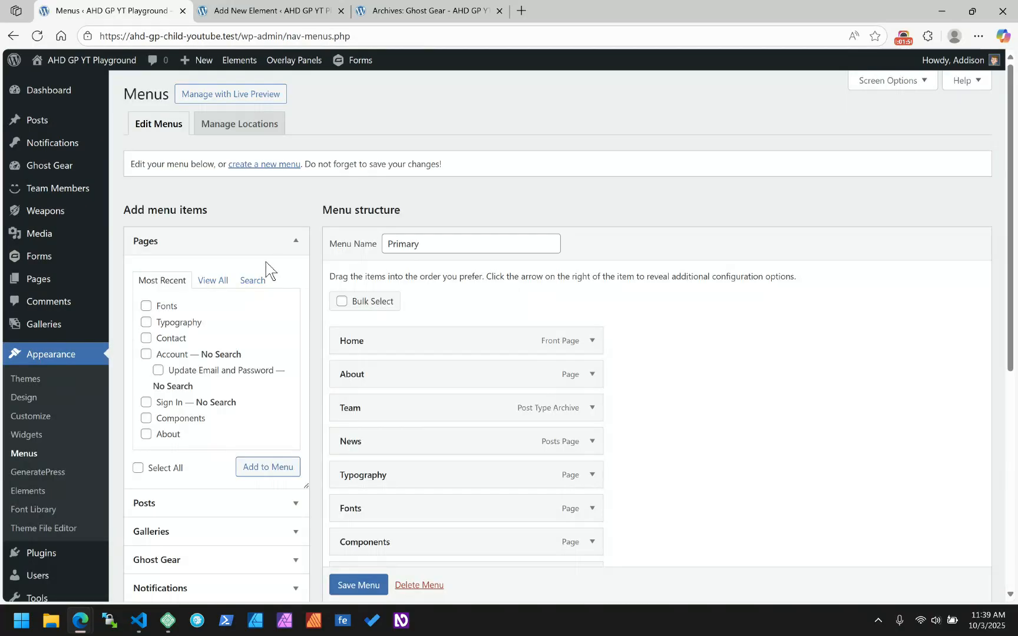
pyautogui.scroll(-5, 266, 263)
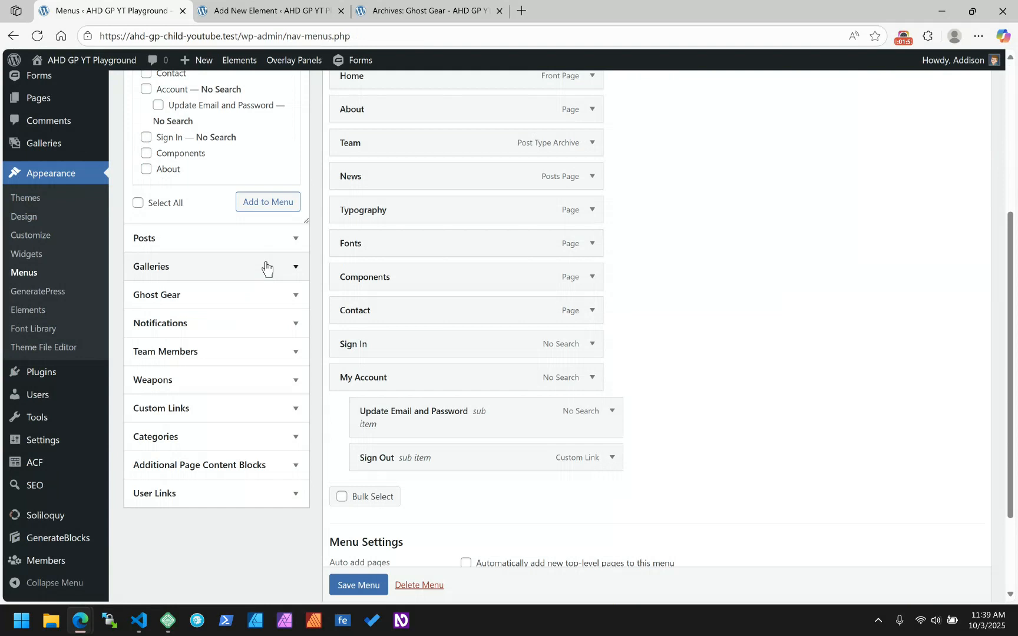
pyautogui.click(157, 301)
pyautogui.scroll(2, 258, 327)
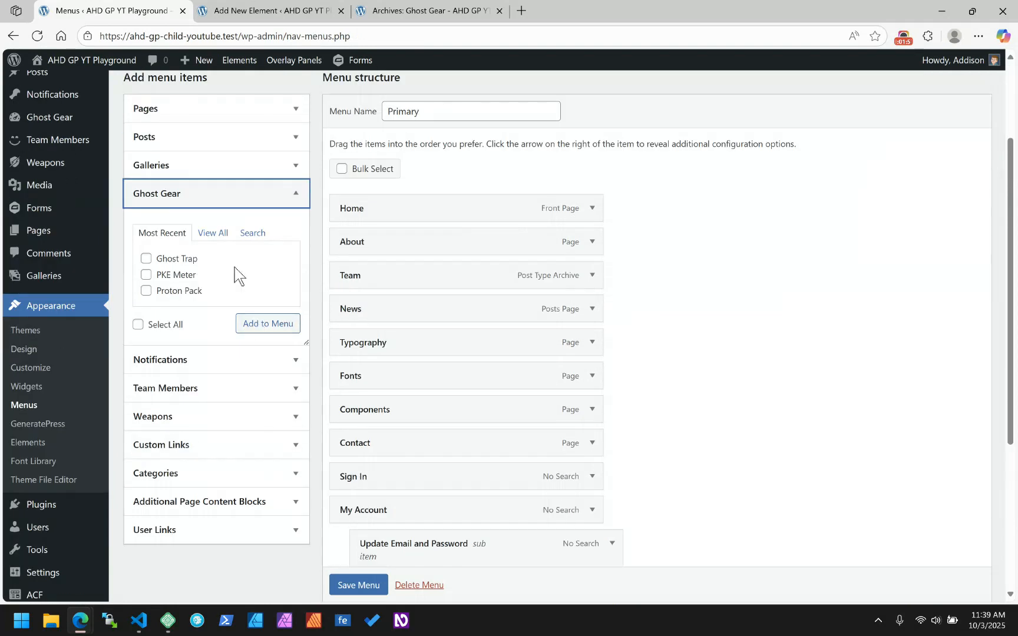
pyautogui.click(213, 234)
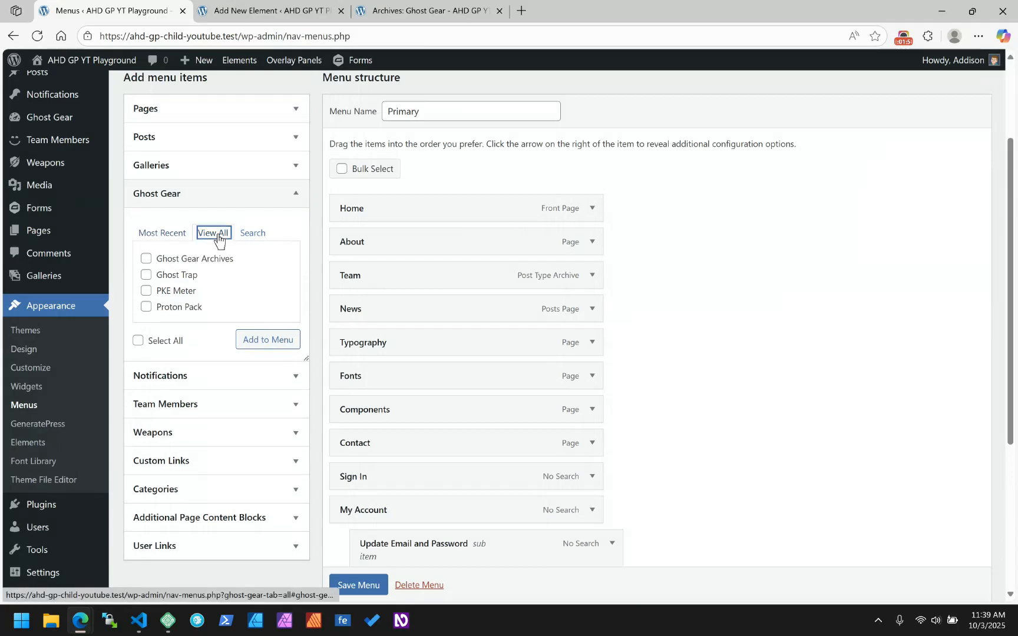
pyautogui.click(145, 259)
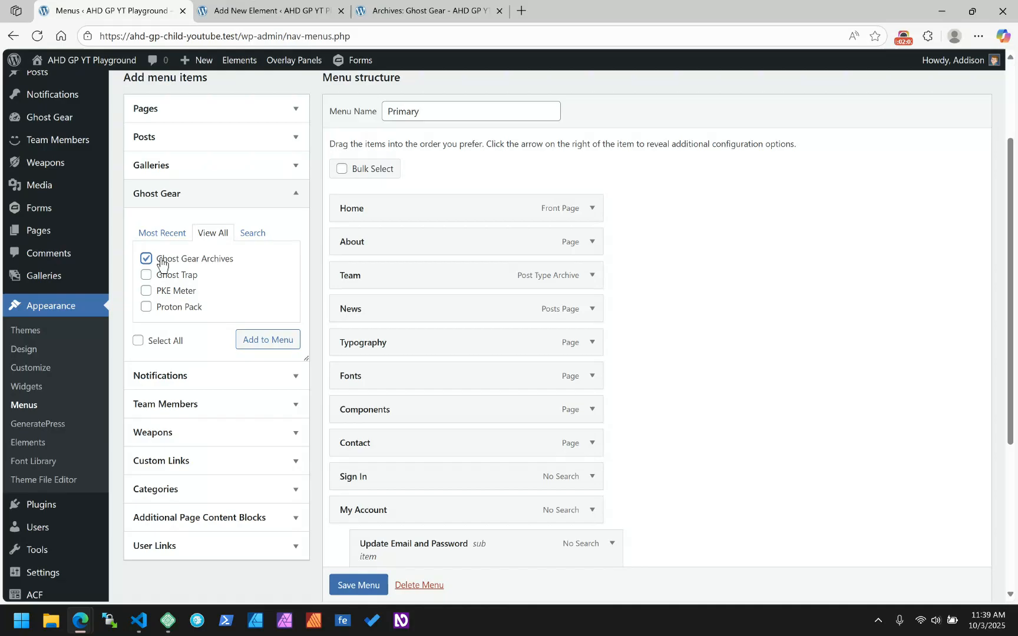
pyautogui.click(250, 341)
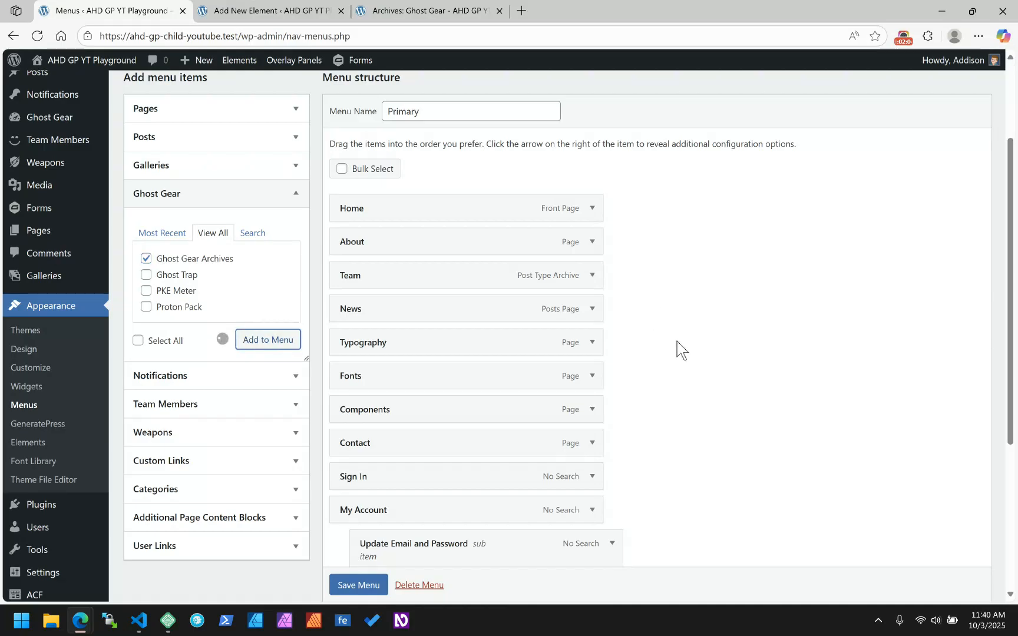
pyautogui.scroll(-3, 677, 342)
pyautogui.moveTo(491, 427); pyautogui.dragTo(495, 116)
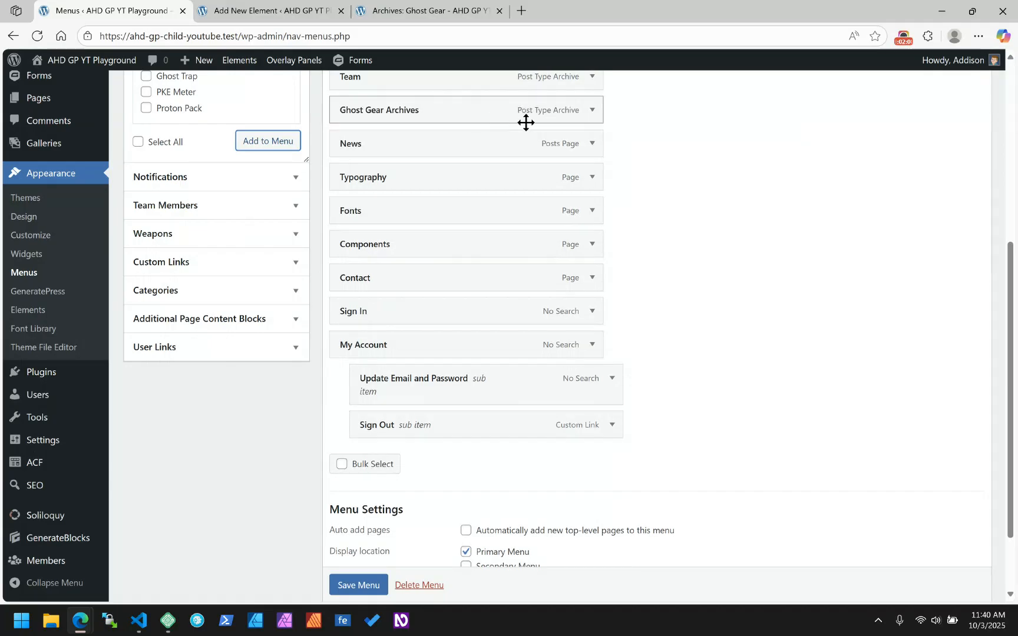
# Change the Ghost Gear Archives item's navigation label to "Ghost Gear" and save the Primary menu.
pyautogui.click(592, 109)
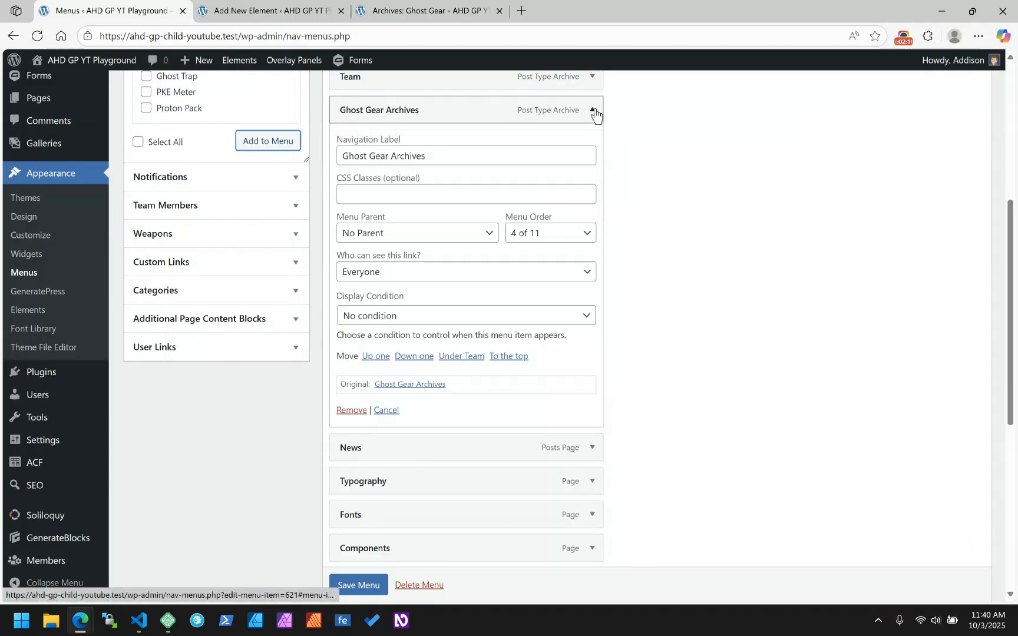
pyautogui.doubleClick(425, 156)
pyautogui.press('BackSpace')
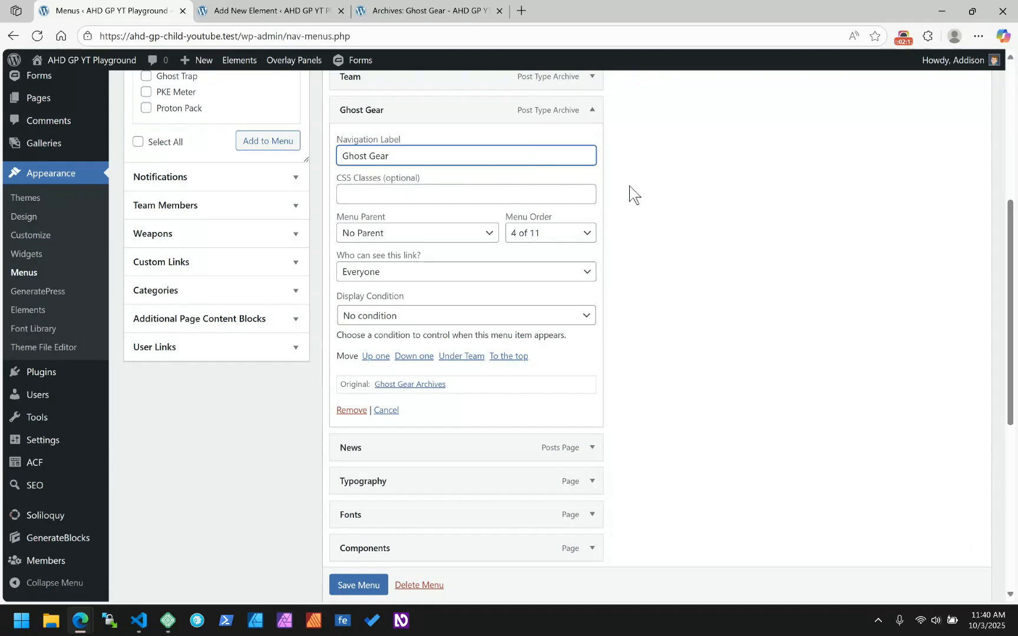
pyautogui.click(592, 112)
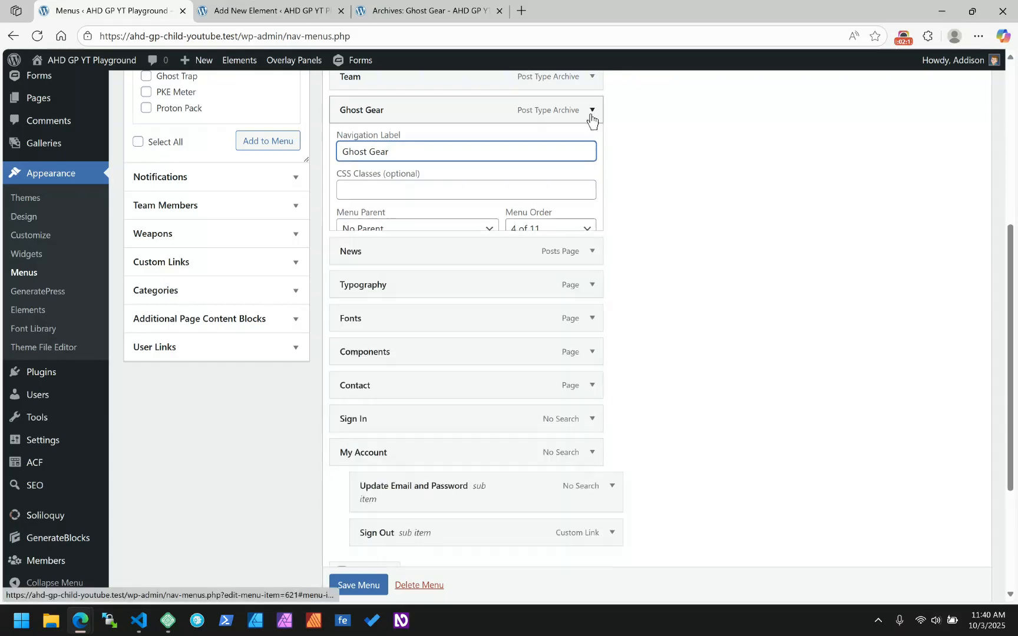
pyautogui.click(359, 584)
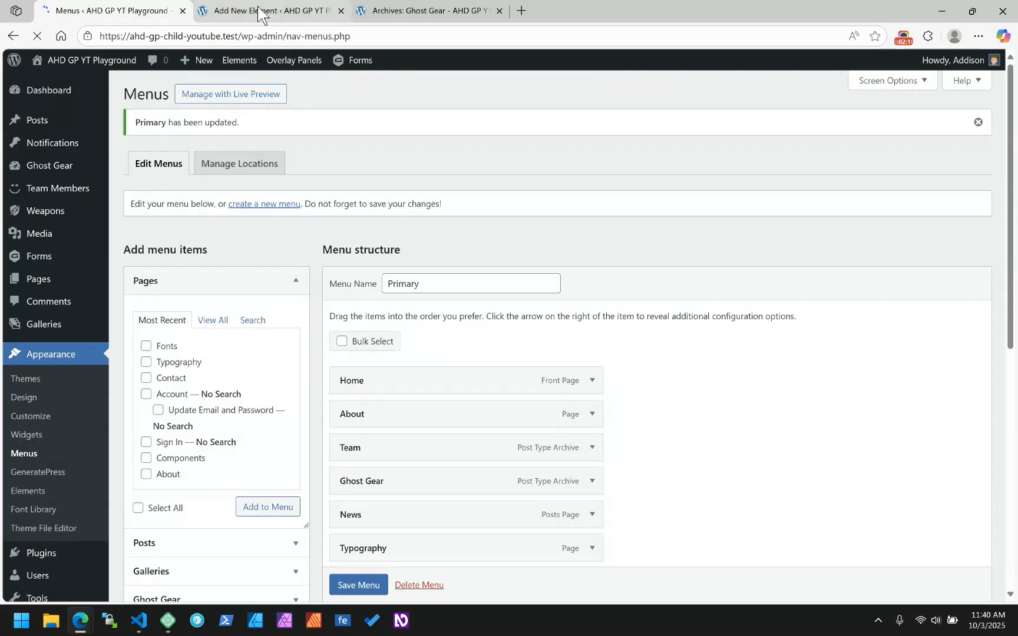
# Reload the Ghost Gear archive on the site and test the Ghost Gear and Team navigation links.
pyautogui.click(268, 11)
pyautogui.click(412, 10)
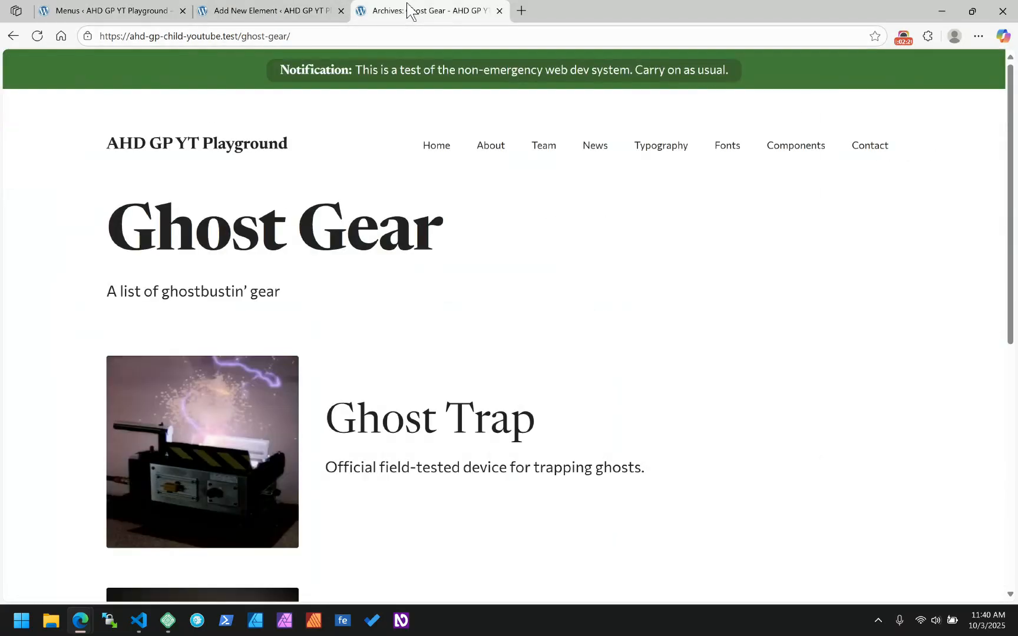
pyautogui.click(37, 36)
pyautogui.click(526, 148)
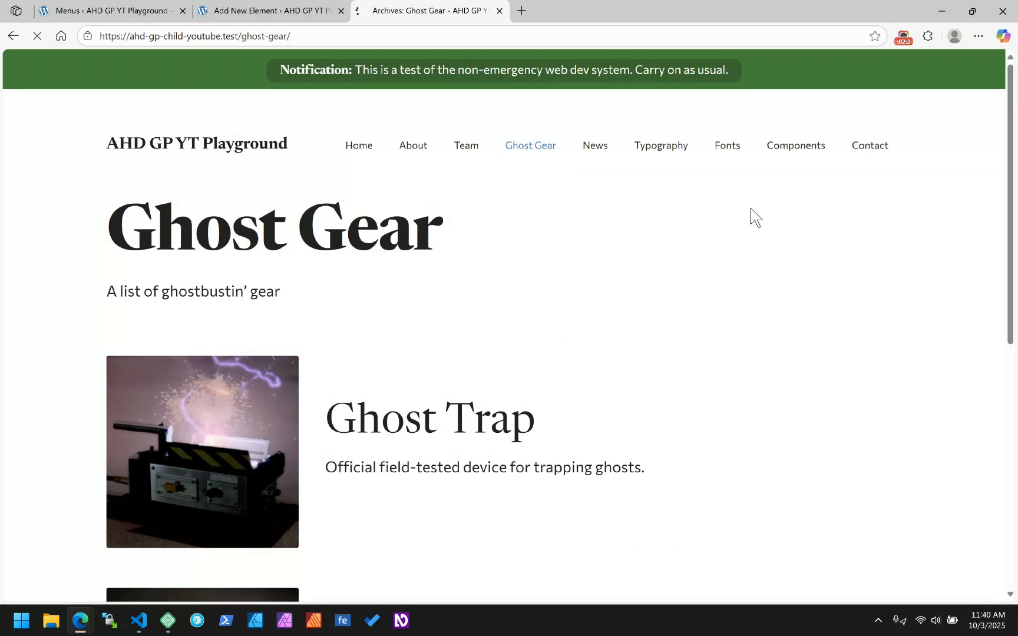
pyautogui.click(467, 146)
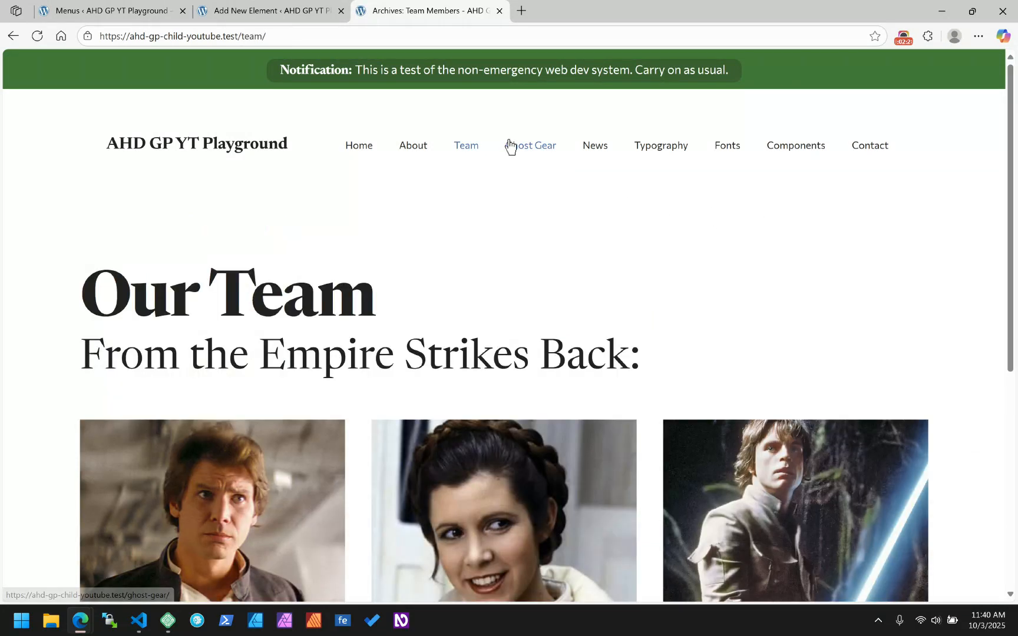
# Go to the Ghost Gear archive through the site navigation, look through its list and open the Ghost Trap entry.
pyautogui.click(512, 144)
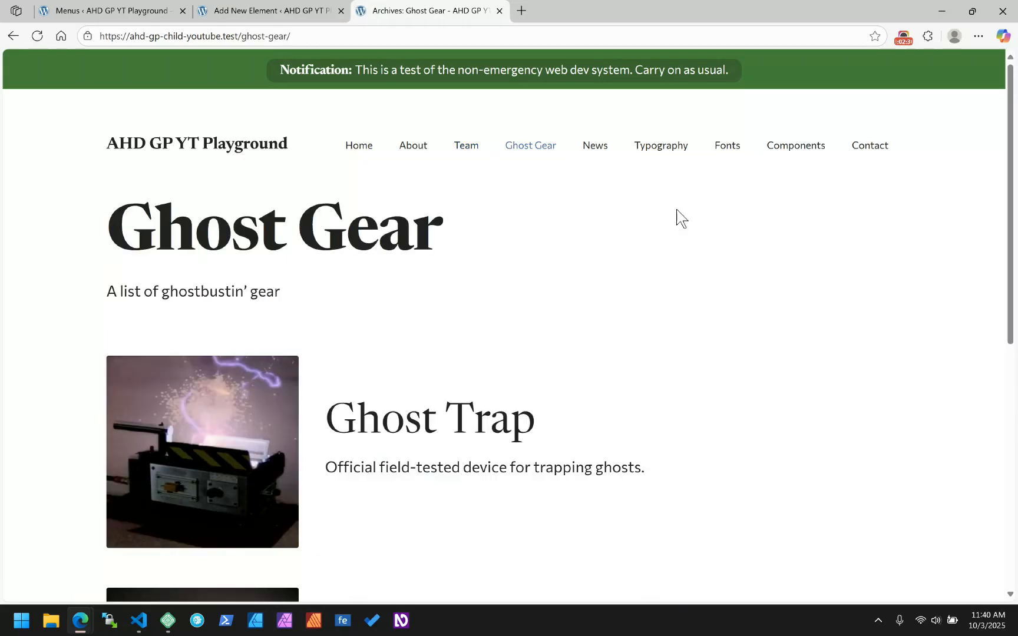
pyautogui.scroll(-8, 675, 215)
pyautogui.scroll(4, 499, 382)
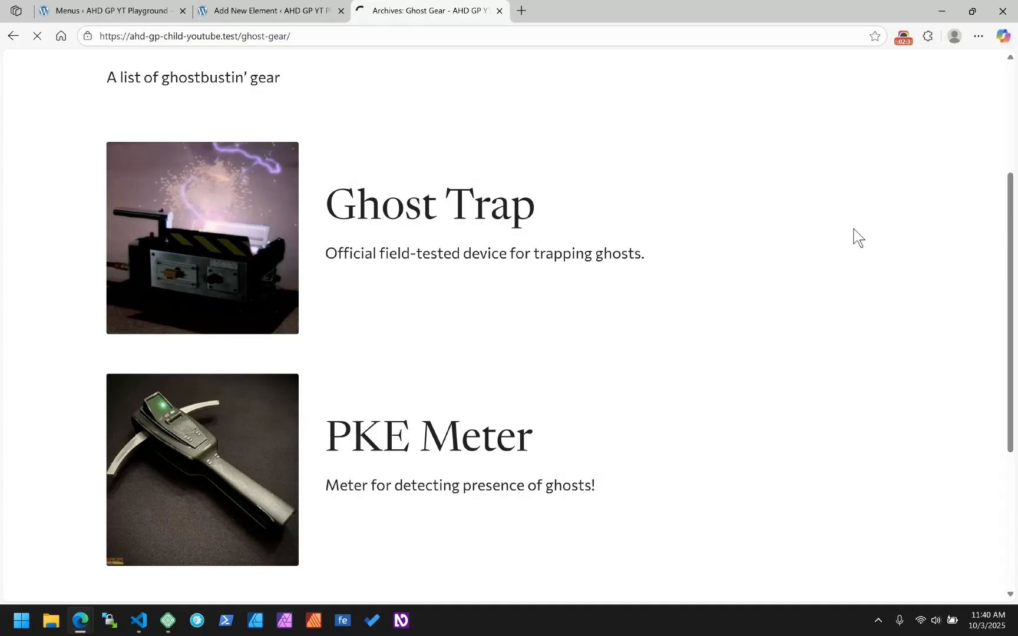
pyautogui.press('F5')
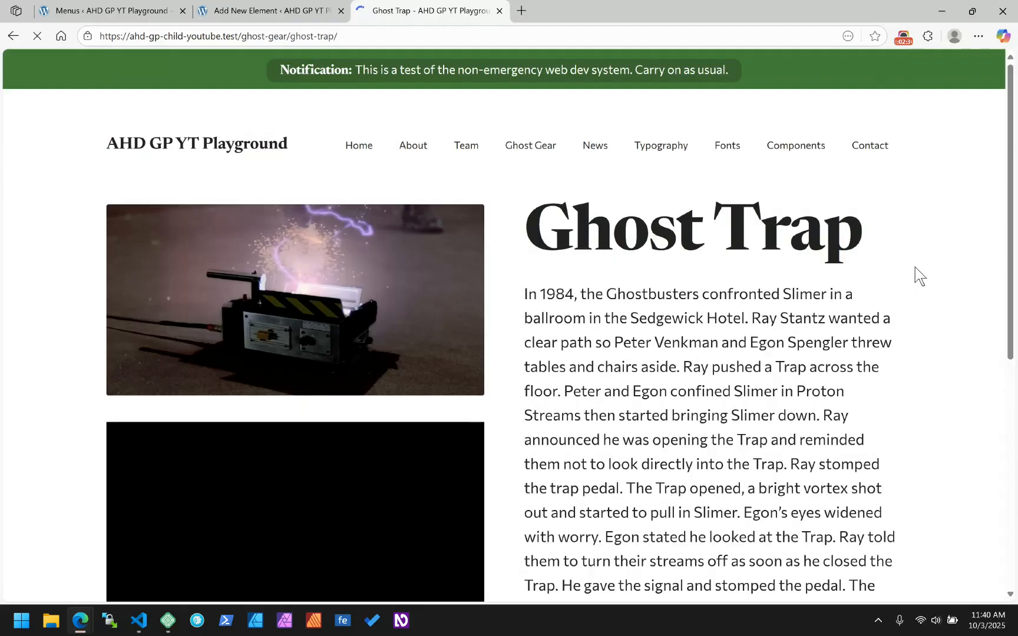
# Examine the Ghost Trap single page from its image, video and description down to the Back to all Ghost Gear button.
pyautogui.scroll(-2, 915, 267)
pyautogui.scroll(-1, 915, 268)
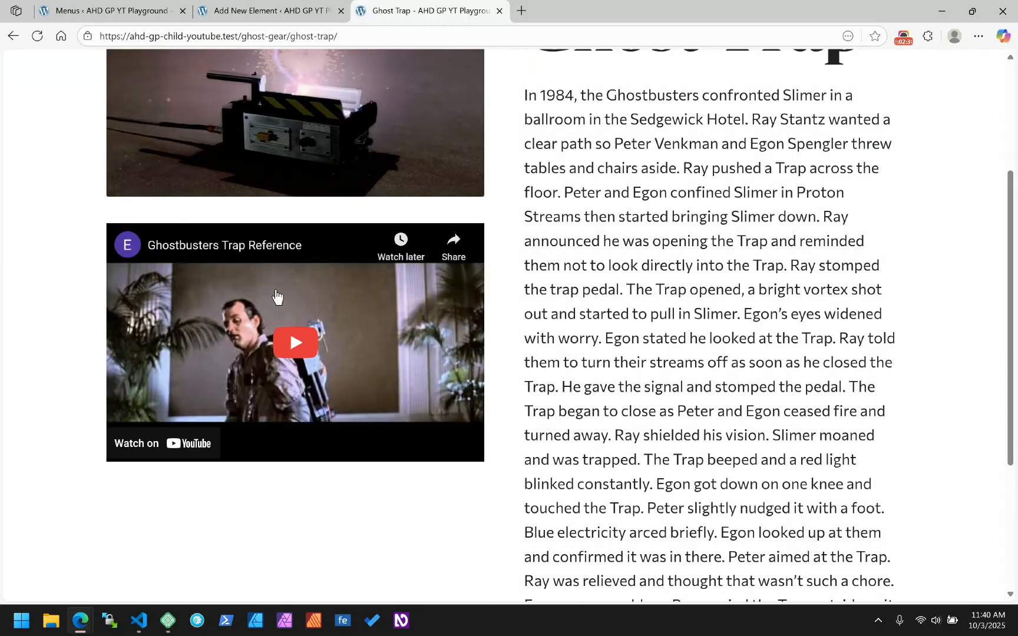
pyautogui.scroll(3, 654, 335)
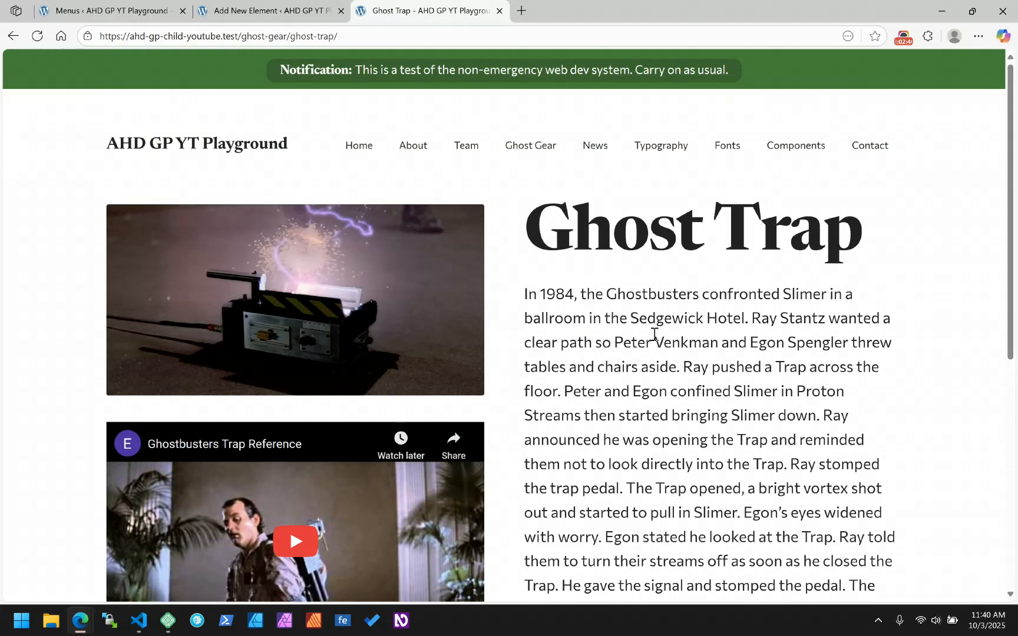
pyautogui.scroll(-3, 652, 420)
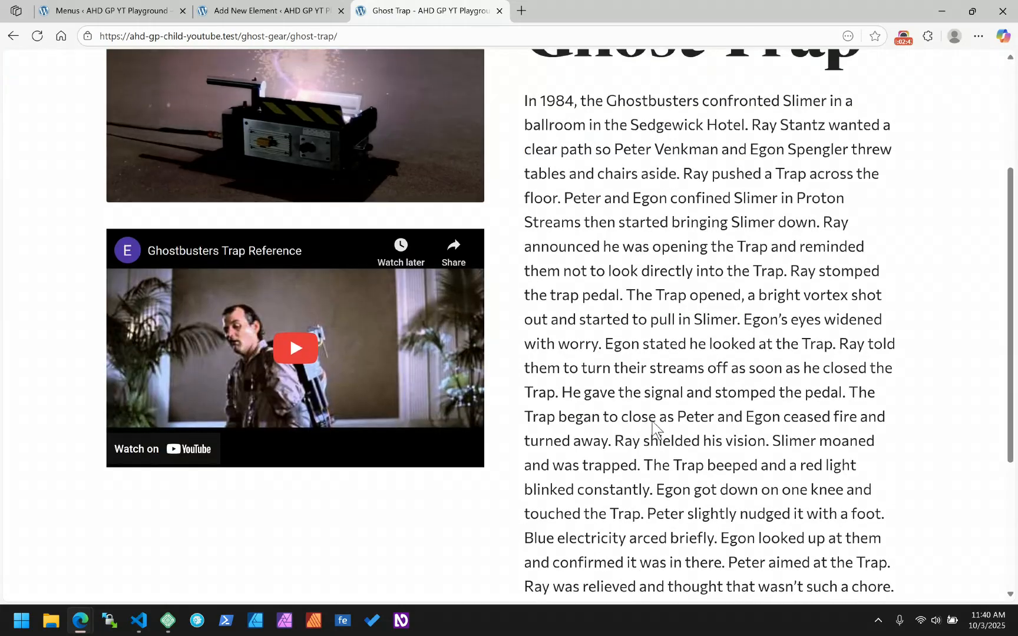
pyautogui.scroll(3, 653, 422)
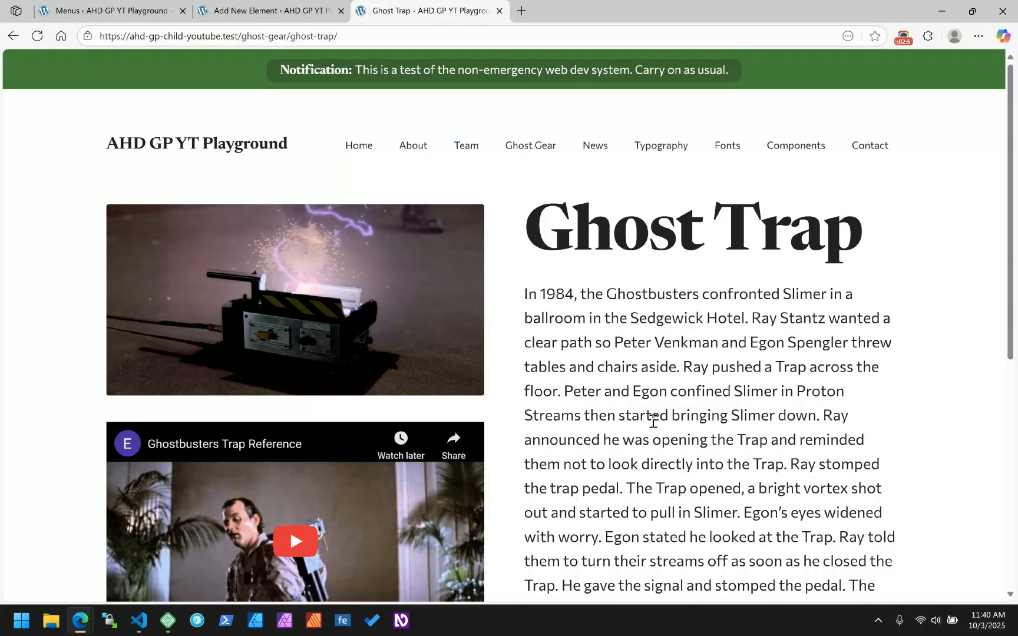
pyautogui.scroll(-7, 610, 360)
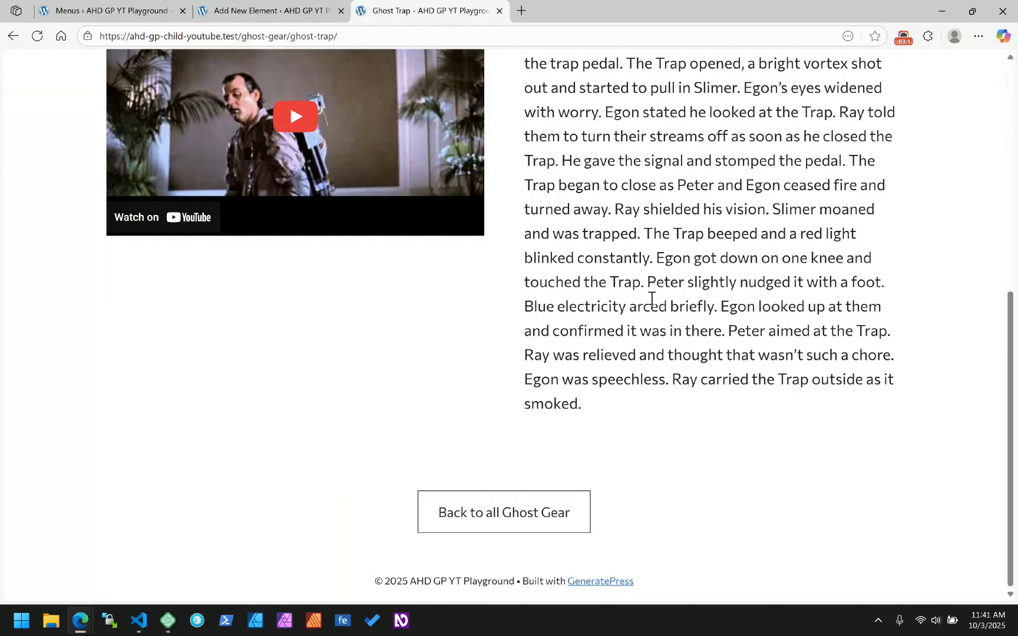
pyautogui.scroll(7, 652, 298)
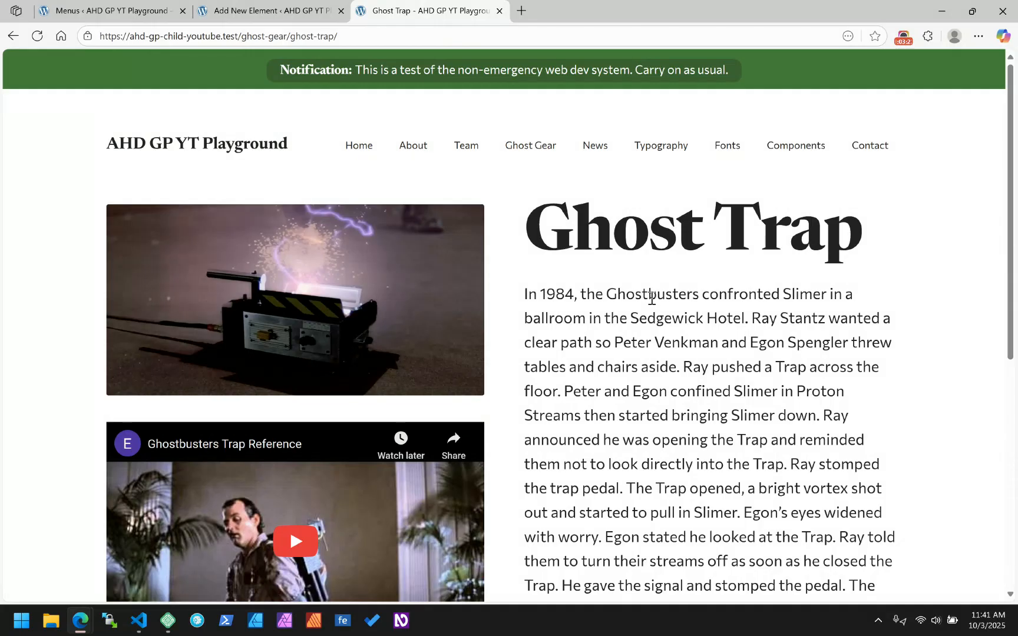
pyautogui.scroll(-7, 578, 355)
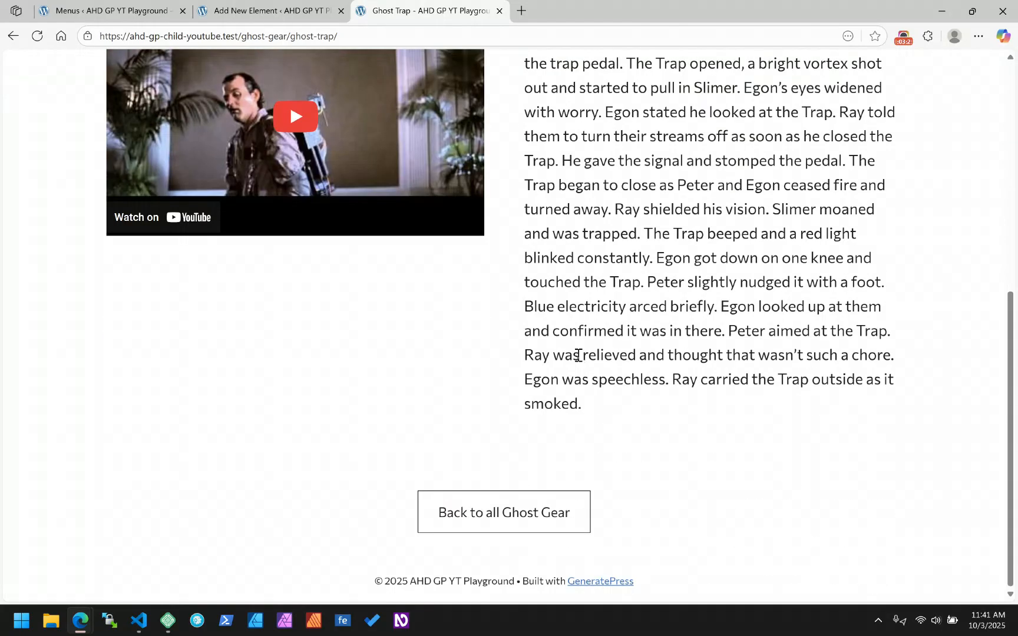
pyautogui.scroll(8, 614, 352)
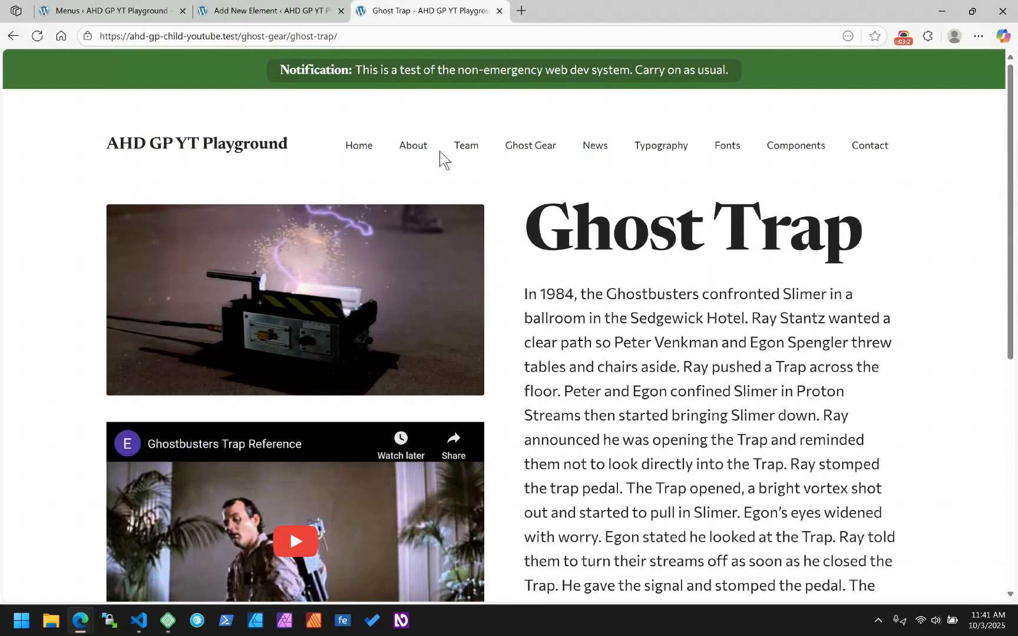
pyautogui.click(255, 13)
pyautogui.scroll(-5, 490, 303)
pyautogui.scroll(-1, 495, 524)
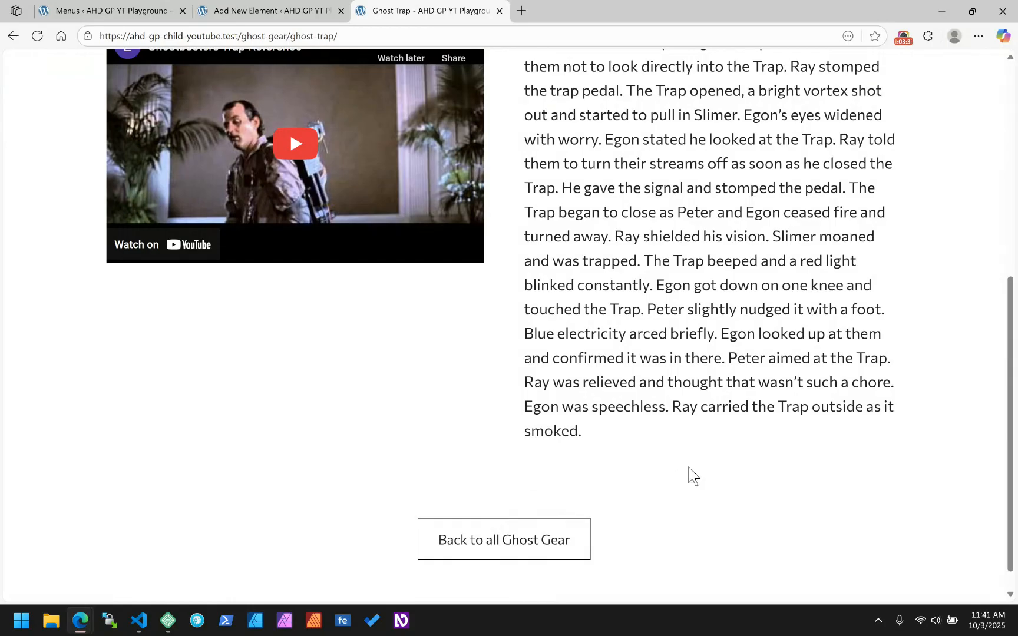
pyautogui.scroll(6, 689, 467)
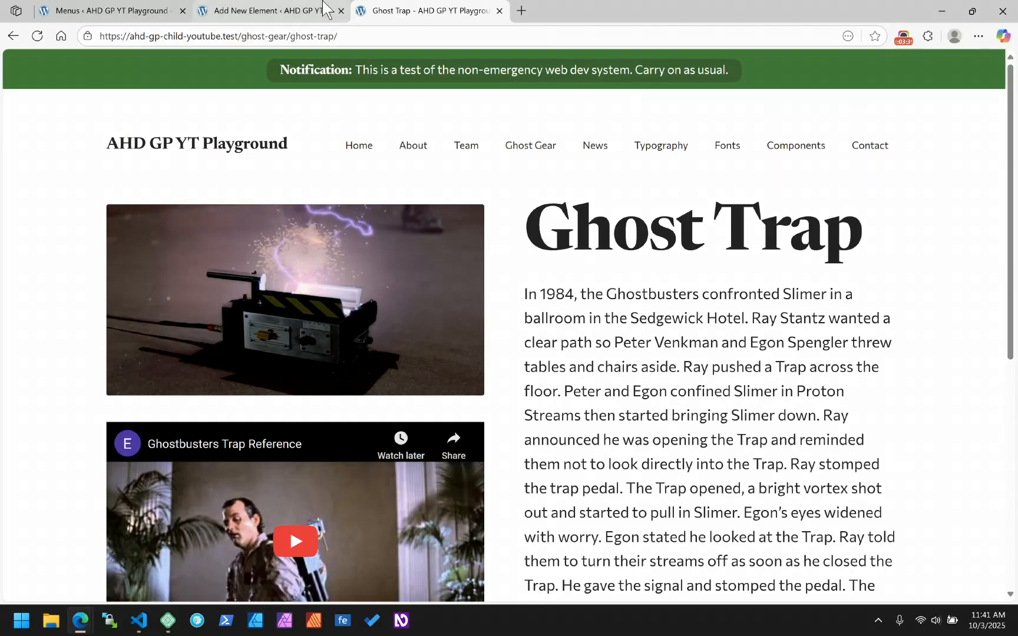
# Revisit the Ghost Gear Single Template editor and the Menus screen, then return to the Ghost Trap page and look it over.
pyautogui.click(268, 11)
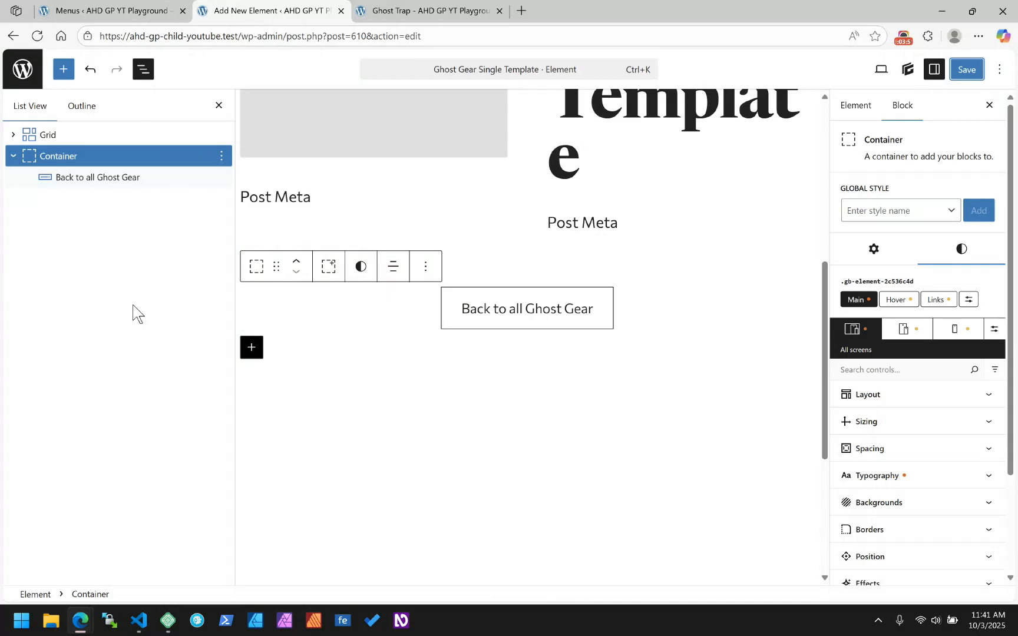
pyautogui.click(87, 5)
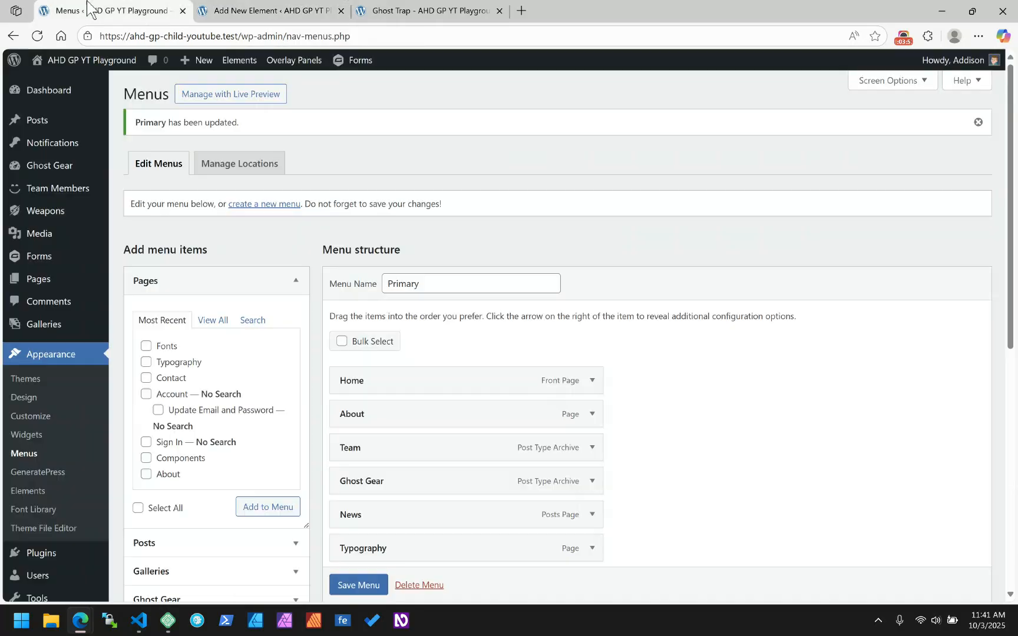
pyautogui.click(392, 10)
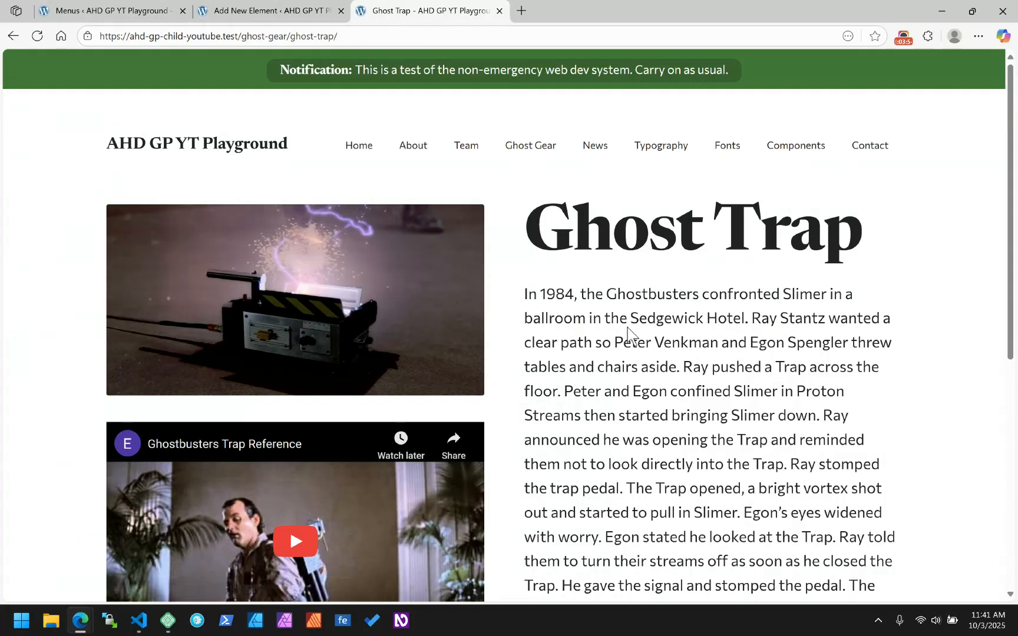
pyautogui.scroll(-7, 629, 327)
pyautogui.scroll(7, 628, 327)
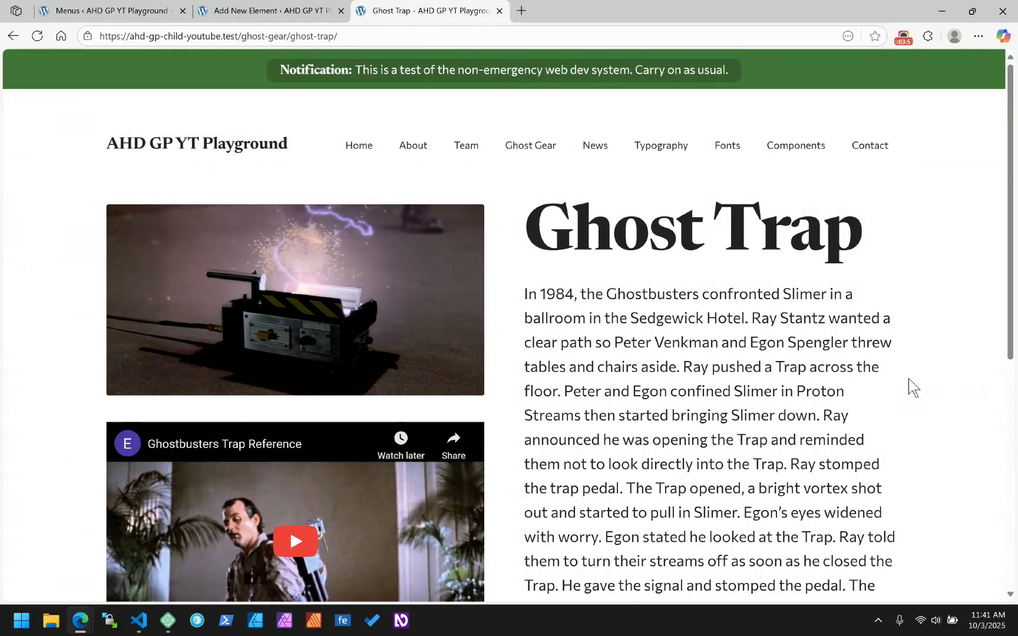